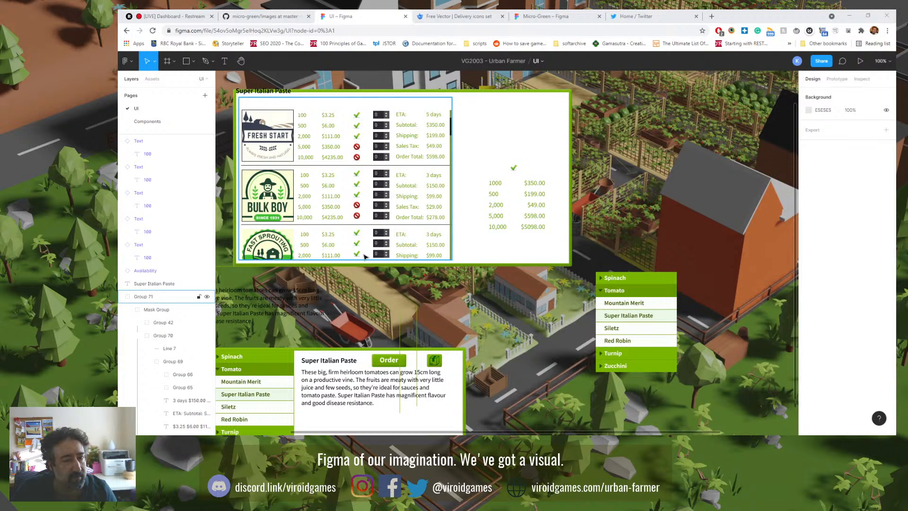
Step: Delete the spare crop list group beside the game area and the stray black description text above the market panel
drag(523, 217, 637, 181)
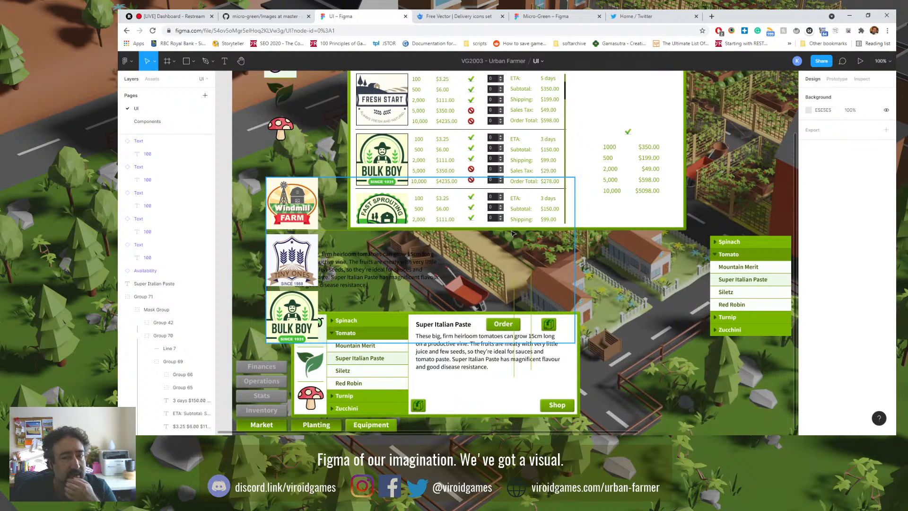
click(732, 272)
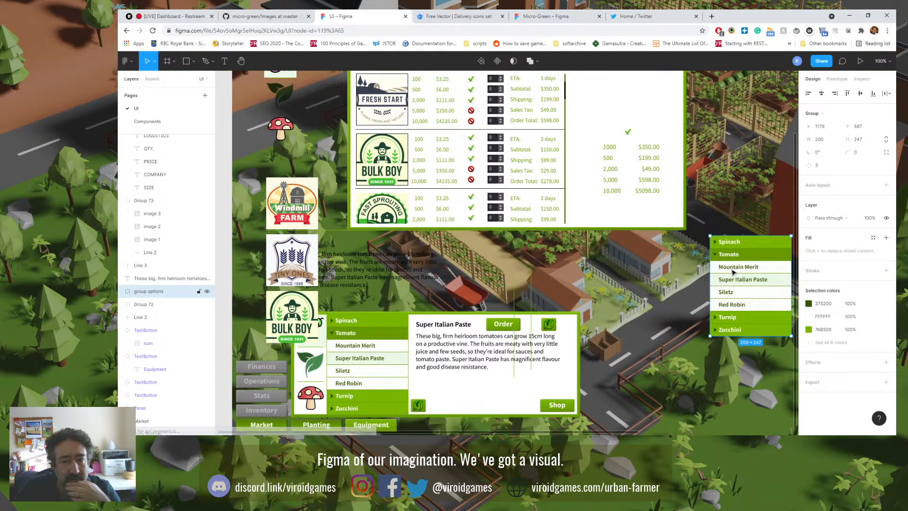
drag(732, 276, 686, 286)
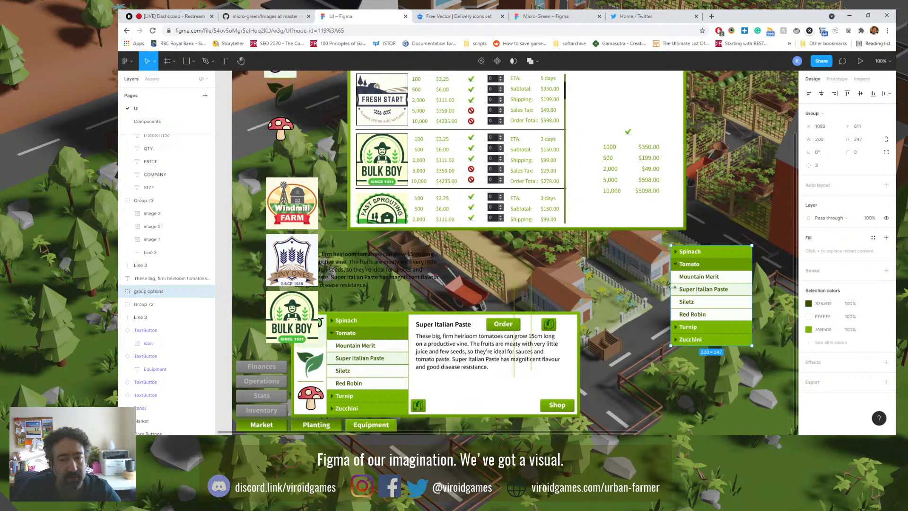
key(Delete)
click(360, 269)
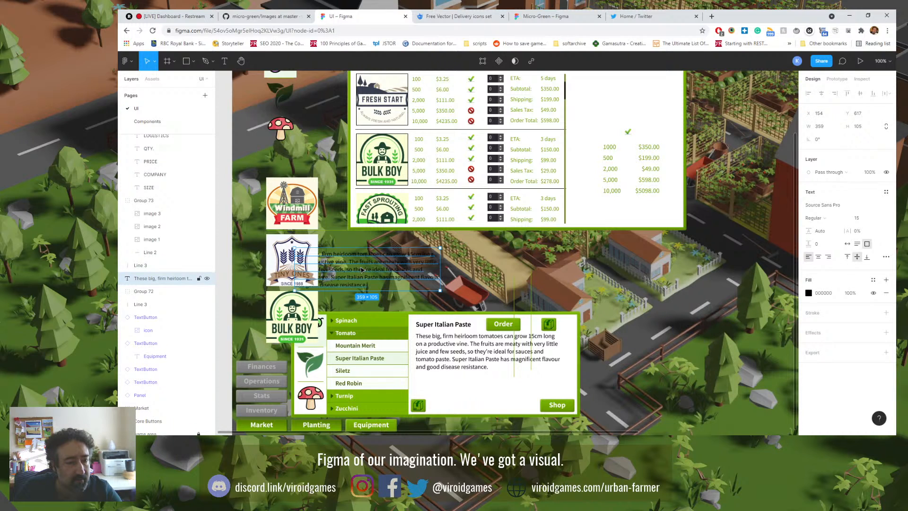
key(Delete)
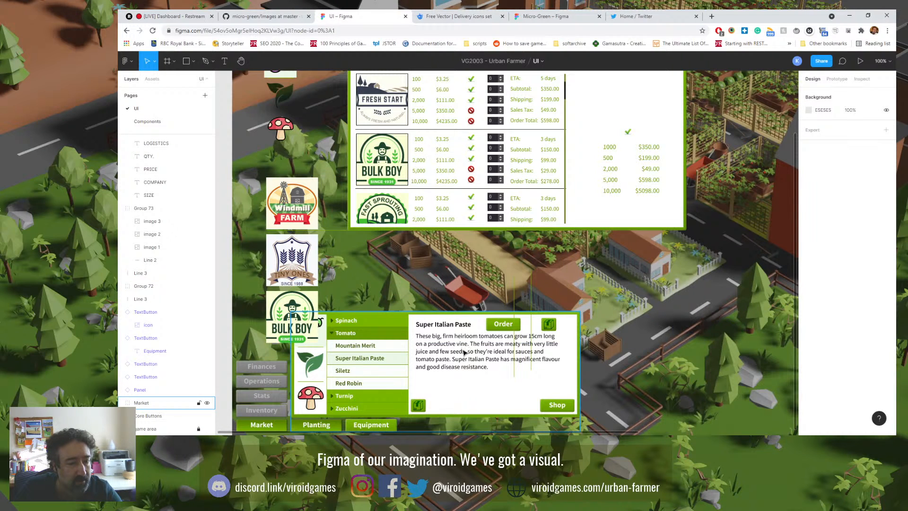
Step: Delete the two stray vertical lines crossing the Super Italian Paste description
click(514, 286)
key(Delete)
click(531, 288)
key(Delete)
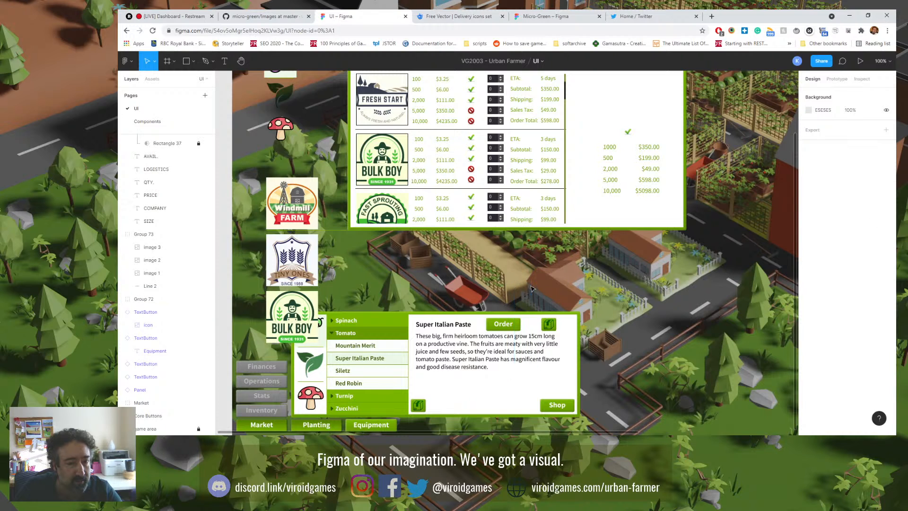
Step: Move the small icon button and the Order button out of the market panel to the game area's left side
click(550, 325)
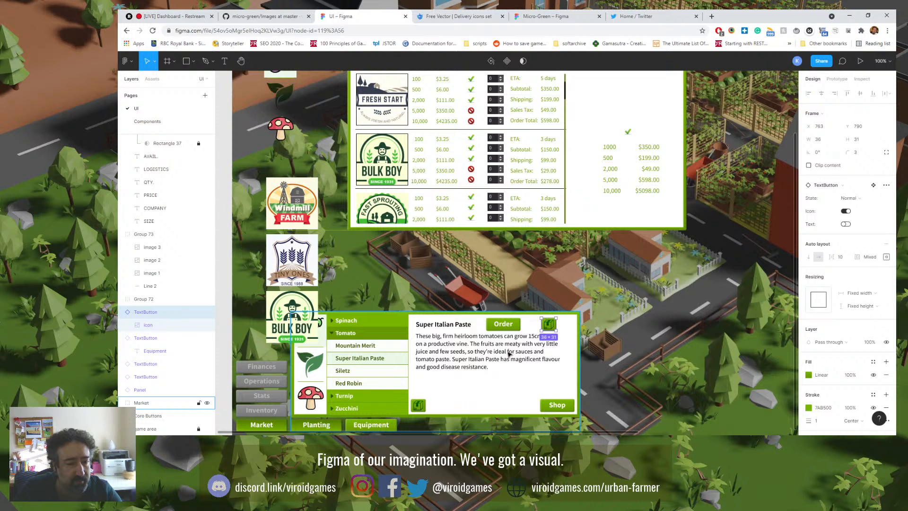
drag(547, 328, 239, 112)
drag(506, 331, 254, 132)
scroll(268, 170, up, 1)
scroll(274, 163, up, 1)
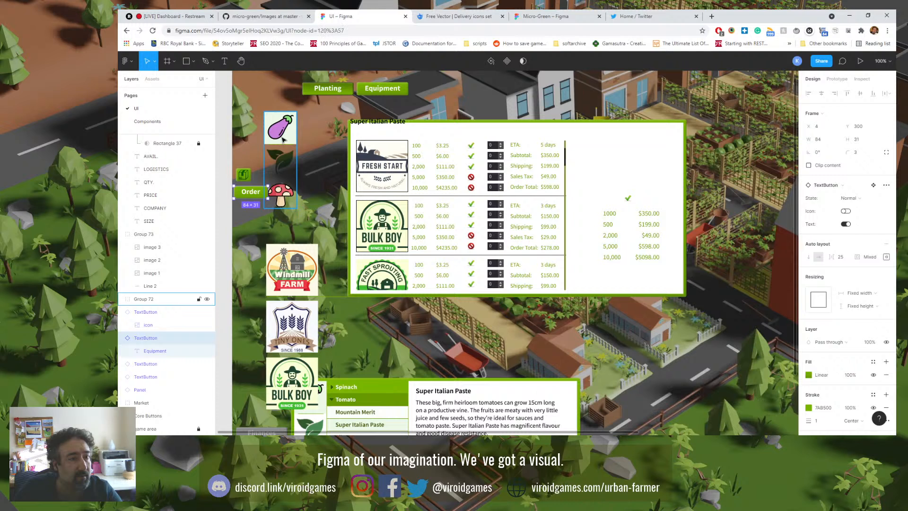
Step: Move the spare vegetable icon group closer to the order panel
key(Escape)
key(Escape)
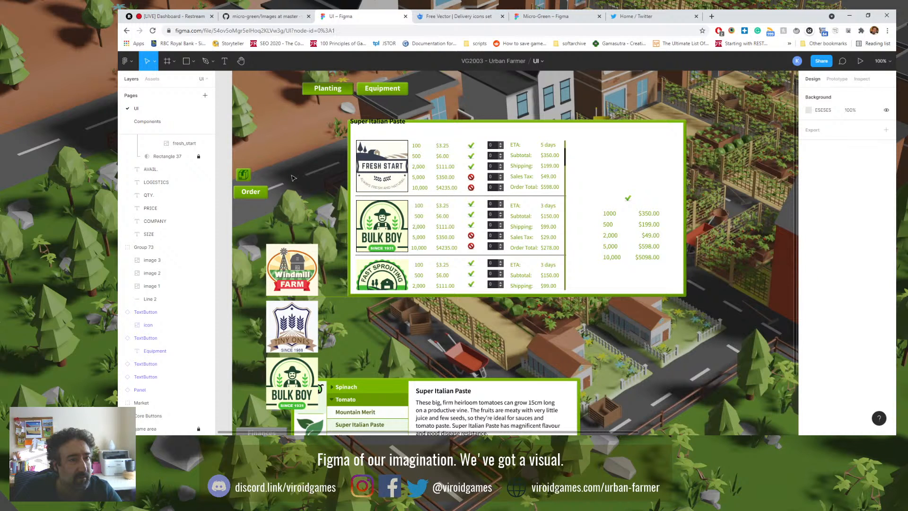
click(290, 189)
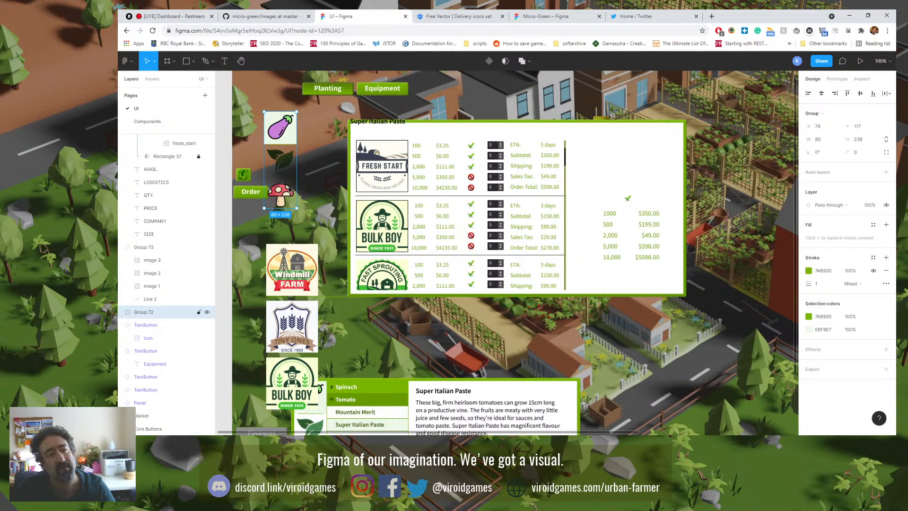
drag(276, 133, 302, 152)
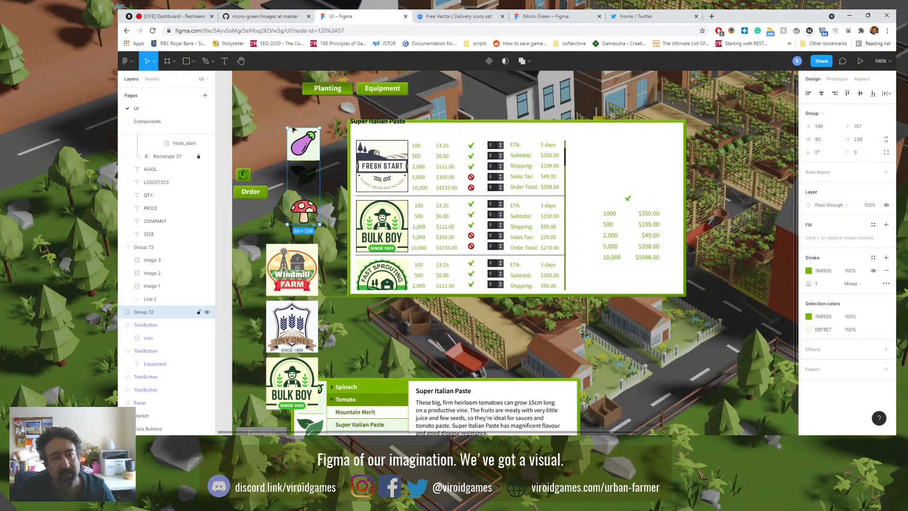
key(Escape)
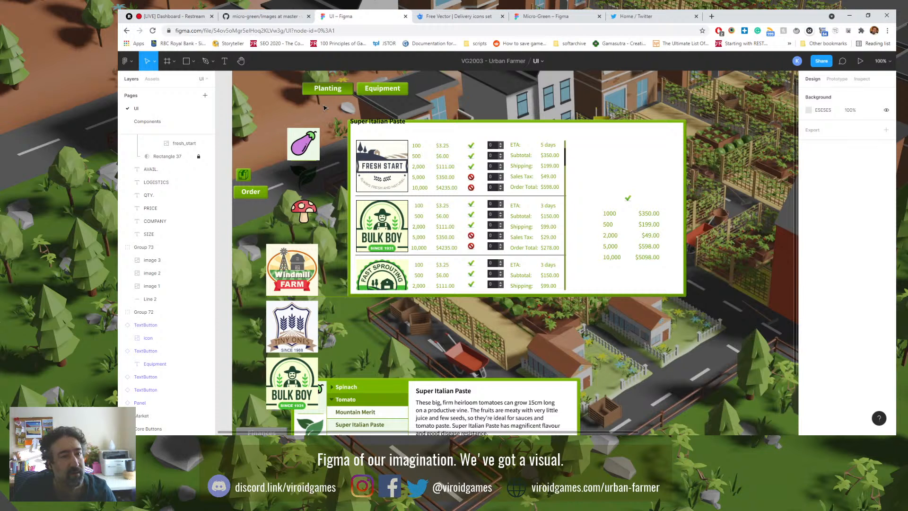
Step: Remove the duplicate Planting and Equipment buttons above the order panel
scroll(325, 108, up, 1)
drag(312, 83, 386, 101)
scroll(387, 141, down, 5)
scroll(386, 141, up, 5)
key(Escape)
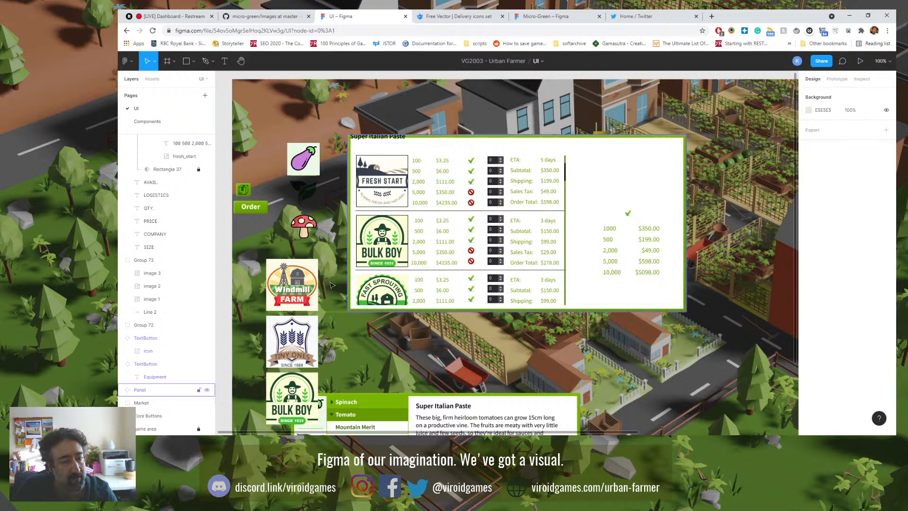
Step: Move the spare vegetable icon group up beside the order panel and place the company logo group over that panel
click(295, 302)
drag(294, 301, 261, 278)
click(305, 161)
drag(305, 160, 293, 114)
drag(265, 259, 388, 173)
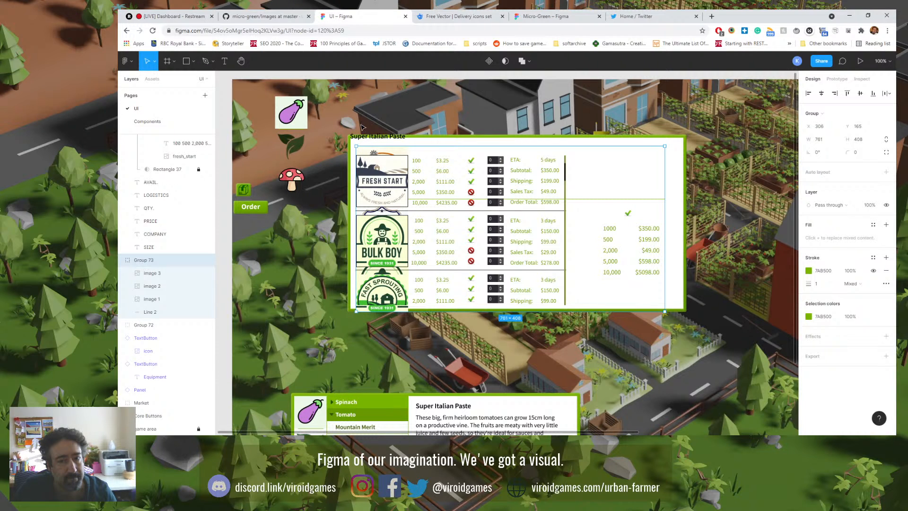
Step: Move the loose quantities, prices and check mark out of the order panel to its right and group them
ctrl+click(608, 238)
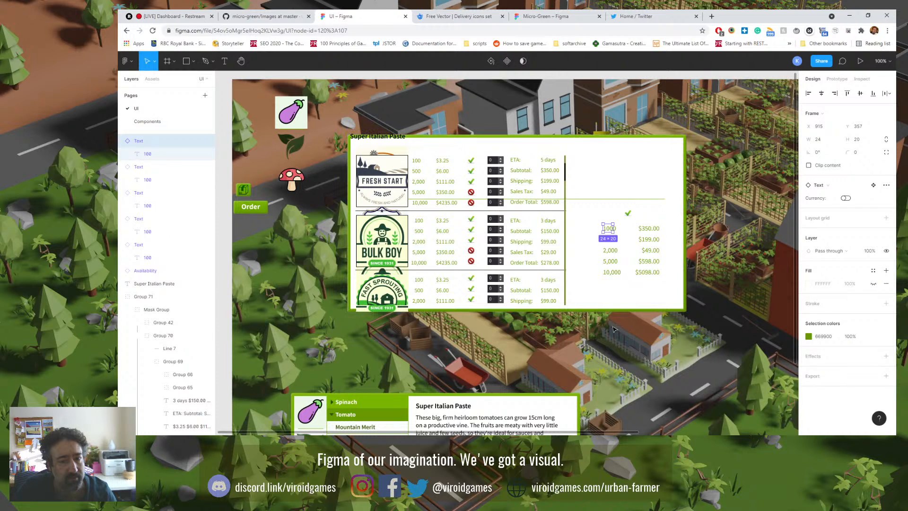
click(620, 314)
drag(605, 328, 656, 232)
shift+click(628, 213)
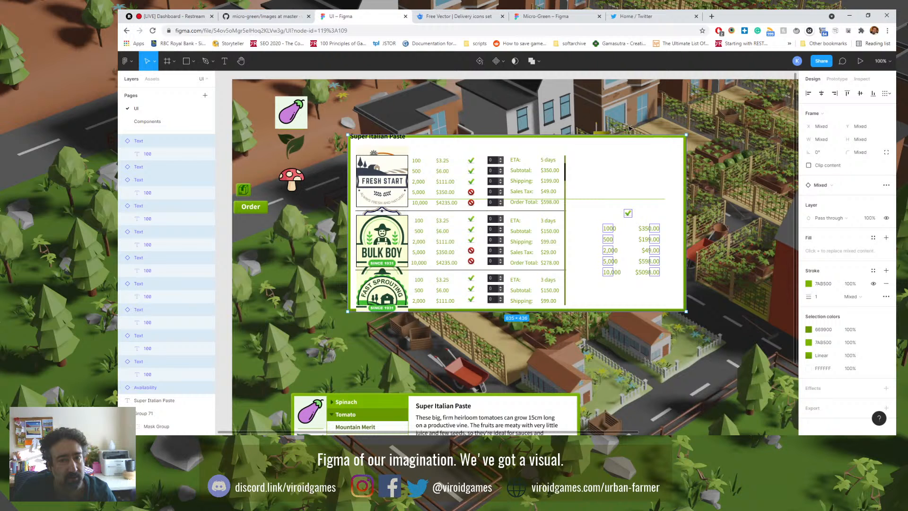
key(ctrl+alt+g)
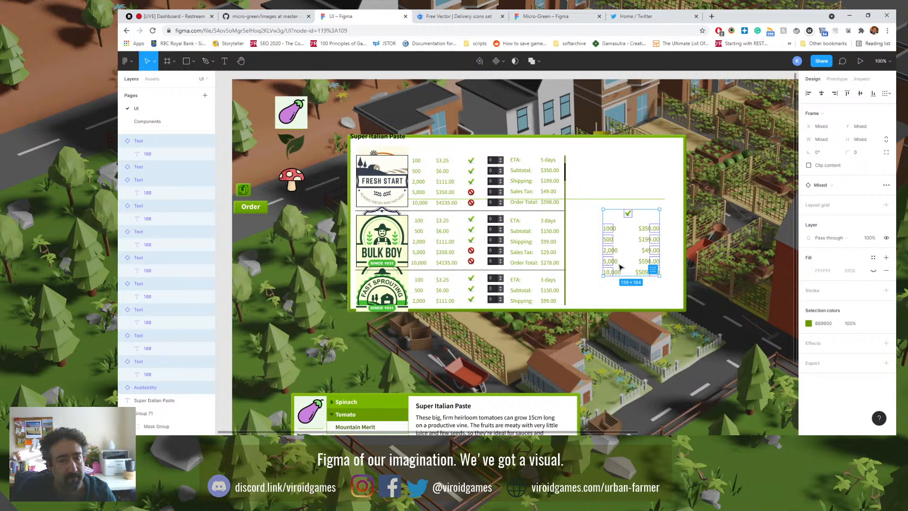
drag(609, 256, 718, 154)
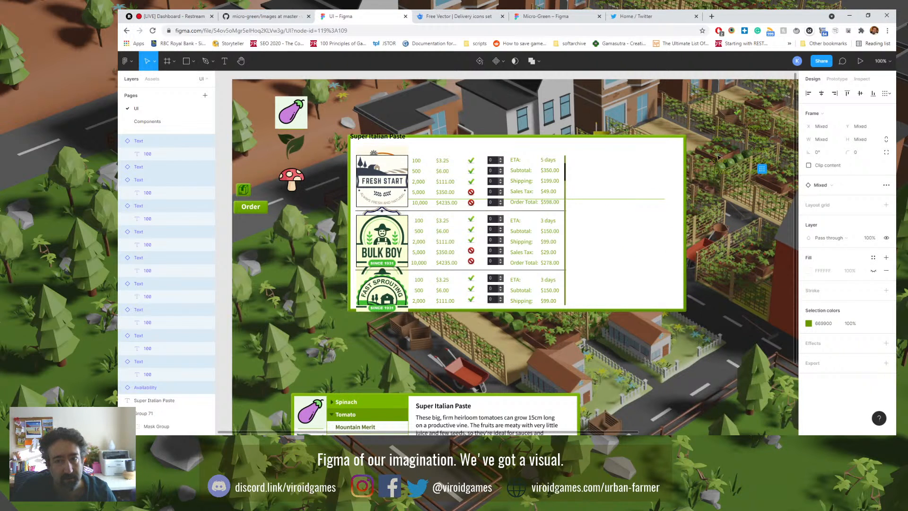
key(ctrl+g)
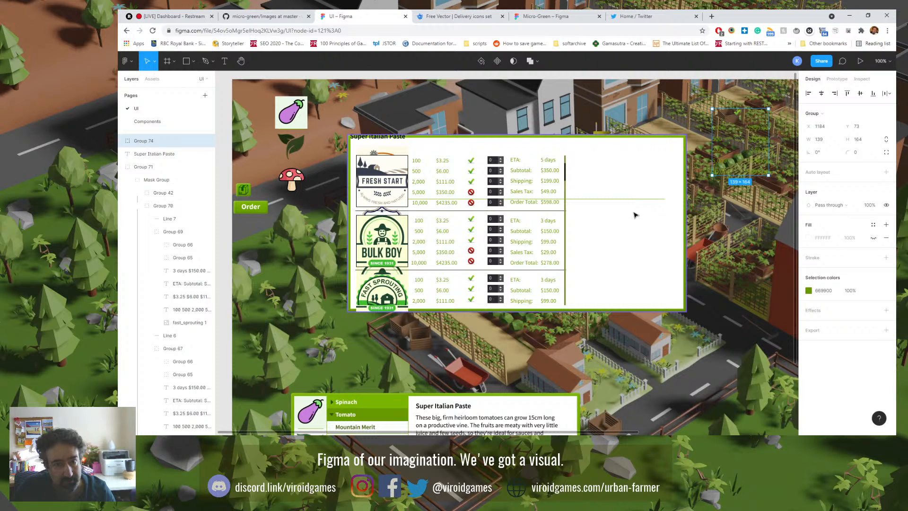
Step: Group the order panel with its title, tables and logos under the name Shop, and hide the group
drag(567, 125, 391, 240)
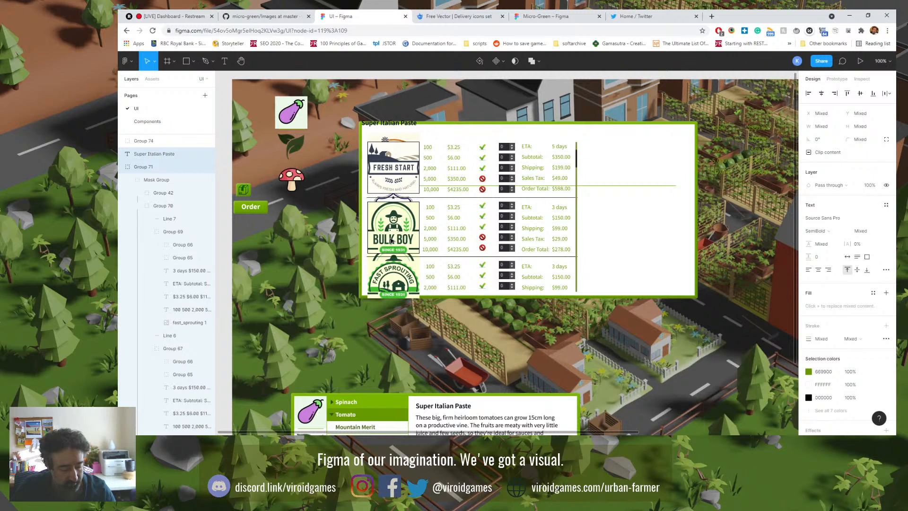
key(ctrl+g)
double_click(144, 154)
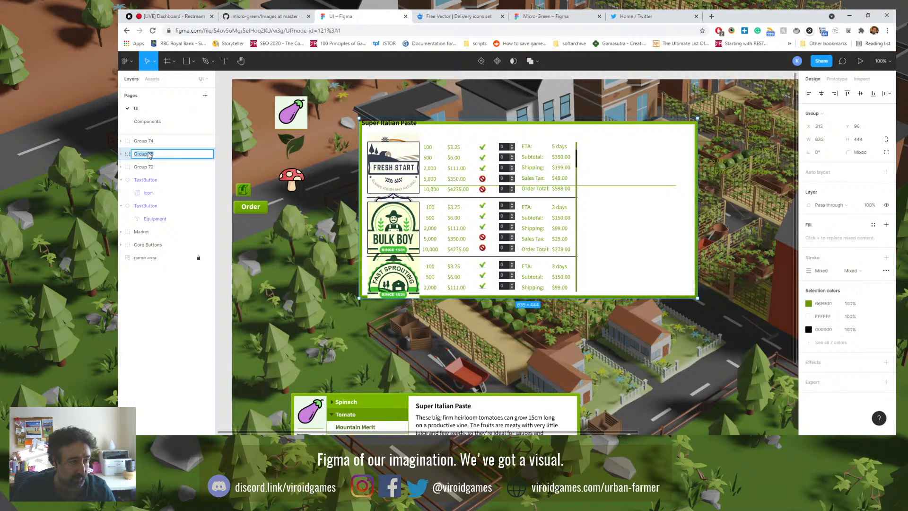
text(Shop)
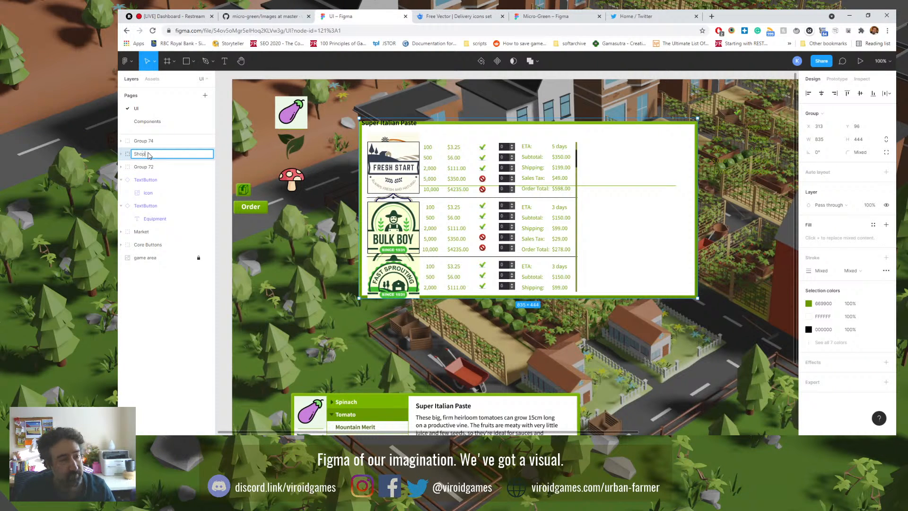
key(Return)
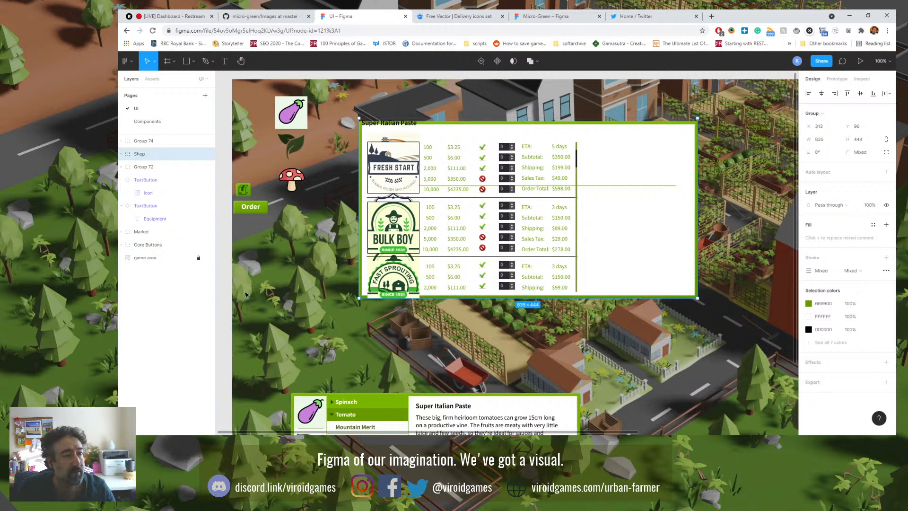
click(206, 154)
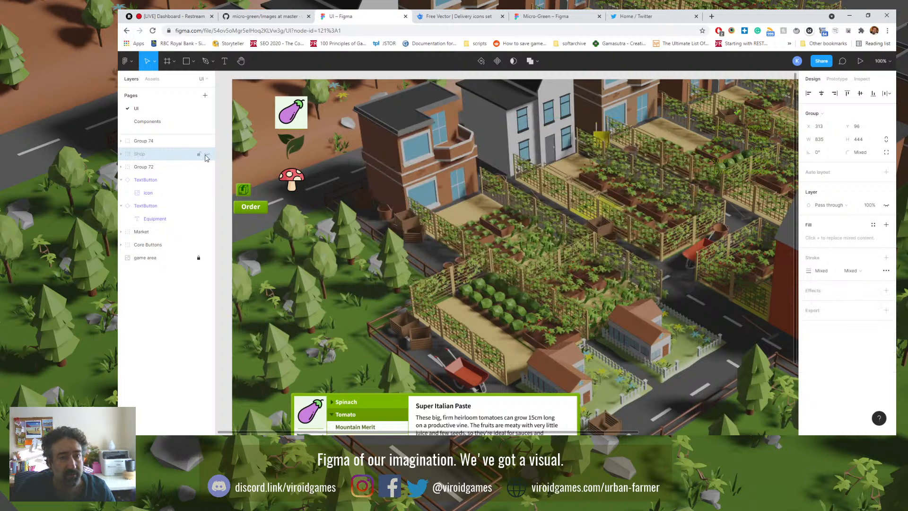
click(346, 152)
Step: Place a Panel component instance in the middle of the game area and enlarge it to about 810 × 501
click(151, 79)
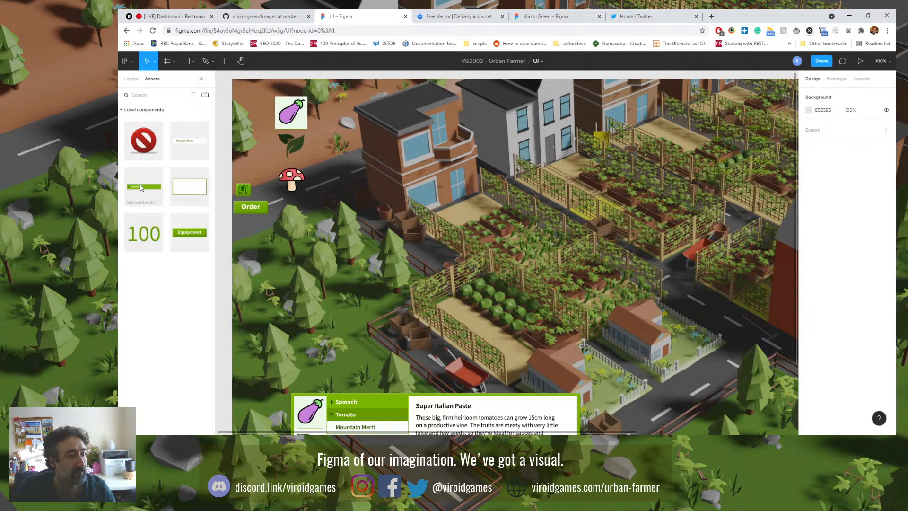
drag(187, 189, 478, 180)
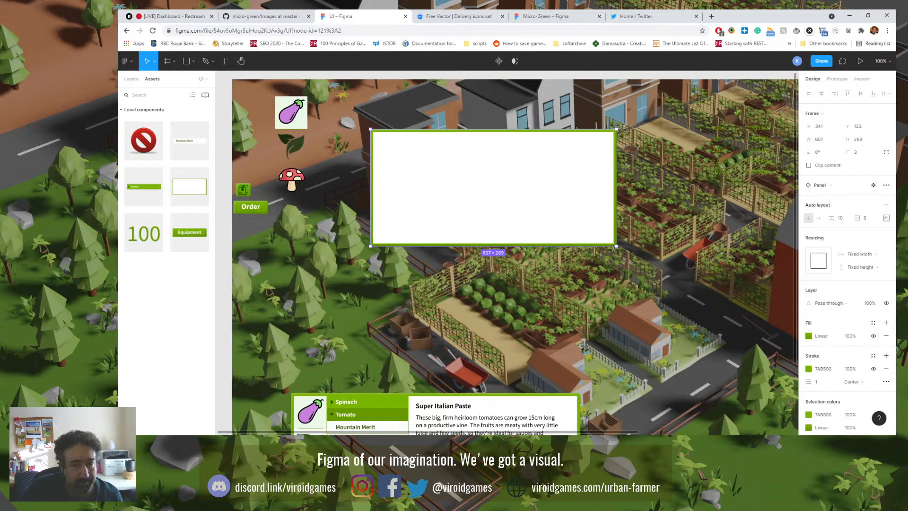
drag(617, 246, 698, 332)
drag(611, 281, 573, 275)
scroll(567, 283, down, 3)
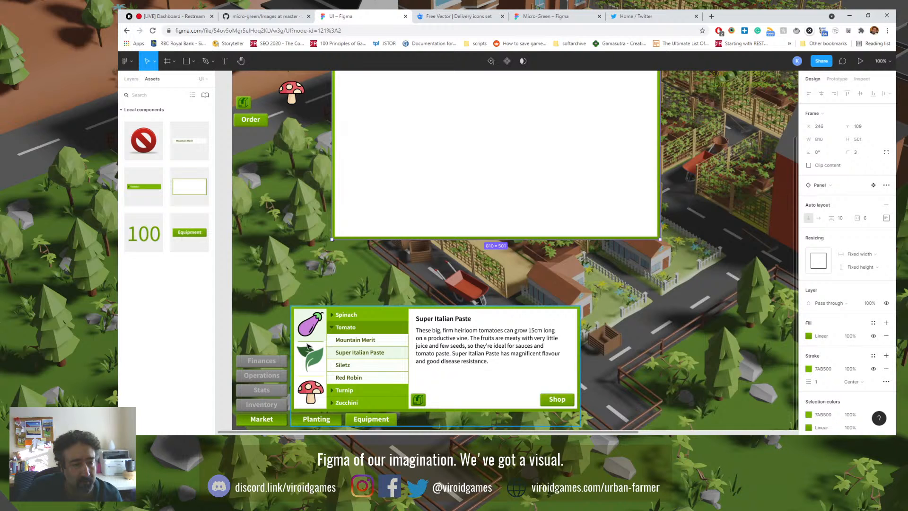
scroll(305, 338, up, 5)
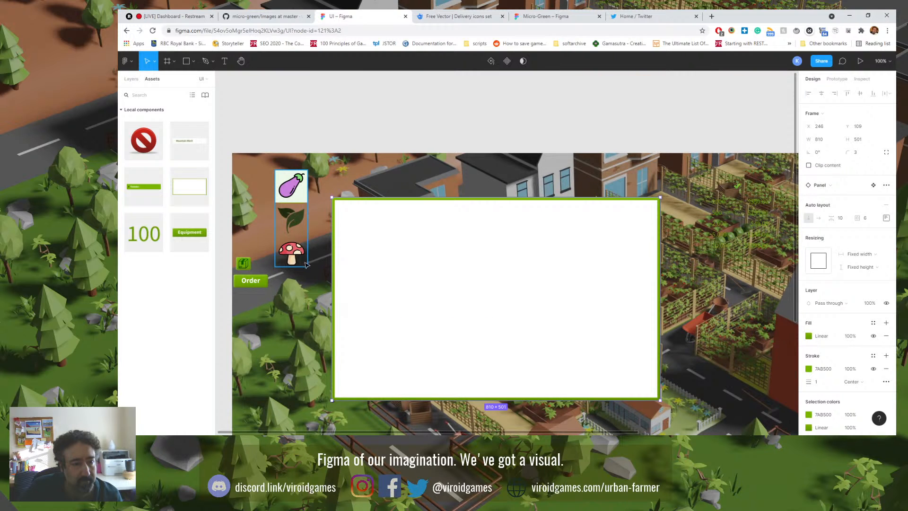
Step: Copy the thin green divider line below the market panel's eggplant icon and place the copy in the new panel's lower part
scroll(305, 265, down, 3)
scroll(313, 269, down, 4)
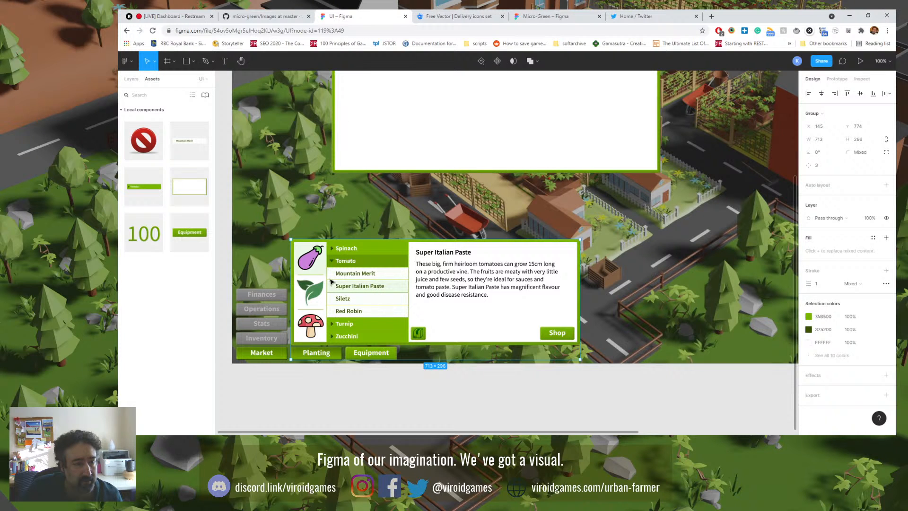
click(315, 279)
double_click(315, 279)
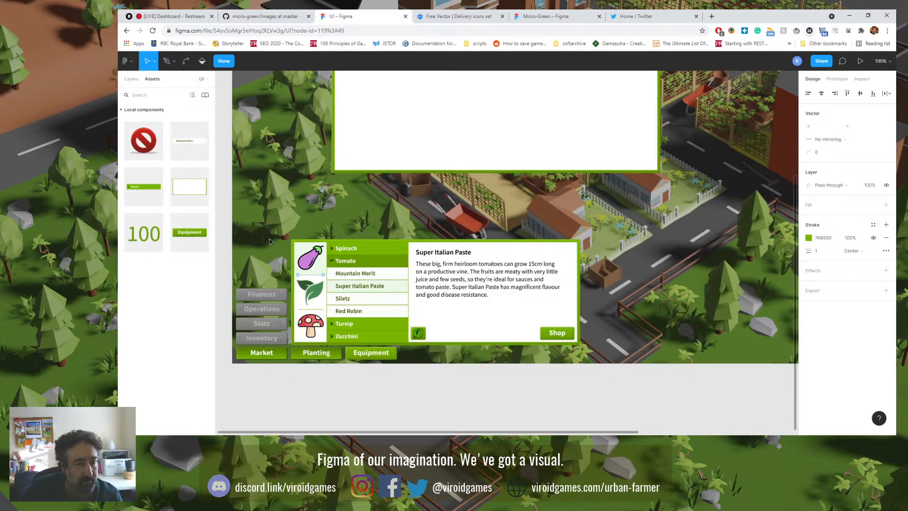
key(Escape)
click(349, 206)
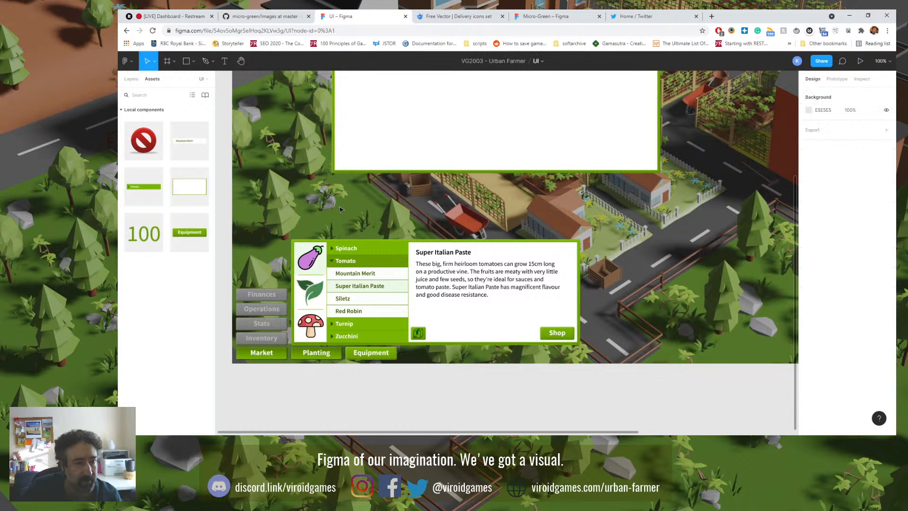
key(ctrl+v)
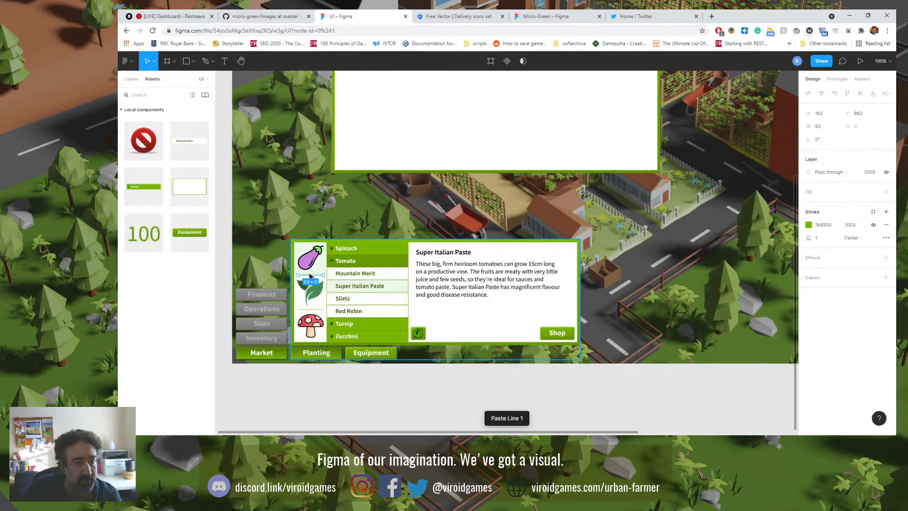
drag(310, 275, 378, 132)
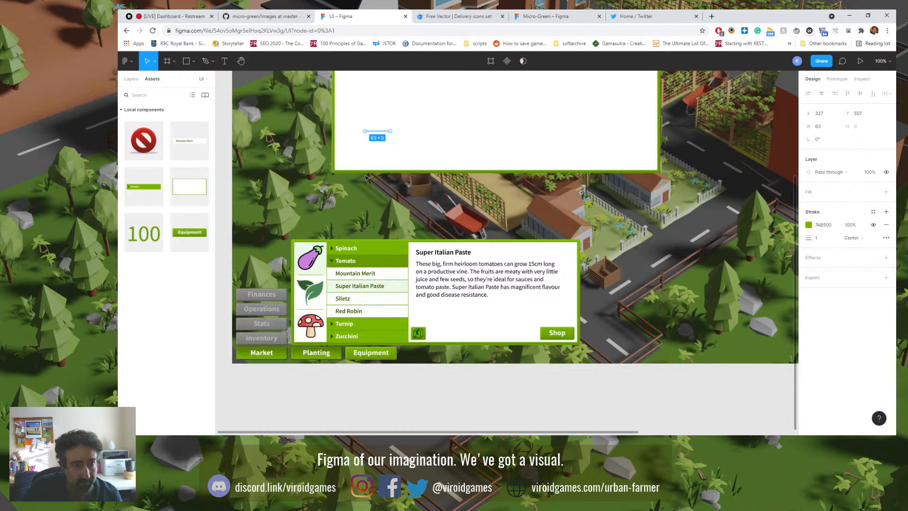
Step: Stretch the copied divider line horizontally to about 494 wide and shift it to start near the new panel's left edge
click(367, 179)
click(387, 132)
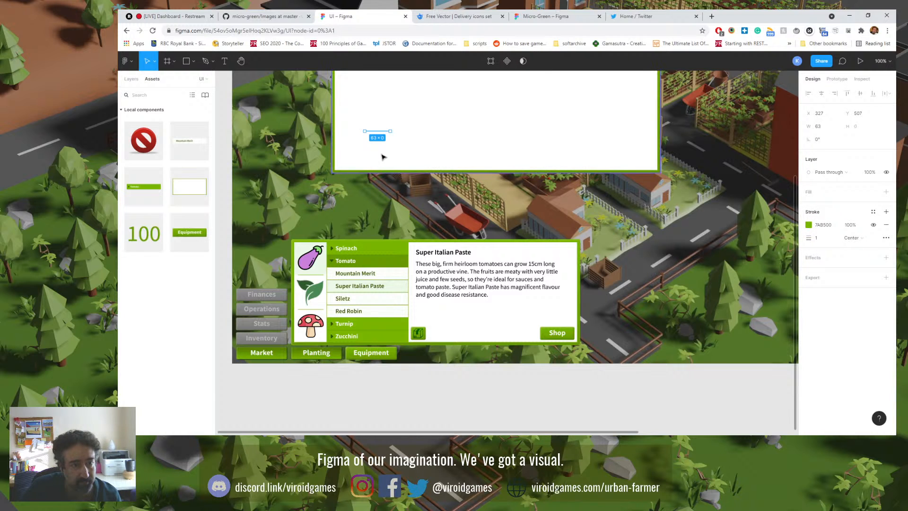
scroll(383, 153, up, 3)
drag(391, 274, 565, 284)
drag(416, 277, 392, 278)
key(ctrl+z)
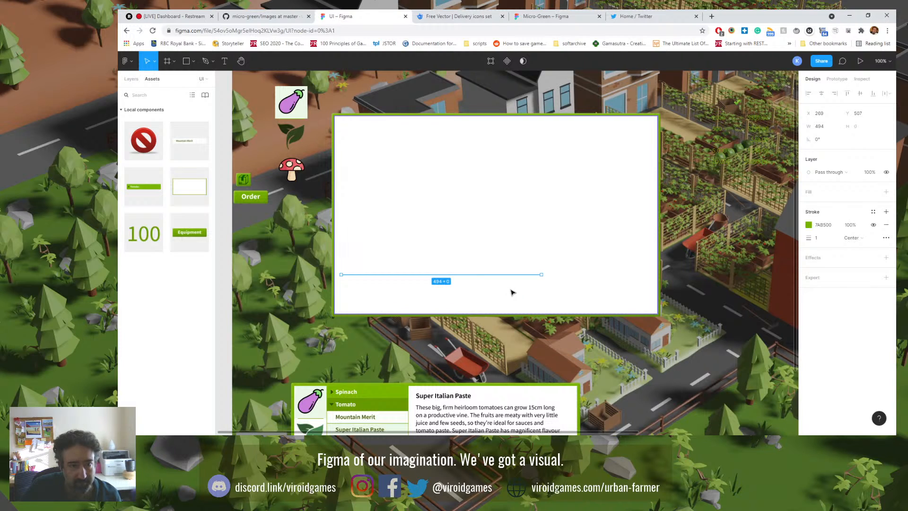
Step: Turn the duplicated divider line to 90°, shorten it to about 449 and place it as a vertical divider in the panel's right part
click(820, 143)
text(90)
key(Return)
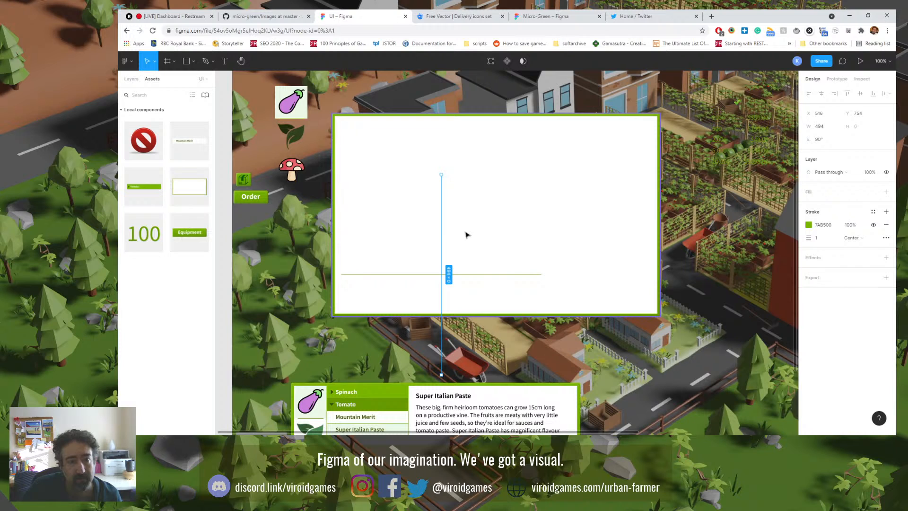
drag(443, 241, 559, 185)
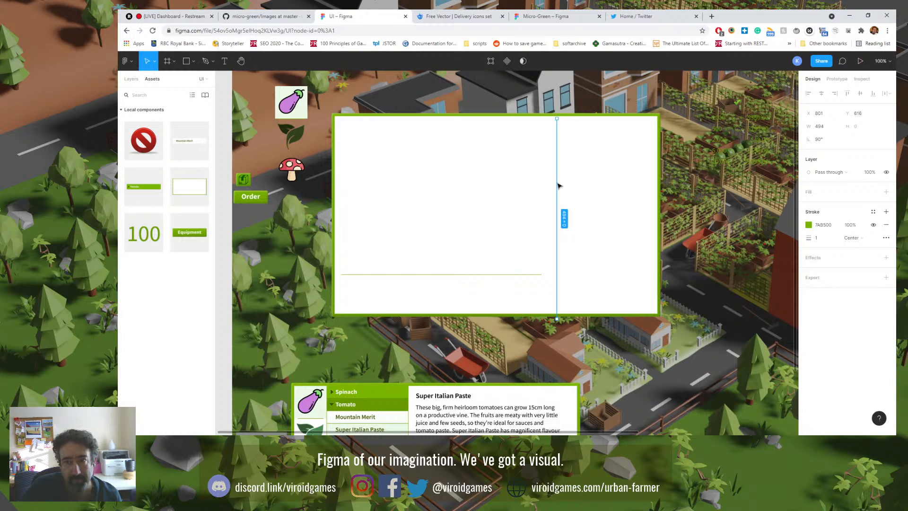
drag(557, 320, 557, 299)
drag(558, 214, 557, 226)
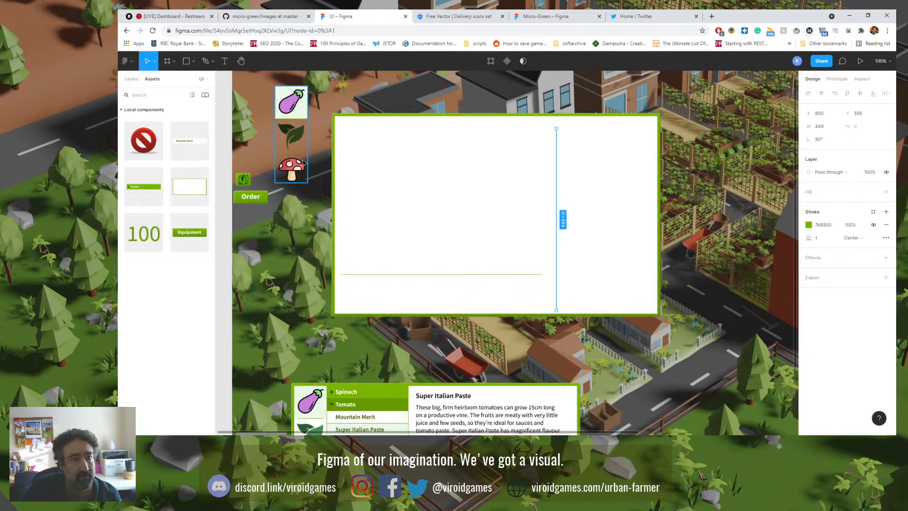
Step: Move the eggplant, leaf and mushroom icon group into the new panel's upper-left corner and shift the short line under the eggplant below the mushroom
drag(283, 113, 366, 146)
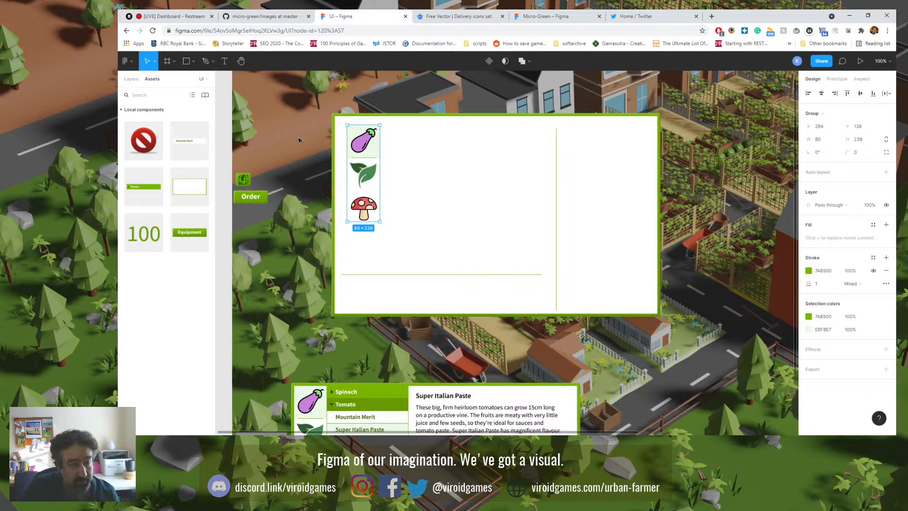
double_click(363, 140)
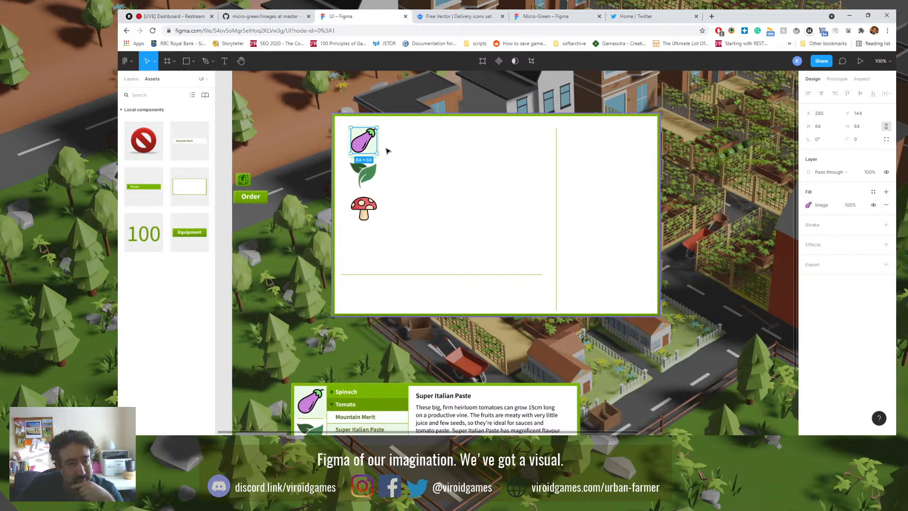
click(309, 137)
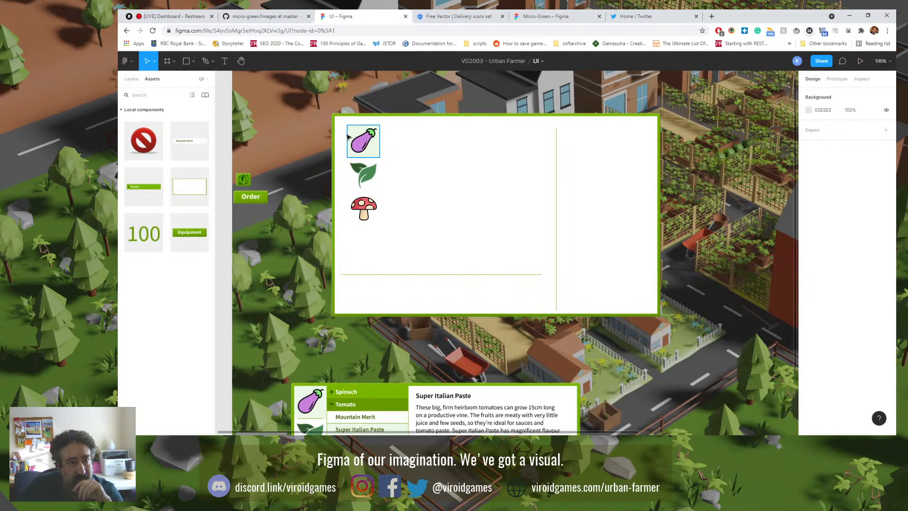
mouse_move(363, 160)
mouse_down()
mouse_move(353, 198)
mouse_move(303, 242)
mouse_move(289, 235)
mouse_move(303, 246)
mouse_move(360, 253)
mouse_up()
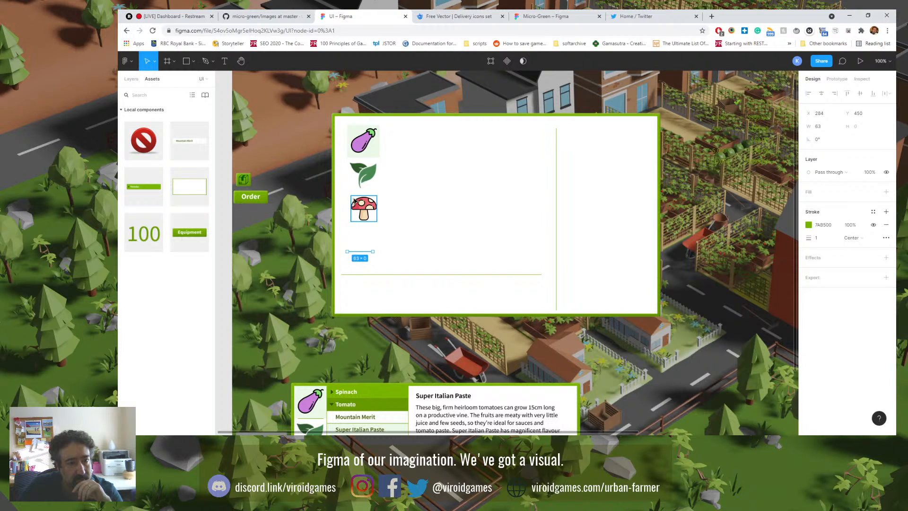
drag(392, 195, 457, 199)
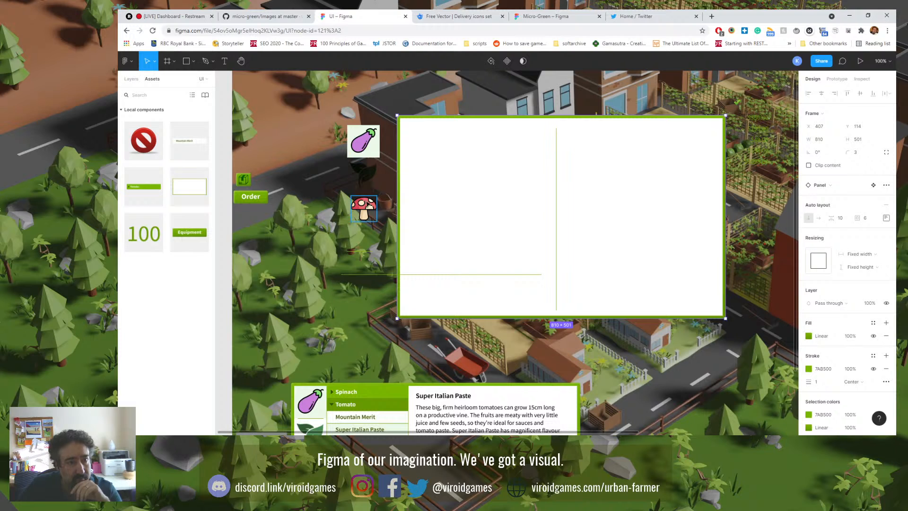
key(ctrl+z)
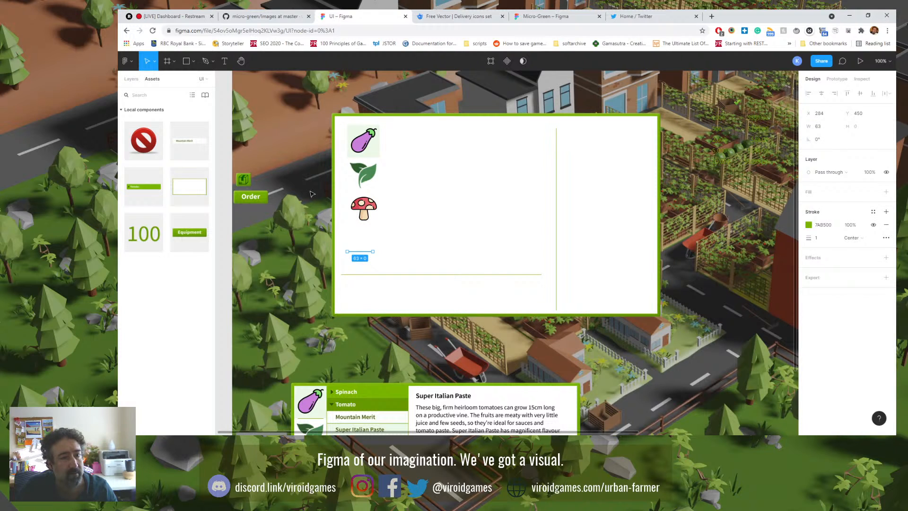
key(Escape)
Step: Rotate the mushroom icon in the new panel to 180°
click(371, 150)
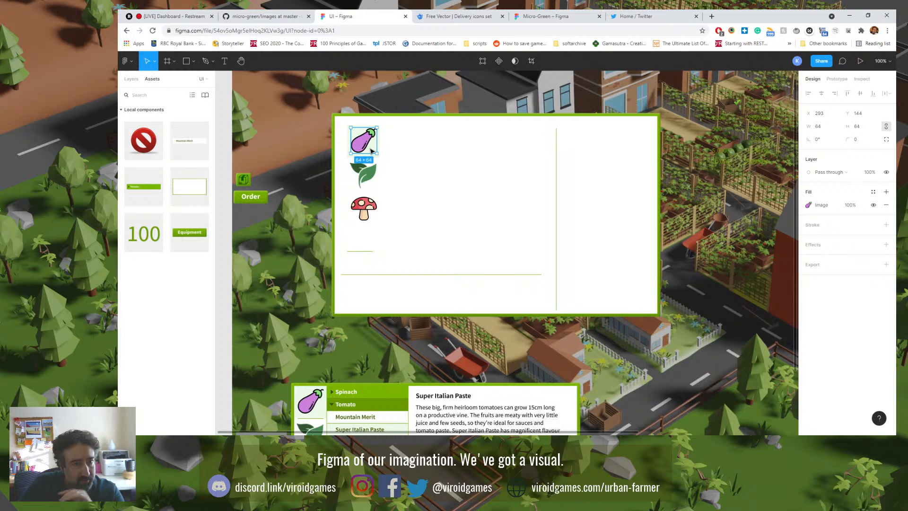
click(367, 212)
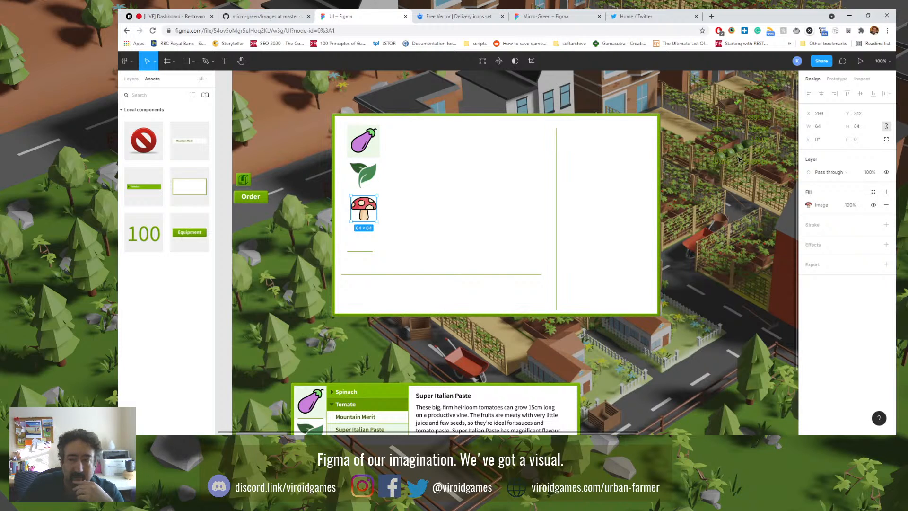
click(821, 139)
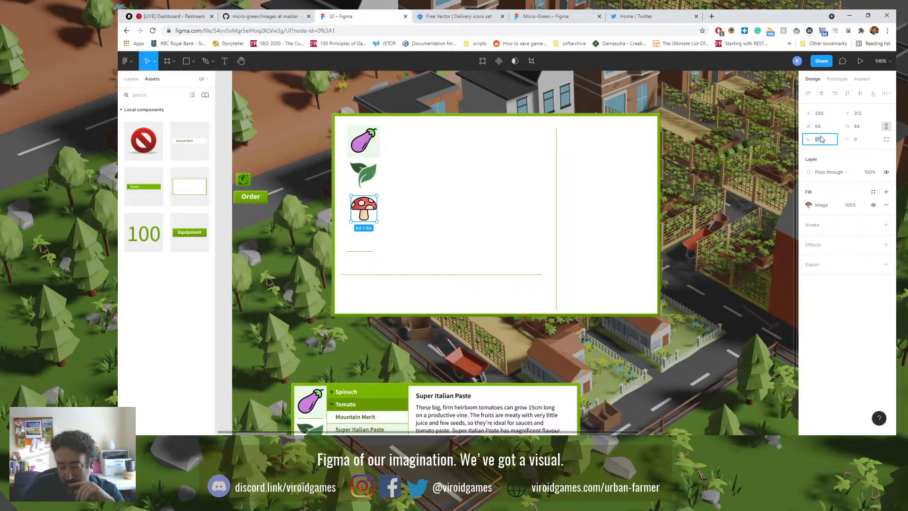
text(180)
key(Return)
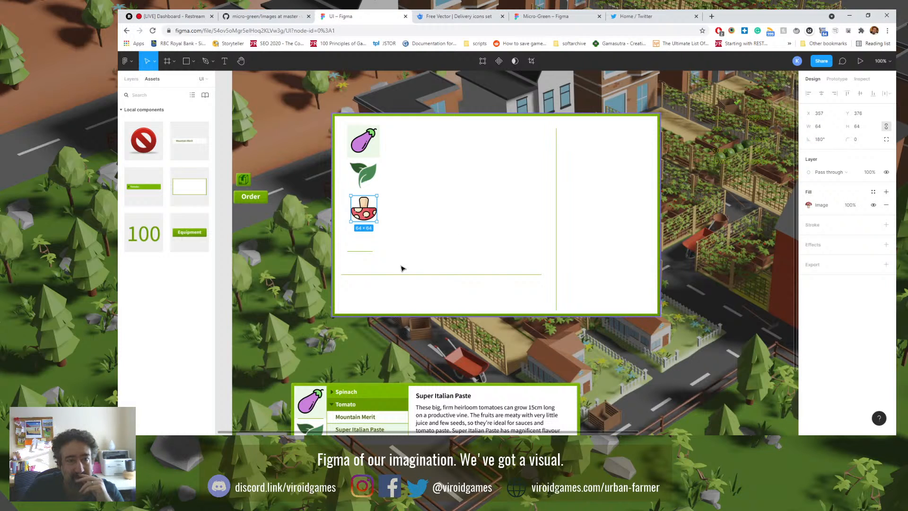
click(302, 232)
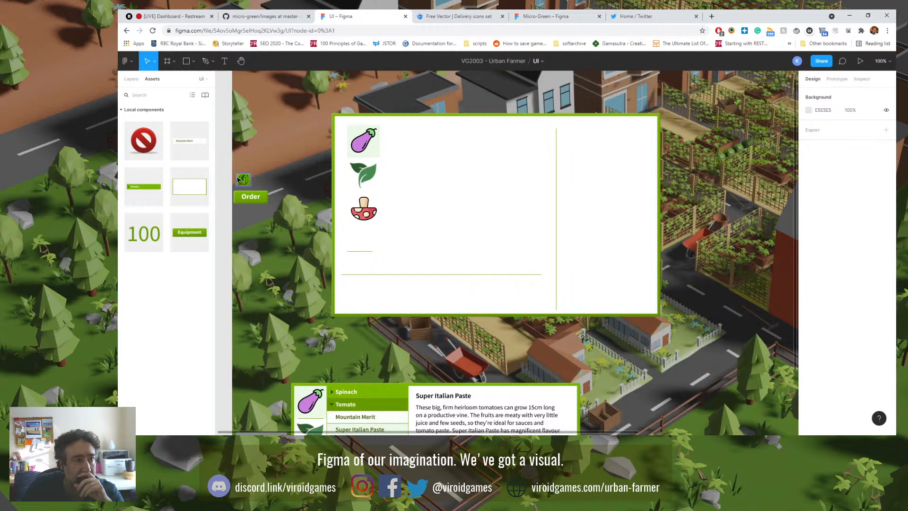
Step: Add the text label "Rain Barrel" just below the mushroom icon, with font size 14 and centred alignment
click(225, 61)
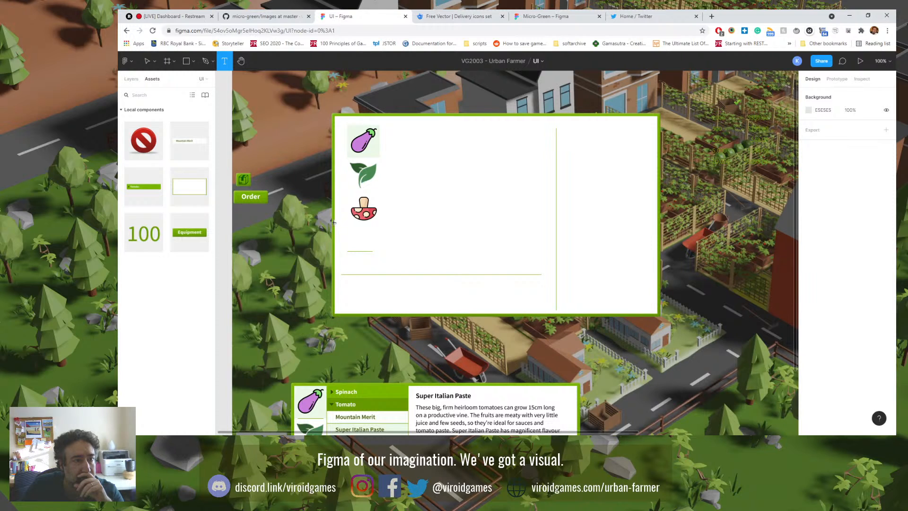
click(349, 226)
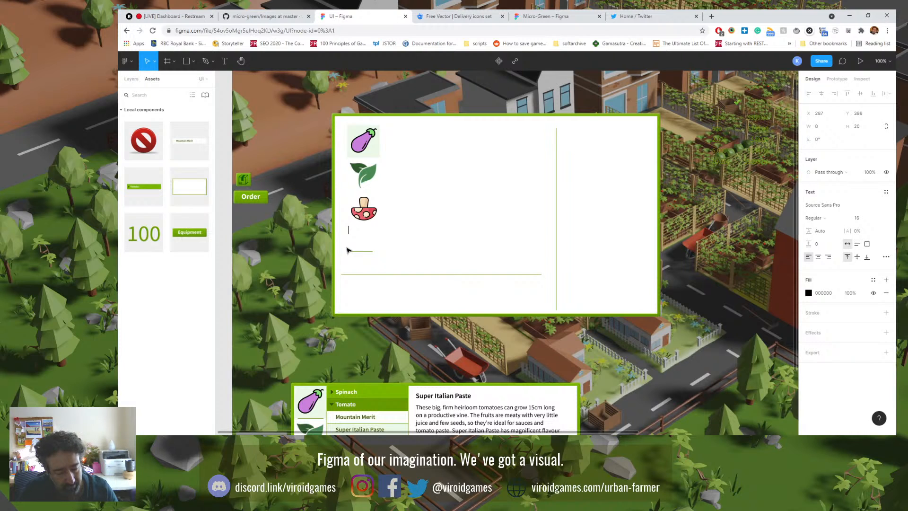
text(Rain Barrel)
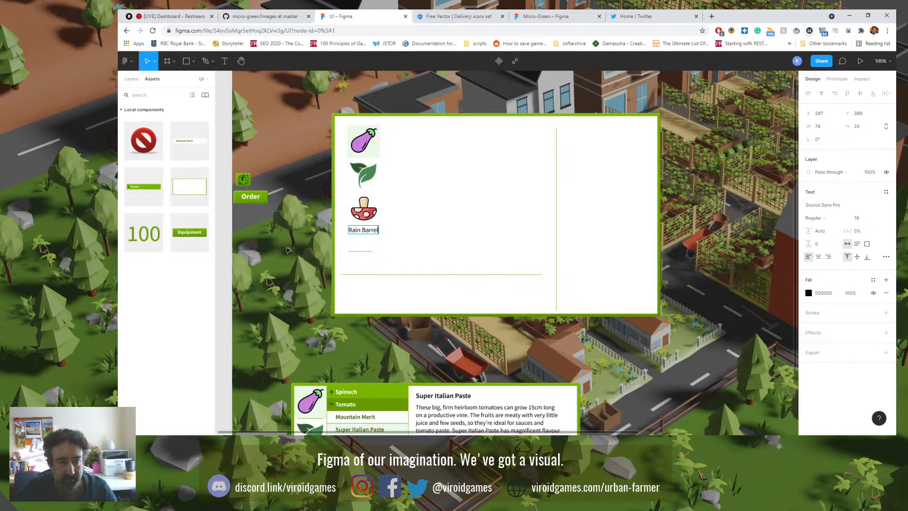
key(Escape)
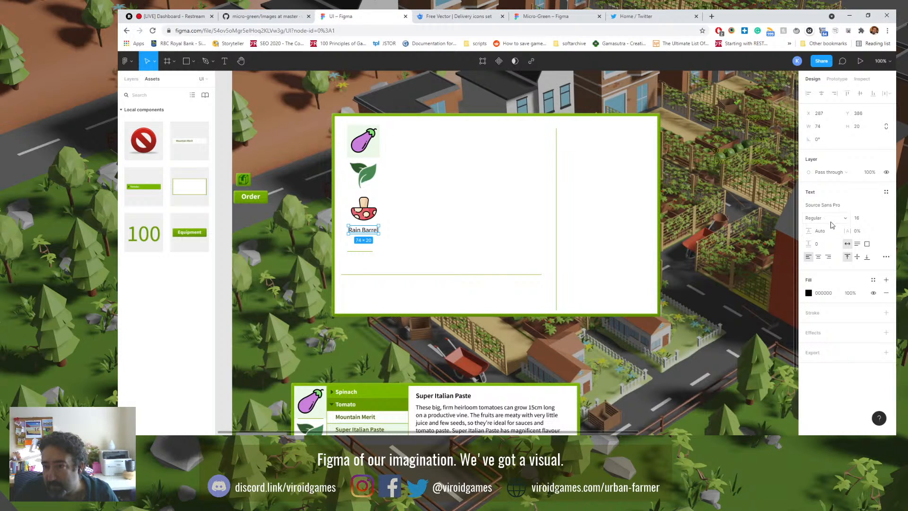
click(861, 218)
key(Return)
click(818, 256)
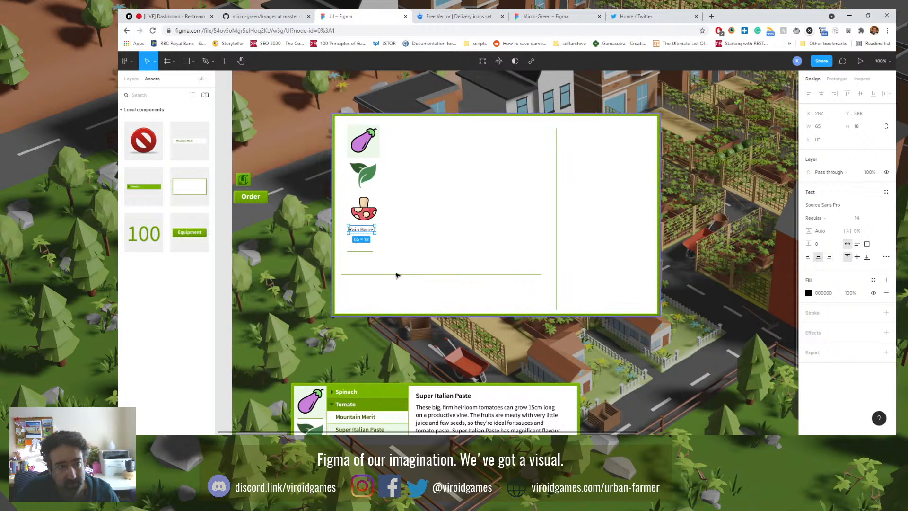
Step: Resize the pale green square behind the eggplant to 100 × 100 and move it behind the mushroom icon and its label
click(371, 156)
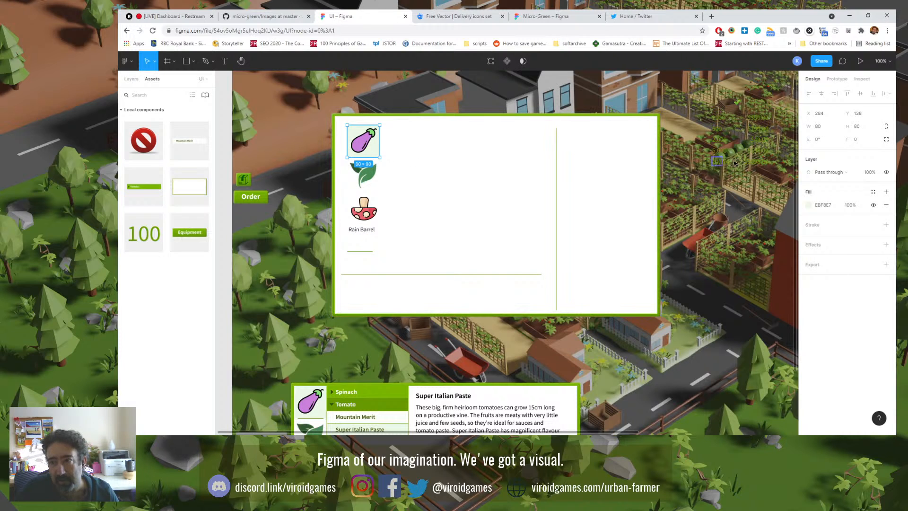
click(860, 126)
text(100)
key(Return)
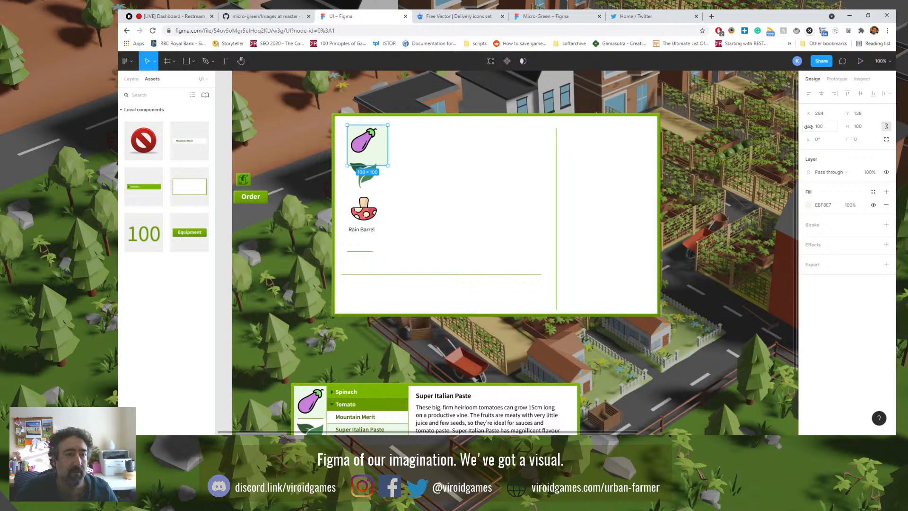
drag(376, 155, 379, 228)
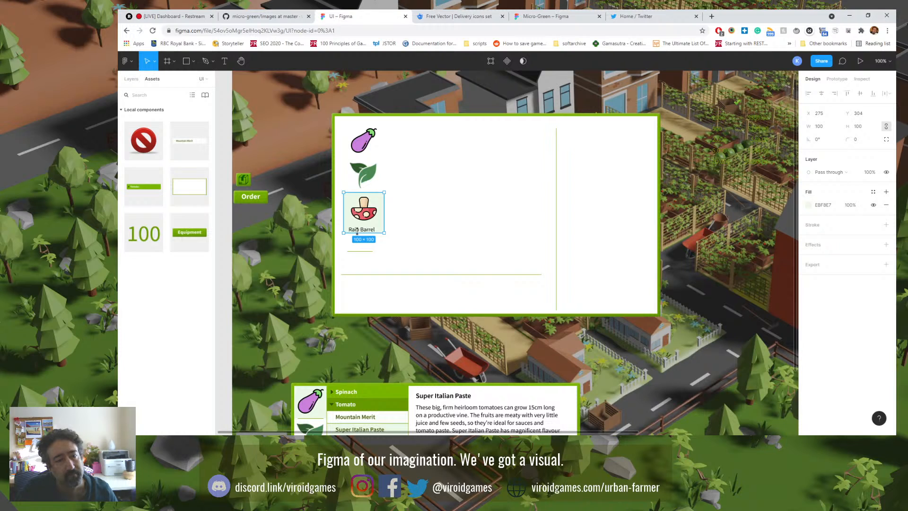
Step: Widen the "Rain Barrel" text box on both sides to 100 so it spans the full width of the pale green square
click(359, 232)
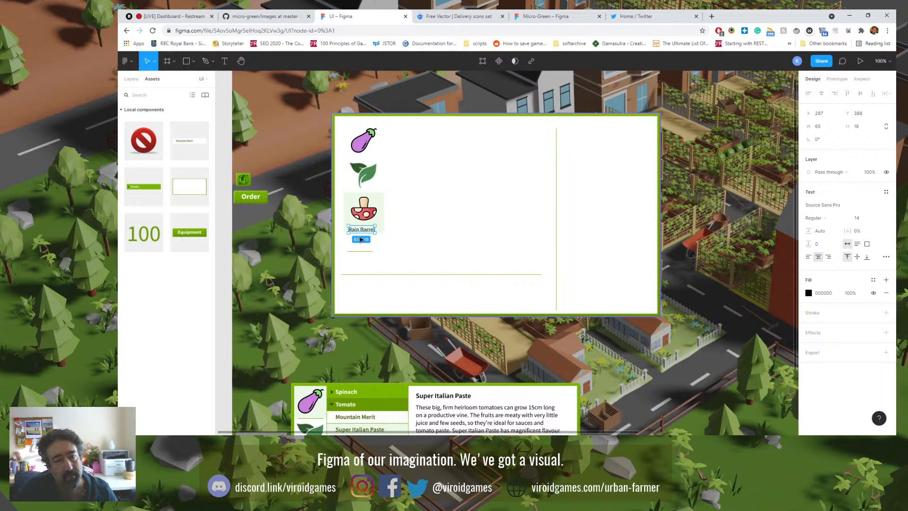
scroll(360, 239, up, 5)
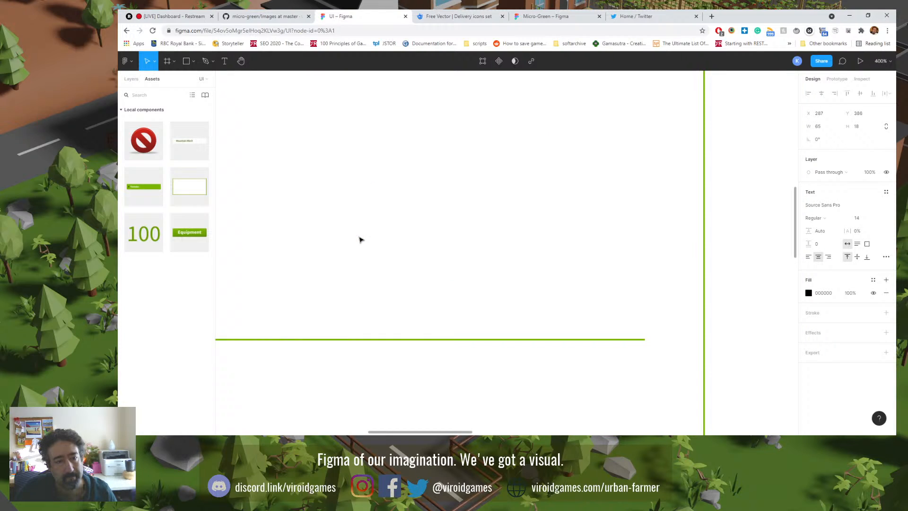
scroll(361, 240, down, 5)
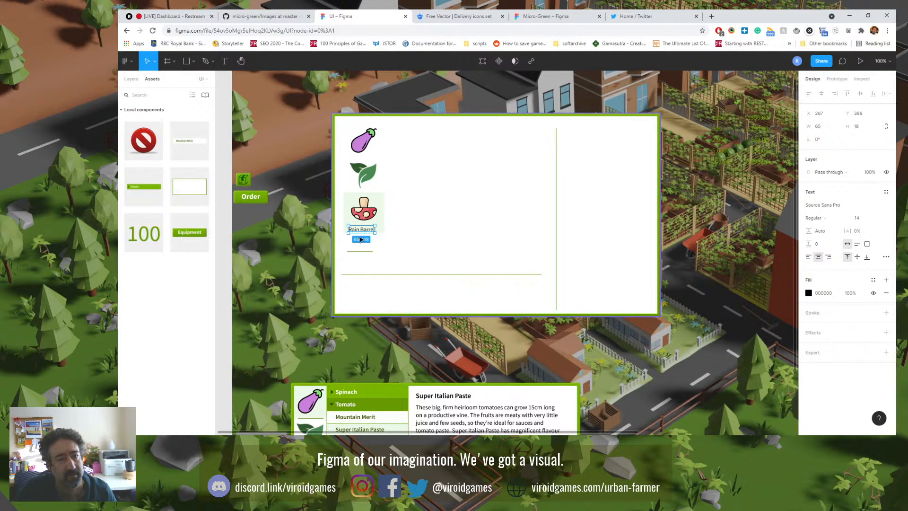
scroll(357, 218, up, 1)
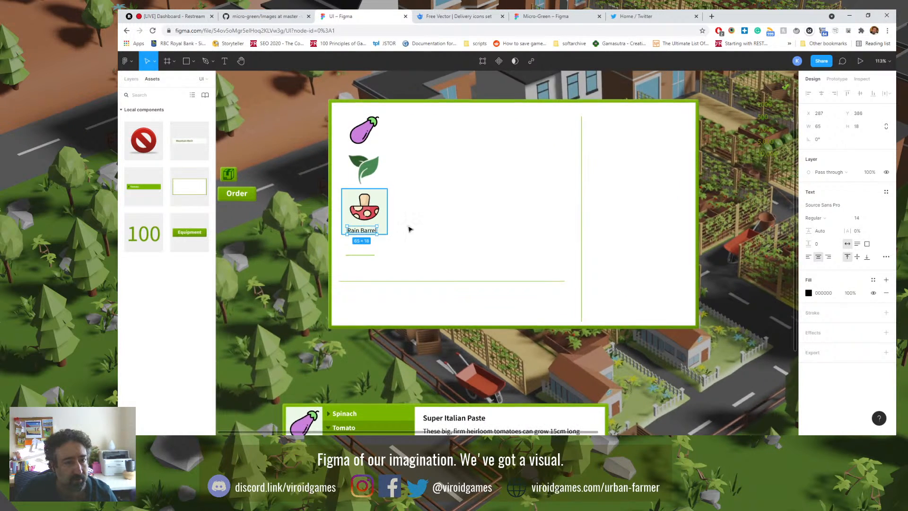
scroll(364, 222, up, 5)
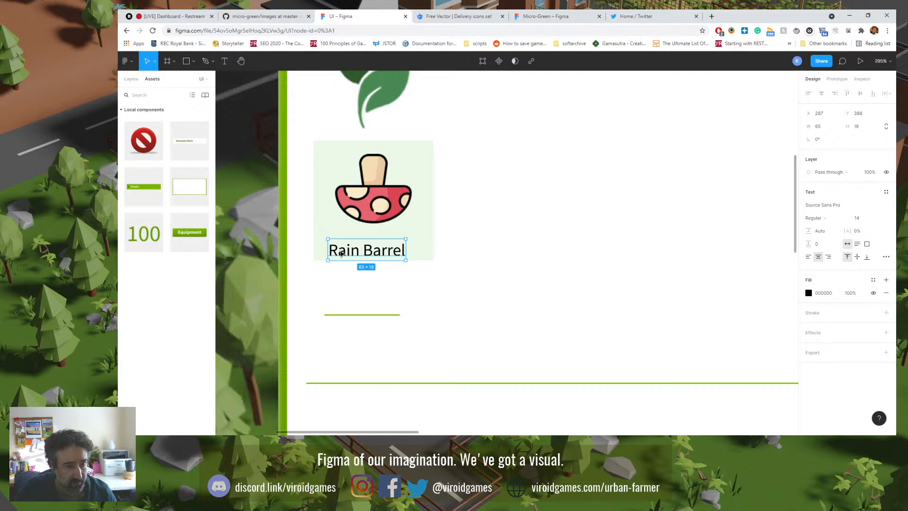
scroll(337, 250, up, 3)
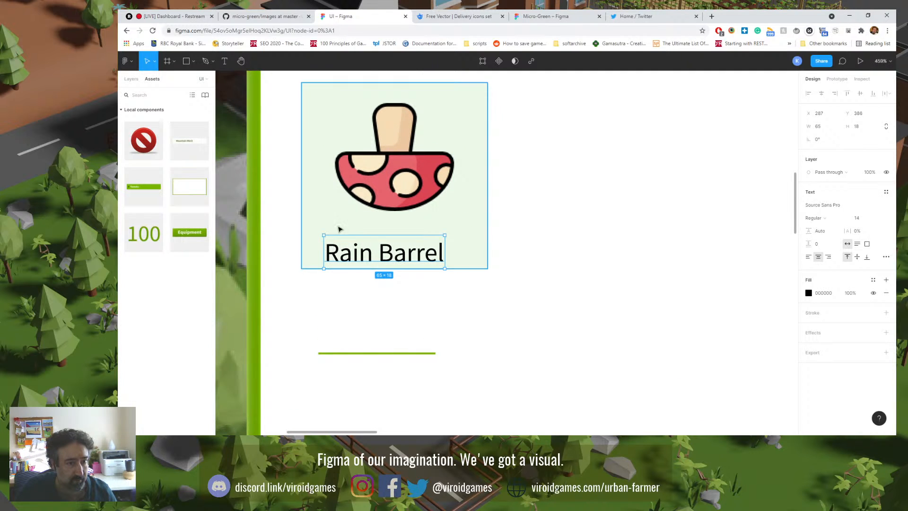
scroll(337, 237, up, 2)
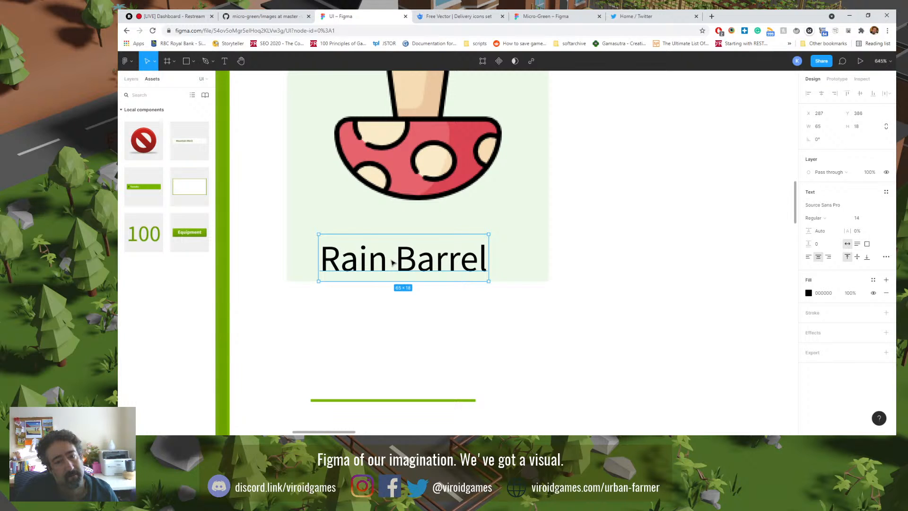
drag(487, 260, 548, 261)
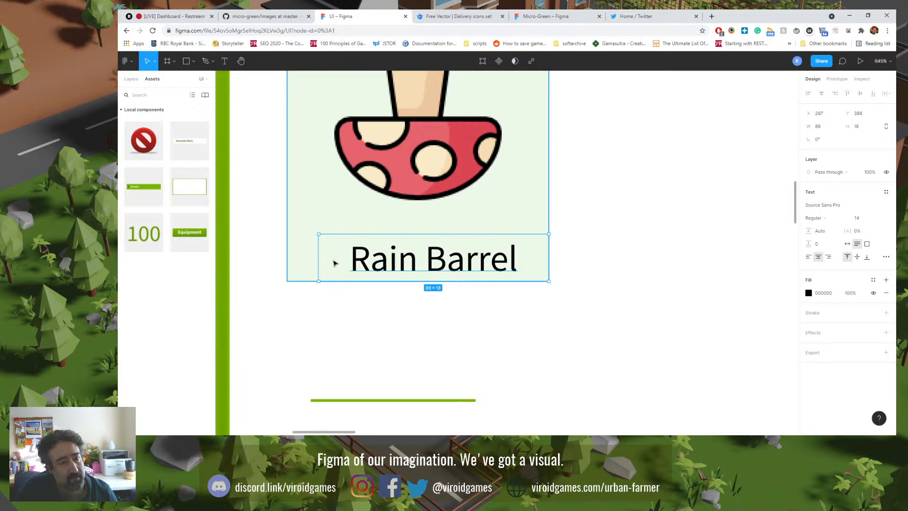
drag(318, 261, 288, 262)
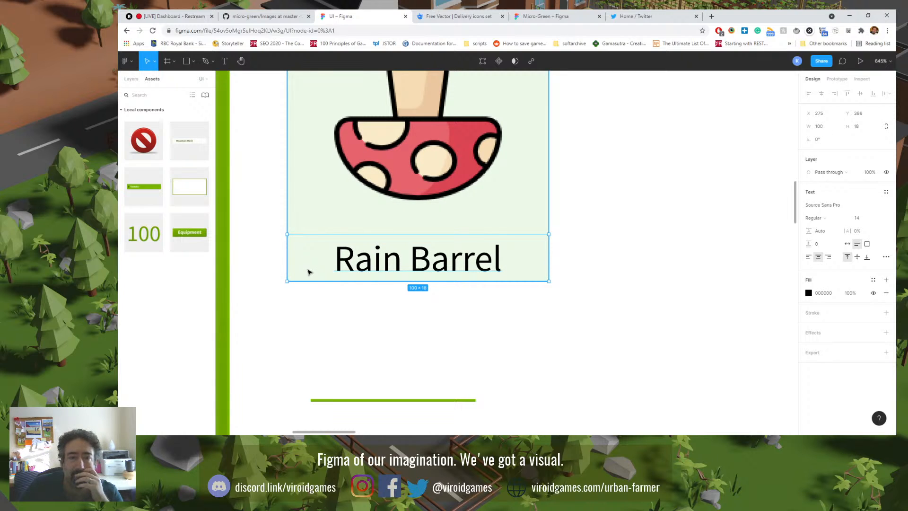
Step: Replace the label text under the mushroom icon with "Super Italian Paste"
double_click(347, 263)
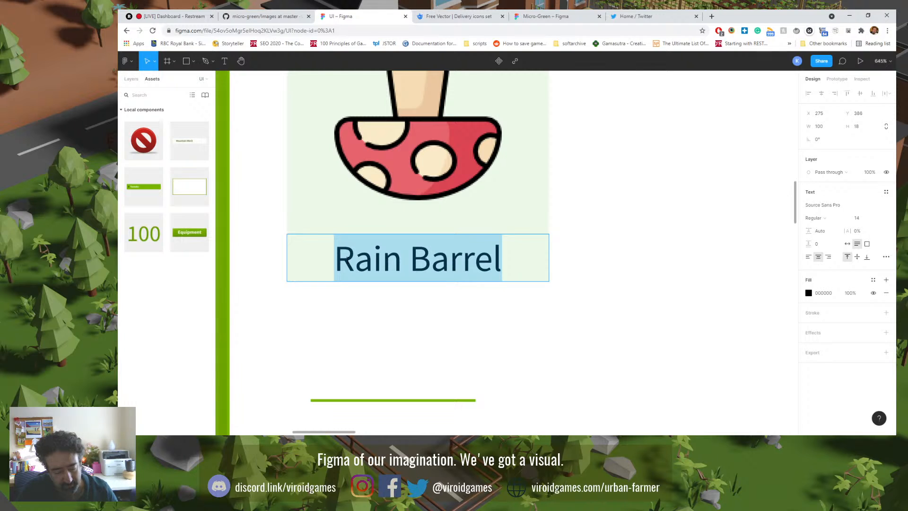
text(Super Italian Paste)
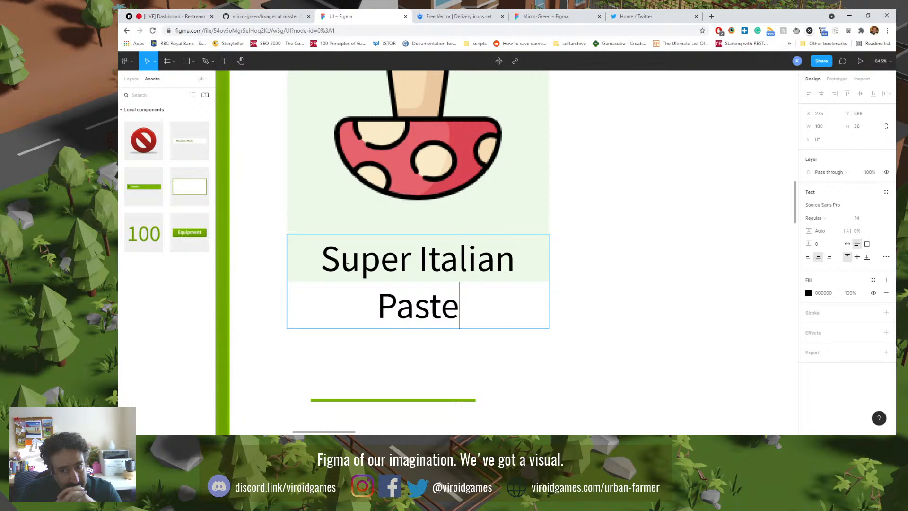
key(Escape)
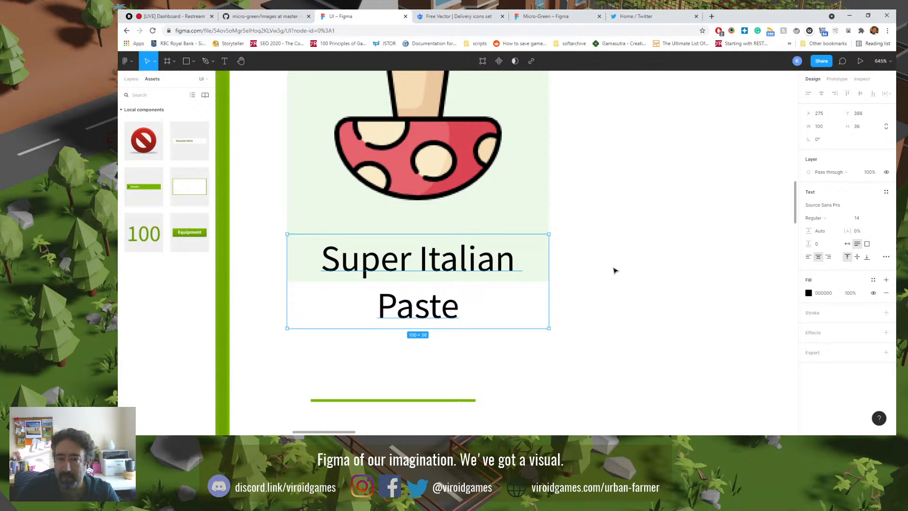
Step: Set the "Super Italian Paste" label under the mushroom icon to font size 13 and Light weight
click(858, 221)
text(13)
key(Return)
click(836, 219)
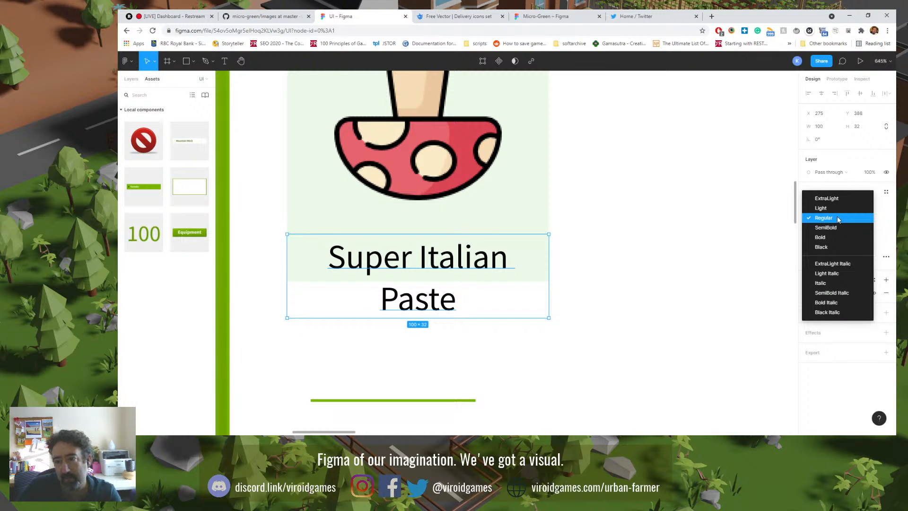
click(836, 208)
click(489, 264)
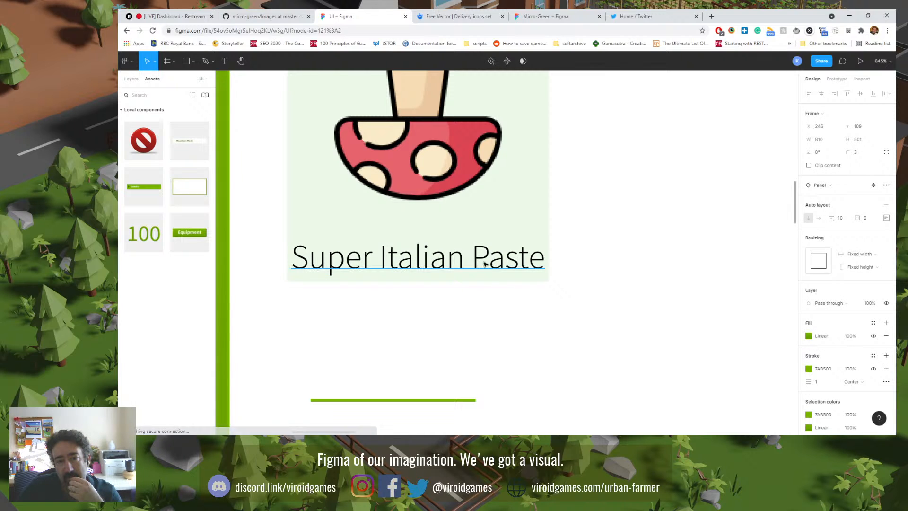
click(466, 265)
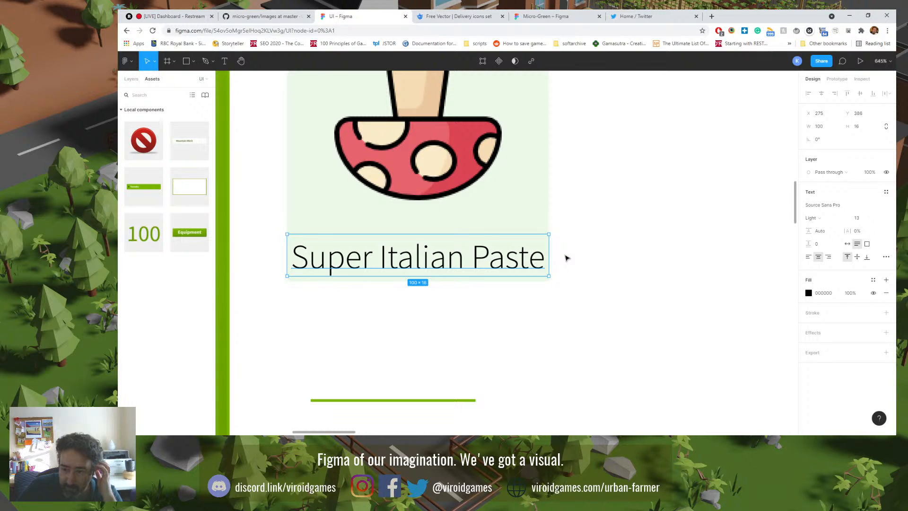
key(shift+0)
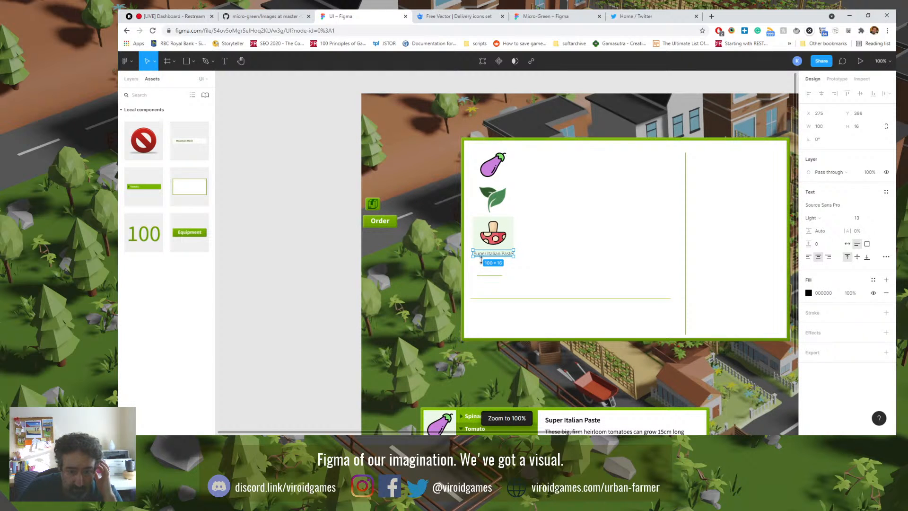
click(314, 300)
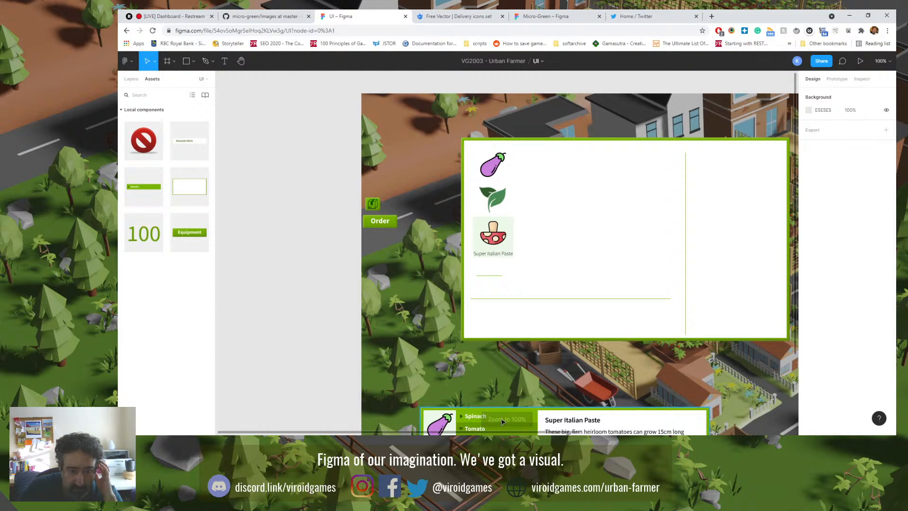
Step: Set the "Super Italian Paste" label's font weight back to Regular
click(497, 256)
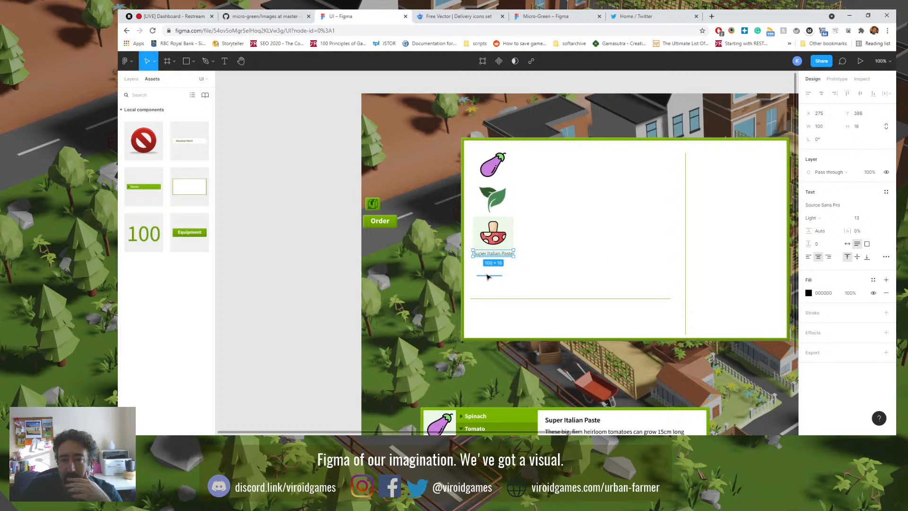
click(825, 222)
click(825, 231)
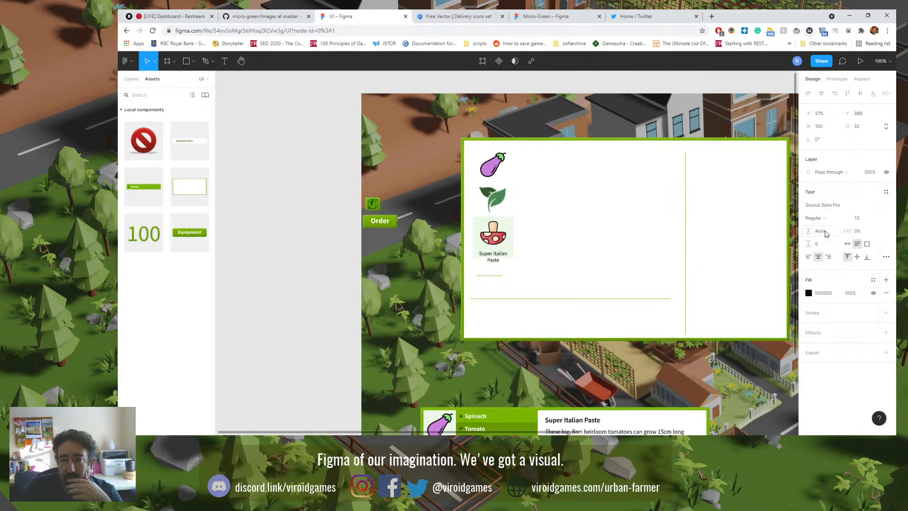
Step: Shorten the label under the mushroom icon to "Super Ital. Paste"
double_click(492, 256)
click(491, 257)
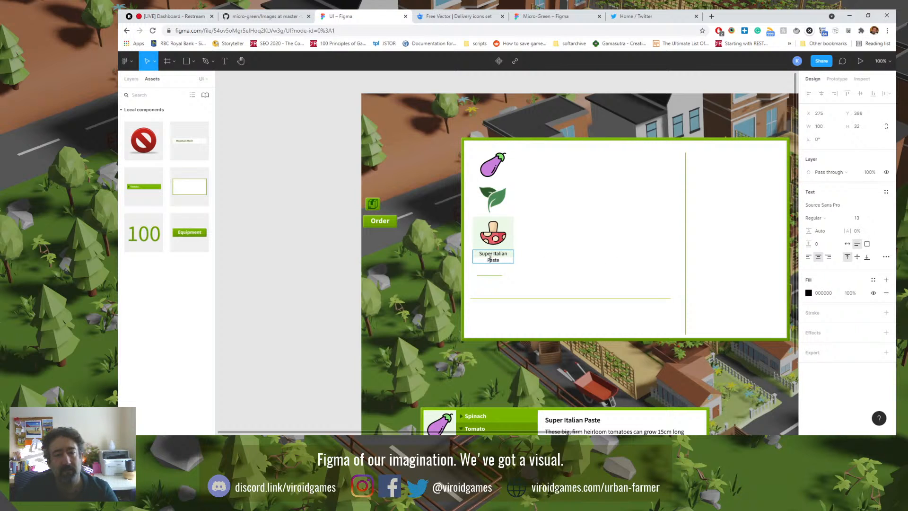
key(BackSpace)
key(BackSpace)
key(BackSpace)
key(BackSpace)
text(.)
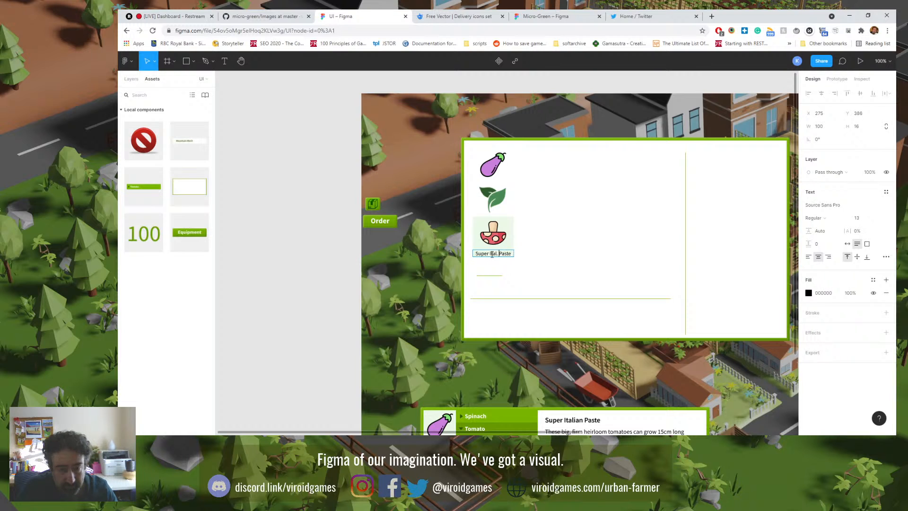
key(Escape)
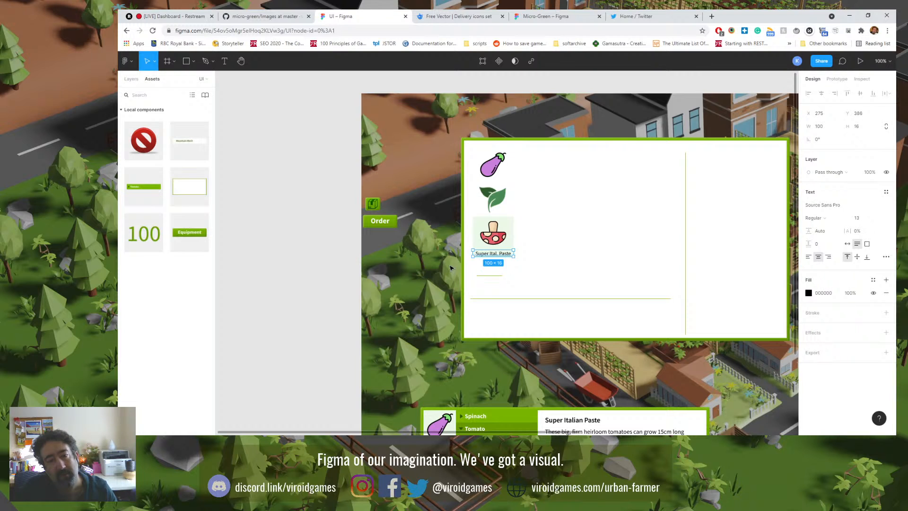
Step: Set the "Super Ital. Paste" label's font size to 14
scroll(473, 264, up, 10)
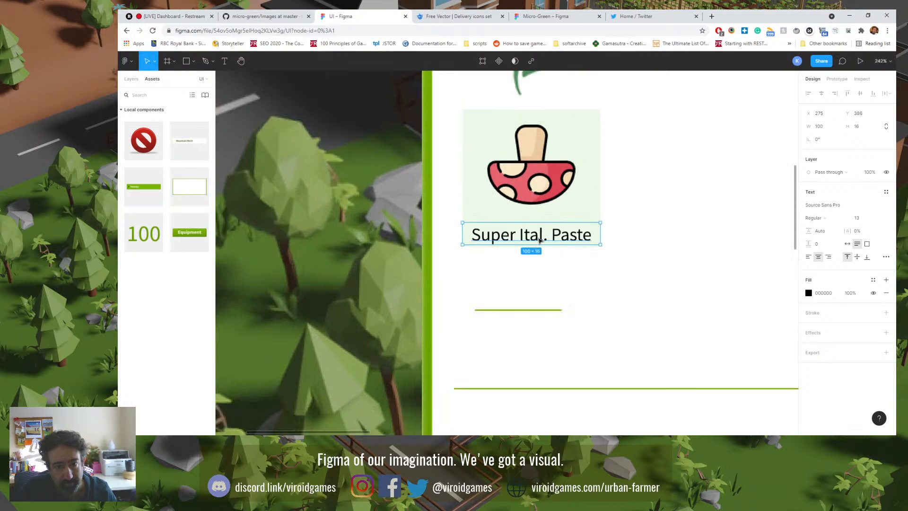
click(493, 289)
drag(499, 241, 495, 250)
click(492, 275)
click(494, 237)
click(856, 219)
text(14)
key(Return)
click(607, 301)
drag(574, 250, 574, 247)
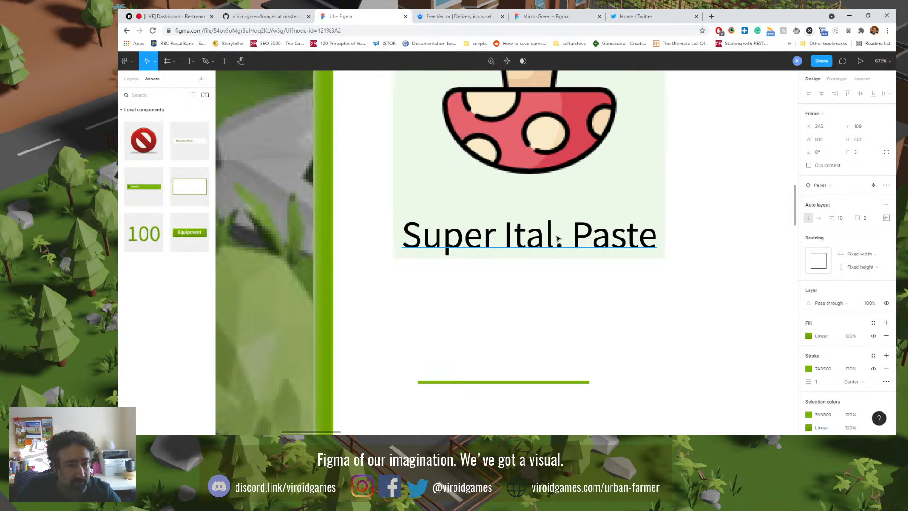
click(552, 251)
click(548, 288)
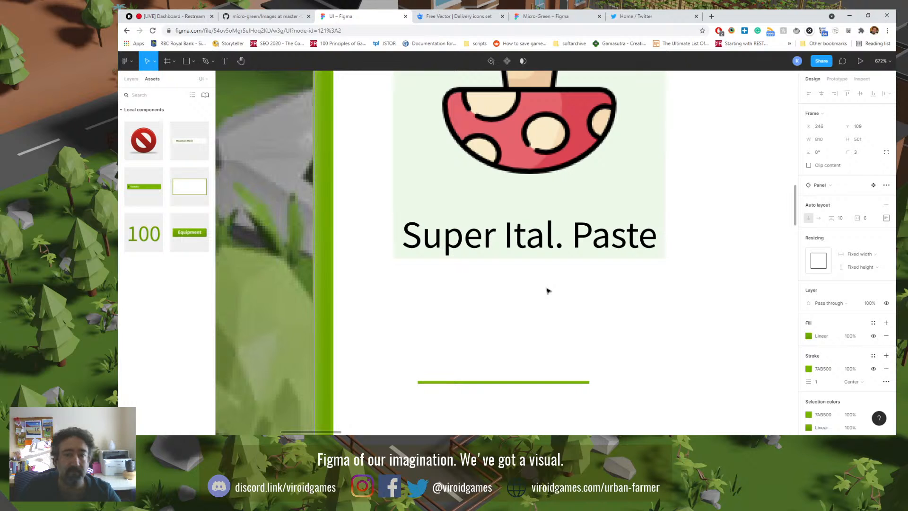
Step: Resize the mushroom icon to 80 × 80 and centre it above the label inside the pale green square
scroll(554, 264, up, 1)
scroll(552, 259, up, 5)
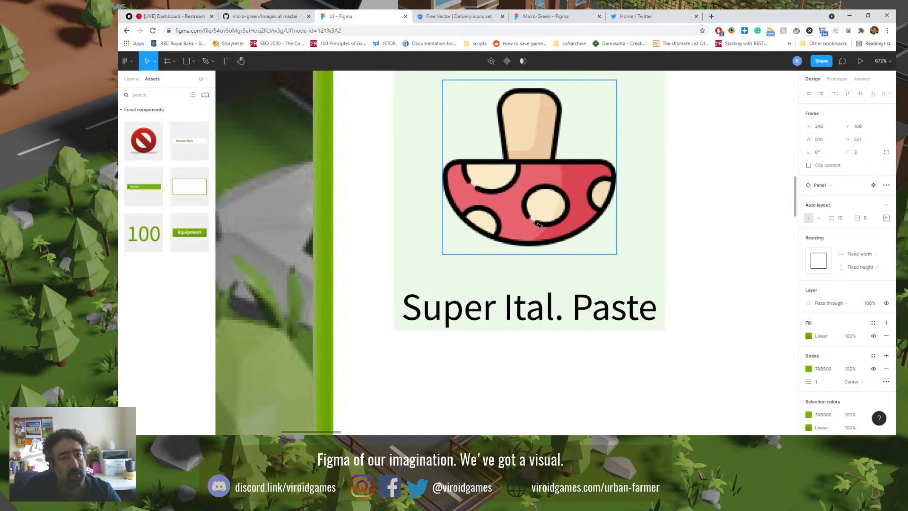
click(496, 302)
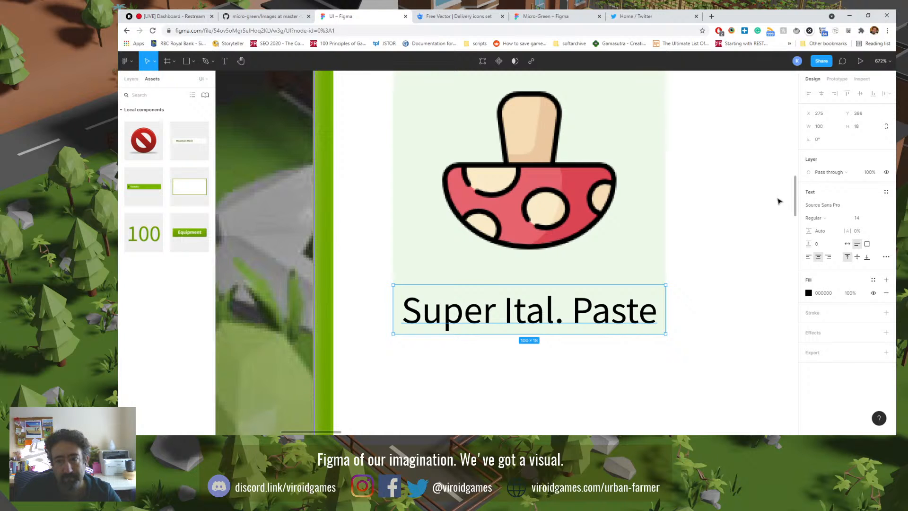
scroll(615, 256, up, 1)
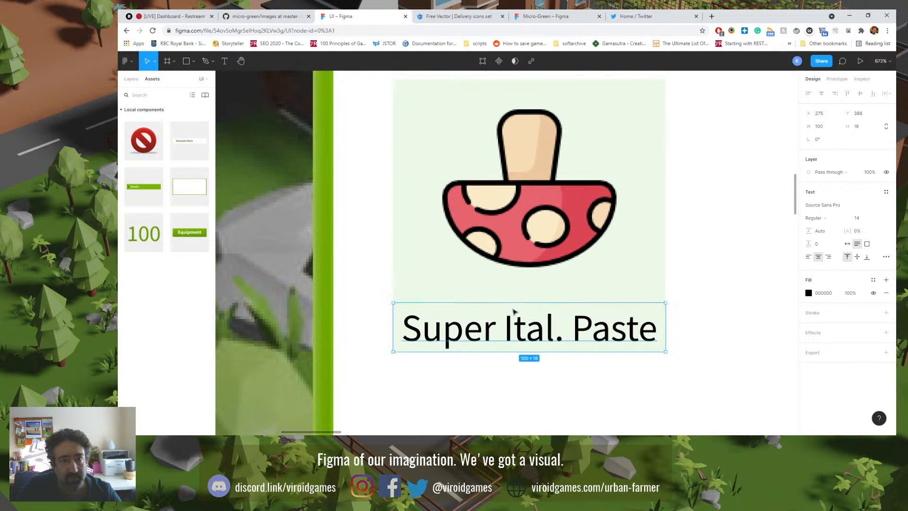
click(521, 239)
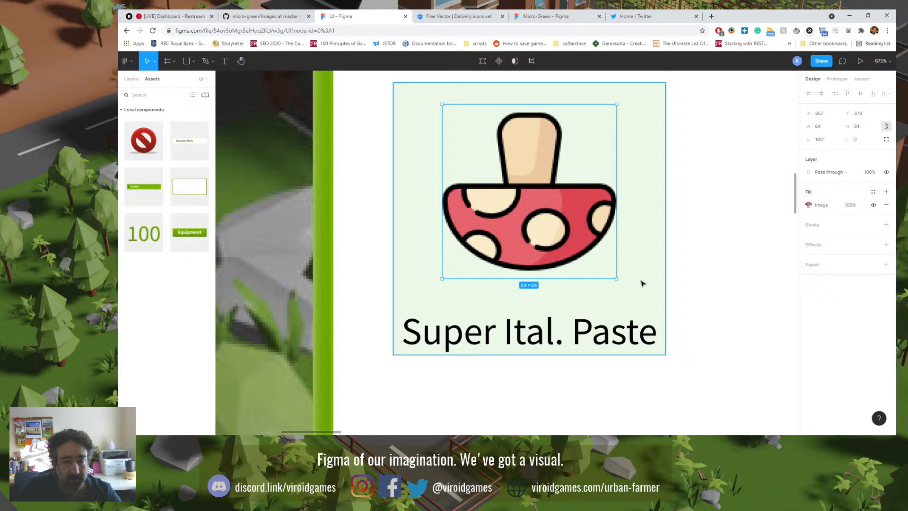
click(858, 126)
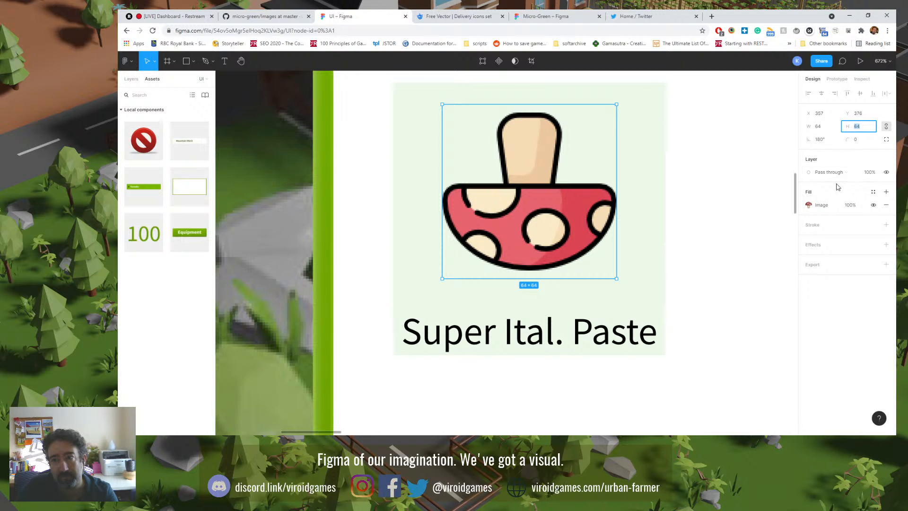
text(80)
key(Return)
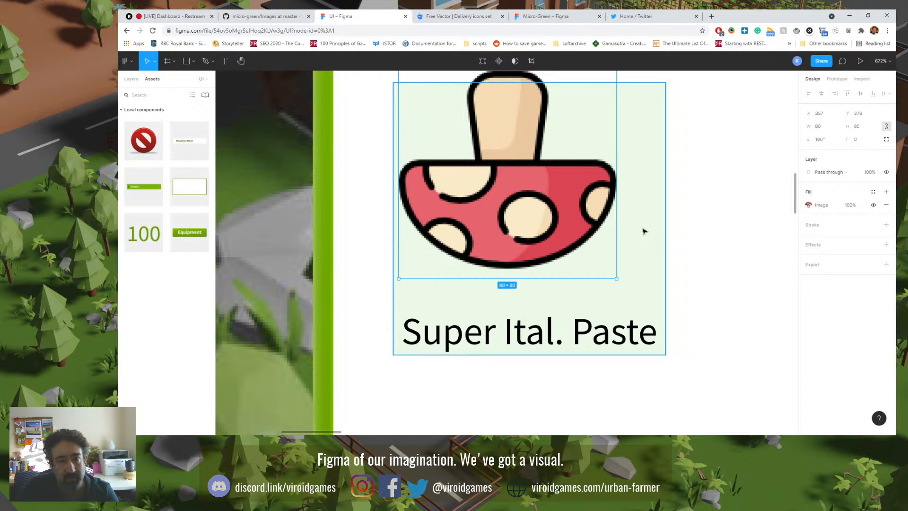
drag(567, 220, 581, 239)
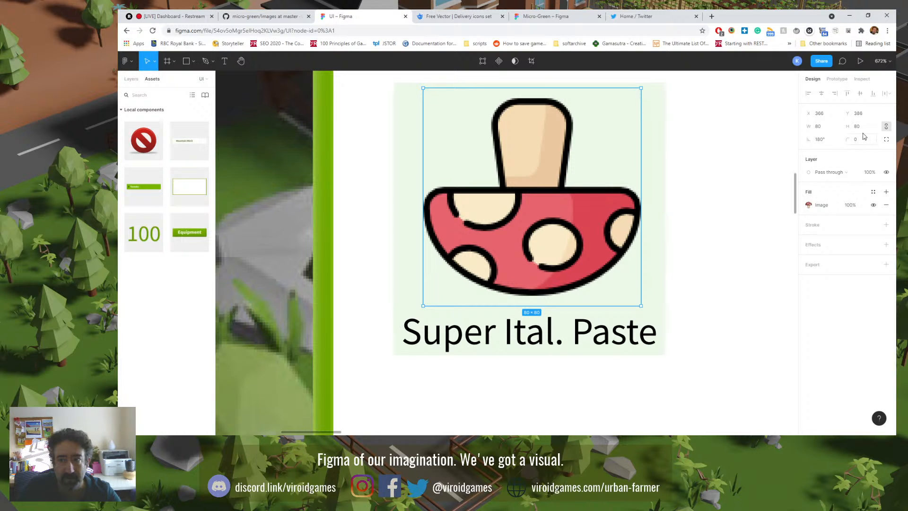
click(712, 213)
click(172, 16)
click(546, 16)
click(323, 14)
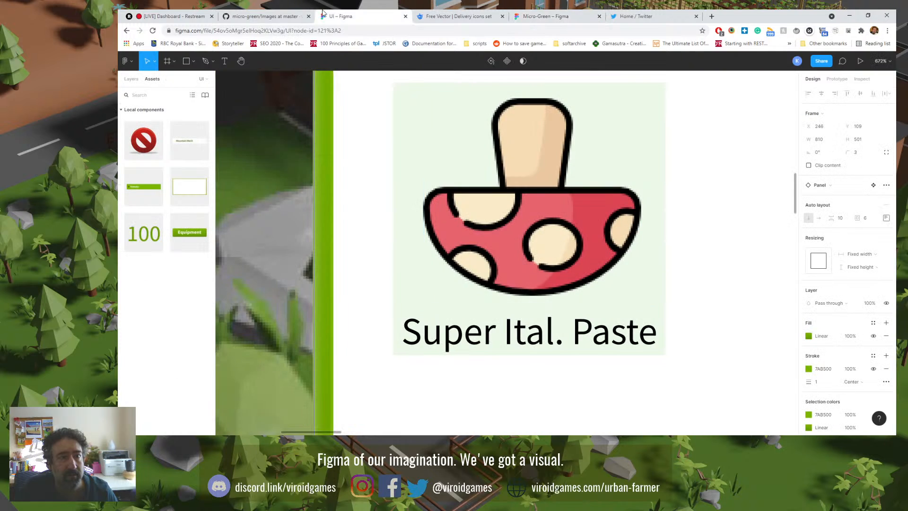
Step: Draw a 30 × 30 circle and place it over the upper-right corner of the mushroom's pale green square
key(shift+0)
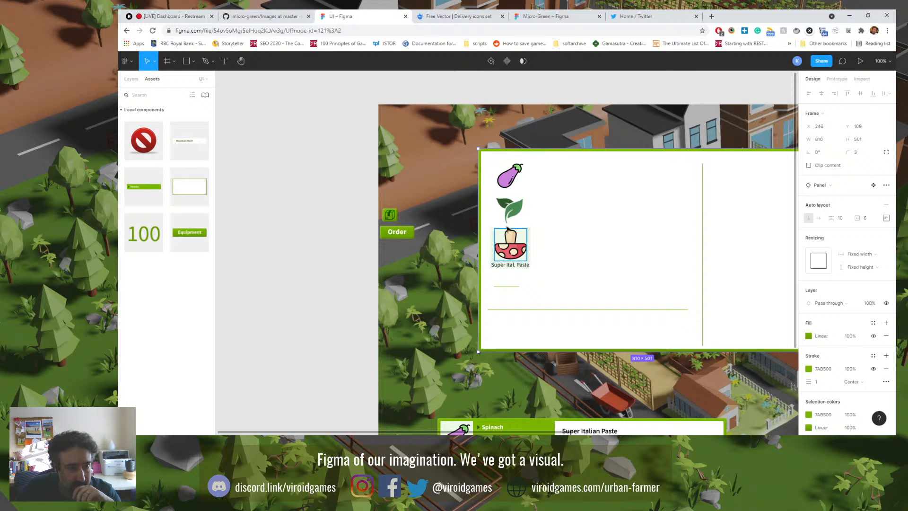
click(193, 61)
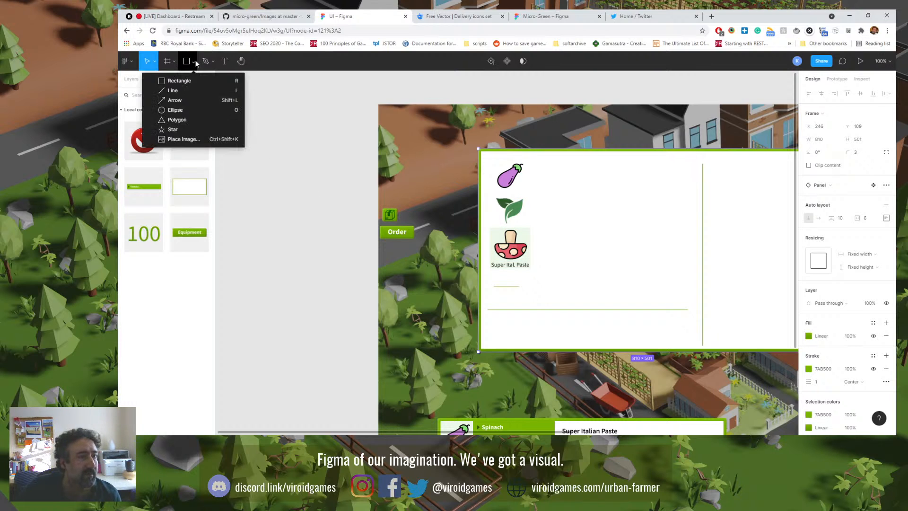
click(189, 110)
drag(547, 232, 540, 238)
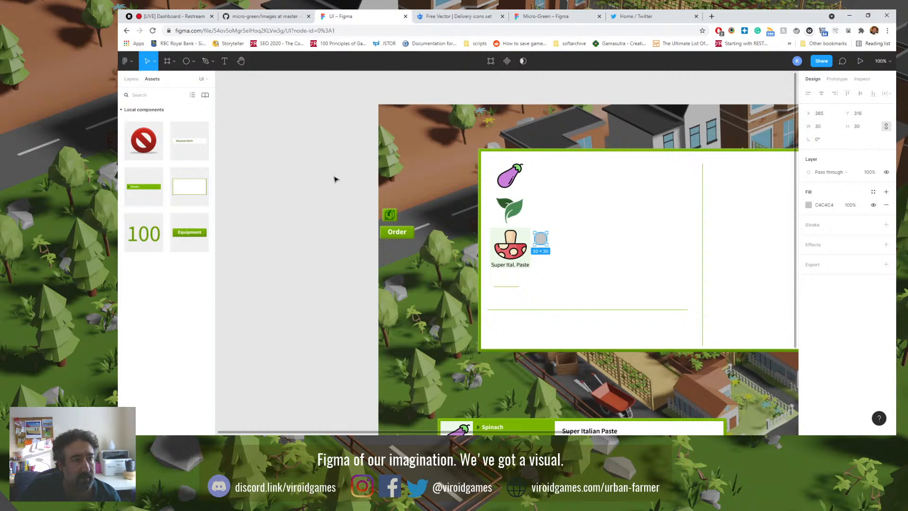
click(334, 178)
click(543, 244)
drag(541, 241, 532, 234)
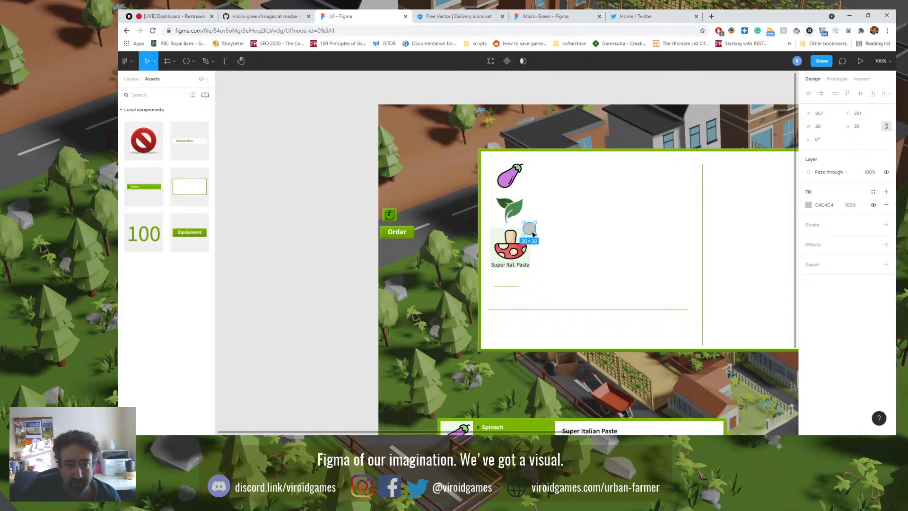
scroll(532, 233, up, 5)
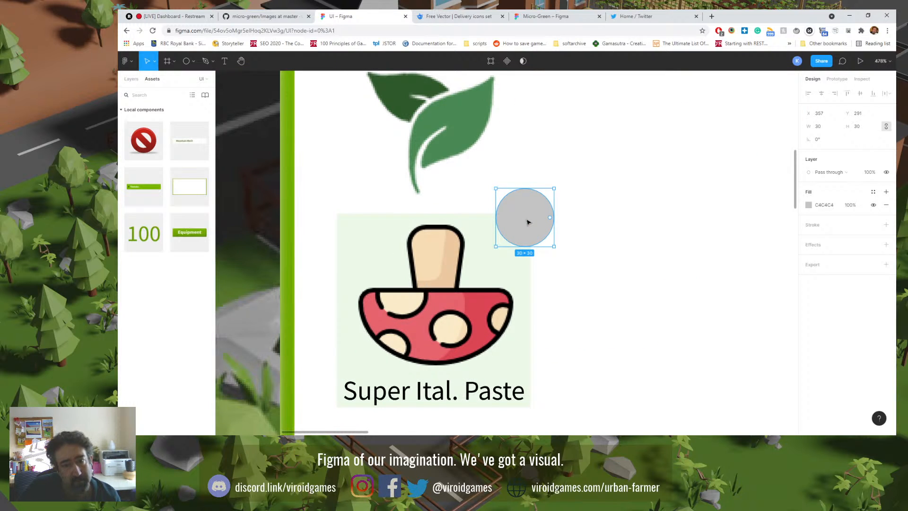
drag(527, 222, 533, 220)
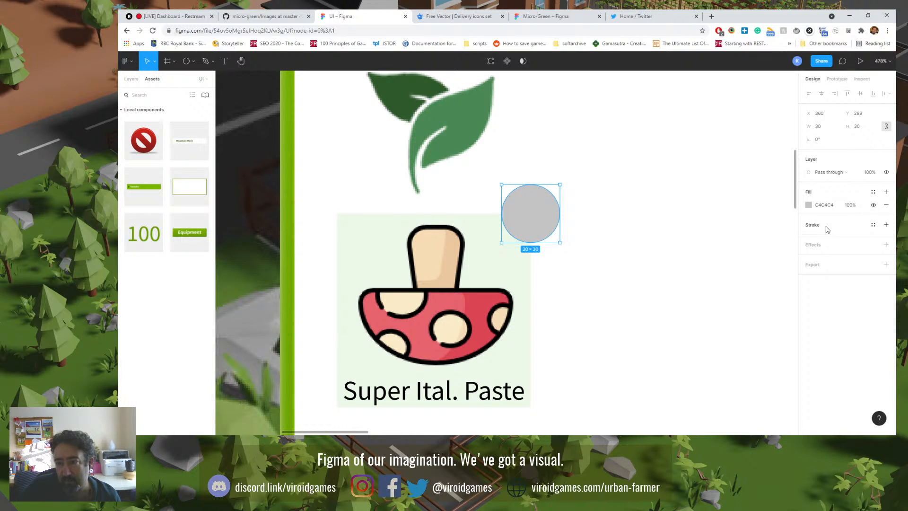
Step: Give the circle a dark green 375200 stroke and a pale green EBF8E7 fill
click(812, 224)
click(808, 237)
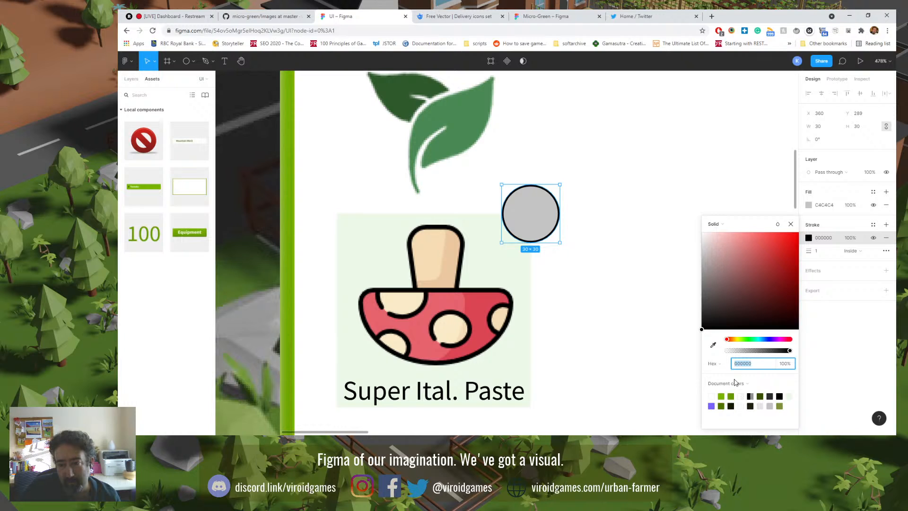
click(760, 396)
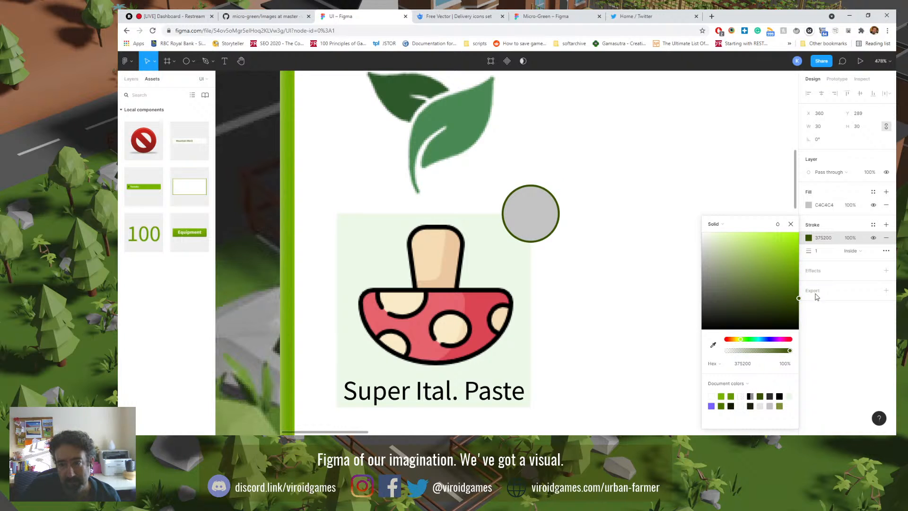
click(809, 205)
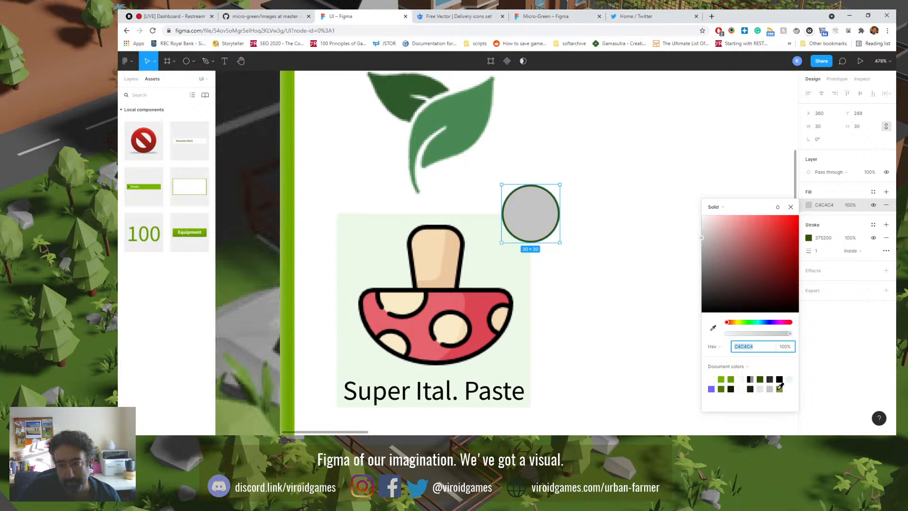
click(789, 380)
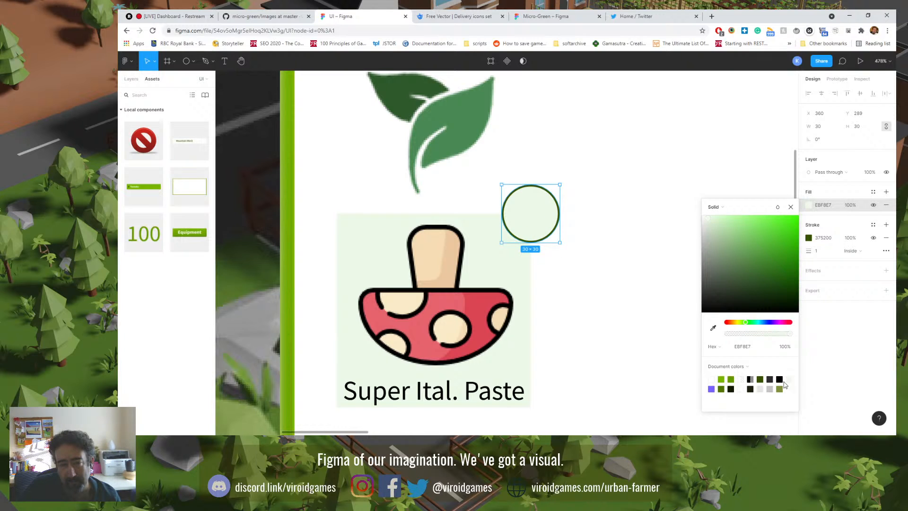
click(543, 296)
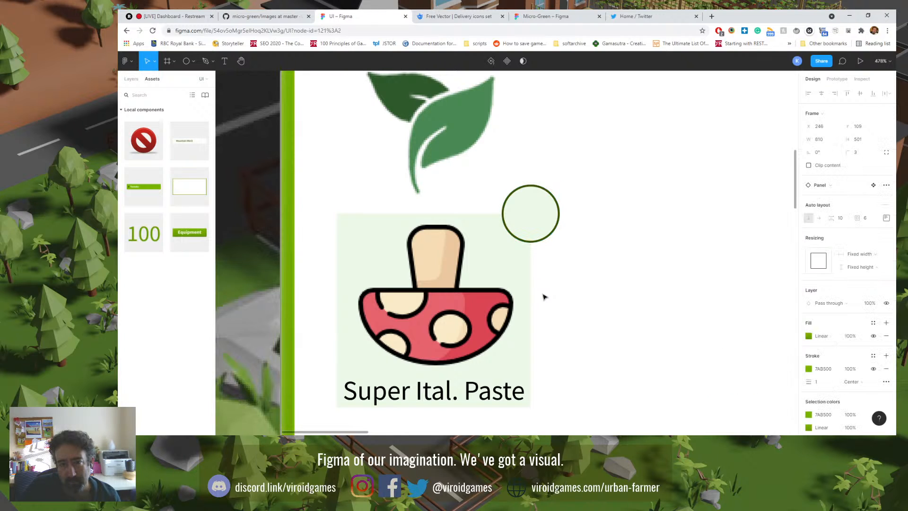
Step: Duplicate the "Super Ital. Paste" label, place the copy over the circle in front, and change its text to 12
click(537, 222)
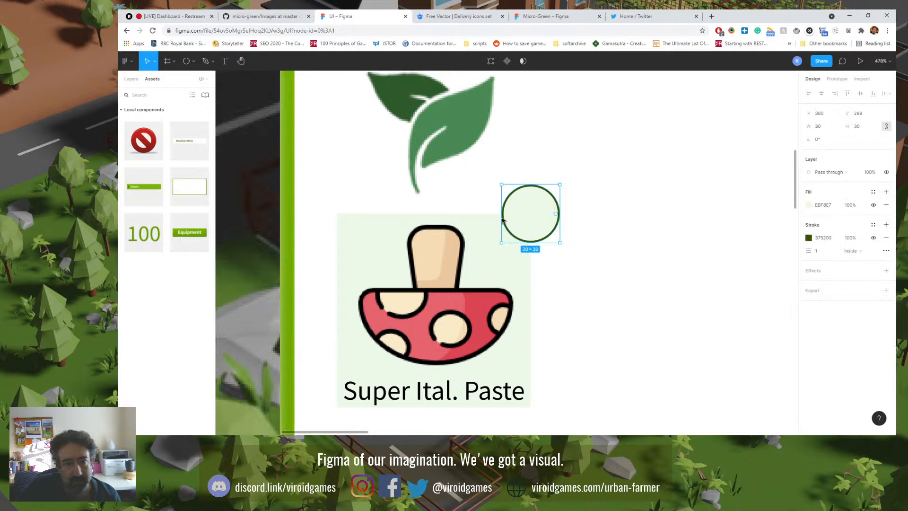
click(381, 403)
key(ctrl+c)
key(ctrl+v)
drag(388, 403, 514, 224)
key(ctrl+])
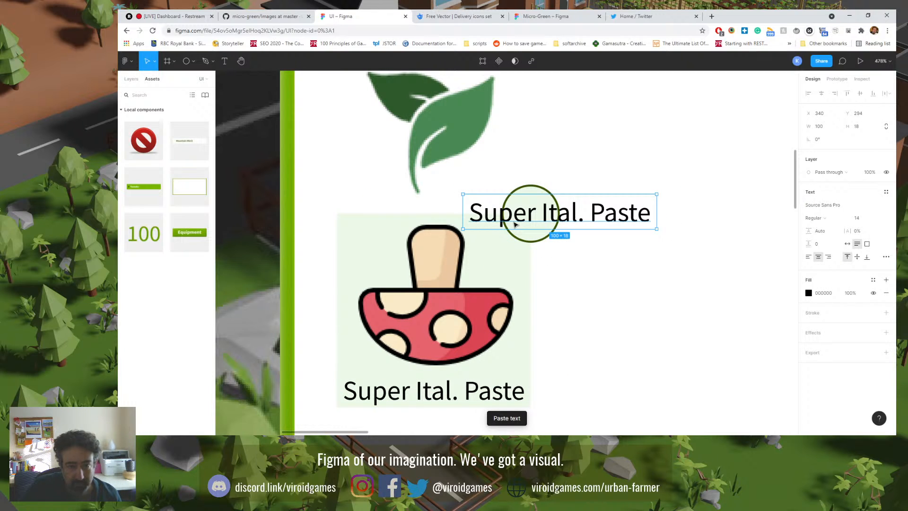
double_click(537, 213)
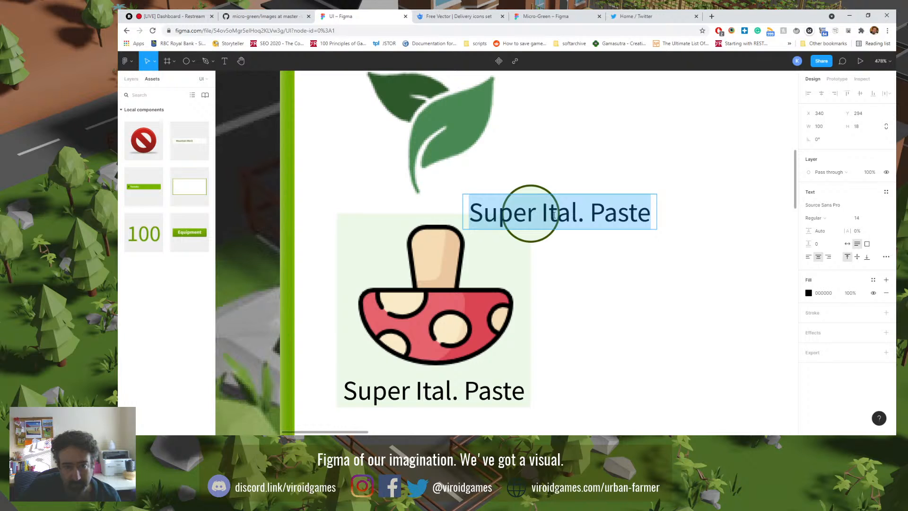
text(12)
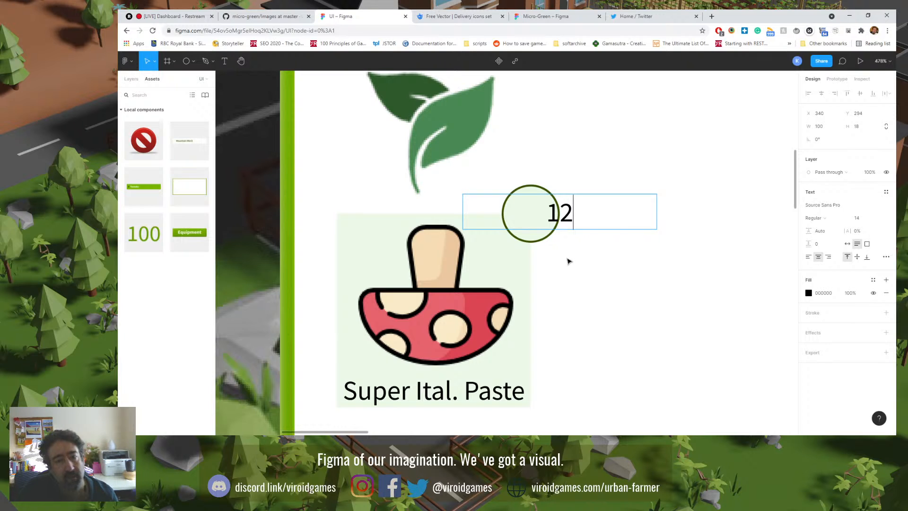
key(Escape)
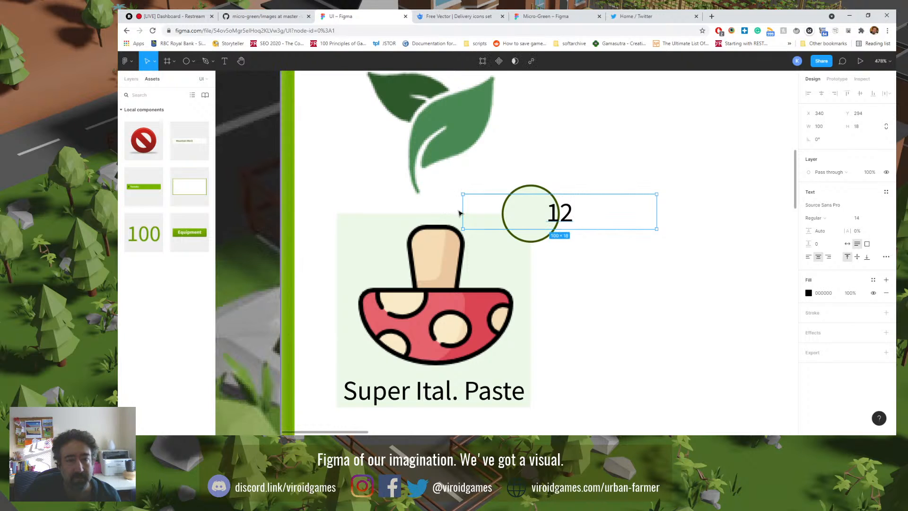
Step: Resize the "12" text box to 30 × 30 to match the circle and centre its text vertically
drag(463, 212, 501, 213)
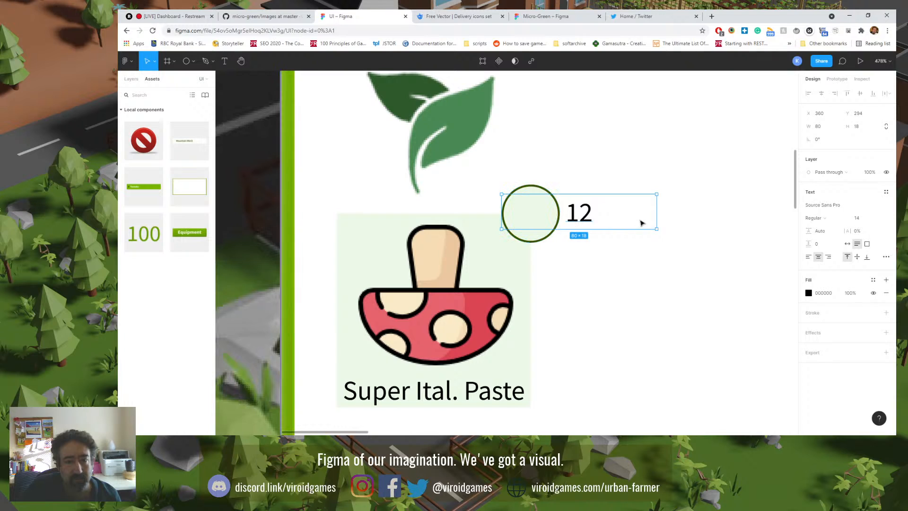
drag(656, 212, 560, 209)
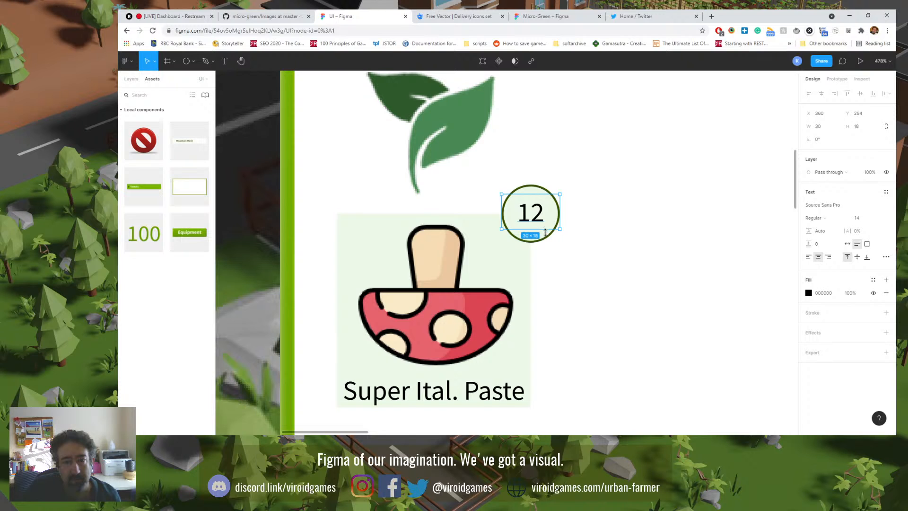
drag(545, 228, 545, 242)
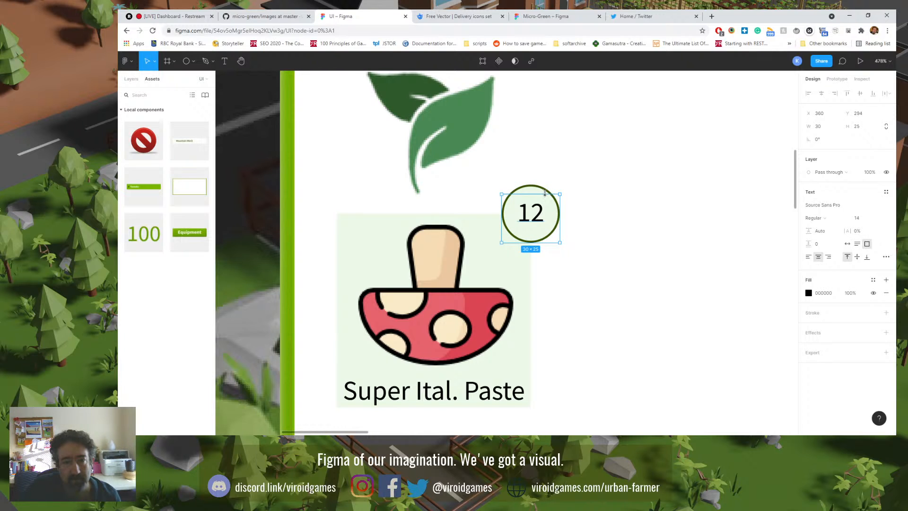
drag(546, 194, 545, 184)
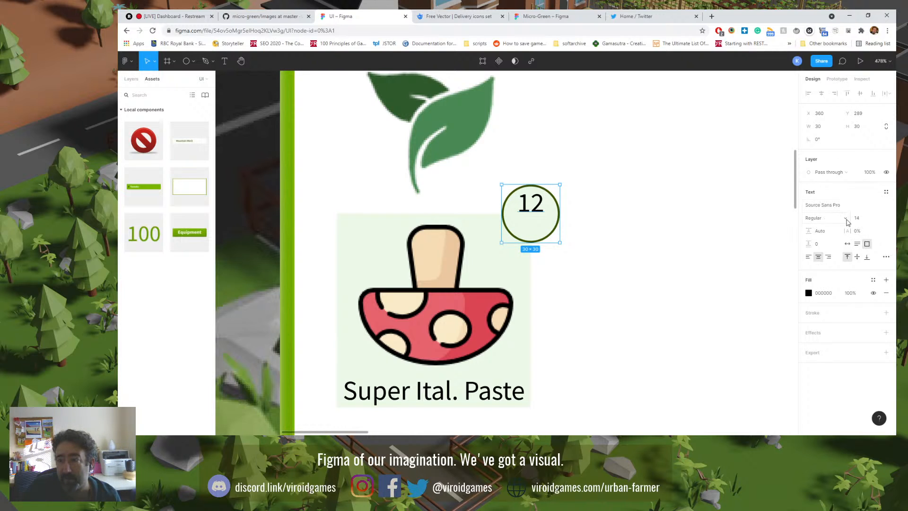
click(857, 257)
click(599, 281)
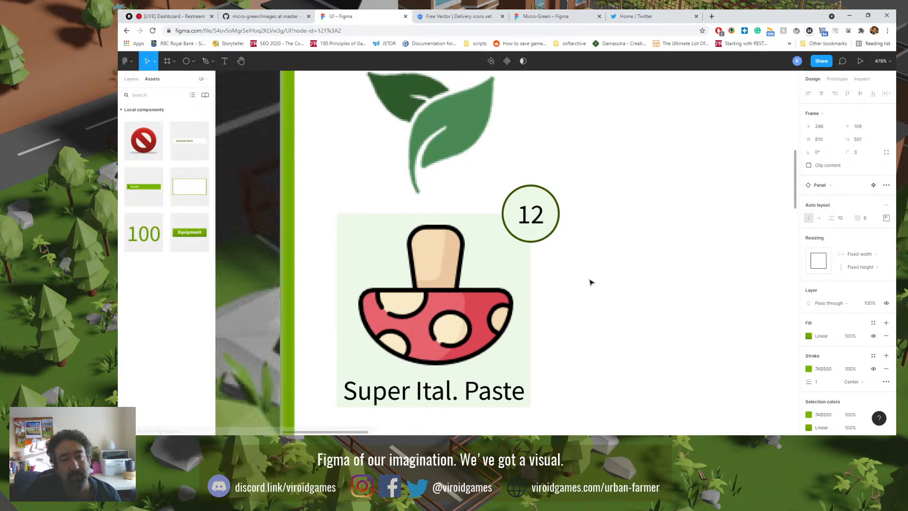
Step: Change the number in the circular badge to 912
click(525, 216)
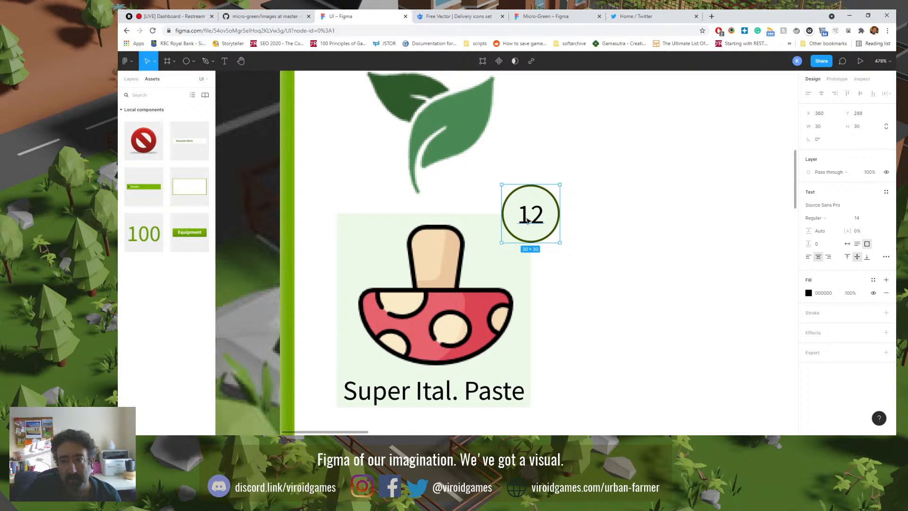
double_click(531, 224)
click(531, 224)
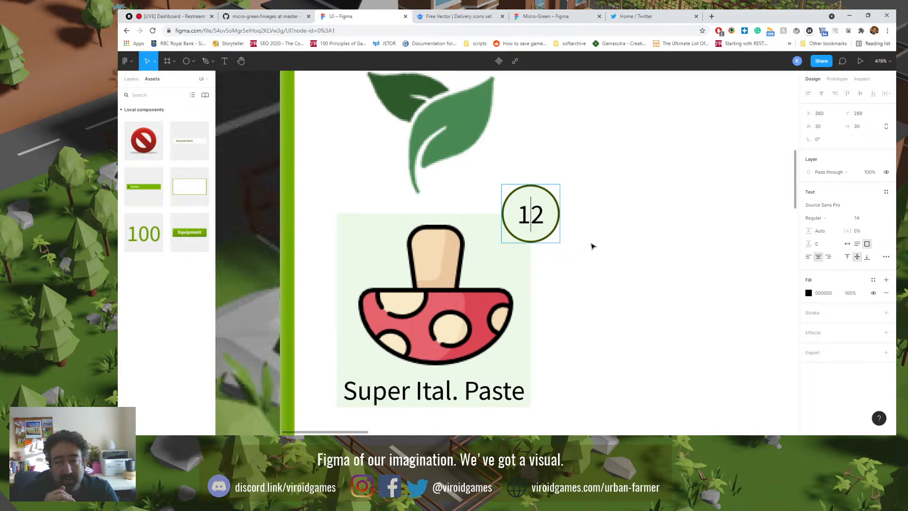
key(Left)
text(9)
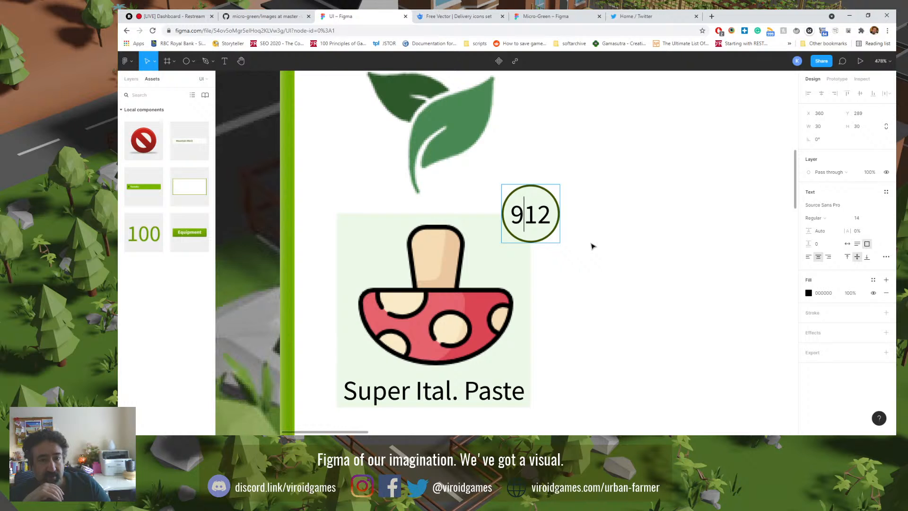
key(Escape)
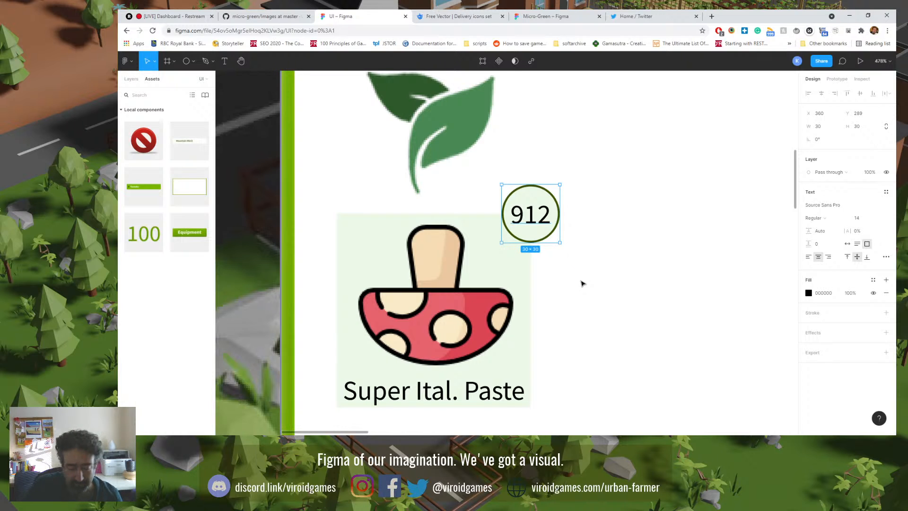
Step: Set the badge number's font to SemiBold at size 13
key(shift+0)
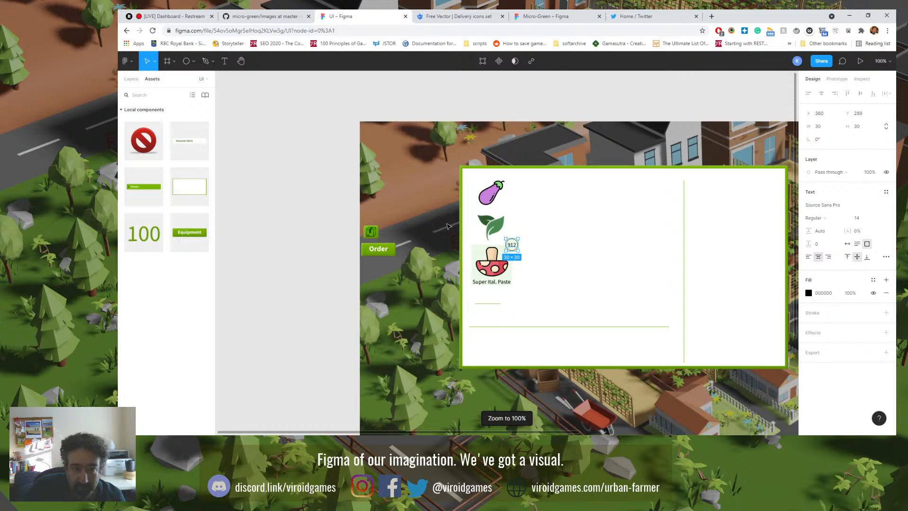
click(444, 241)
click(511, 244)
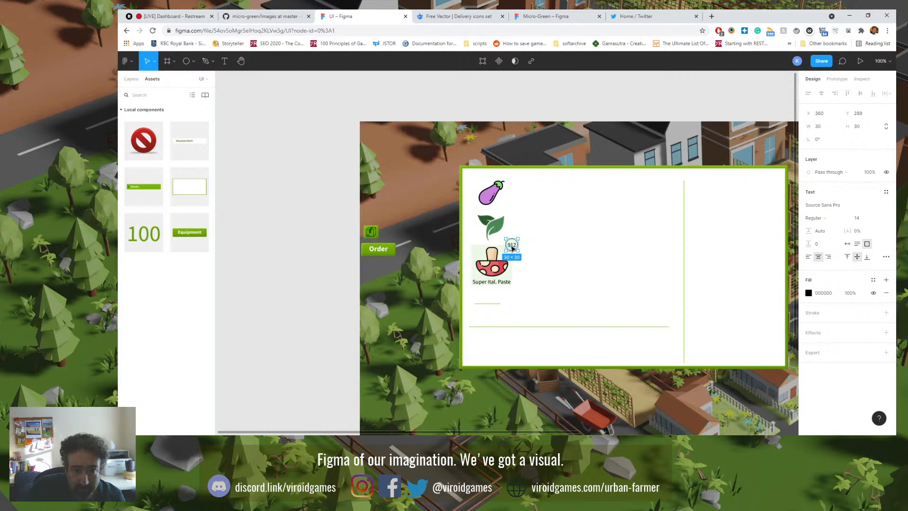
click(845, 221)
click(843, 232)
click(862, 218)
text(13)
key(Return)
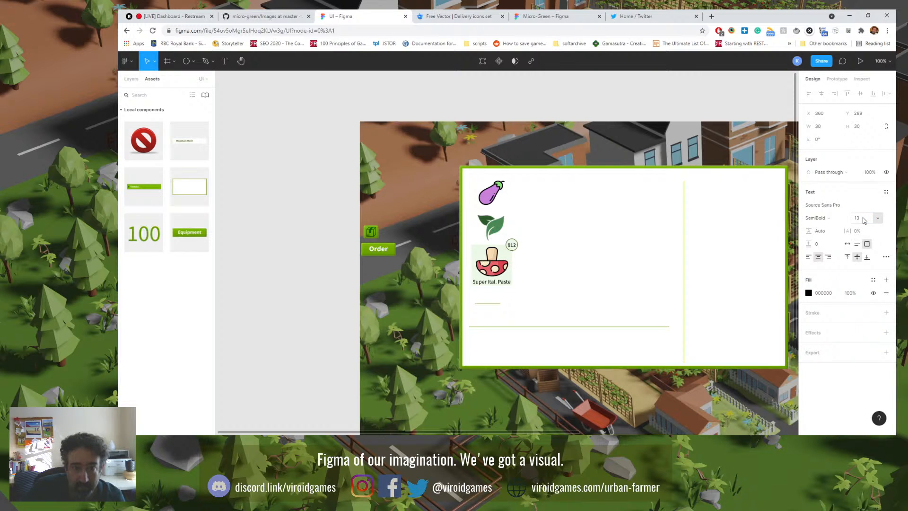
click(610, 272)
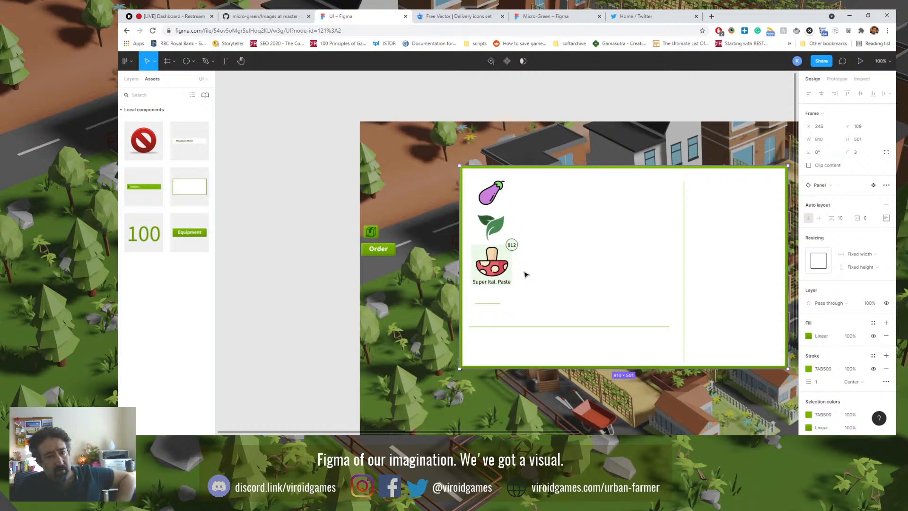
Step: Resize the mushroom icon to 72 × 72 and centre it above the label inside the pale green square
click(491, 262)
click(856, 126)
text(72)
key(Return)
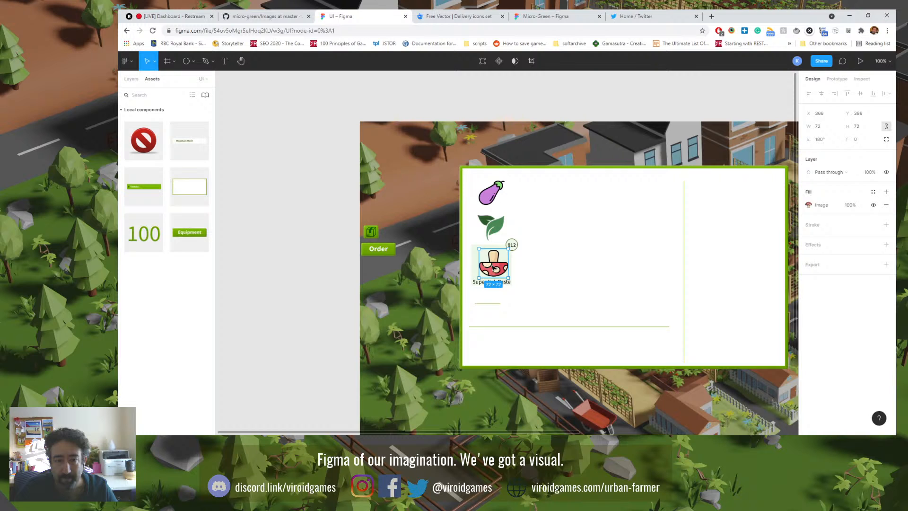
click(544, 264)
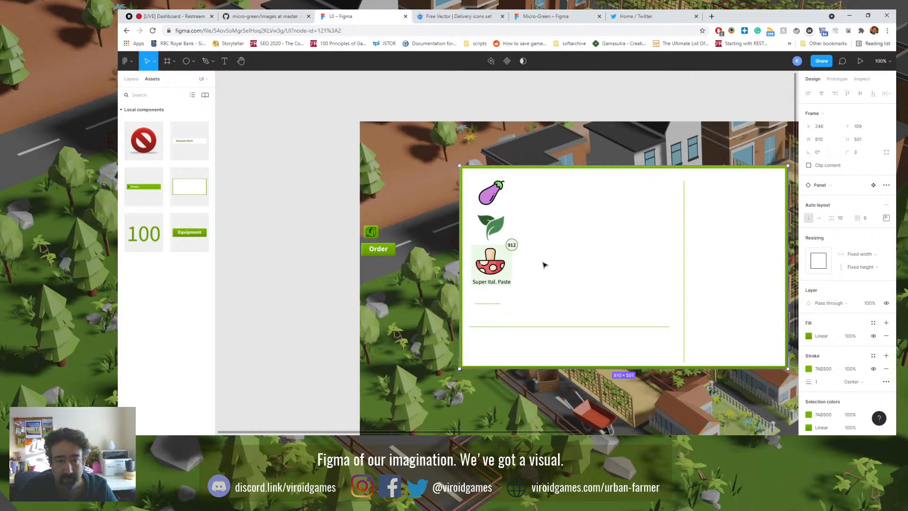
click(504, 267)
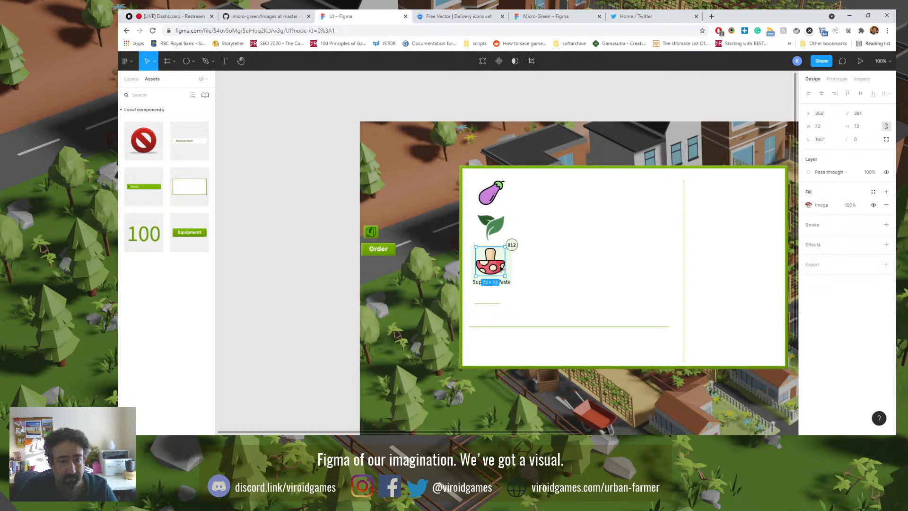
click(541, 262)
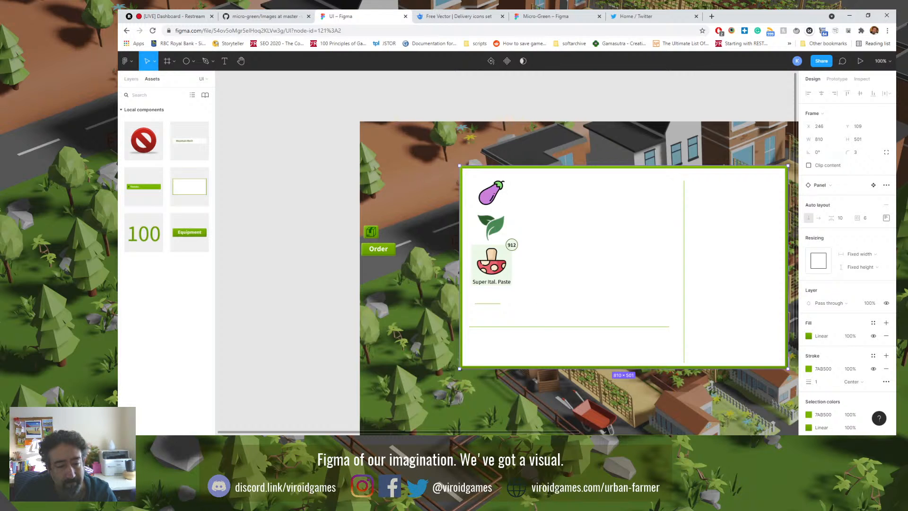
click(476, 427)
click(475, 405)
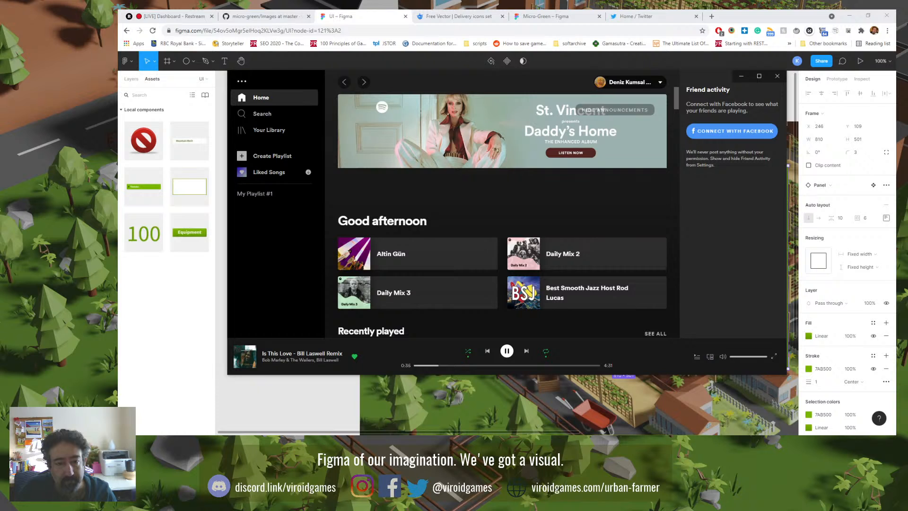
click(474, 440)
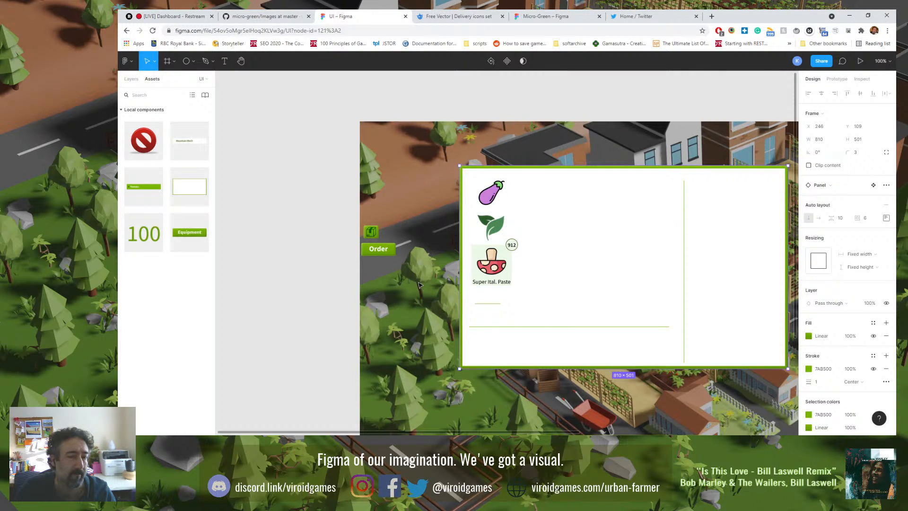
Step: Round the corners of the mushroom's pale green square with a radius of 3
click(480, 259)
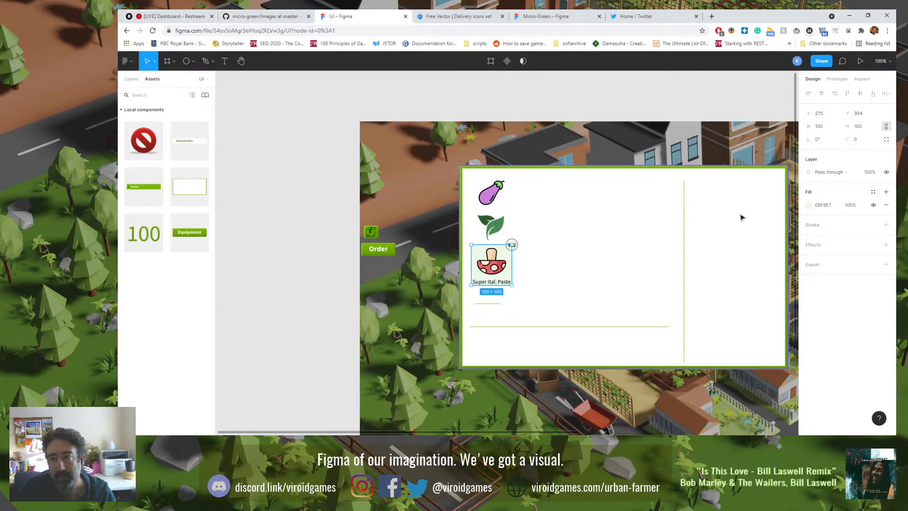
click(858, 140)
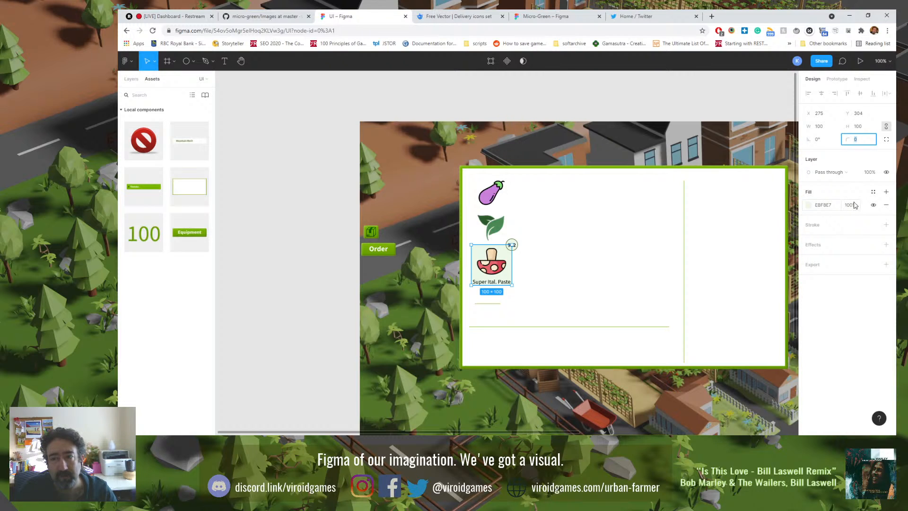
key(Tab)
click(407, 280)
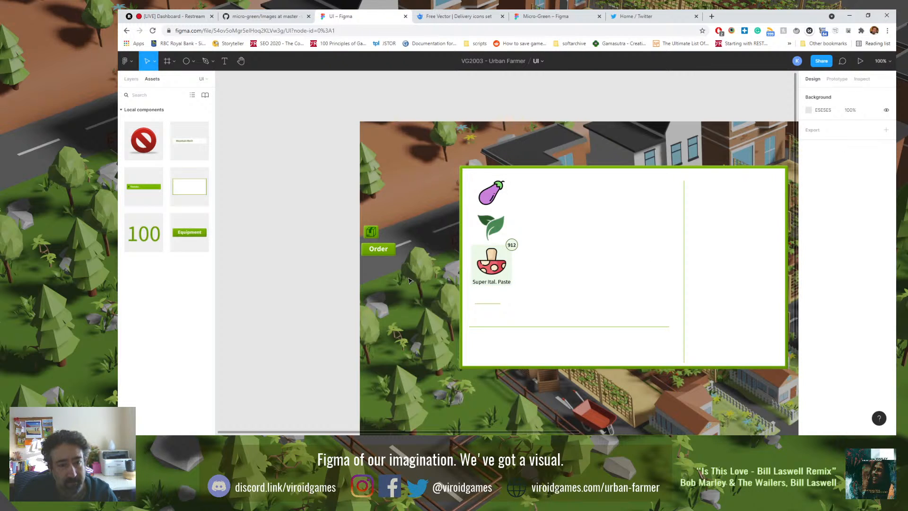
Step: Add a green 4F7600 stroke to the mushroom's pale green square
click(474, 259)
scroll(470, 259, up, 3)
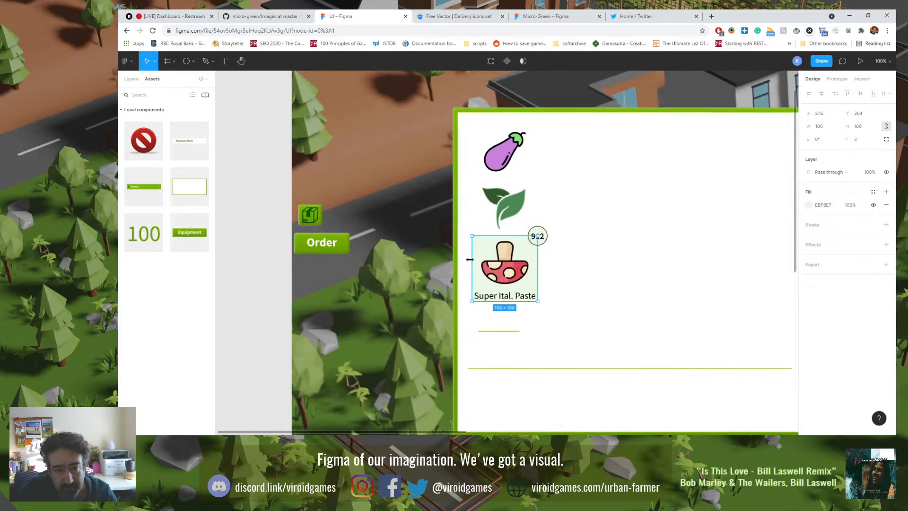
scroll(469, 259, up, 5)
click(466, 226)
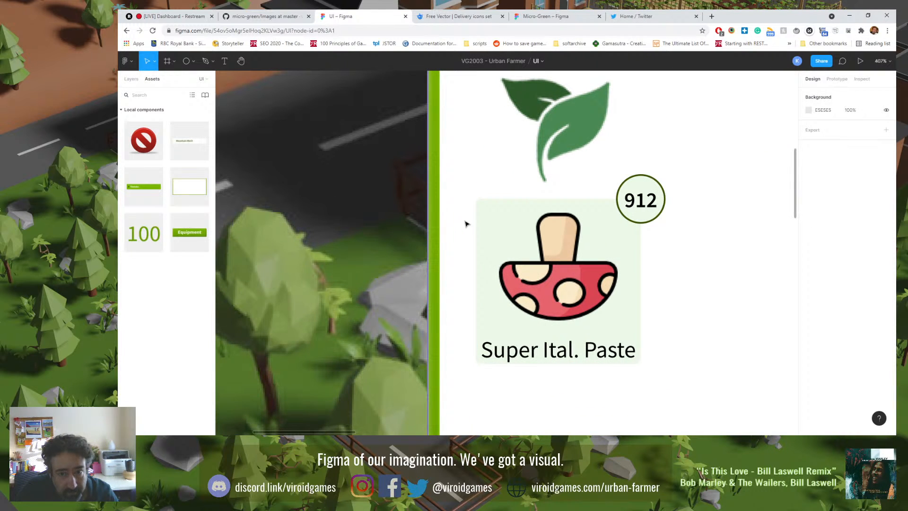
click(483, 215)
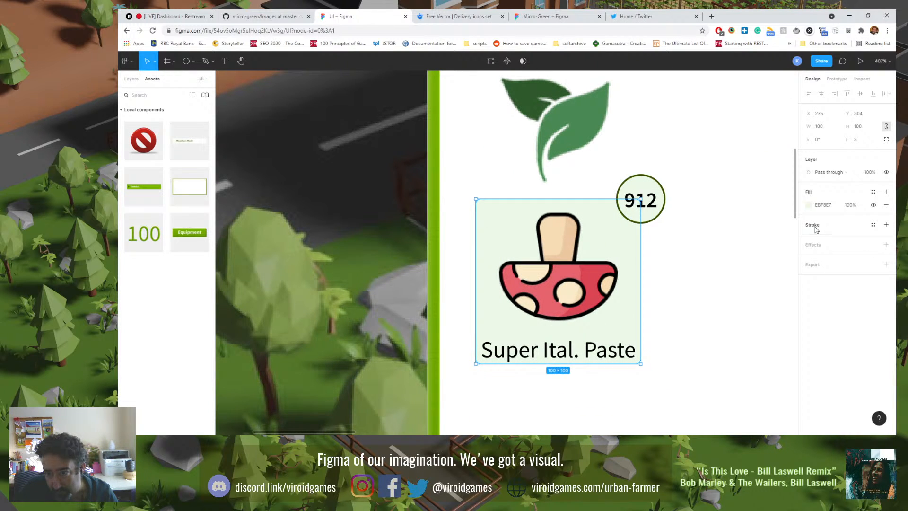
click(886, 225)
click(809, 237)
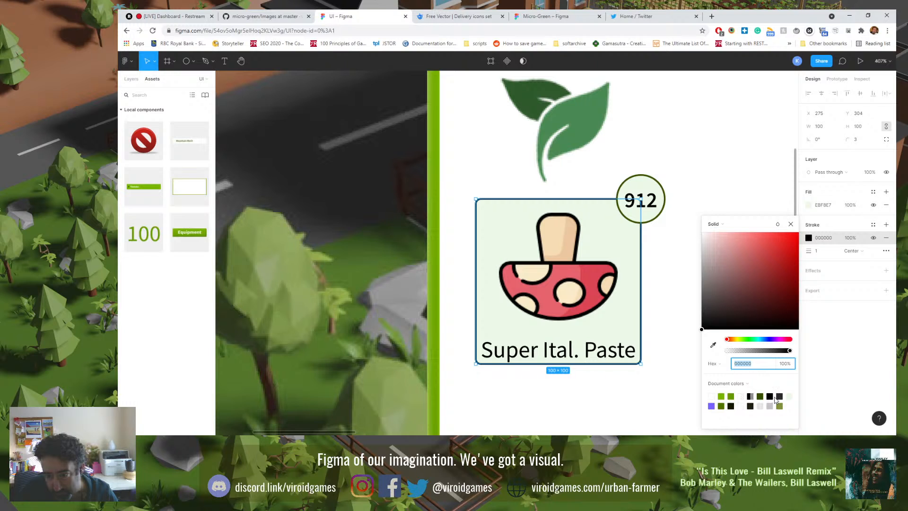
click(721, 406)
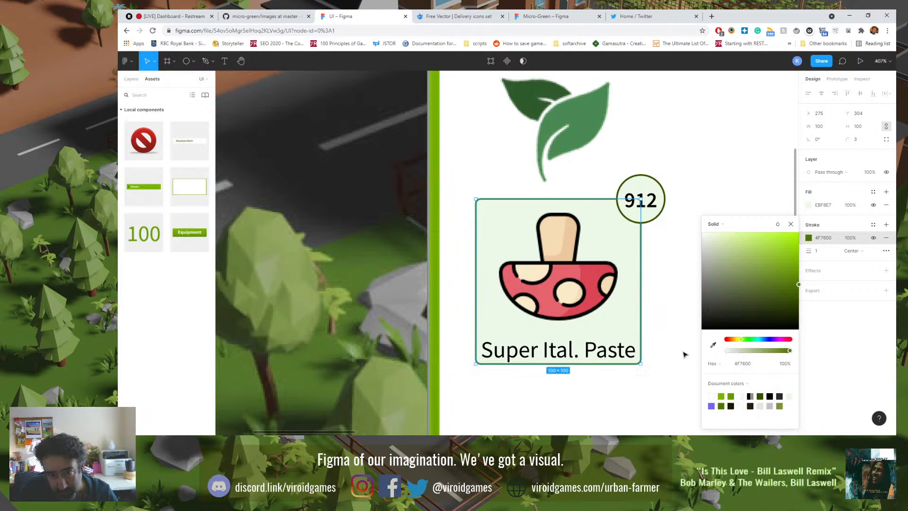
click(669, 297)
Step: Change the badge circle's stroke to the same 4F7600 green as the square's outline
click(623, 197)
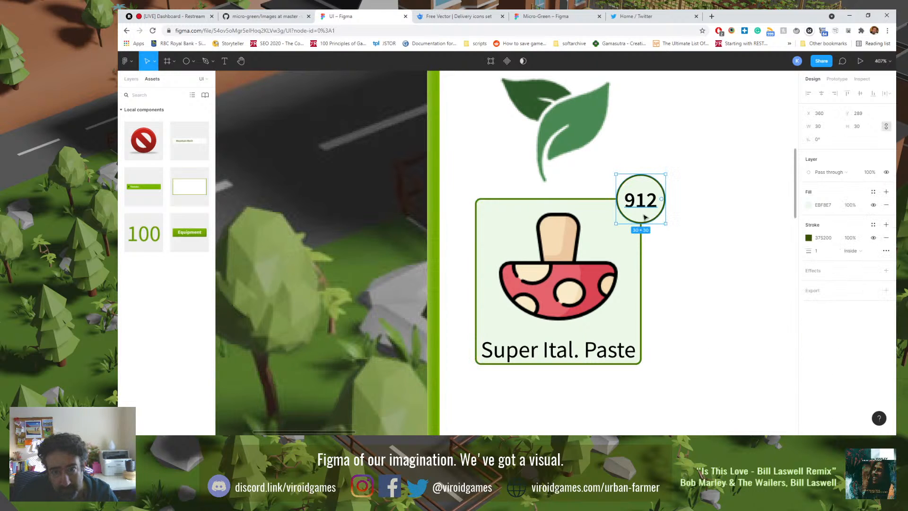
click(810, 239)
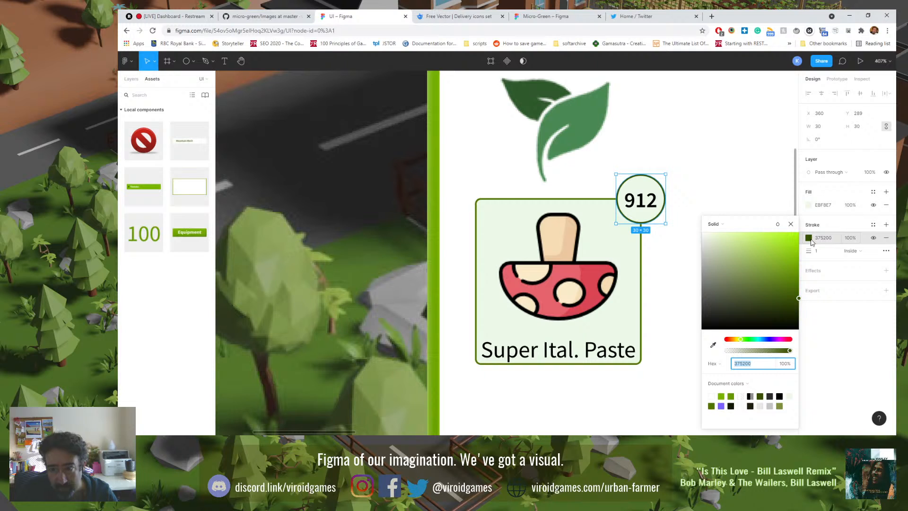
click(680, 297)
click(679, 293)
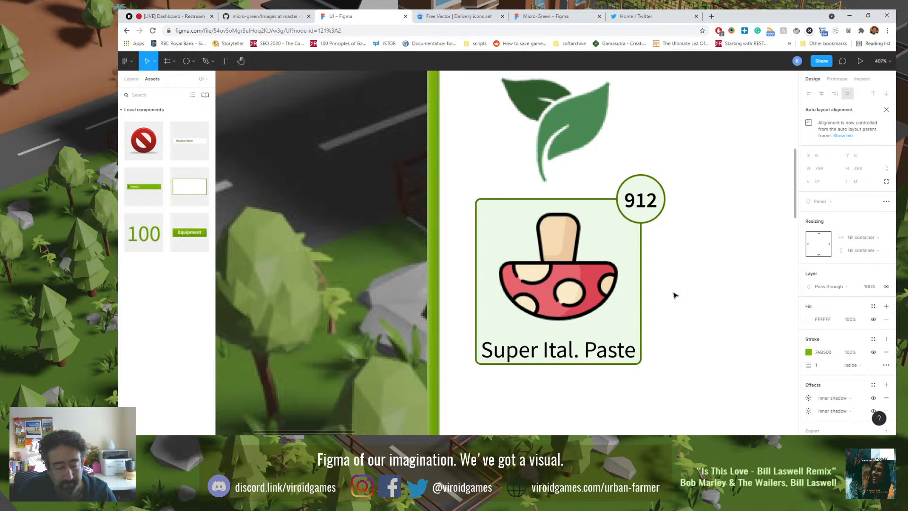
Step: Change the label on the mushroom tile to "Super Italian"
key(shift+0)
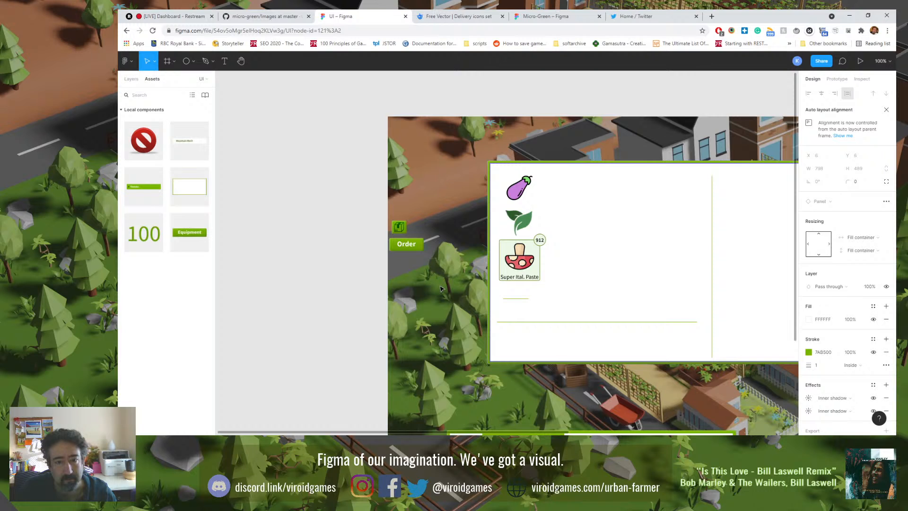
click(531, 282)
double_click(530, 279)
click(529, 278)
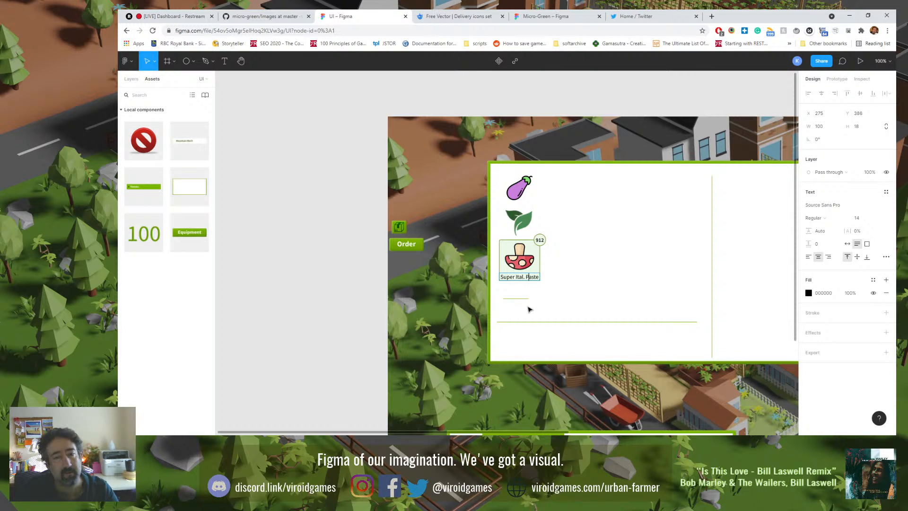
key(ctrl+shift+Left)
key(BackSpace)
key(BackSpace)
key(BackSpace)
text(ian)
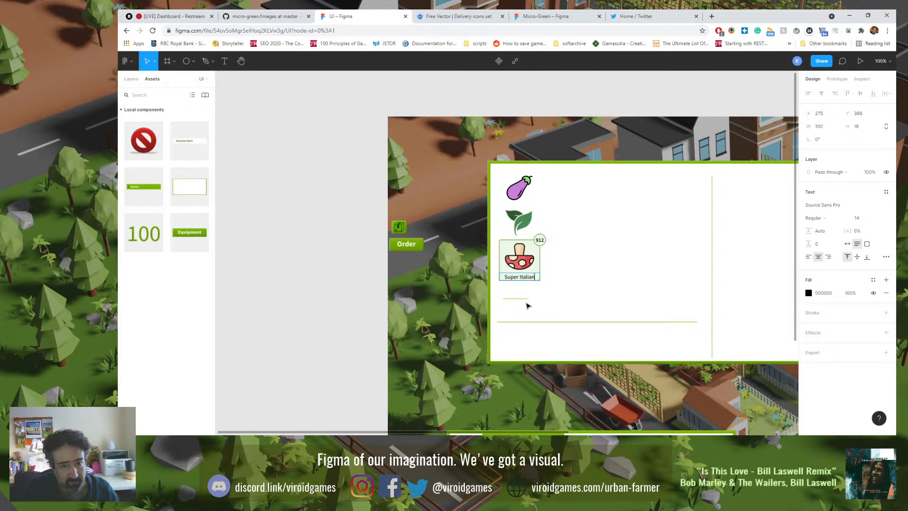
click(447, 274)
click(447, 274)
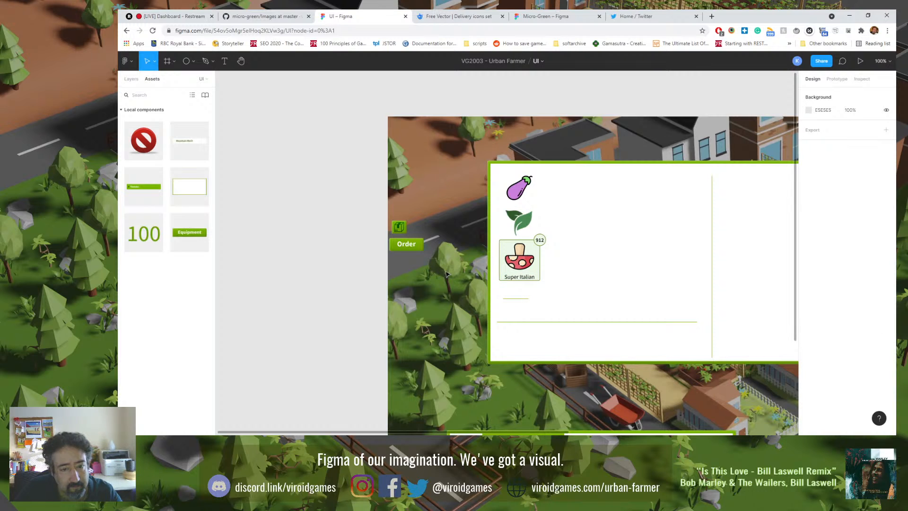
Step: Nudge the Super Italian label up 2 px within the tile, to Y 384
click(524, 277)
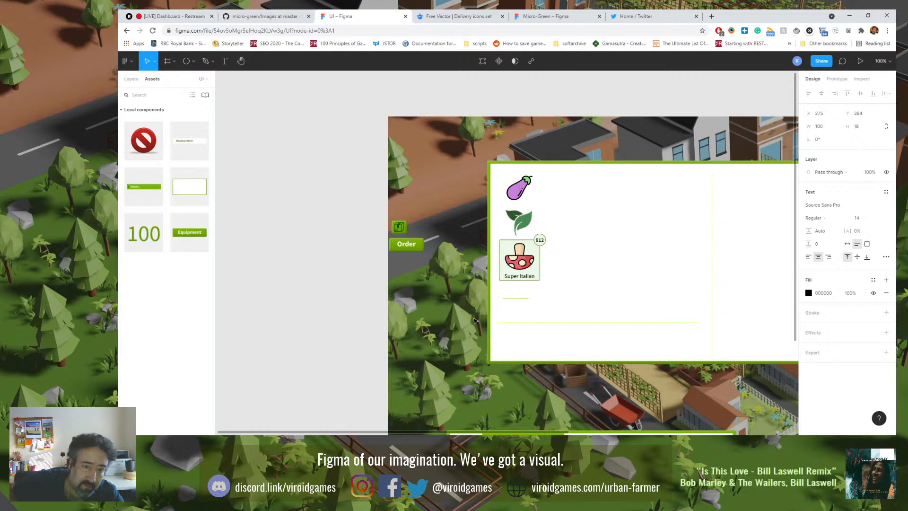
key(Up)
key(Up)
click(377, 297)
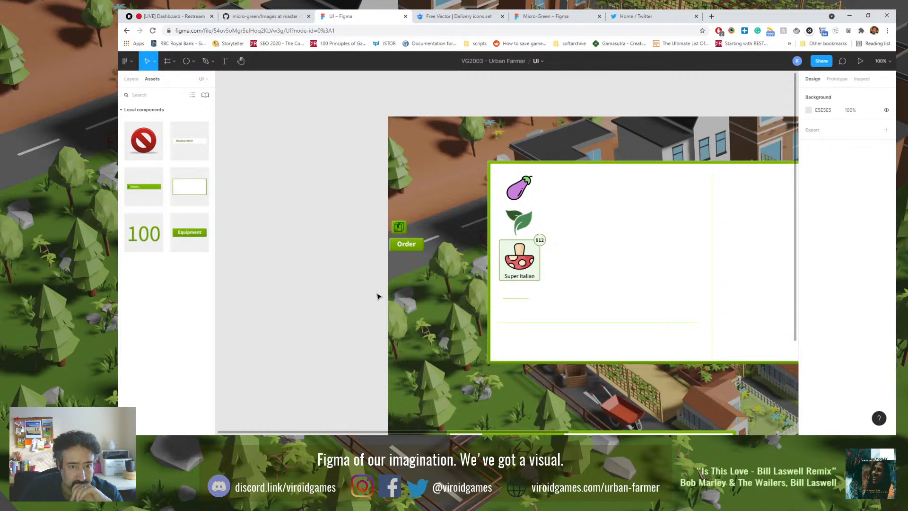
Step: Move the eggplant and leaf icons together out of the white panel, to the map area above the Order button
click(517, 198)
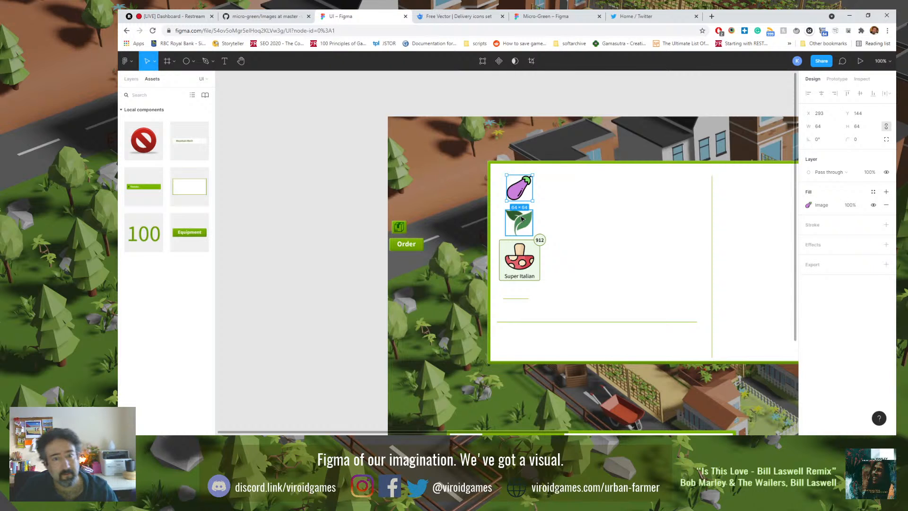
shift+click(522, 218)
drag(510, 192, 419, 178)
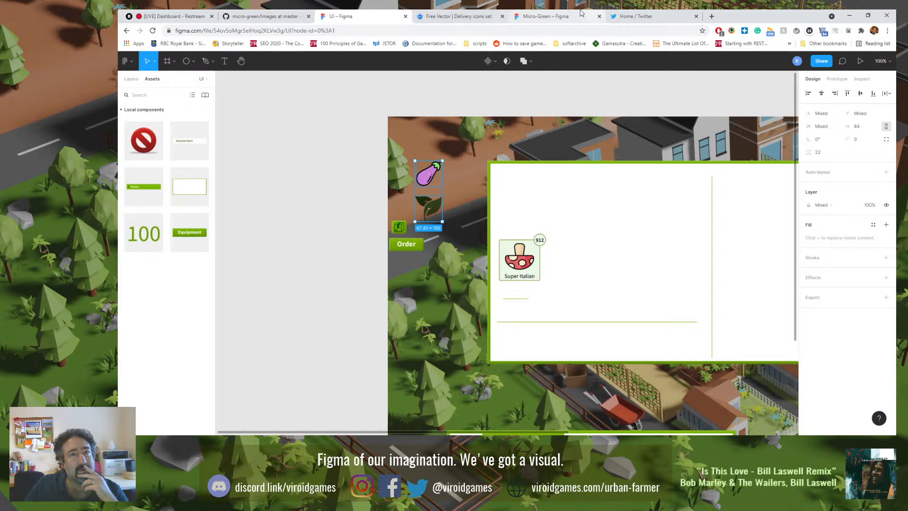
Step: Switch to Freepik, look through the delivery icon results and the icon sheet in Illustrator, and return to the Figma UI file
click(483, 14)
key(Escape)
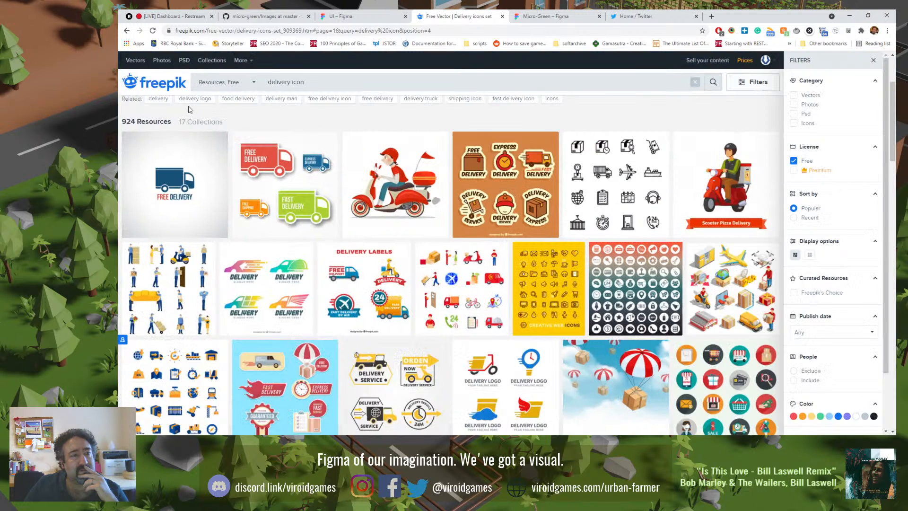
double_click(290, 82)
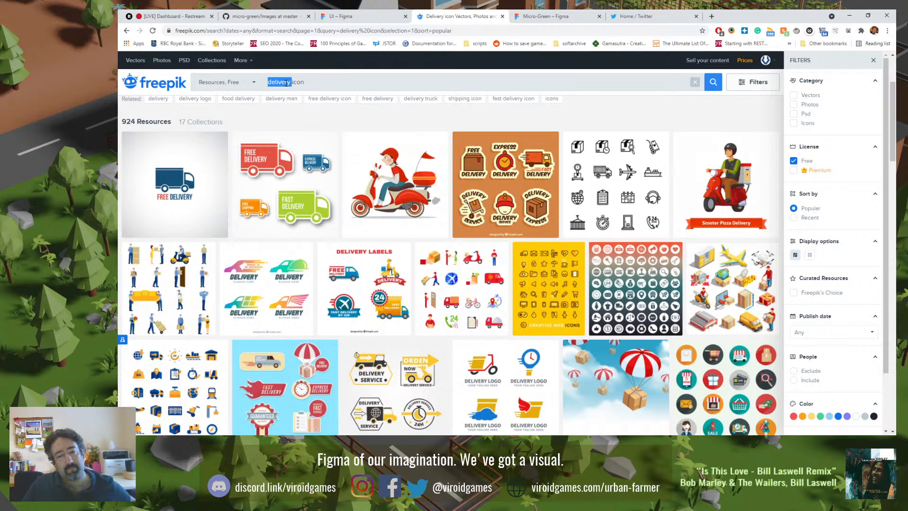
scroll(593, 416, down, 3)
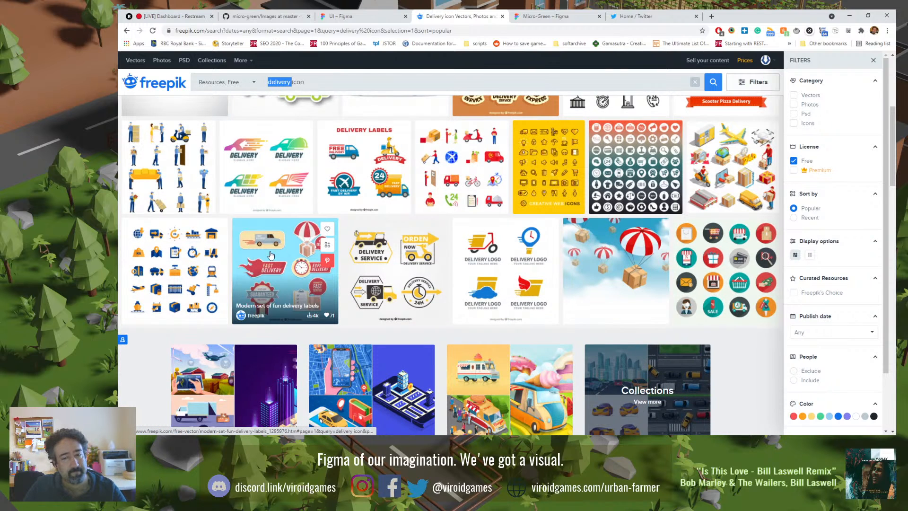
key(alt+Tab)
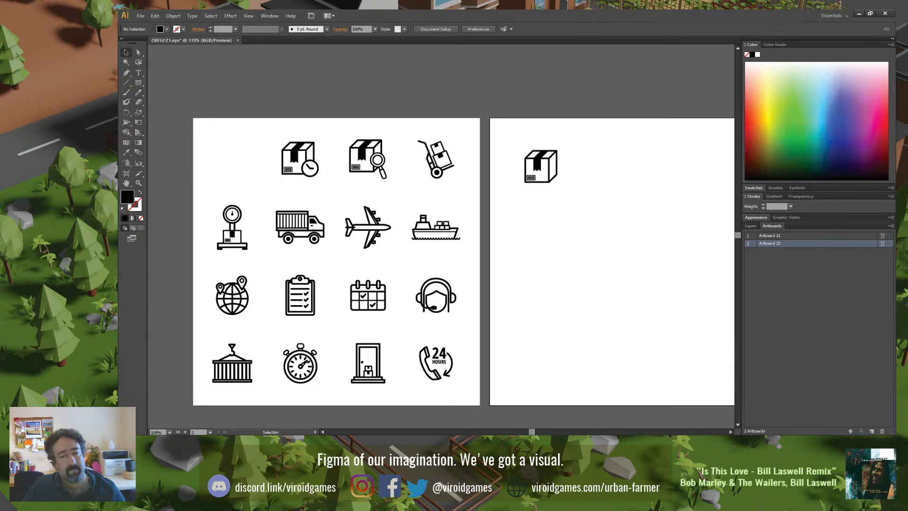
key(alt+Tab)
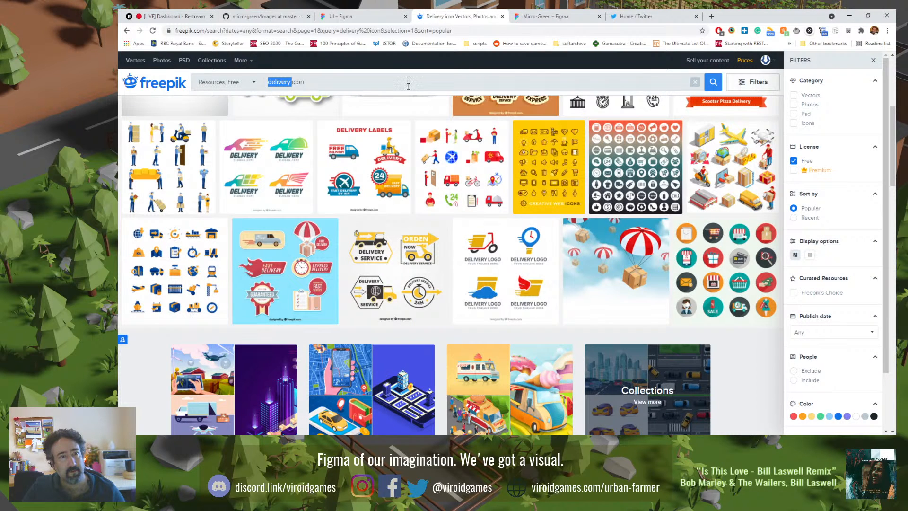
click(365, 16)
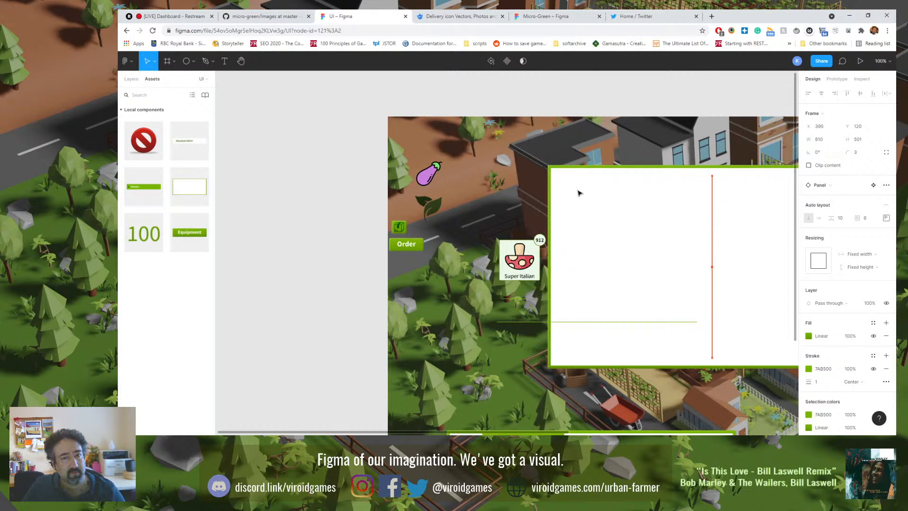
drag(464, 224, 544, 274)
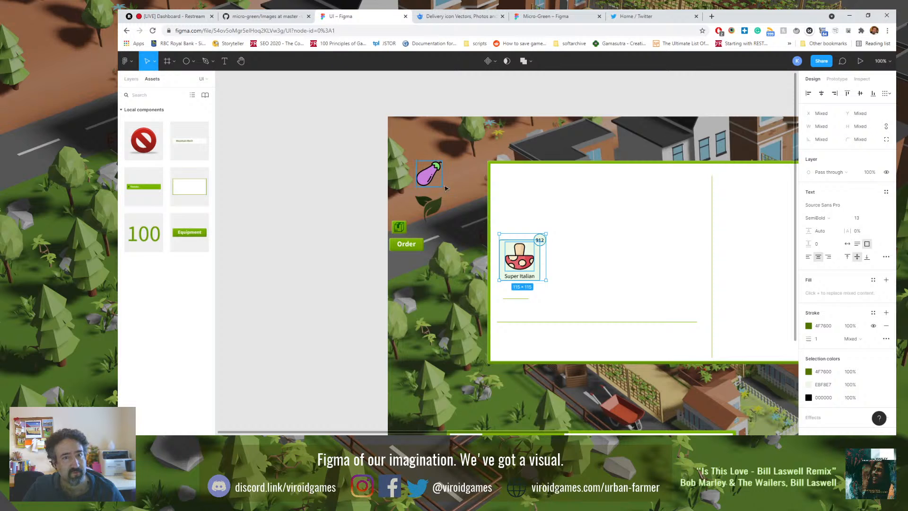
right_click(516, 253)
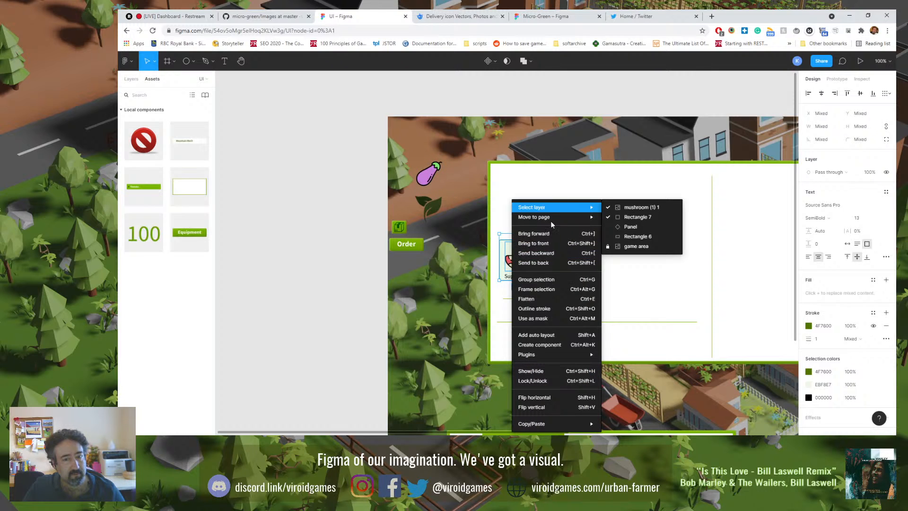
mouse_move(581, 221)
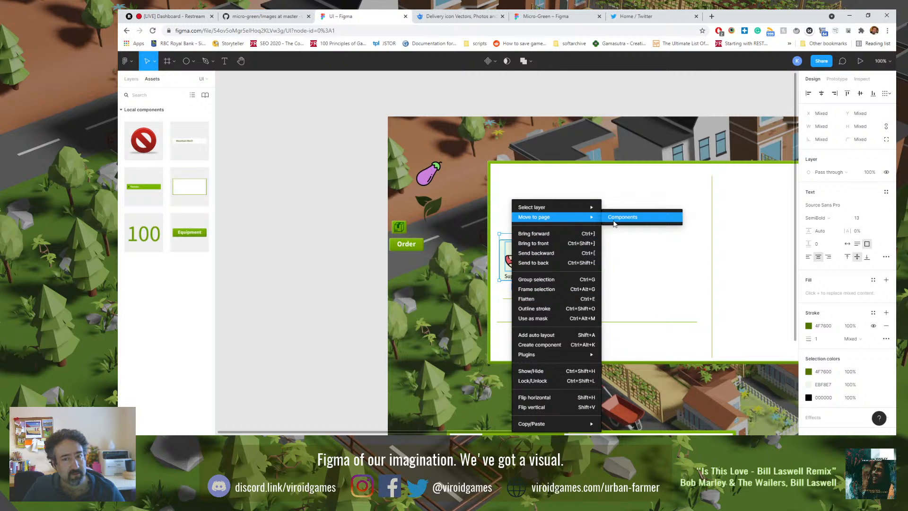
click(614, 218)
key(ctrl+z)
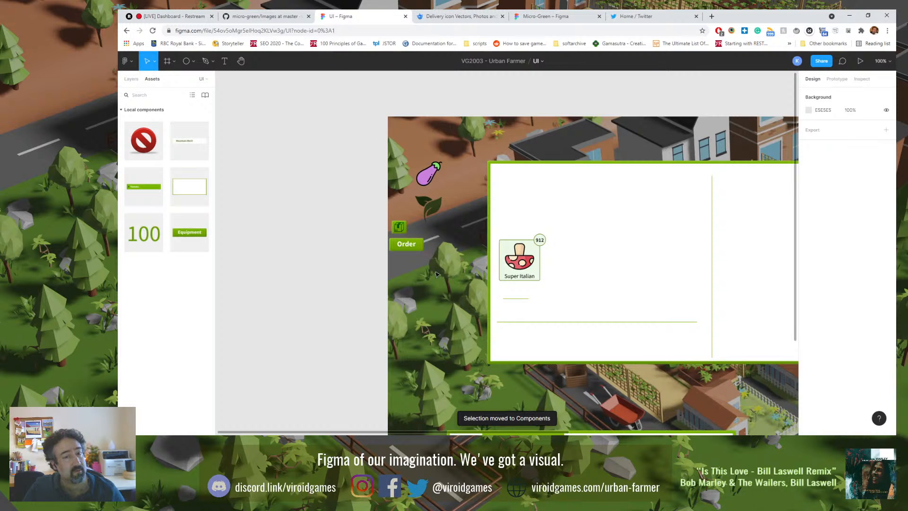
Step: Move all parts of the mushroom tile, including its badge, to the Components page and open that page
drag(489, 229, 552, 288)
right_click(521, 263)
mouse_move(569, 221)
click(619, 219)
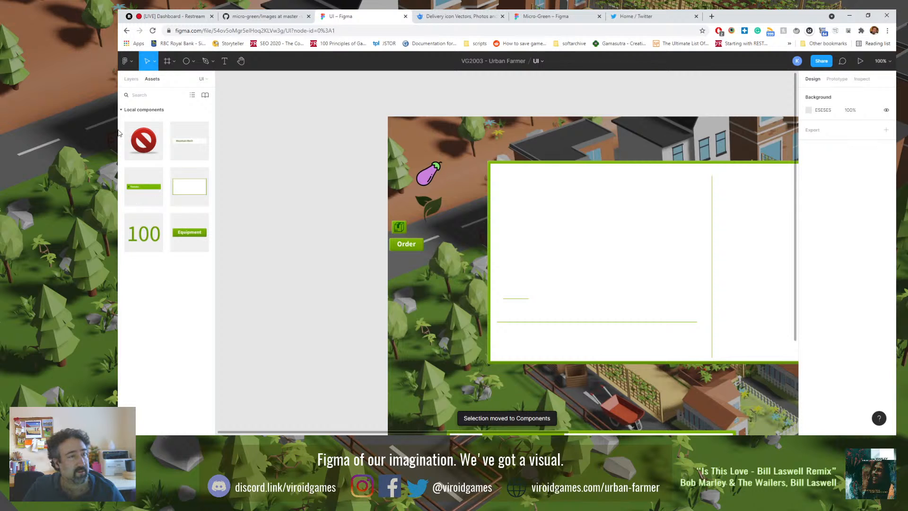
click(134, 80)
click(147, 121)
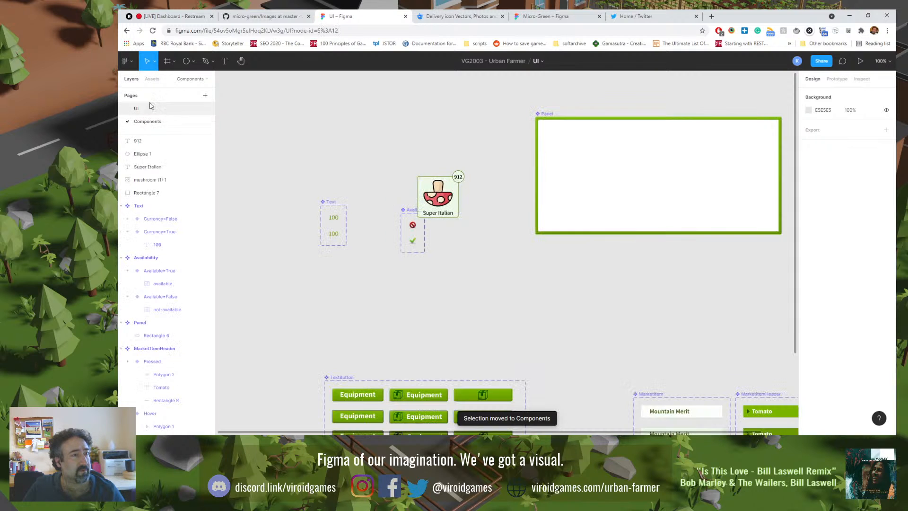
Step: Reposition the whole mushroom tile into the empty space above the Text component, clear of the Availability component
drag(398, 151, 475, 218)
click(470, 270)
drag(468, 268, 438, 168)
drag(453, 207, 420, 139)
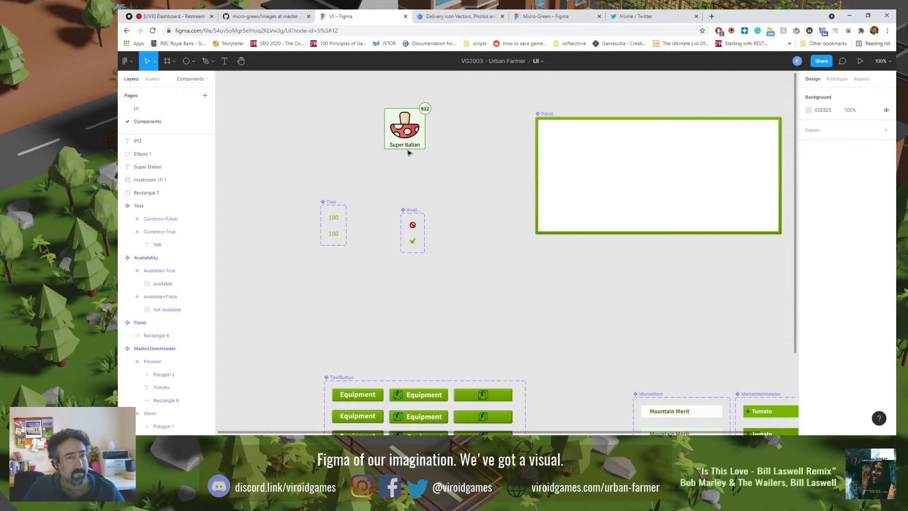
drag(367, 101, 461, 158)
drag(406, 126, 327, 121)
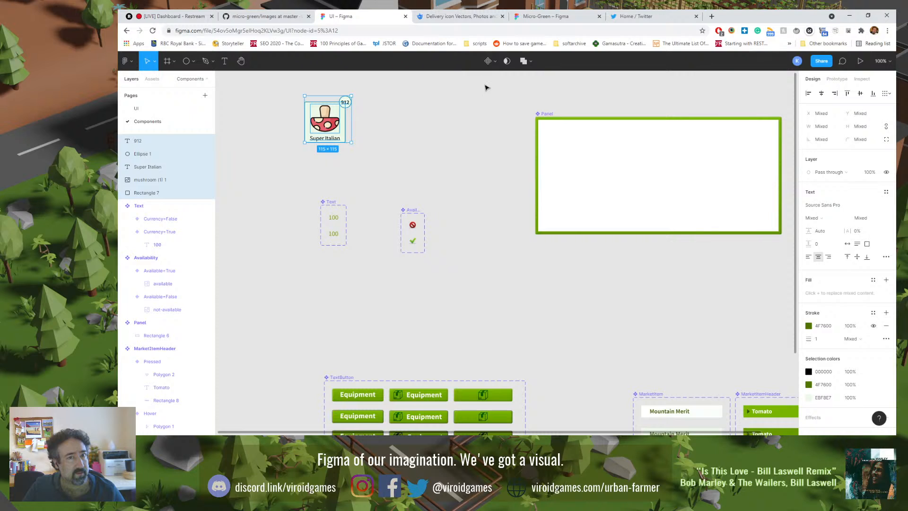
Step: Turn the selected mushroom tile parts into one component and name it InventoryItem
click(489, 61)
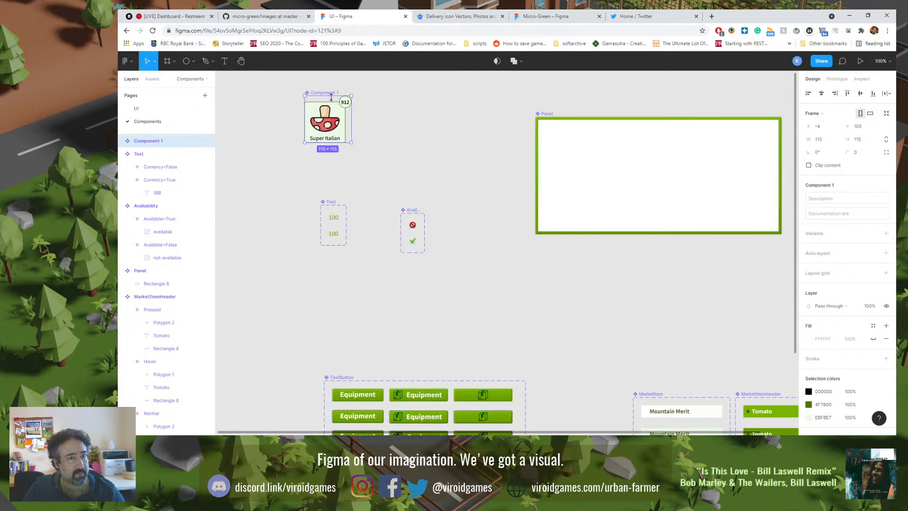
double_click(144, 142)
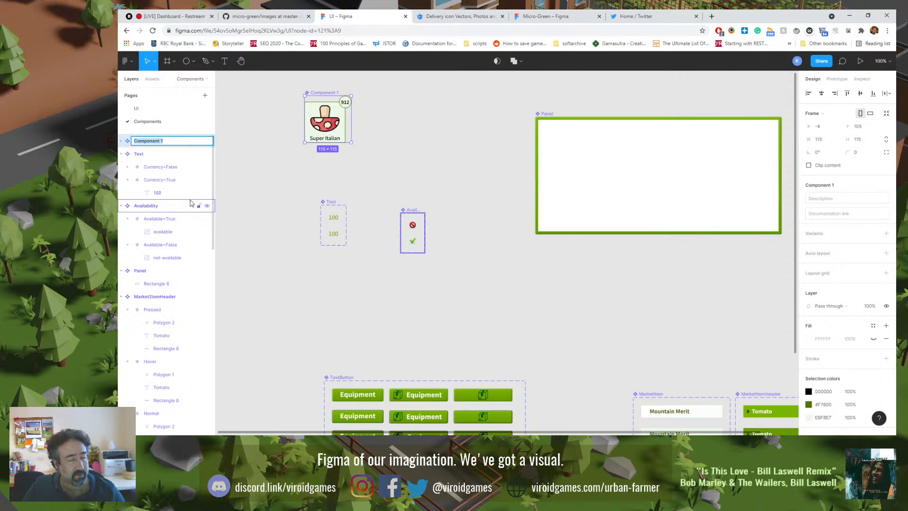
text(InventoryItem)
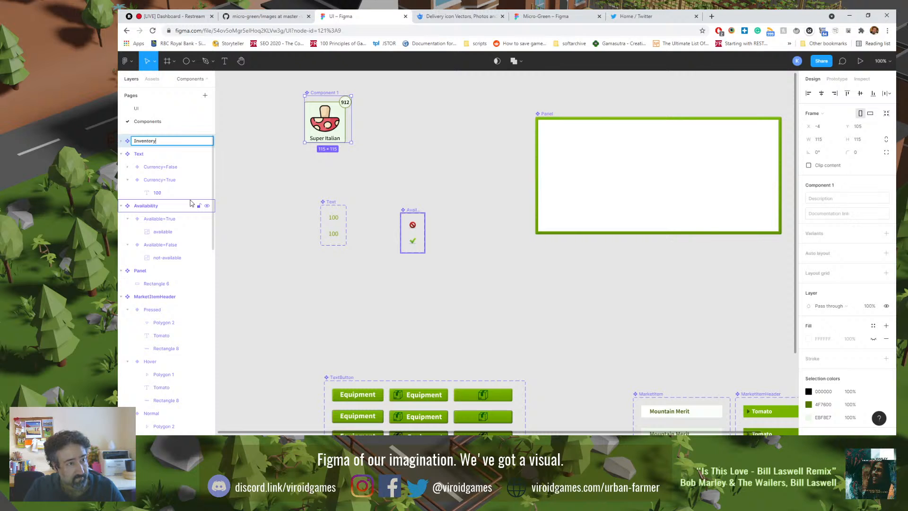
key(Return)
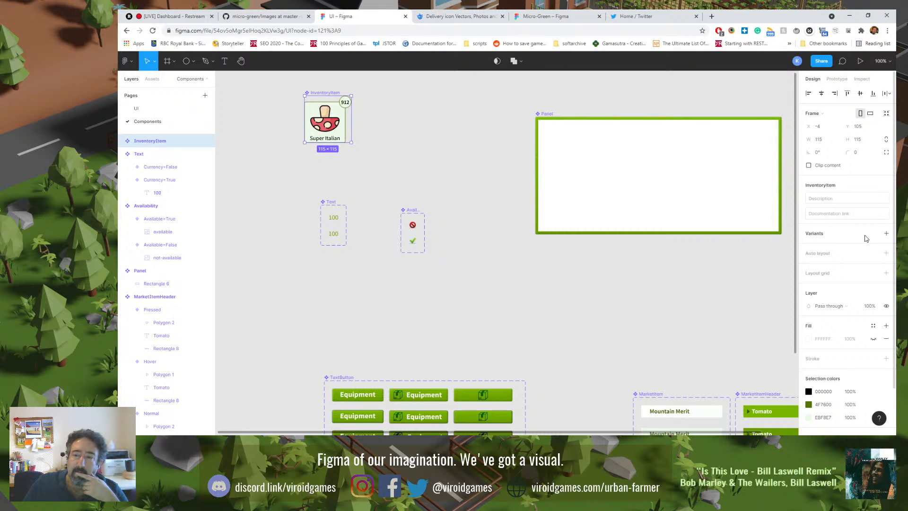
Step: Add a variant to the InventoryItem component and name it Weight
click(884, 235)
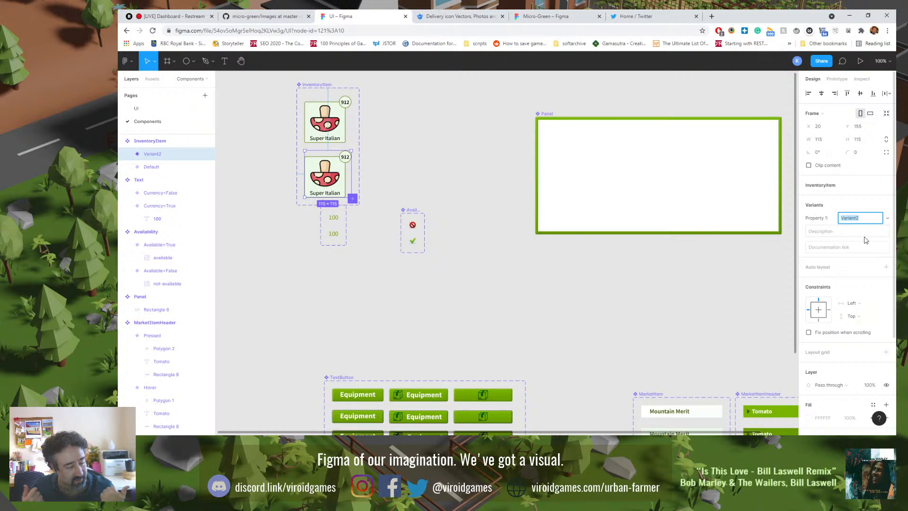
text(Weight)
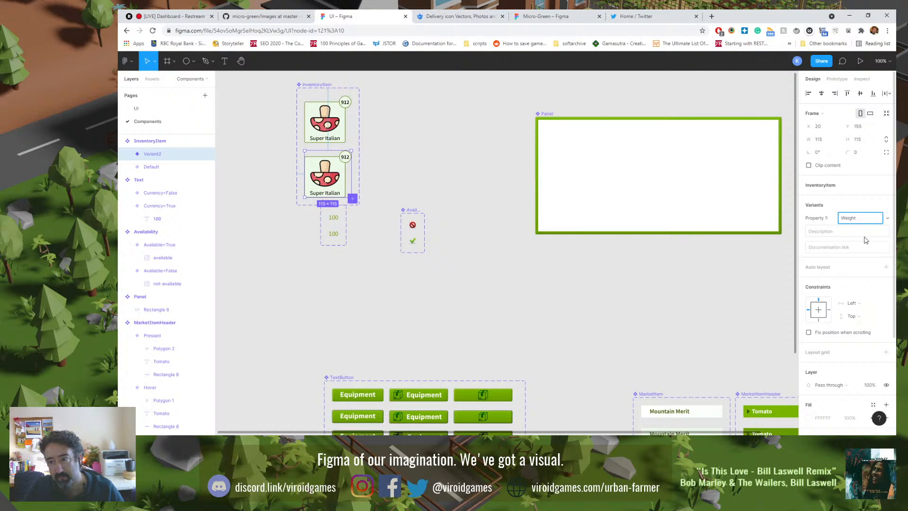
key(Return)
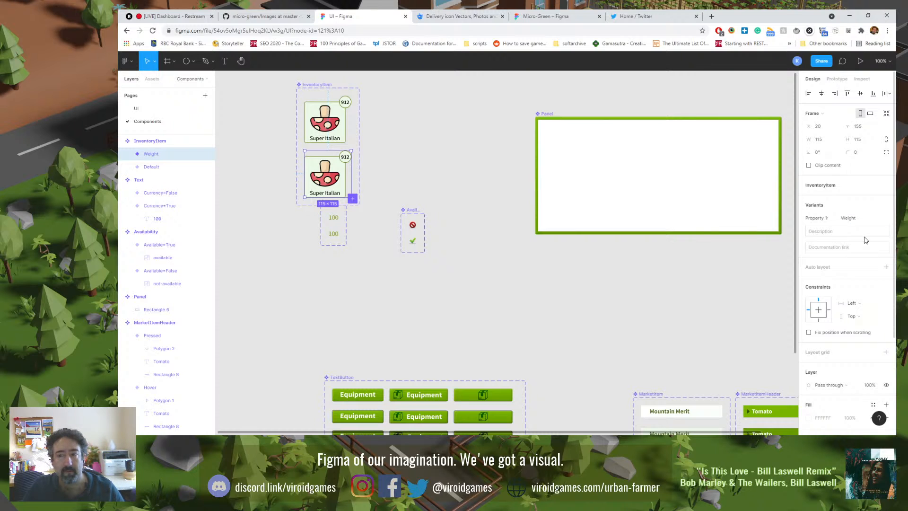
click(406, 146)
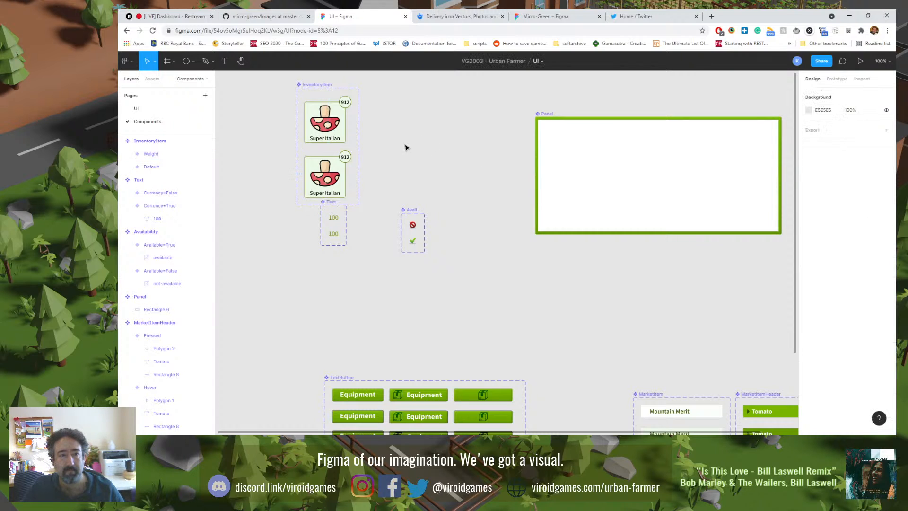
Step: Rename InventoryItem's Default variant by setting its Property 1 value to Number
click(157, 165)
double_click(152, 171)
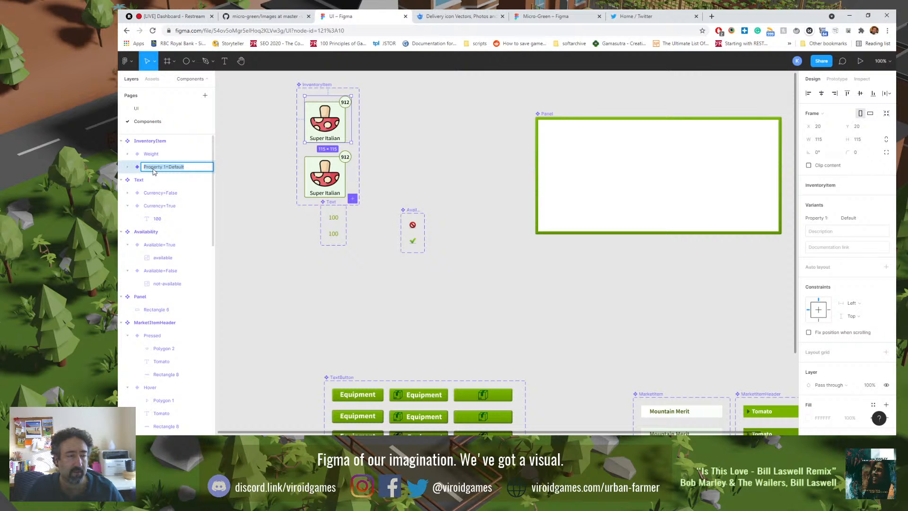
double_click(172, 167)
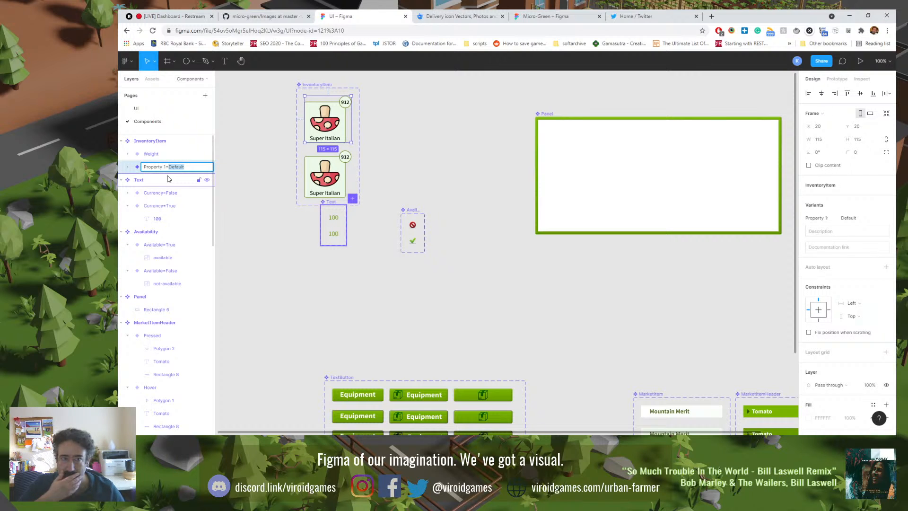
text(Num)
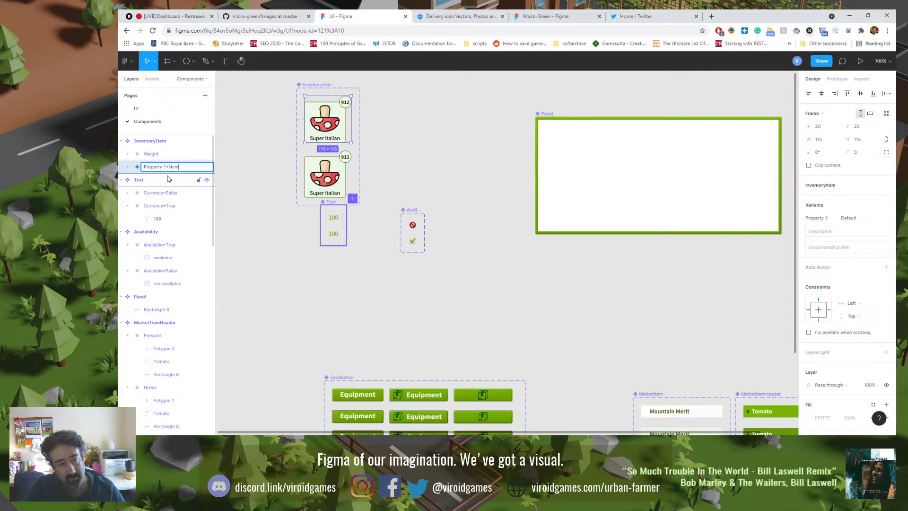
text(ber)
key(Return)
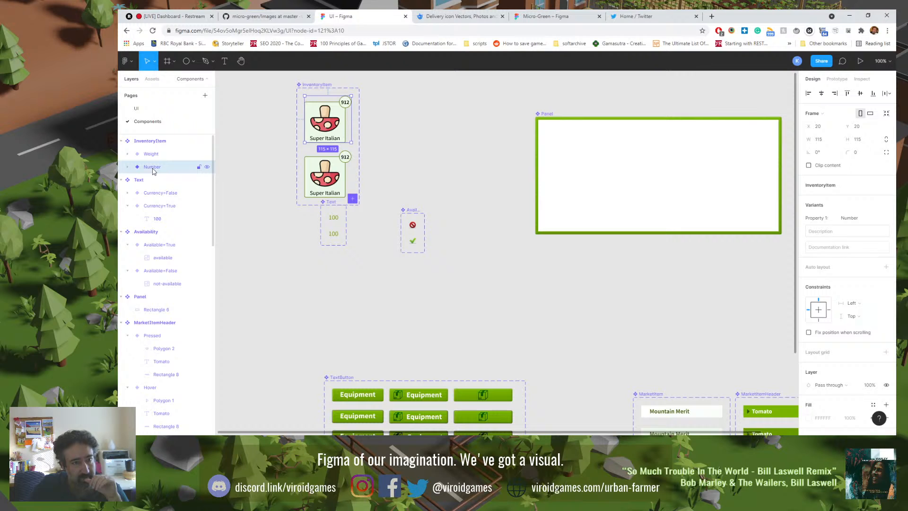
Step: Duplicate InventoryItem's Number variant and name the copy Individual
key(ctrl+d)
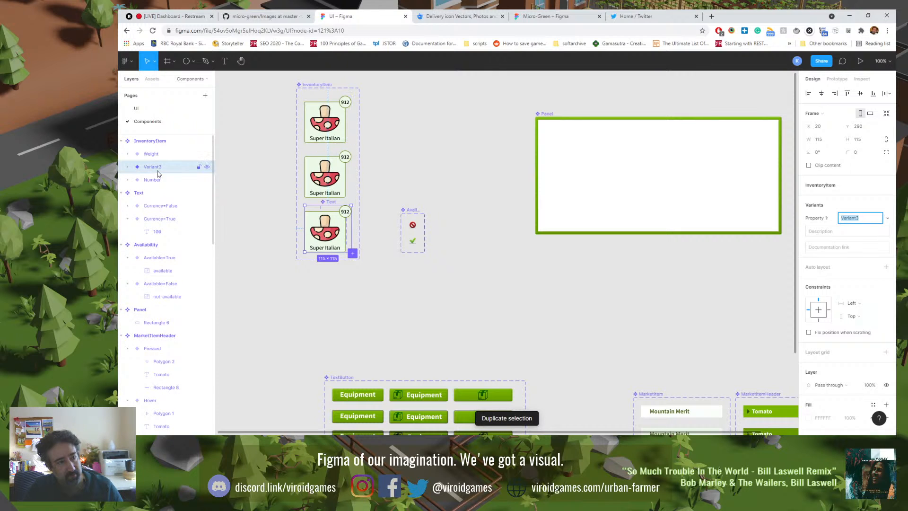
double_click(159, 168)
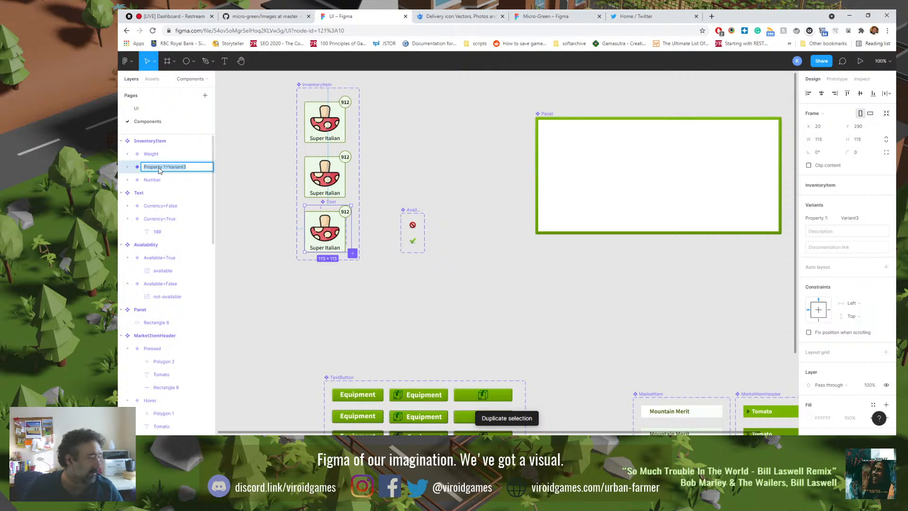
key(End)
key(ctrl+shift+Left)
text(Individual)
key(Return)
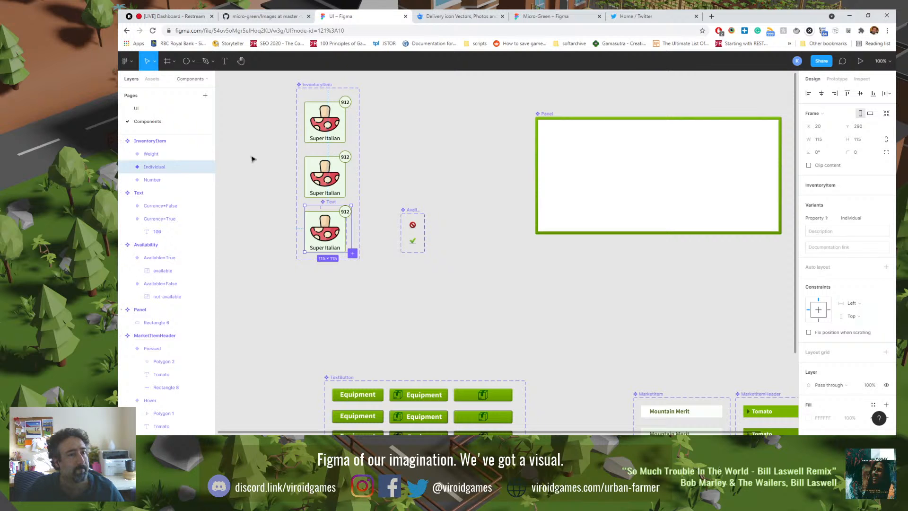
Step: Move the InventoryItem component into the space between Availability and Panel, and rename its variant property Property 1 to Type
drag(314, 92, 477, 120)
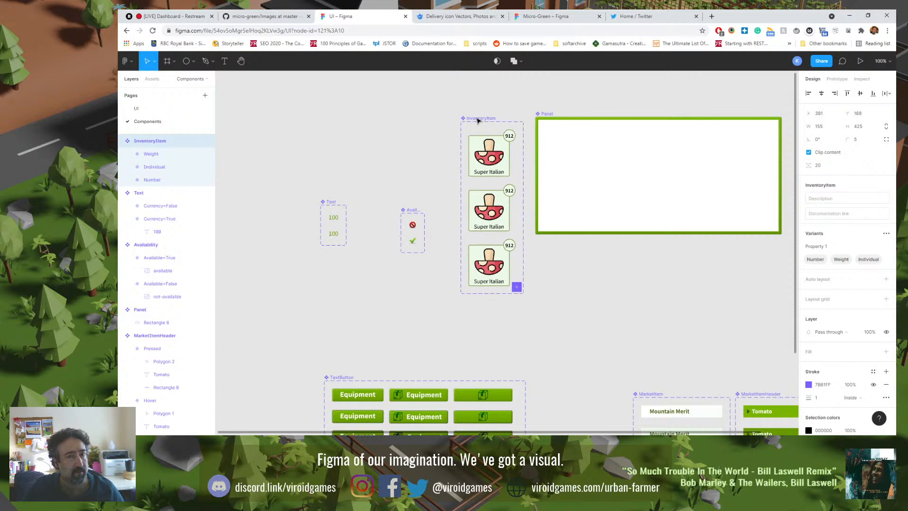
click(425, 131)
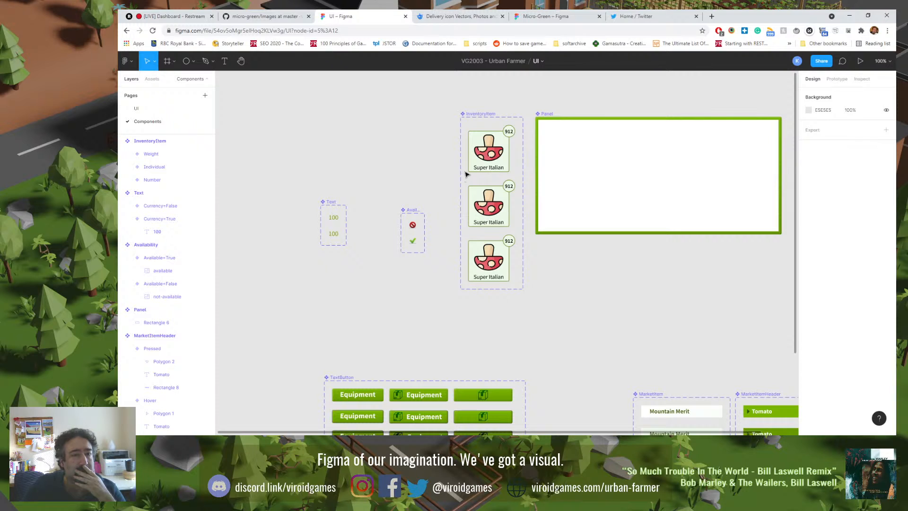
click(151, 141)
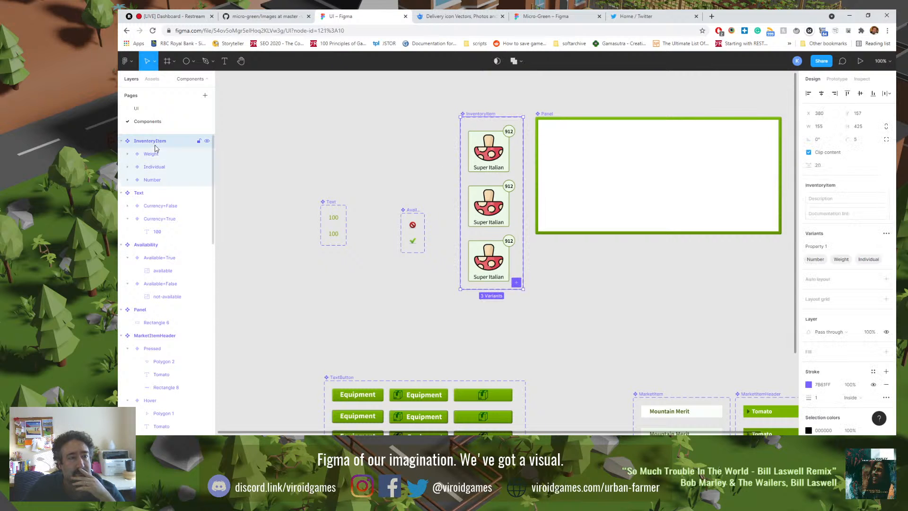
click(825, 246)
triple_click(825, 248)
text(Type)
key(Return)
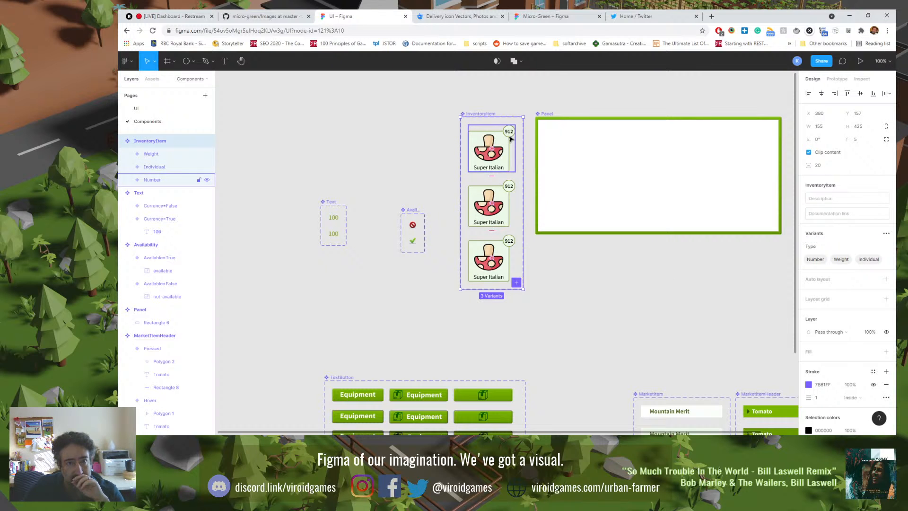
click(437, 157)
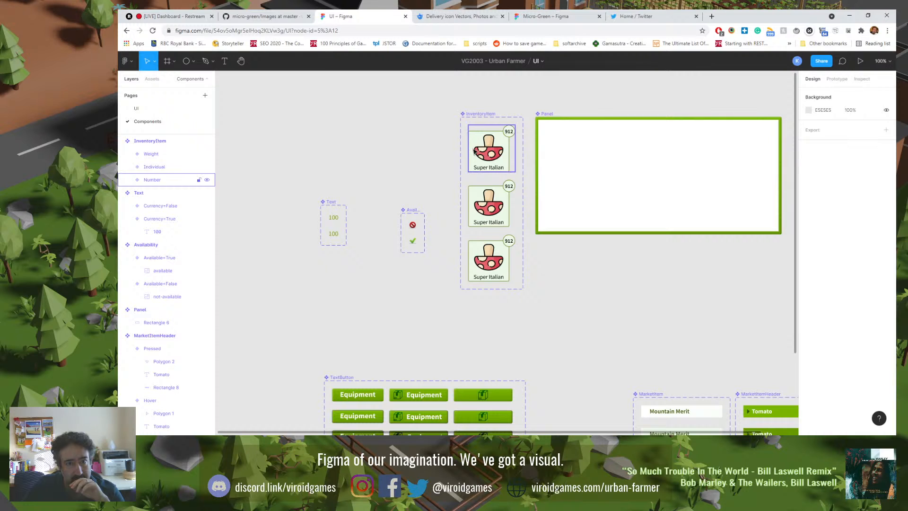
Step: Delete the 912 text and its Ellipse 1 badge from InventoryItem's Individual variant
click(478, 156)
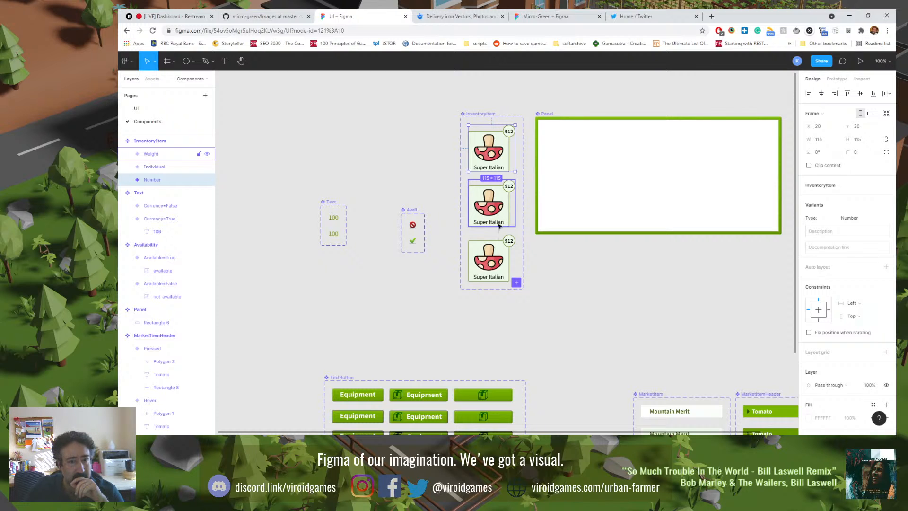
click(499, 260)
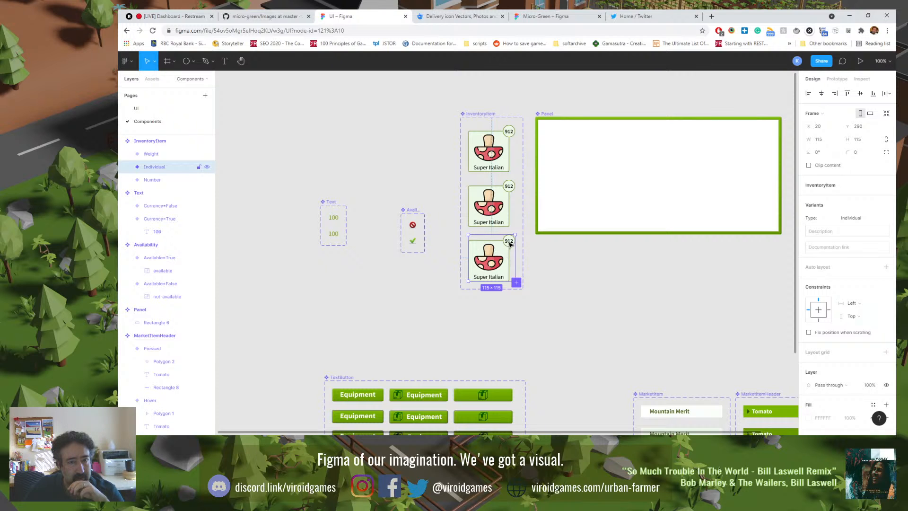
click(128, 168)
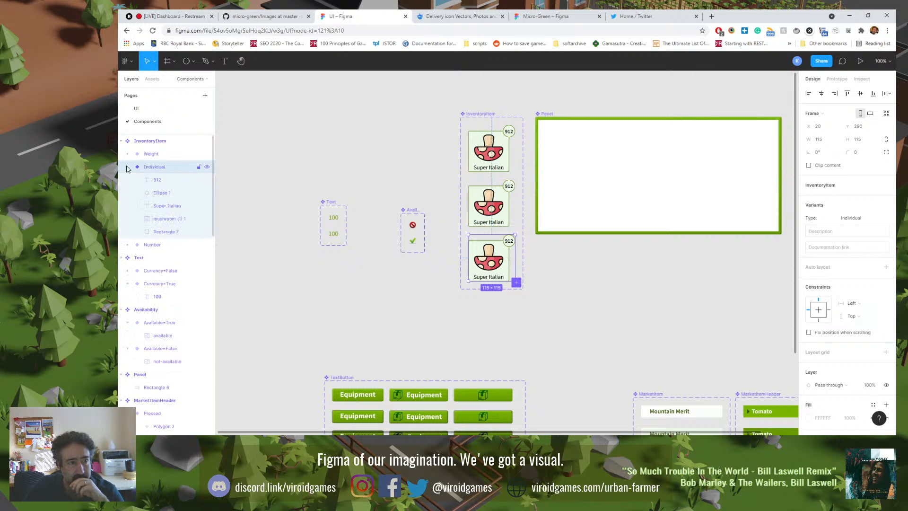
click(157, 182)
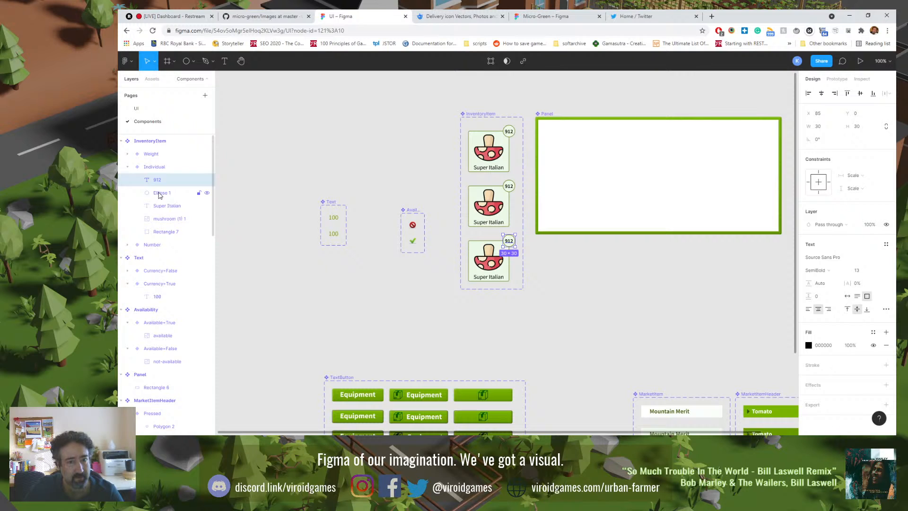
shift+click(160, 193)
key(Delete)
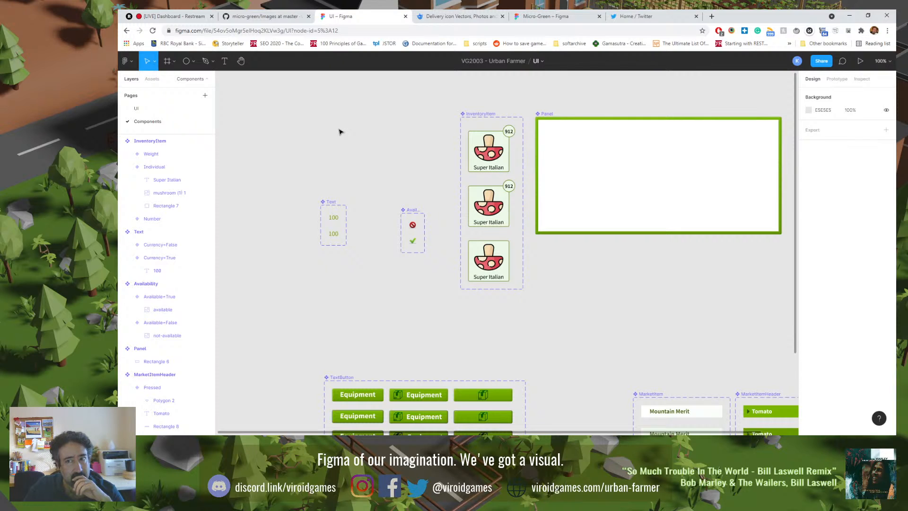
Step: Switch to Freepik, search for "weight icon" and look through the free results for a suitable weight symbol
click(461, 16)
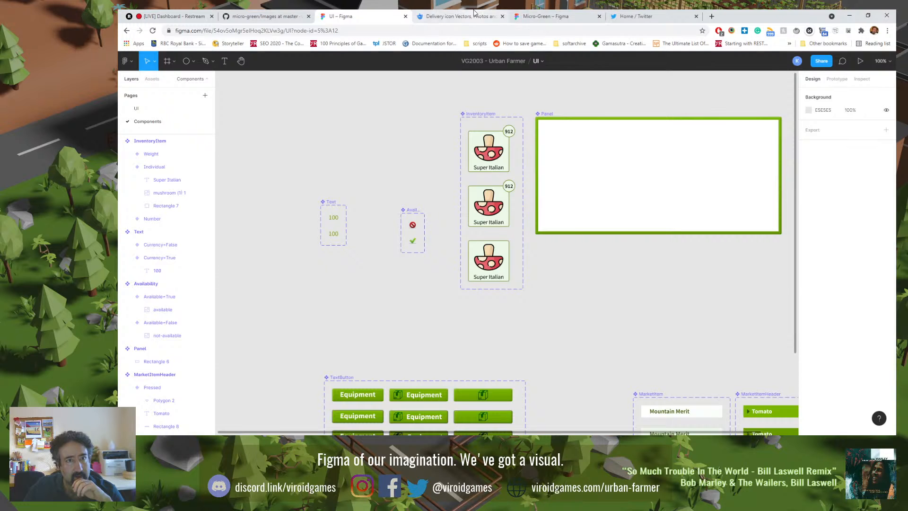
text(weight icon)
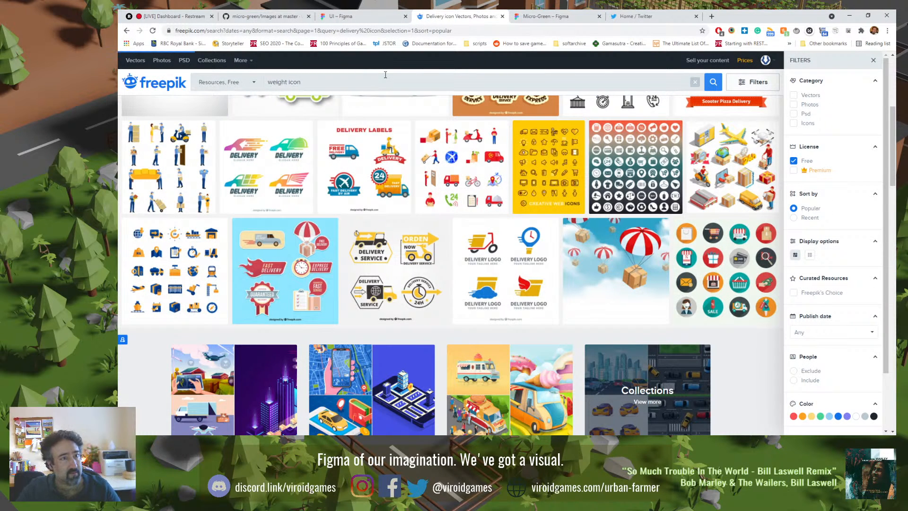
key(Return)
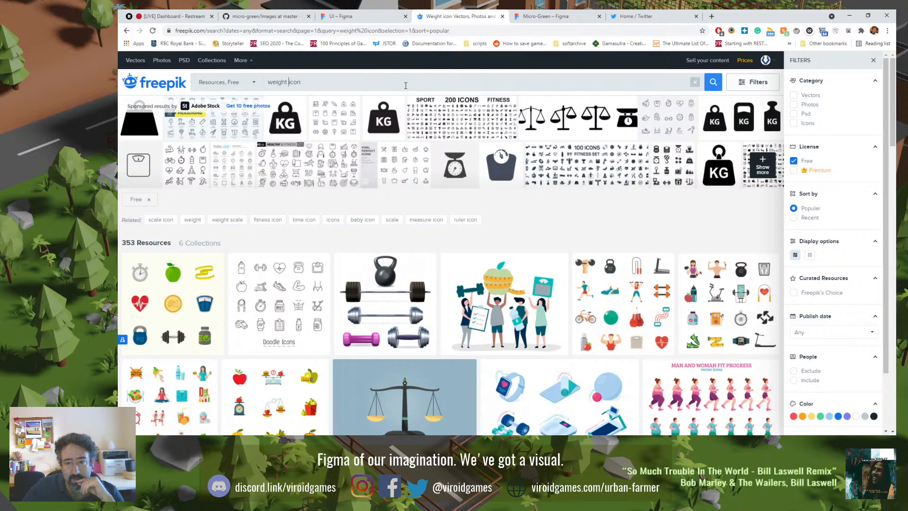
click(576, 230)
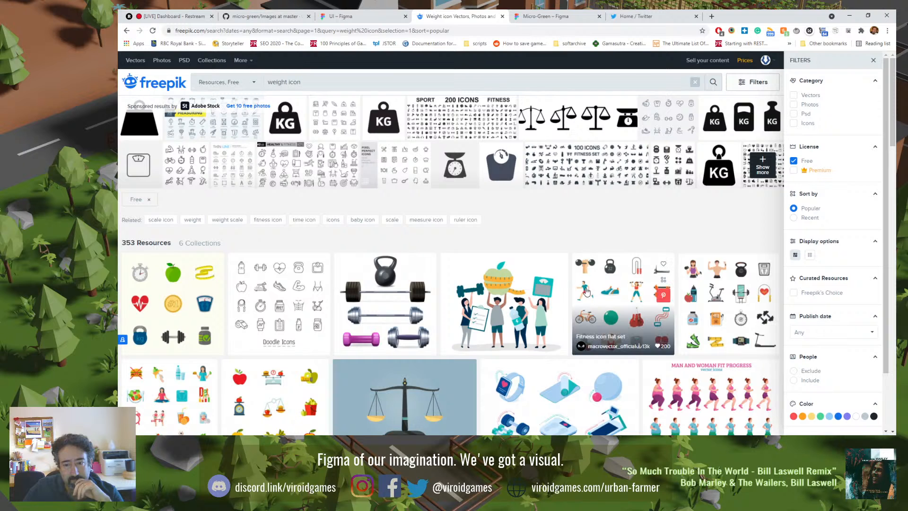
scroll(581, 309, down, 3)
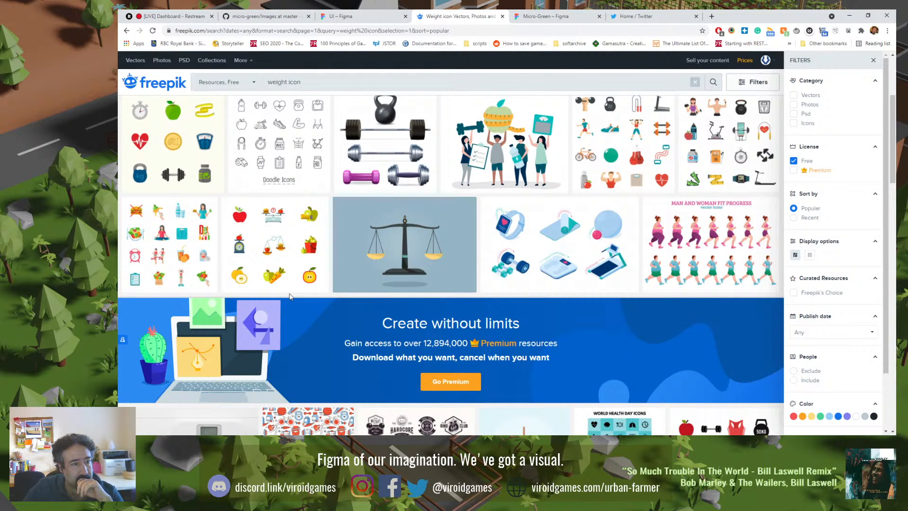
scroll(290, 296, down, 3)
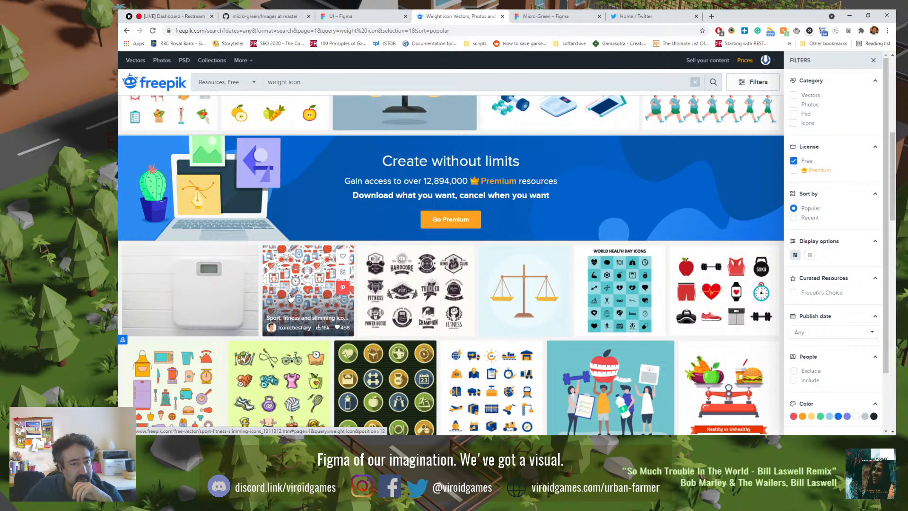
scroll(290, 296, down, 6)
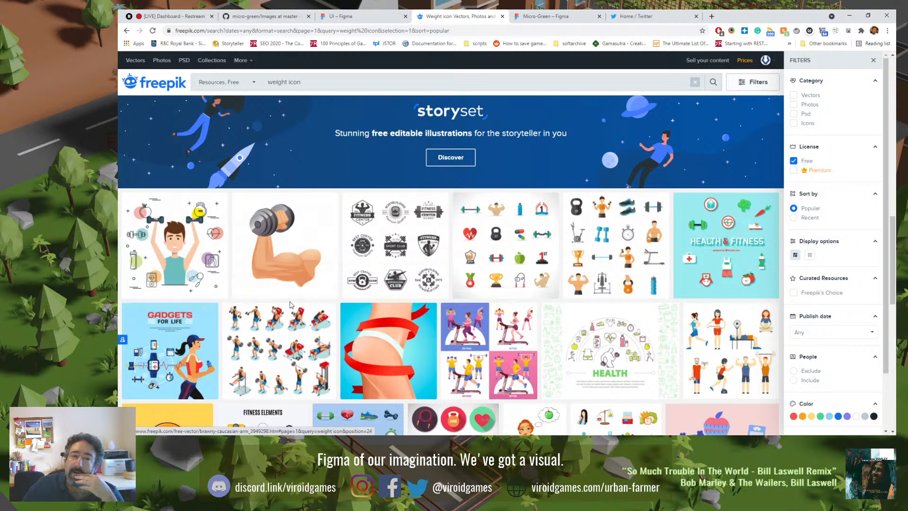
scroll(424, 257, up, 10)
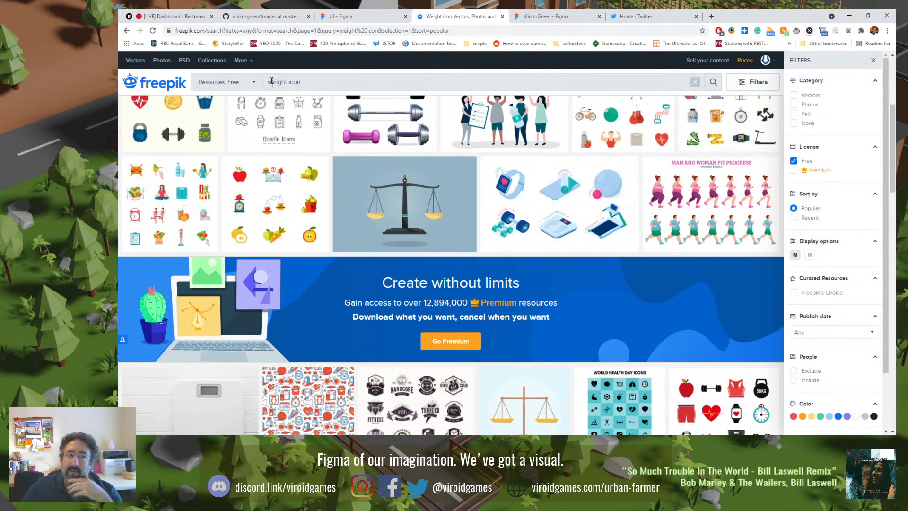
Step: Refine the Freepik search to "scale weight icon"
click(271, 82)
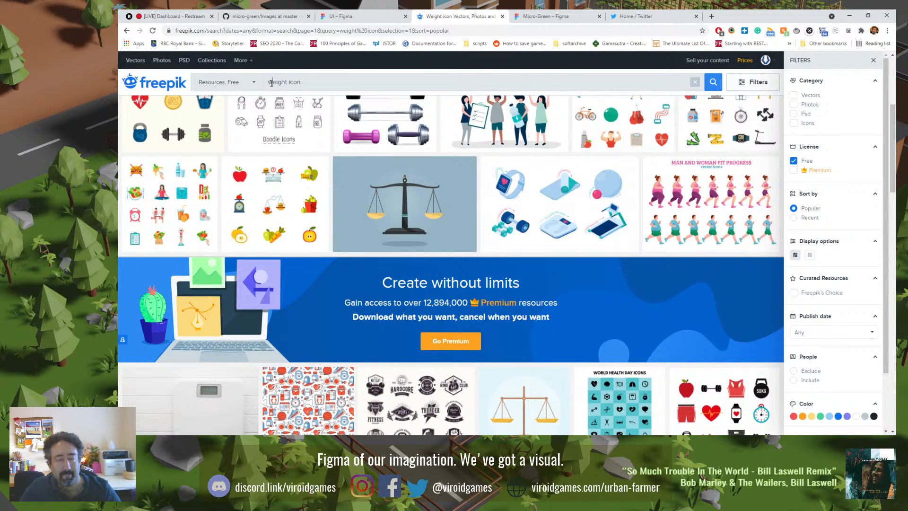
text(scale)
key(Return)
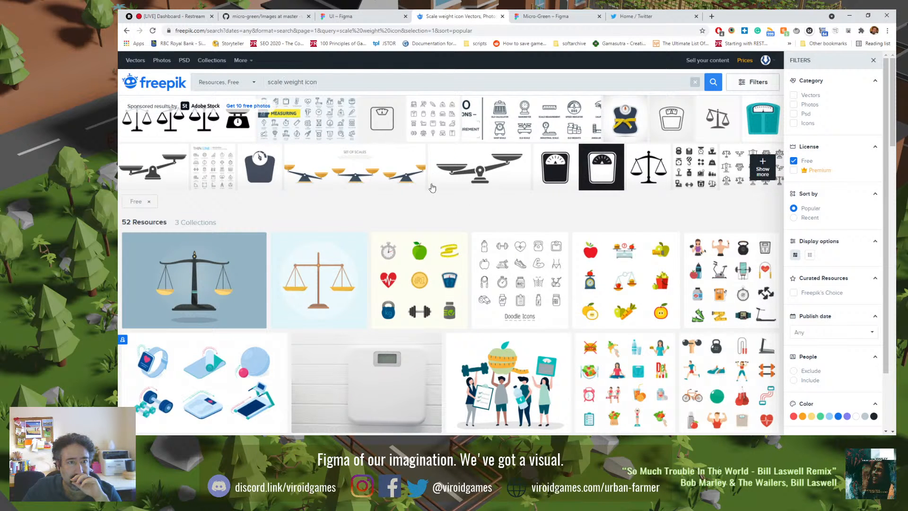
Step: Search Google Images for "scale weight" in a new browser tab and look through the pictures for a weight reference
drag(305, 84, 267, 84)
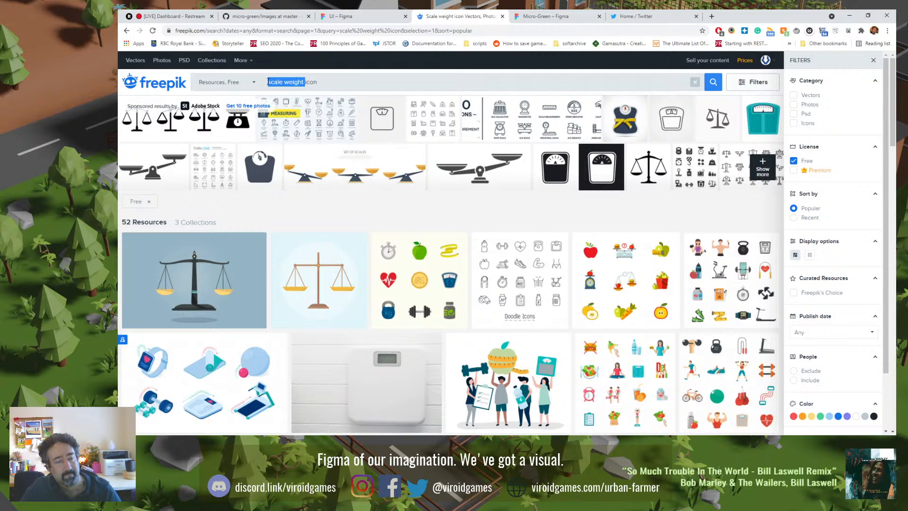
key(ctrl+c)
key(ctrl+t)
key(ctrl+v)
key(Return)
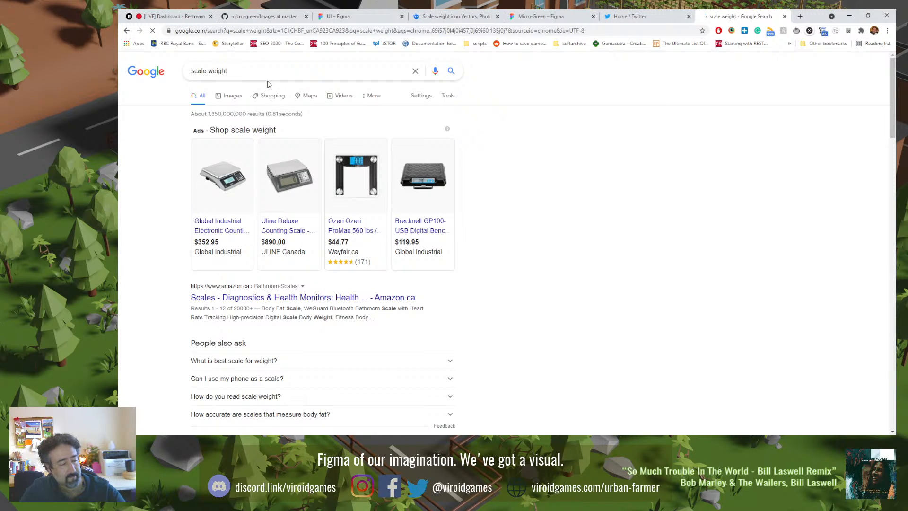
click(232, 95)
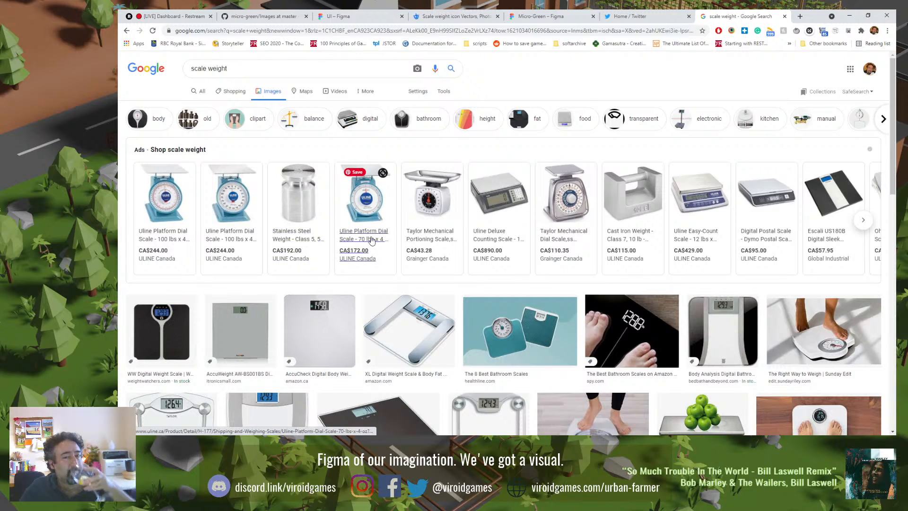
scroll(436, 292, down, 1)
scroll(435, 293, down, 5)
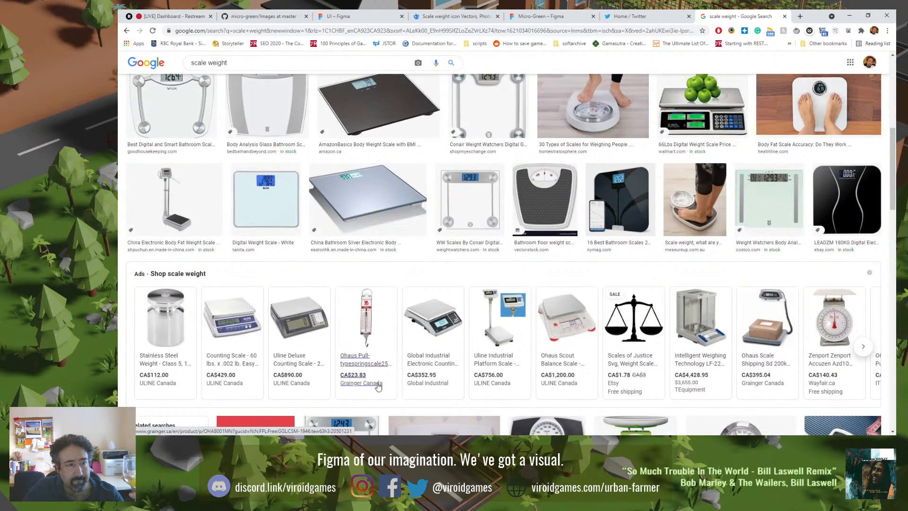
scroll(378, 385, down, 5)
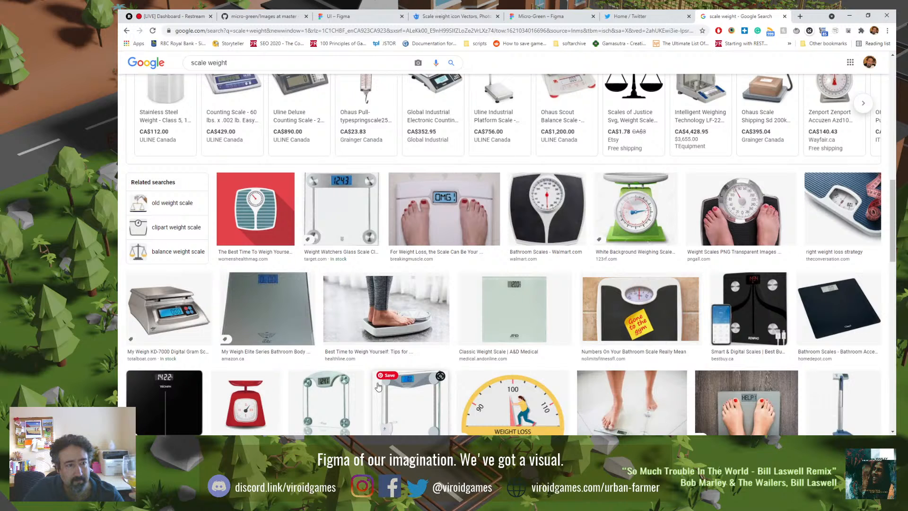
Step: Open the related image search "old weight scale" and preview the picture of antique brass scale weights
click(171, 203)
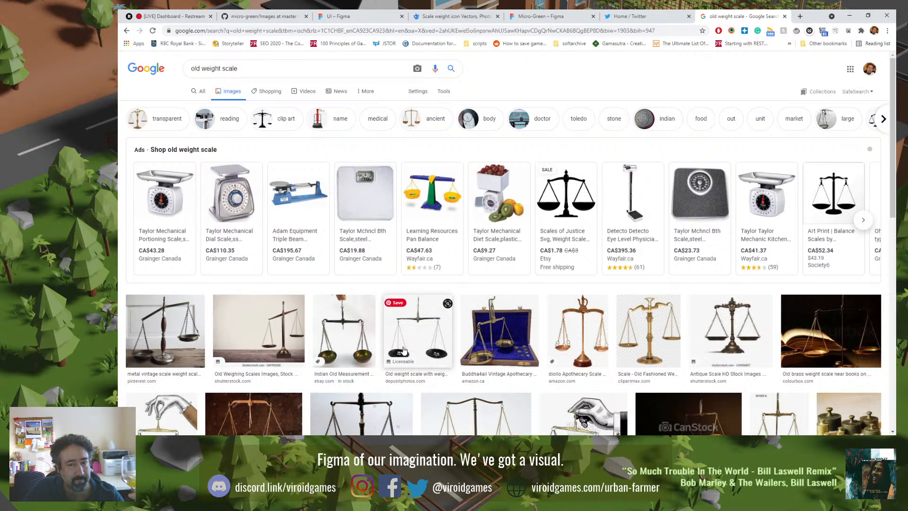
scroll(403, 349, down, 3)
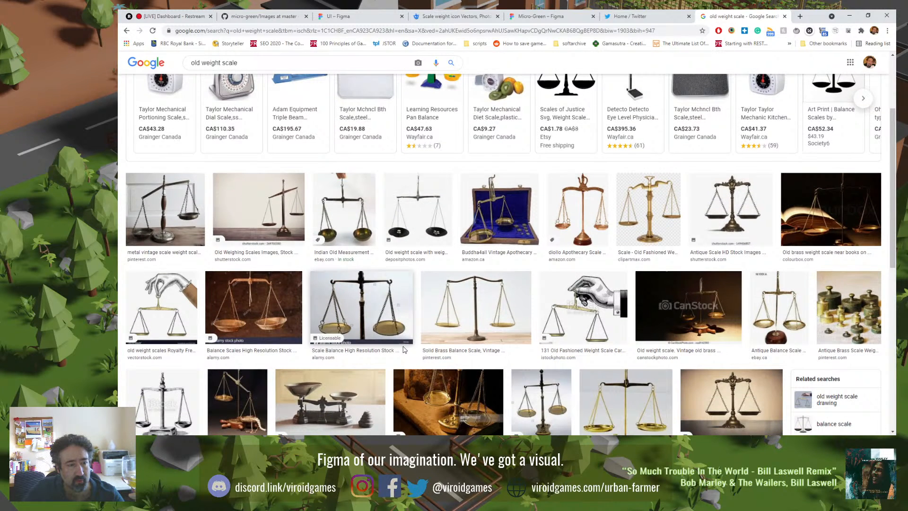
scroll(403, 349, down, 2)
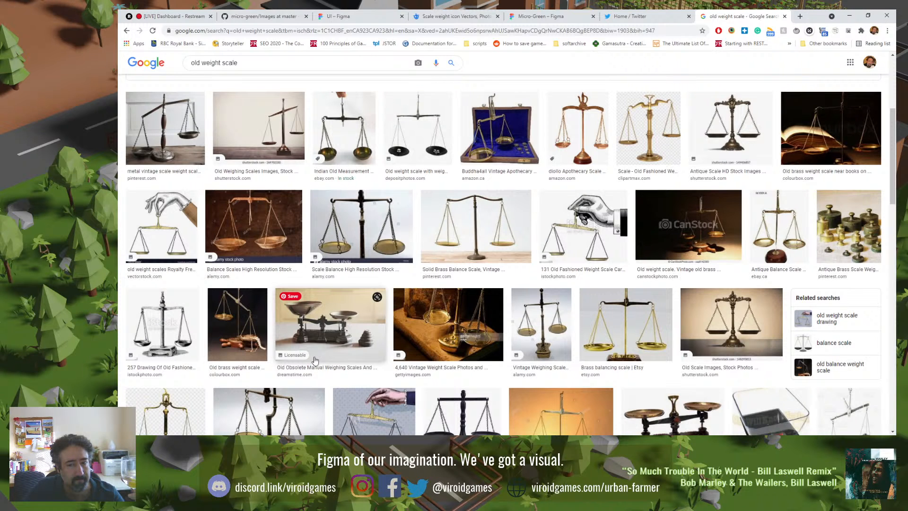
click(850, 246)
scroll(658, 367, down, 1)
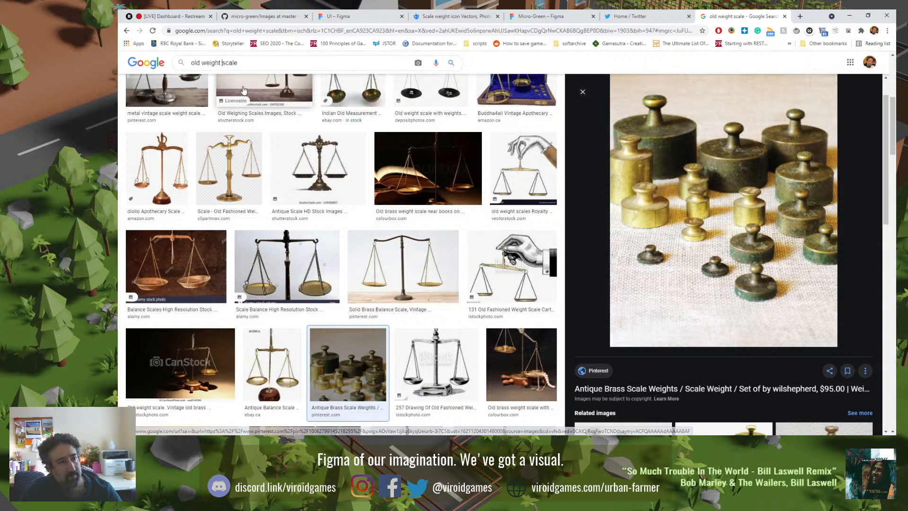
Step: Change the image search from "old weight scale" back to "scale weight" and run it
key(BackSpace)
key(BackSpace)
key(BackSpace)
key(BackSpace)
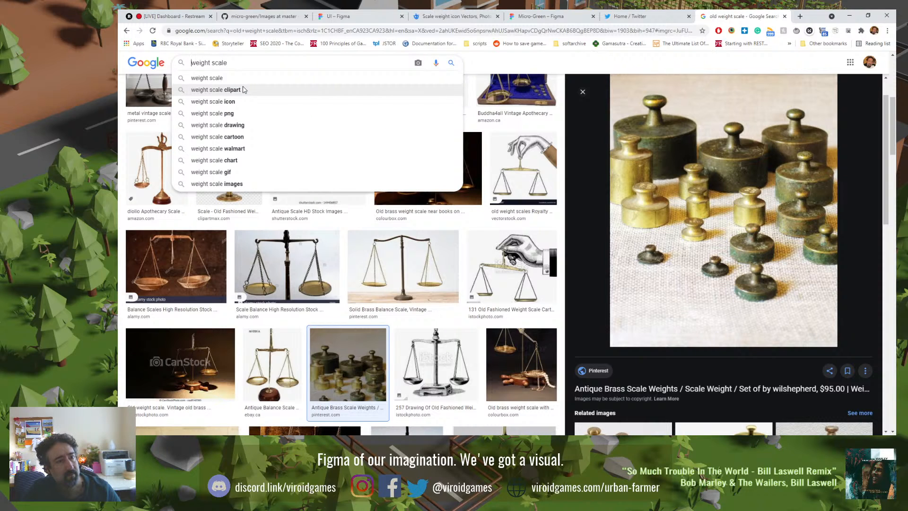
key(Delete)
key(Delete)
key(Delete)
key(Delete)
key(Delete)
key(Delete)
key(Delete)
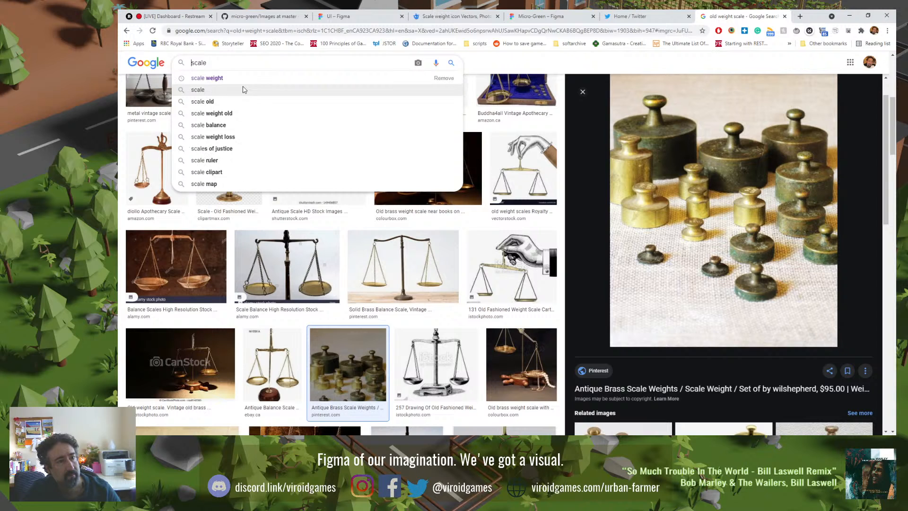
key(Up)
key(Return)
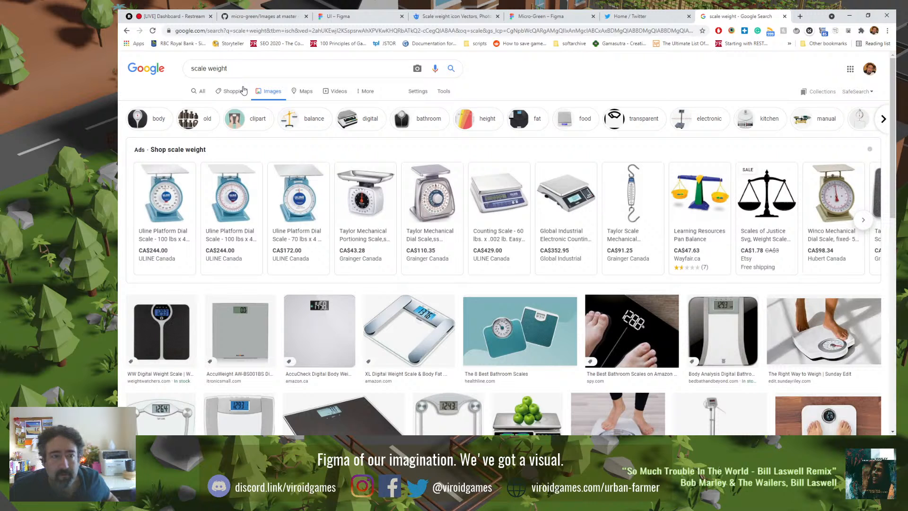
Step: Narrow the "scale weight" image results to "old" and look through the pictures of antique weights
mouse_move(305, 178)
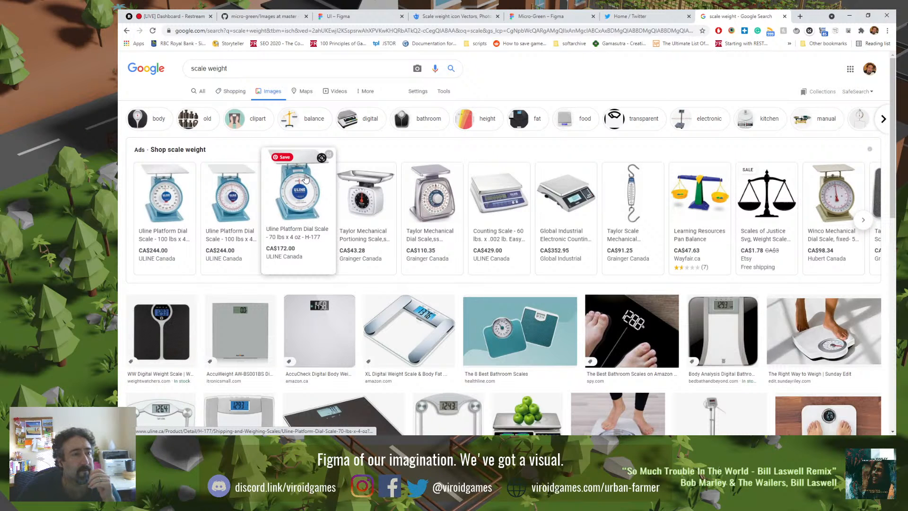
click(194, 126)
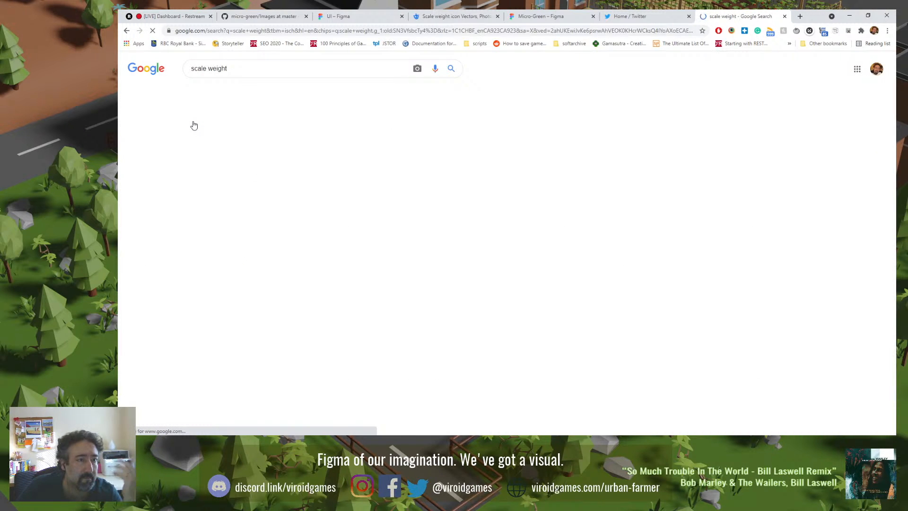
mouse_move(343, 183)
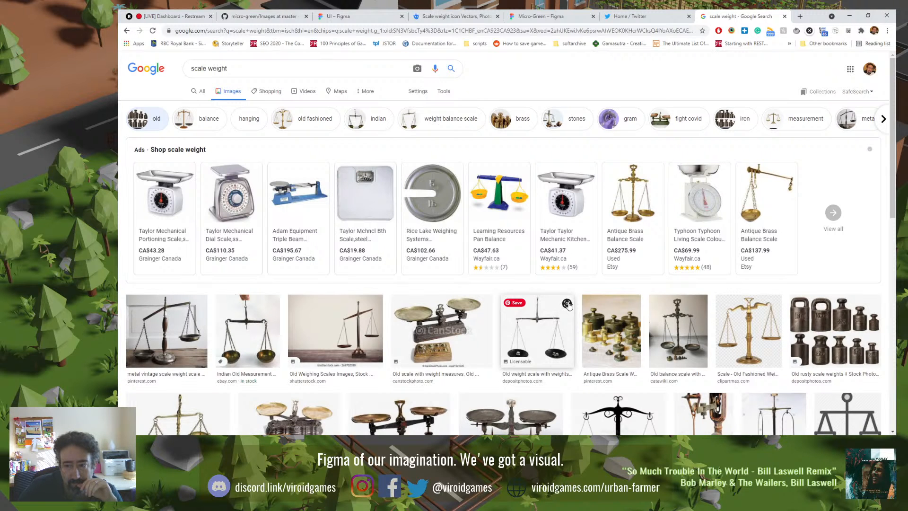
click(843, 346)
scroll(843, 346, down, 2)
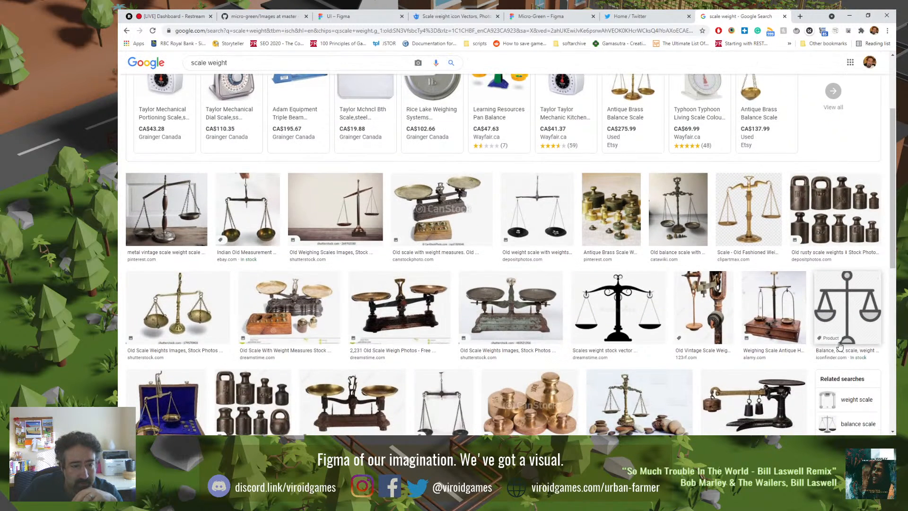
scroll(834, 338, down, 2)
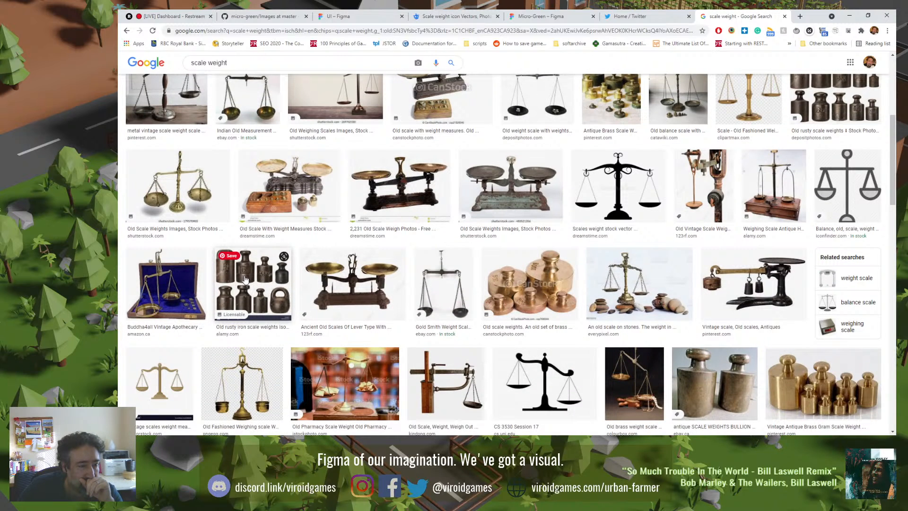
Step: Switch to the Freepik search, shorten its query to "scale weight" and run it
triple_click(309, 60)
click(449, 16)
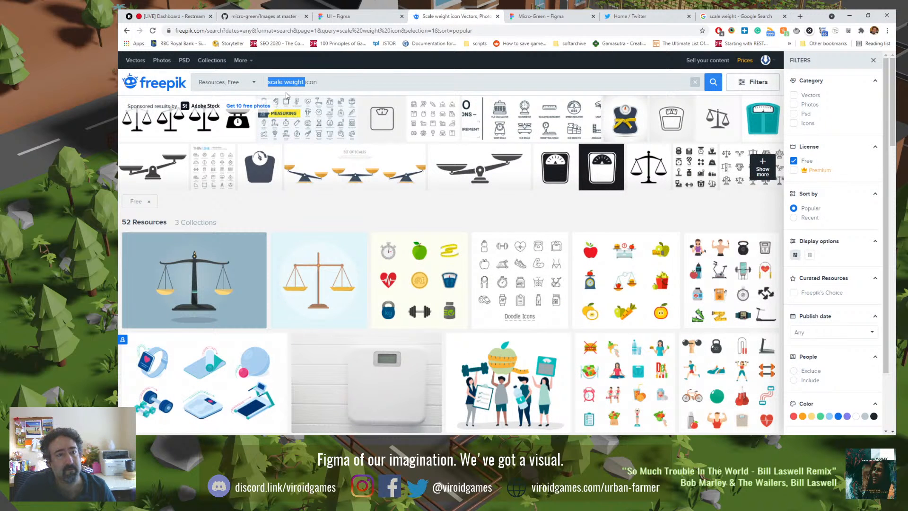
double_click(335, 82)
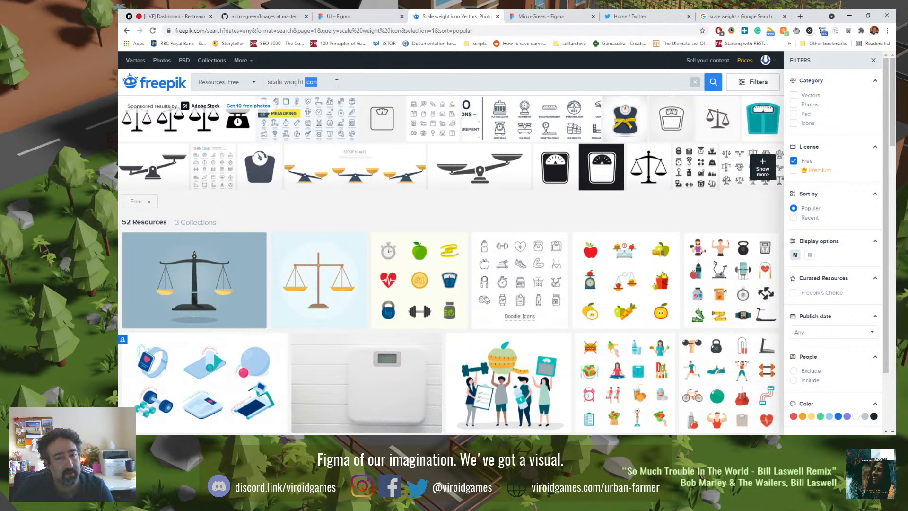
scroll(412, 242, down, 6)
key(BackSpace)
key(Return)
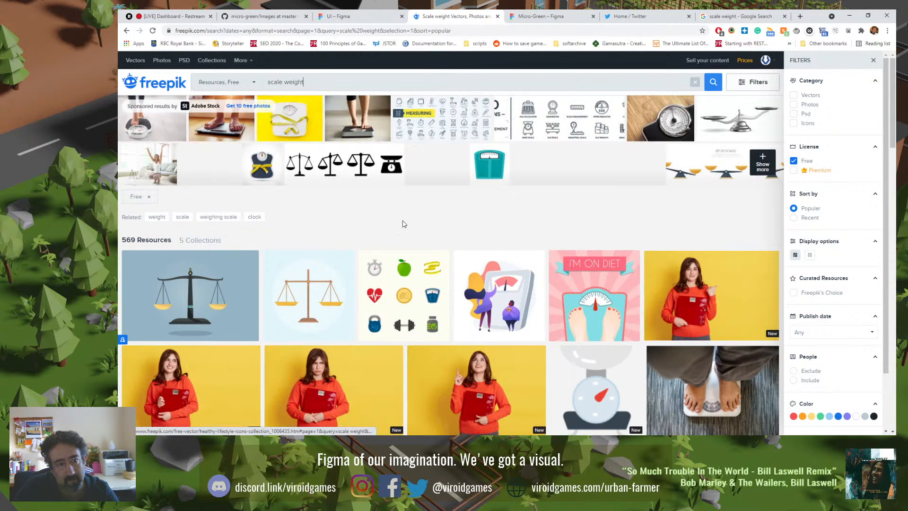
Step: Browse the Freepik results for a weight icon and open the "Doodle health and fitness icons" vector
scroll(429, 243, down, 5)
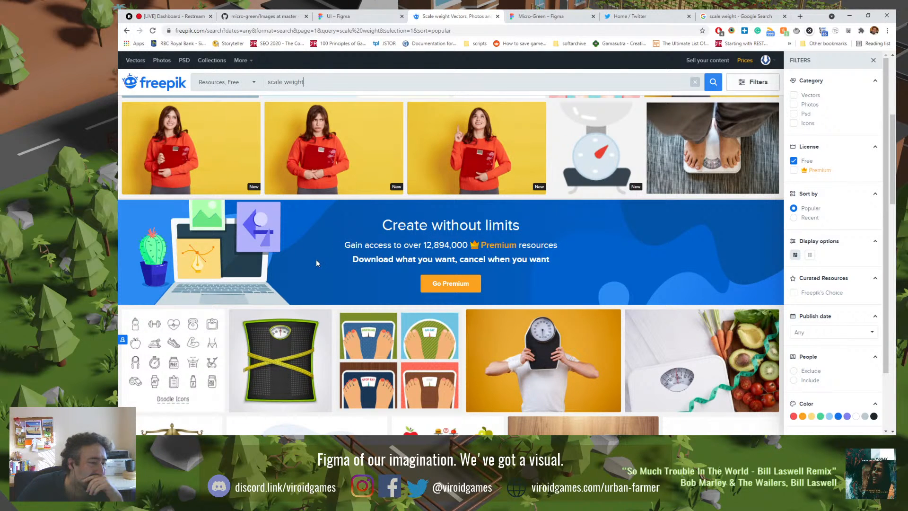
mouse_move(209, 350)
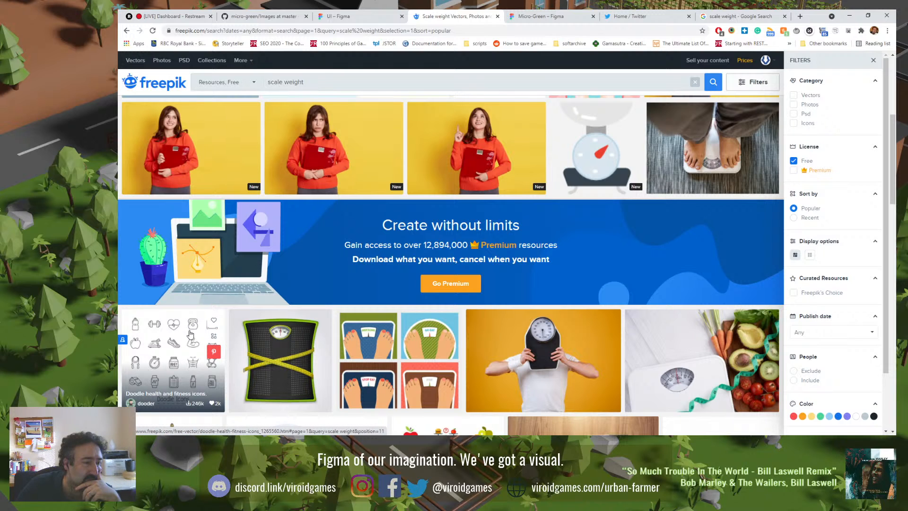
scroll(190, 335, down, 2)
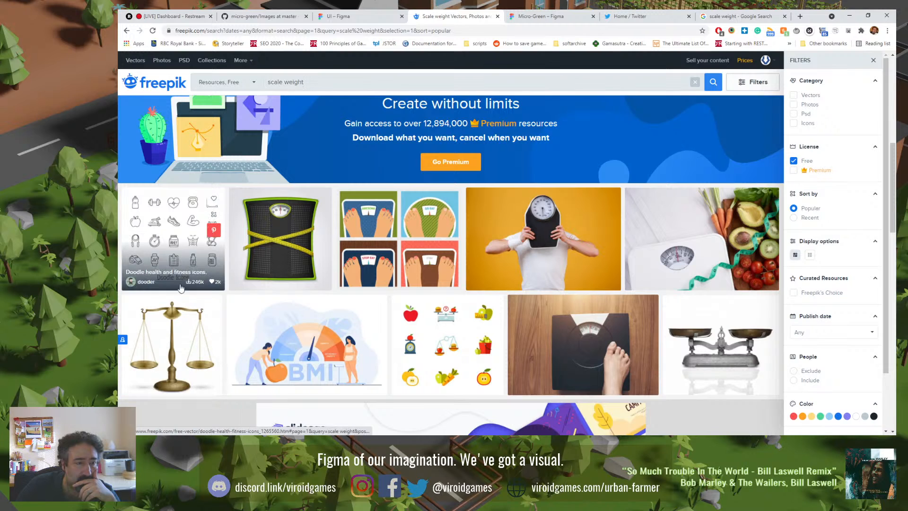
click(222, 253)
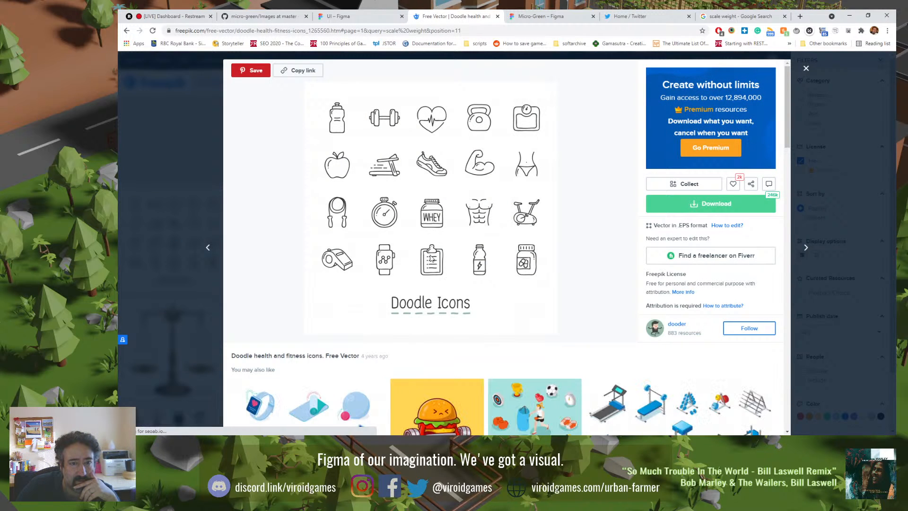
Step: Look through the resources related to the doodle icons for a weight shape and close the preview
scroll(460, 251, down, 4)
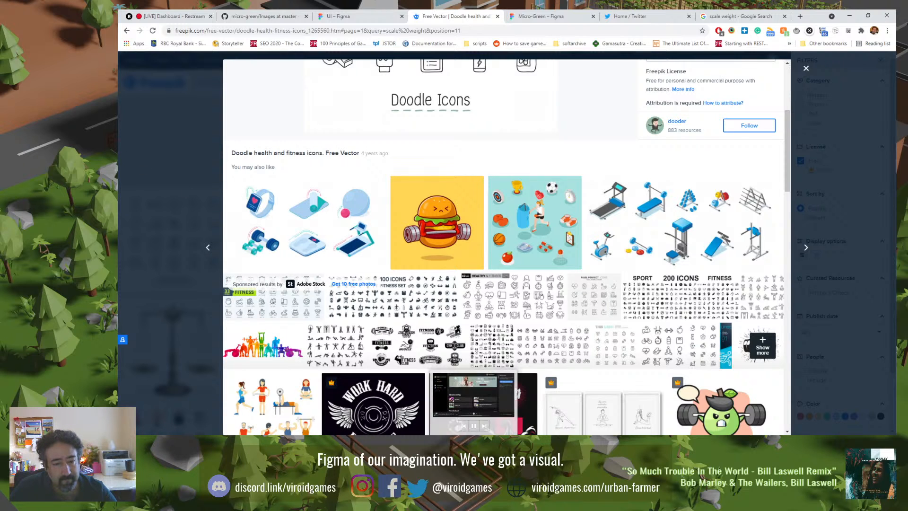
click(484, 426)
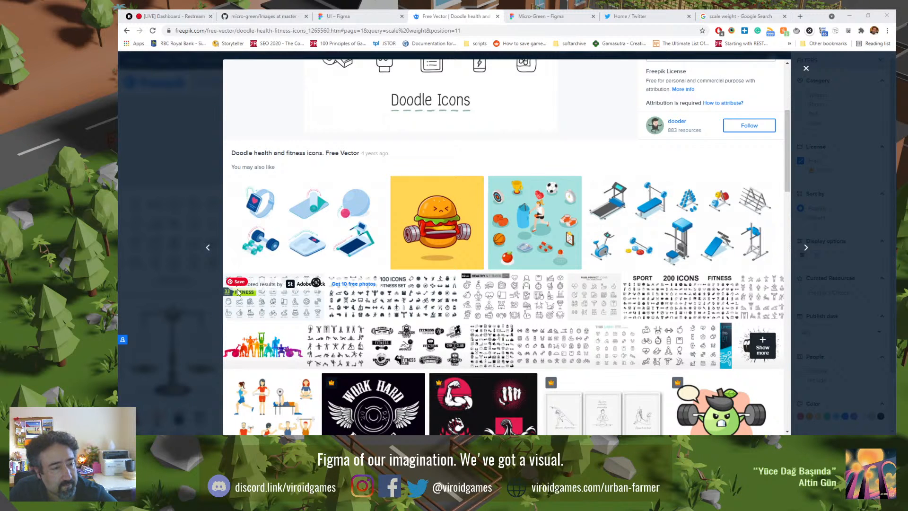
scroll(331, 246, down, 8)
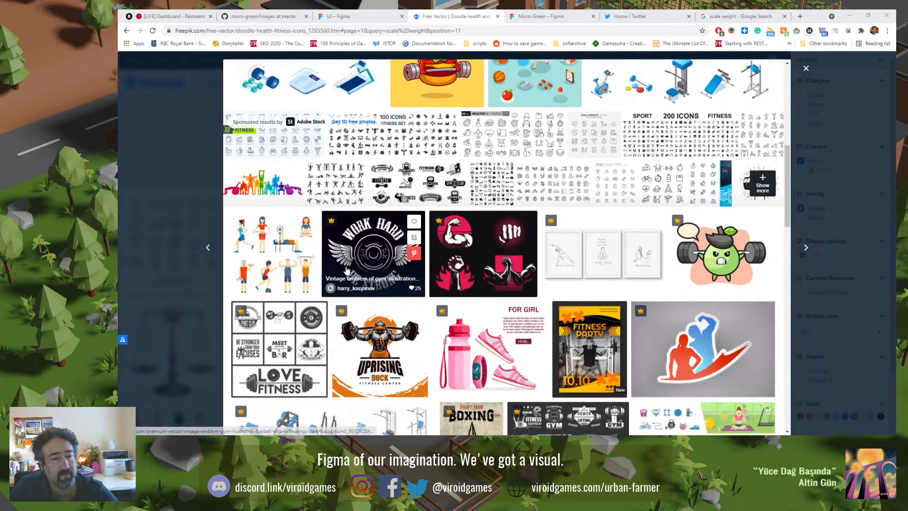
scroll(348, 253, down, 6)
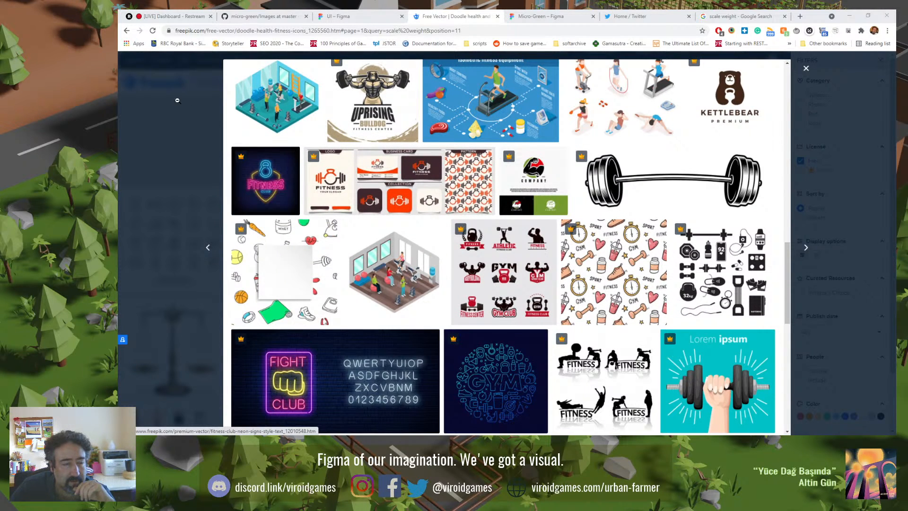
click(166, 91)
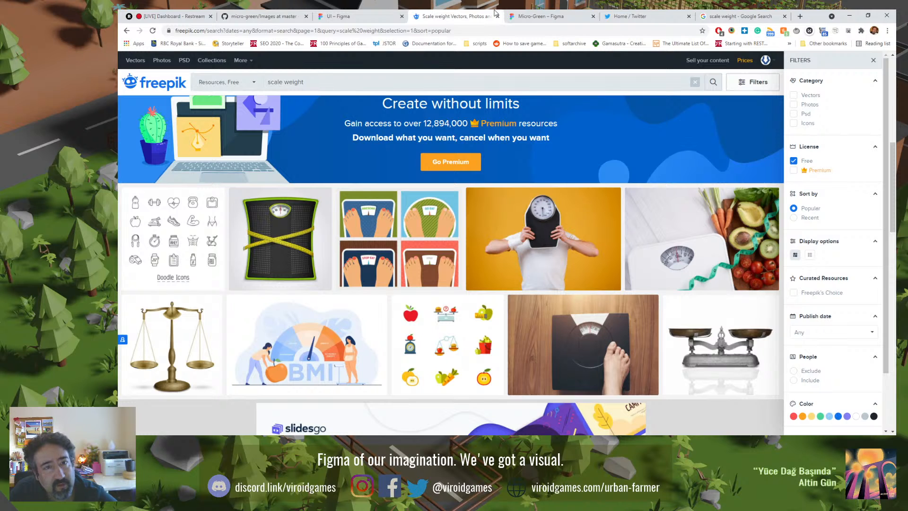
Step: Search Google for "witcher 3 inventory" in a new browser tab
click(713, 13)
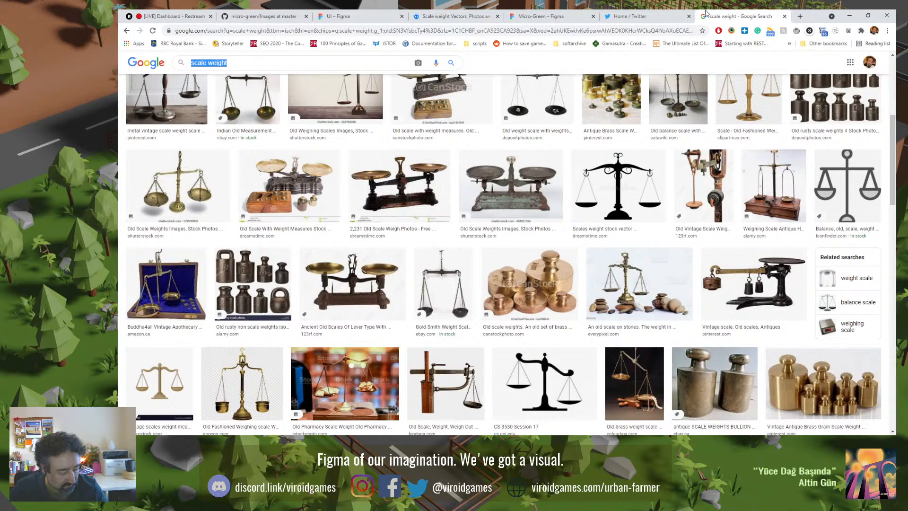
key(ctrl+t)
text(withcher)
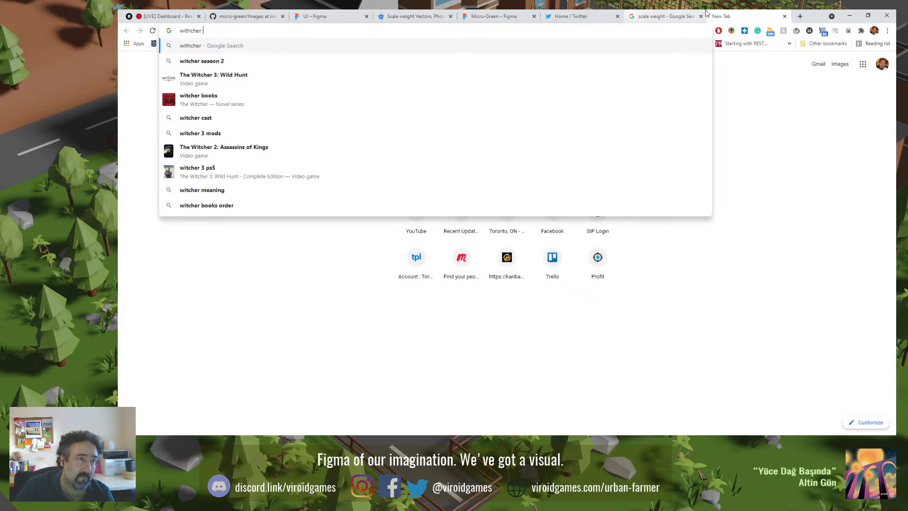
key(BackSpace)
key(BackSpace)
key(BackSpace)
key(BackSpace)
key(BackSpace)
text(che)
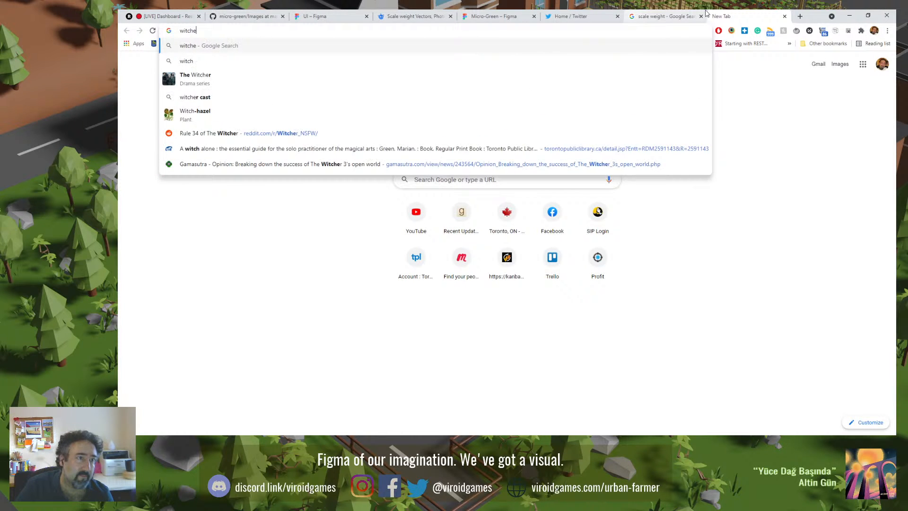
text(r 3)
text( ui)
key(BackSpace)
key(BackSpace)
text(inventory)
key(Return)
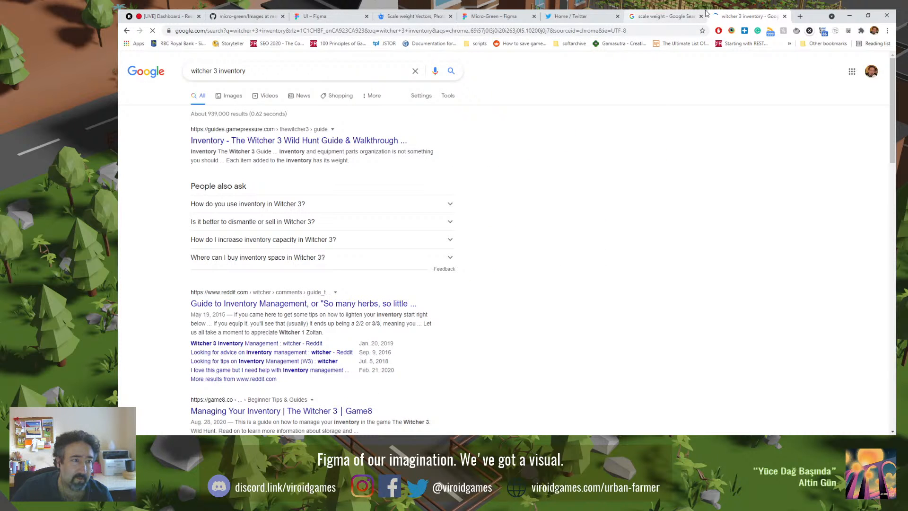
Step: Show the image results, open the source video of "The Witcher 3: Wild Hunt - End Game Inventory" and close it again
click(228, 97)
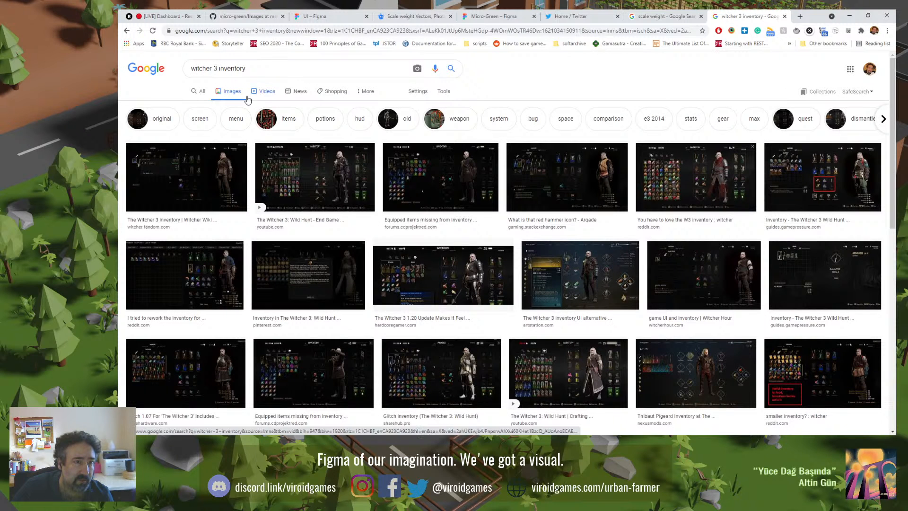
click(313, 188)
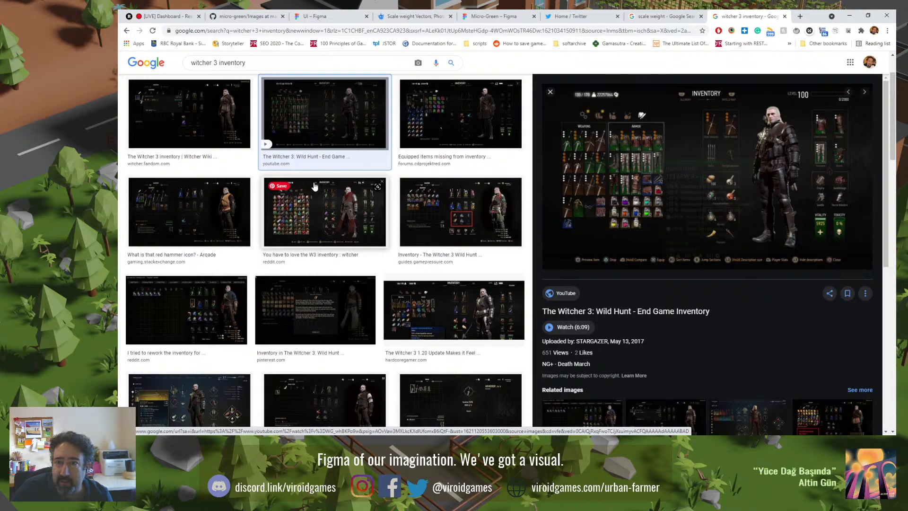
click(599, 112)
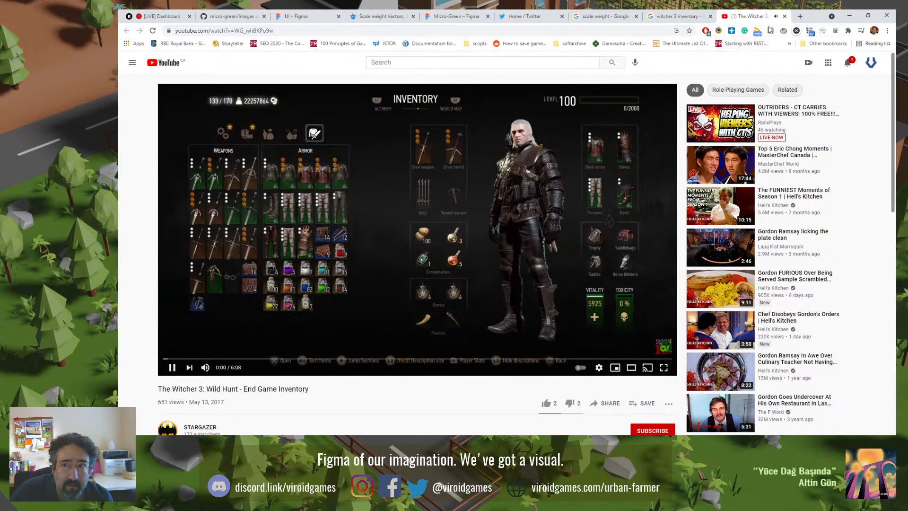
click(784, 16)
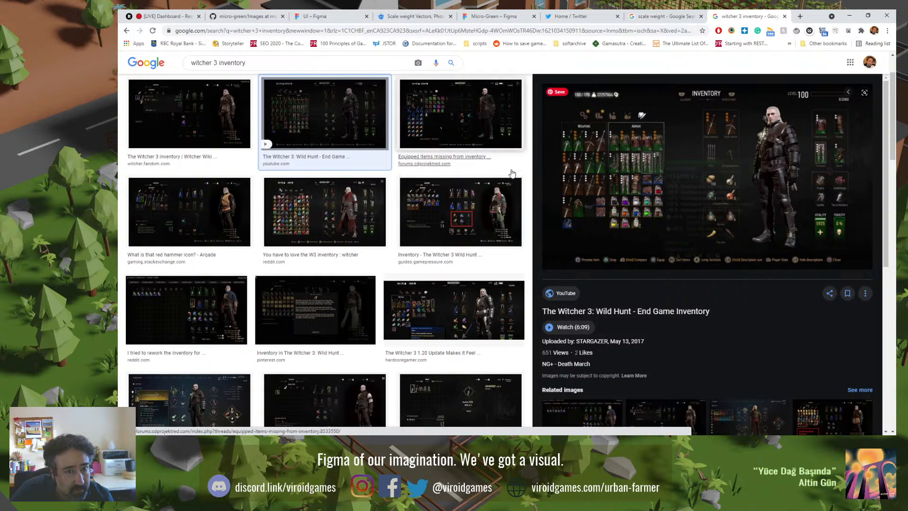
Step: Preview the Gamepressure inventory picture and limit the image results to large sizes
click(443, 216)
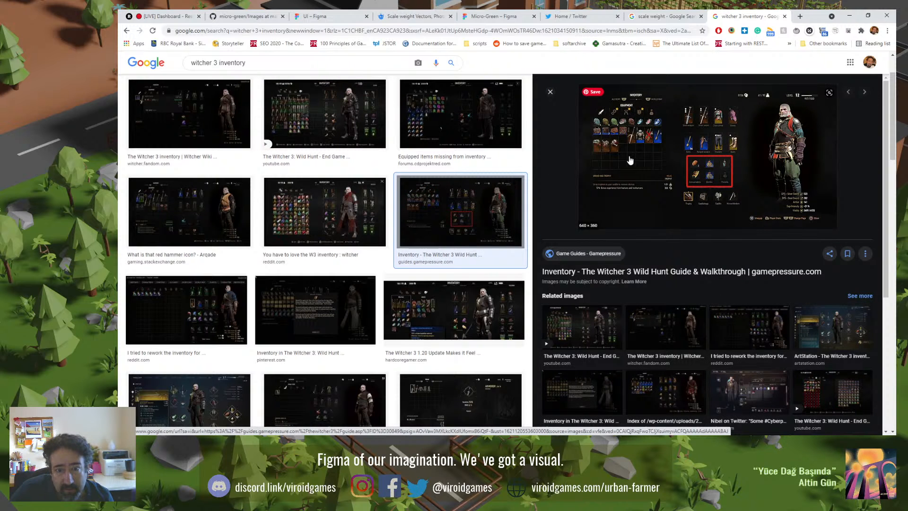
scroll(630, 160, up, 2)
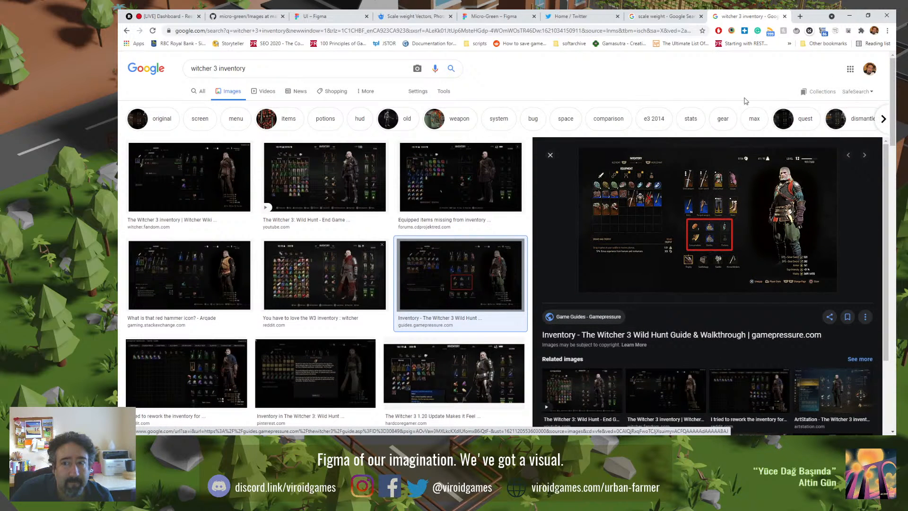
click(444, 91)
click(190, 105)
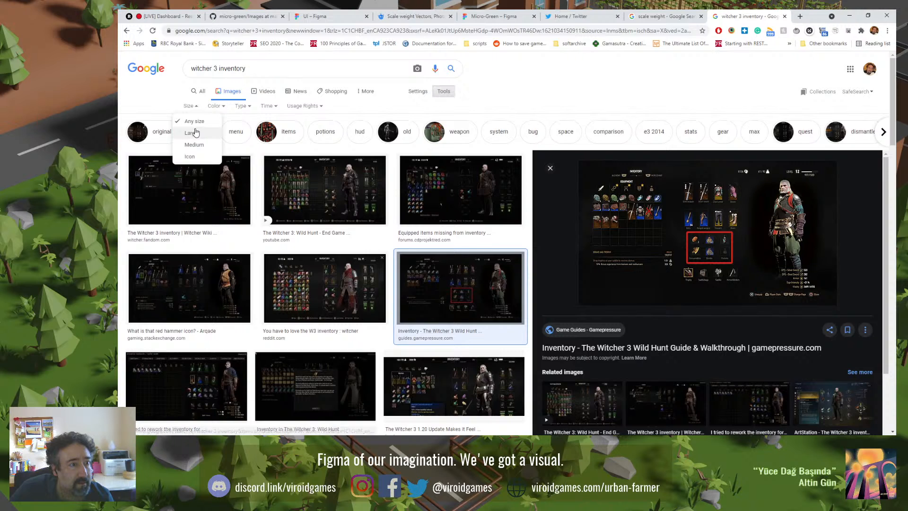
click(192, 132)
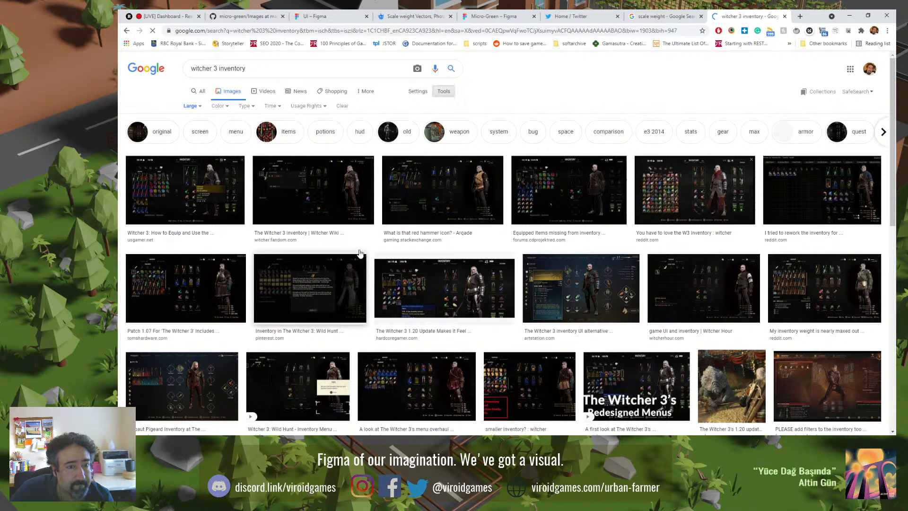
Step: Open the source page of the "What is that red hammer icon?" picture and view its inventory screenshot full size in a separate tab
click(416, 201)
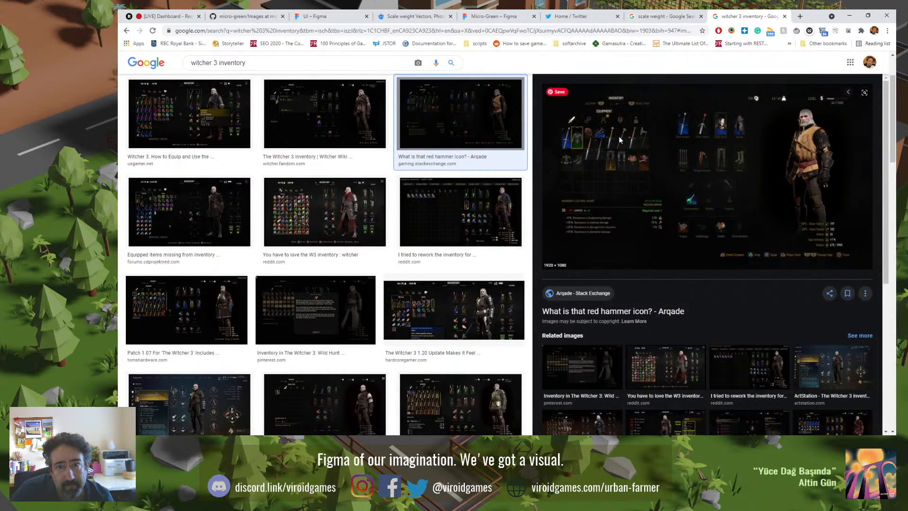
click(618, 135)
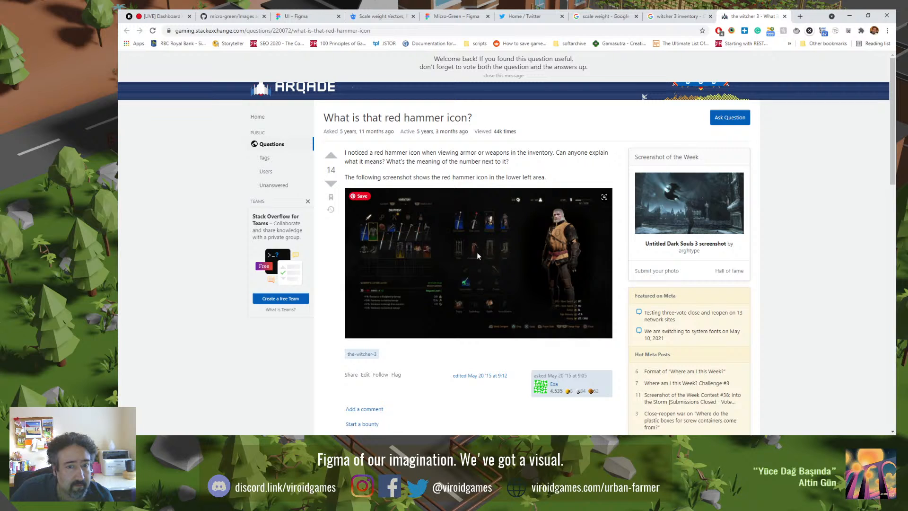
right_click(490, 232)
click(512, 238)
click(751, 17)
click(587, 137)
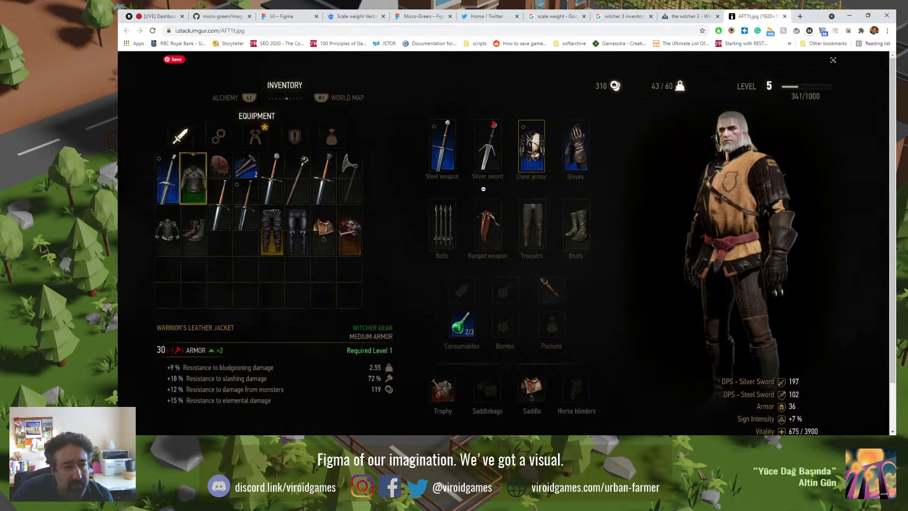
Step: Return to the Arqade question page and look over the answers about the red hammer icon
click(678, 15)
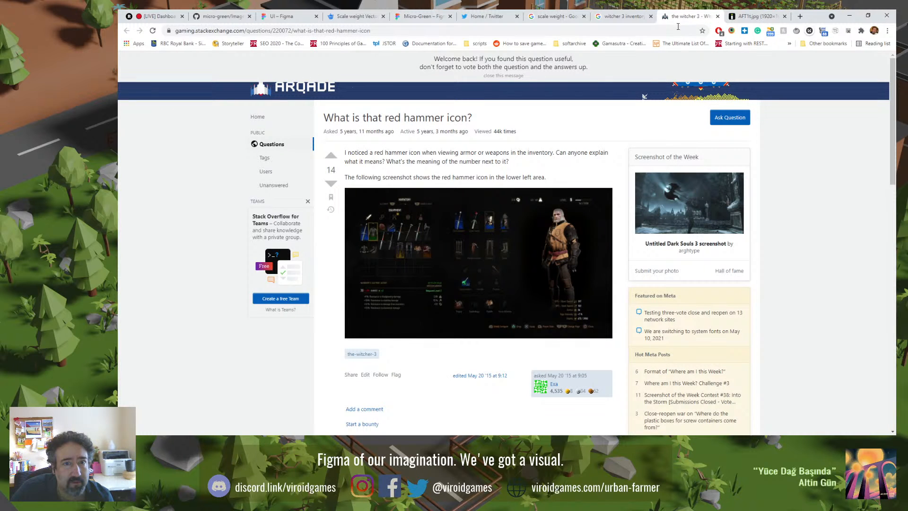
scroll(570, 183, down, 4)
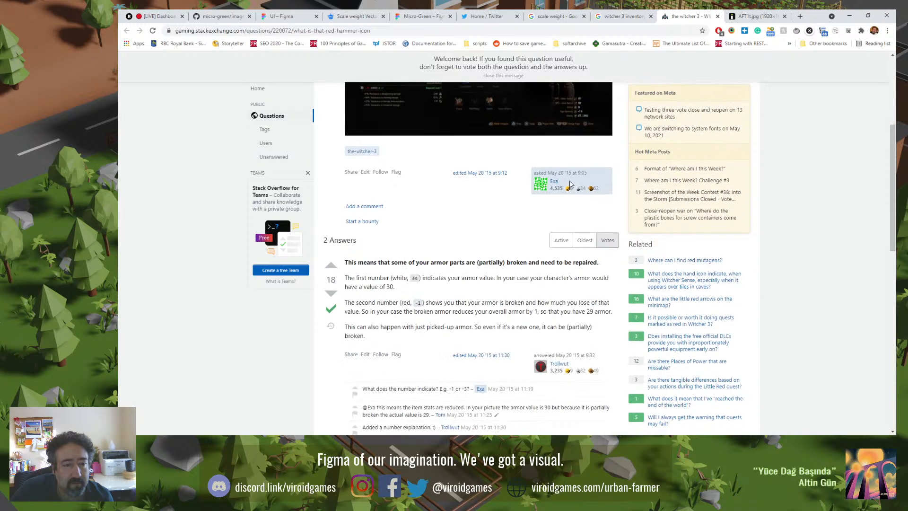
scroll(487, 225, up, 4)
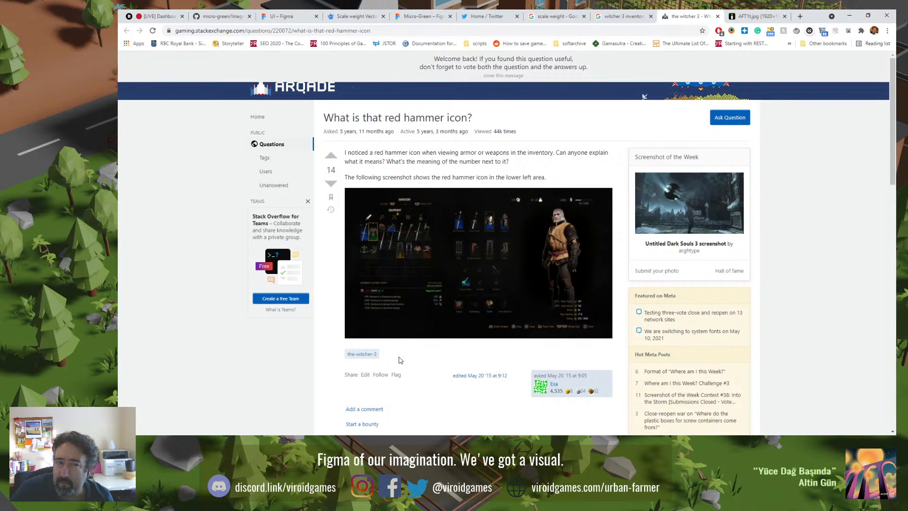
Step: Open the "You have to love the W3 inventory" Reddit picture full size and compare it with the other Witcher 3 inventory screenshot
key(ctrl+w)
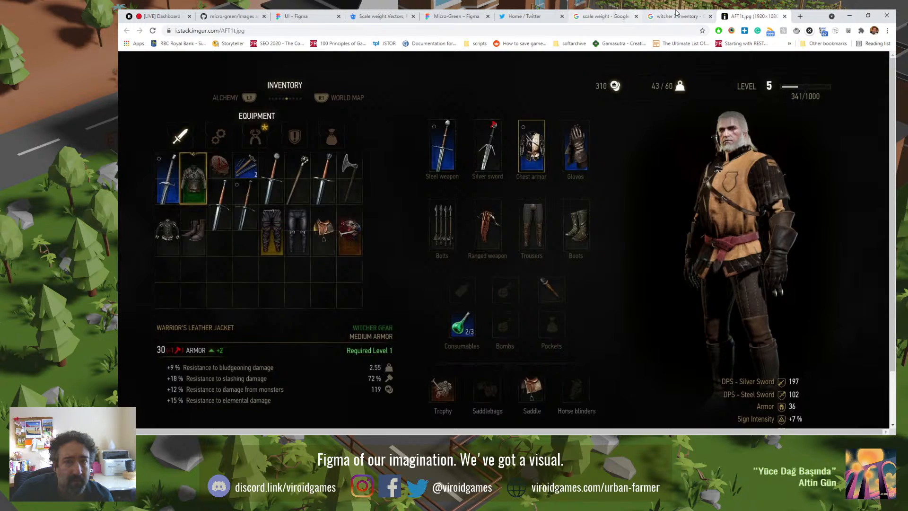
click(671, 17)
click(332, 217)
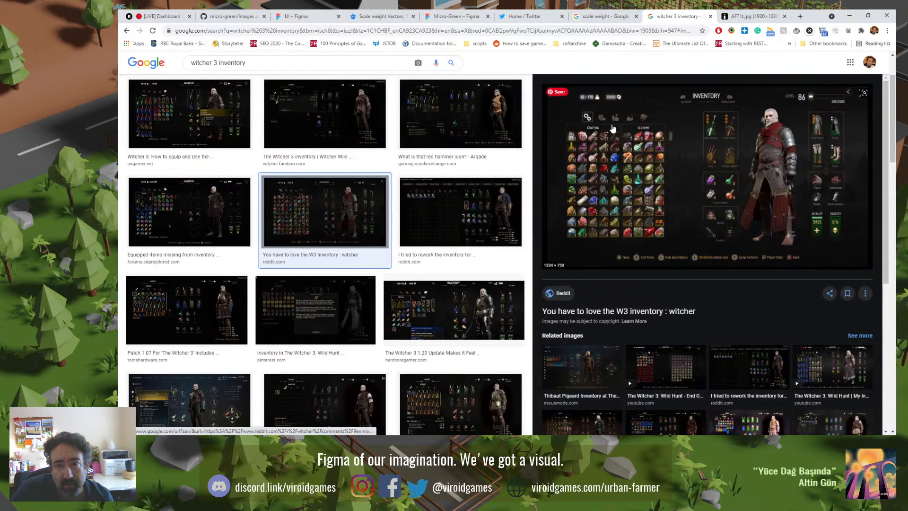
right_click(634, 149)
click(653, 156)
click(747, 16)
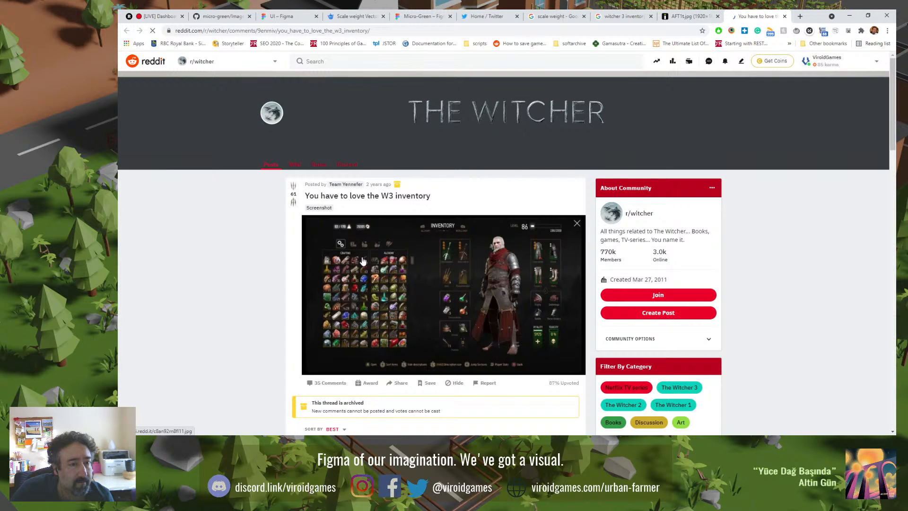
click(362, 260)
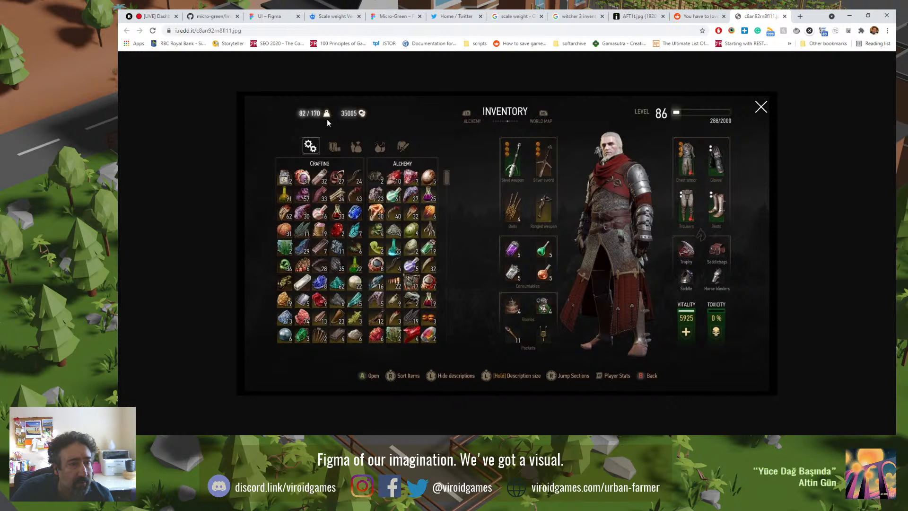
click(636, 16)
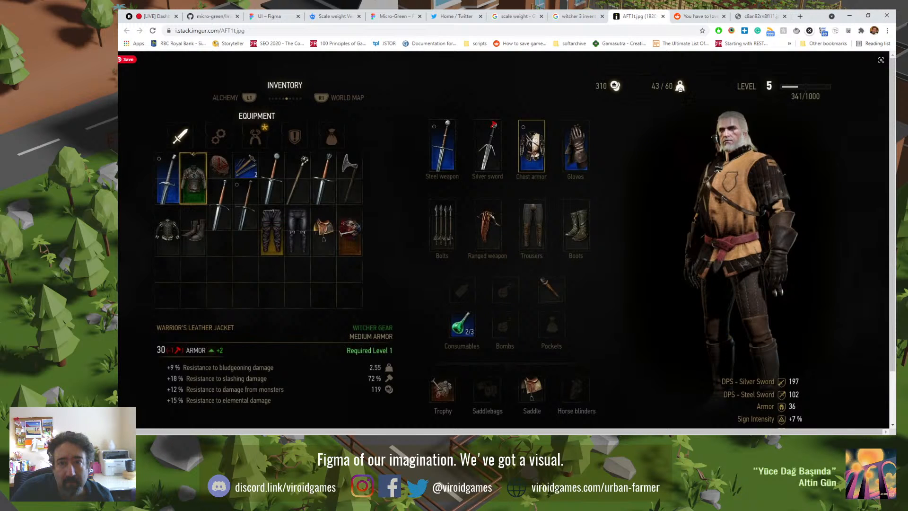
click(752, 18)
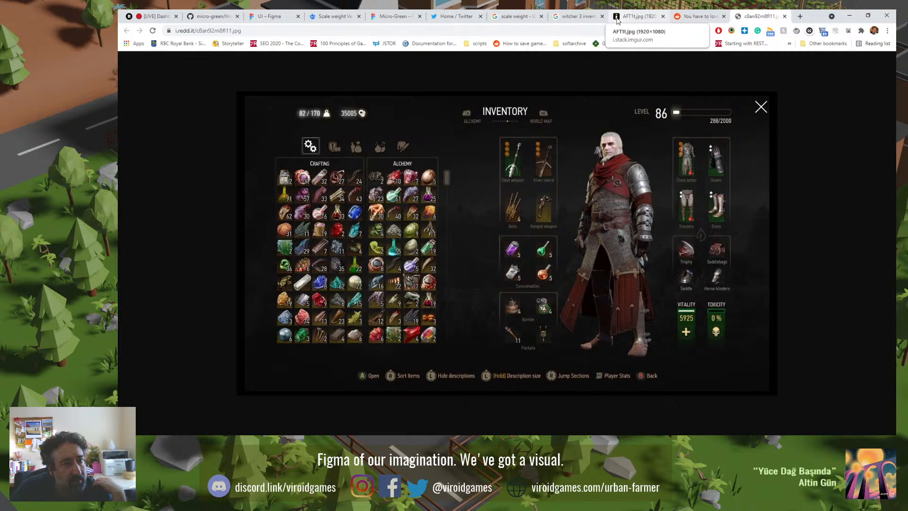
Step: Return to the Witcher image results and search for "cyberpunk inventory" images instead
click(577, 17)
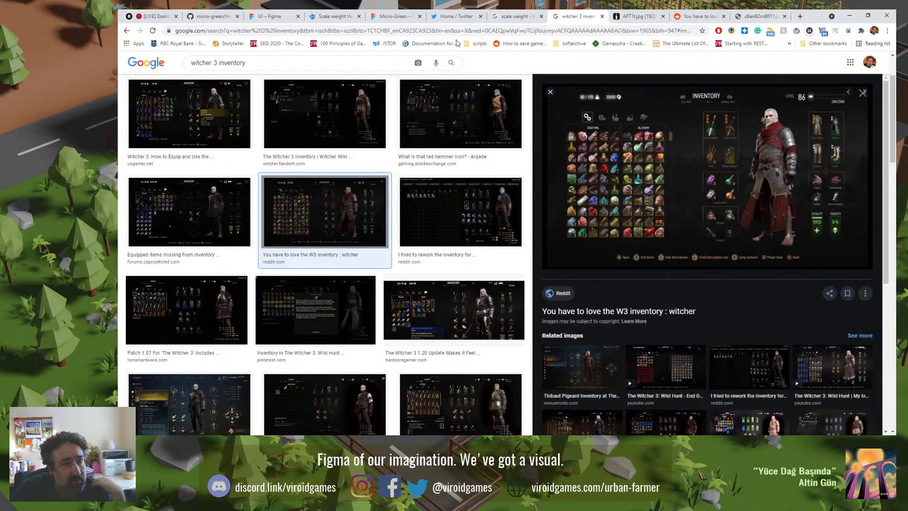
drag(217, 63, 180, 59)
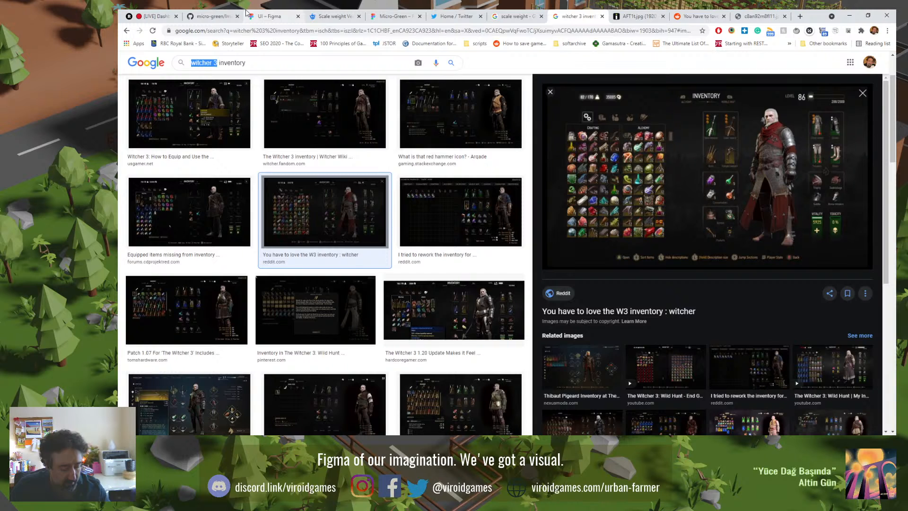
text(cy)
text(berpunk)
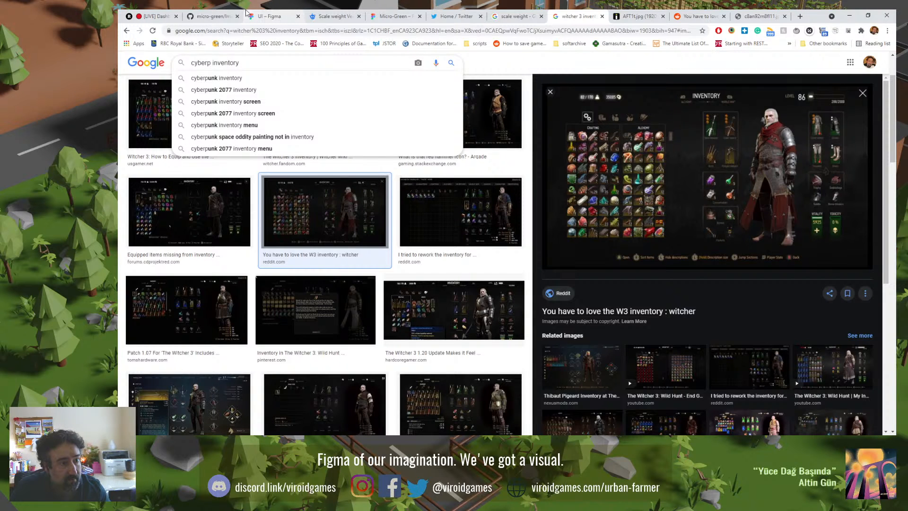
key(Return)
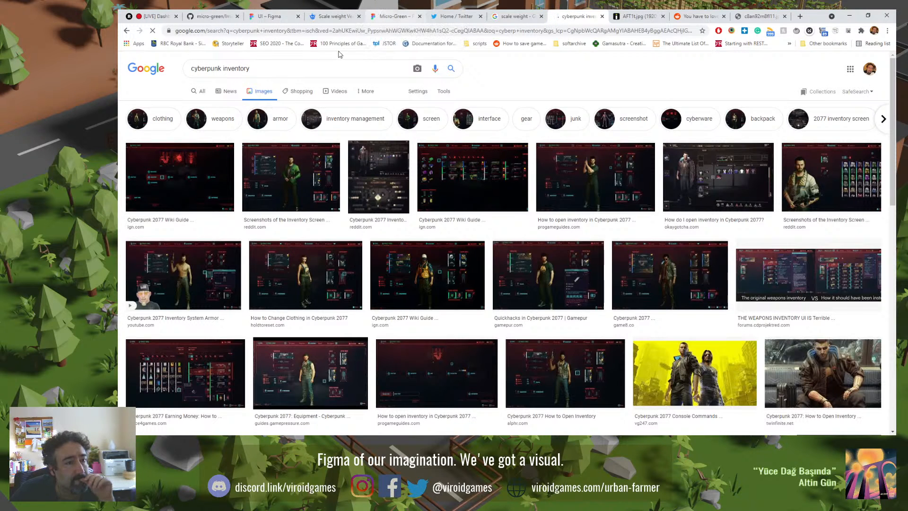
Step: Open the Reddit post "Screenshots of the Inventory Screen" from the image results and view its first screenshot full size
click(285, 184)
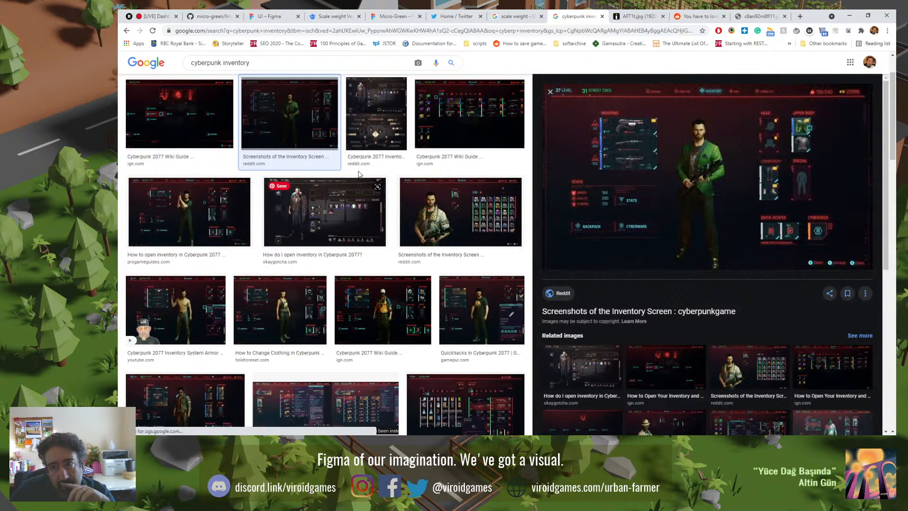
click(789, 123)
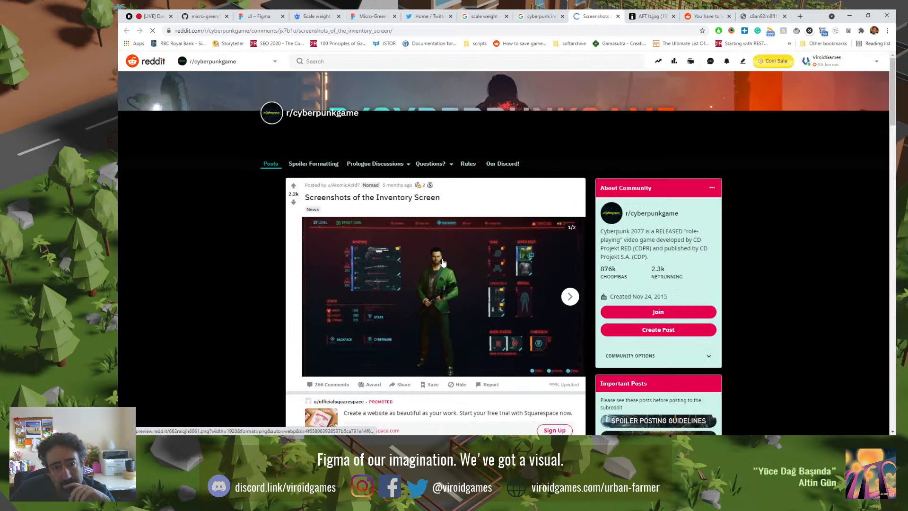
click(442, 261)
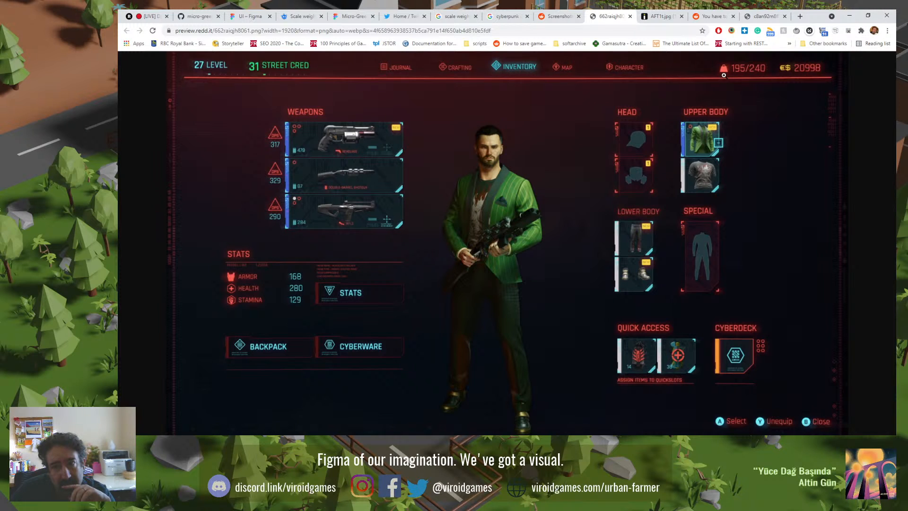
Step: Compare the weight icons in the open Witcher 3 and Cyberpunk inventory screenshots, and revisit the "scale weight" image results
click(762, 17)
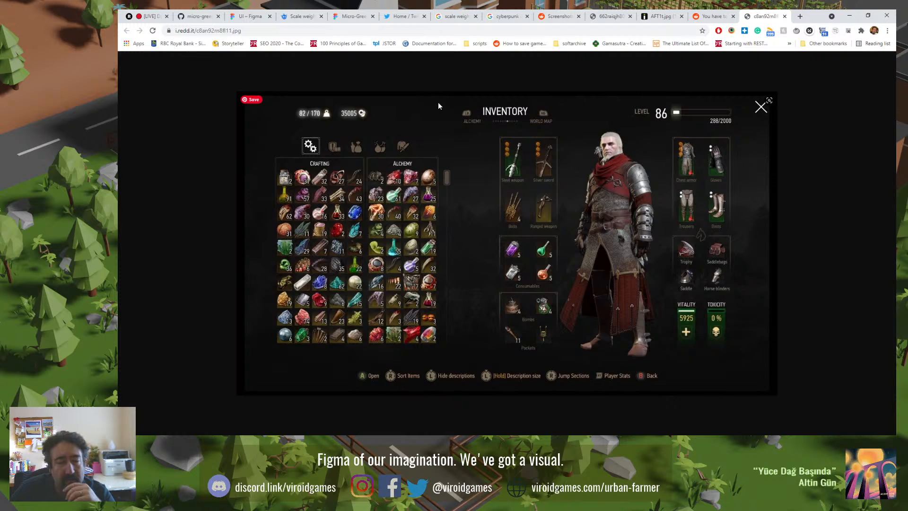
click(673, 14)
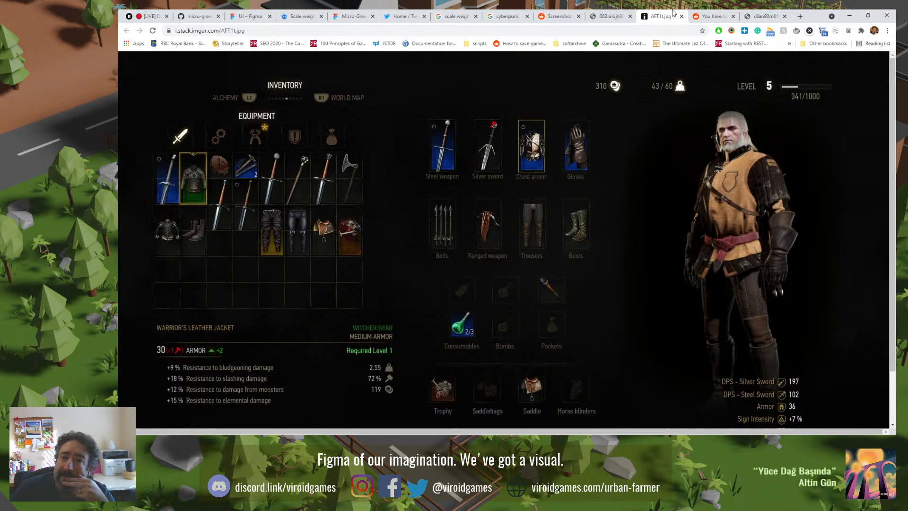
click(764, 16)
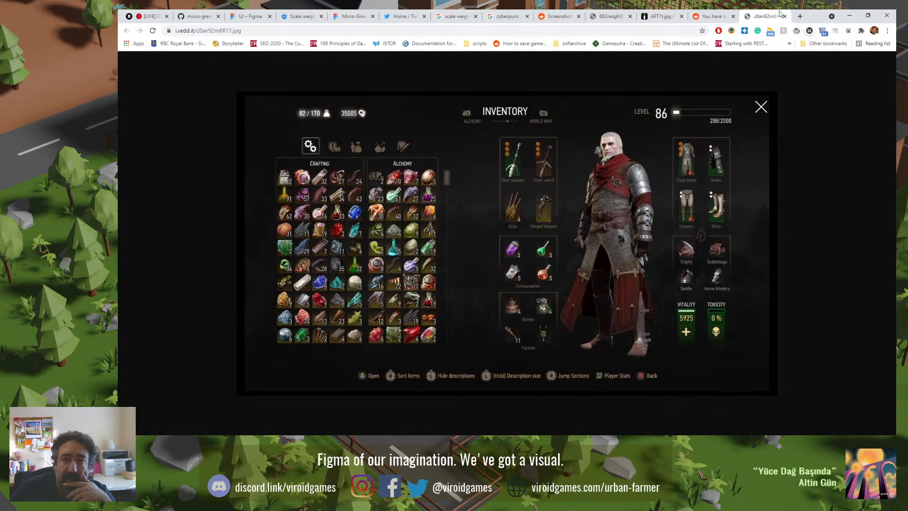
click(712, 16)
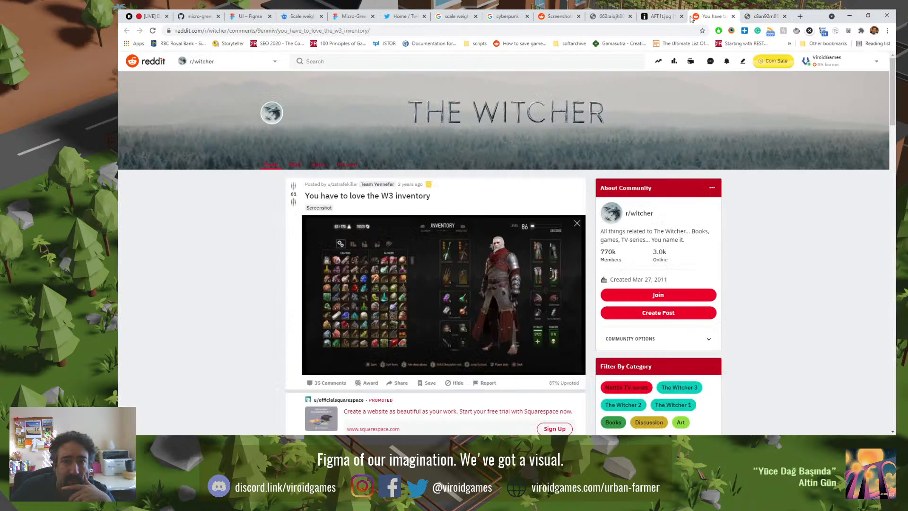
click(610, 16)
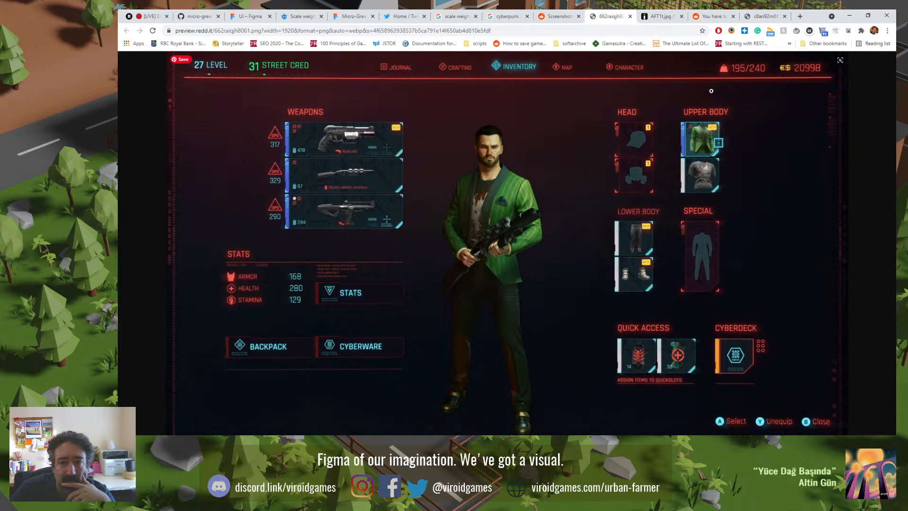
click(560, 16)
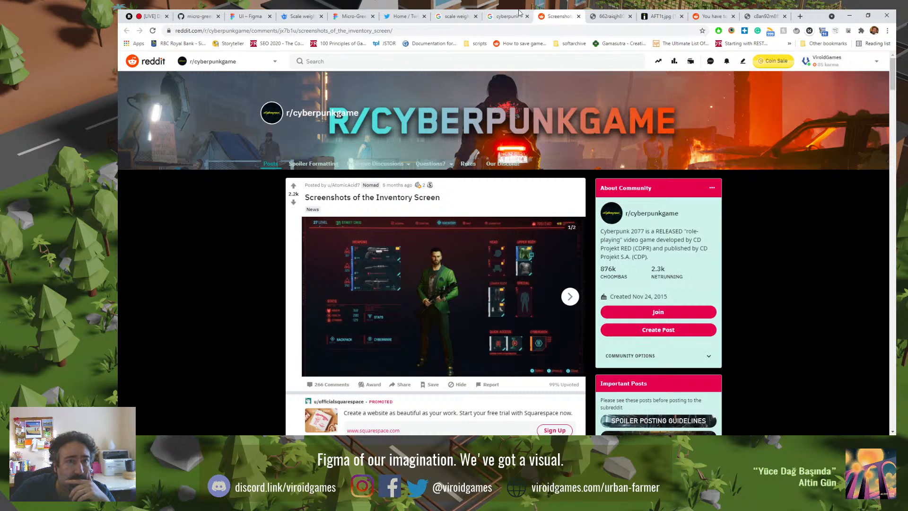
click(453, 16)
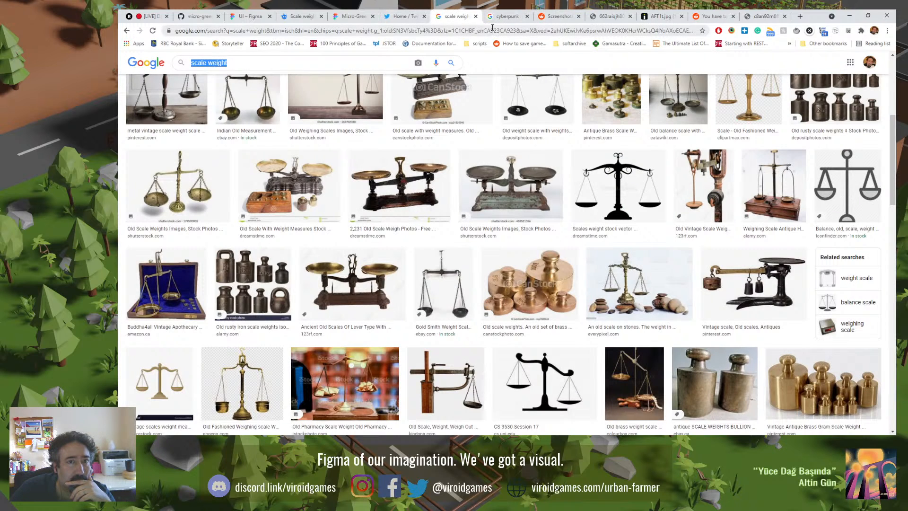
Step: Close the Cyberpunk and "scale weight" image searches, both Reddit posts and all the full-size inventory screenshots
click(523, 18)
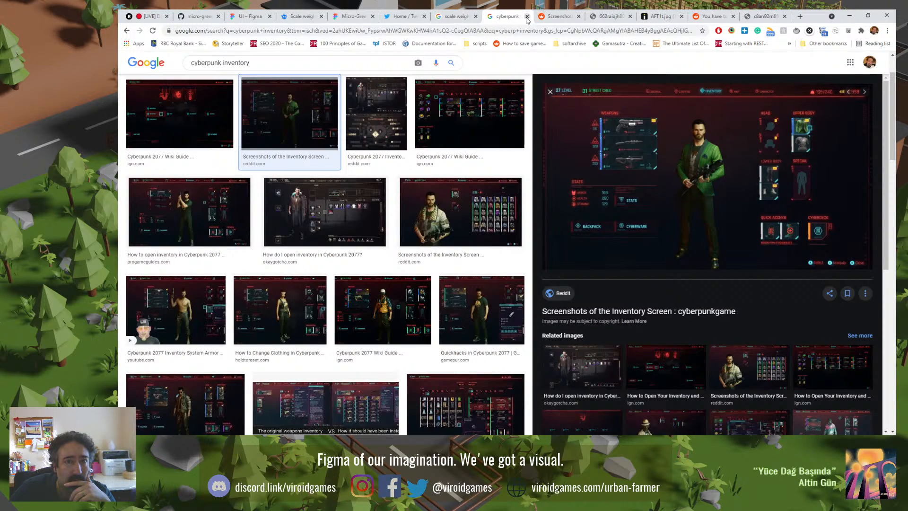
click(526, 17)
click(526, 17)
click(527, 17)
click(526, 17)
click(526, 17)
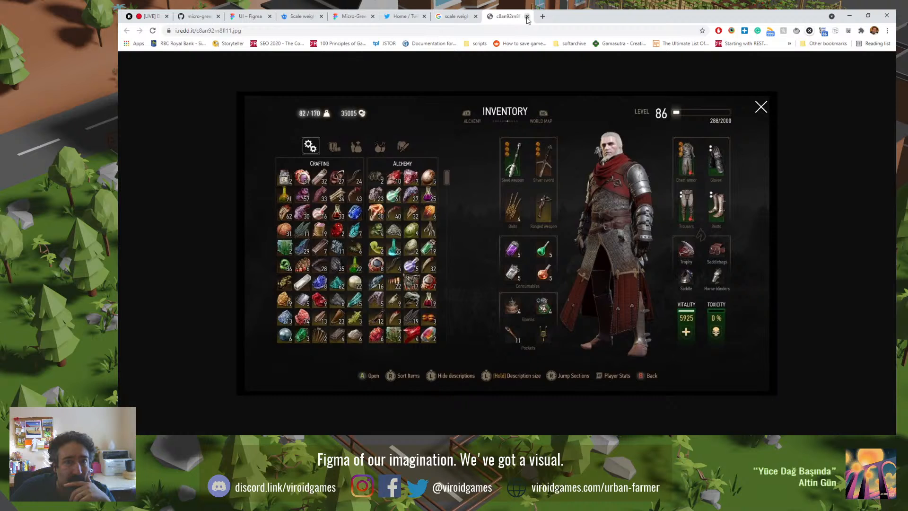
click(526, 17)
click(527, 17)
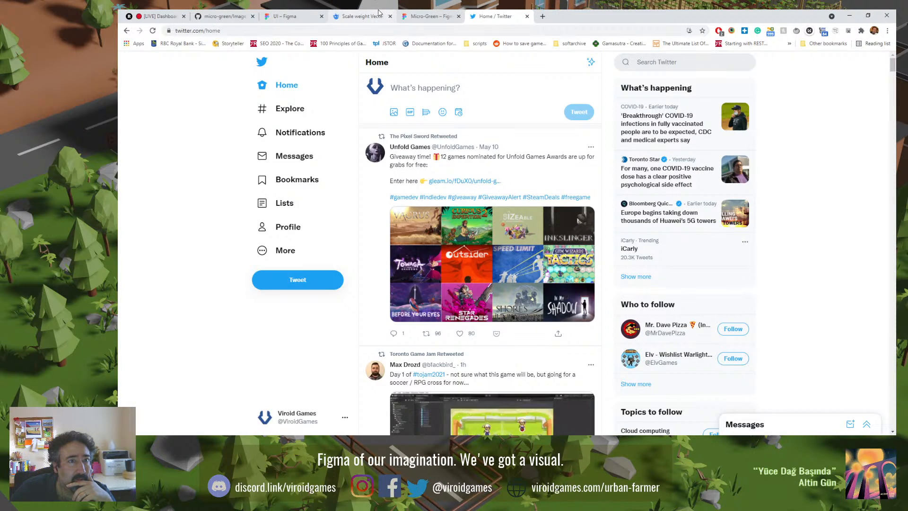
Step: Switch to the Freepik "scale weight" results, limit them to icons and look through the first page
click(331, 16)
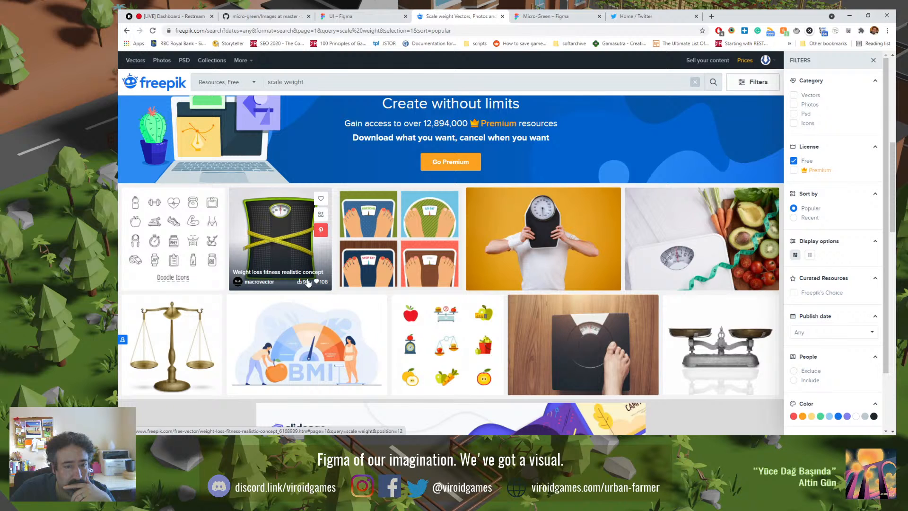
scroll(307, 282, up, 8)
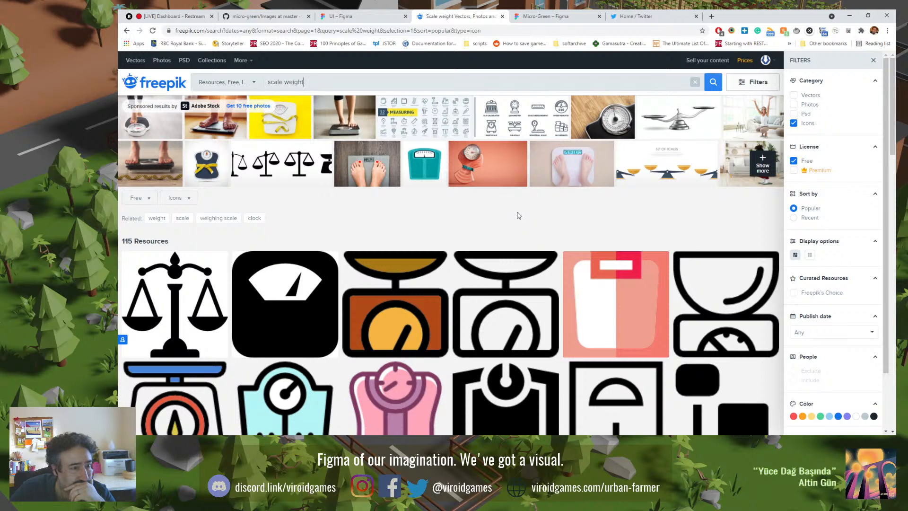
scroll(523, 220, down, 3)
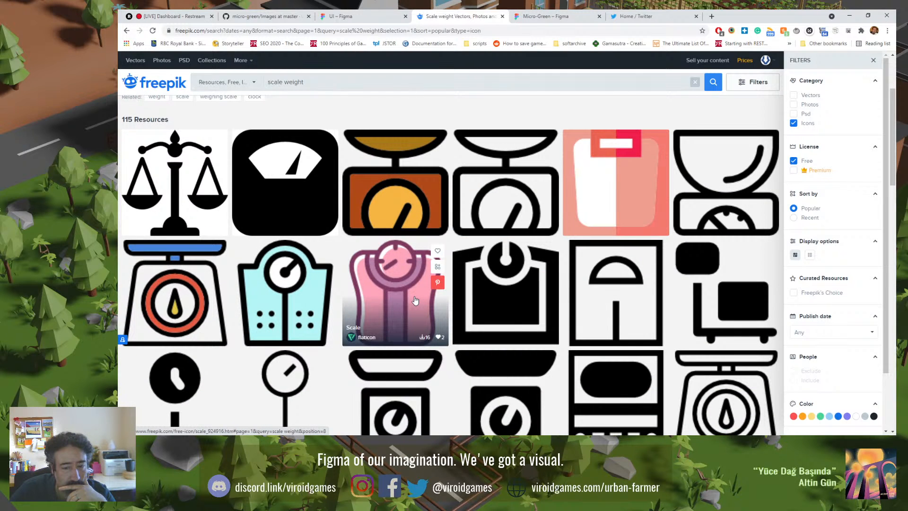
scroll(414, 300, down, 6)
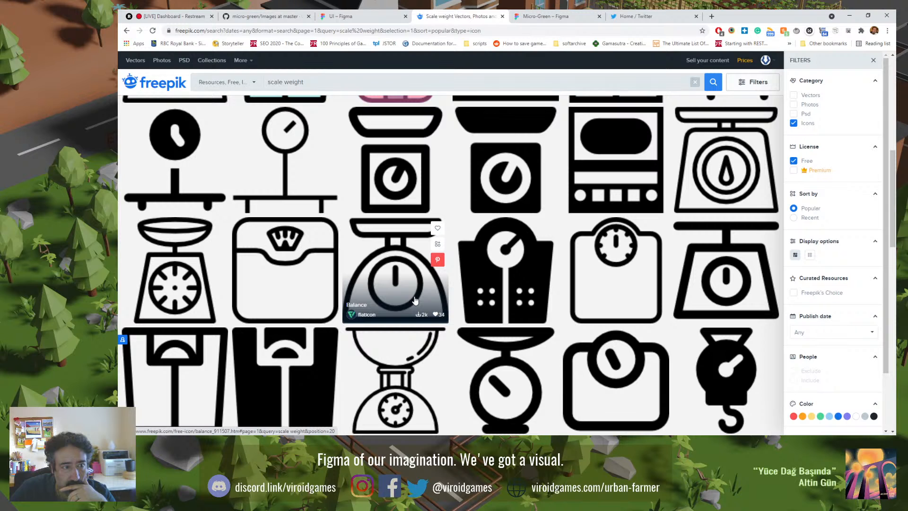
scroll(415, 300, down, 10)
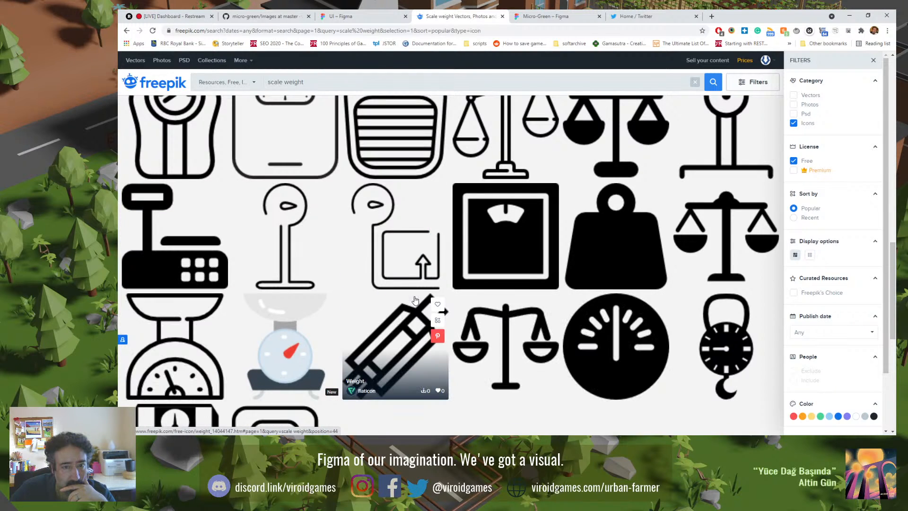
scroll(415, 300, down, 5)
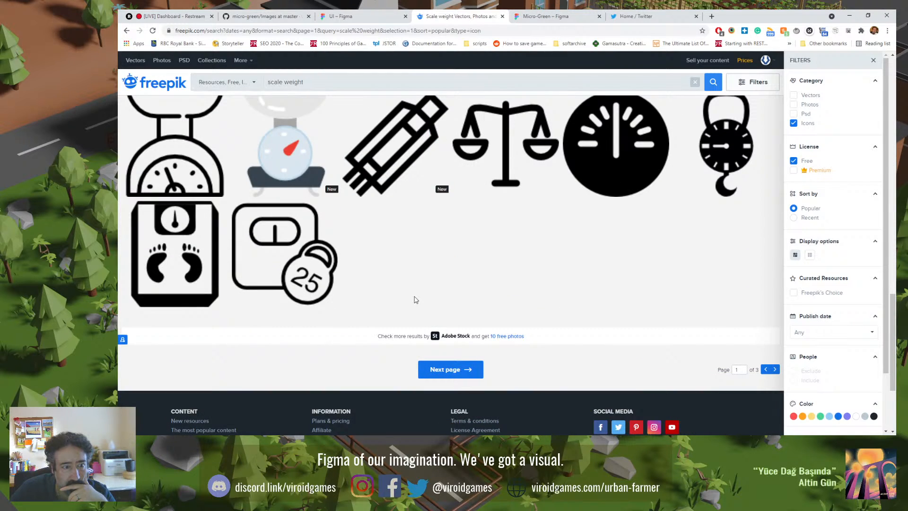
Step: Search the free Freepik icons for "weight" and open the outlined trapezoid weight icon labelled KG
double_click(274, 82)
key(BackSpace)
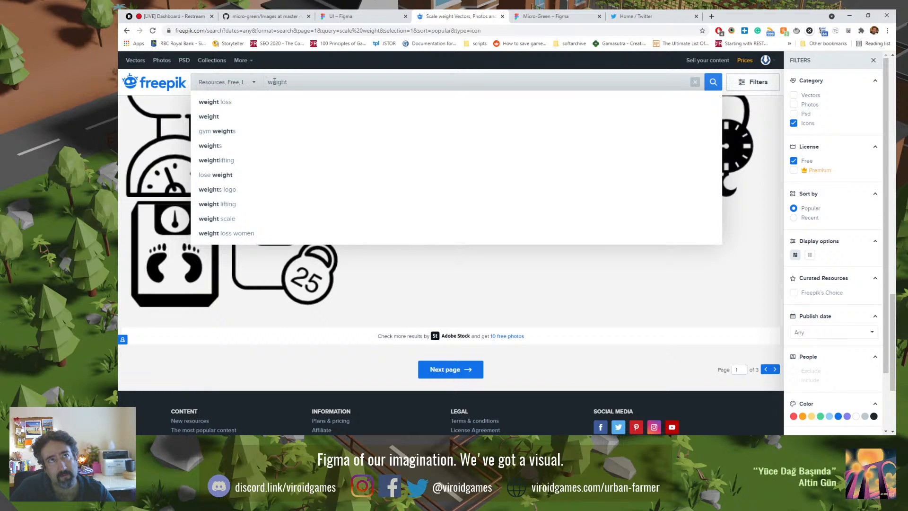
key(Return)
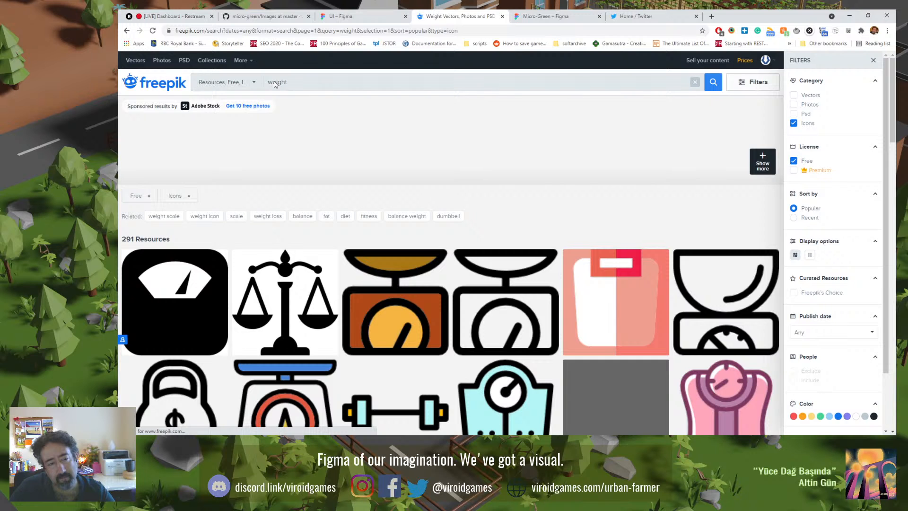
scroll(324, 200, down, 7)
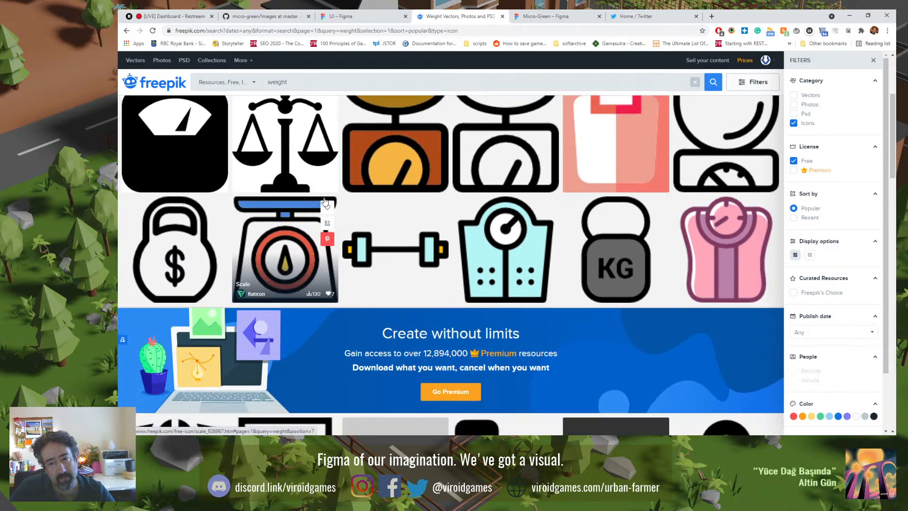
scroll(324, 197, down, 3)
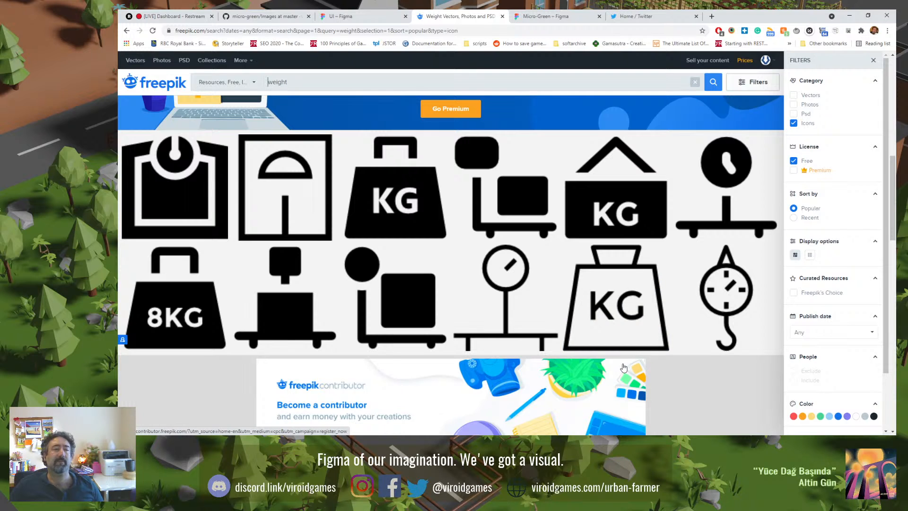
click(612, 292)
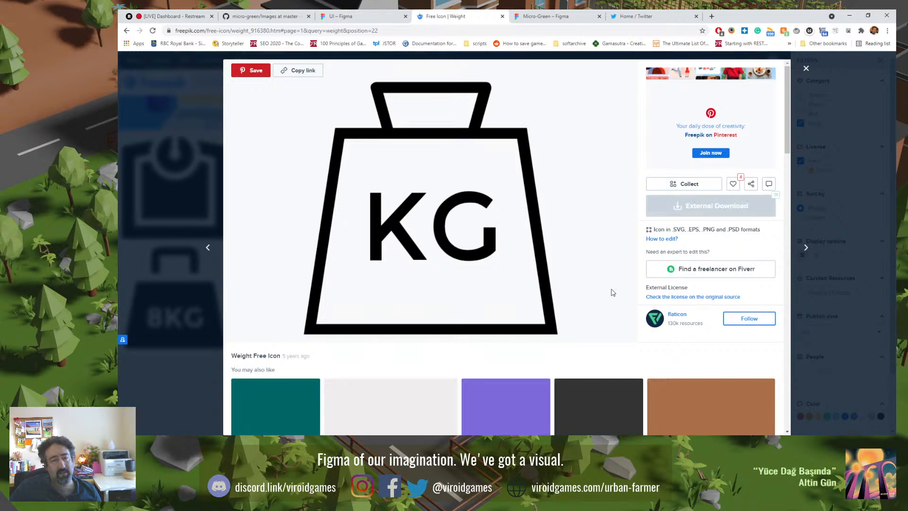
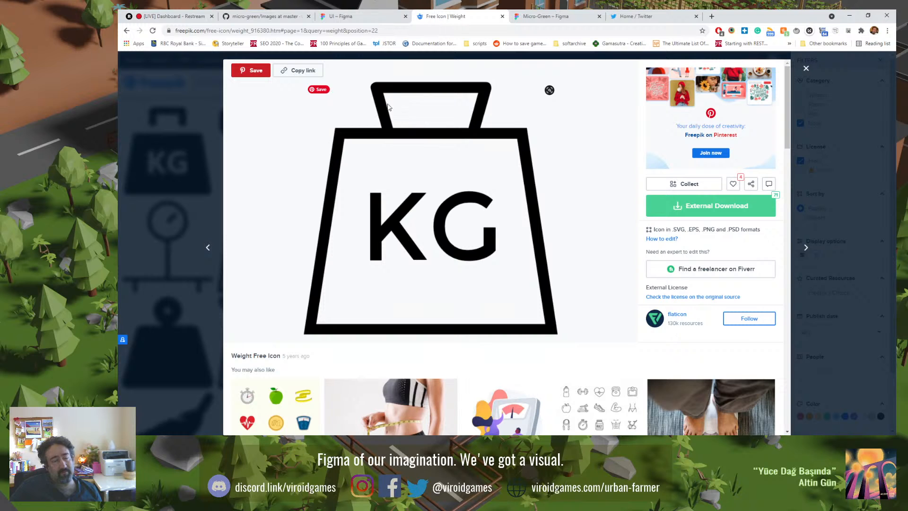
Step: Copy the Freepik KG weight image into the Components page of the UI Figma file and place it beside the InventoryItem set
right_click(432, 150)
click(451, 164)
key(ctrl+shift+Tab)
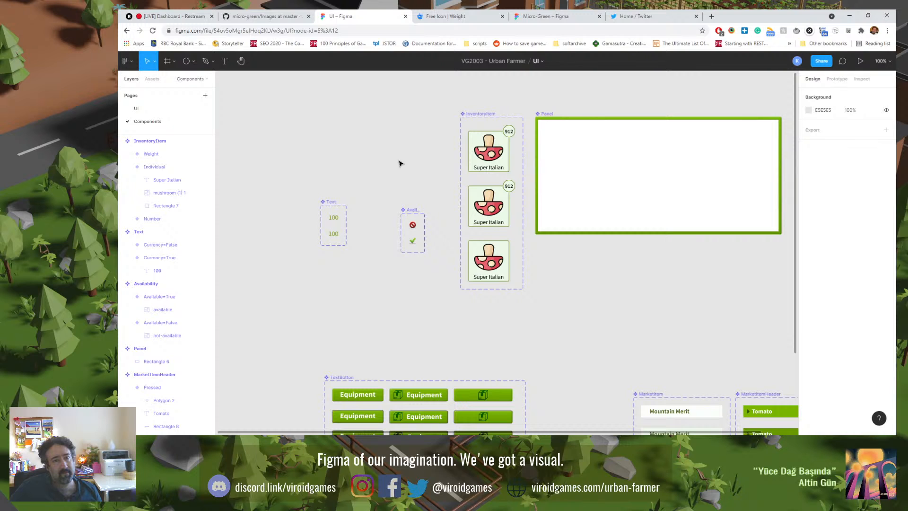
right_click(410, 169)
click(392, 169)
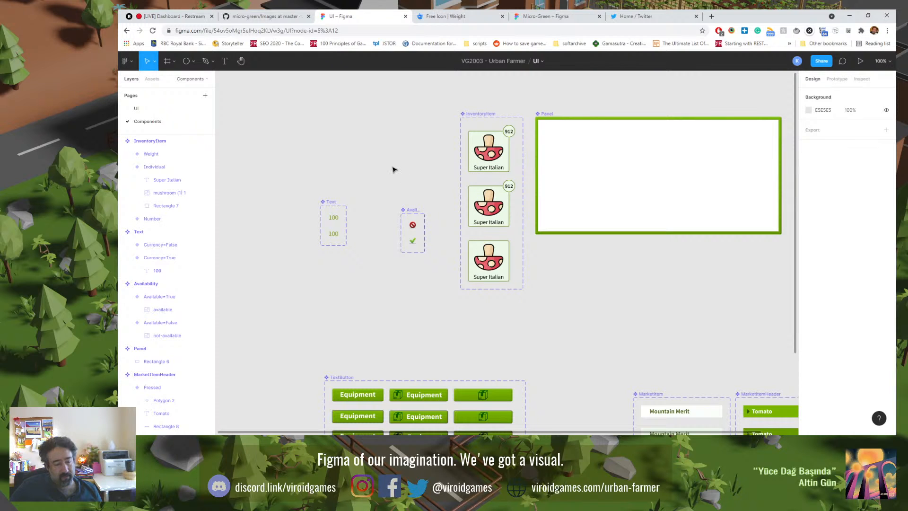
key(ctrl+v)
drag(427, 229, 246, 125)
click(335, 307)
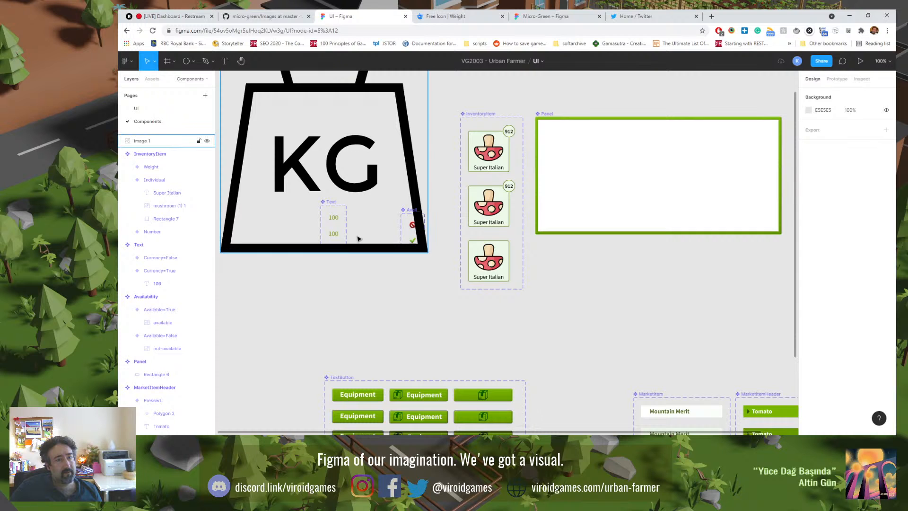
drag(250, 105, 278, 166)
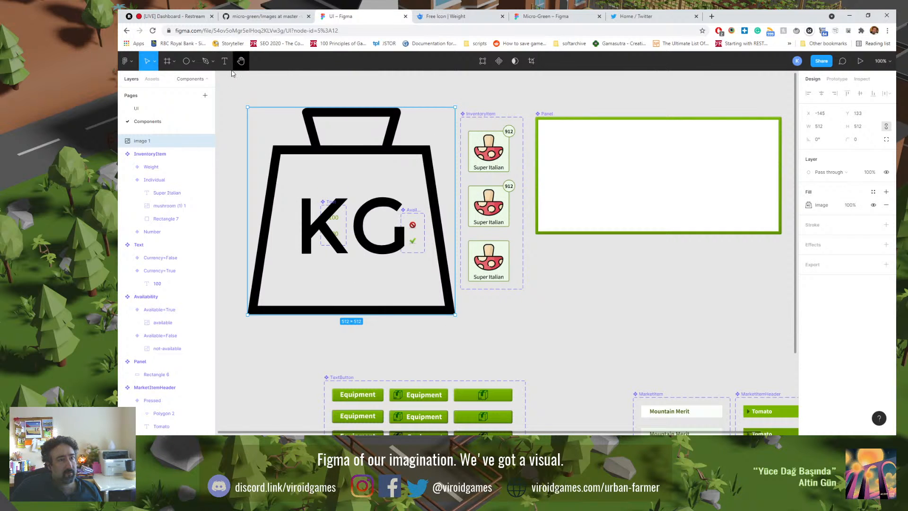
Step: Trace the trapezoid body of the KG weight with the Pen tool as a closed outline about 484 × 396
click(212, 66)
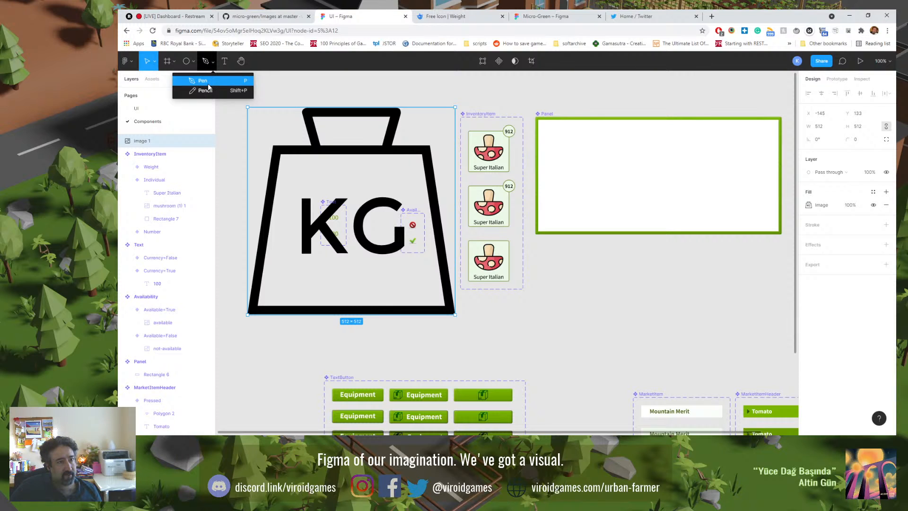
click(208, 86)
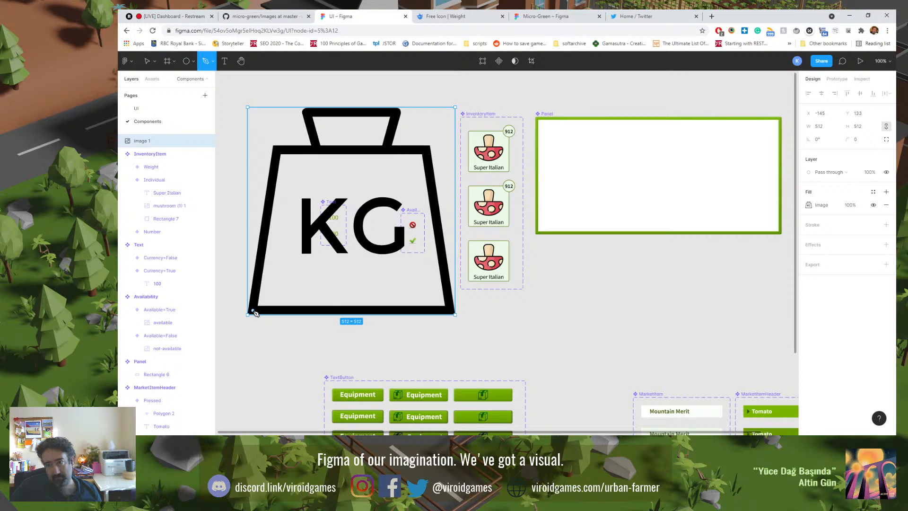
click(252, 310)
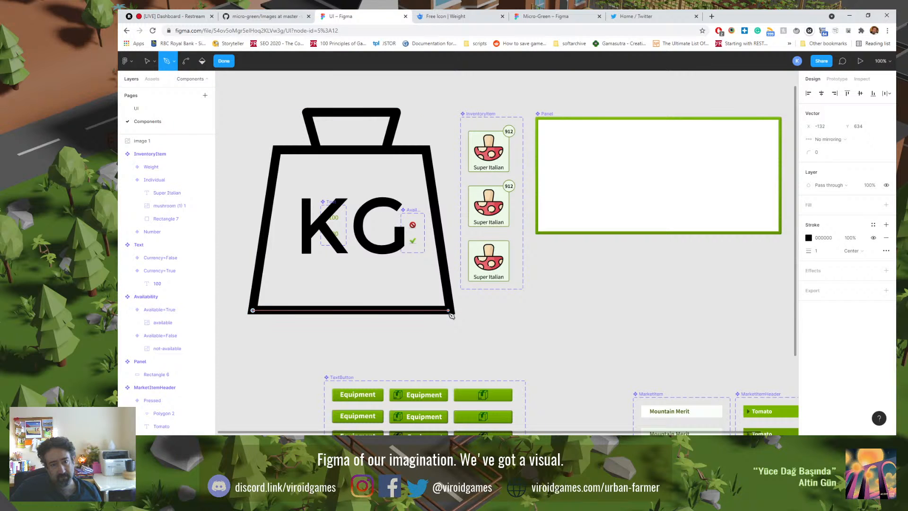
click(449, 311)
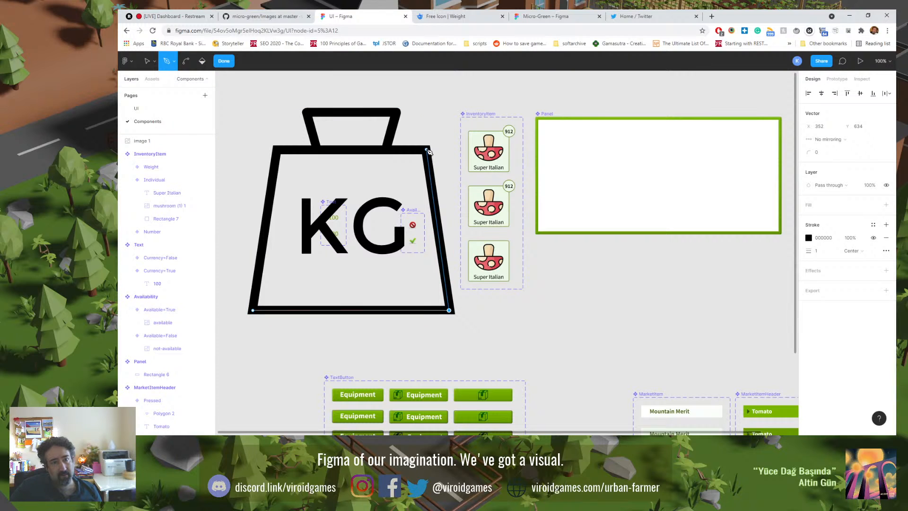
click(426, 150)
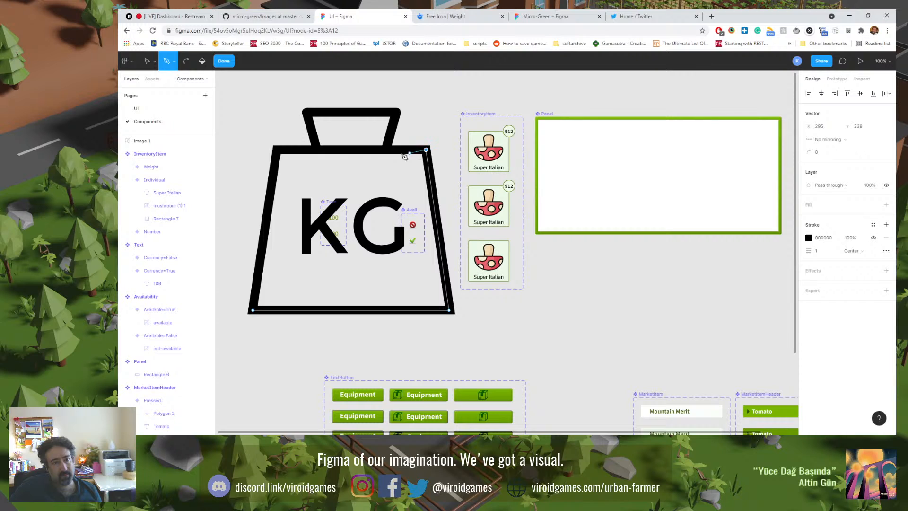
click(276, 151)
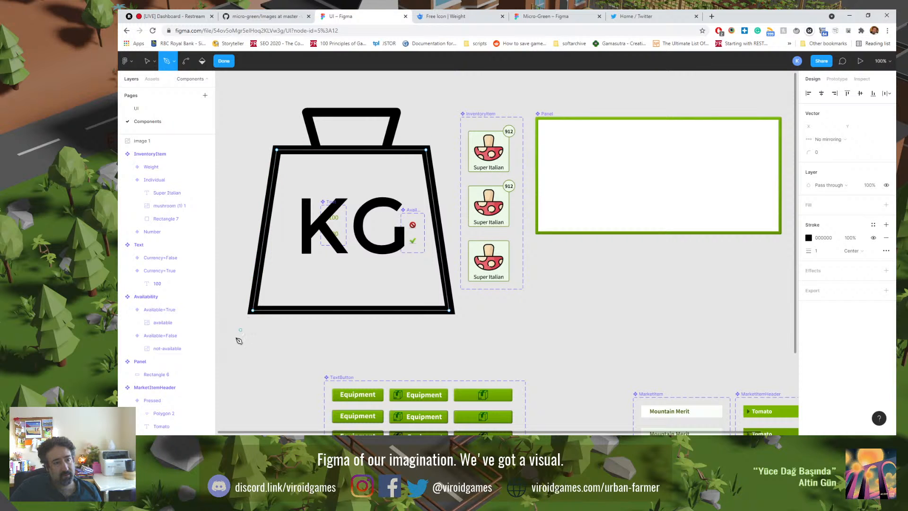
Step: Try reshaping the traced outline's slanted left edge and shifting the KG image, and undo each change
click(147, 61)
drag(271, 194, 284, 245)
key(ctrl+z)
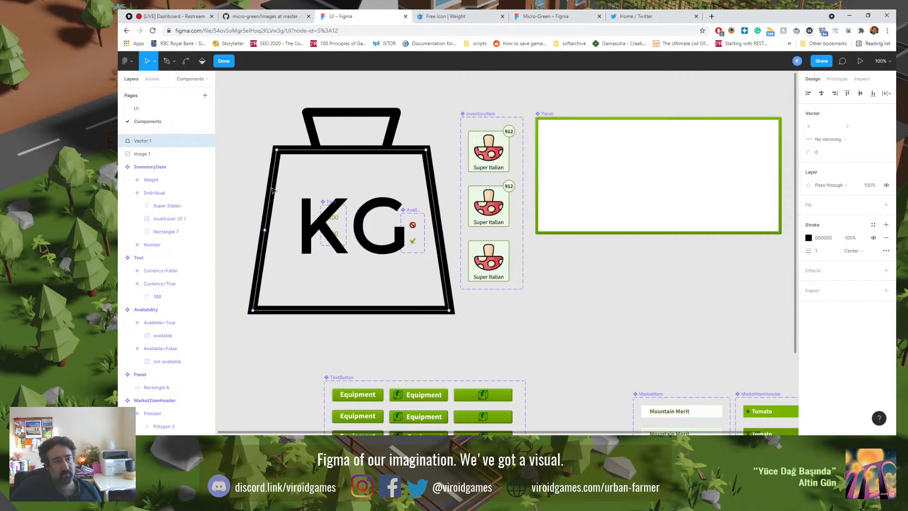
drag(271, 186, 289, 207)
key(ctrl+z)
double_click(254, 124)
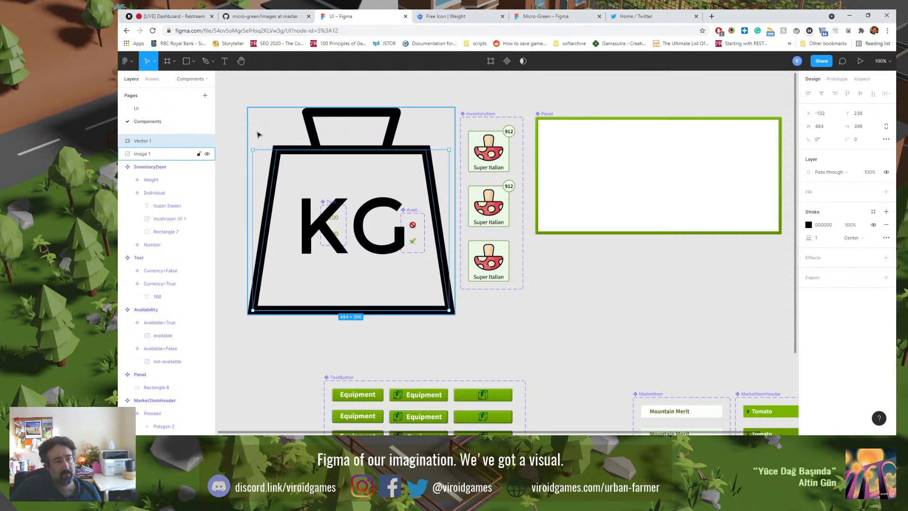
click(233, 132)
click(261, 162)
drag(271, 165, 303, 160)
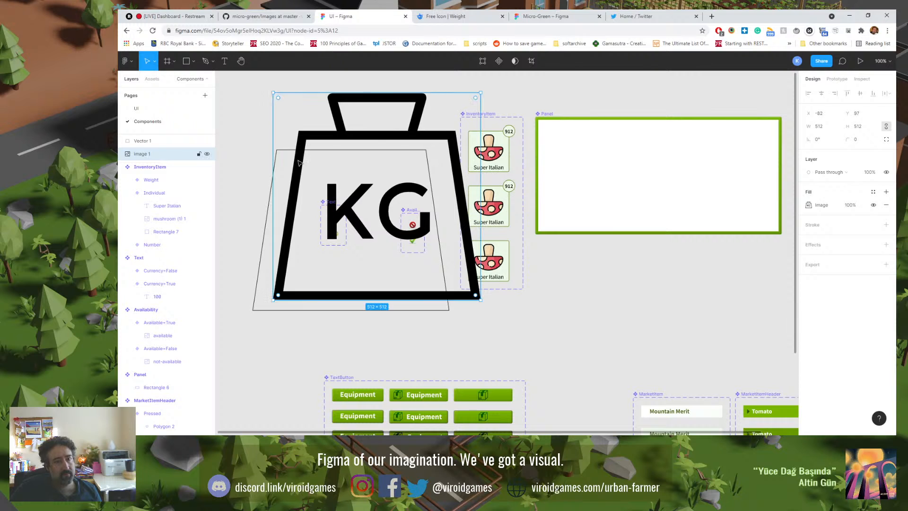
key(ctrl+z)
Step: Set the traced outline's stroke thickness to 22 and its colour to red E91414
click(260, 278)
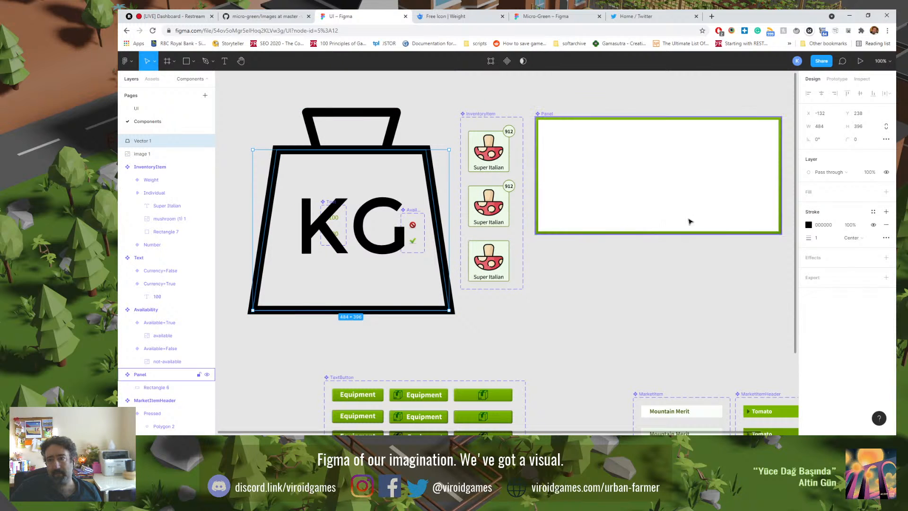
mouse_move(814, 240)
mouse_down()
mouse_move(844, 242)
mouse_move(834, 242)
mouse_up()
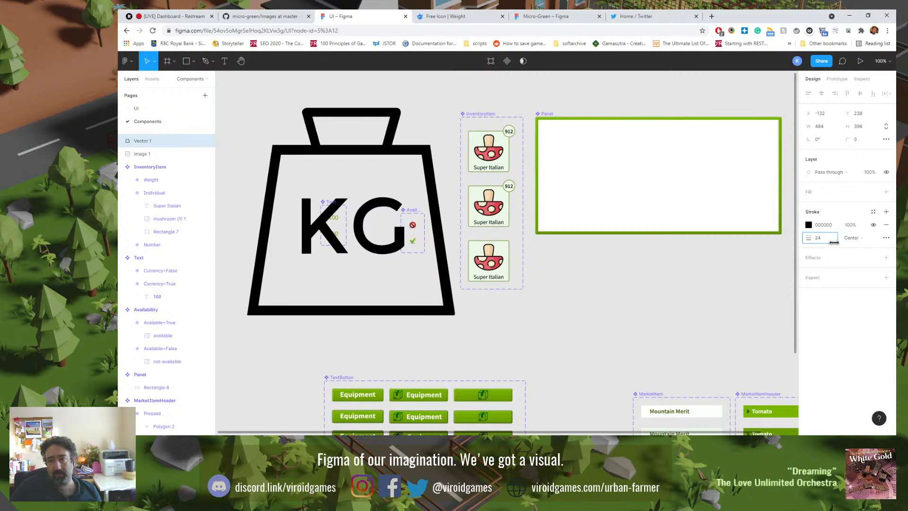
click(819, 240)
text(22)
key(Return)
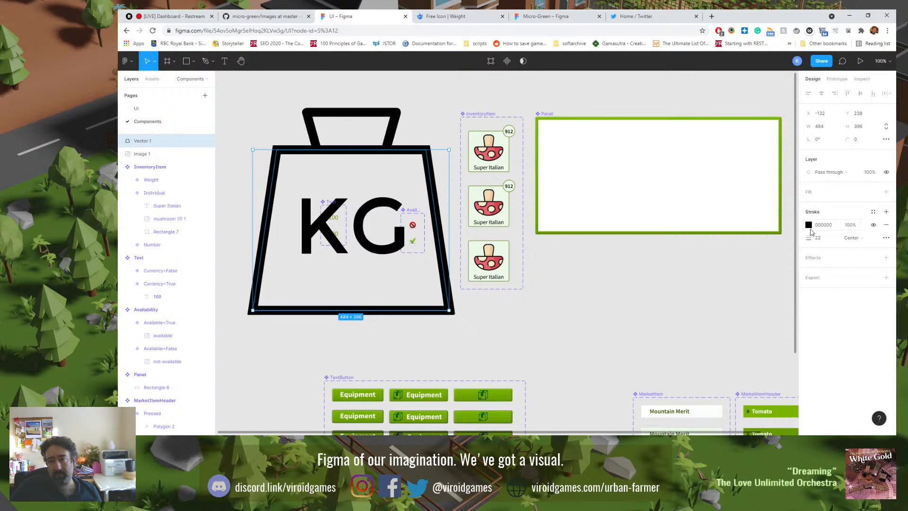
click(808, 225)
click(789, 241)
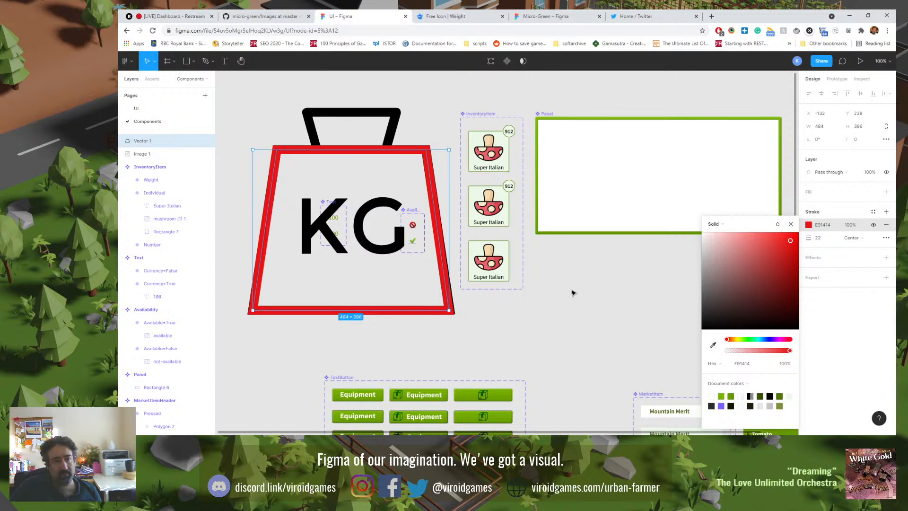
click(569, 310)
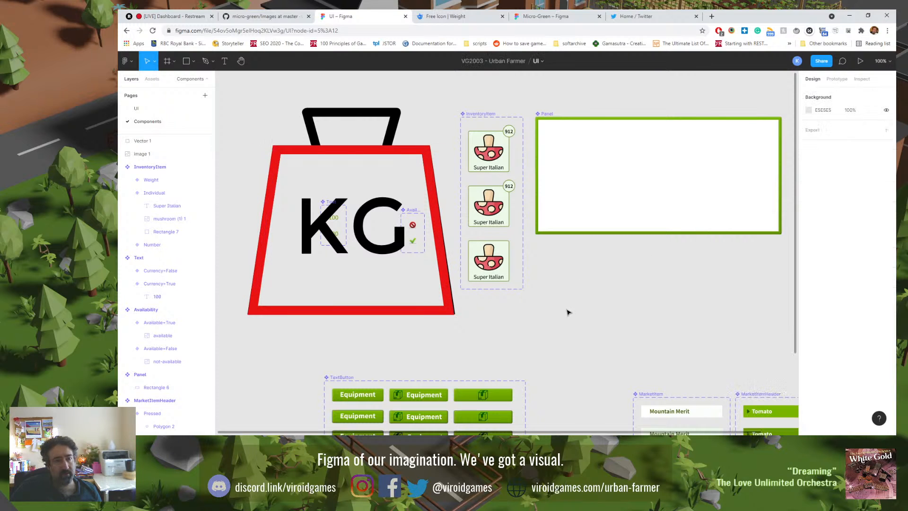
click(450, 309)
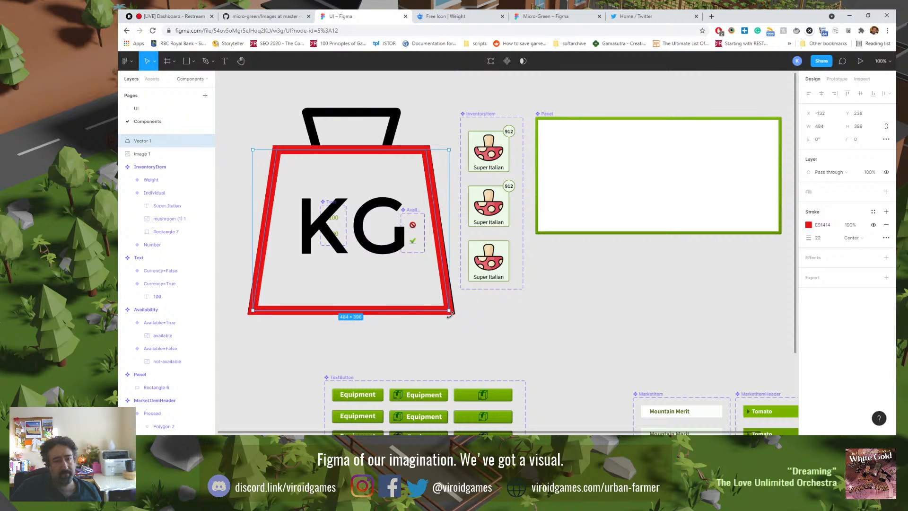
click(206, 63)
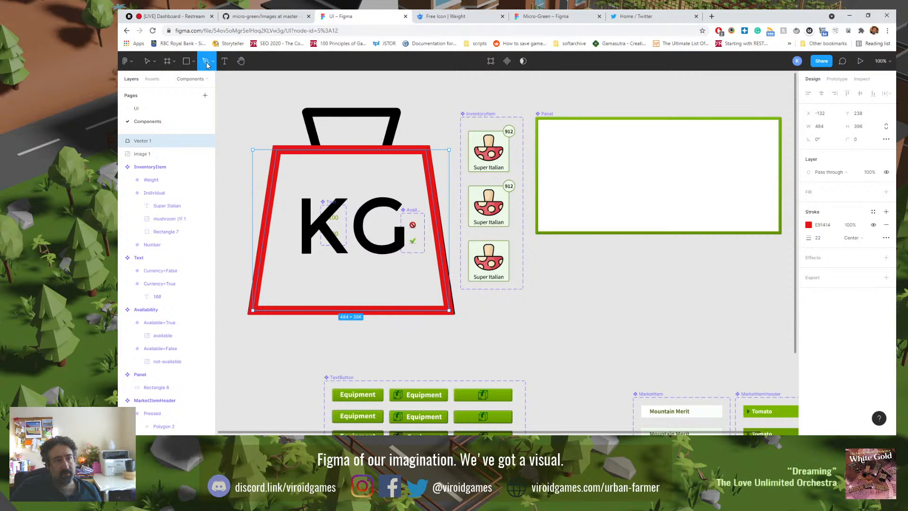
click(449, 311)
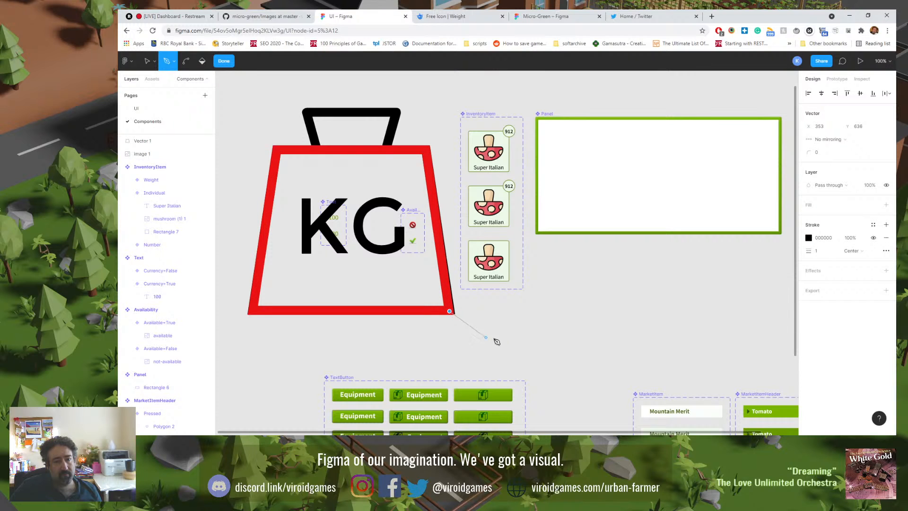
drag(515, 333, 537, 325)
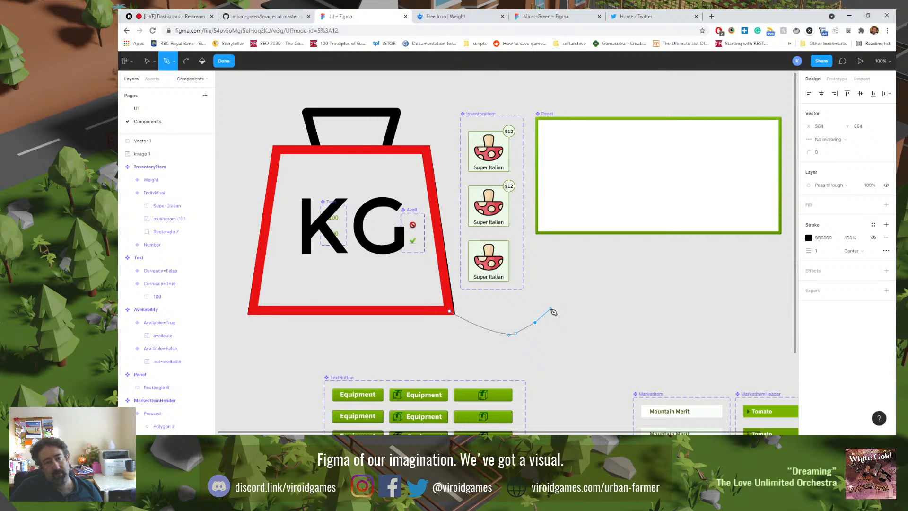
key(Escape)
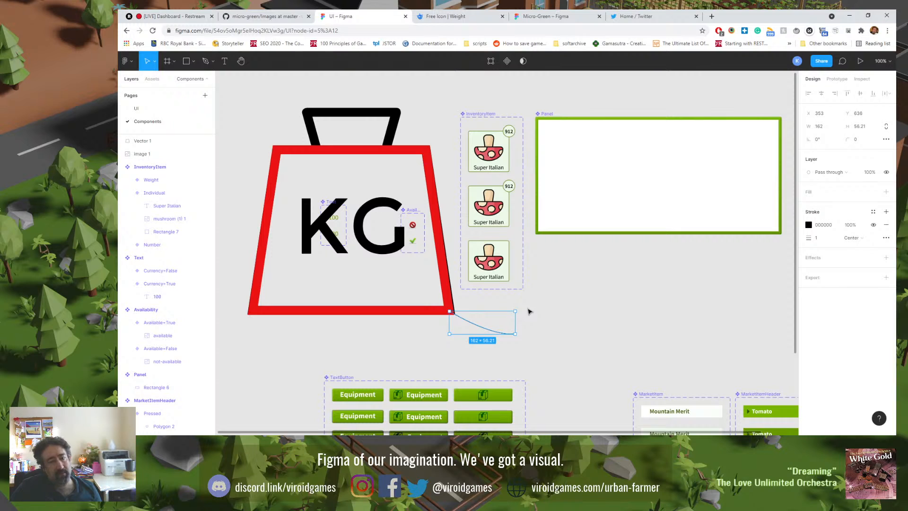
key(Delete)
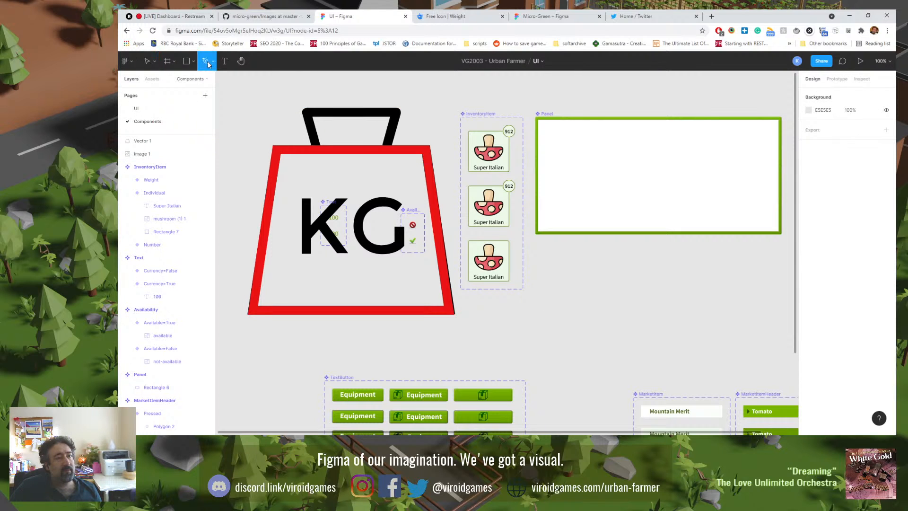
Step: Move the lower-right corner point of the red outline to X 355 so it covers the KG weight's edge
double_click(272, 213)
click(449, 310)
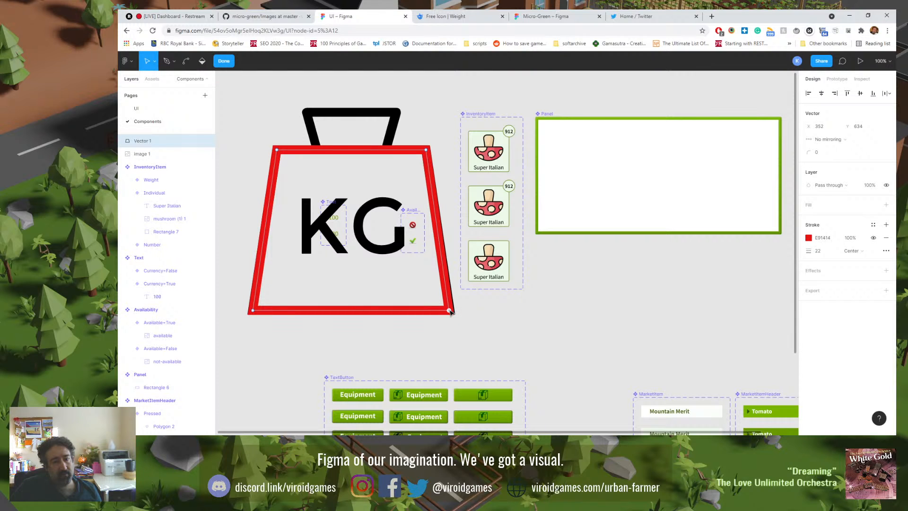
drag(452, 311, 451, 311)
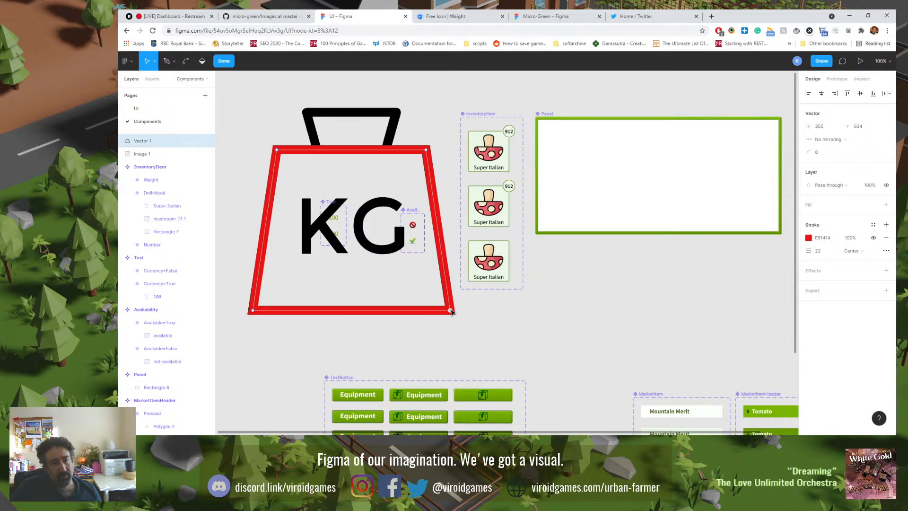
key(Escape)
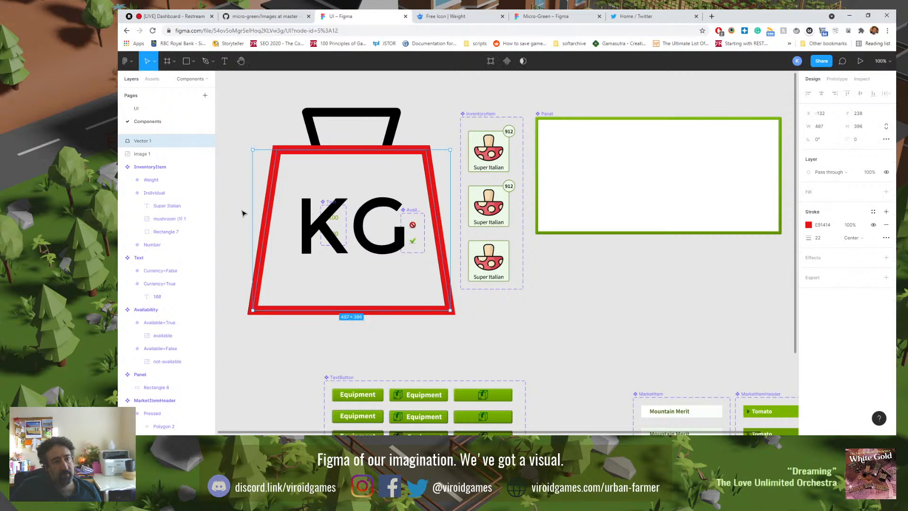
Step: Try a stroke thickness of 21 on the red outline, and return it to 22
click(820, 240)
text(21)
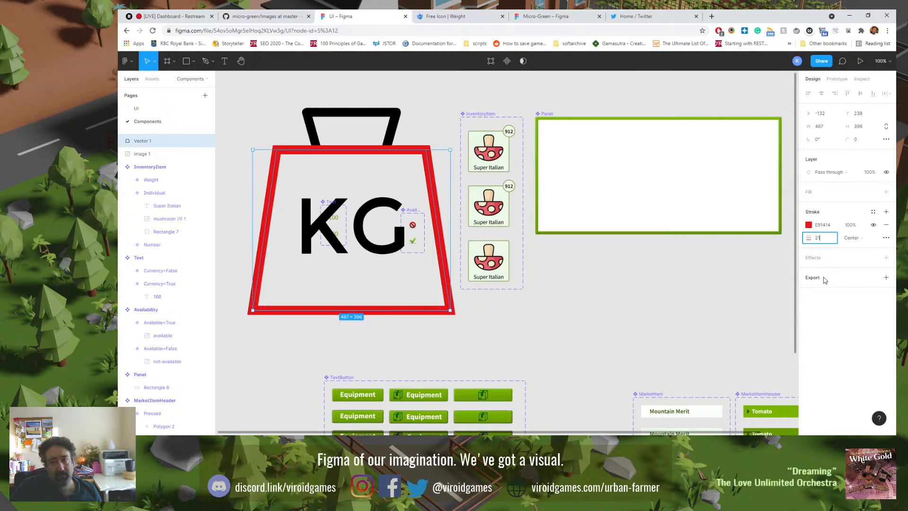
key(Tab)
click(819, 241)
text(22)
key(Tab)
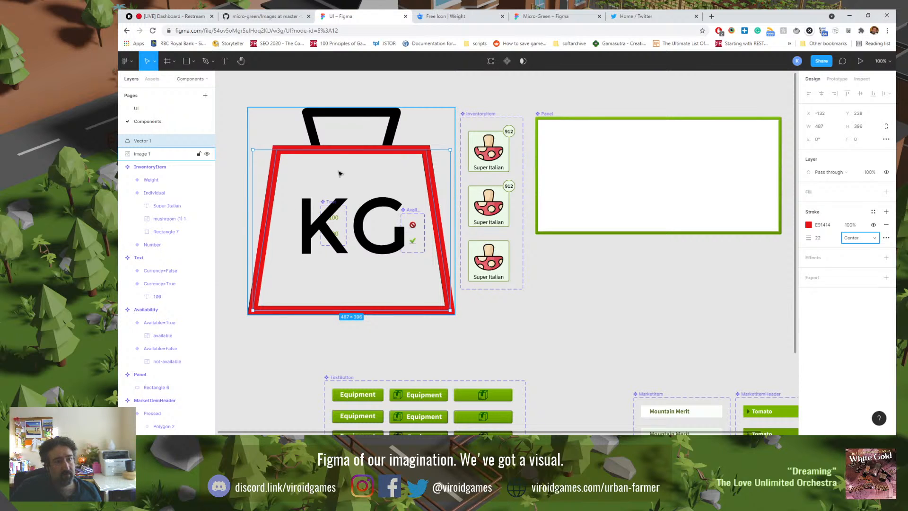
Step: Try moving the red outline up over the weight's handle, and undo the move
click(285, 116)
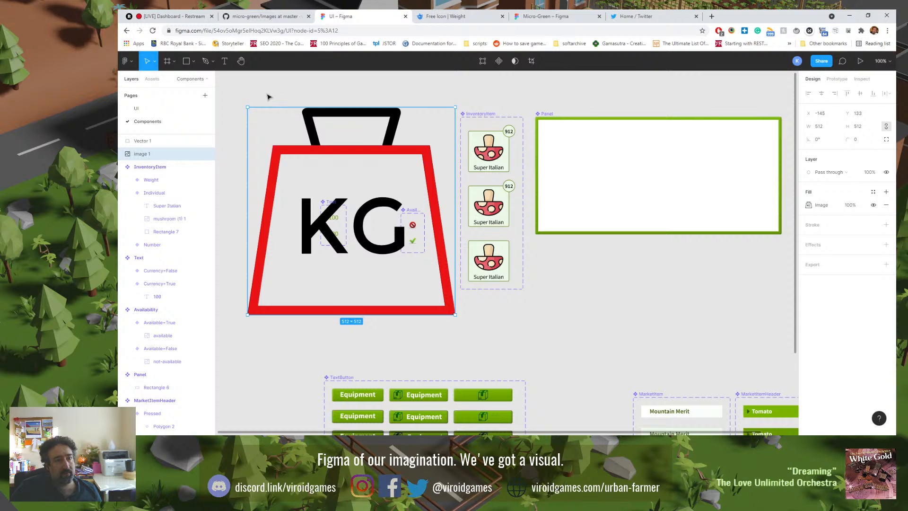
click(268, 97)
click(298, 152)
drag(298, 152, 293, 114)
key(ctrl+z)
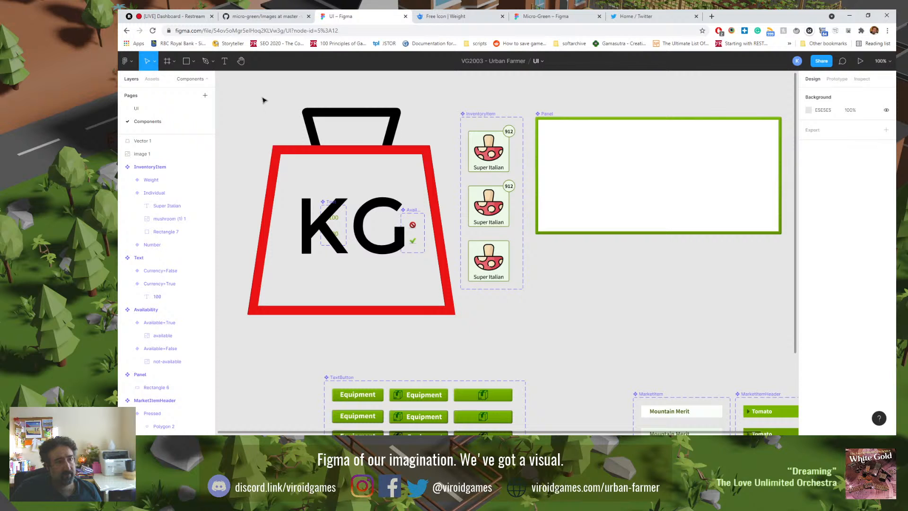
Step: Duplicate the red outline and raise the copy to Y 145, level with the top of the weight's handle
click(272, 171)
key(ctrl+d)
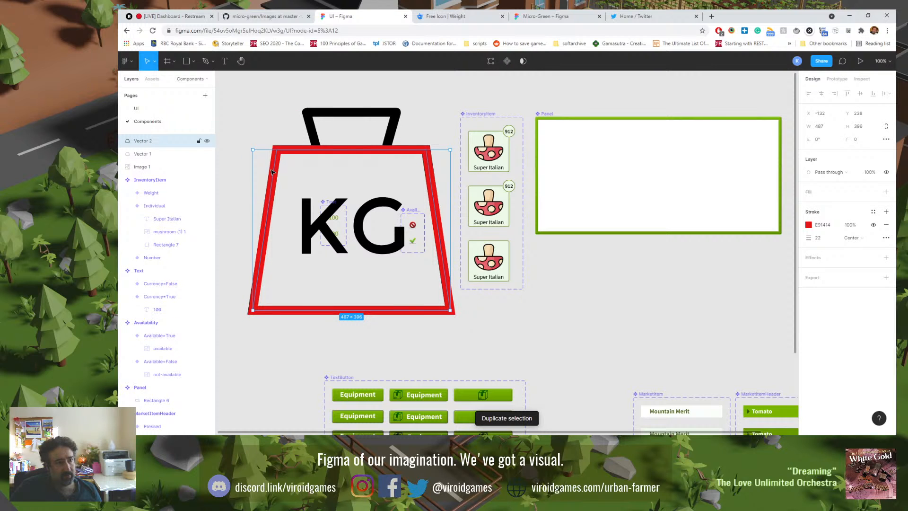
drag(277, 180, 278, 144)
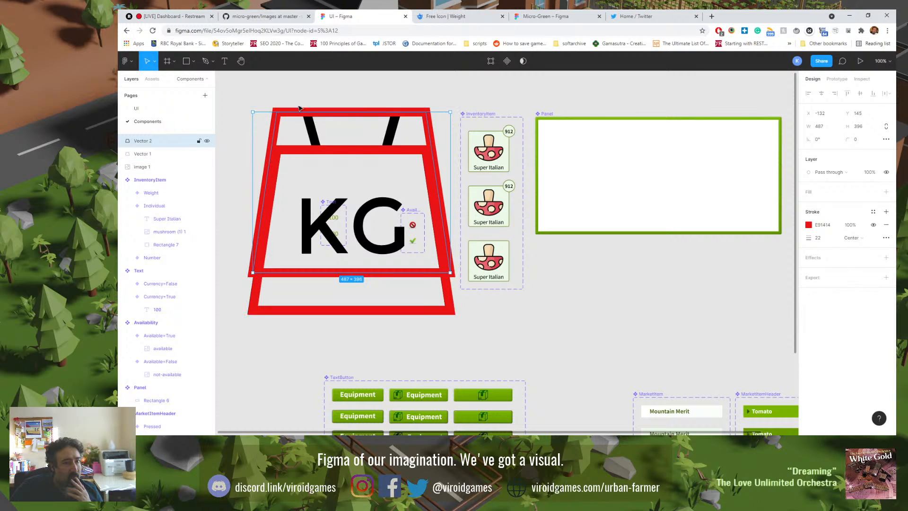
Step: Move the duplicated outline's upper corner points inward to X 221 and X 2 at Y 145, over the weight's handle
double_click(428, 127)
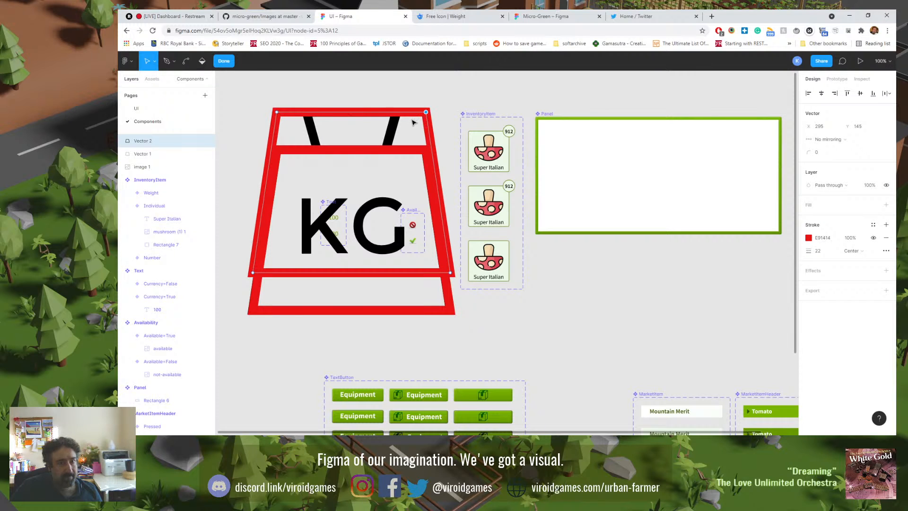
drag(426, 112, 397, 113)
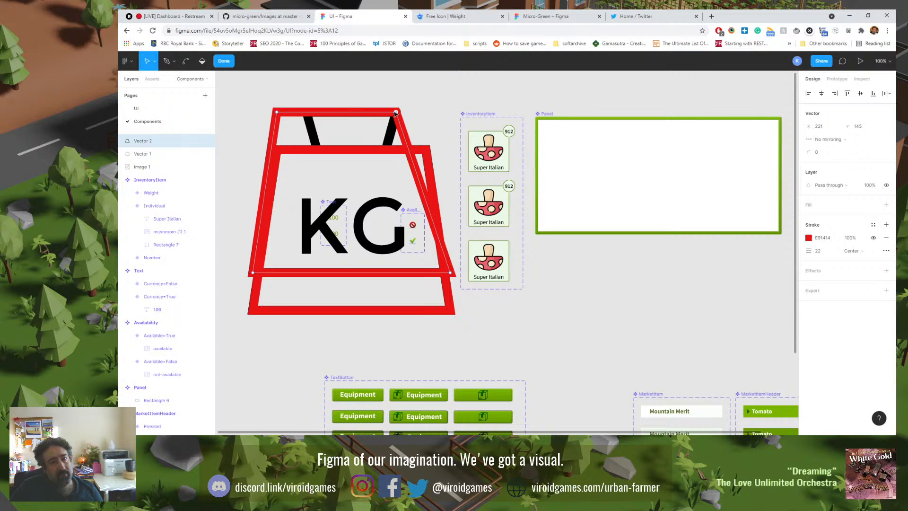
drag(279, 113, 308, 116)
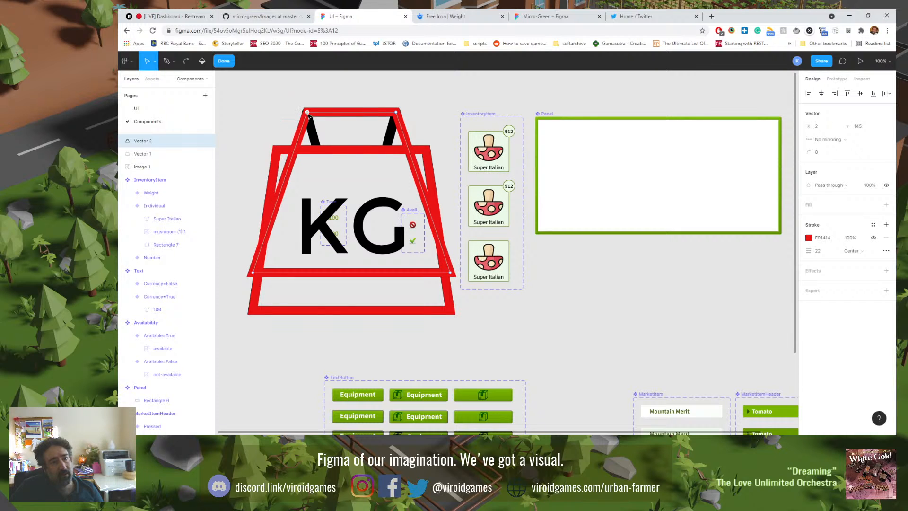
Step: Try moving both lower corner points of the copy up together to Y 240, and undo the move
click(253, 273)
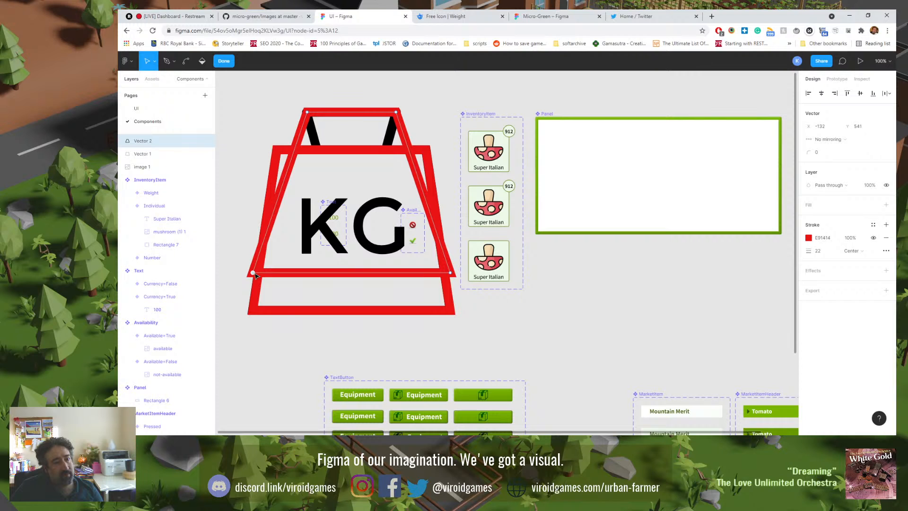
shift+click(450, 273)
drag(452, 274, 437, 152)
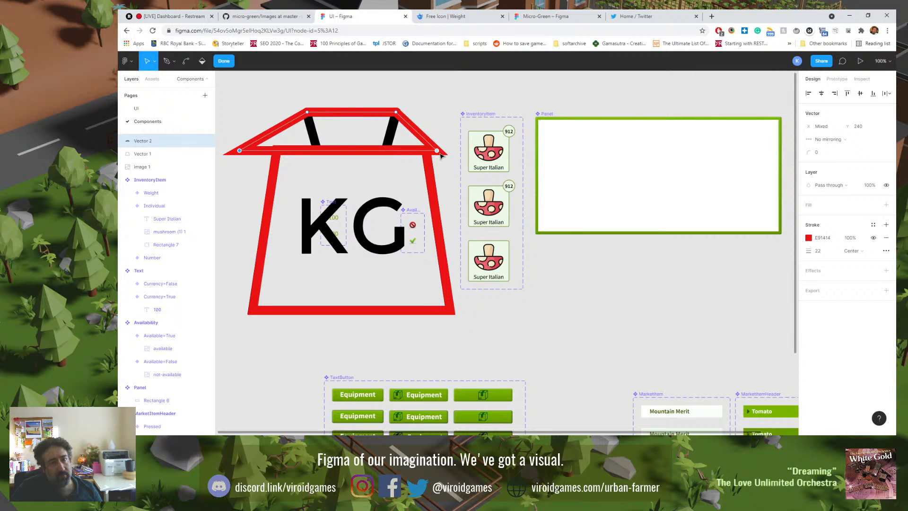
key(ctrl+z)
Step: Place the copy's lower corner points at X 196 and X 27, Y 238, to match the base of the weight's handle
drag(450, 148, 386, 150)
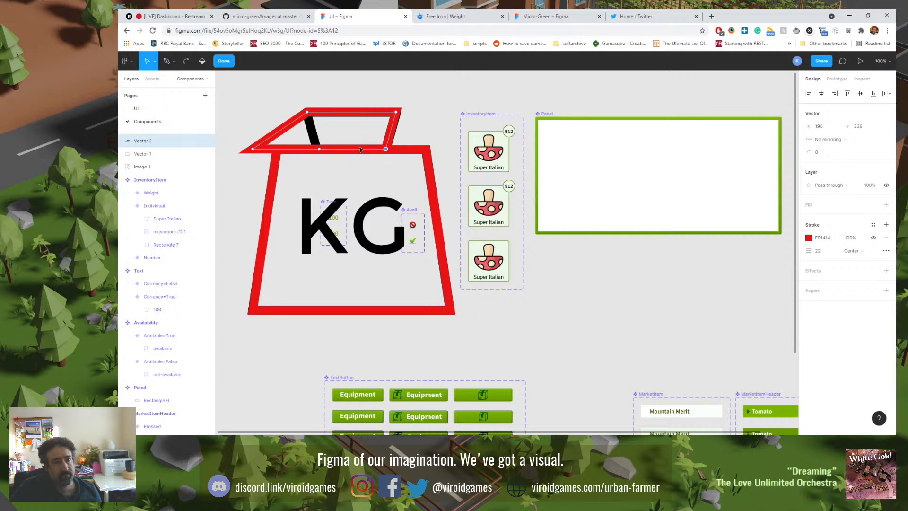
click(253, 149)
key(Escape)
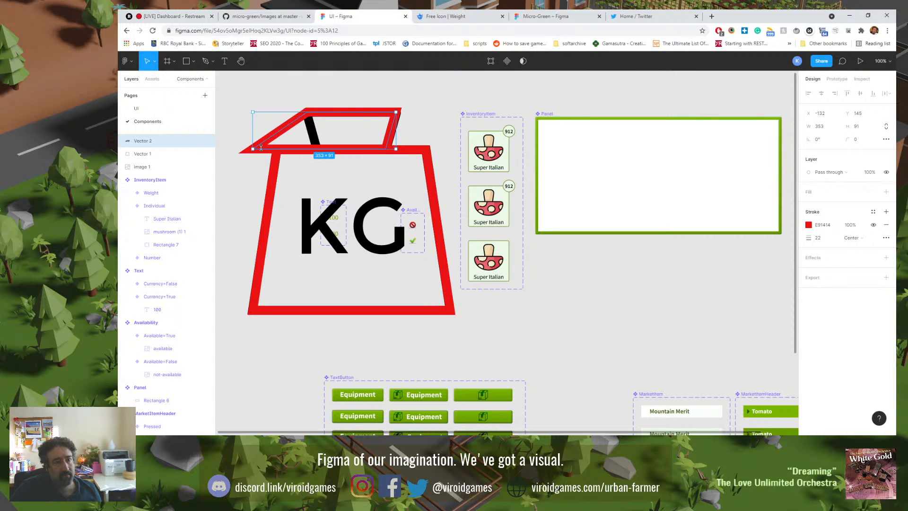
double_click(274, 139)
drag(253, 148, 319, 154)
Step: Try a Round stroke cap on the handle outline, and return the cap to None
scroll(320, 154, up, 5)
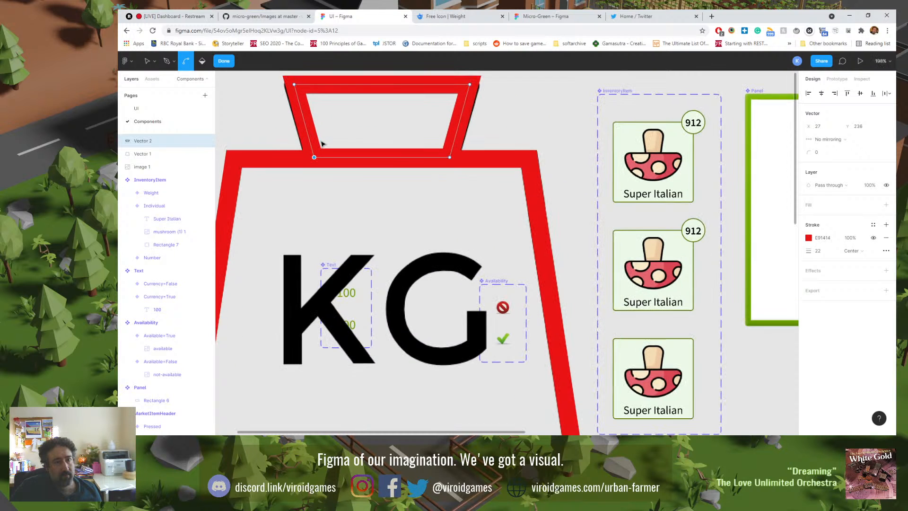
drag(355, 123, 383, 282)
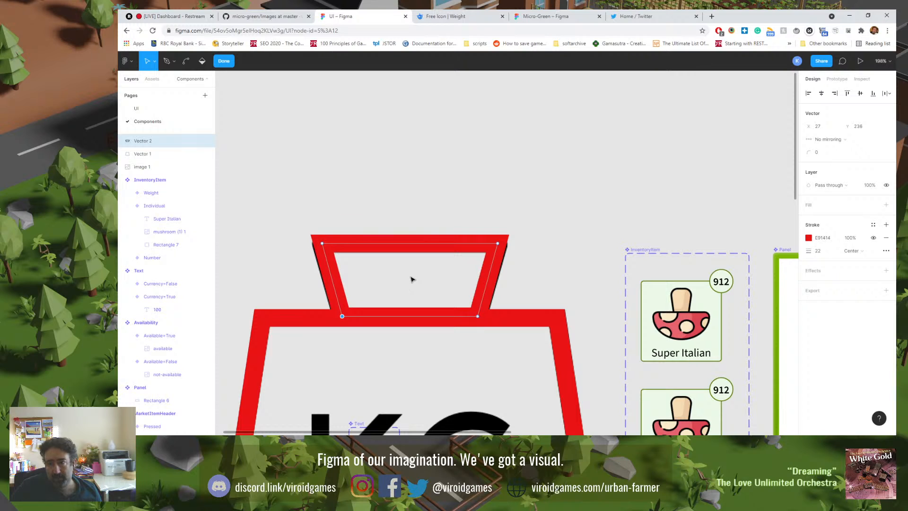
click(886, 251)
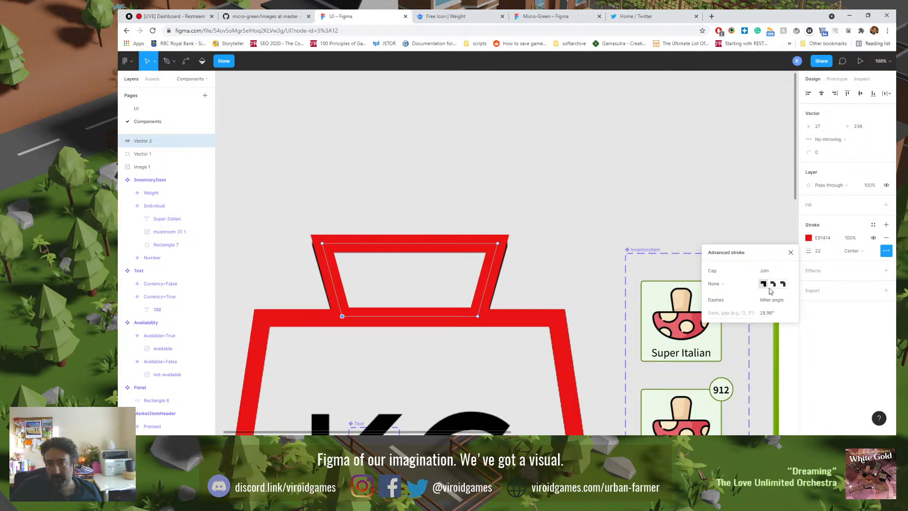
click(731, 286)
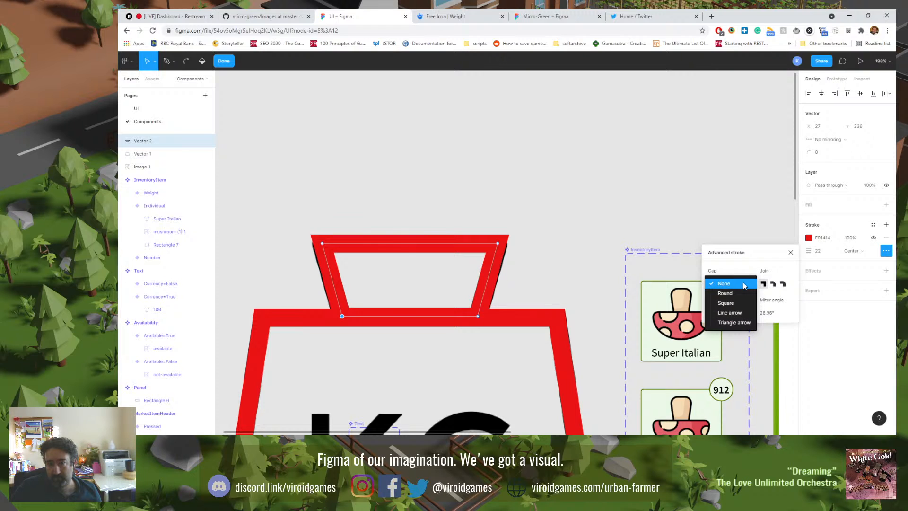
click(740, 294)
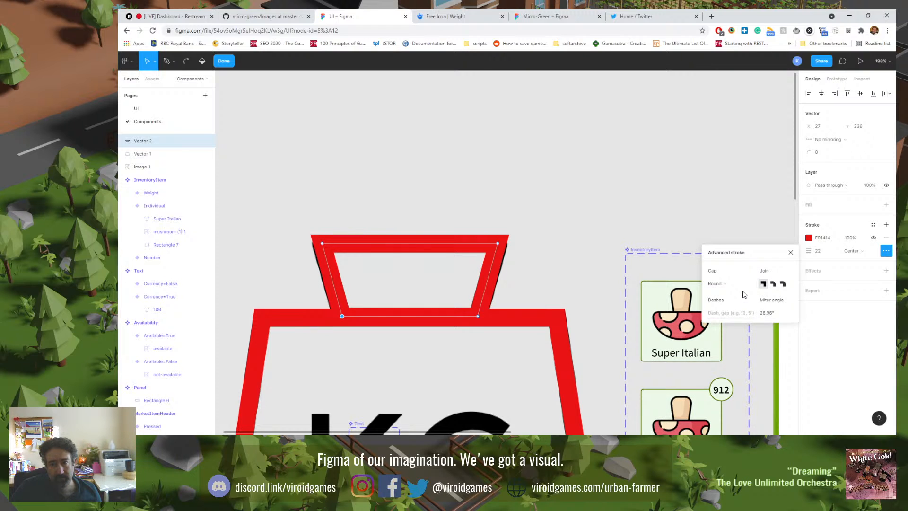
click(740, 286)
click(739, 275)
Step: Try the miter, bevel and round corner joins on the handle outline with Round and Square stroke caps
click(783, 285)
click(745, 286)
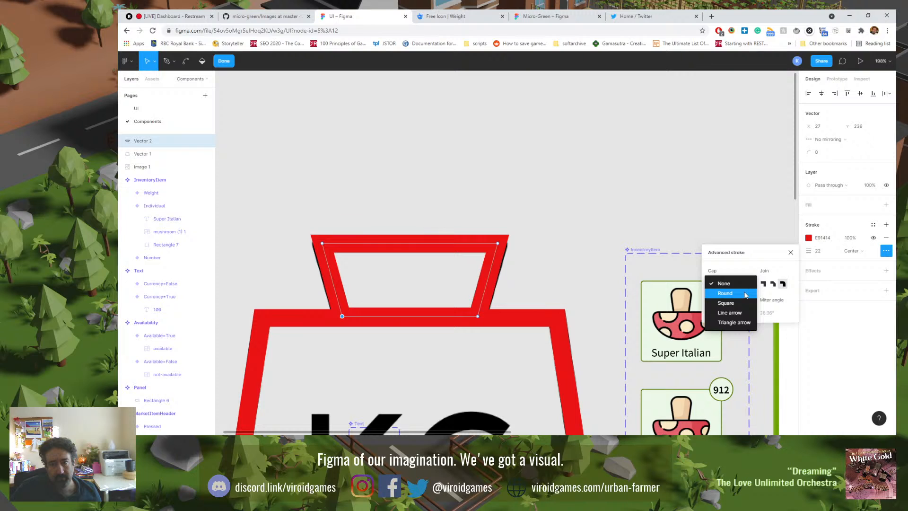
click(746, 294)
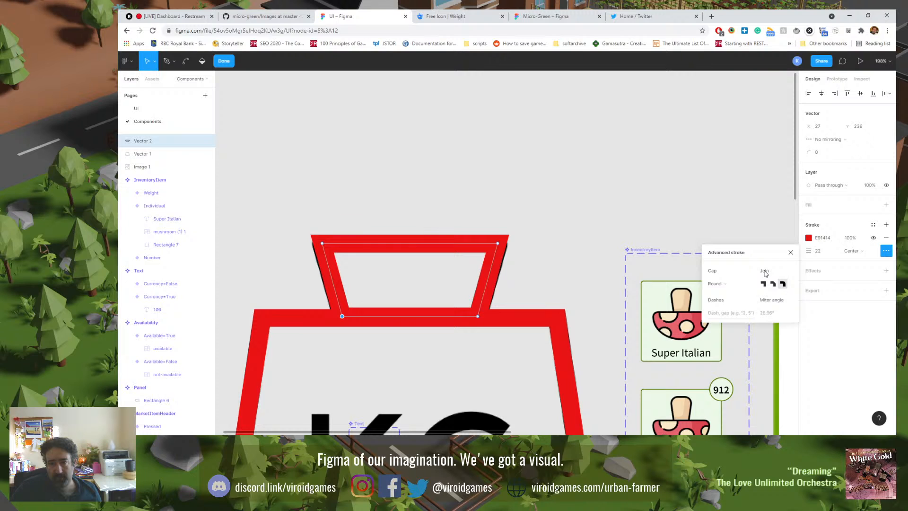
click(762, 284)
click(772, 284)
click(782, 284)
click(720, 286)
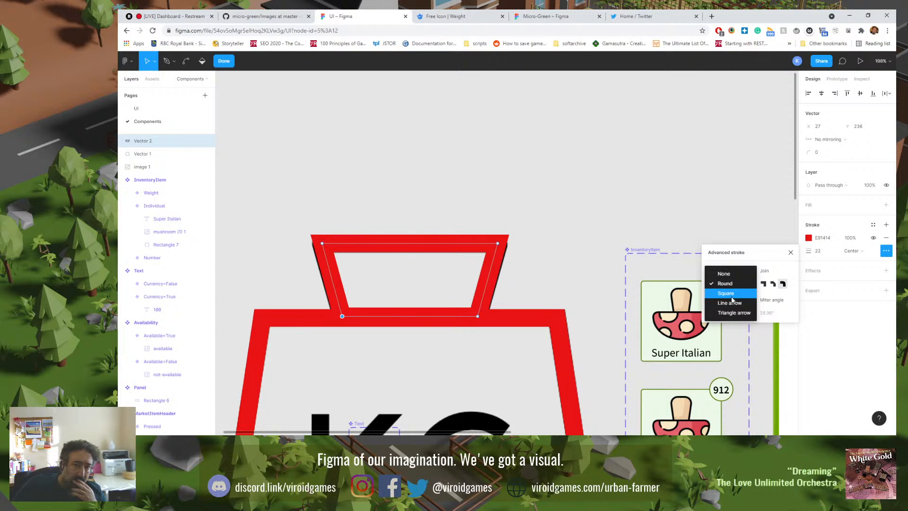
click(732, 293)
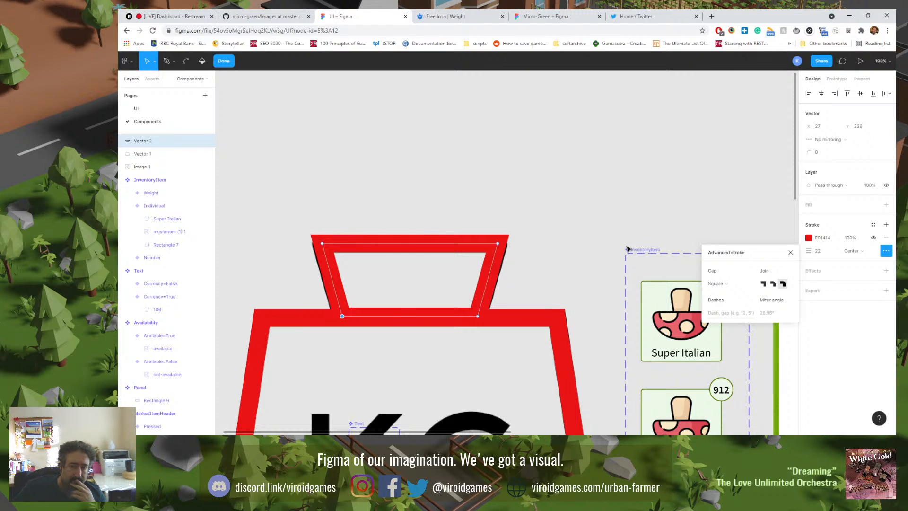
Step: Try aligning the handle outline's stroke to Inside
click(835, 380)
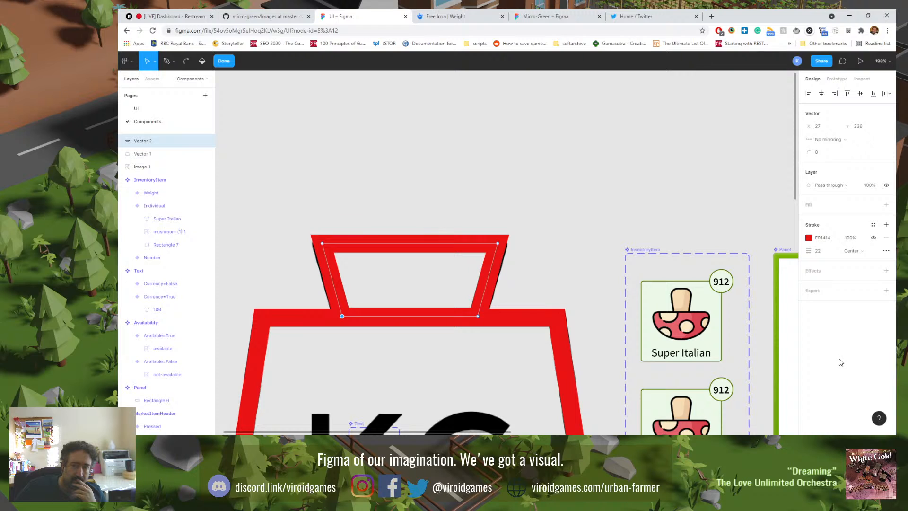
click(886, 251)
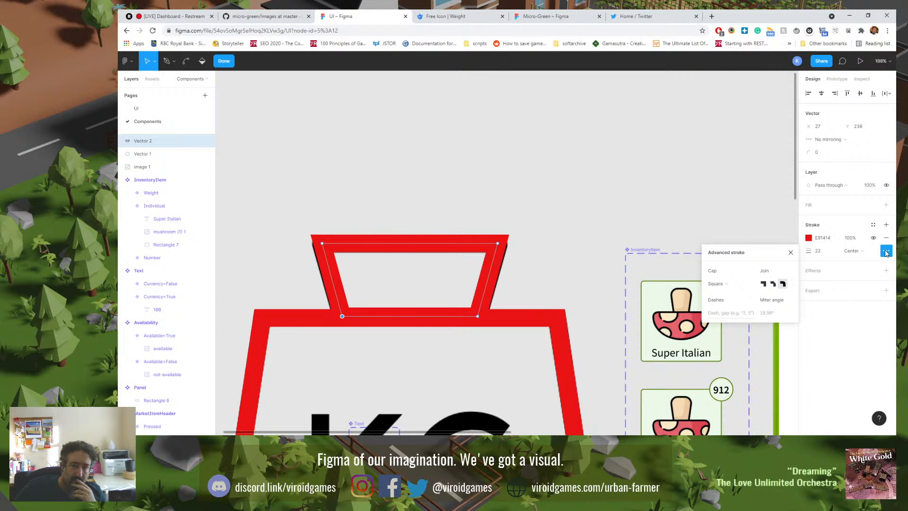
click(870, 338)
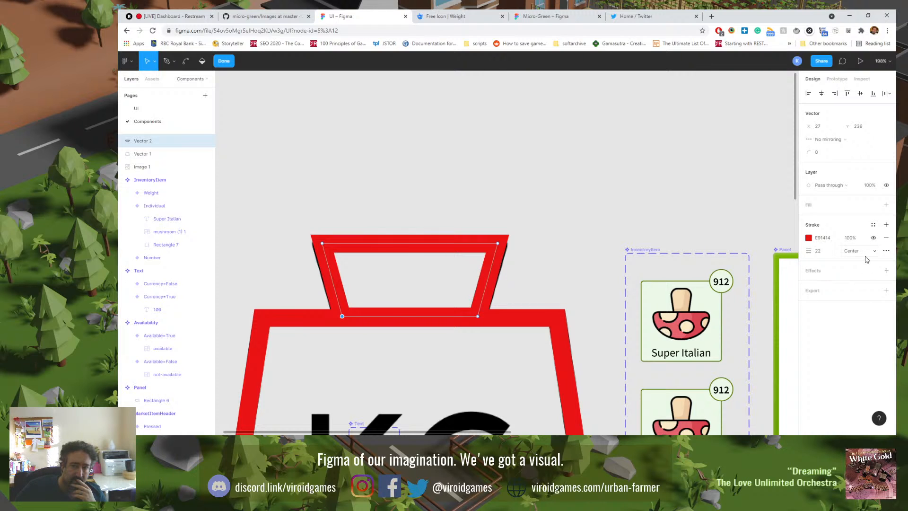
click(858, 251)
click(866, 261)
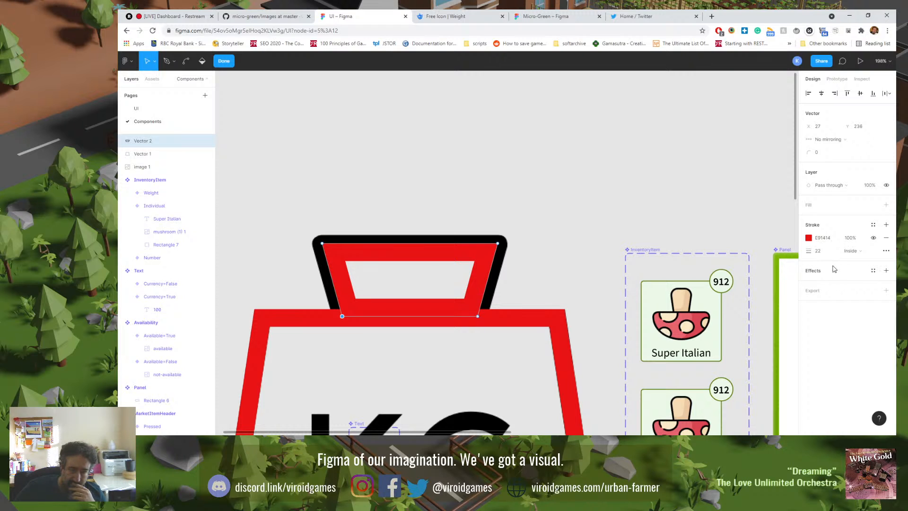
Step: Set the inside-aligned handle stroke's cap to None and its corner join to miter, and finish editing the vector
click(886, 251)
click(762, 285)
click(780, 287)
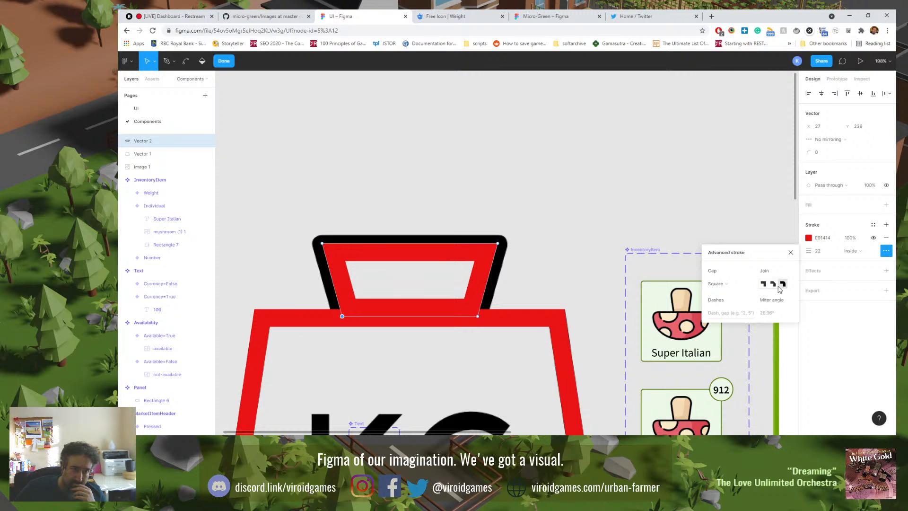
click(748, 314)
click(764, 302)
click(730, 288)
click(741, 268)
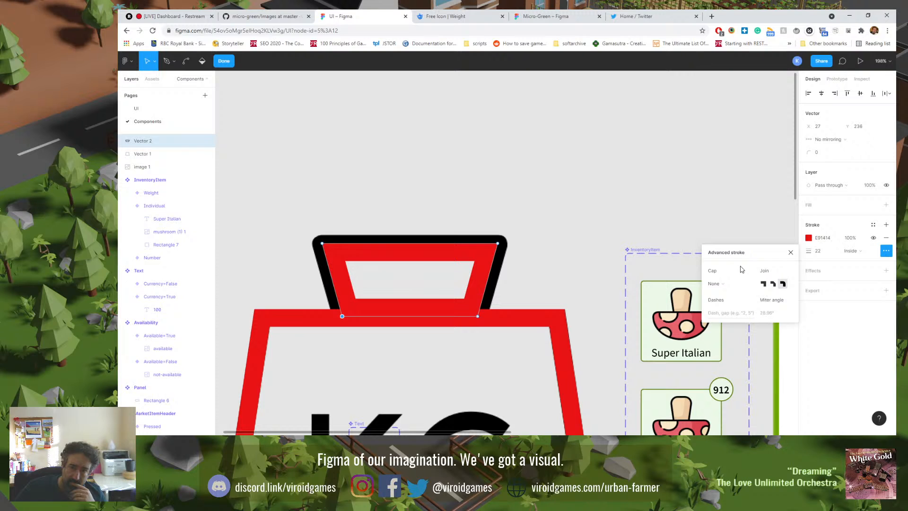
click(763, 284)
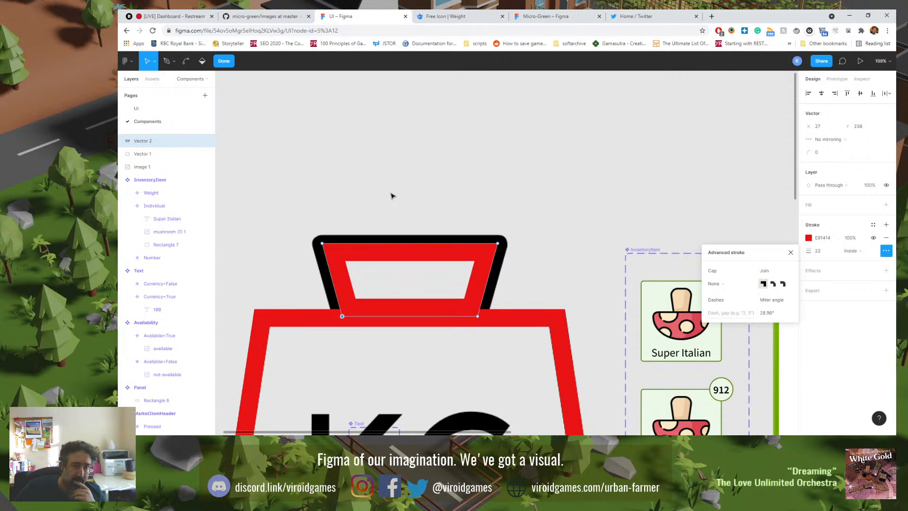
click(402, 248)
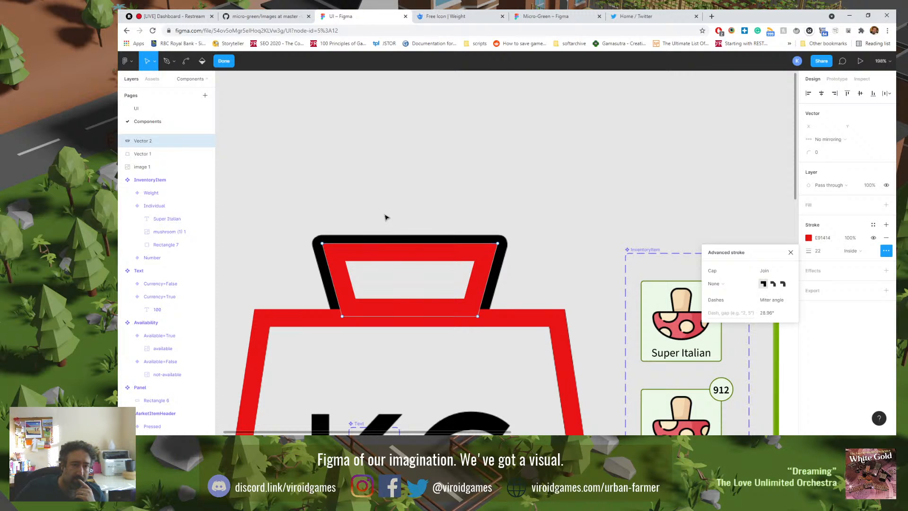
key(Escape)
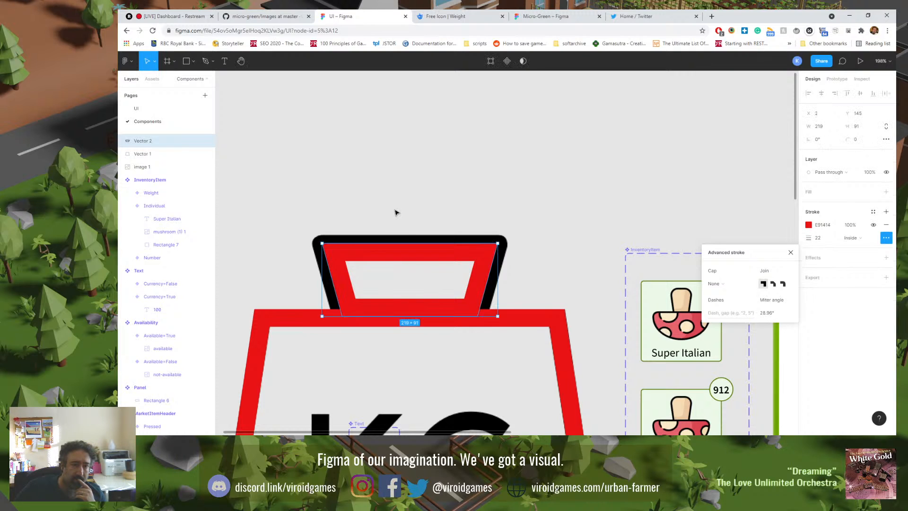
click(439, 220)
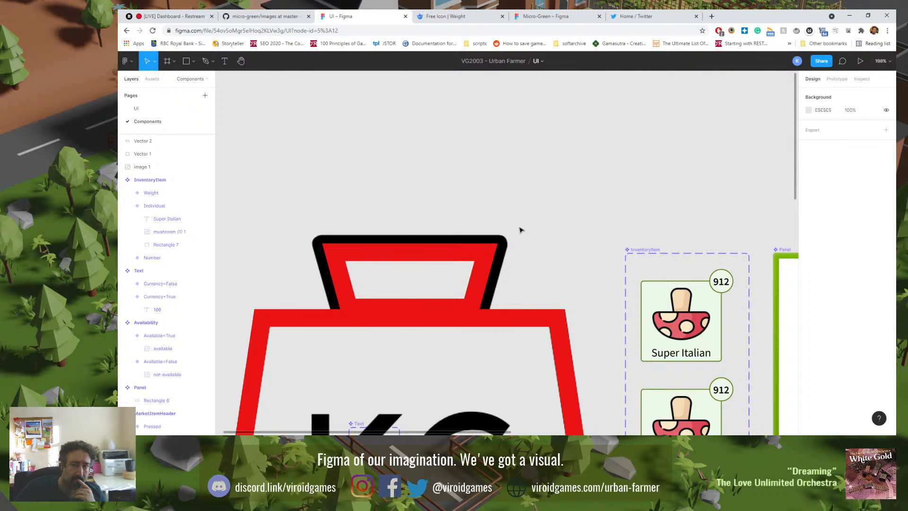
Step: Set the handle outline's stroke alignment to Center and its corner join to round
click(492, 246)
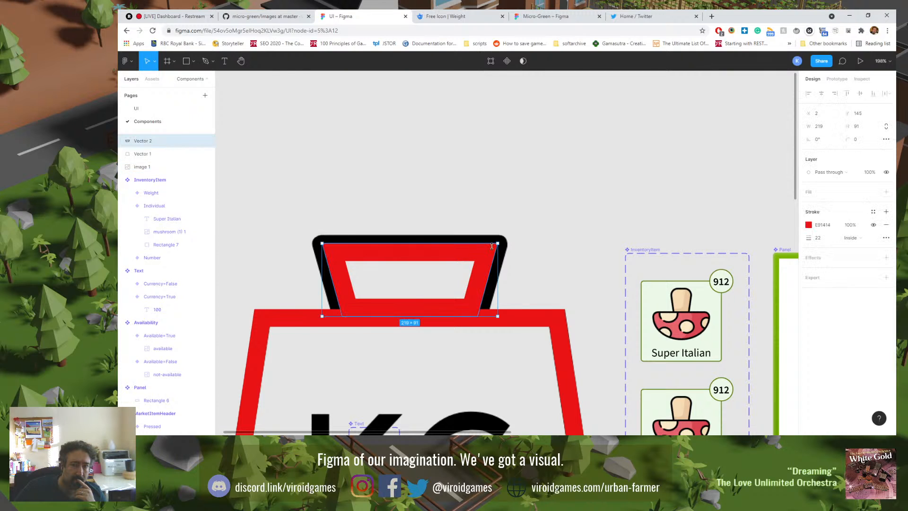
click(871, 239)
click(872, 242)
click(871, 240)
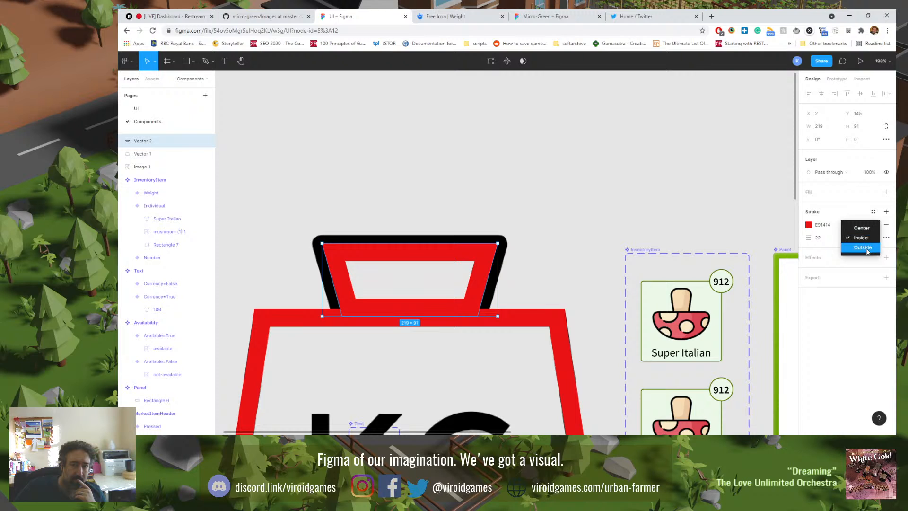
click(861, 228)
click(885, 237)
click(776, 272)
click(782, 271)
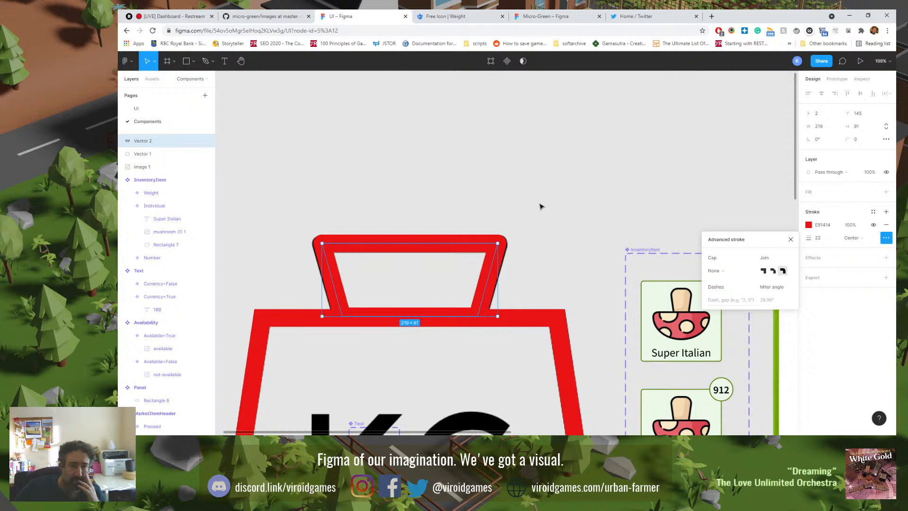
click(512, 213)
Step: Widen the handle outline by nudging its side points outward, with the upper corners at X 222 and X 0
double_click(498, 249)
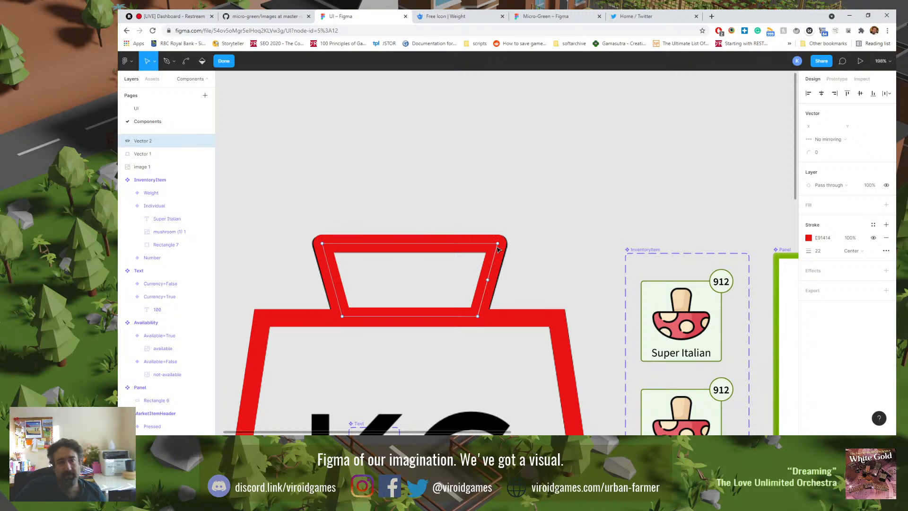
click(497, 244)
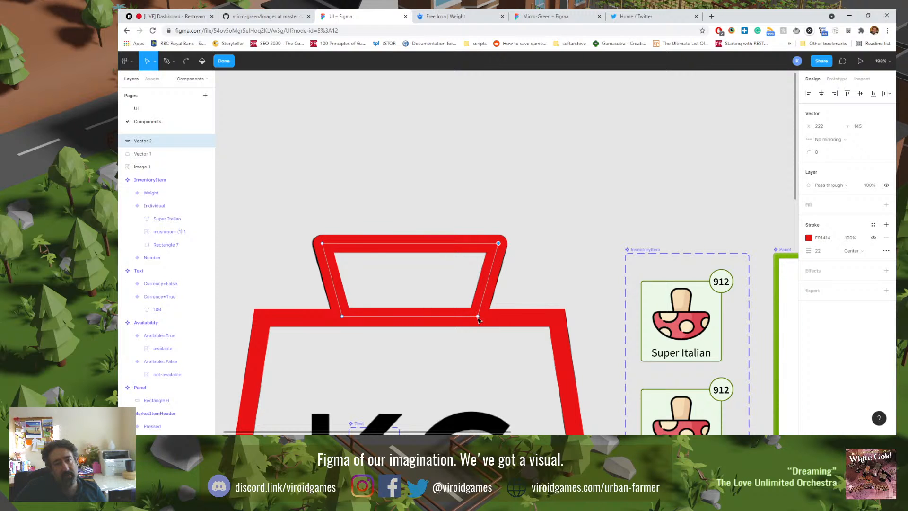
click(321, 243)
shift+click(341, 316)
key(Left)
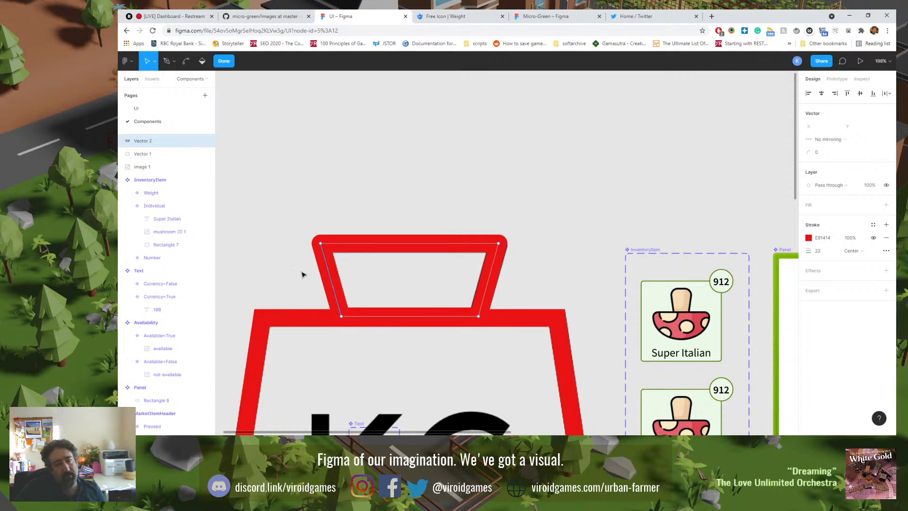
key(Escape)
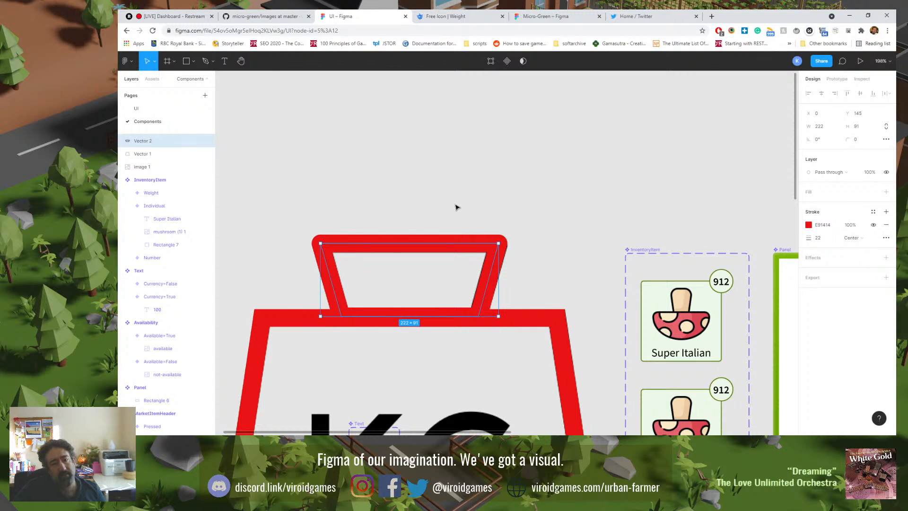
Step: Group the handle and body outlines and move the group to X -215, Y 254, off the KG image
shift+click(283, 320)
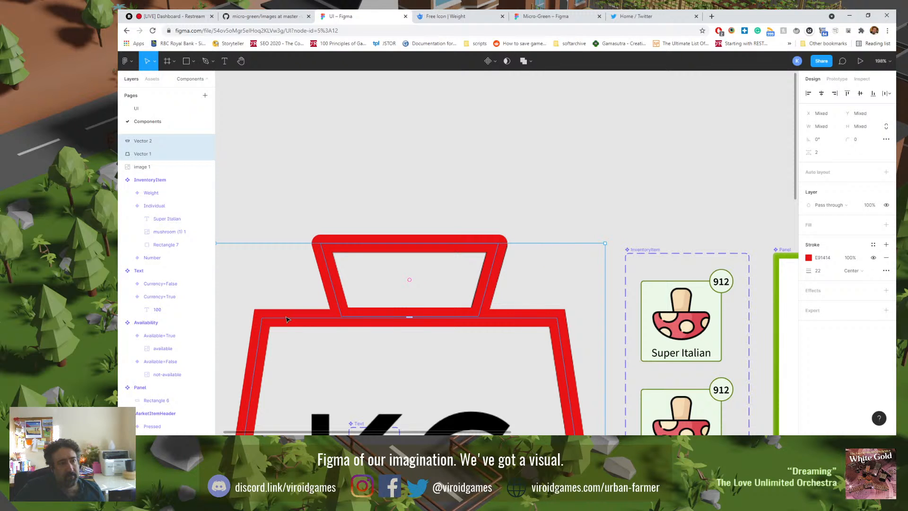
scroll(288, 316, down, 5)
scroll(377, 292, down, 5)
scroll(376, 289, down, 2)
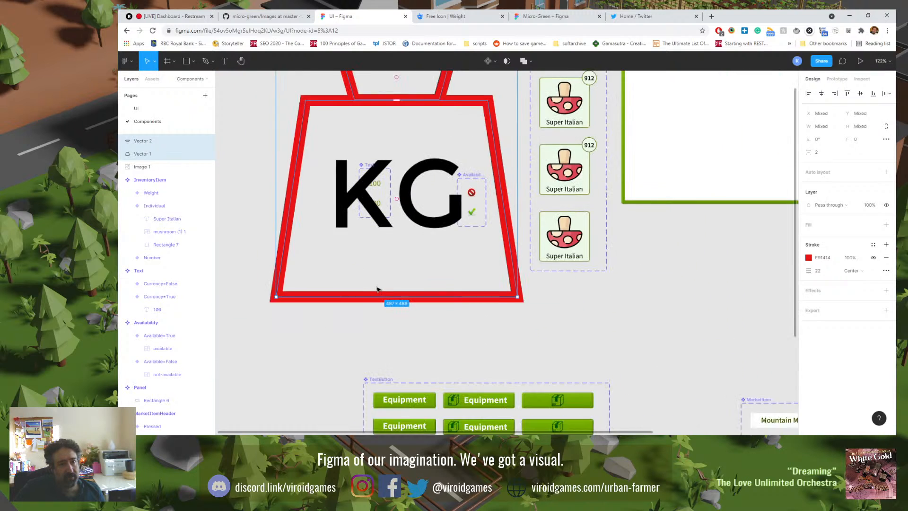
scroll(377, 289, down, 3)
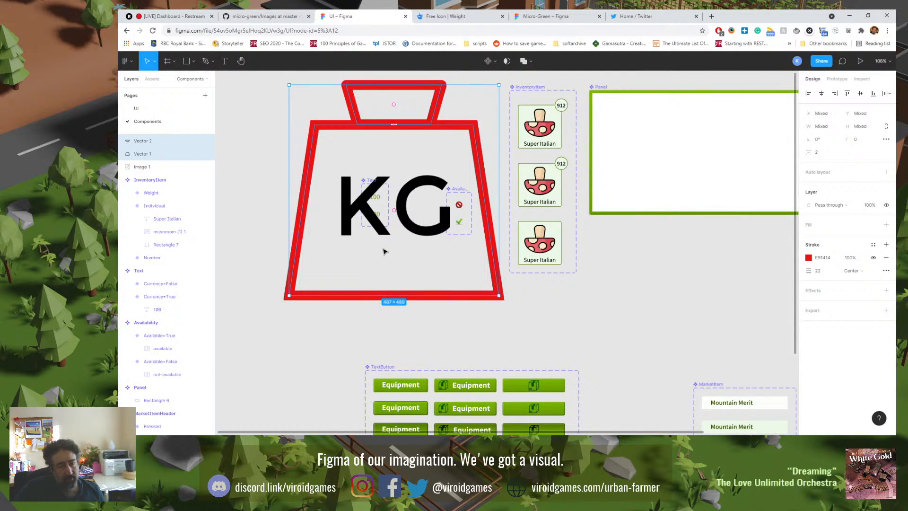
key(ctrl+g)
drag(358, 123, 322, 166)
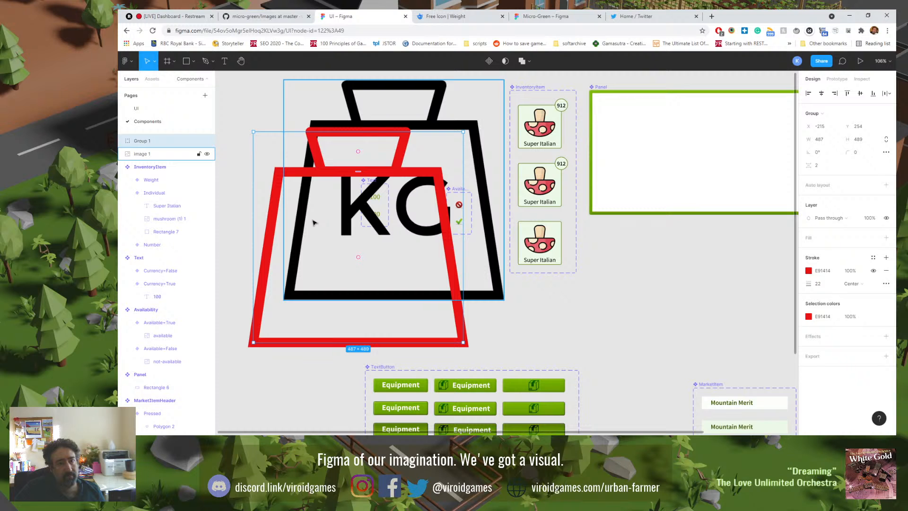
Step: Open the grouped handle outline for point editing and select its lower-left corner point
scroll(323, 183, up, 8)
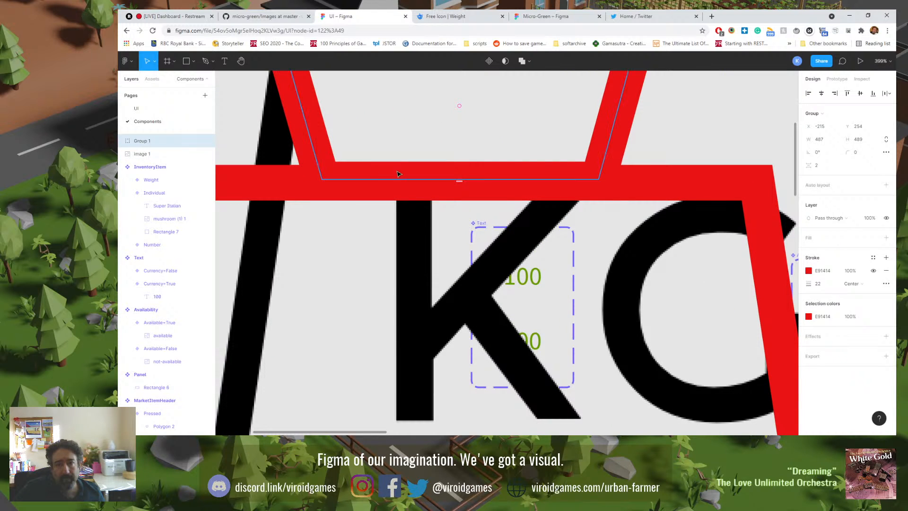
double_click(603, 143)
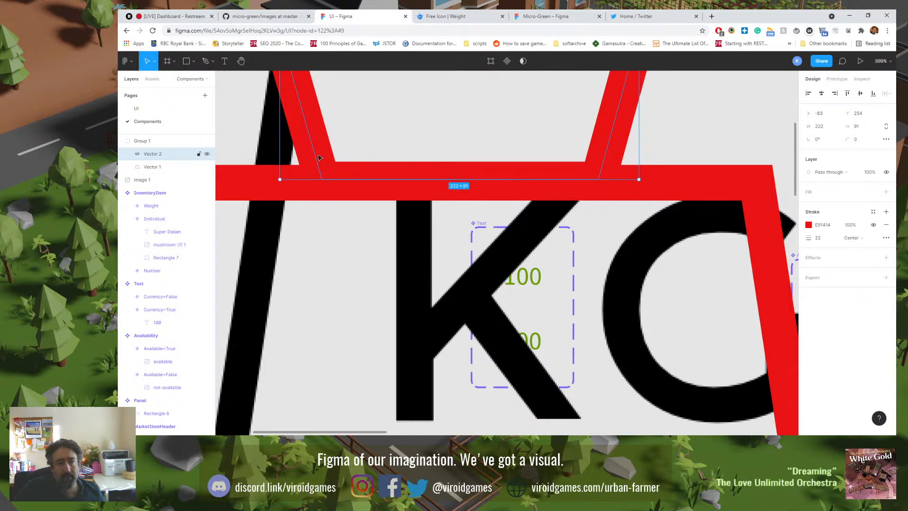
double_click(314, 159)
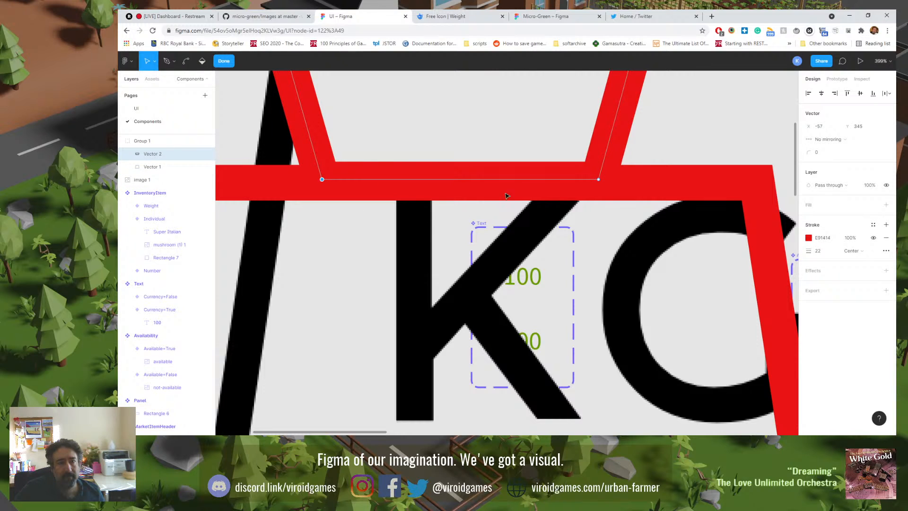
Step: Move both bottom corner points of the red handle outline down together to Y 347, onto the body's top bar
shift+click(598, 179)
drag(598, 179, 600, 185)
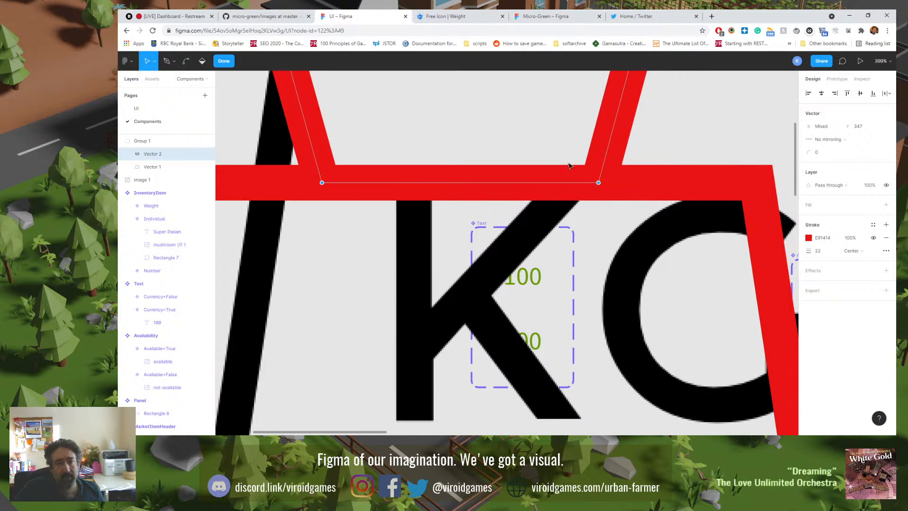
key(Escape)
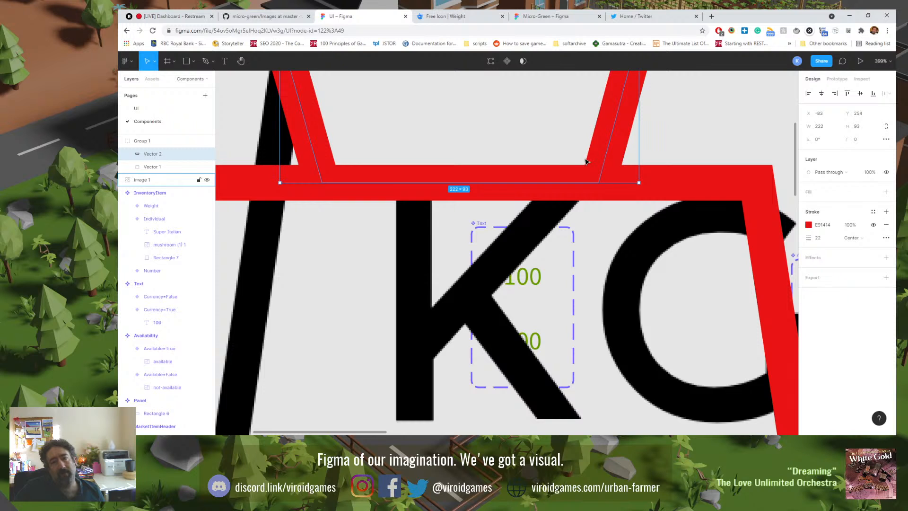
Step: Move the red weight outline group off the black KG image into the empty canvas area to its left
double_click(561, 146)
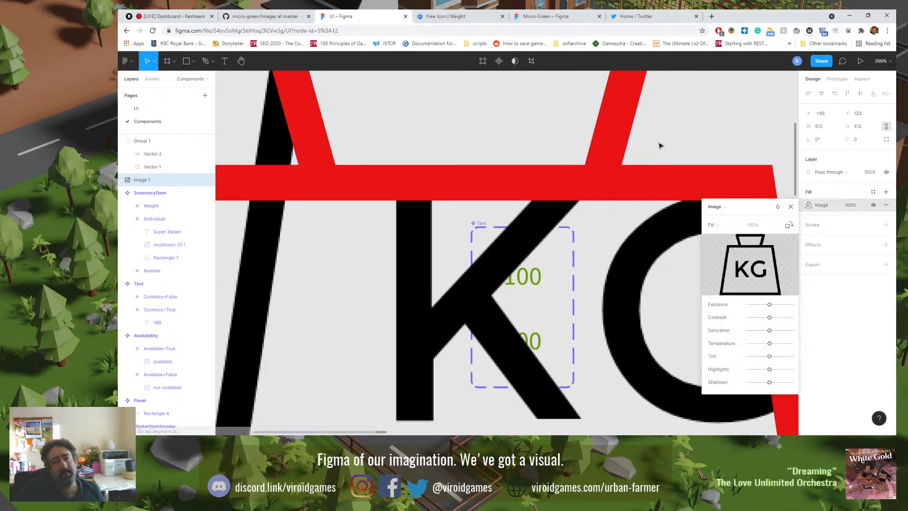
scroll(644, 155, down, 5)
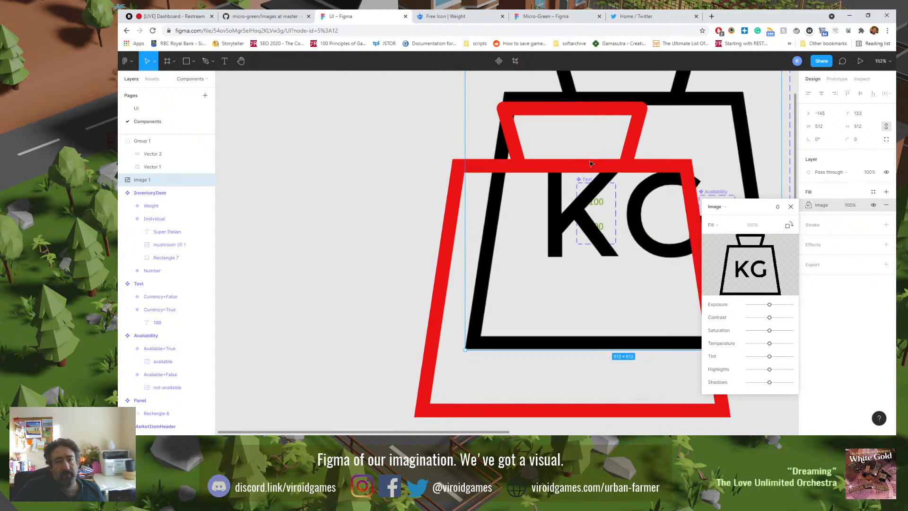
key(Escape)
scroll(495, 194, down, 3)
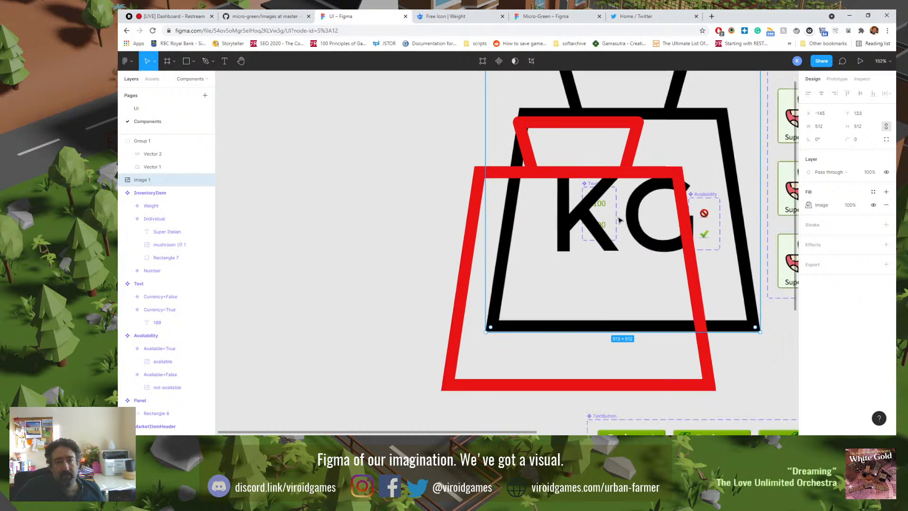
drag(516, 248, 291, 212)
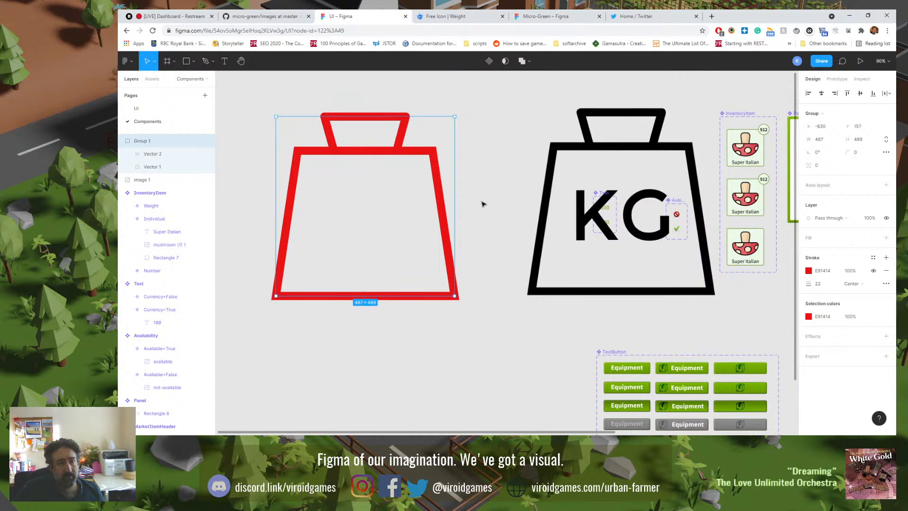
Step: Add a text object reading "KG" inside the red weight outline
click(495, 193)
key(t)
click(336, 232)
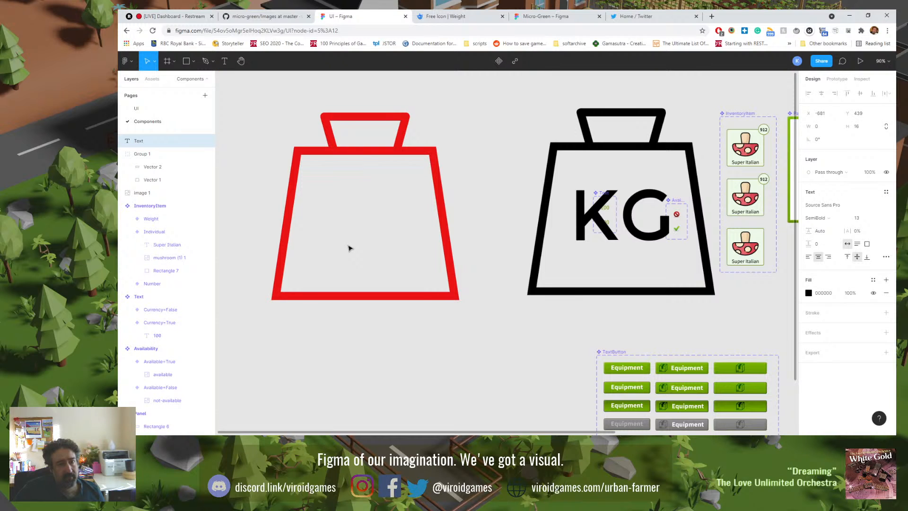
text(KG)
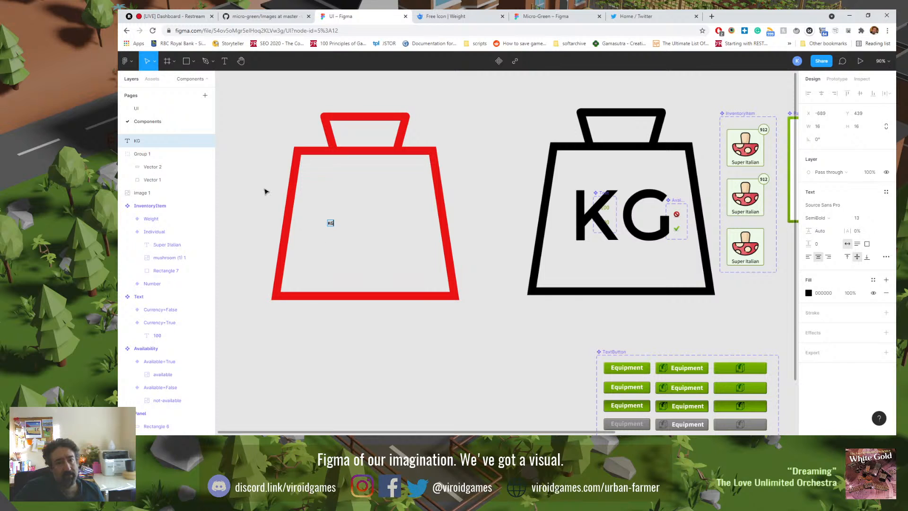
key(Escape)
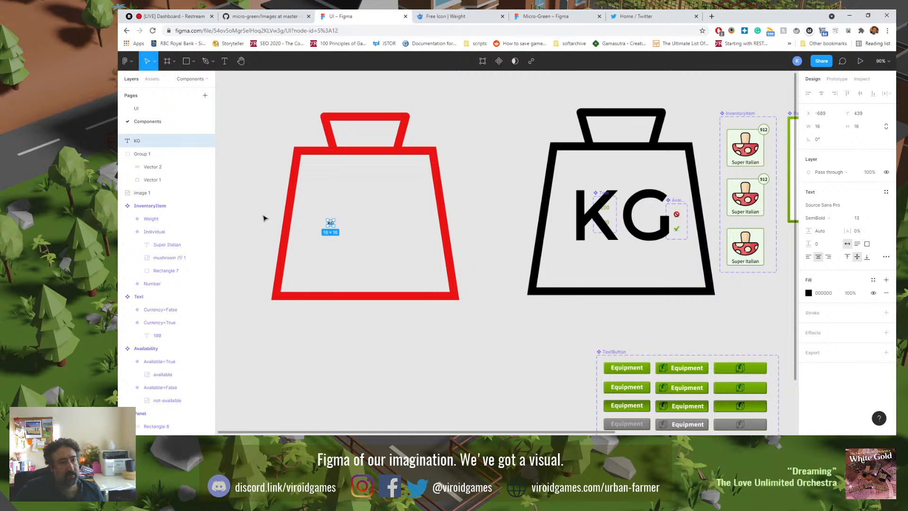
Step: Try to scale the red weight group down around its centre to about 79 × 79
click(296, 198)
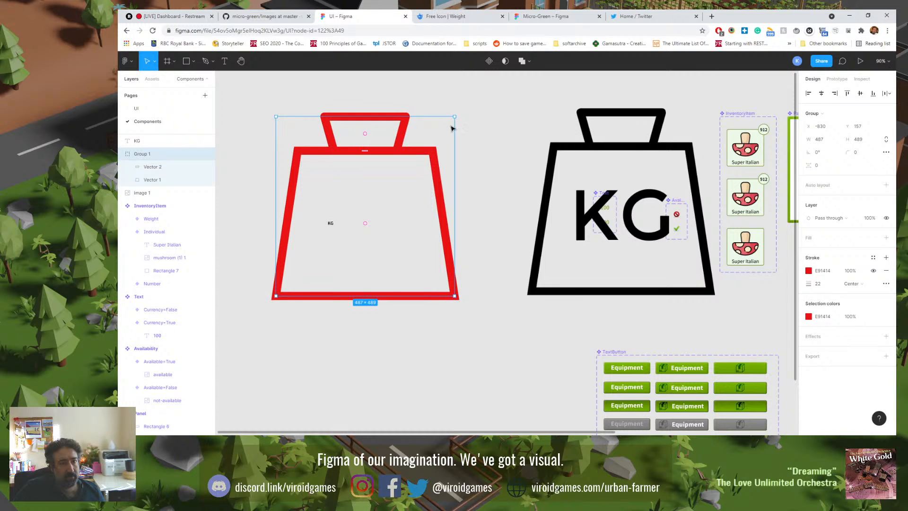
drag(454, 116, 380, 191)
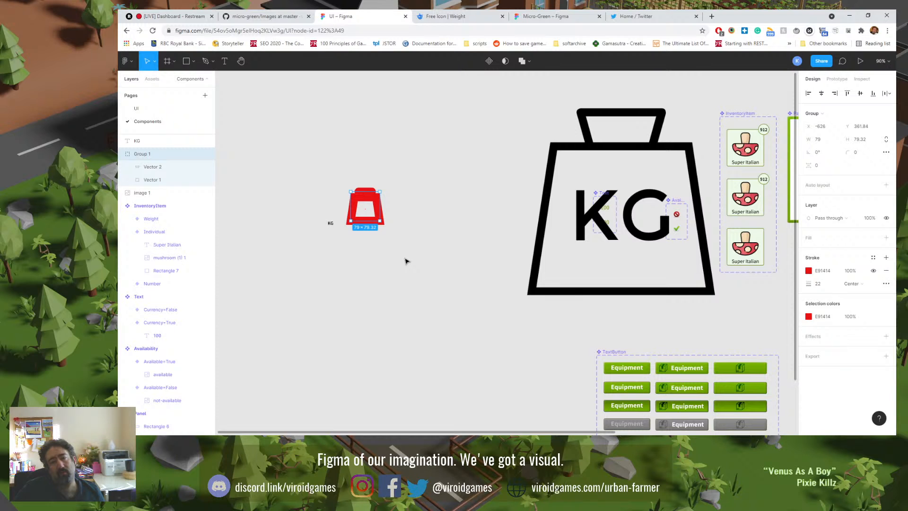
key(ctrl+z)
click(472, 194)
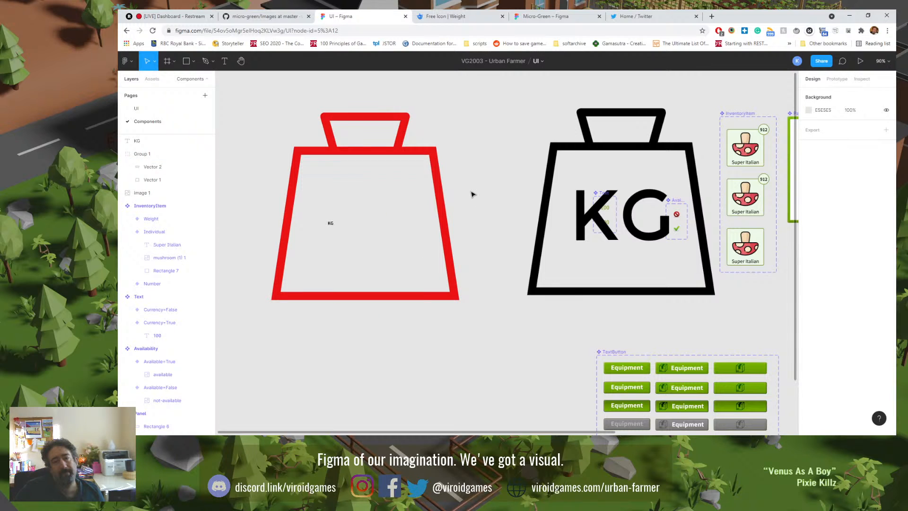
Step: Examine the advanced stroke settings of the red weight group
click(443, 206)
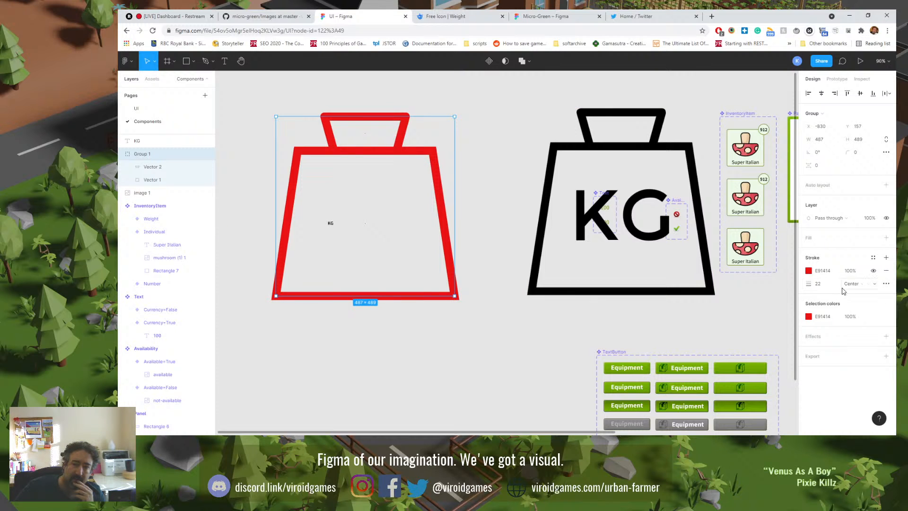
click(886, 284)
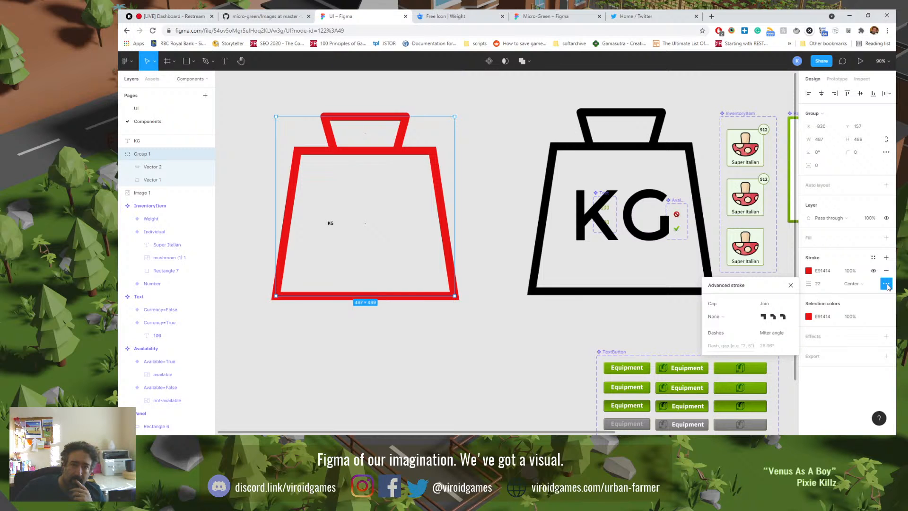
click(533, 350)
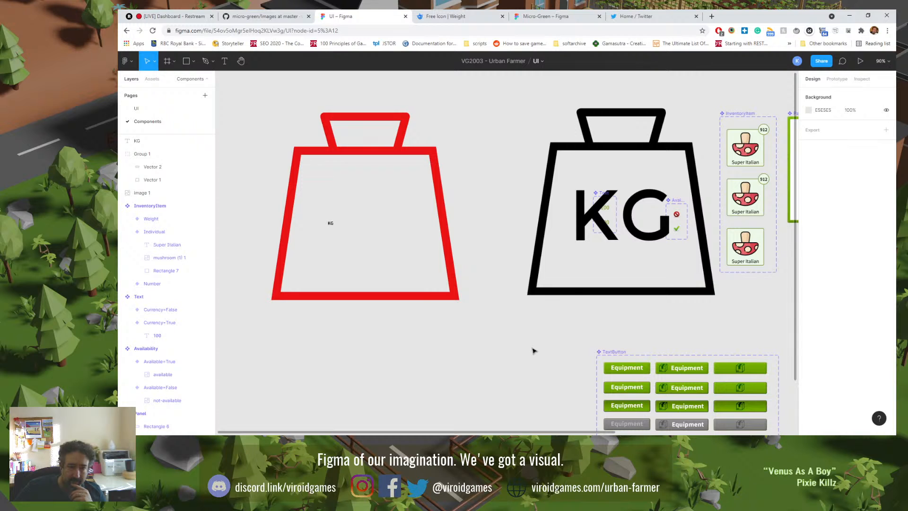
Step: Try a stroke width of 12 on the full-size red weight group
key(shift+0)
click(439, 257)
click(439, 257)
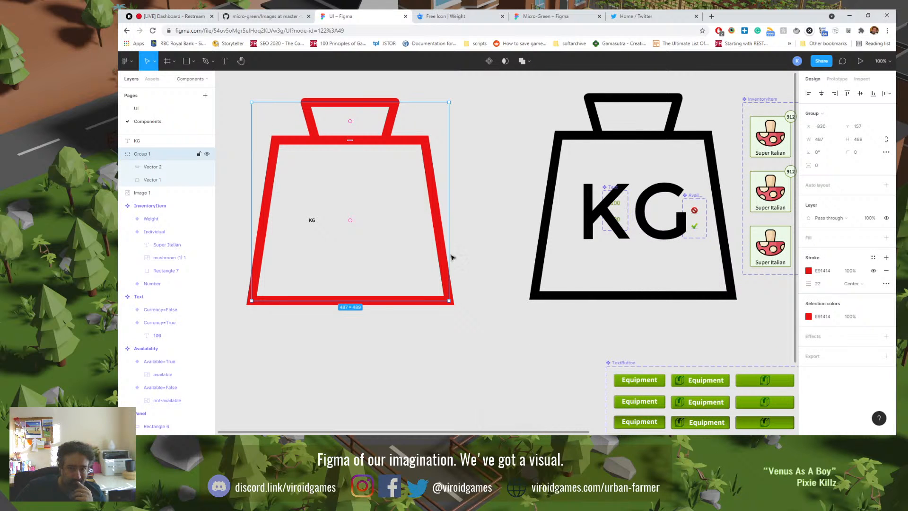
click(823, 286)
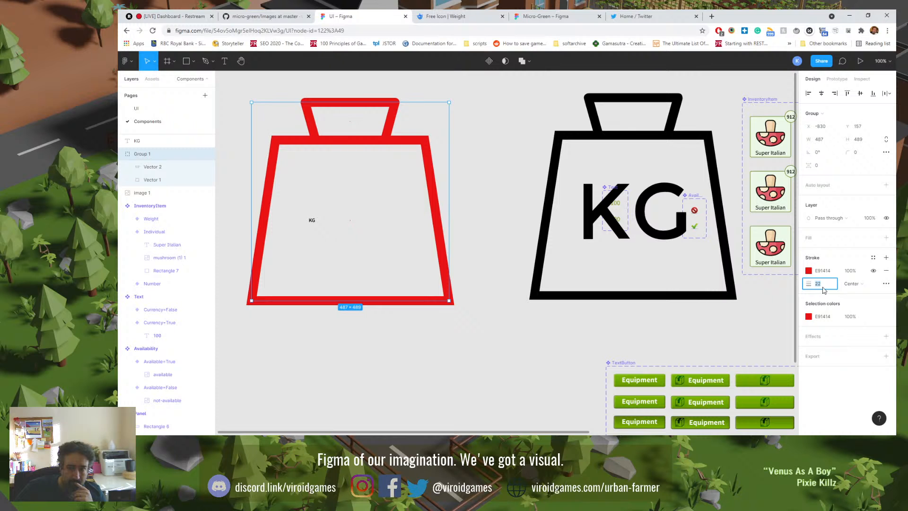
text(12)
key(Return)
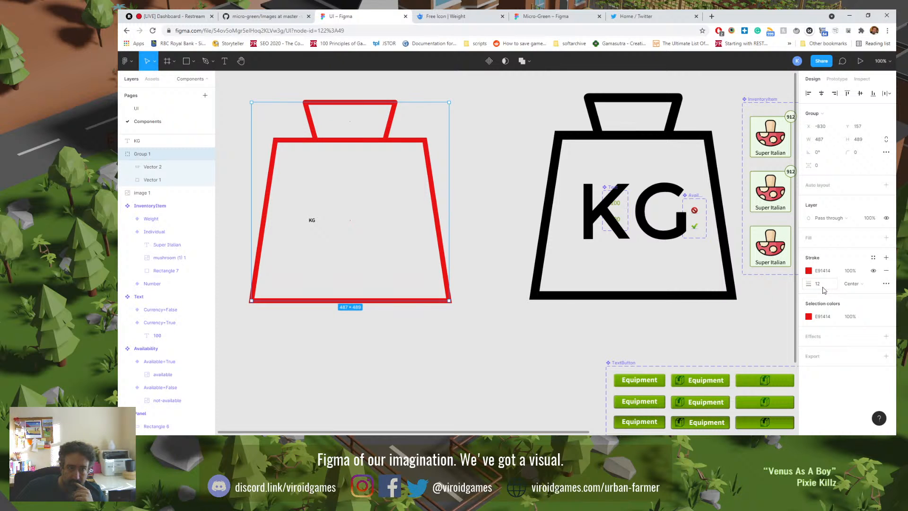
click(425, 310)
click(442, 223)
key(ctrl+z)
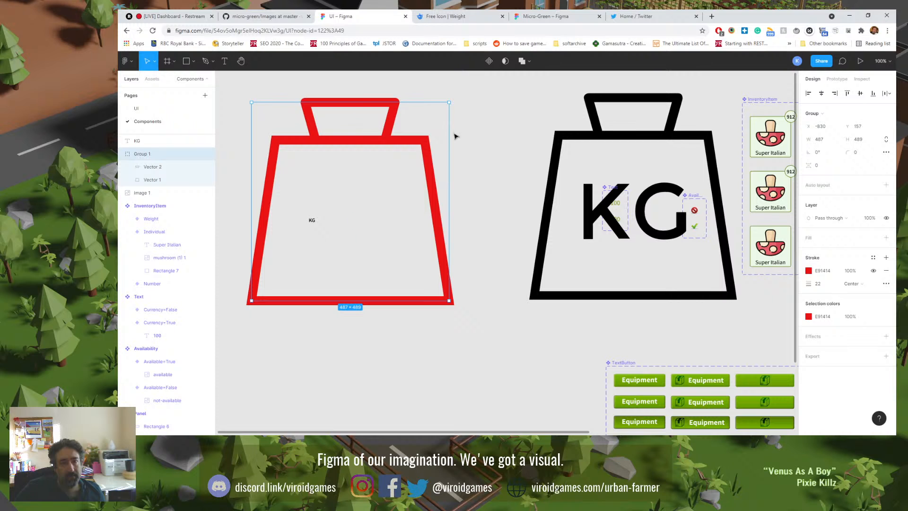
Step: Scale the red weight group down in stages to about 37 × 37, reducing its stroke width to 12, 8 and finally 2
drag(448, 102, 375, 180)
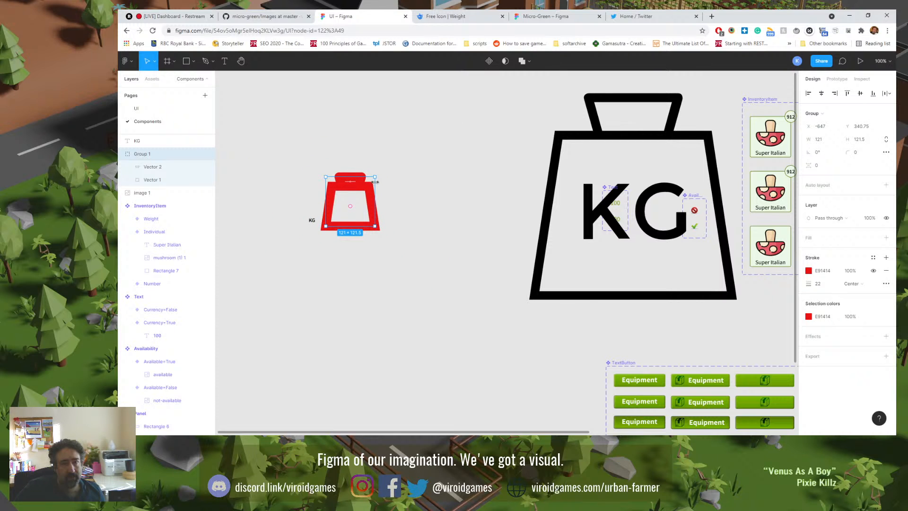
click(821, 284)
text(12)
key(Return)
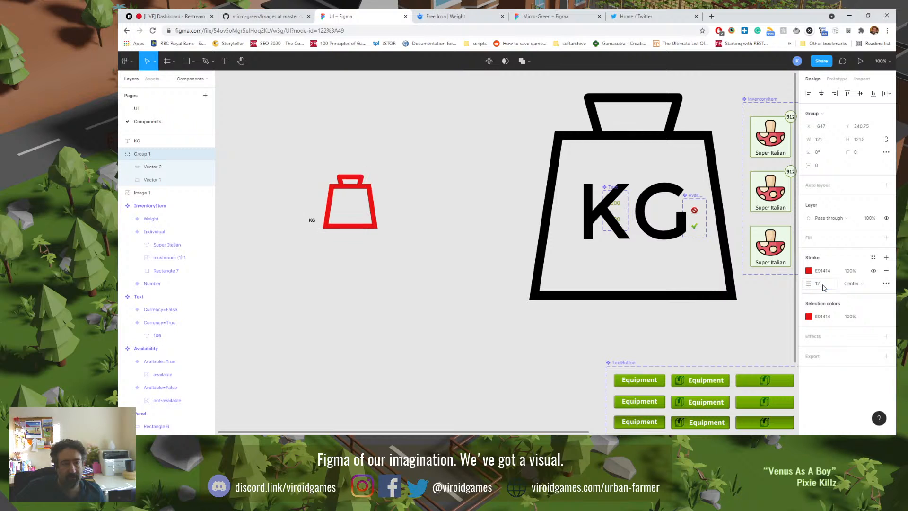
click(823, 285)
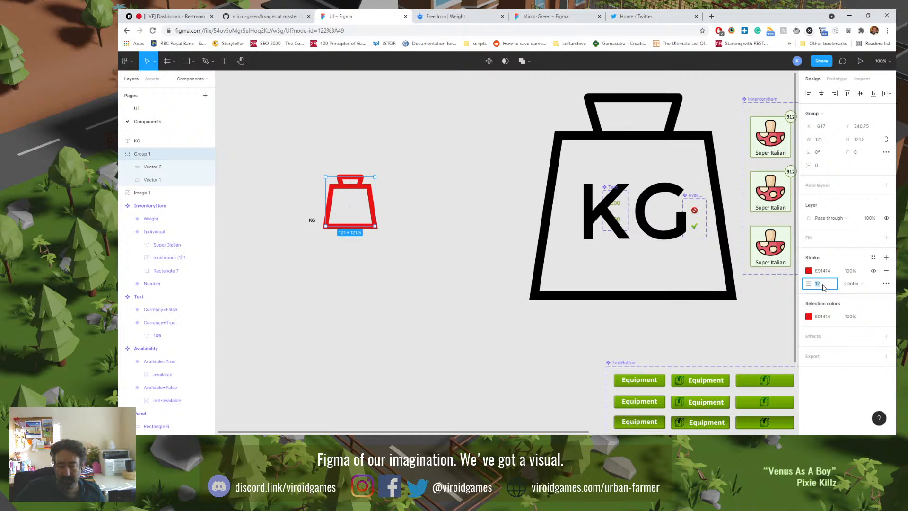
text(8)
key(Return)
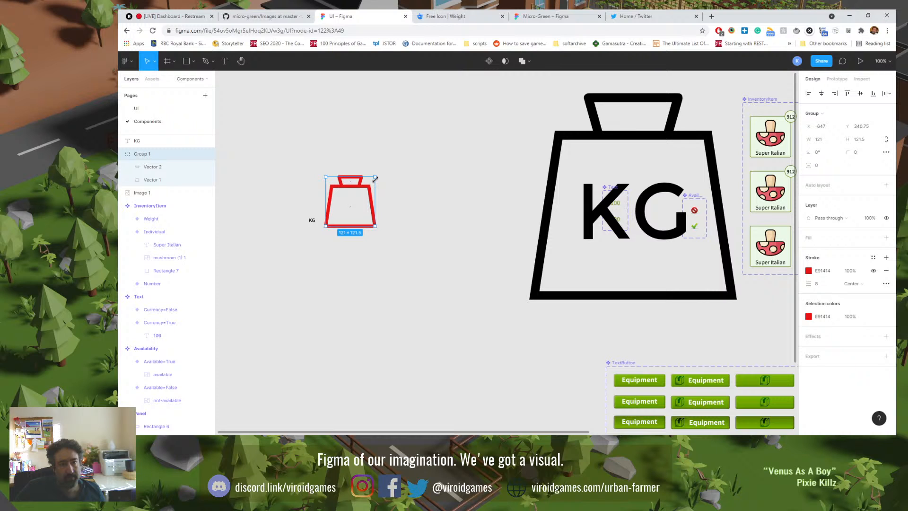
drag(375, 178, 361, 191)
click(828, 284)
key(Tab)
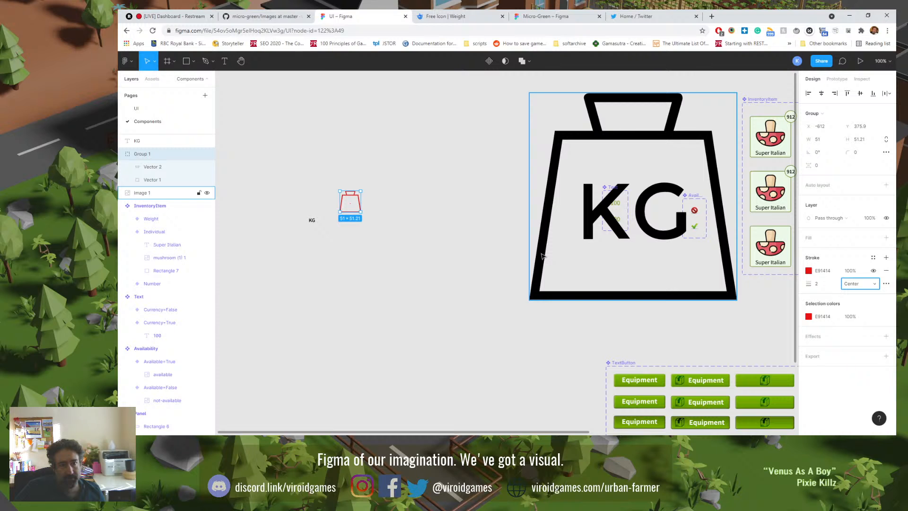
drag(362, 191, 358, 195)
Step: Centre the KG text inside the small red weight outline and nest its layer in Group 1
click(311, 221)
drag(311, 220, 358, 207)
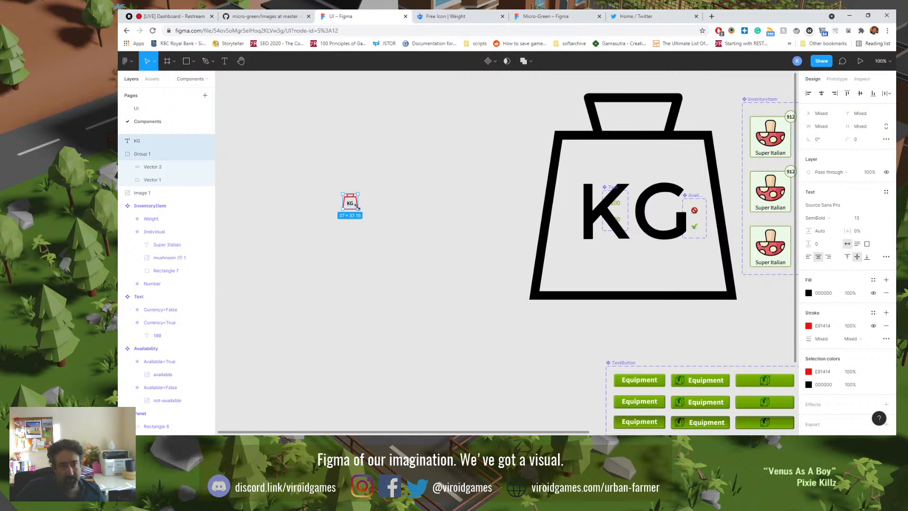
click(320, 215)
click(349, 203)
click(140, 144)
drag(140, 144, 163, 156)
click(350, 203)
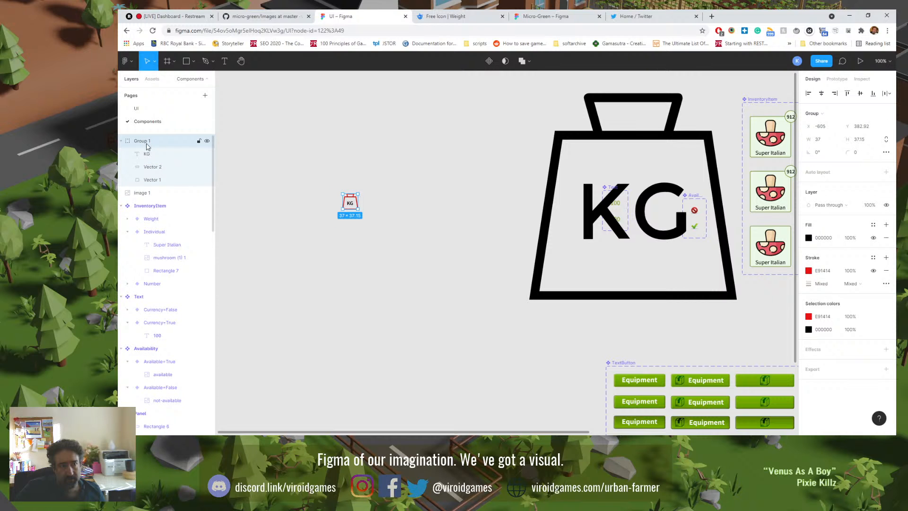
Step: Move the weight icon group beside the InventoryItem component set and delete the large black KG reference image
drag(350, 204, 772, 192)
drag(734, 151, 734, 150)
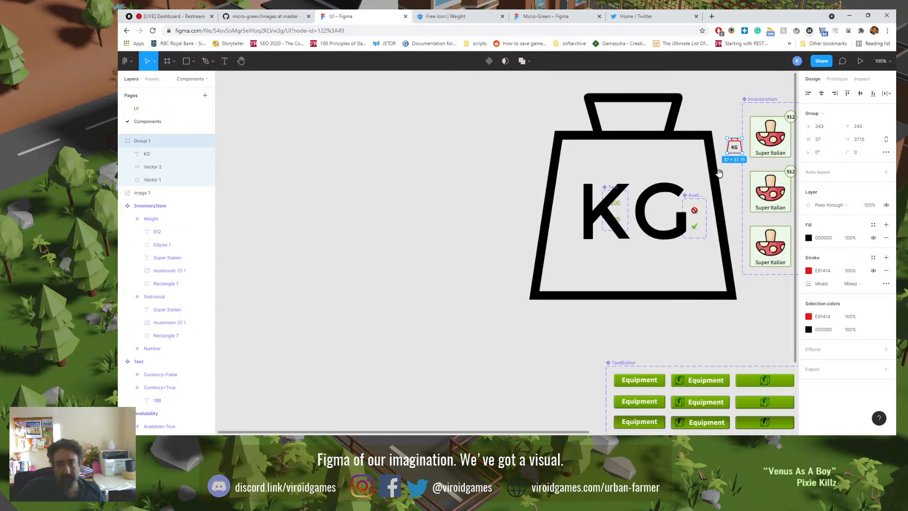
drag(701, 182, 407, 228)
click(323, 189)
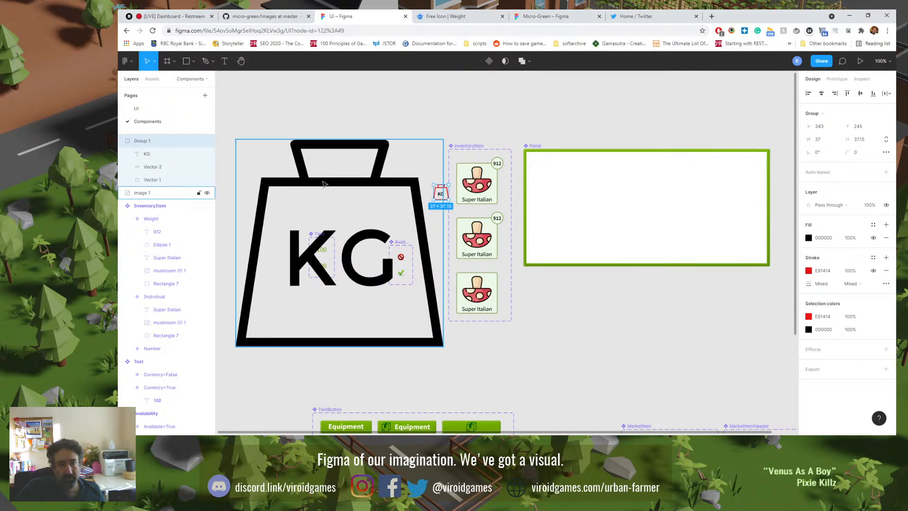
key(Delete)
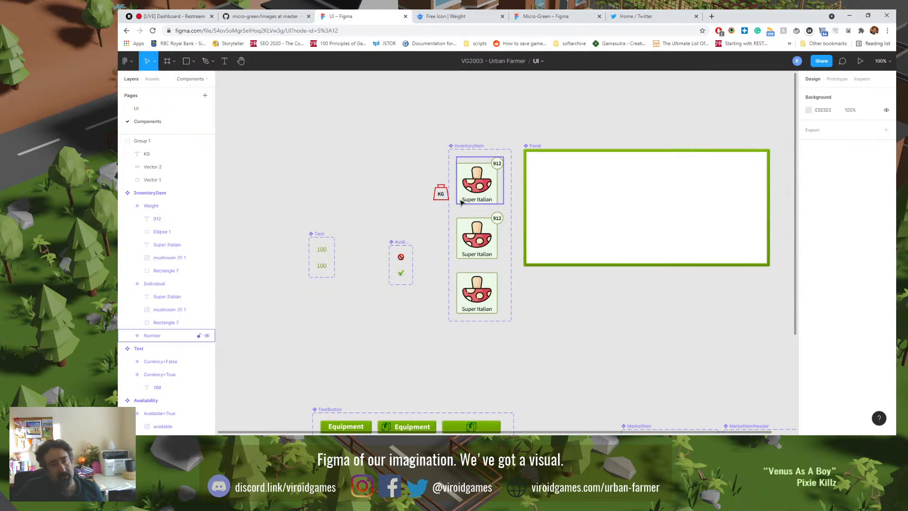
Step: Place the weight icon group inside the first InventoryItem variant, at the card's right edge below the 912 badge
click(440, 194)
drag(441, 194, 499, 188)
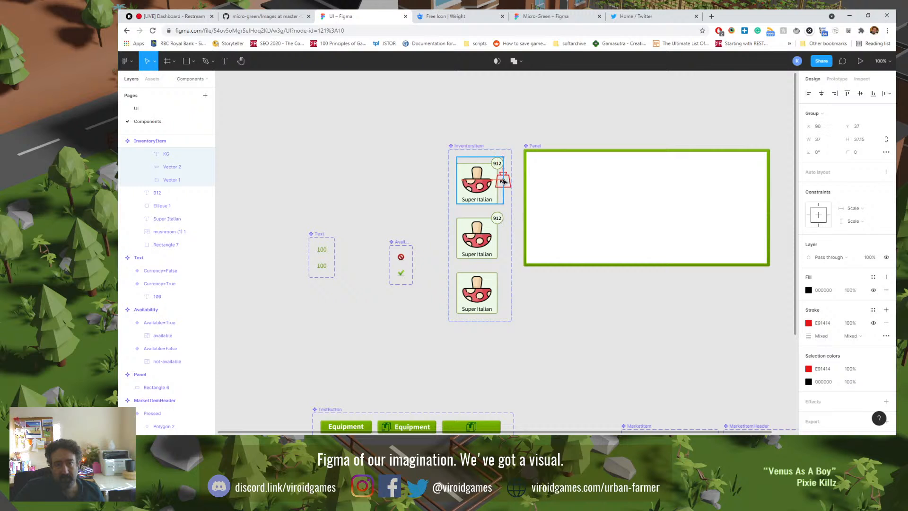
scroll(500, 188, up, 3)
scroll(500, 187, up, 5)
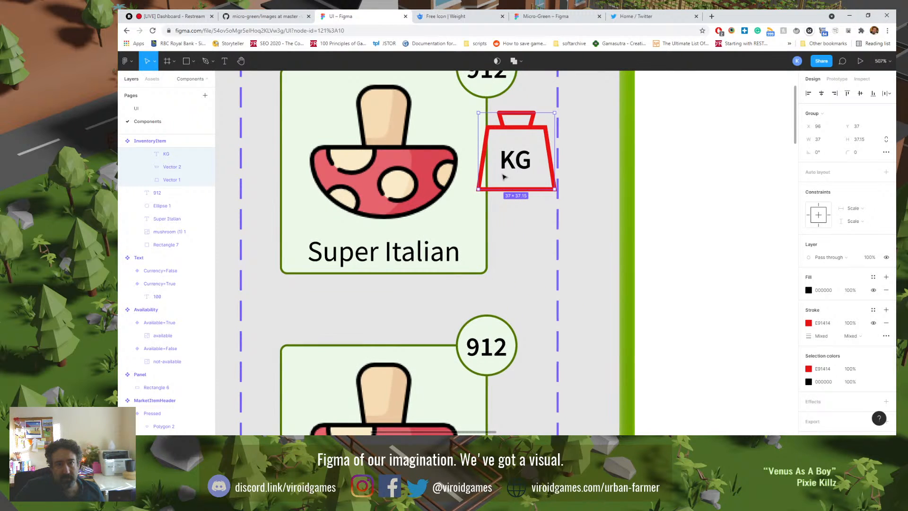
scroll(502, 173, up, 2)
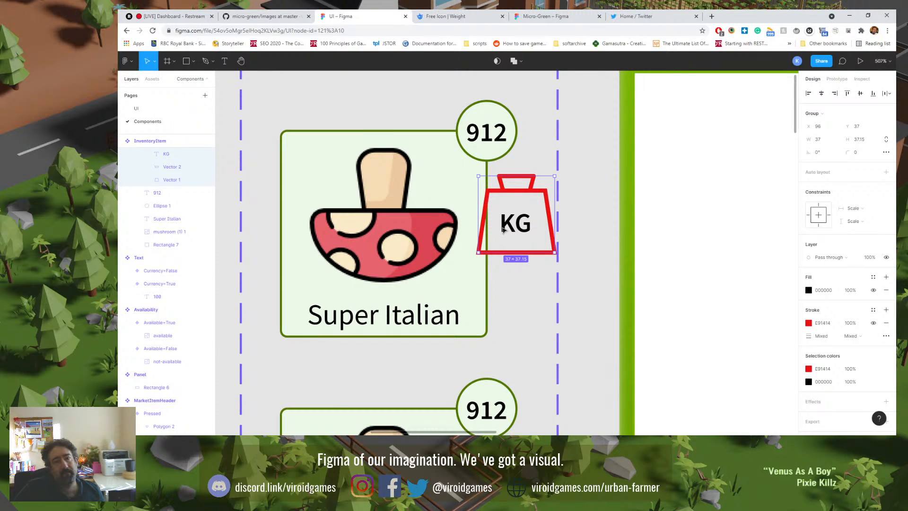
mouse_move(522, 194)
mouse_down()
mouse_move(546, 195)
mouse_move(515, 197)
mouse_up()
Step: Scale the icon's two red outline vectors down together around their centre to about 25 × 25, leaving out the KG text
double_click(515, 196)
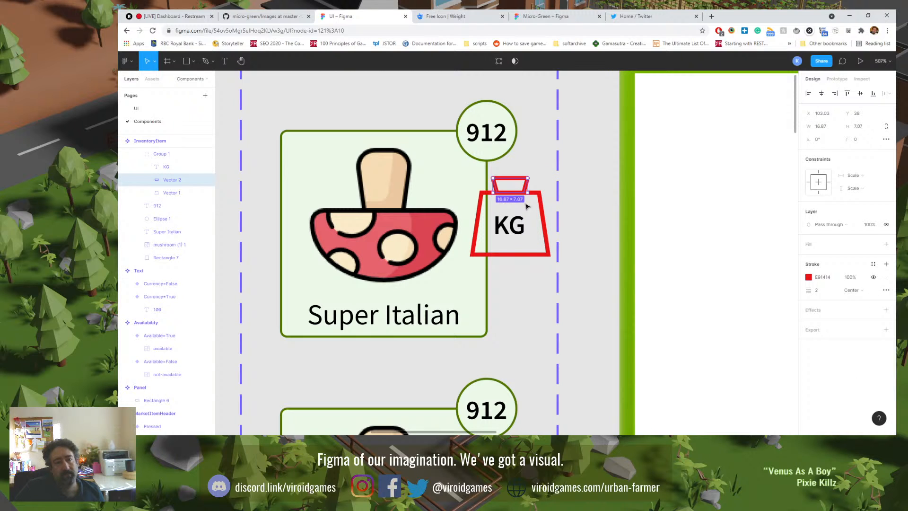
shift+click(539, 197)
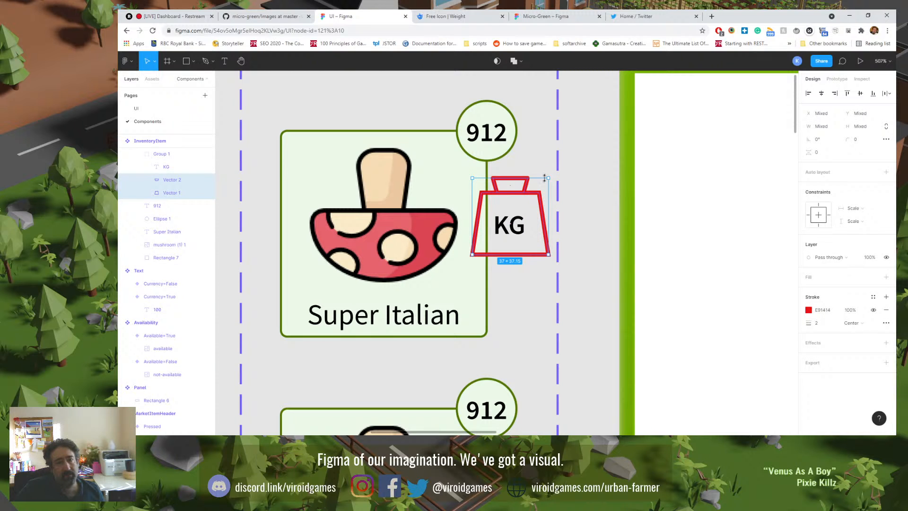
drag(548, 178, 534, 190)
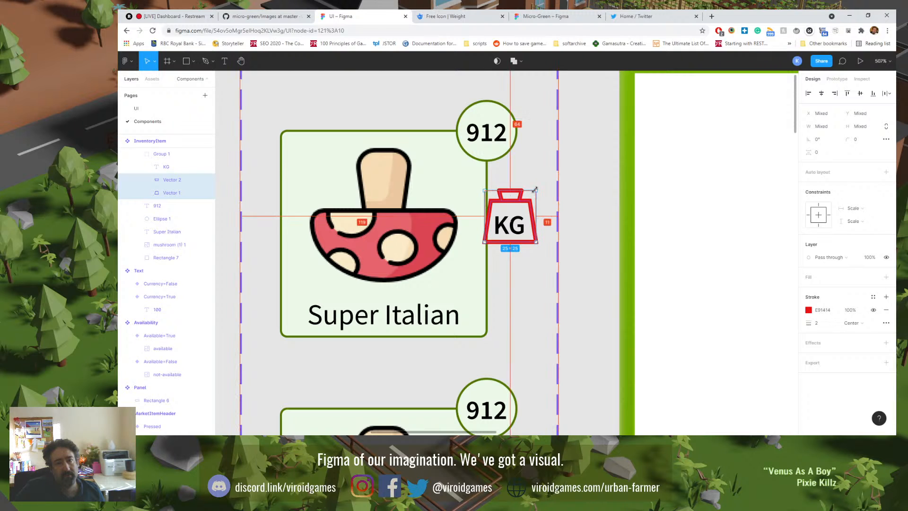
Step: Set the stroke width of both red weight outline vectors to 1
click(821, 326)
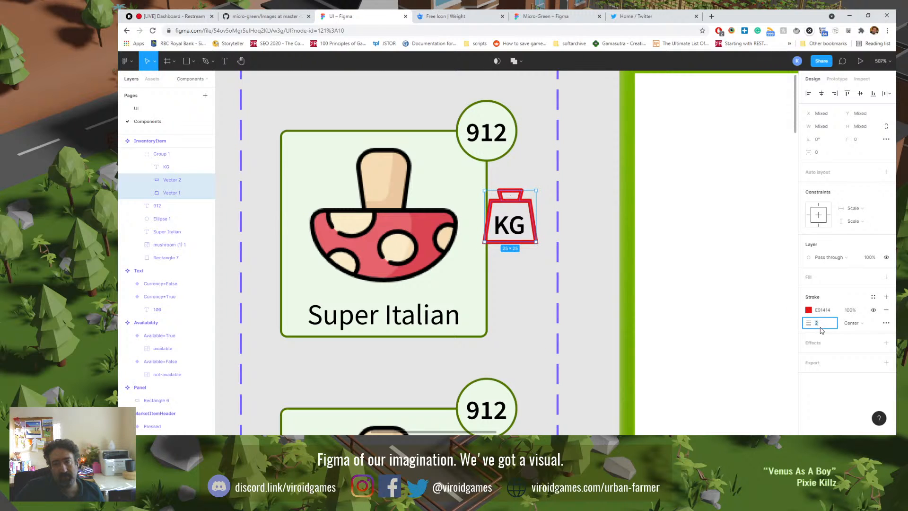
text(1)
key(Return)
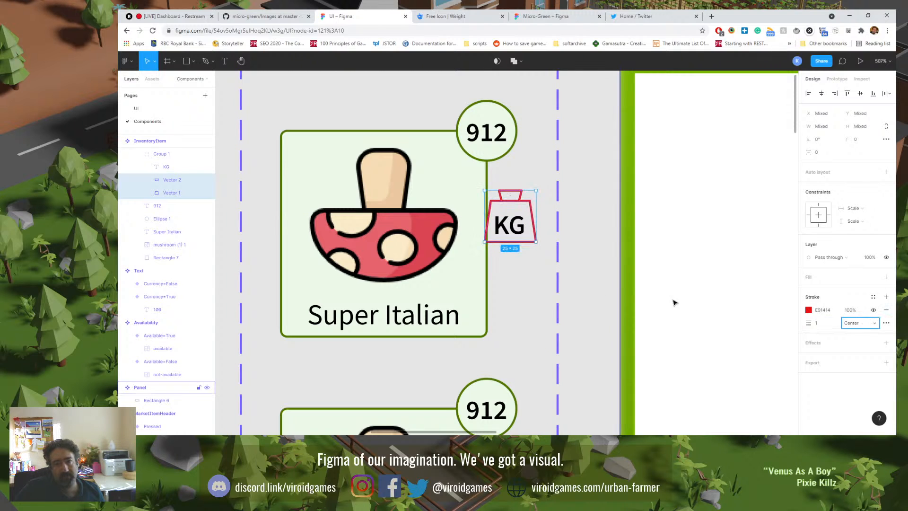
click(532, 263)
Step: Enlarge the KG text box to about 19 × 19 so the text sits centred inside the weight outline's body
click(520, 232)
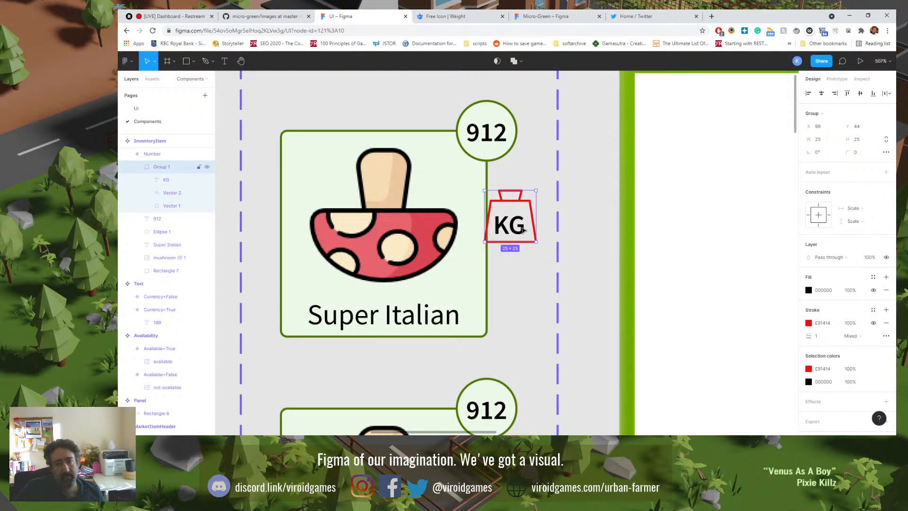
double_click(522, 230)
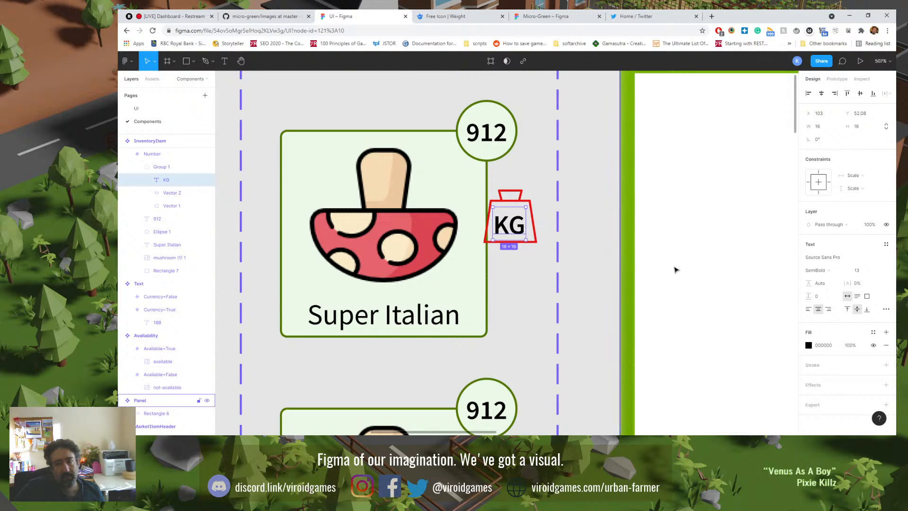
drag(511, 206, 511, 200)
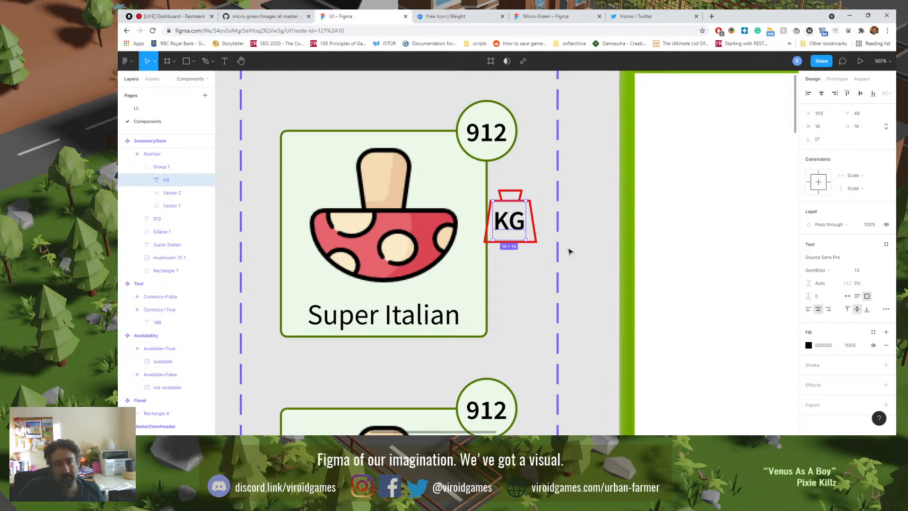
drag(526, 225, 490, 229)
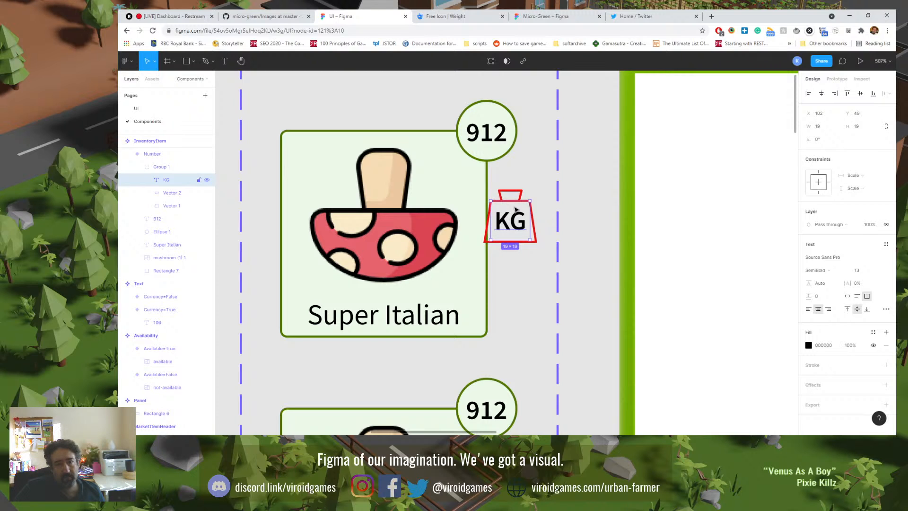
drag(513, 201, 514, 203)
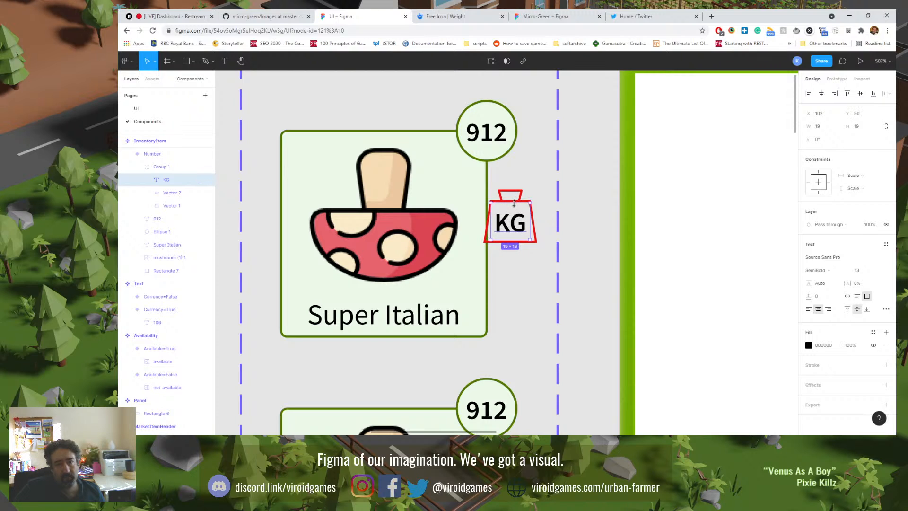
click(589, 208)
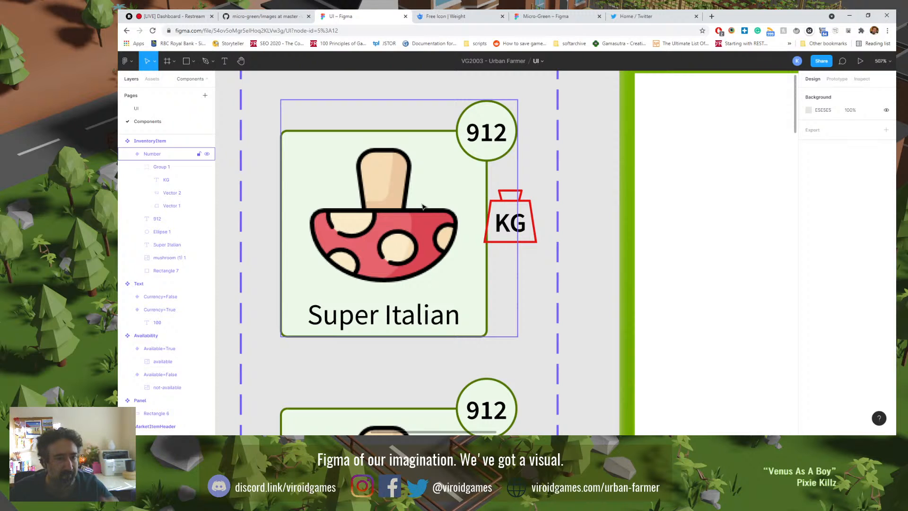
Step: Move the weight icon group onto the first InventoryItem card's upper-left corner, opposite the 912 badge
click(526, 227)
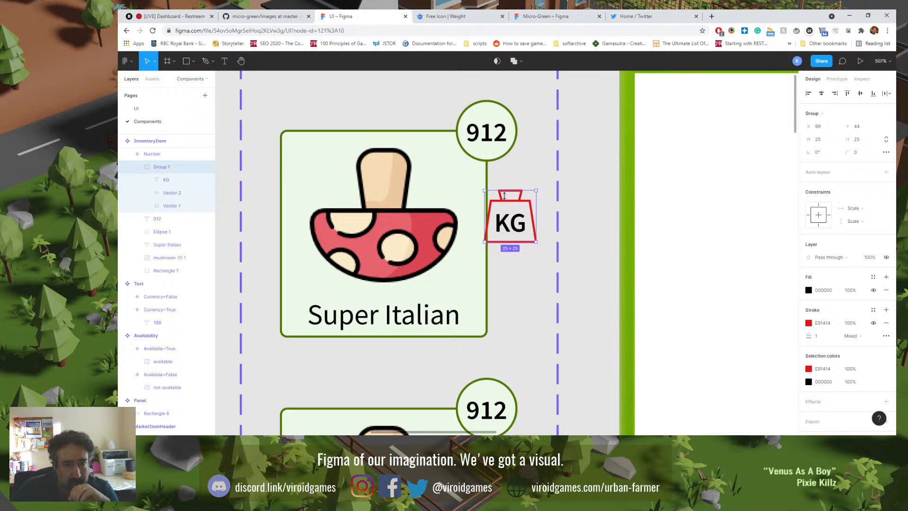
drag(521, 227, 290, 138)
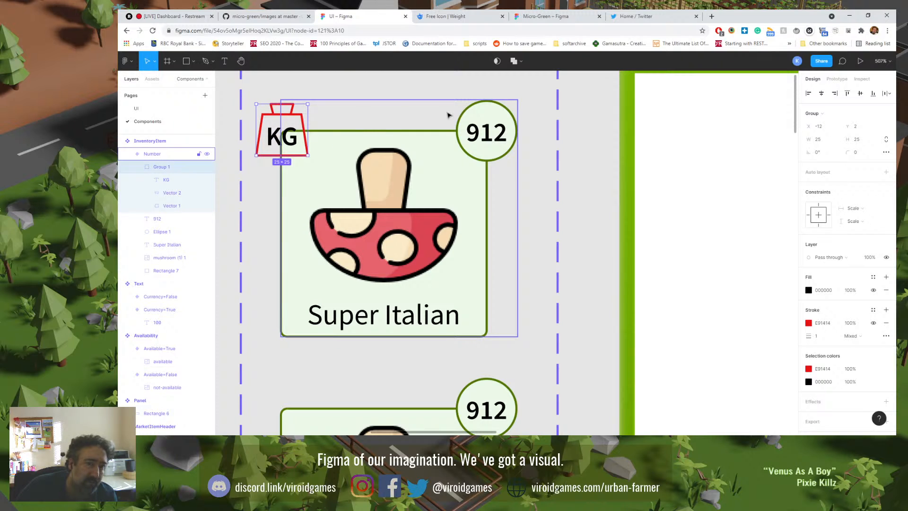
Step: Recolour the stroke of the icon's two outline vectors to the 912 badge's dark green, 4F7600
click(488, 113)
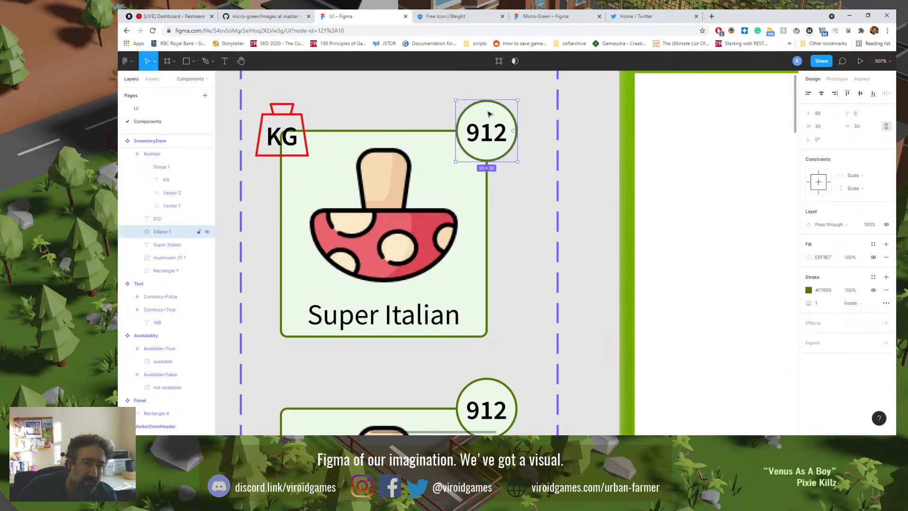
click(284, 114)
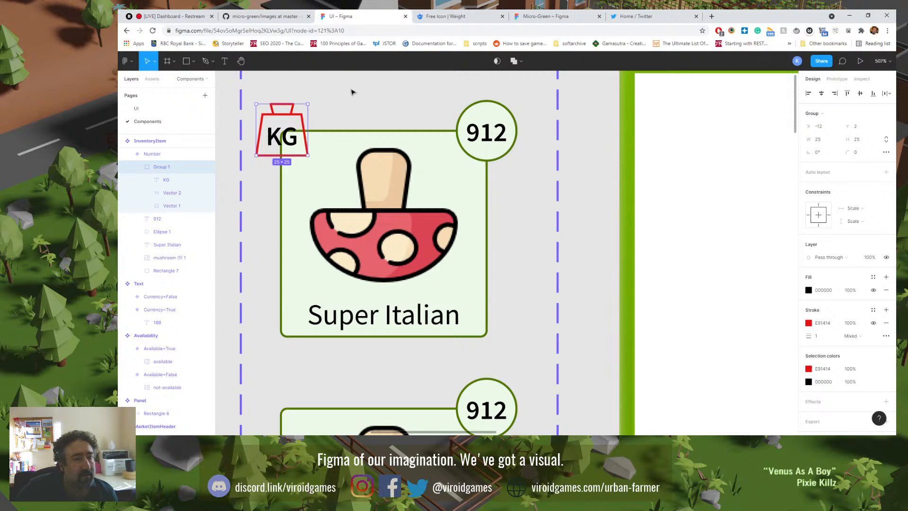
double_click(286, 113)
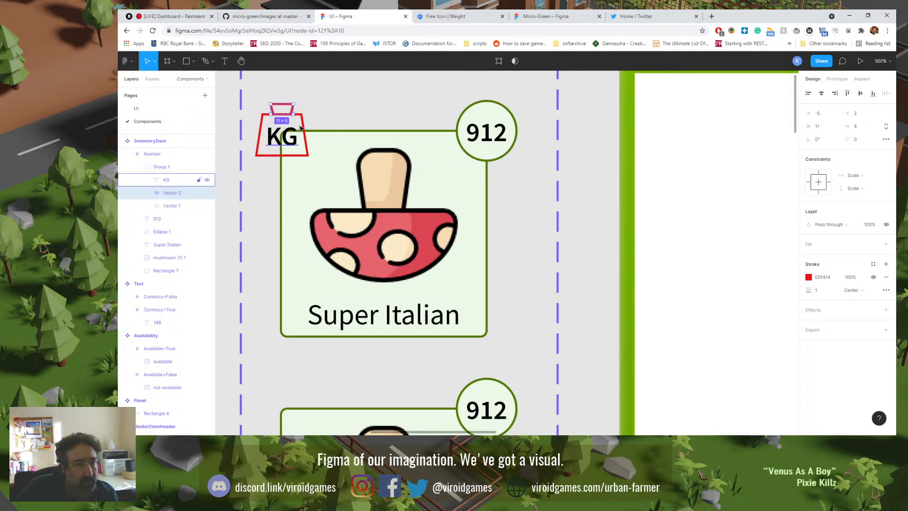
shift+click(171, 206)
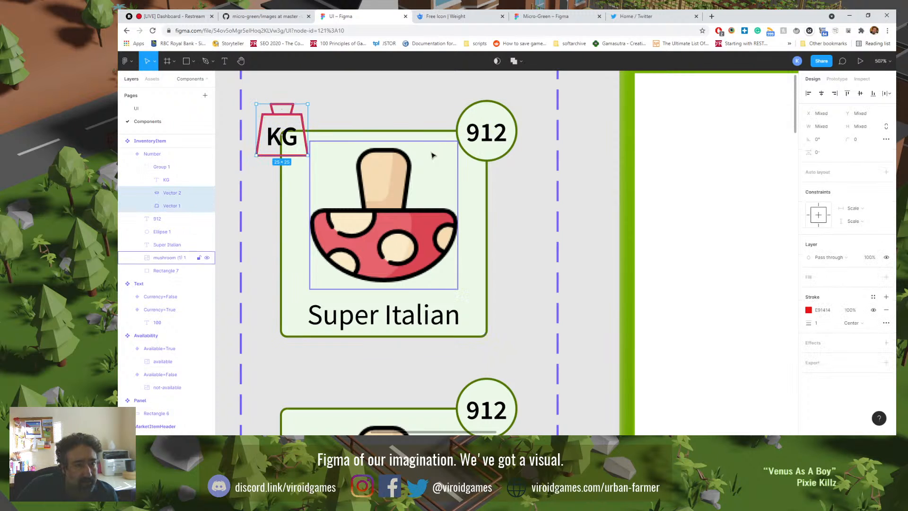
click(808, 310)
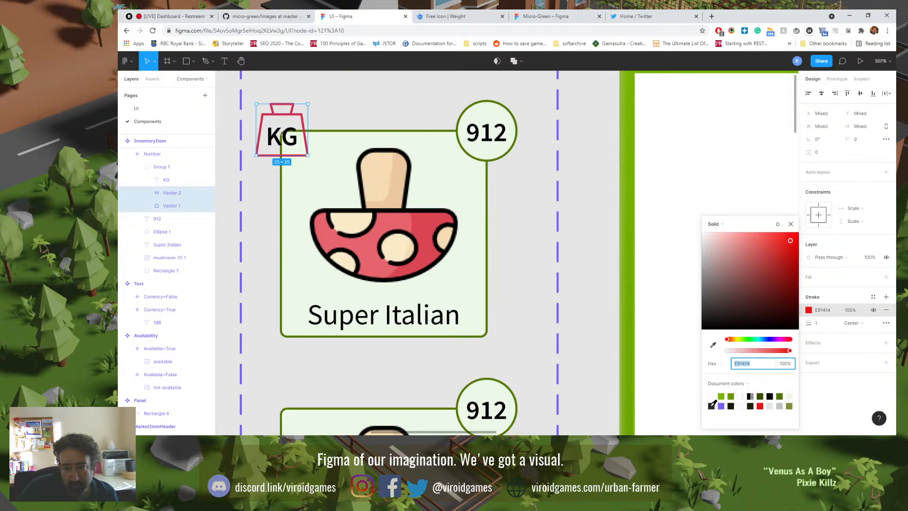
click(779, 397)
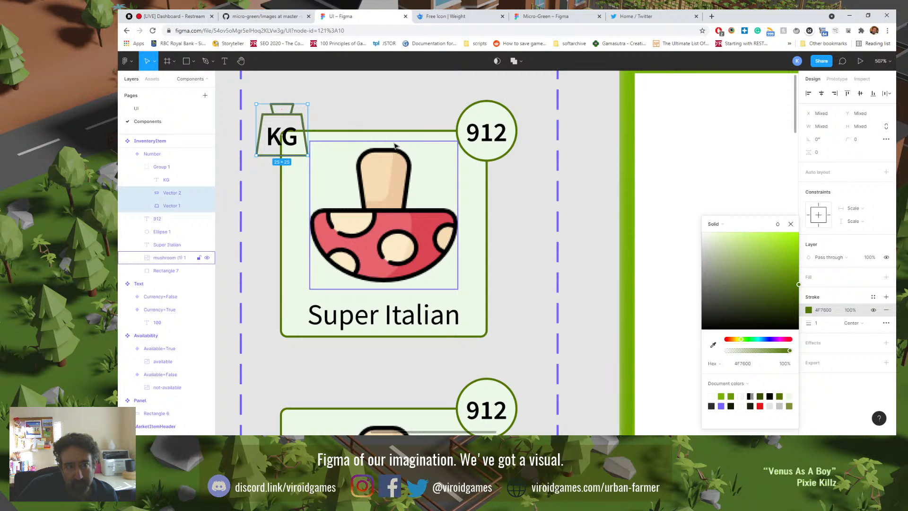
Step: Add a fill to both weight outline vectors and set it to the badge's pale green, EBF8E7
click(267, 124)
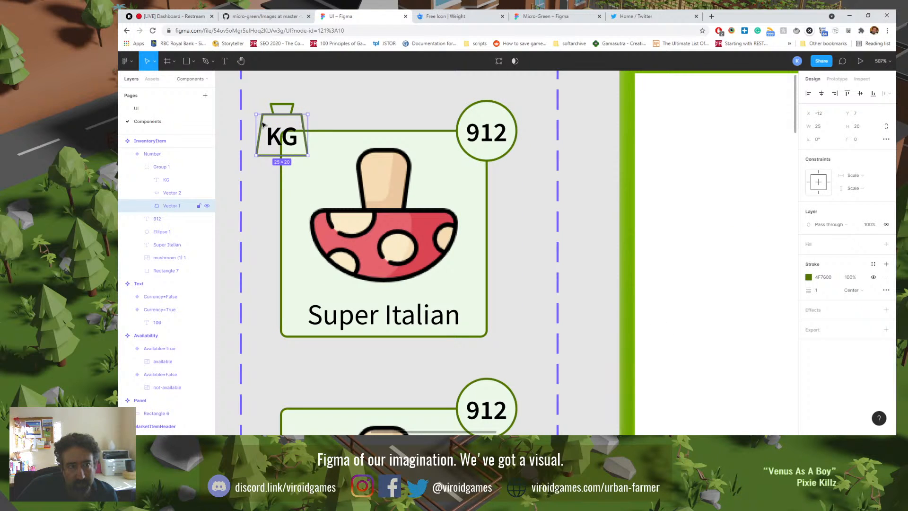
shift+click(271, 105)
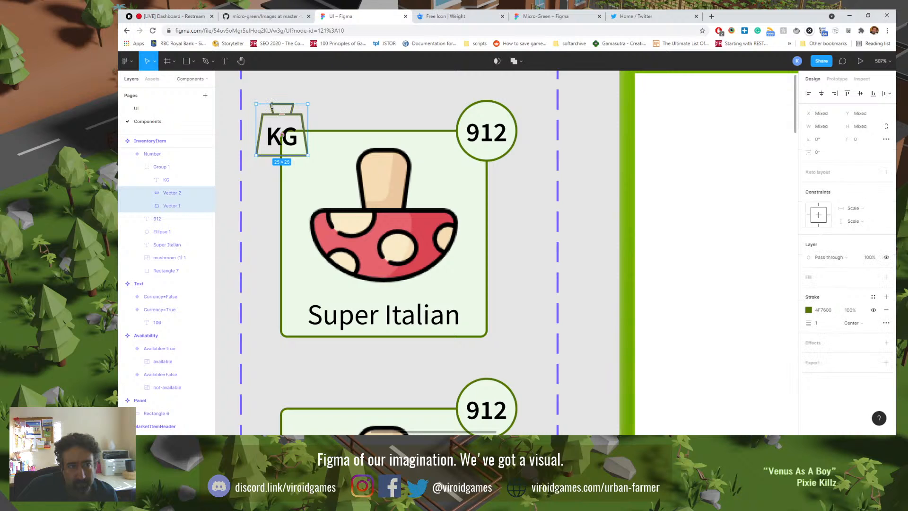
click(808, 278)
click(809, 289)
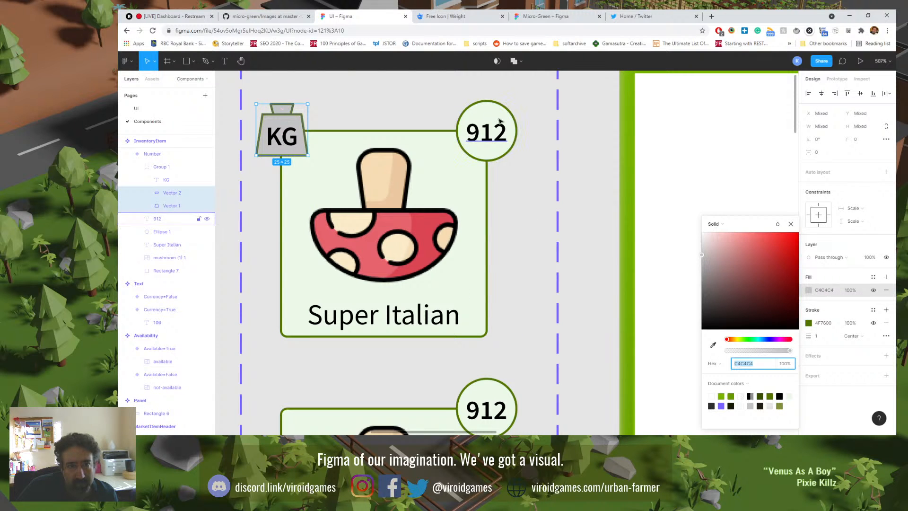
click(779, 405)
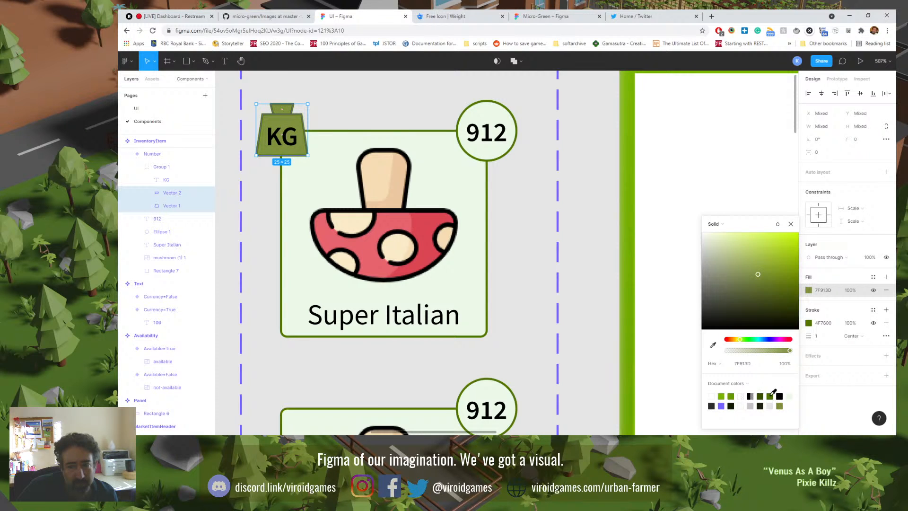
click(769, 396)
click(789, 397)
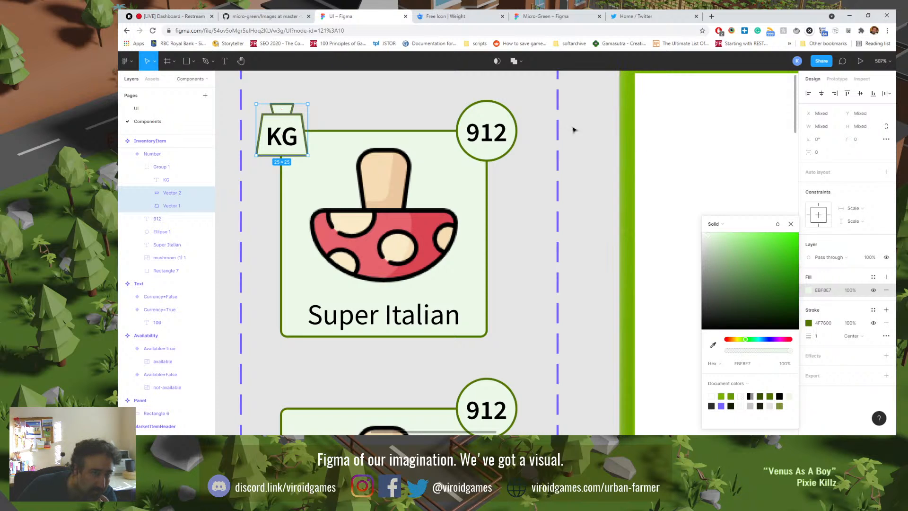
click(319, 92)
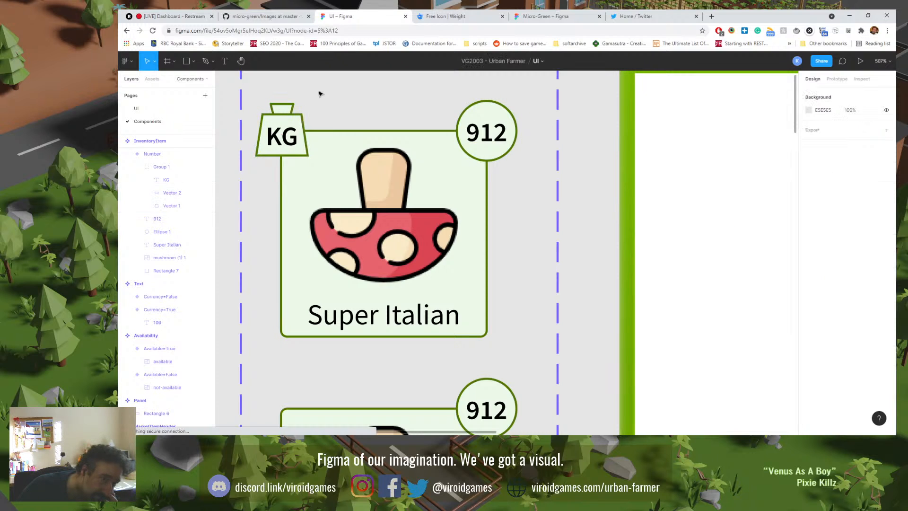
Step: View the components at 100% and check the variant types of the two InventoryItem cards with a 912 badge
click(273, 143)
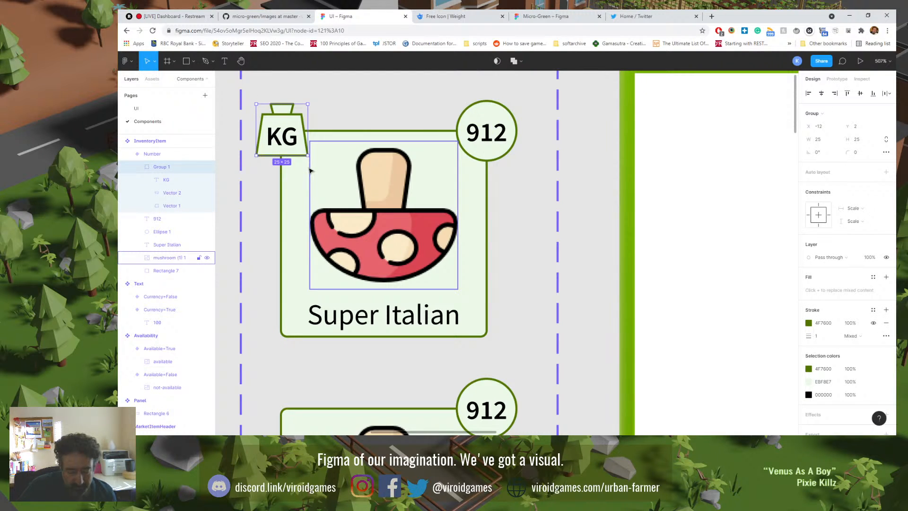
key(shift+0)
click(309, 171)
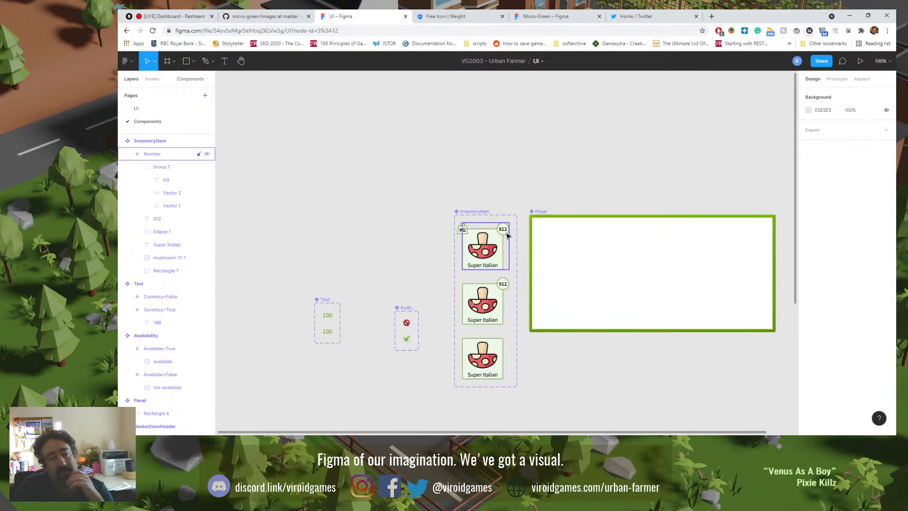
click(506, 286)
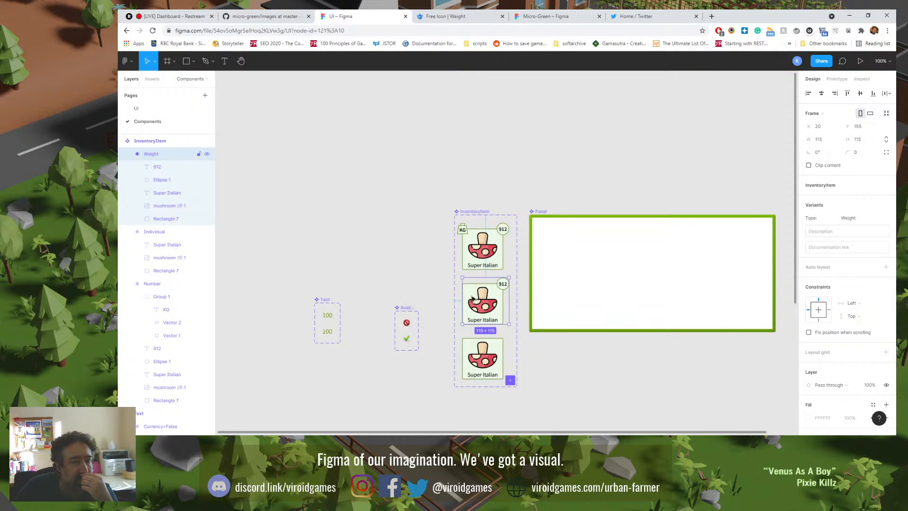
click(498, 232)
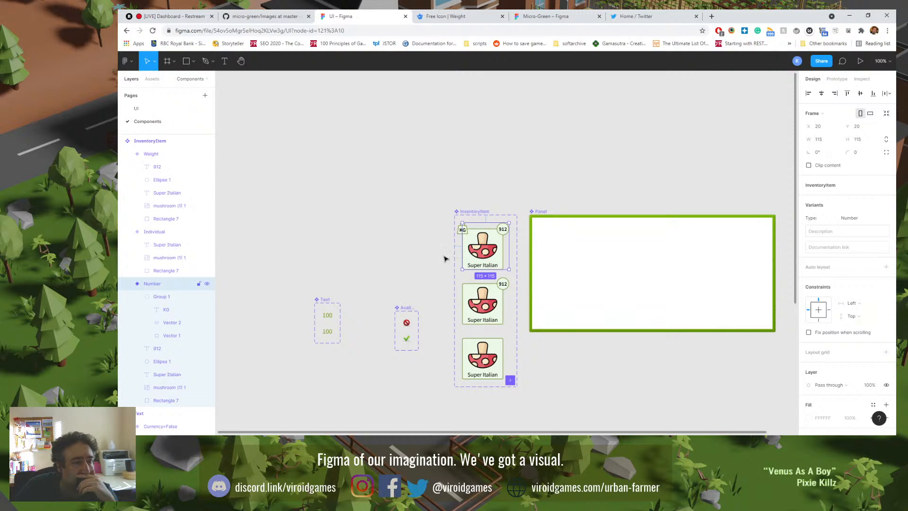
click(367, 260)
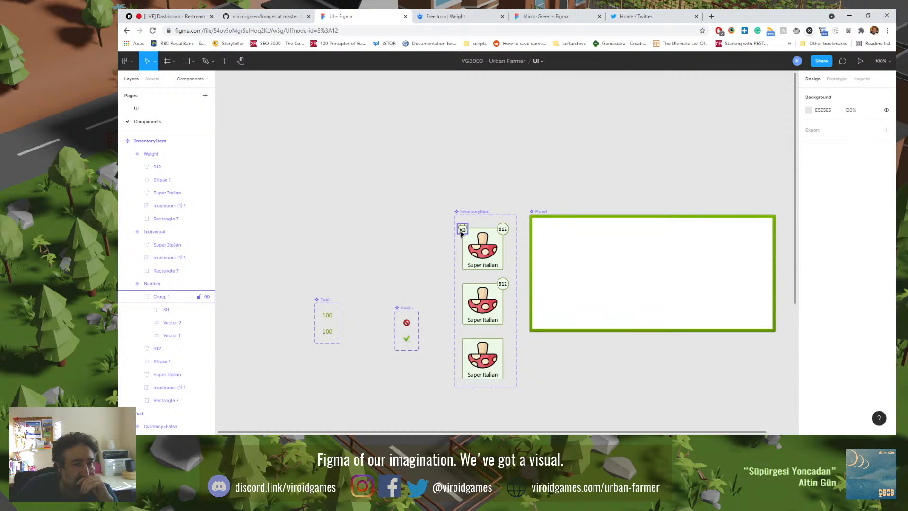
Step: Switch to the Freepik page, close the weight icon preview and search the free icons for "container"
click(445, 16)
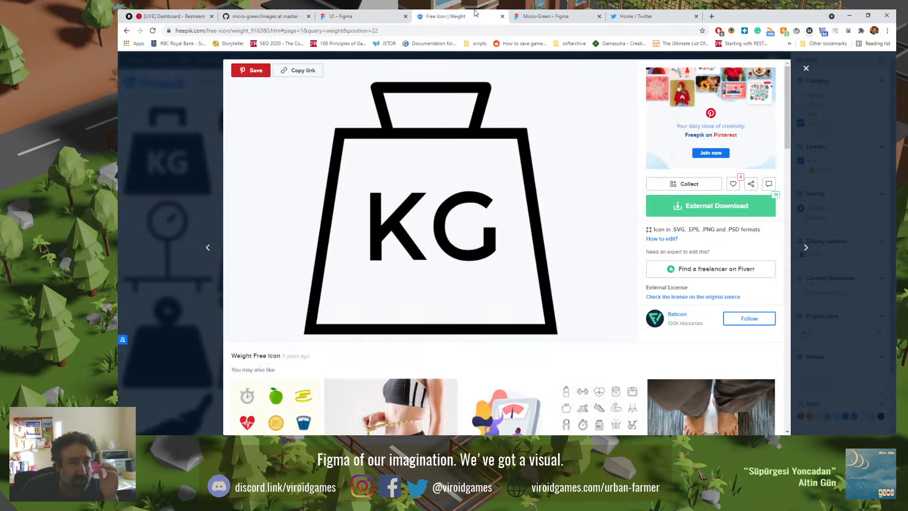
click(208, 175)
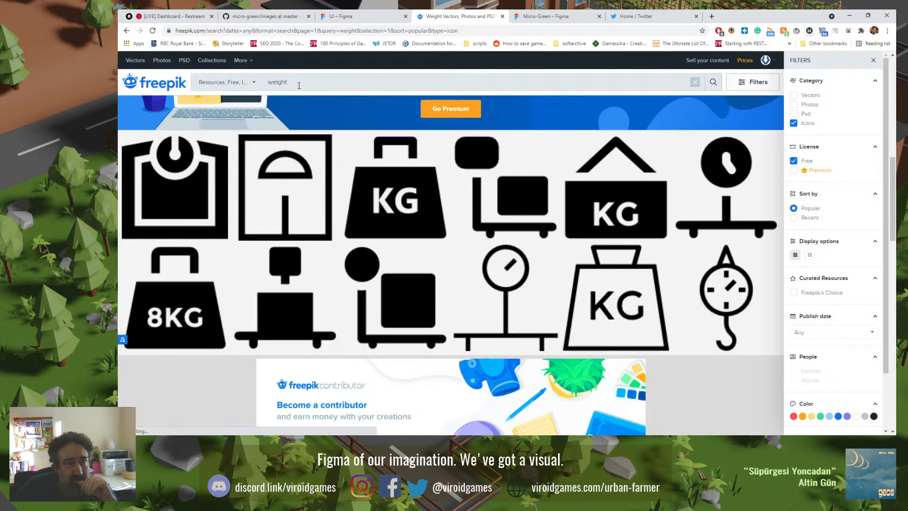
click(298, 85)
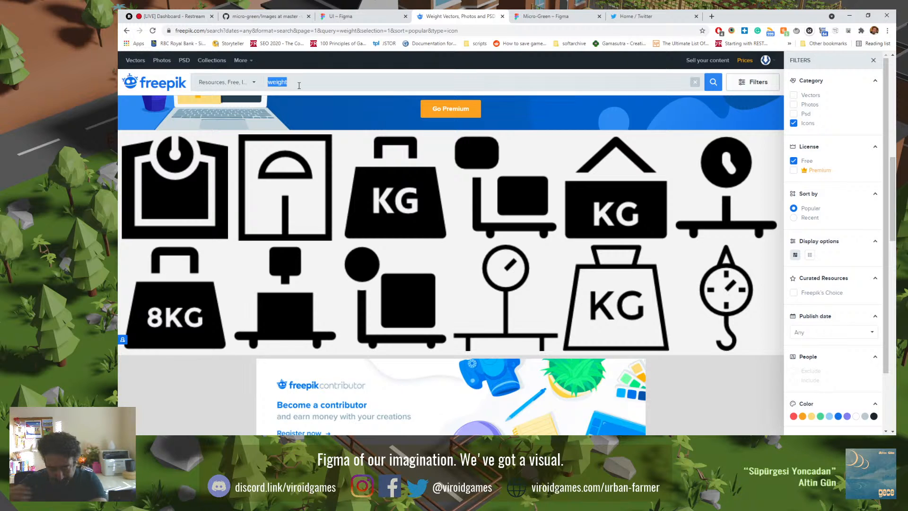
text(container)
key(Return)
Step: Search the free icons for "countable" and browse through the results
text(countable)
key(Return)
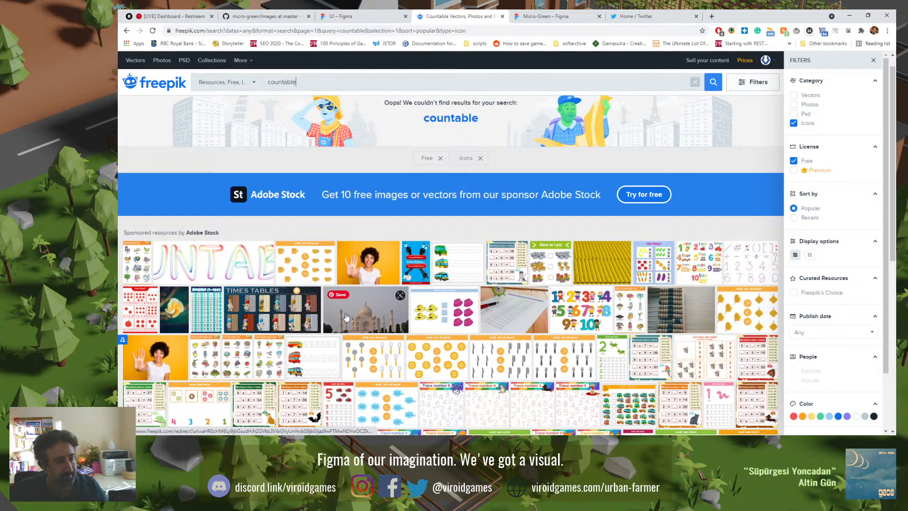
scroll(345, 317, down, 2)
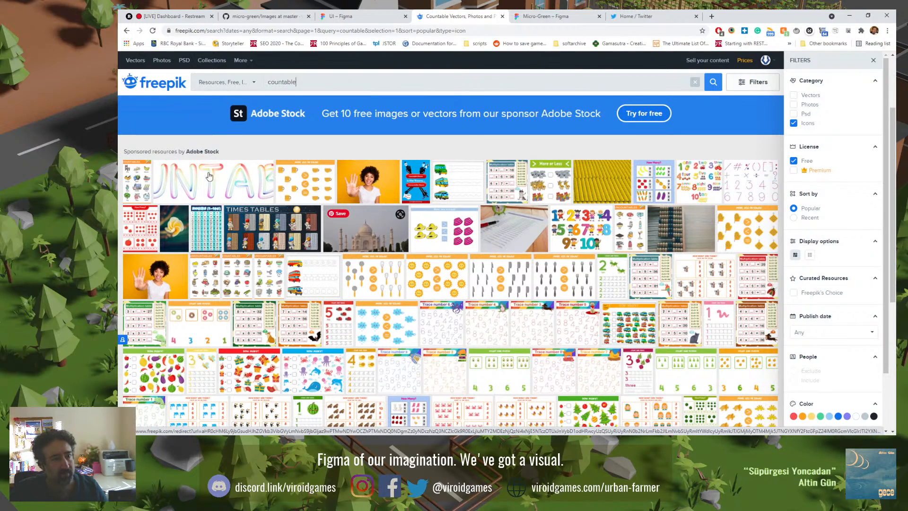
scroll(350, 302, down, 5)
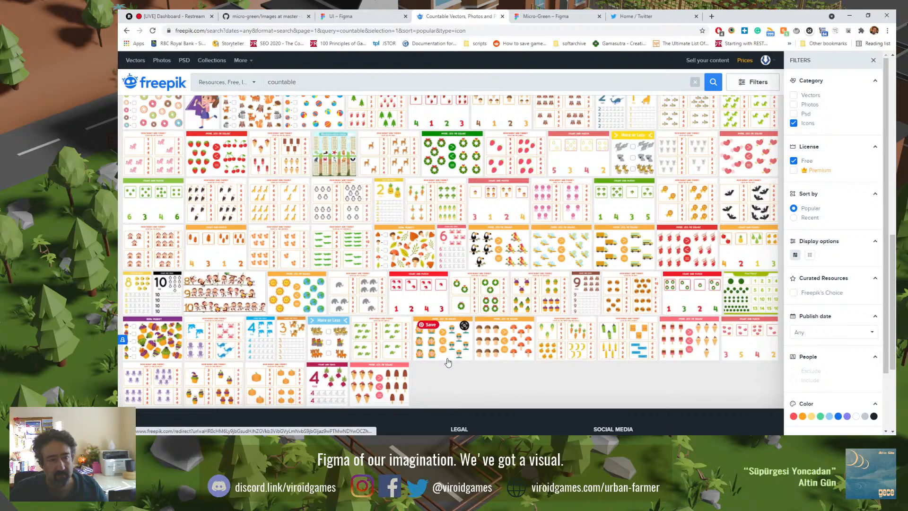
scroll(448, 362, down, 5)
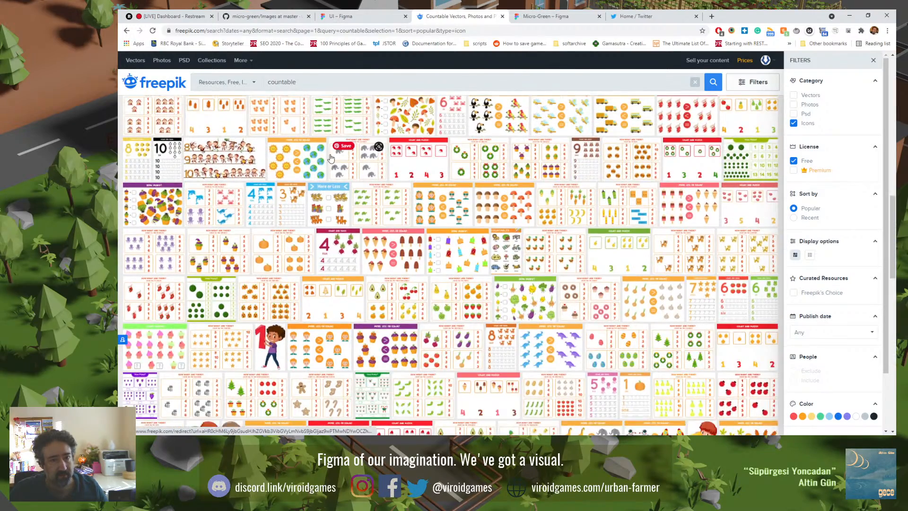
scroll(445, 354, down, 6)
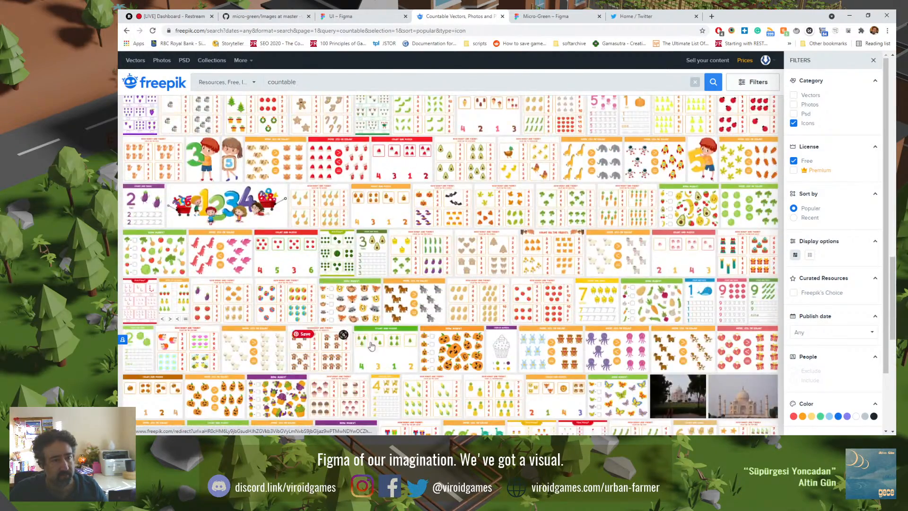
Step: Look through the "countable" results, view them without the Icons category filter, and restore the filter
scroll(308, 286, down, 9)
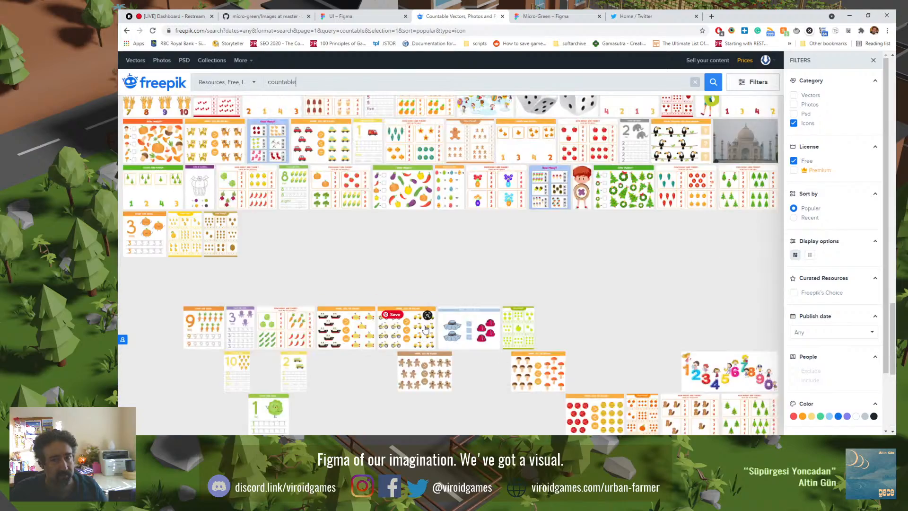
scroll(424, 326, up, 20)
scroll(425, 330, up, 10)
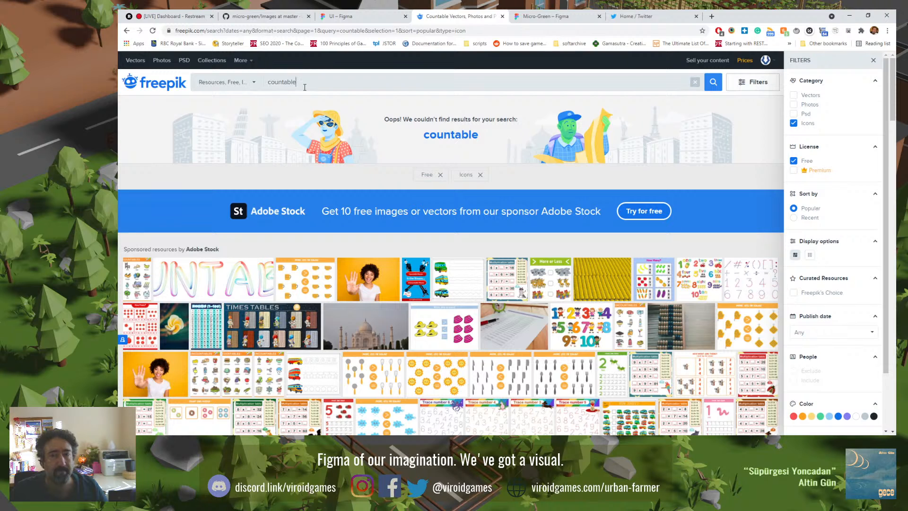
click(811, 124)
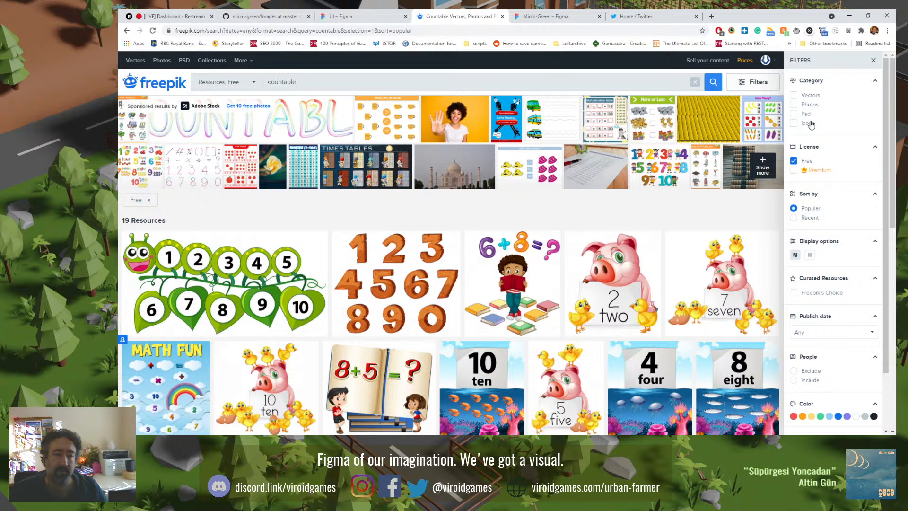
click(811, 124)
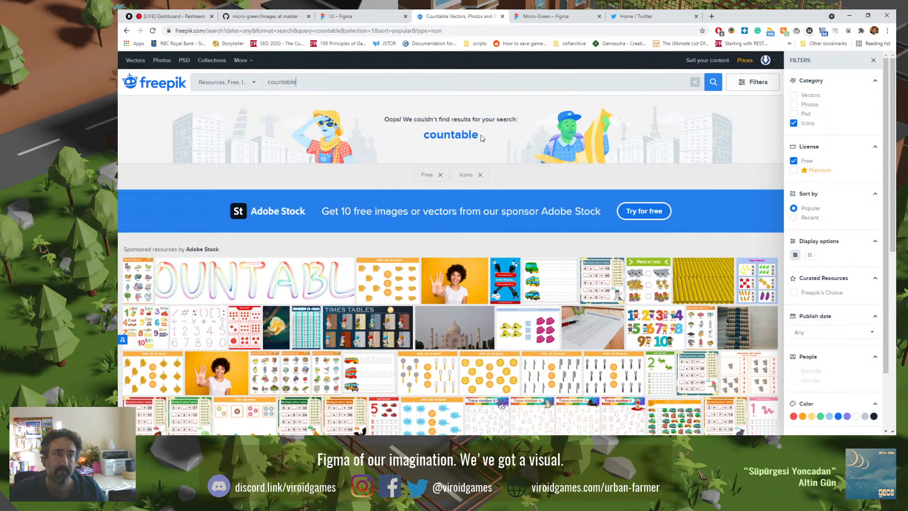
Step: Search the free icons for "pile" and browse through the results
double_click(319, 81)
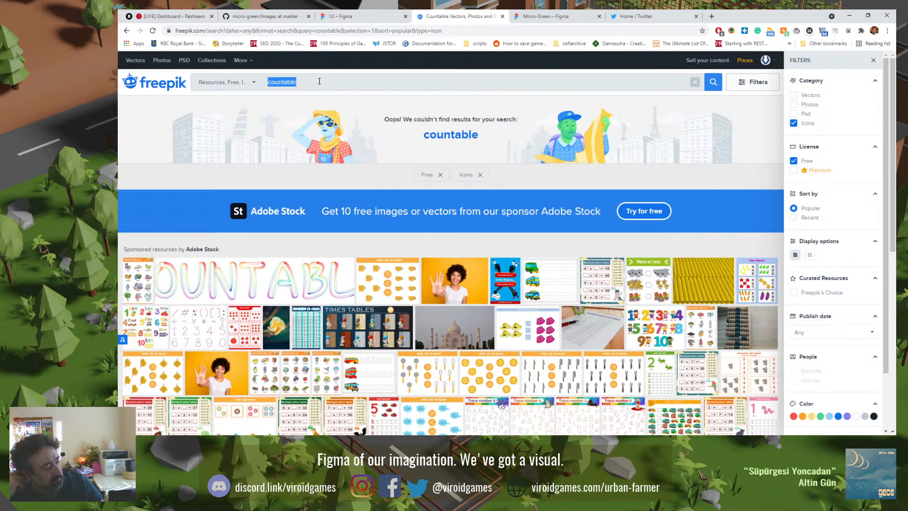
text(pile)
key(Return)
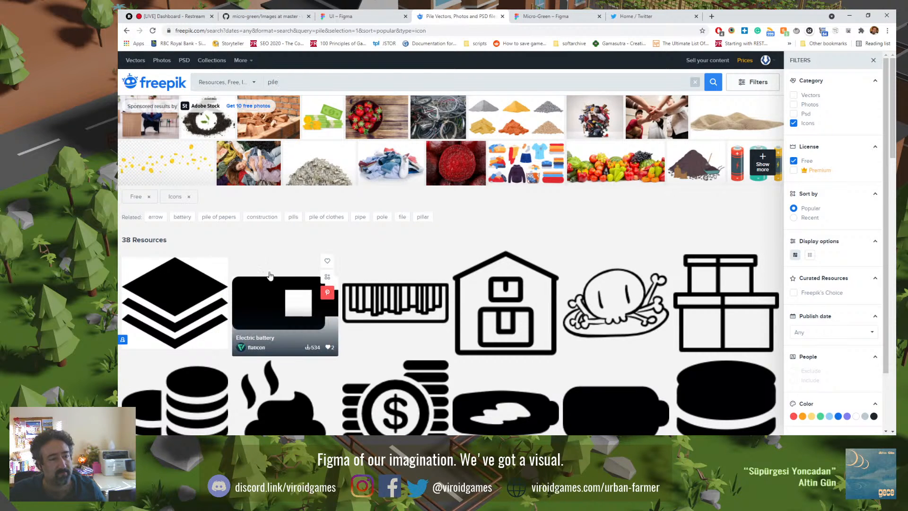
scroll(326, 273, down, 2)
scroll(326, 274, down, 3)
scroll(331, 268, down, 3)
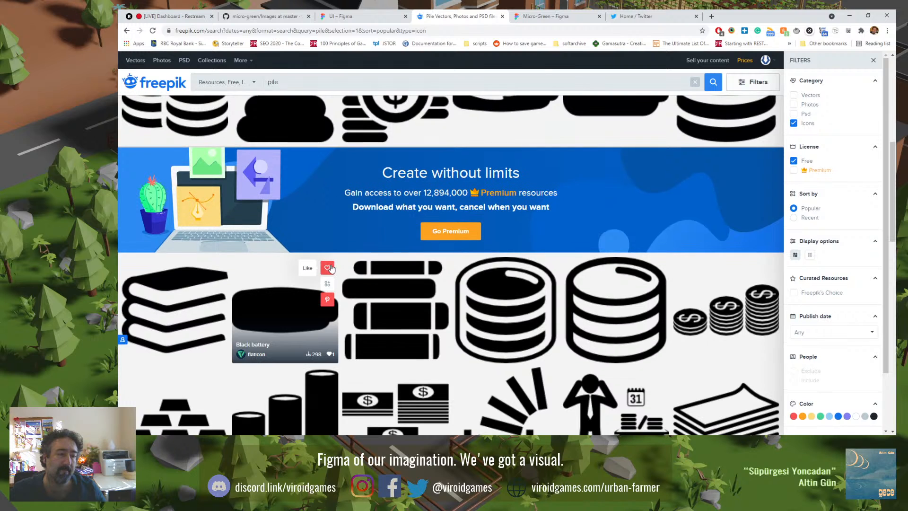
scroll(331, 268, down, 4)
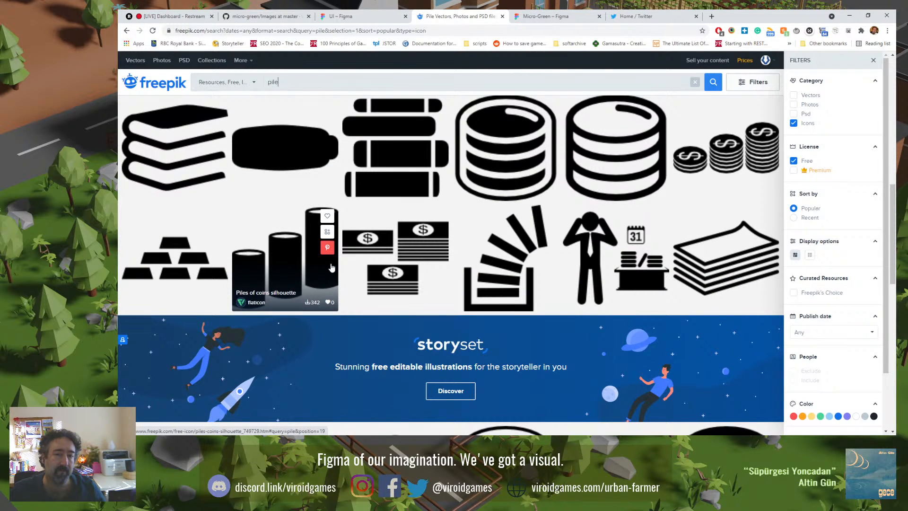
scroll(331, 267, down, 4)
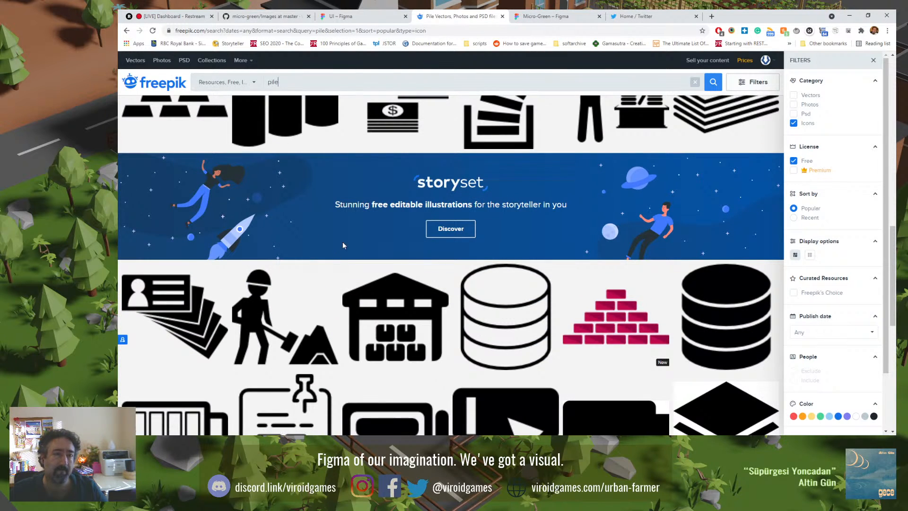
Step: Search the free icons for "stack" and look through the first rows of results
key(ctrl+a)
text(stack)
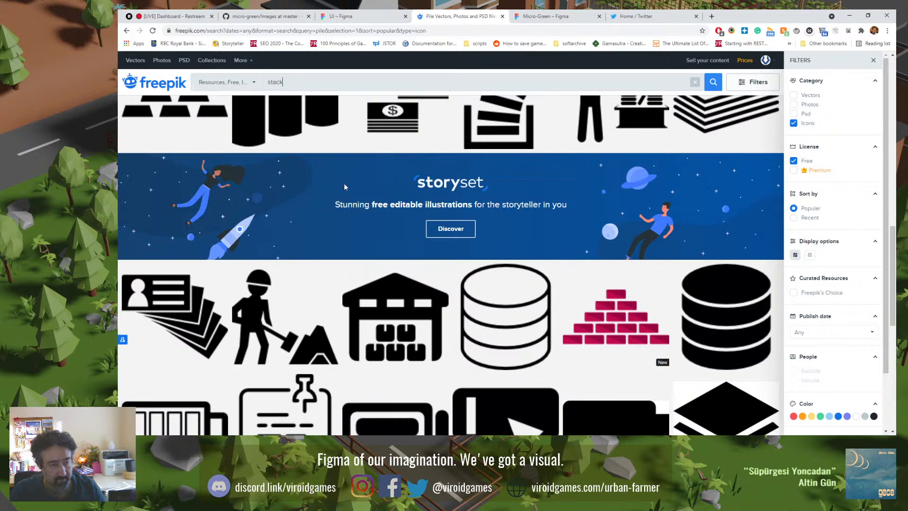
key(Return)
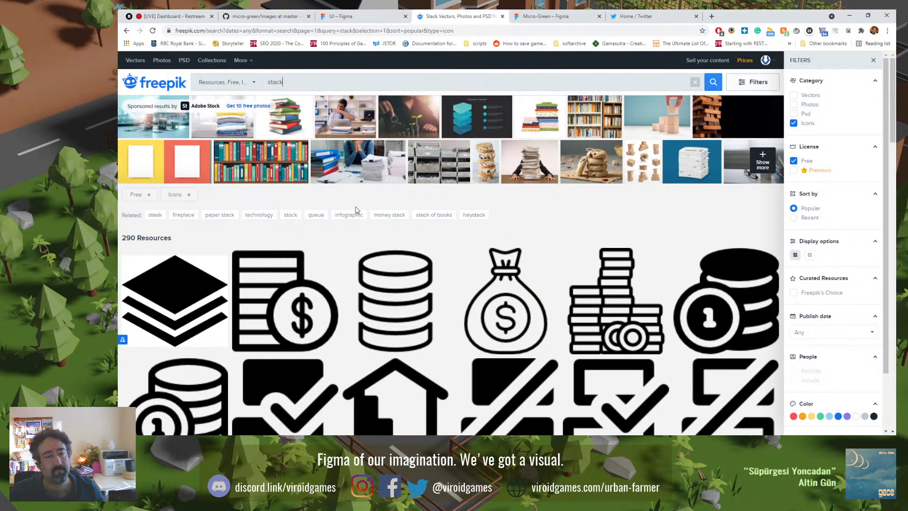
scroll(450, 237, down, 5)
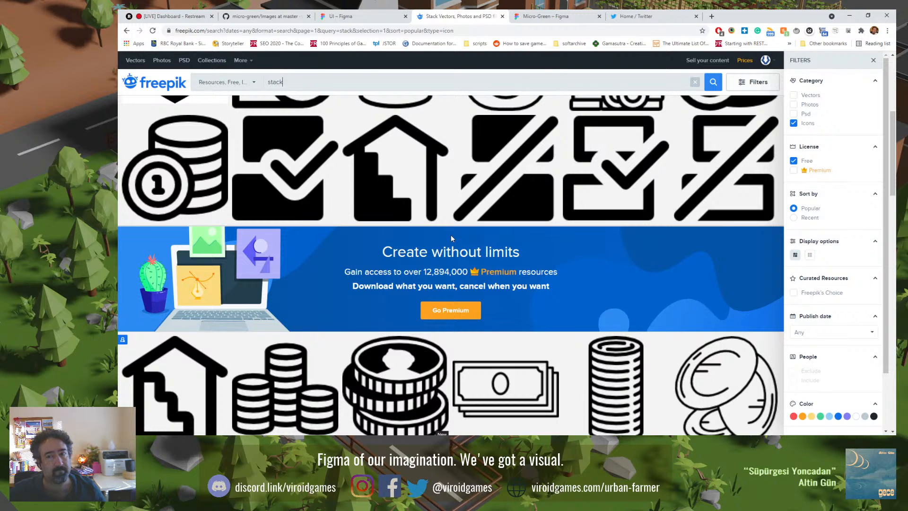
scroll(450, 238, down, 6)
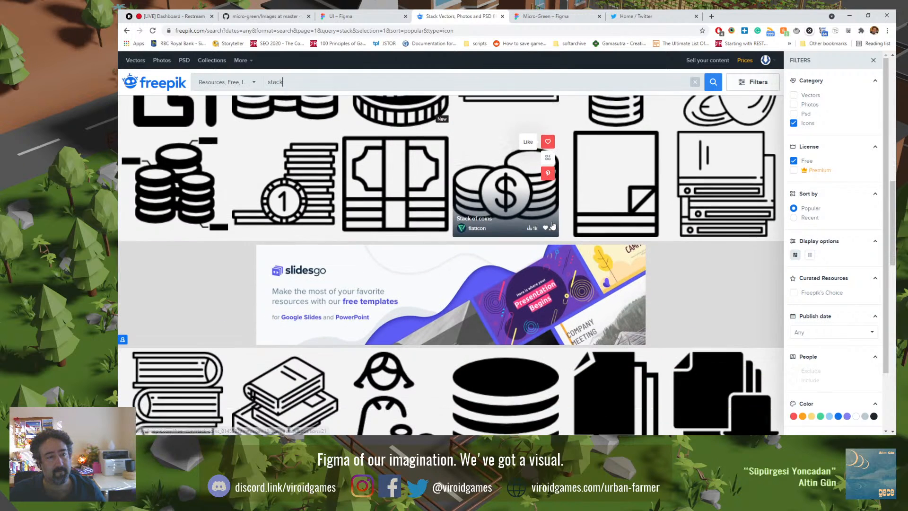
Step: View the "stack" results for all free resources without the Icons filter, and limit them to icons again
click(806, 126)
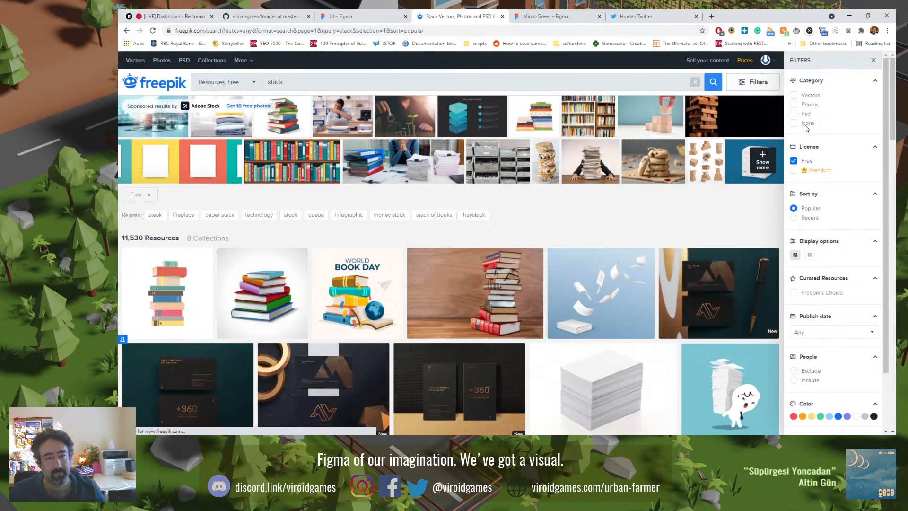
scroll(627, 278, down, 3)
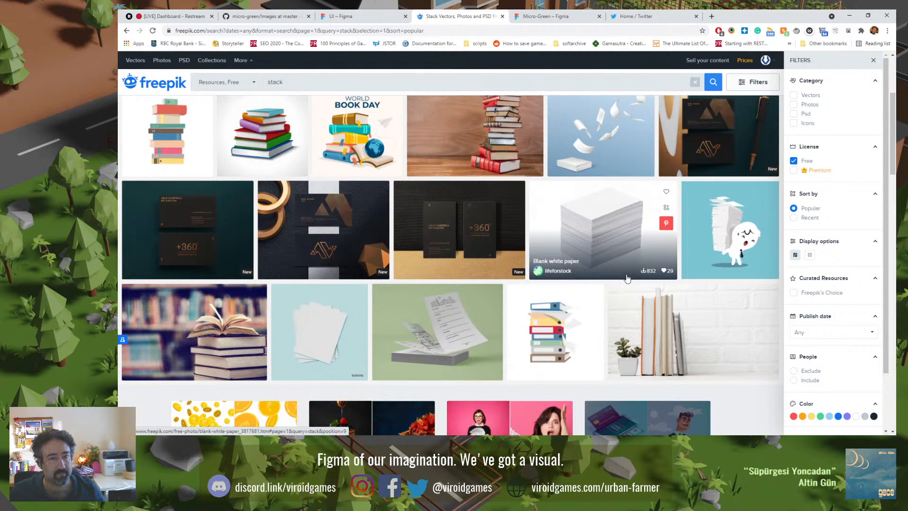
scroll(627, 277, down, 4)
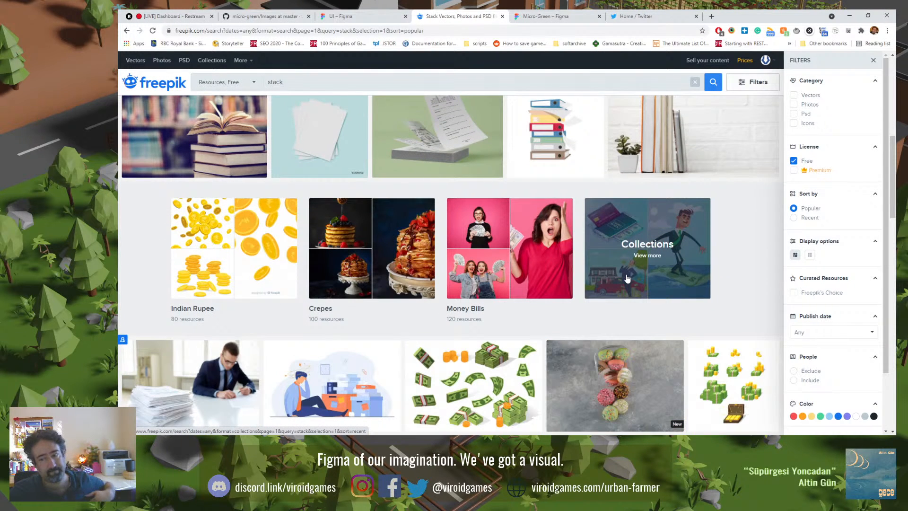
scroll(627, 278, up, 7)
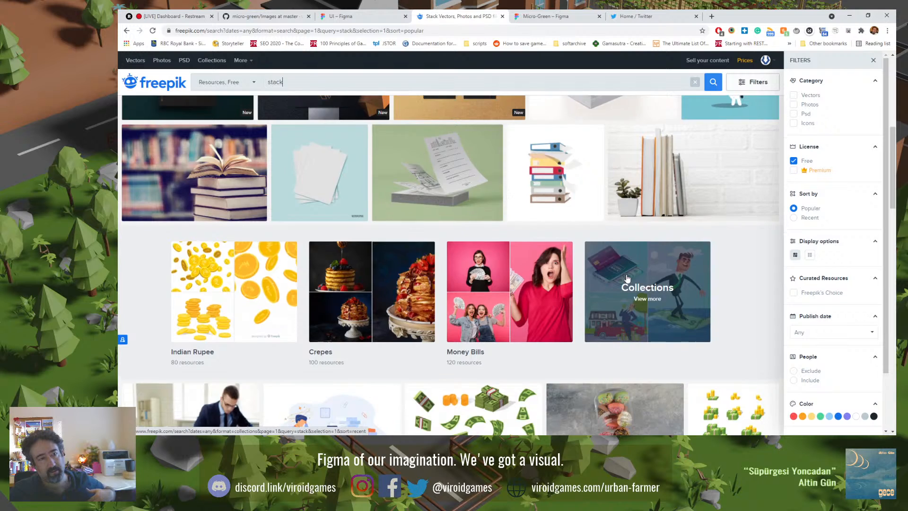
click(810, 125)
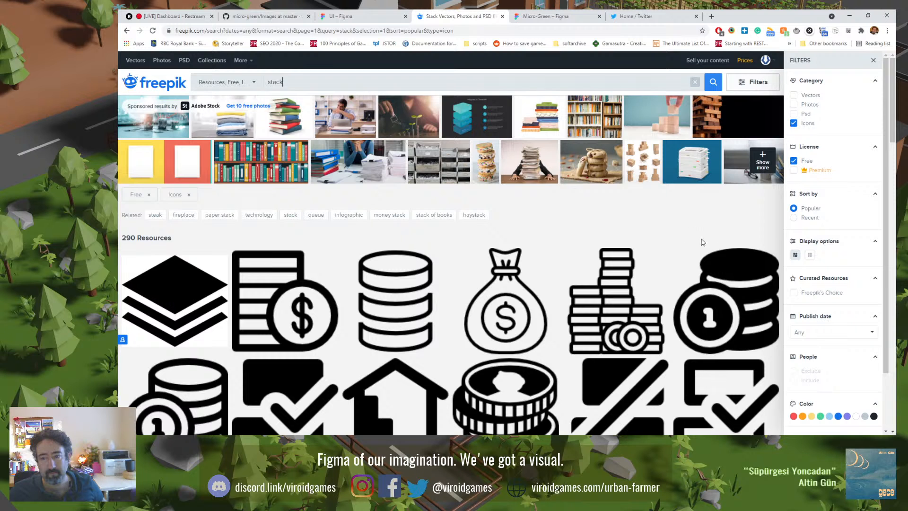
Step: Browse further through the "stack" icons and open the "Three paper pieces" icon's preview
scroll(622, 297, down, 4)
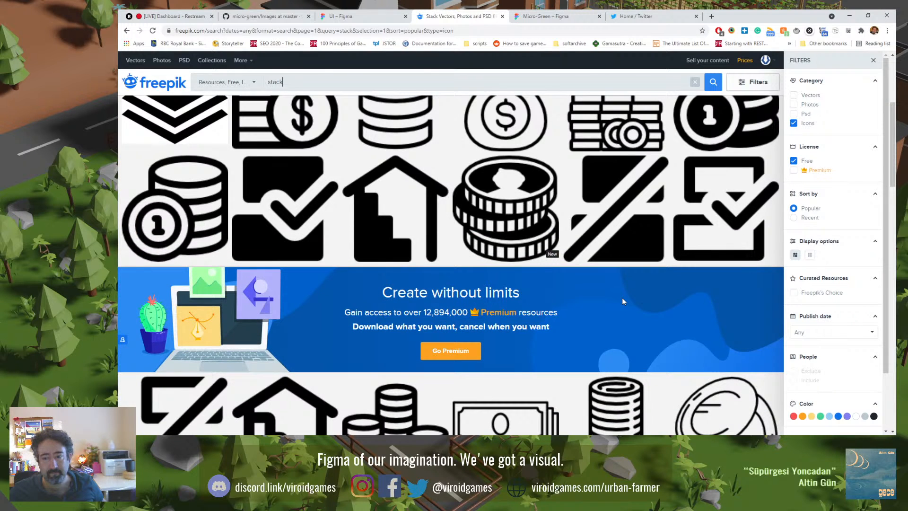
scroll(622, 300, down, 12)
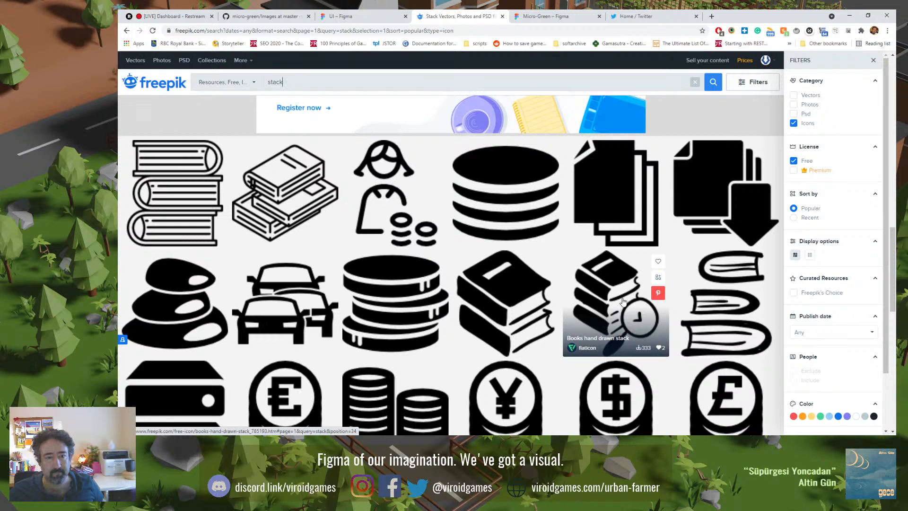
scroll(623, 301, down, 4)
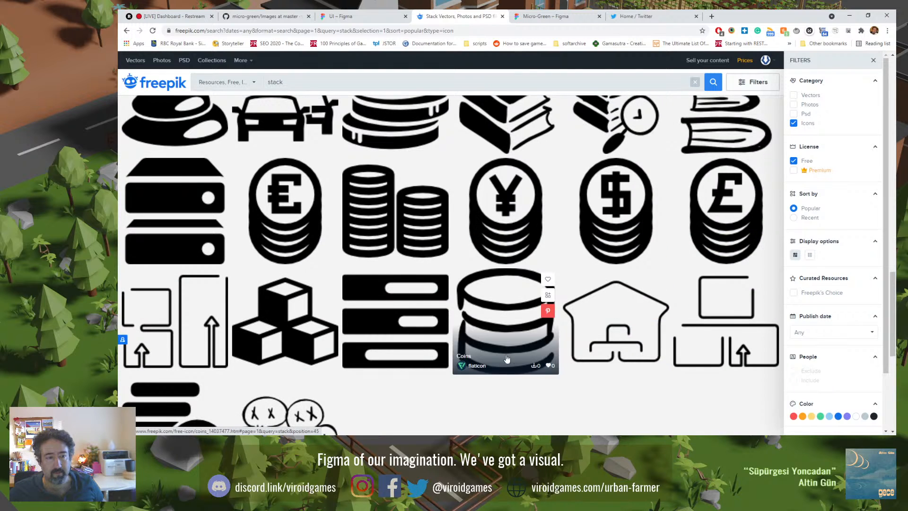
scroll(506, 358, up, 7)
scroll(506, 358, up, 10)
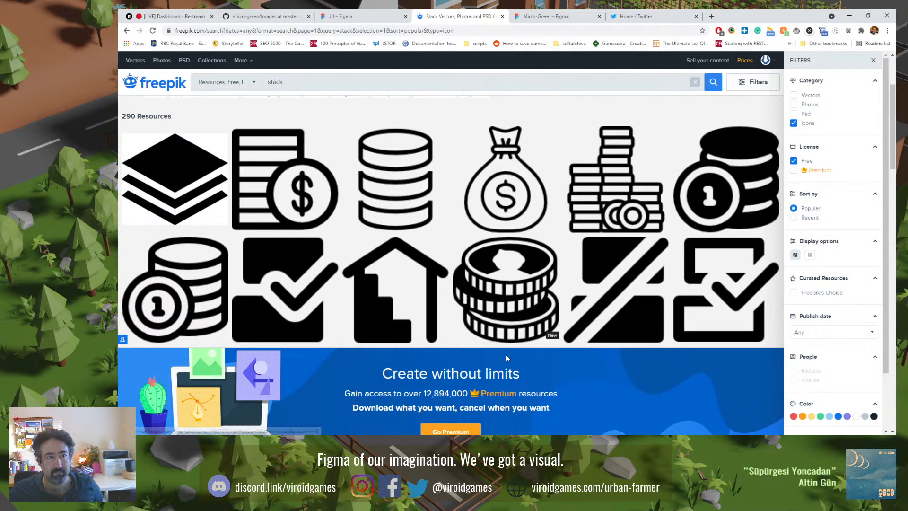
mouse_move(159, 182)
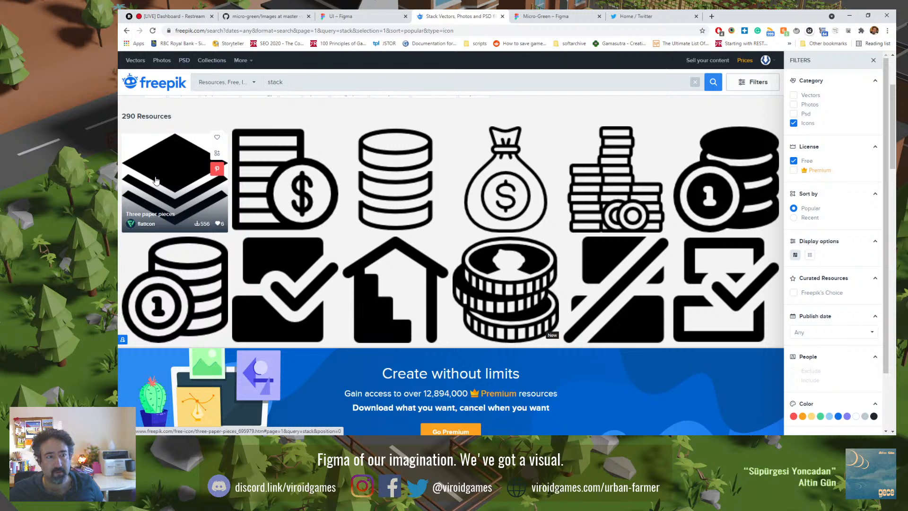
click(158, 182)
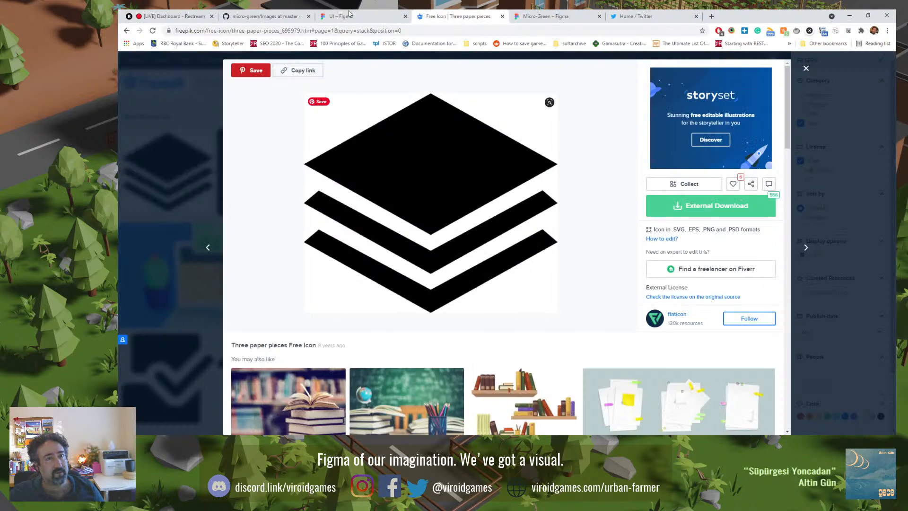
Step: Switch to the UI file in Figma and place a copy of the KG weight group beside the InventoryItem component, outside its frame
click(349, 14)
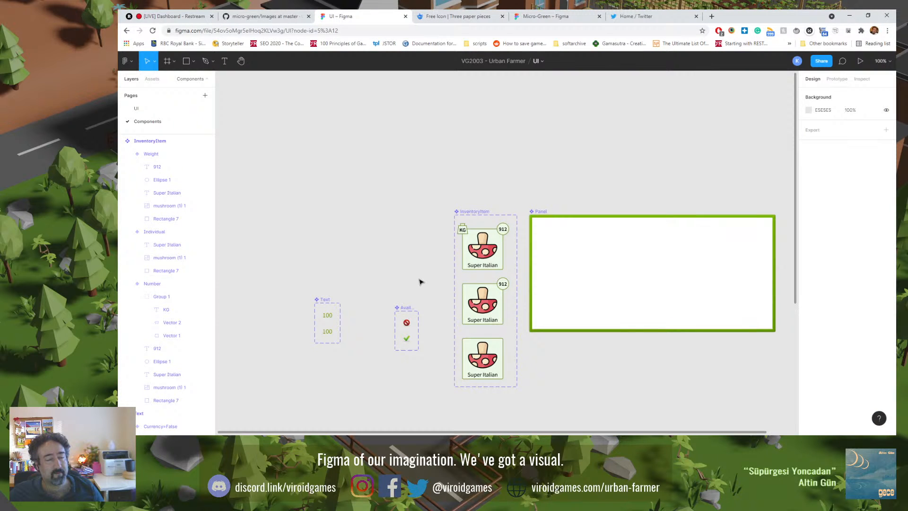
click(459, 232)
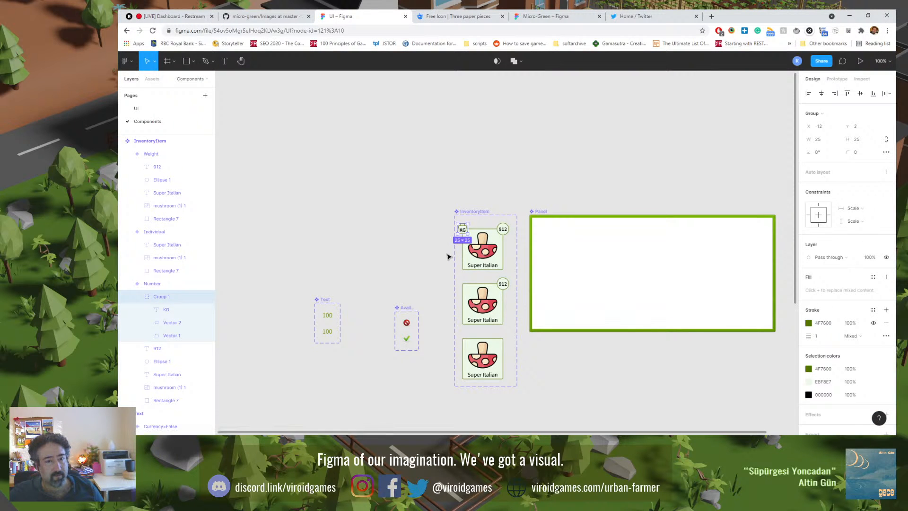
scroll(449, 251, up, 5)
key(ctrl+c)
key(ctrl+v)
drag(506, 169, 410, 170)
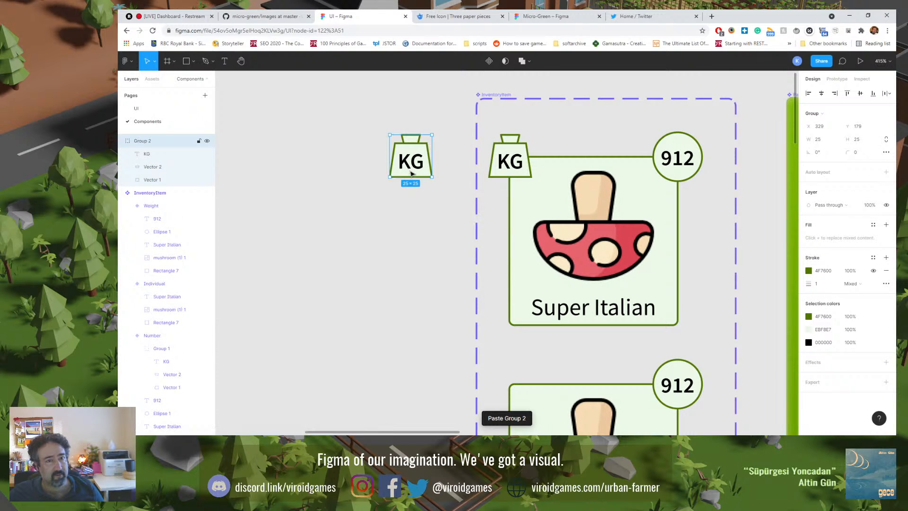
Step: Ungroup the copied KG weight icon and select its body outline and its handle outline in turn
key(ctrl+shift+g)
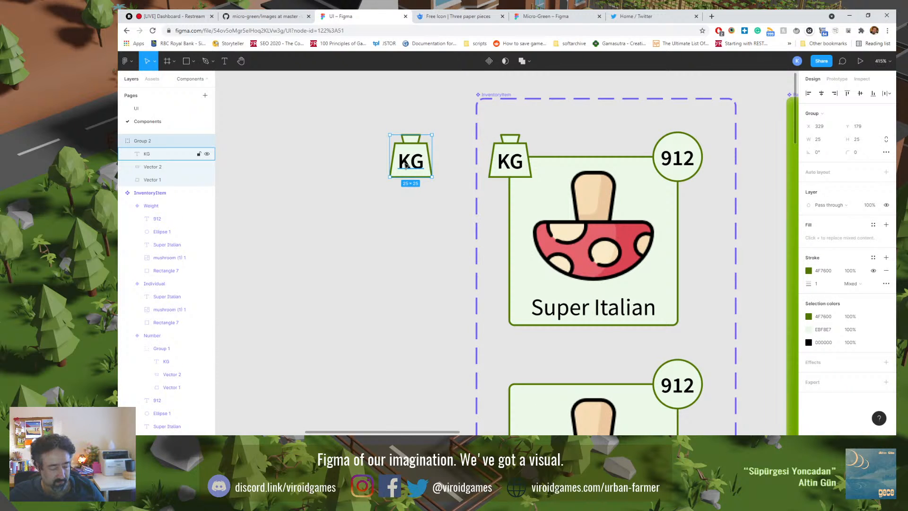
click(339, 165)
click(390, 169)
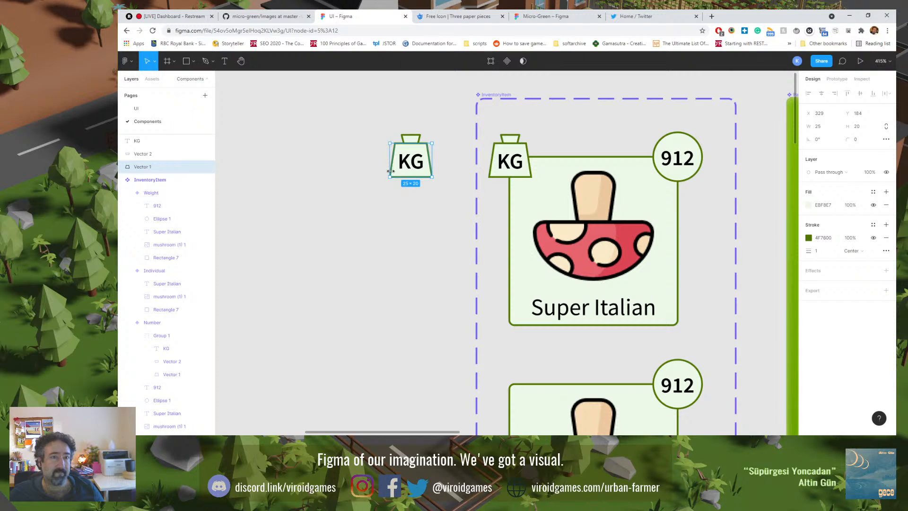
scroll(397, 173, up, 5)
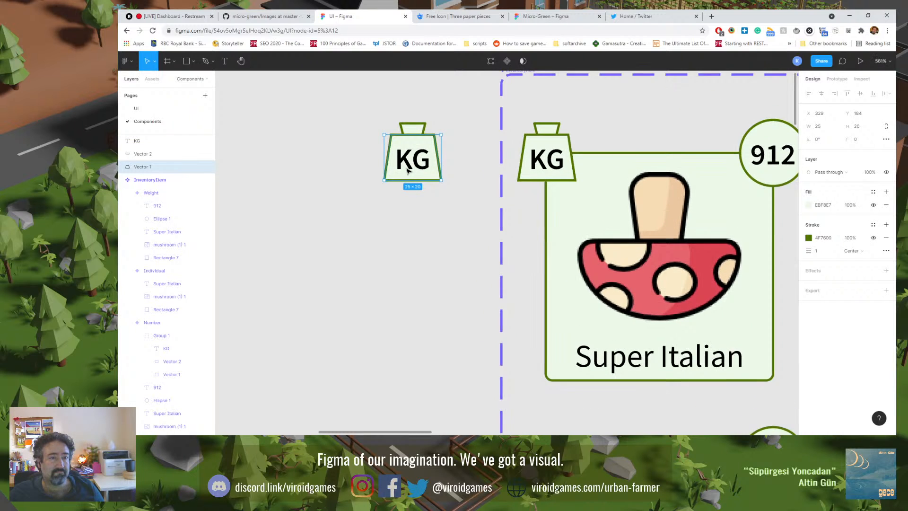
click(401, 122)
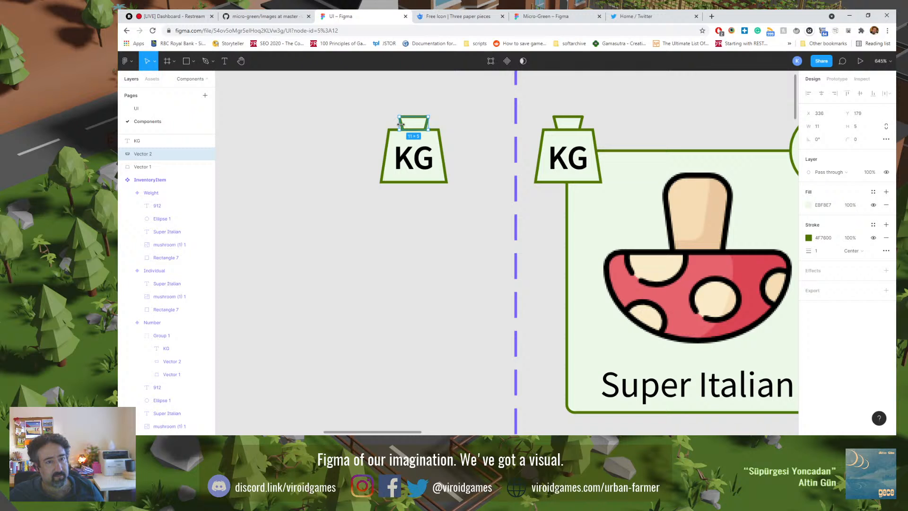
Step: Copy the "Three paper pieces" image from Freepik, paste it into the Figma Components page and fit it in view
click(434, 19)
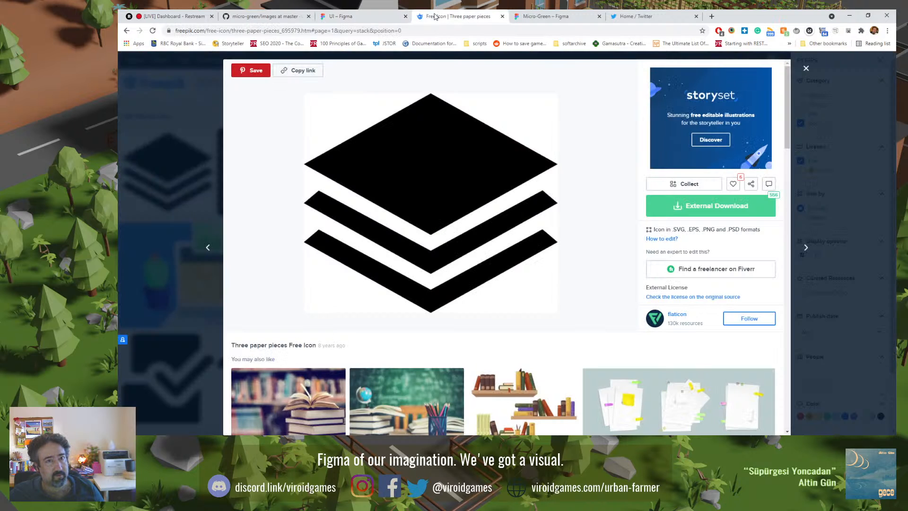
right_click(440, 136)
click(454, 159)
click(350, 16)
click(278, 180)
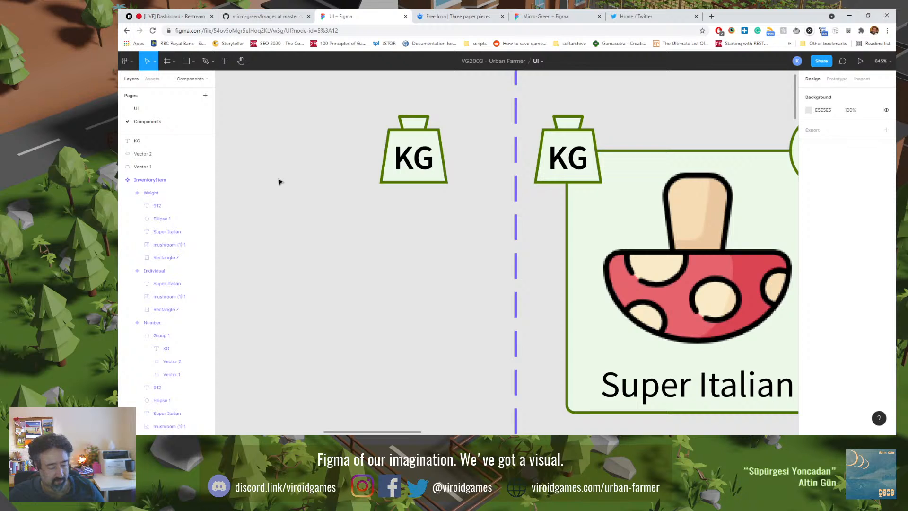
key(ctrl+v)
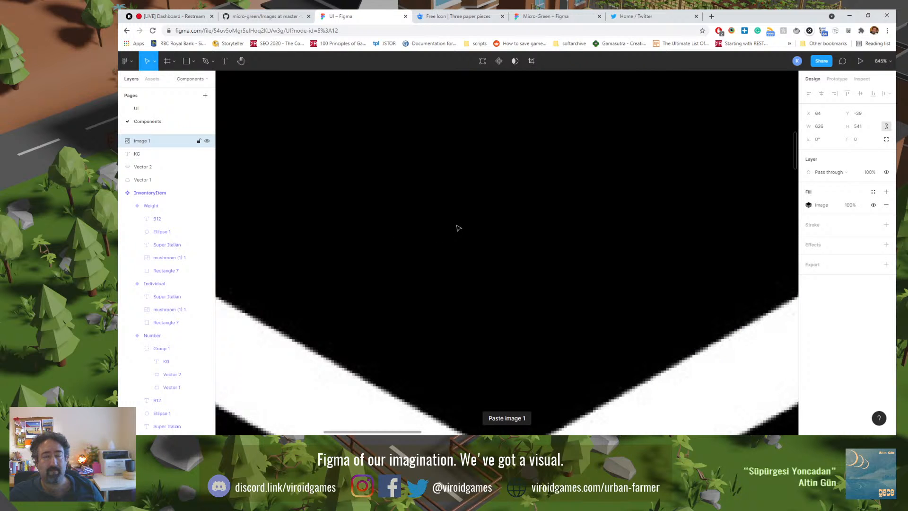
key(shift+2)
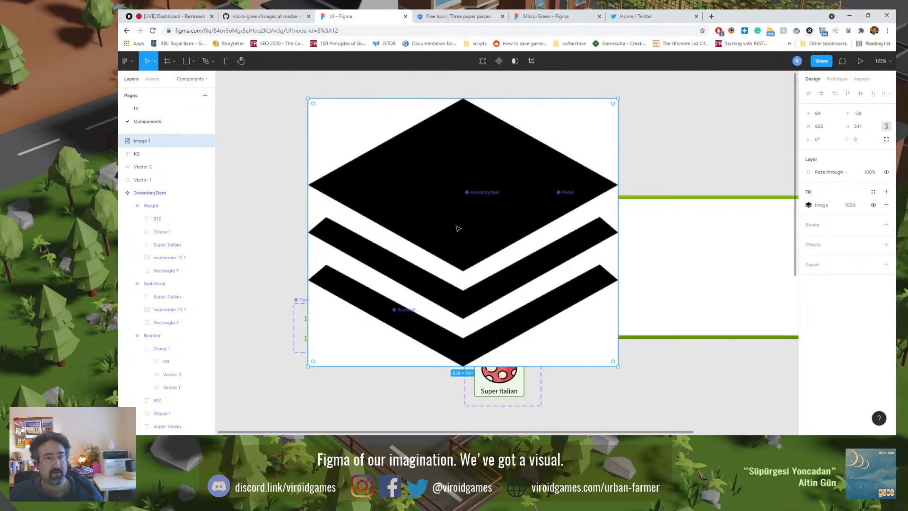
Step: Scale the pasted stack image down to about 53 × 45 and bring it into view beside the copied KG icon
drag(617, 98, 410, 217)
scroll(410, 217, up, 5)
scroll(416, 222, up, 5)
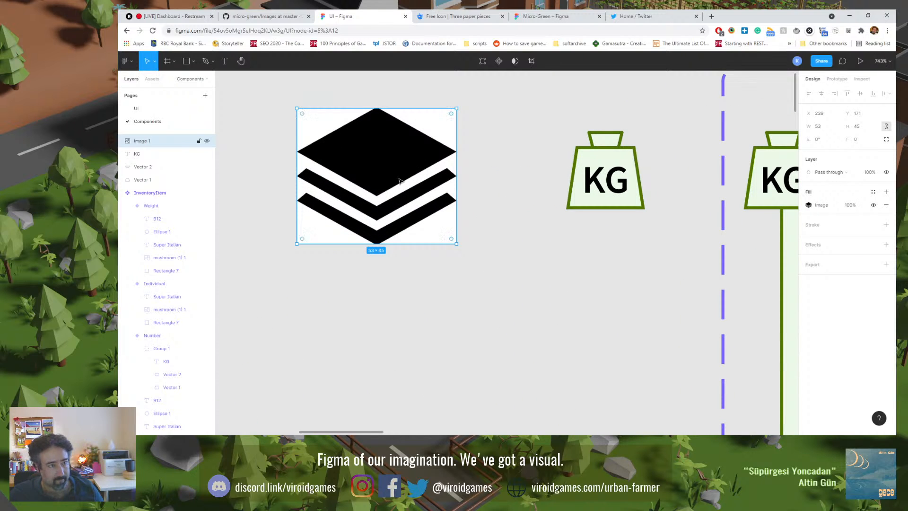
Step: Draw a square about 15 × 15 in the empty area below the copied KG icon
click(192, 66)
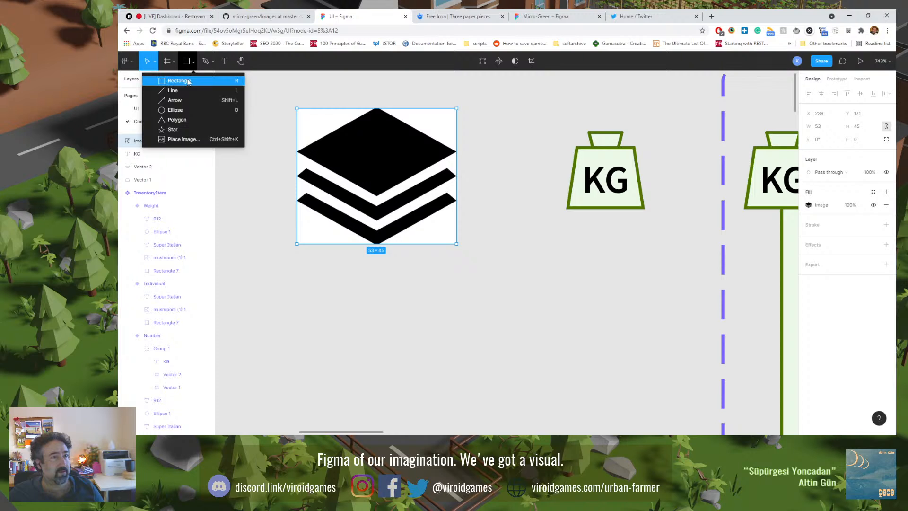
click(180, 81)
drag(541, 237, 586, 279)
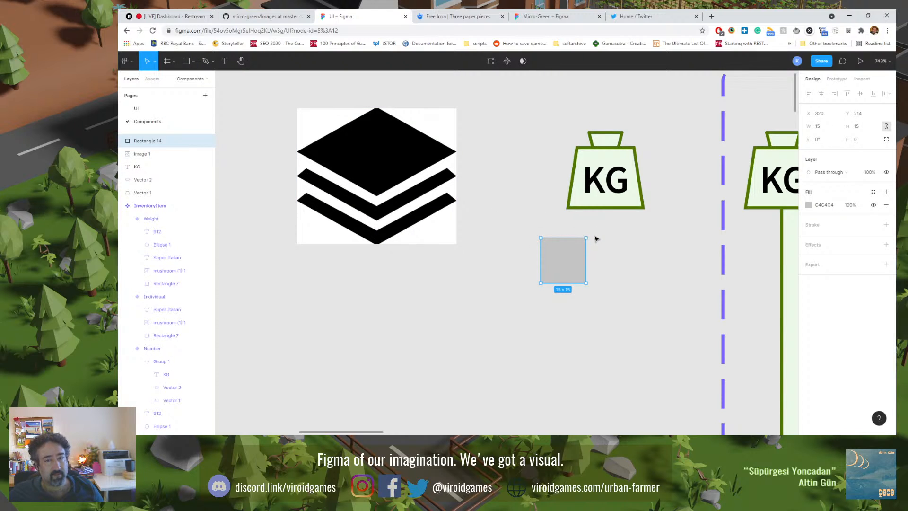
Step: Rotate the square to -45° and try to flatten the diamond from its upper corner
drag(589, 234, 598, 259)
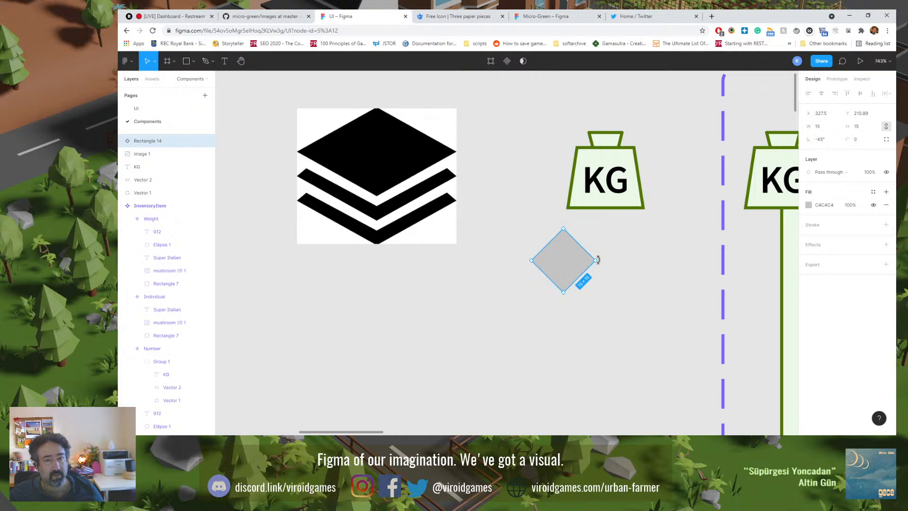
drag(563, 228, 564, 245)
key(ctrl+z)
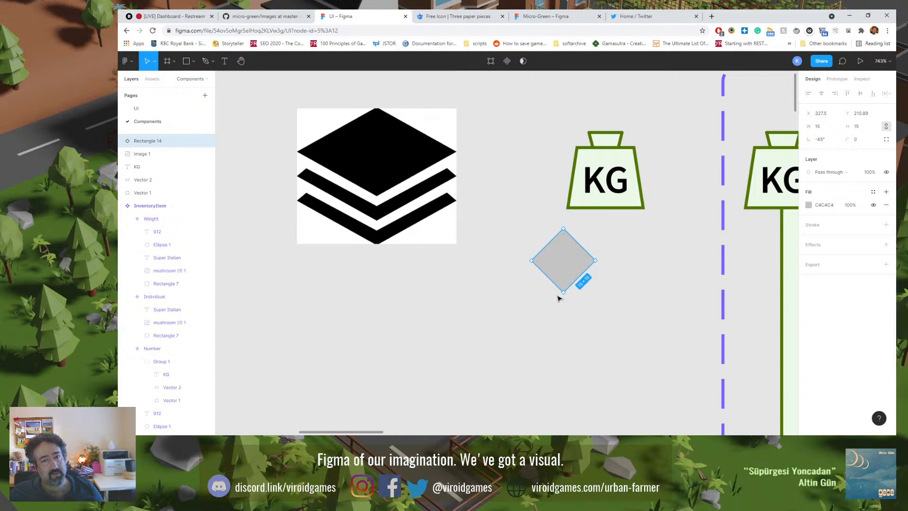
mouse_move(563, 229)
mouse_down()
mouse_move(560, 250)
mouse_move(564, 225)
mouse_up()
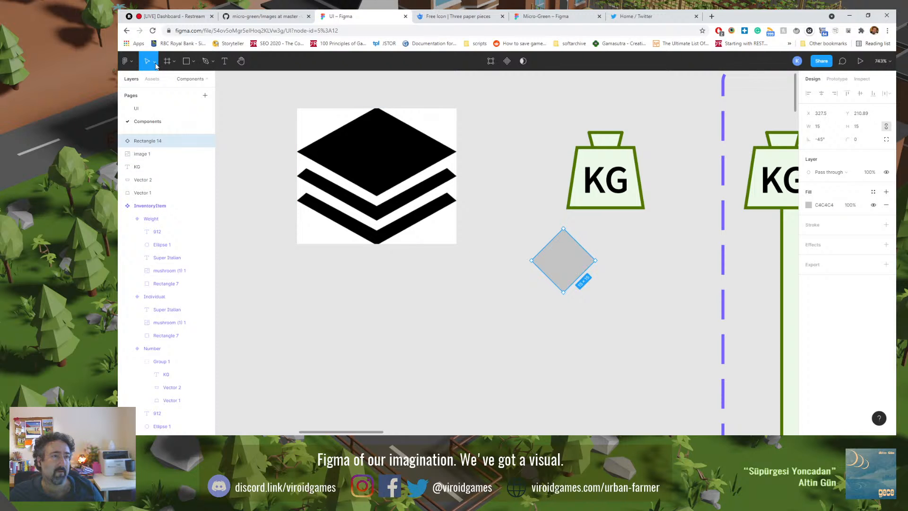
click(172, 62)
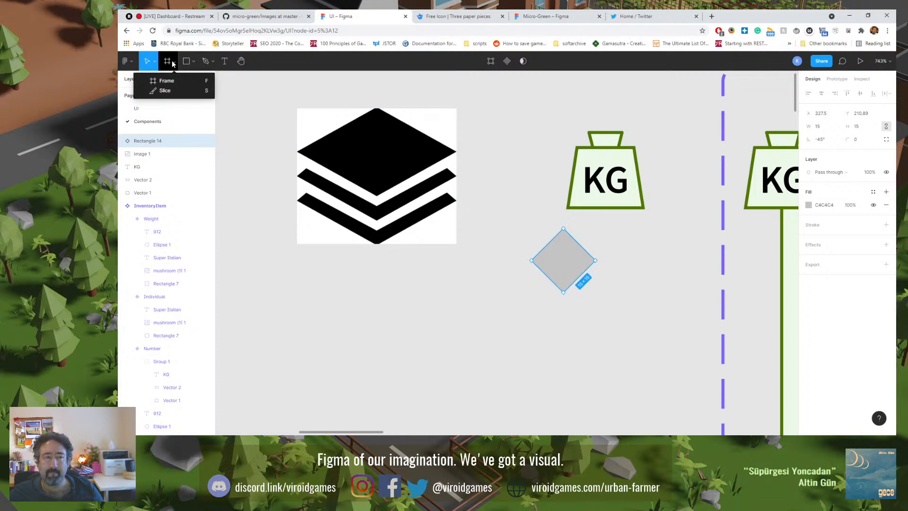
click(172, 62)
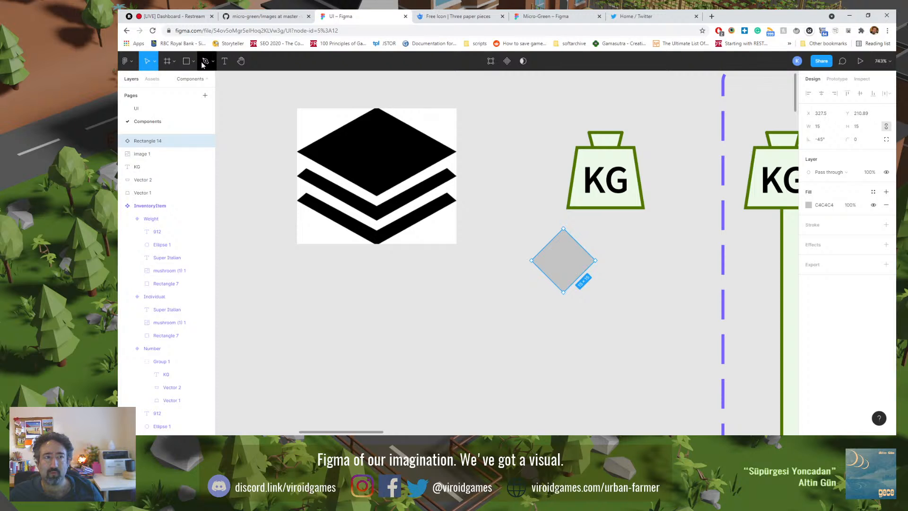
click(132, 63)
mouse_move(153, 115)
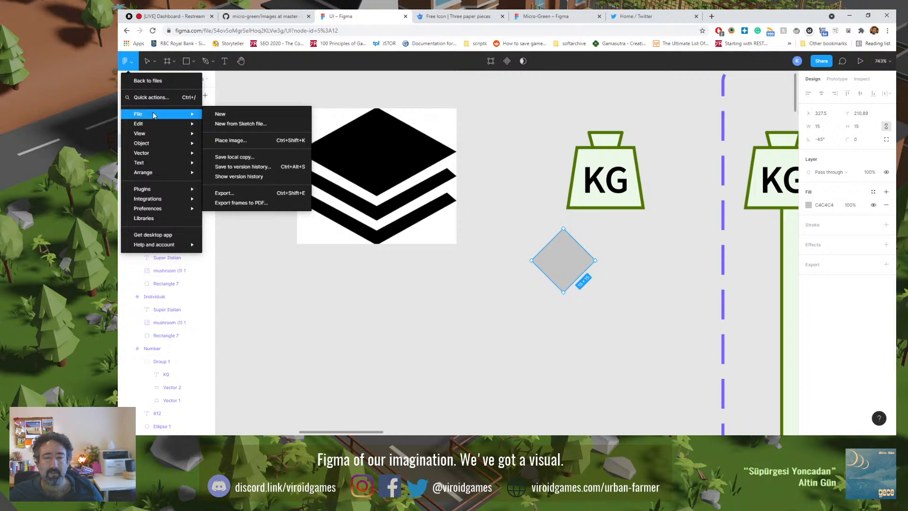
click(807, 136)
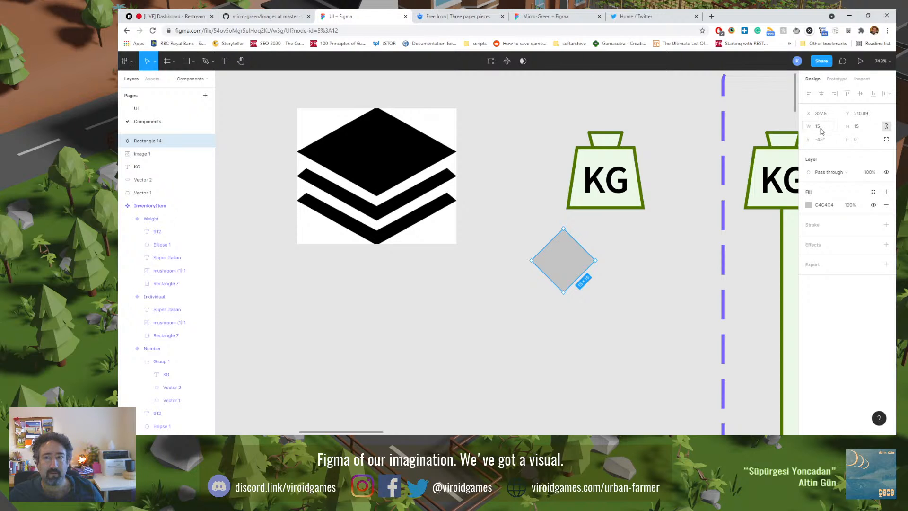
Step: Try a width of 12 for the diamond with its proportions locked, and undo it
click(819, 126)
text(12)
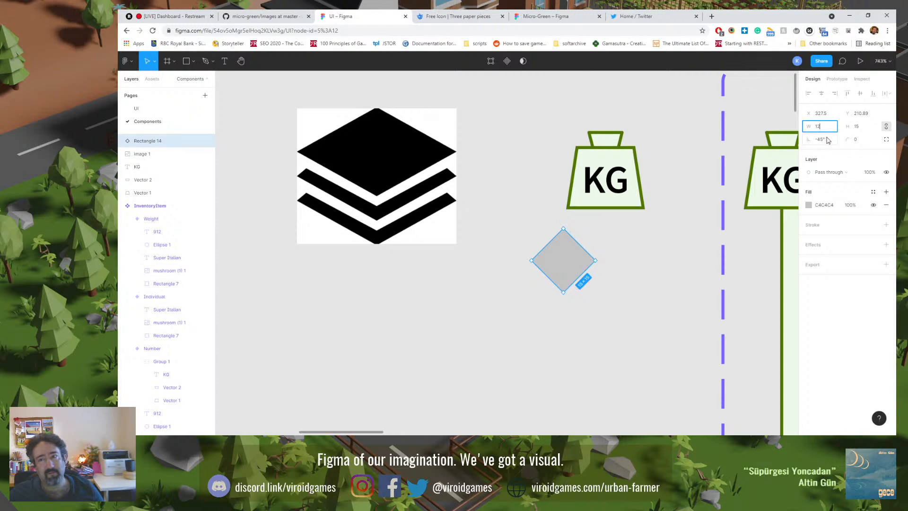
key(Tab)
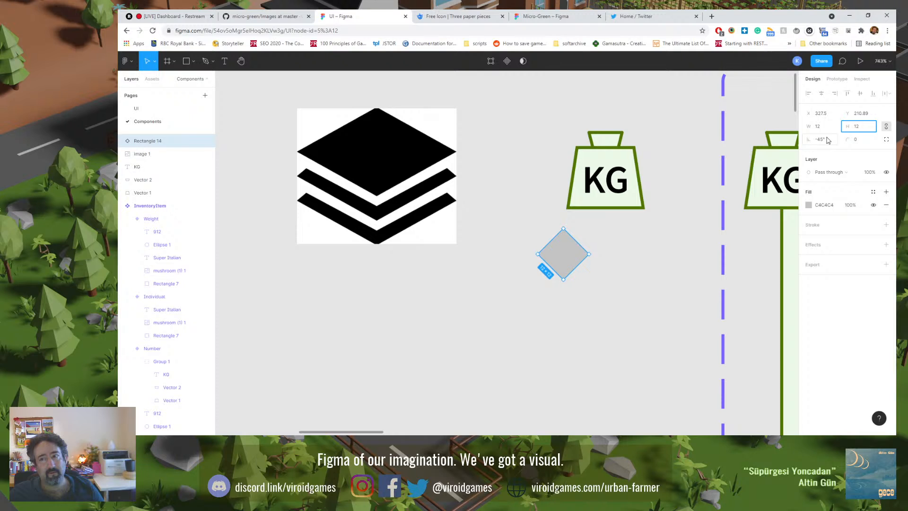
key(ctrl+z)
Step: Unlock the diamond's proportions and try a width of 12 on its own, undoing the width change
click(885, 127)
click(832, 130)
text(12)
key(Tab)
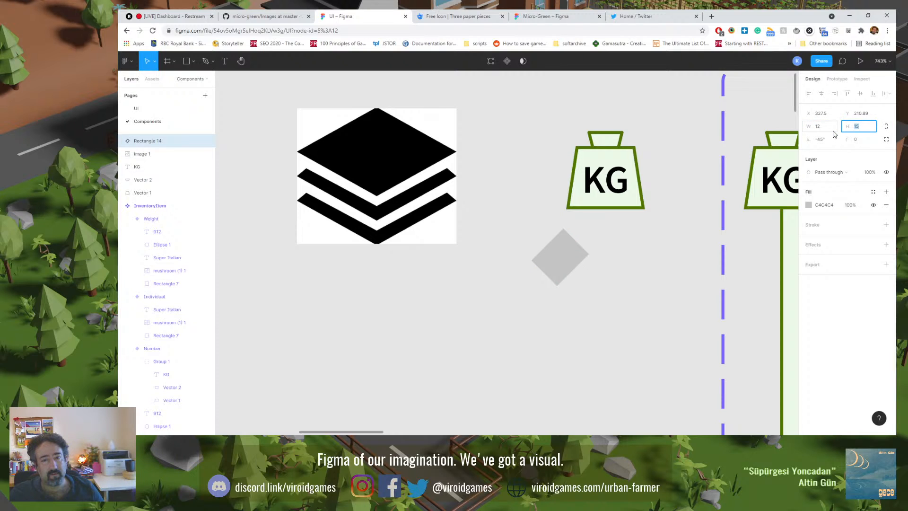
key(ctrl+z)
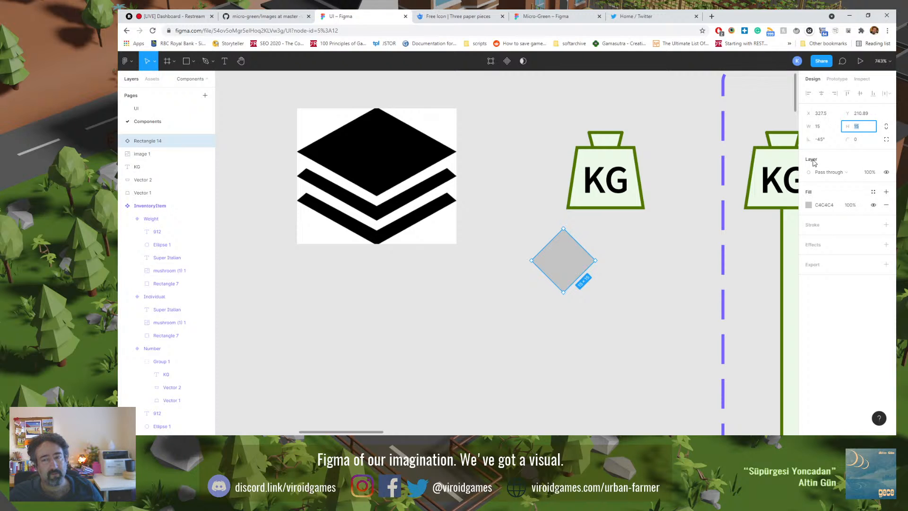
Step: Try a height of 10 for the diamond and undo it
text(10)
key(Return)
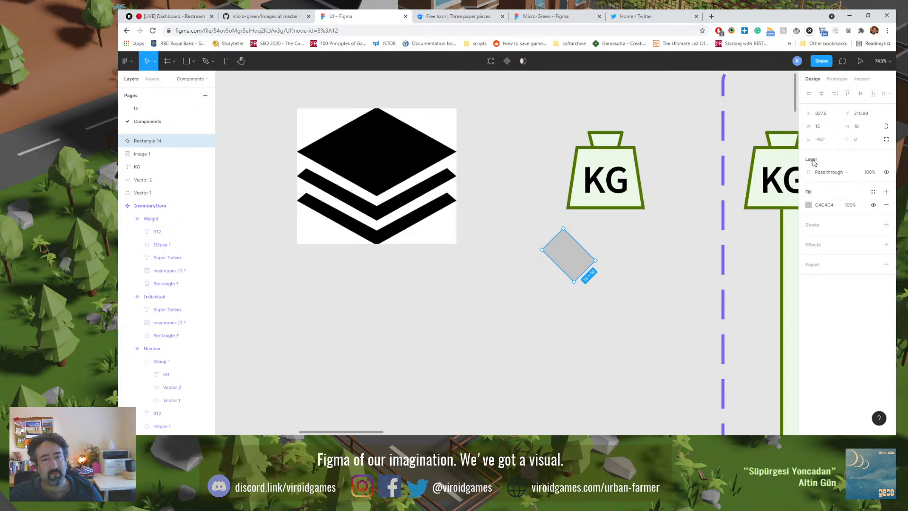
click(627, 310)
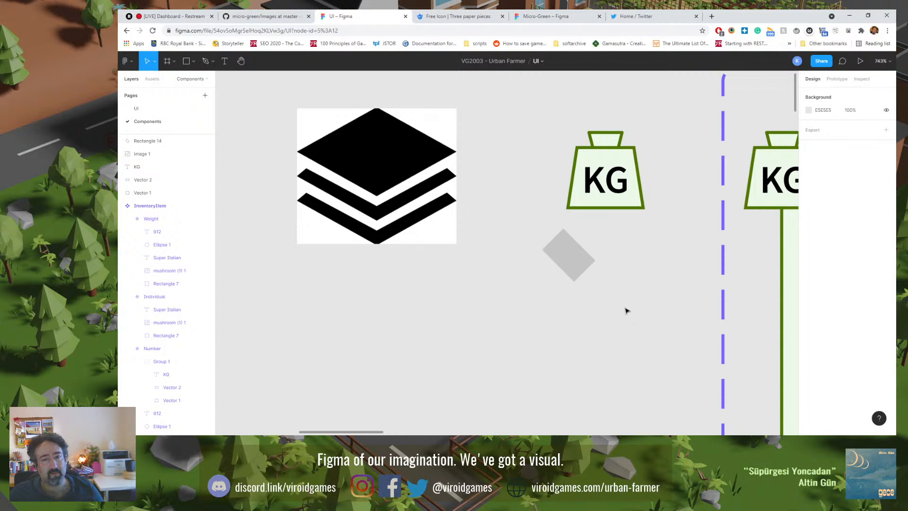
key(ctrl+z)
key(ctrl+z)
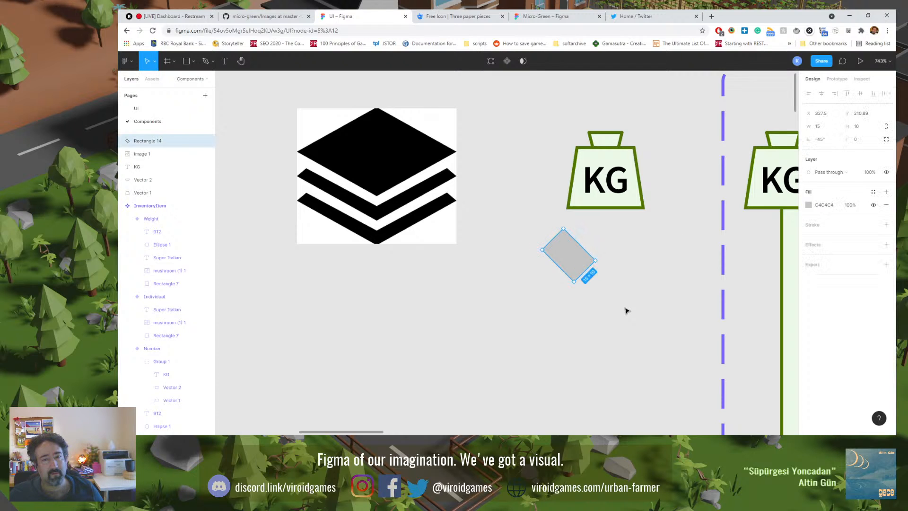
Step: Reset the square's rotation to 0°
click(822, 140)
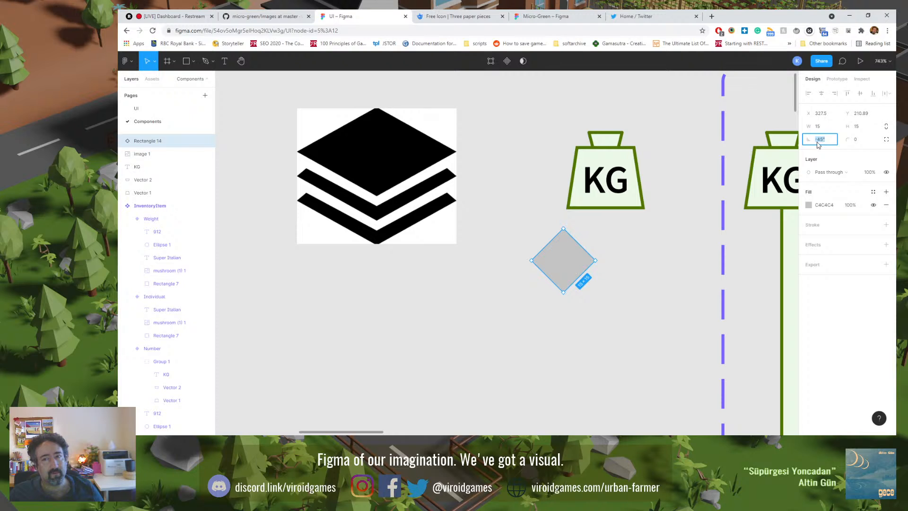
text(0)
key(Return)
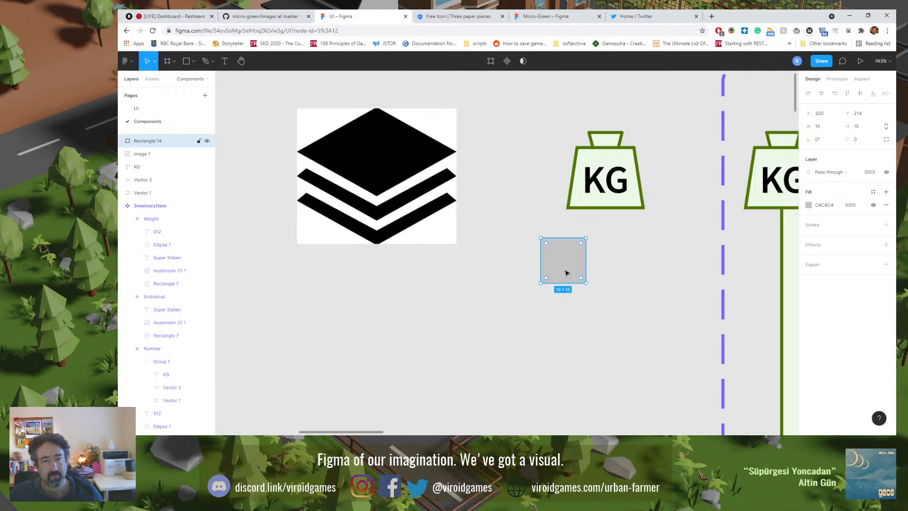
Step: Narrow the square to a width of 11 and set its rotation to 45°
click(610, 256)
click(576, 269)
drag(587, 257, 574, 256)
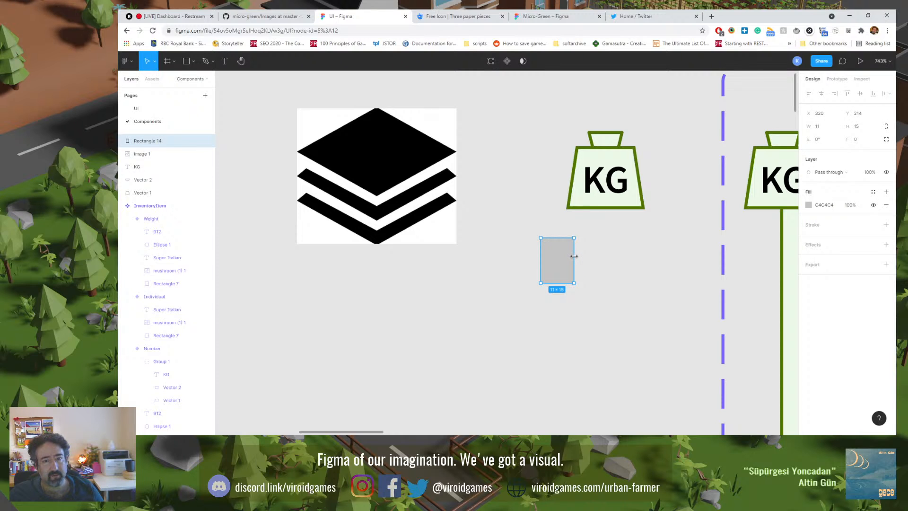
click(822, 140)
text(45)
key(Return)
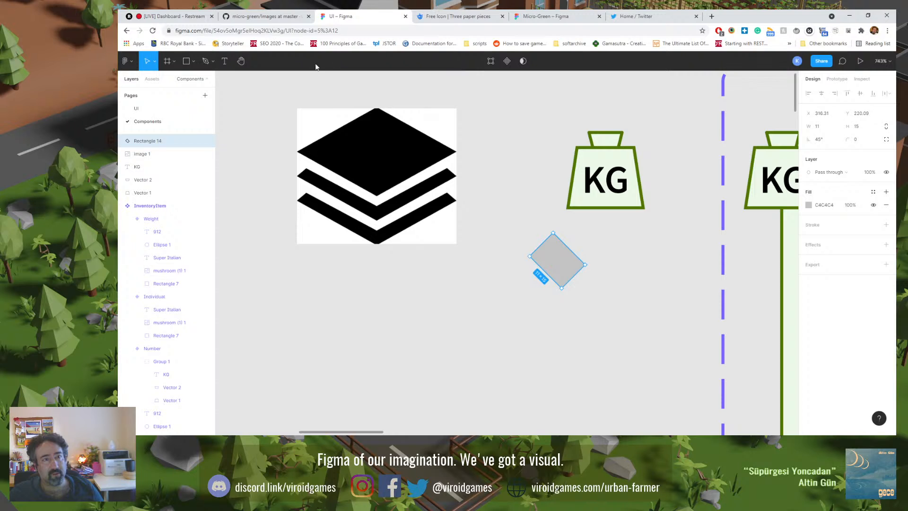
Step: Turn on the canvas rulers
click(127, 60)
mouse_move(169, 115)
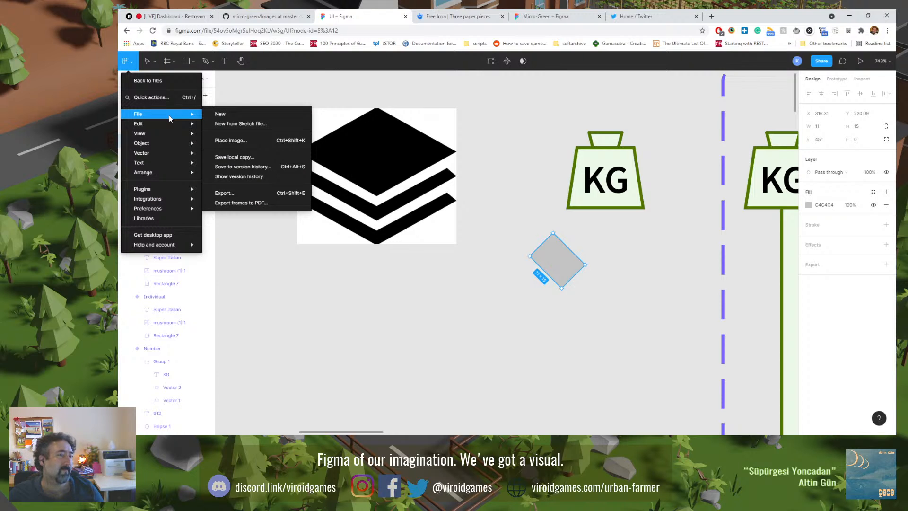
mouse_move(172, 134)
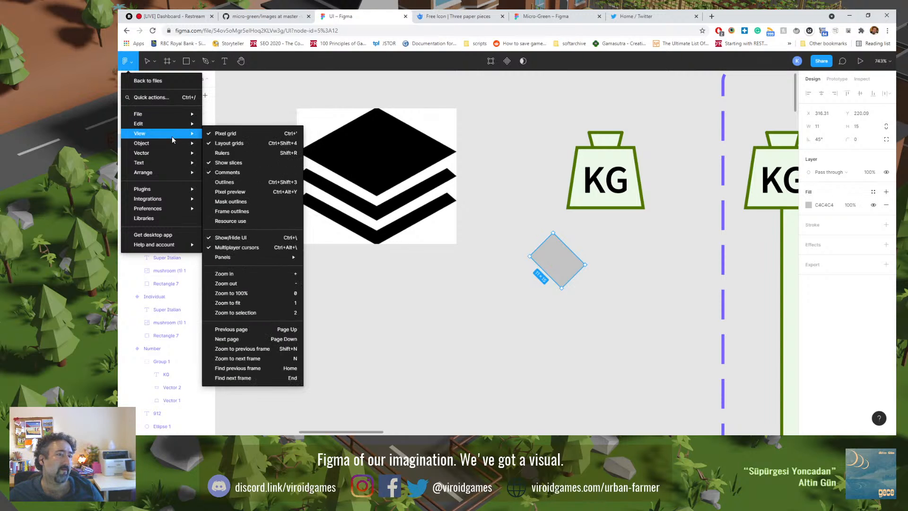
click(248, 156)
Step: Place two horizontal and two vertical guides at the outermost corners of the rotated rectangle
drag(573, 227, 575, 232)
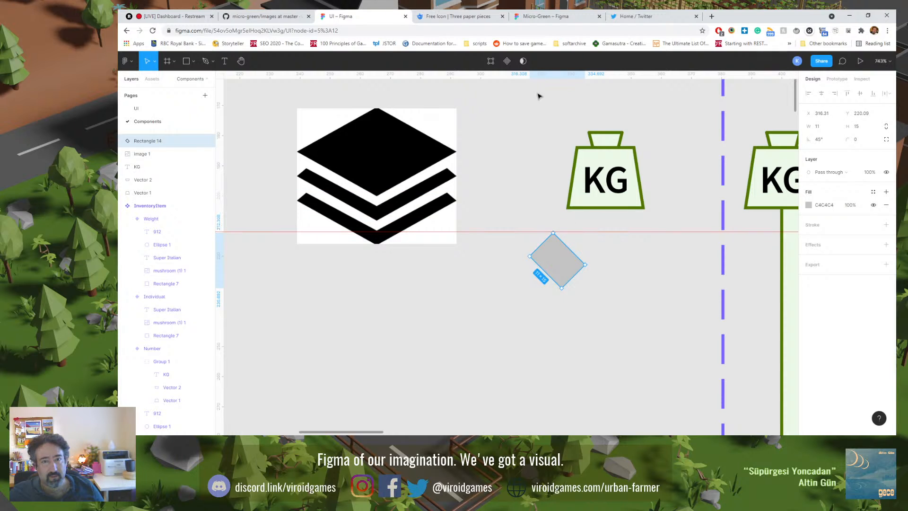
drag(530, 78, 565, 288)
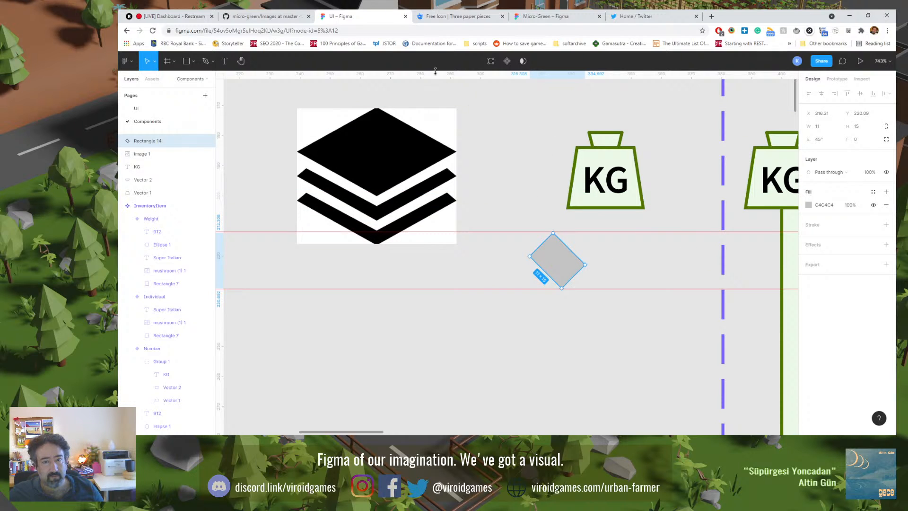
drag(218, 215, 528, 262)
drag(219, 277, 586, 290)
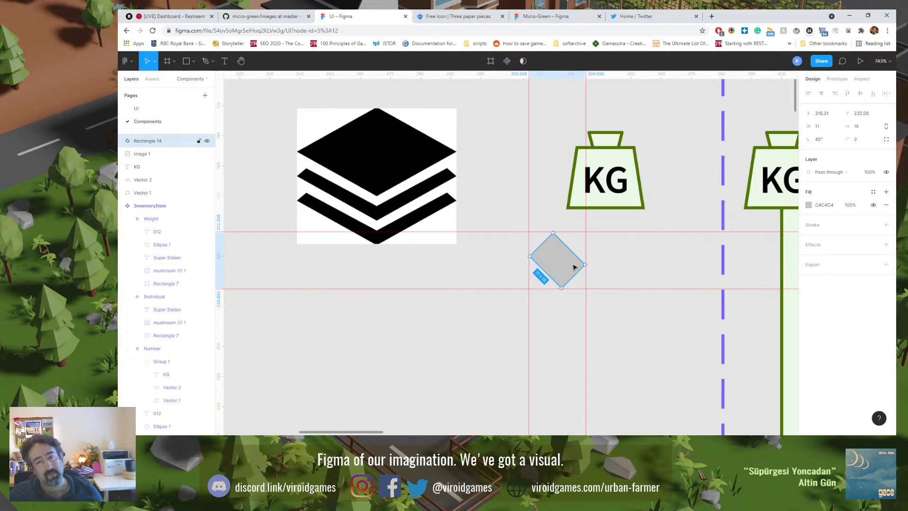
Step: Edit the rotated rectangle's points, adding guides at X 327 and Y 223 and moving its upper and left corners onto them
scroll(571, 262, up, 3)
scroll(571, 262, up, 1)
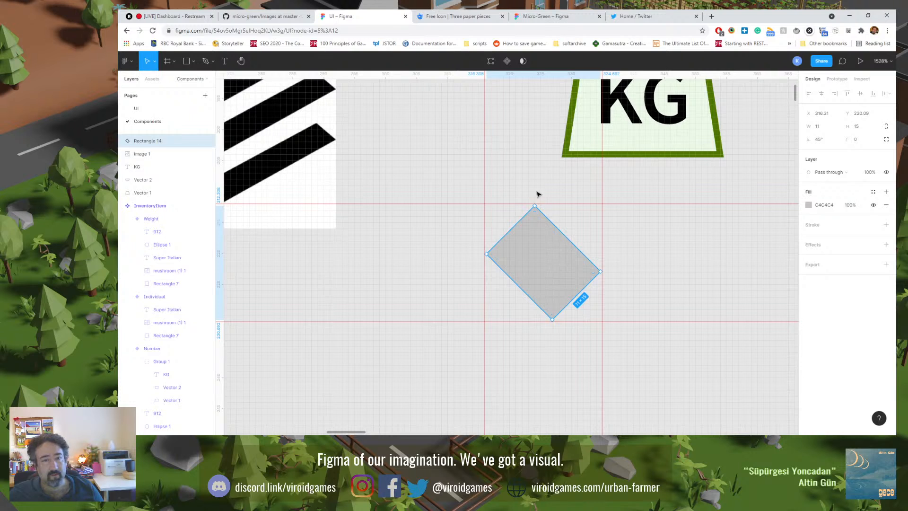
double_click(529, 251)
click(535, 207)
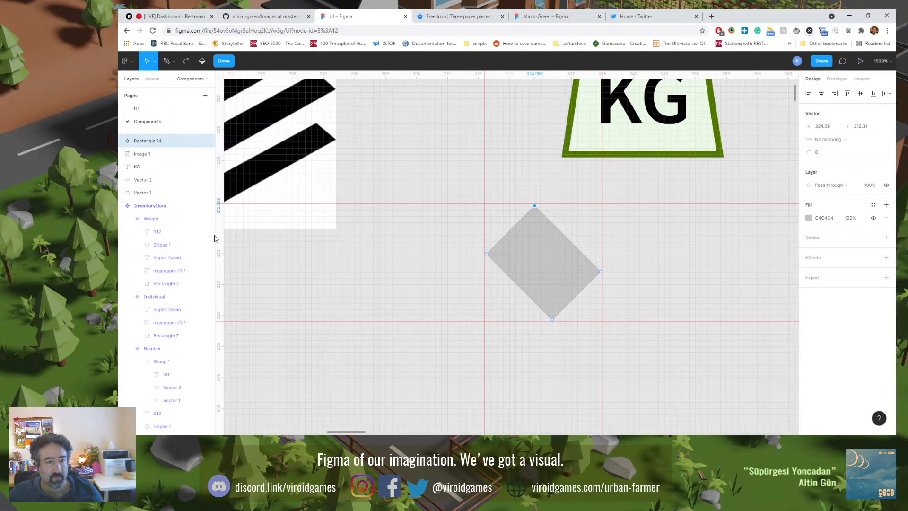
drag(221, 240, 552, 266)
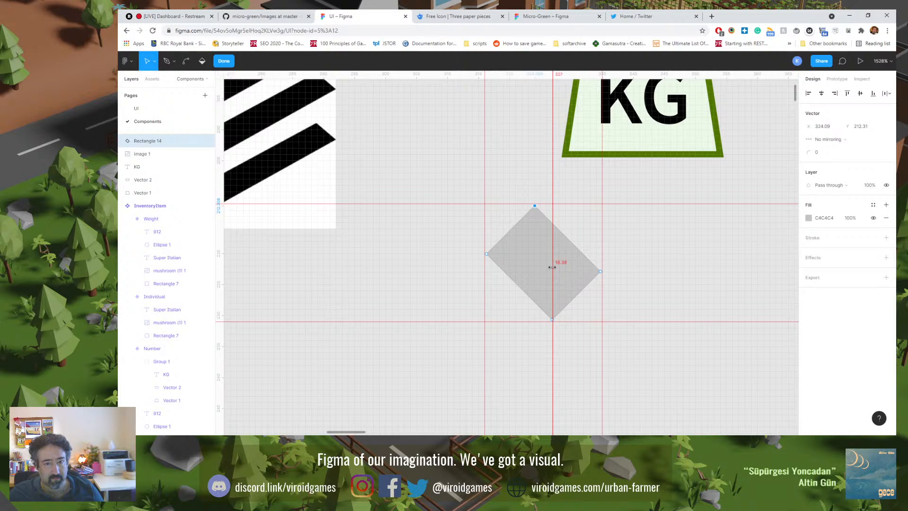
drag(534, 208, 552, 207)
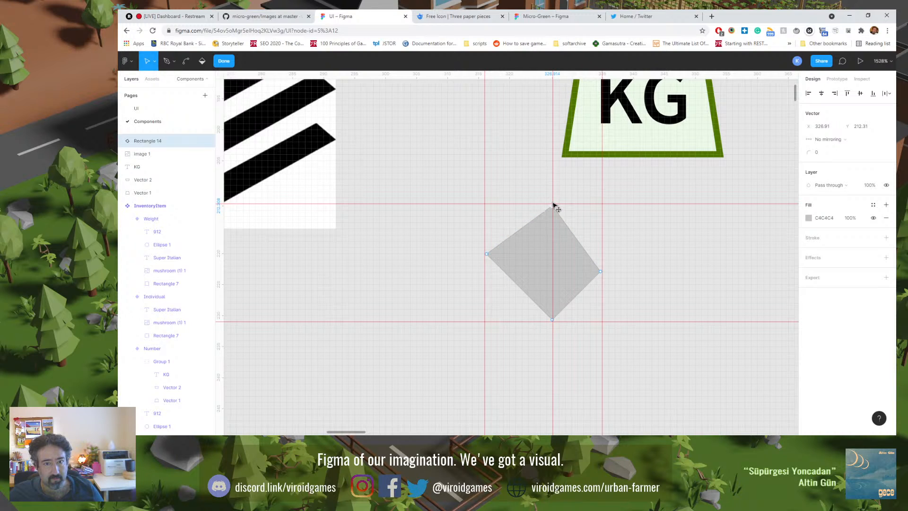
drag(540, 74, 558, 268)
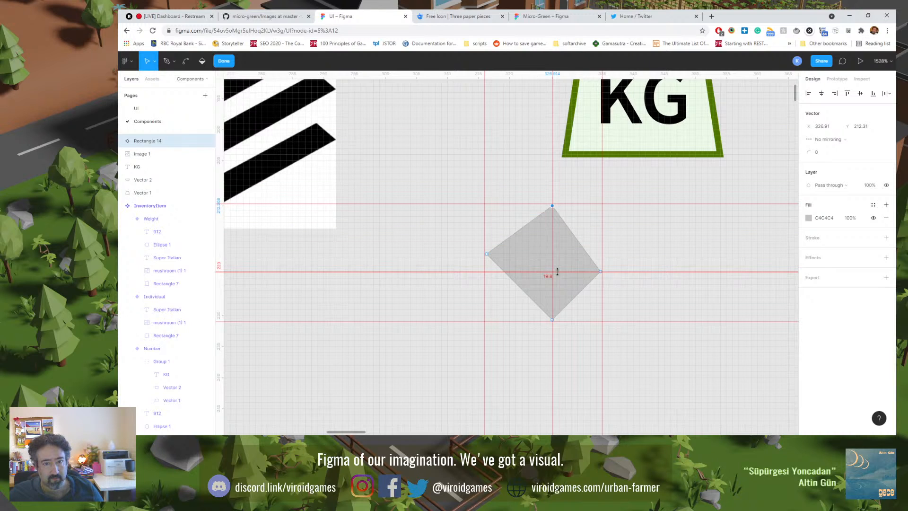
drag(487, 255, 487, 271)
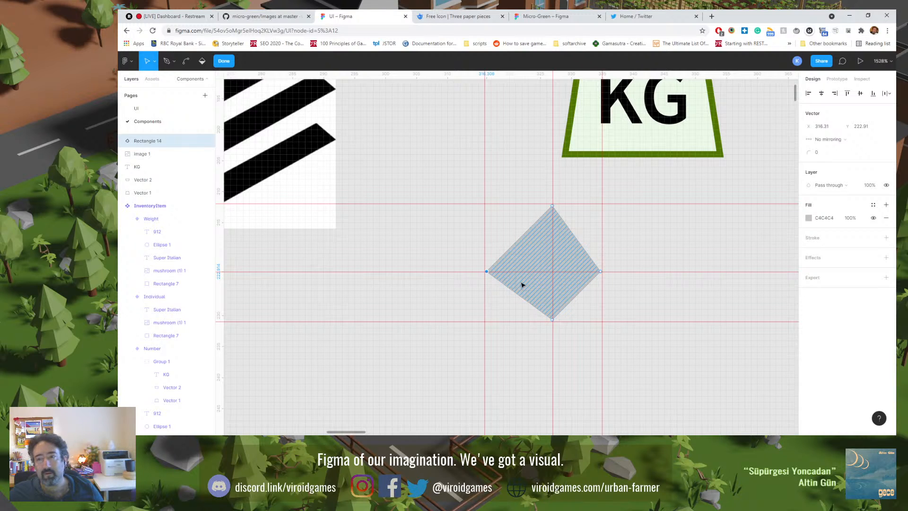
Step: Widen the diamond along the horizontal guide by moving its right corner to X 336 and its left corner to X 316
click(601, 272)
drag(602, 274, 610, 276)
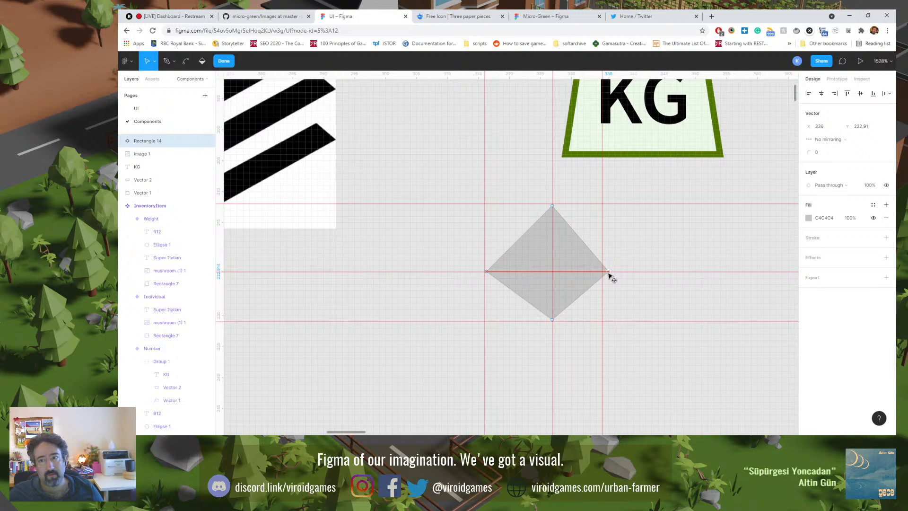
click(488, 273)
mouse_move(488, 274)
mouse_down()
mouse_move(496, 272)
mouse_move(486, 274)
mouse_up()
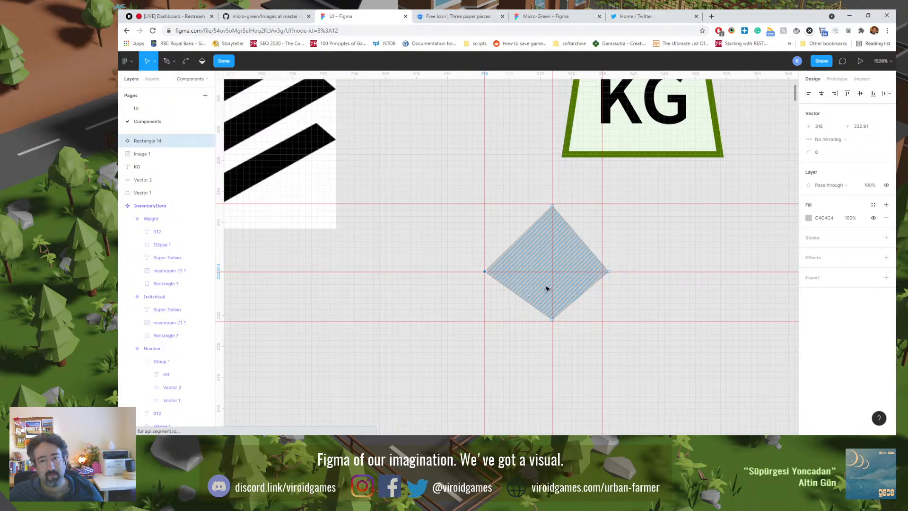
click(553, 185)
click(610, 273)
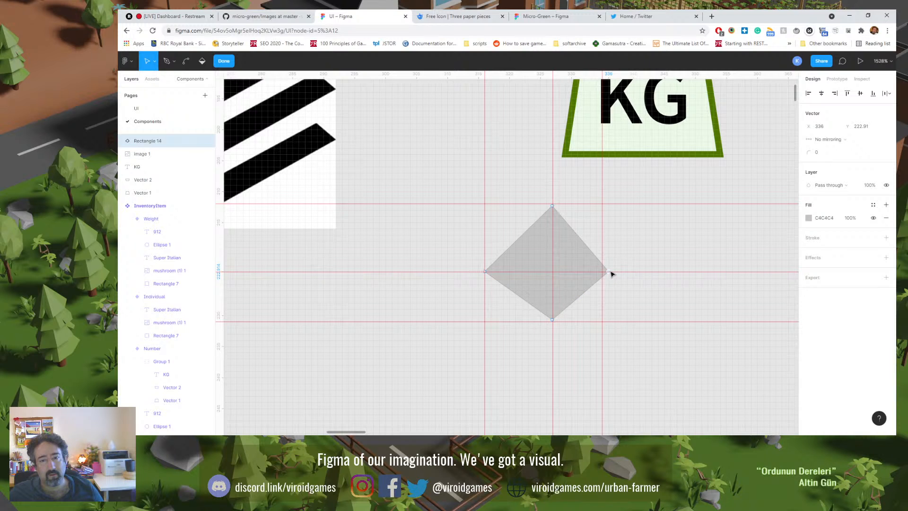
Step: Move the diamond's upper corner point to X 326, Y 212
click(552, 207)
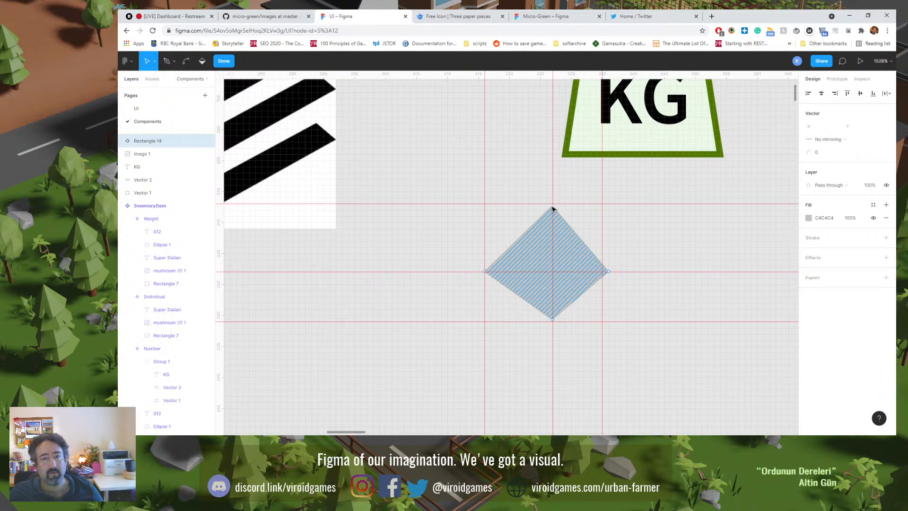
drag(552, 207, 552, 206)
click(817, 126)
text(326)
key(Return)
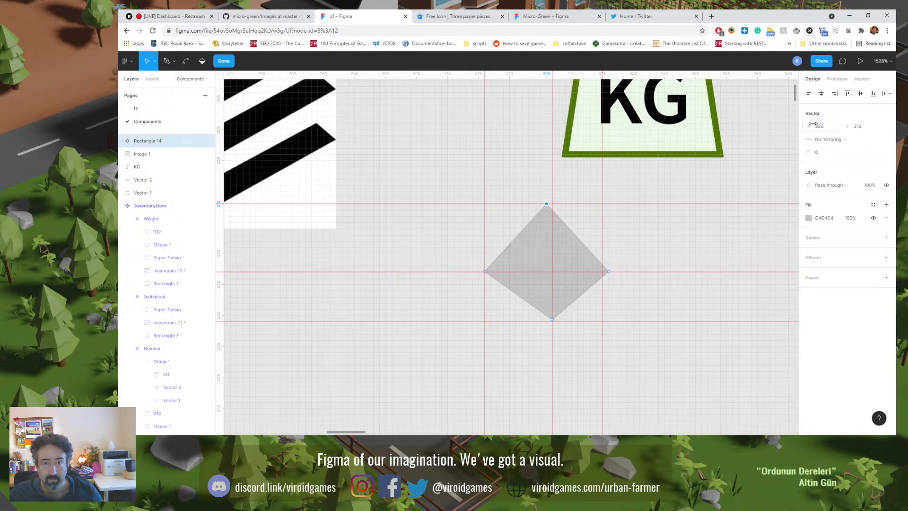
Step: Move the diamond's lower corner point to X 326, Y 230
click(546, 248)
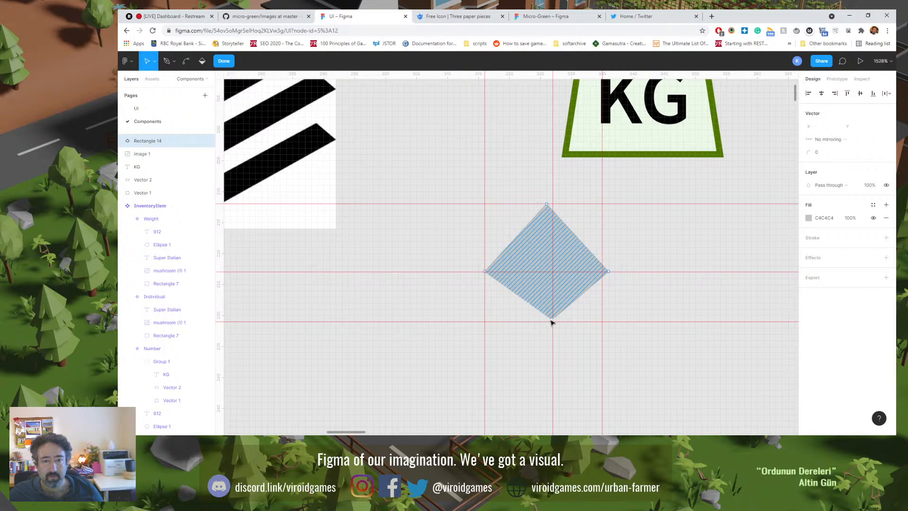
click(552, 319)
click(826, 132)
text(326)
key(Return)
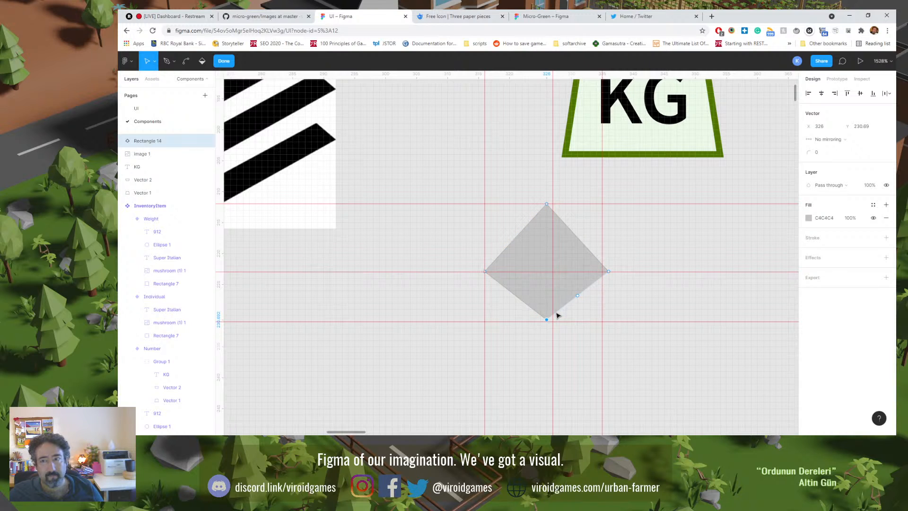
click(858, 131)
text(230)
key(Return)
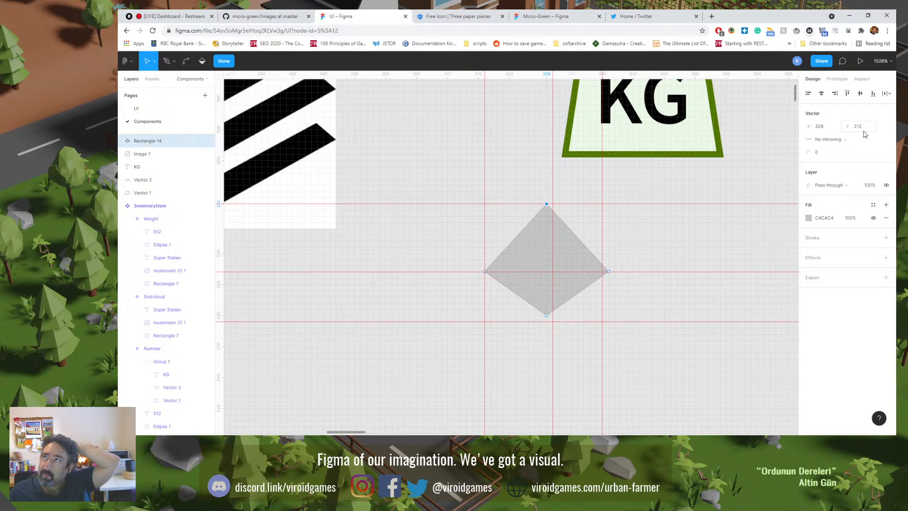
Step: Set the Y position of the diamond's left corner point to 226
click(485, 272)
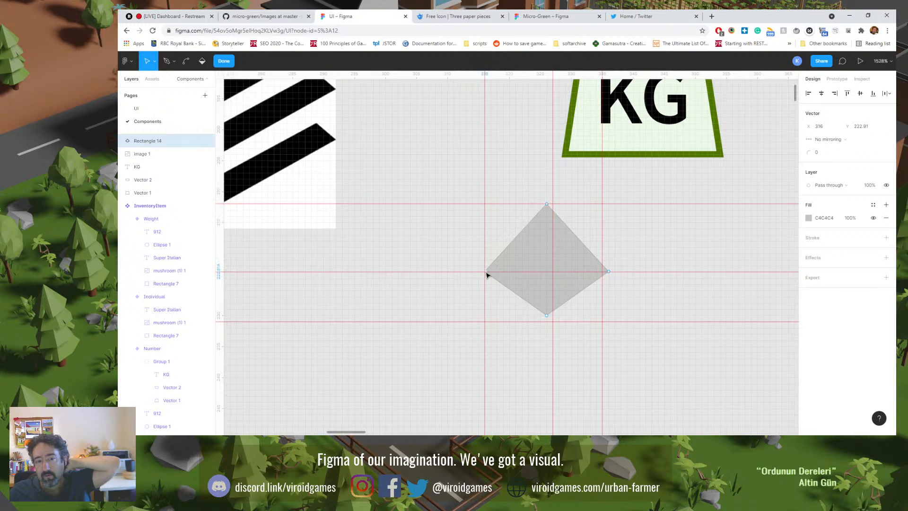
click(863, 131)
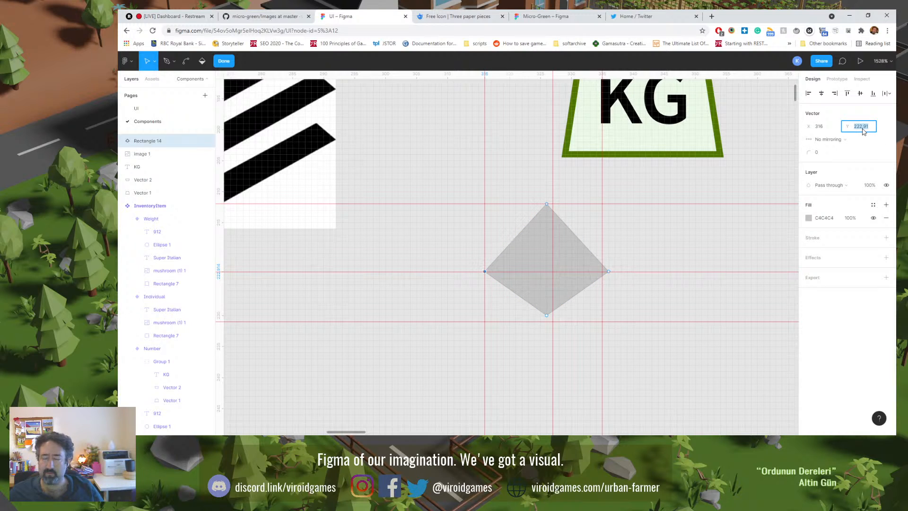
text(226)
key(Return)
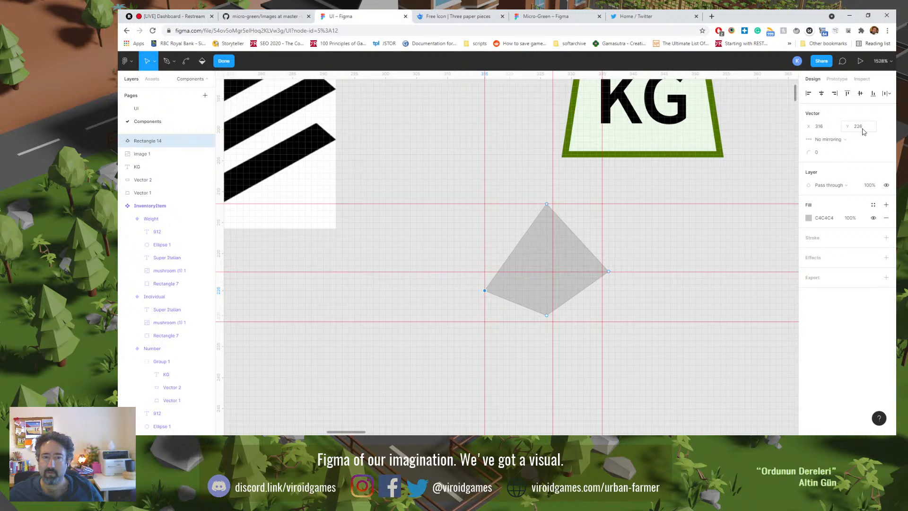
Step: Hide the rulers and guides, and set the Y position of the diamond's left corner point to 221
click(546, 208)
click(547, 205)
key(shift+r)
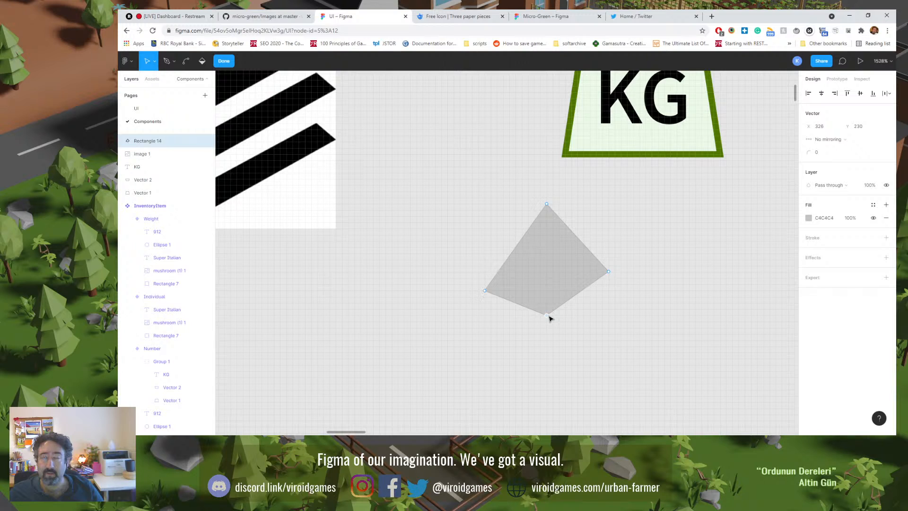
click(484, 292)
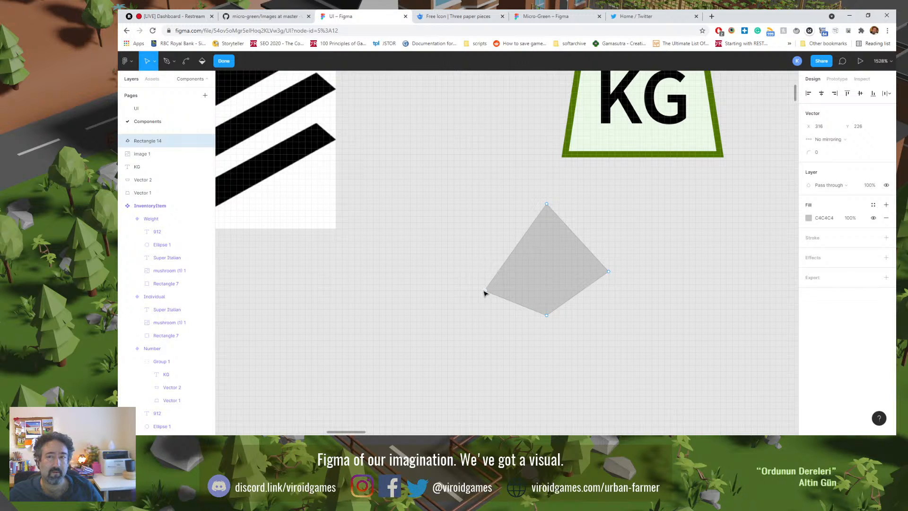
click(860, 129)
key(Return)
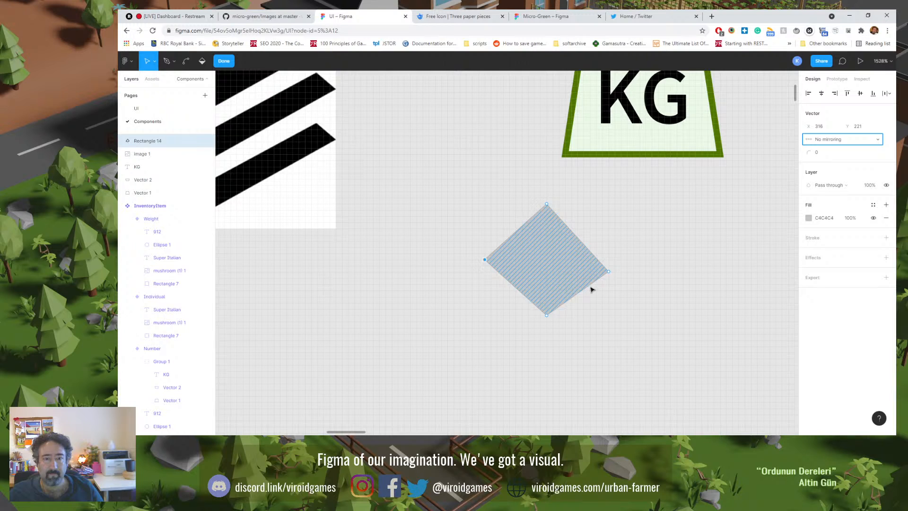
Step: Set the Y position of the diamond's right corner point to 221 and finish editing its points
click(609, 272)
click(860, 126)
text(221)
key(Tab)
click(634, 251)
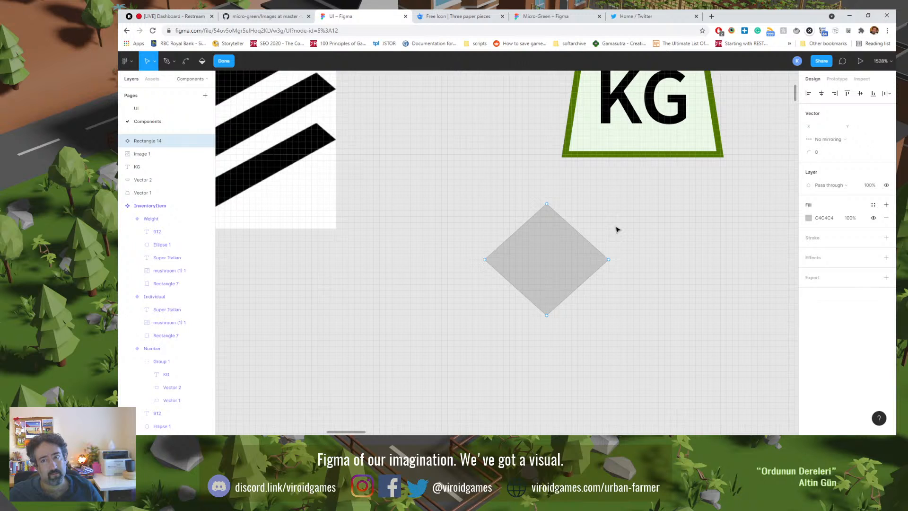
key(Escape)
key(Escape)
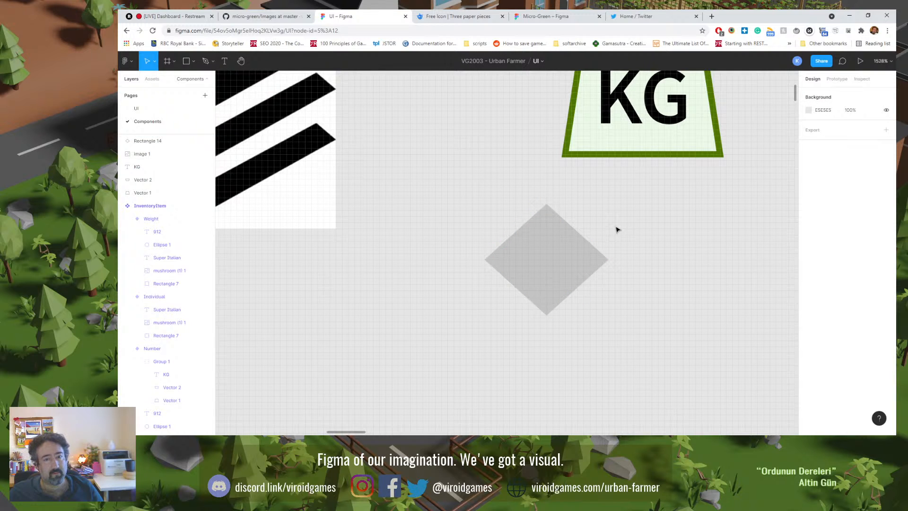
Step: Duplicate the diamond and move the copy 3 px straight down to Y 224
click(593, 251)
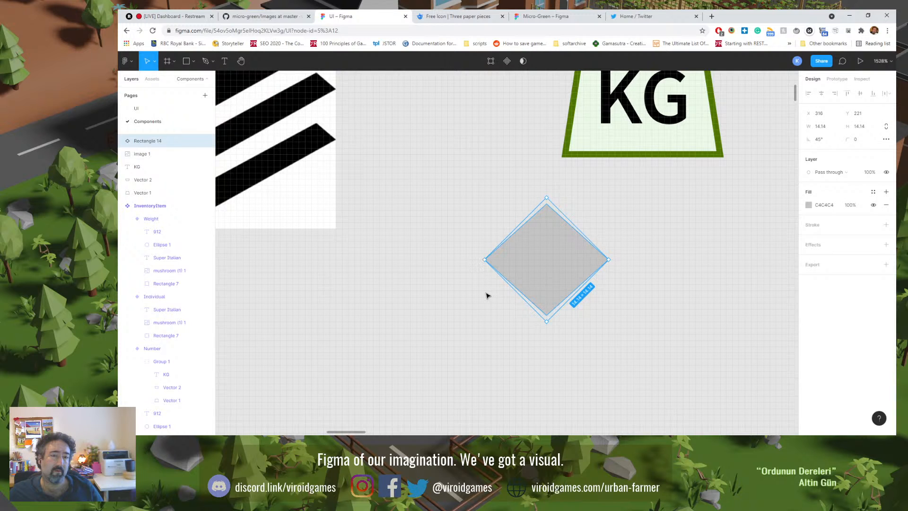
drag(415, 274, 475, 236)
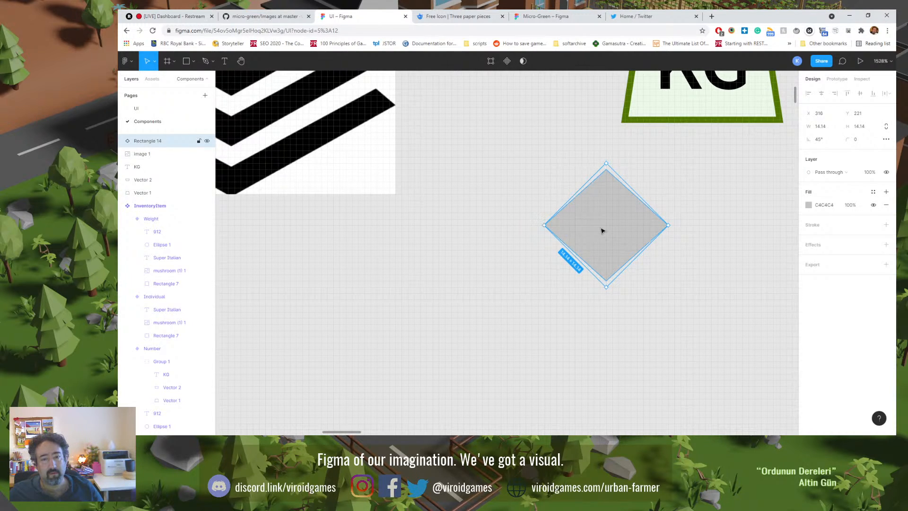
key(ctrl+v)
drag(601, 230, 603, 250)
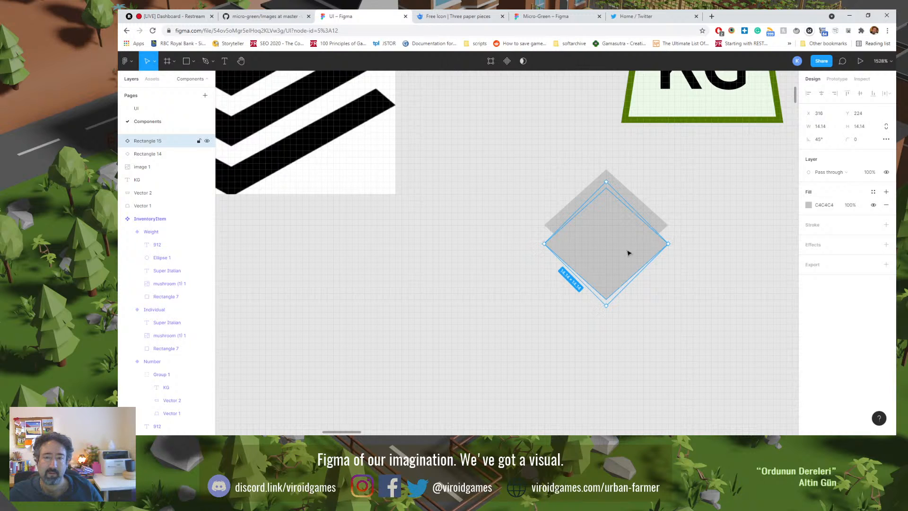
Step: Delete the copy's upper corner point and give the remaining open V a 1 px black inside stroke
double_click(602, 281)
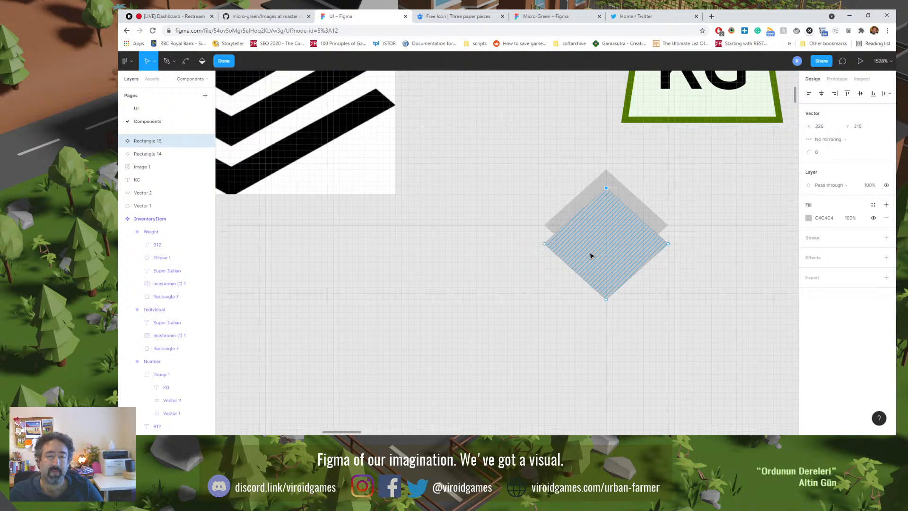
click(608, 267)
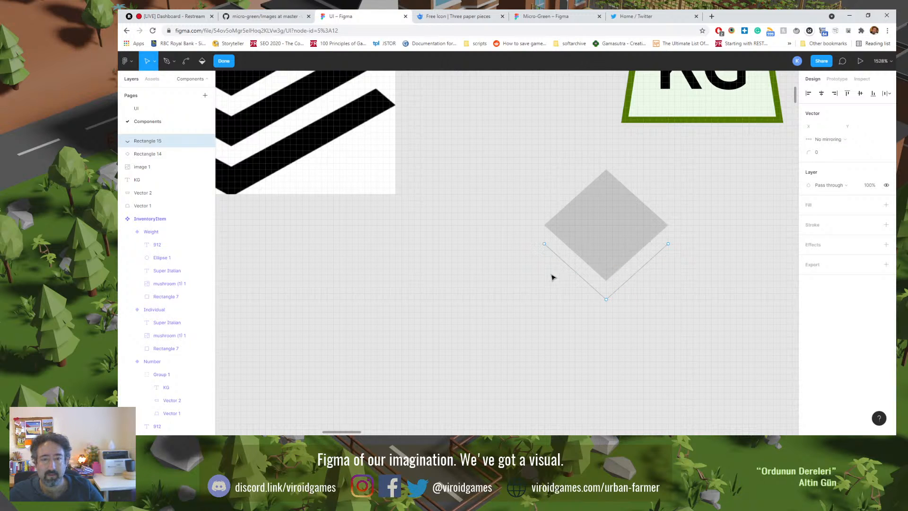
key(Escape)
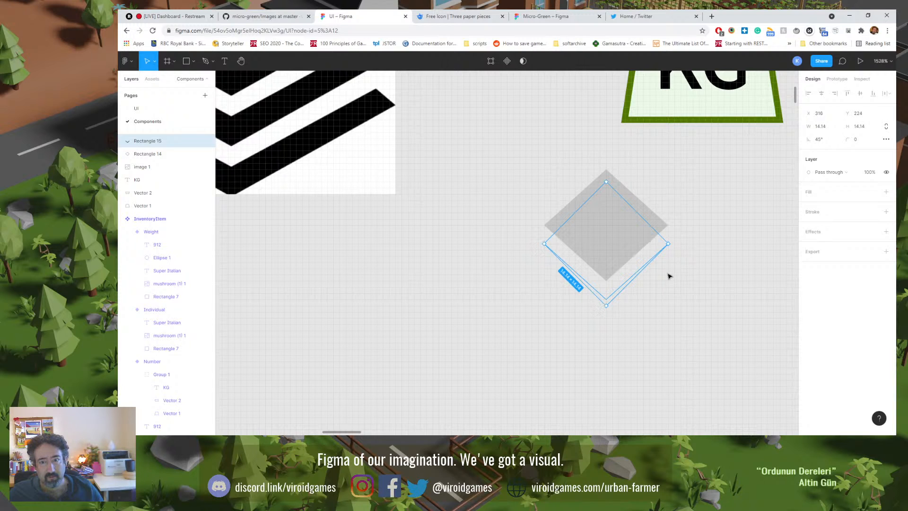
click(840, 218)
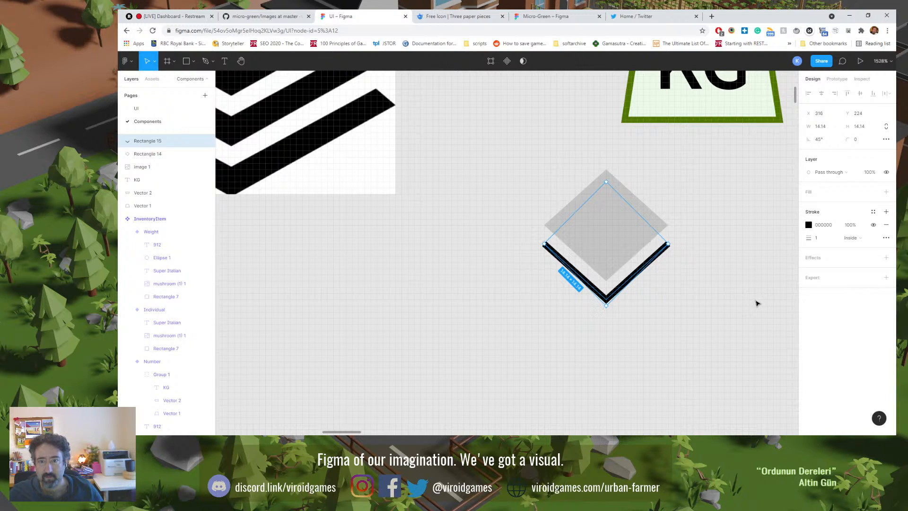
click(668, 306)
Step: Duplicate the V-shaped line and move the copy 4 px down to Y 228
click(620, 287)
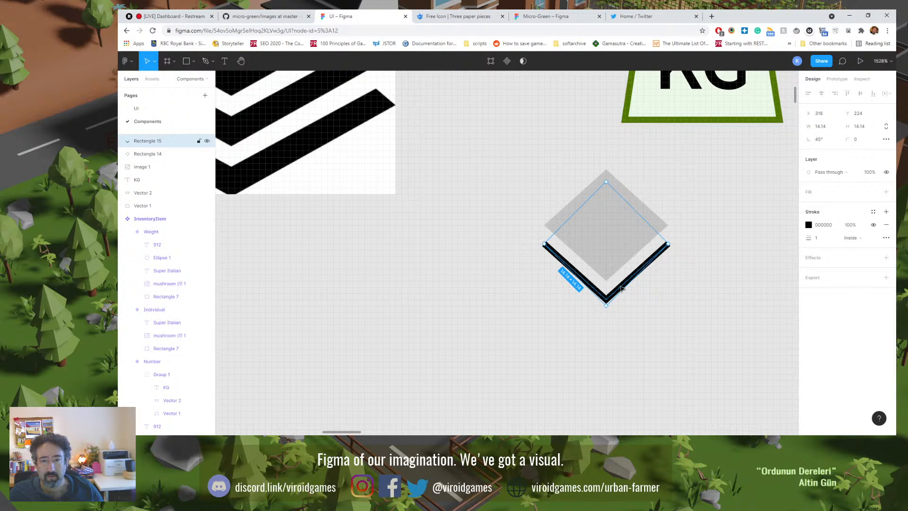
key(ctrl+v)
key(Down)
key(Down)
key(Down)
key(Down)
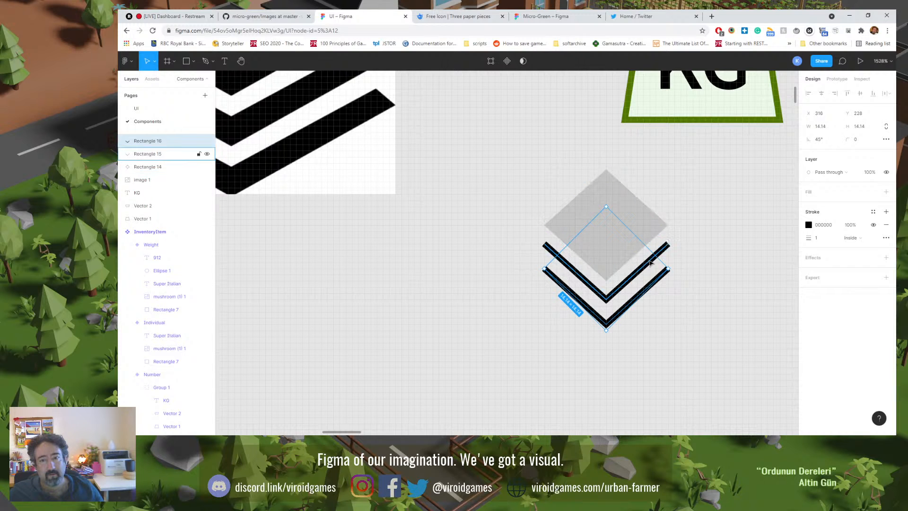
Step: Set the stroke colour of both V-shaped lines to dark green 375200 from the document colours
shift+click(646, 237)
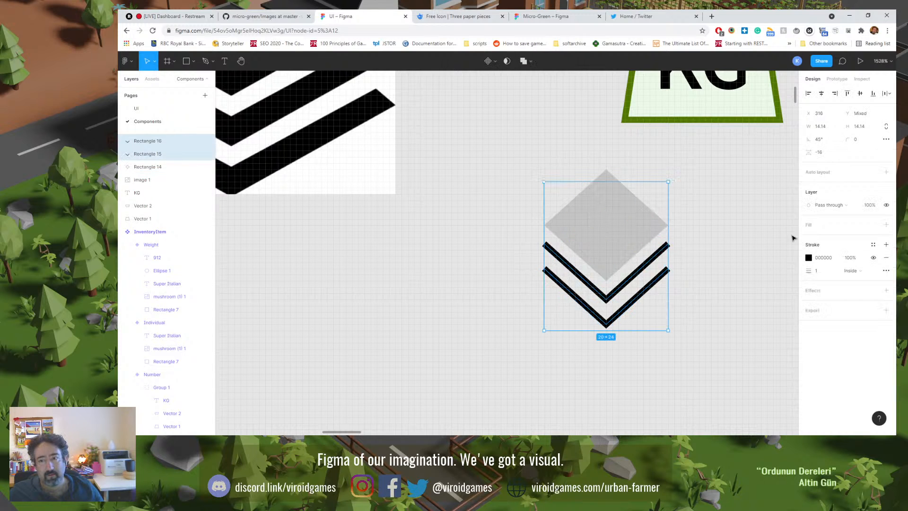
click(807, 258)
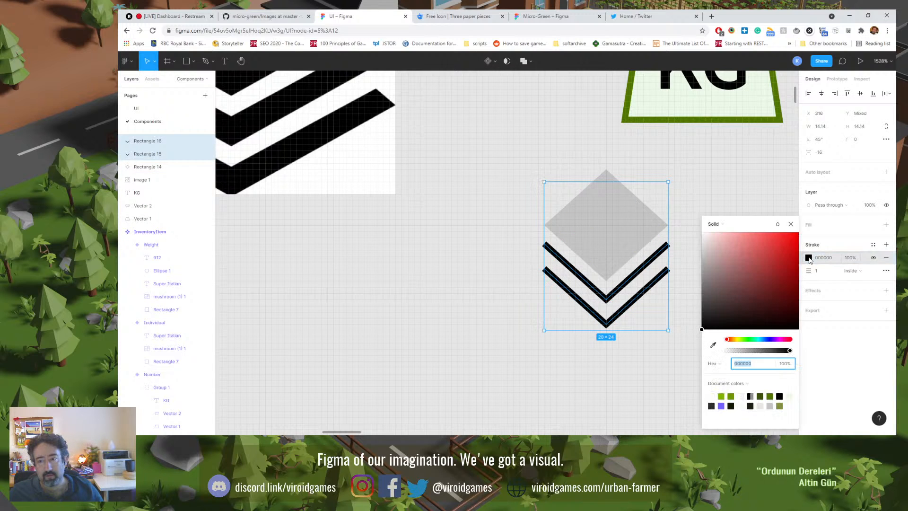
click(780, 398)
click(780, 405)
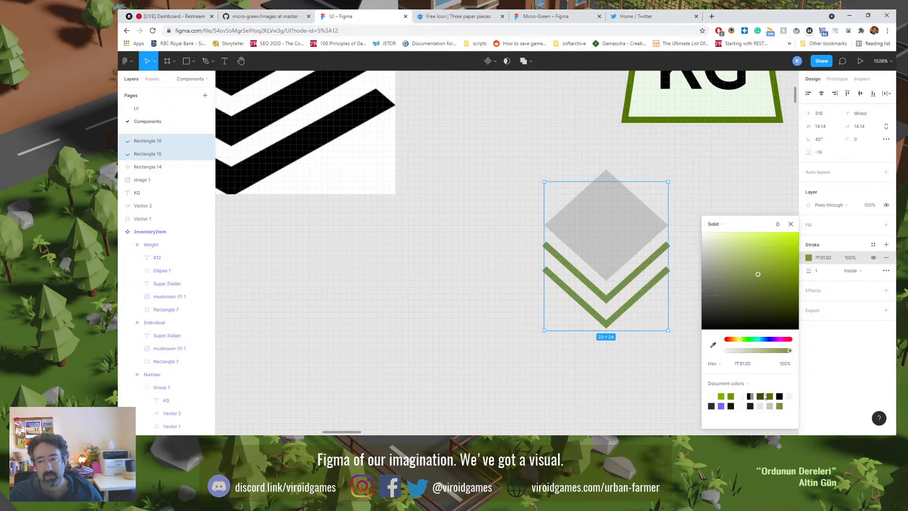
click(760, 395)
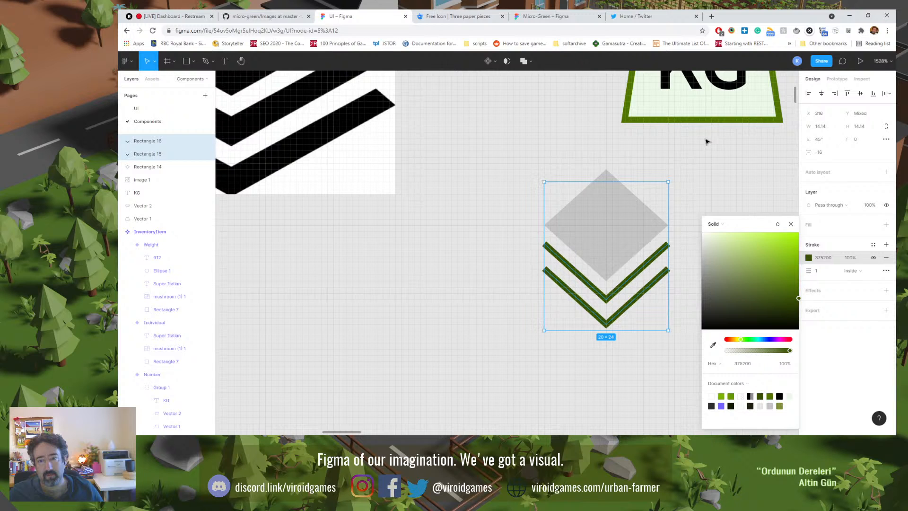
Step: Check the stroke colour of the KG weight icon's outline and apply the same green, 4F7600, to both V-shaped lines
click(706, 121)
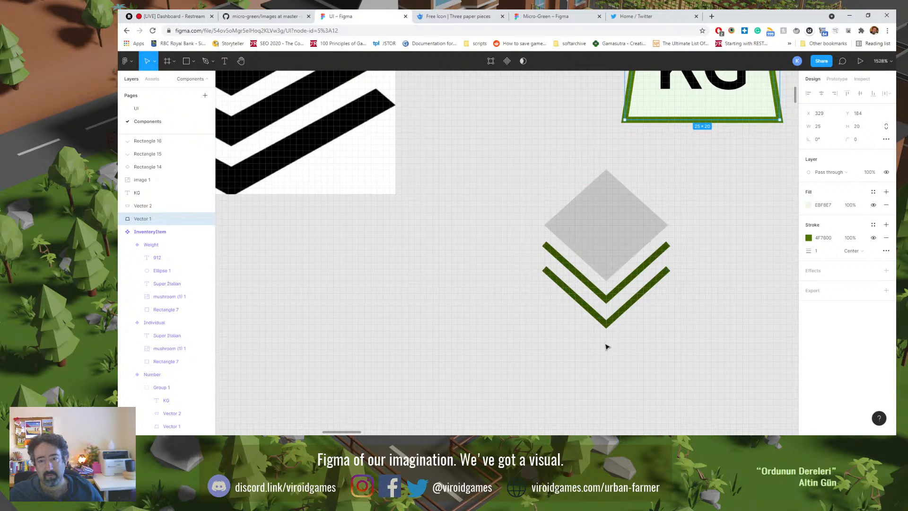
drag(590, 349, 617, 303)
click(807, 257)
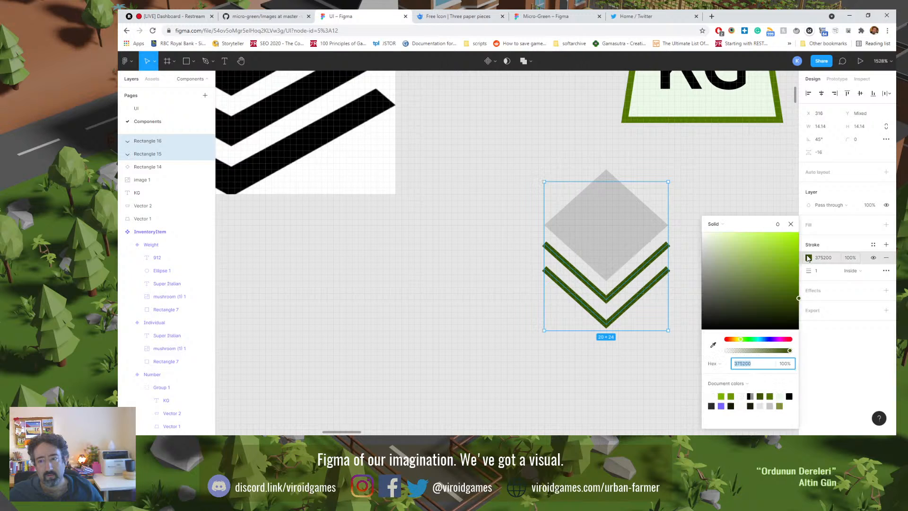
click(760, 396)
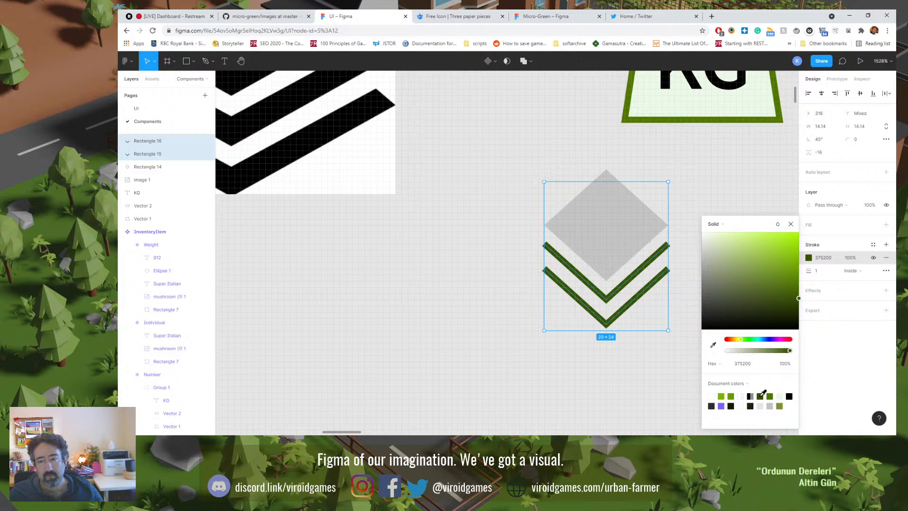
click(770, 396)
click(640, 367)
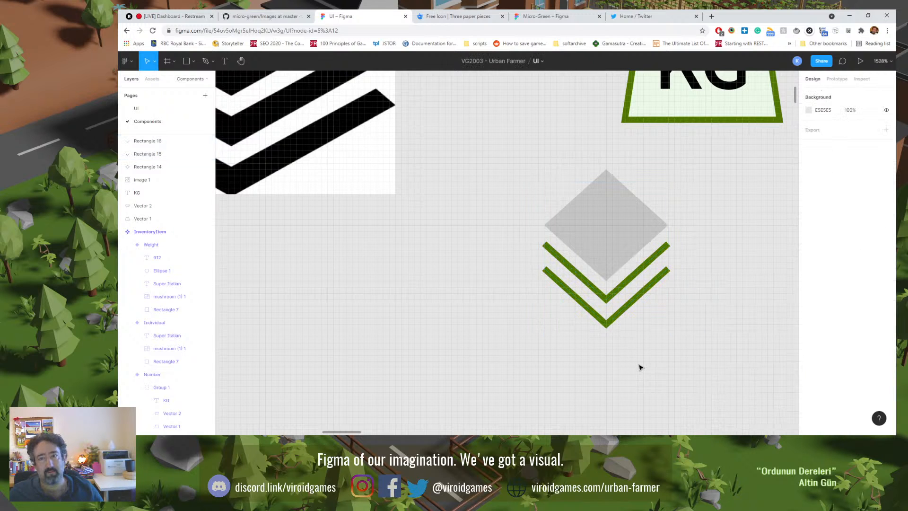
Step: Fill the diamond with green 4F7600 and group it with the two V-shaped lines
click(614, 261)
click(808, 205)
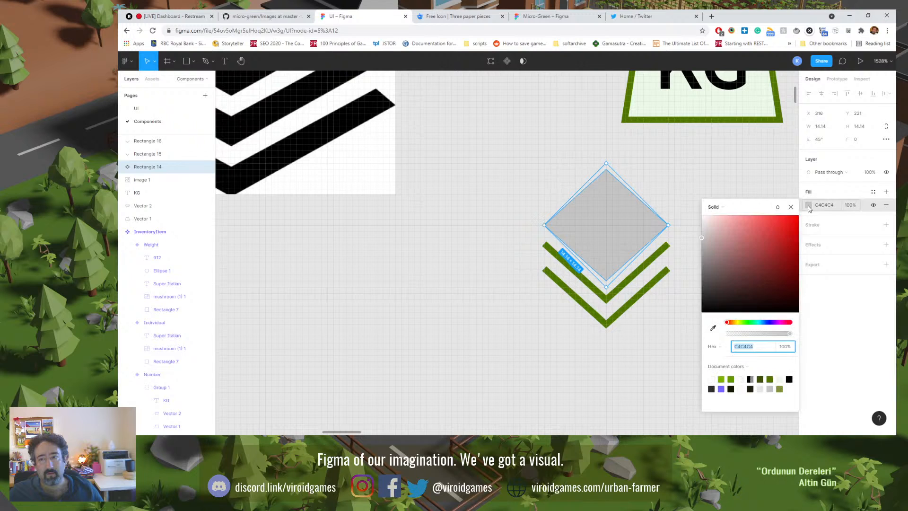
click(770, 378)
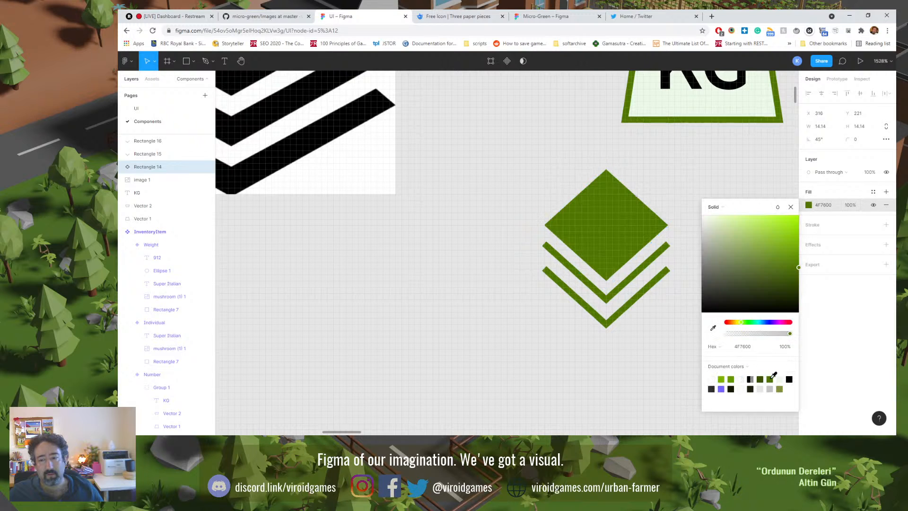
click(691, 163)
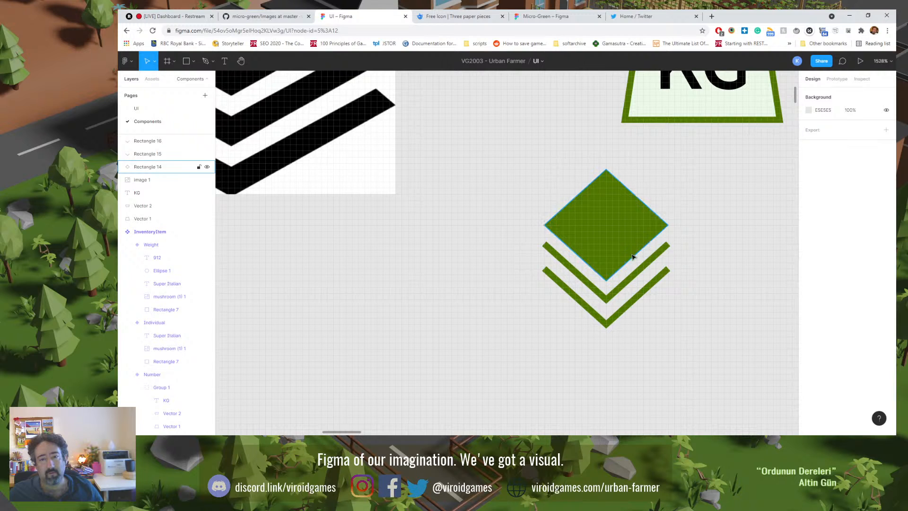
drag(519, 207, 594, 306)
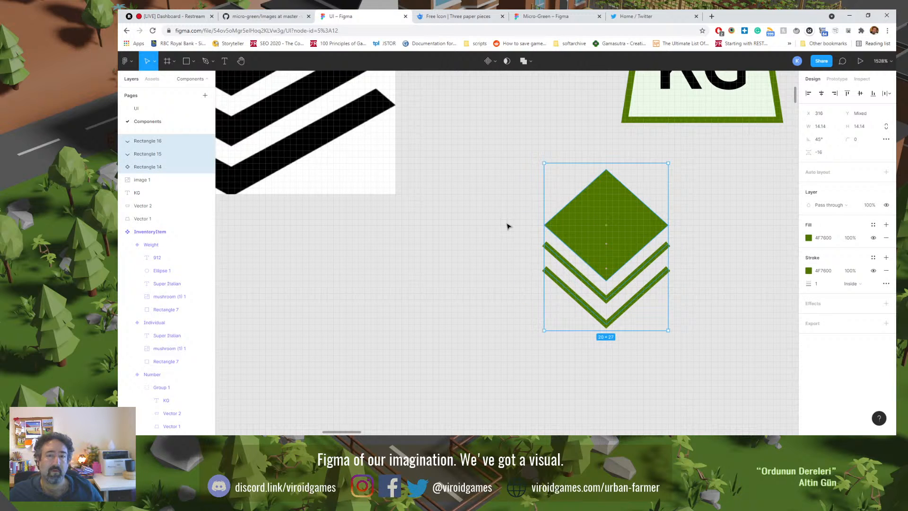
key(ctrl+g)
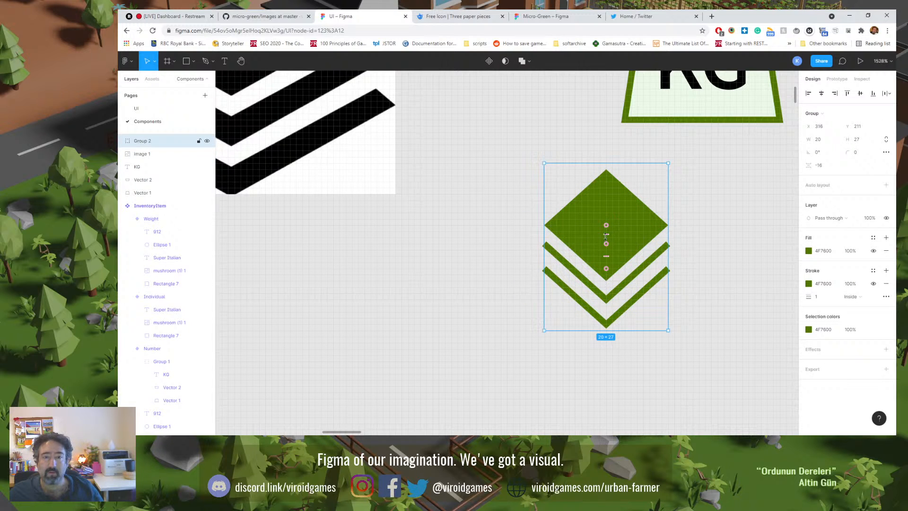
Step: Move the green stack icon group over to the lower edge of the black reference image, at X 275
drag(573, 242, 460, 249)
scroll(324, 242, down, 3)
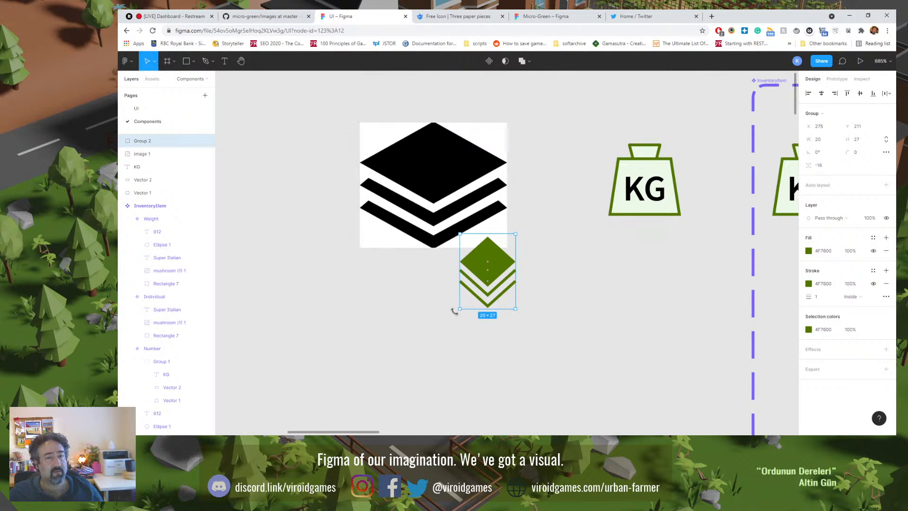
Step: Try to shrink the green diamond inside the group by resizing it proportionally from its upper corner
click(384, 306)
double_click(490, 259)
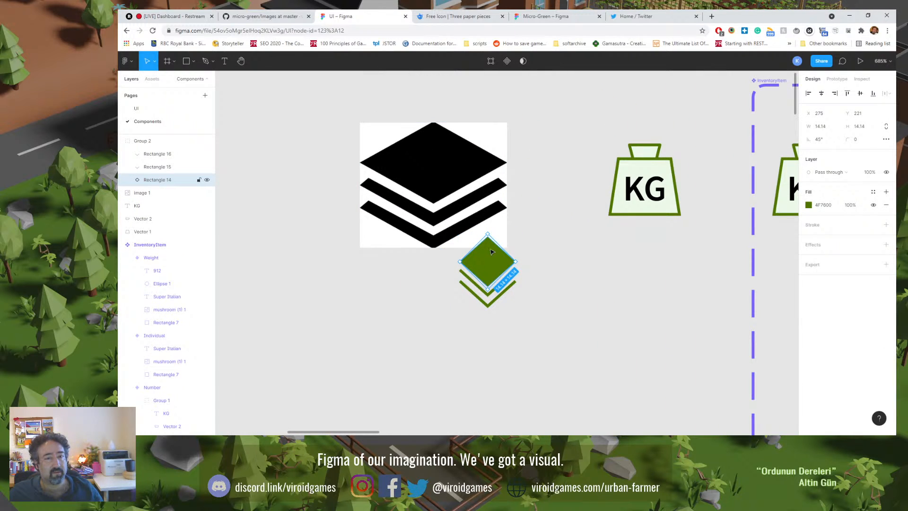
drag(487, 235, 486, 242)
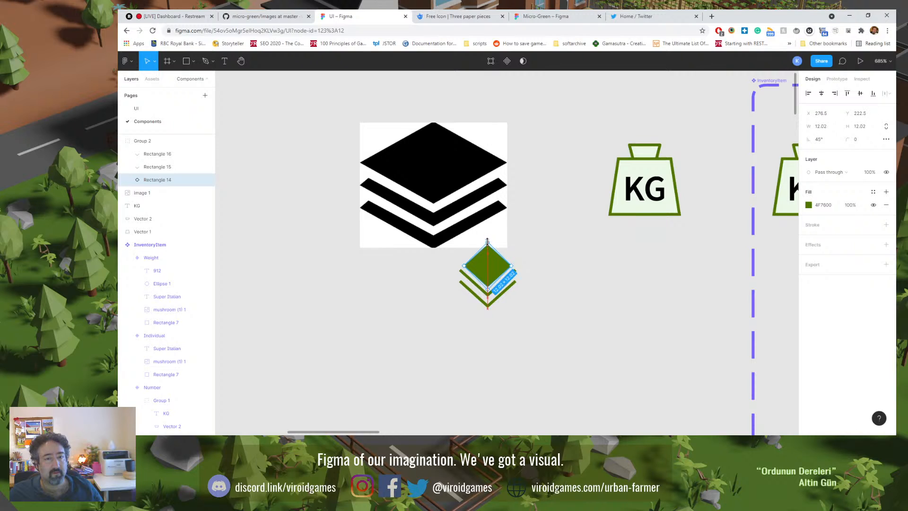
Step: Flatten the green diamond by moving its top corner point 2 px down in vector editing
double_click(490, 262)
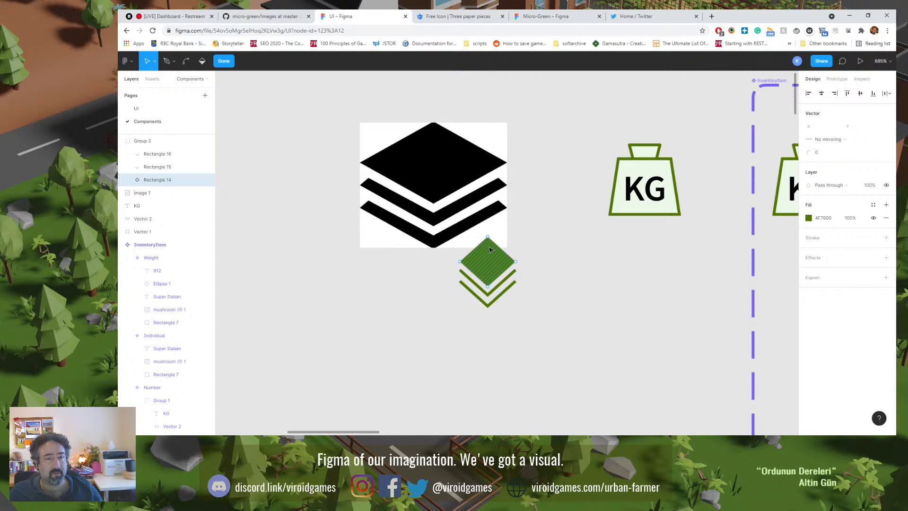
key(Down)
key(Down)
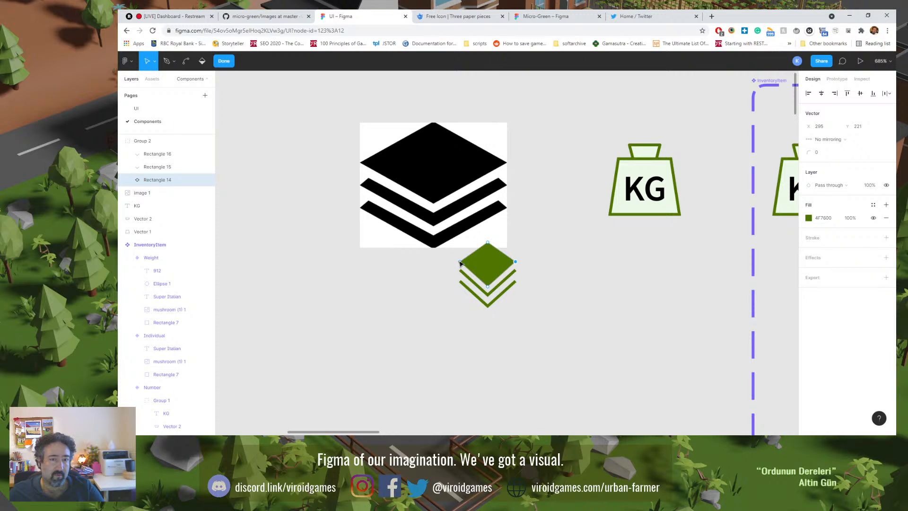
Step: Try lowering the diamond's two side corner points together, and leave vector editing
shift+click(515, 262)
key(Up)
key(Down)
key(Down)
key(Escape)
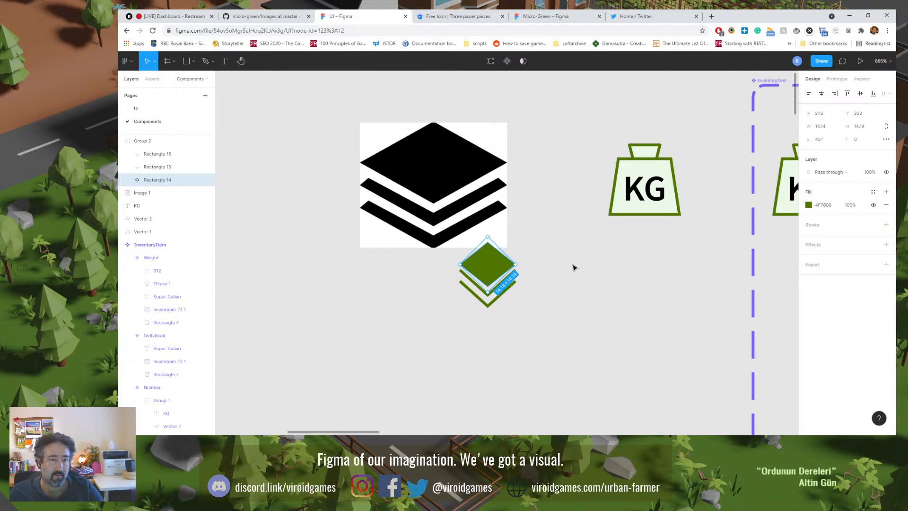
key(Escape)
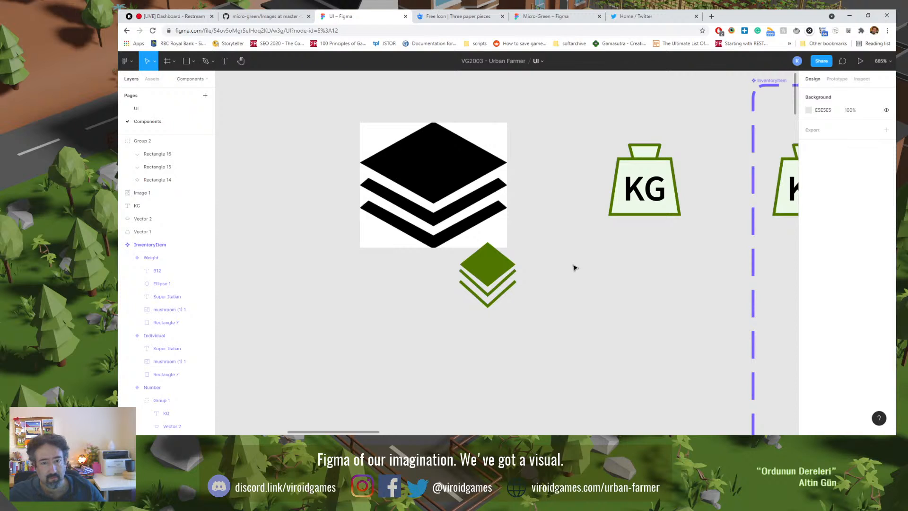
Step: Undo the side corner changes, restore the lowered top corner, and leave vector editing
key(ctrl+z)
key(ctrl+z)
key(ctrl+z)
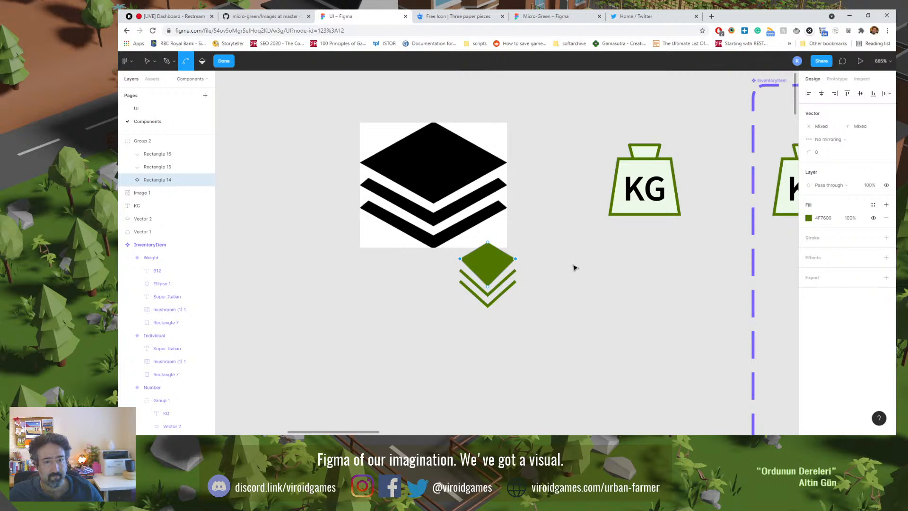
key(ctrl+z)
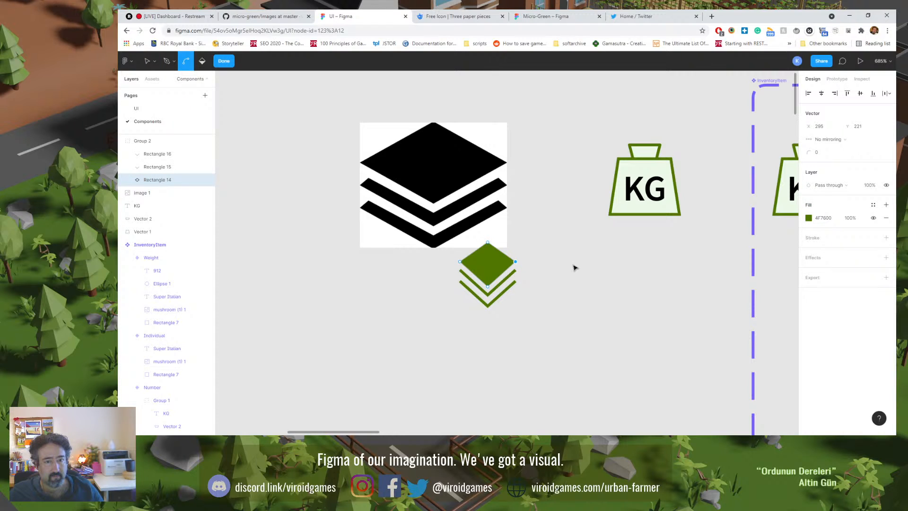
key(ctrl+z)
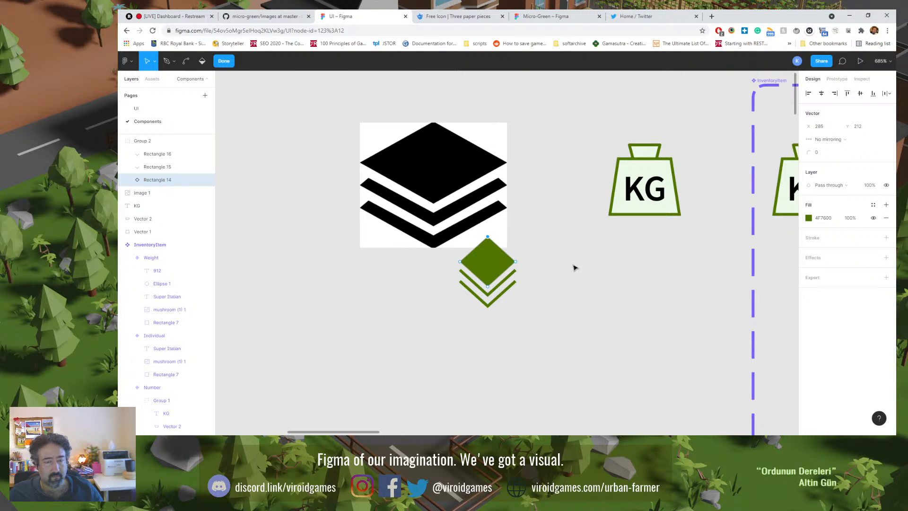
click(127, 62)
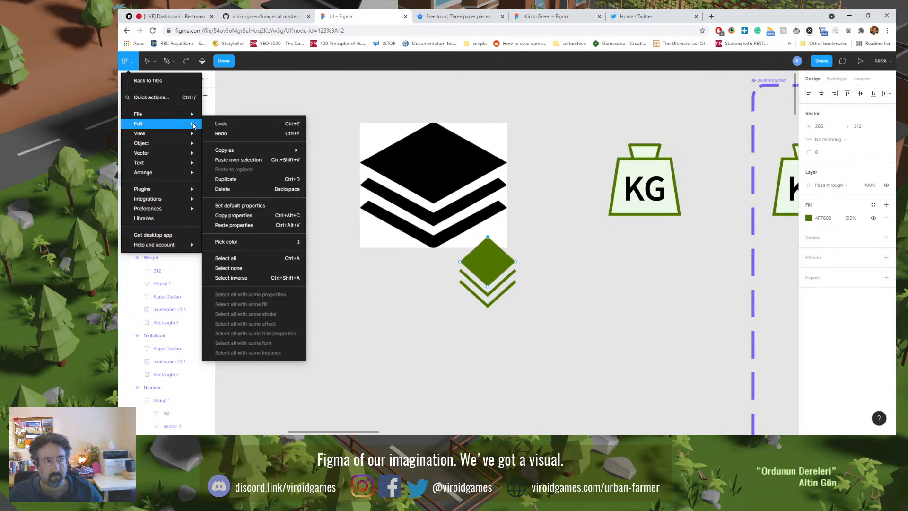
click(224, 134)
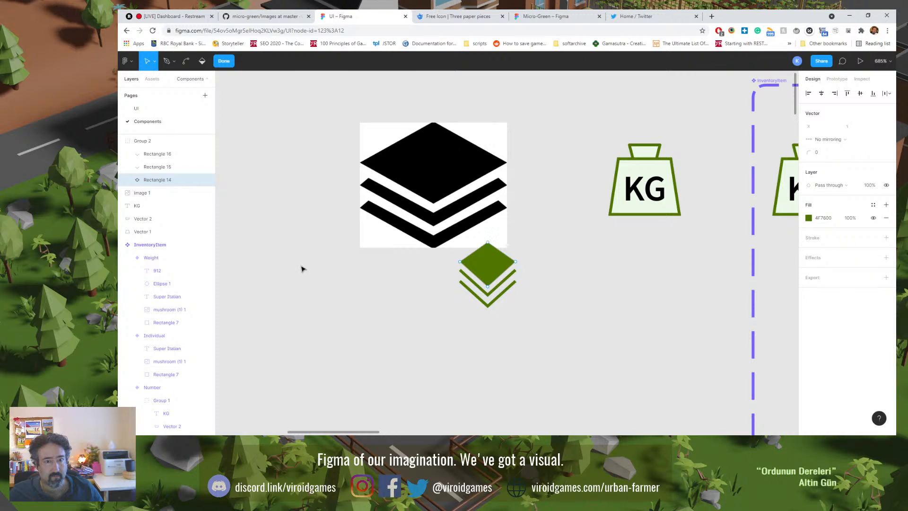
key(Escape)
key(Escape)
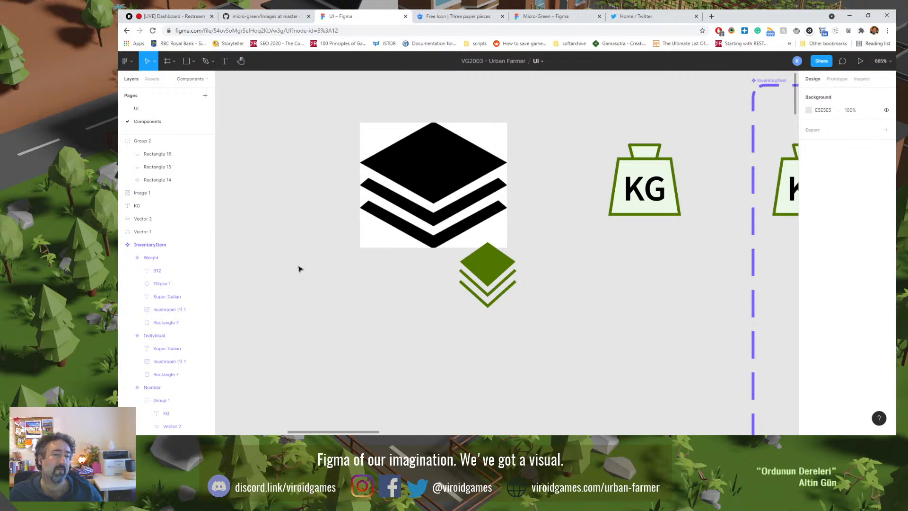
Step: Group the stack icon again and place it below the KG icon, clear of the reference image, at X 306
drag(454, 344, 583, 273)
key(ctrl+g)
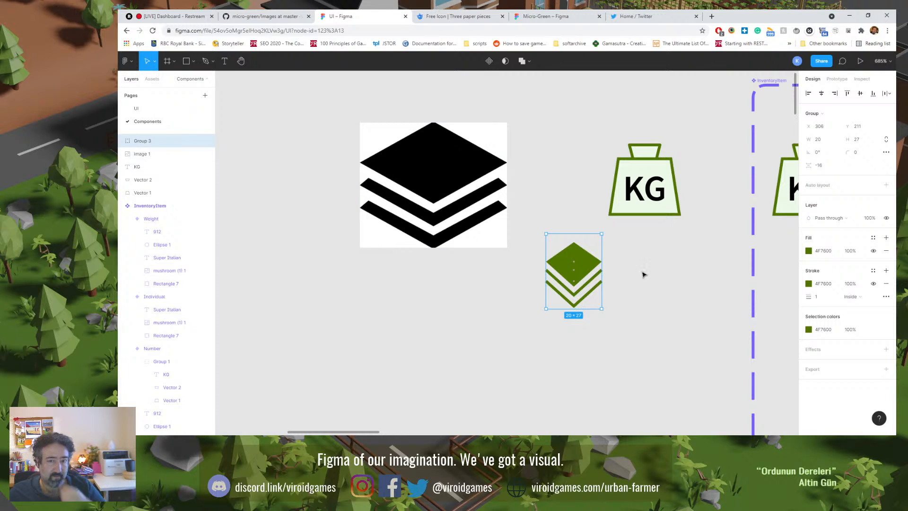
click(642, 274)
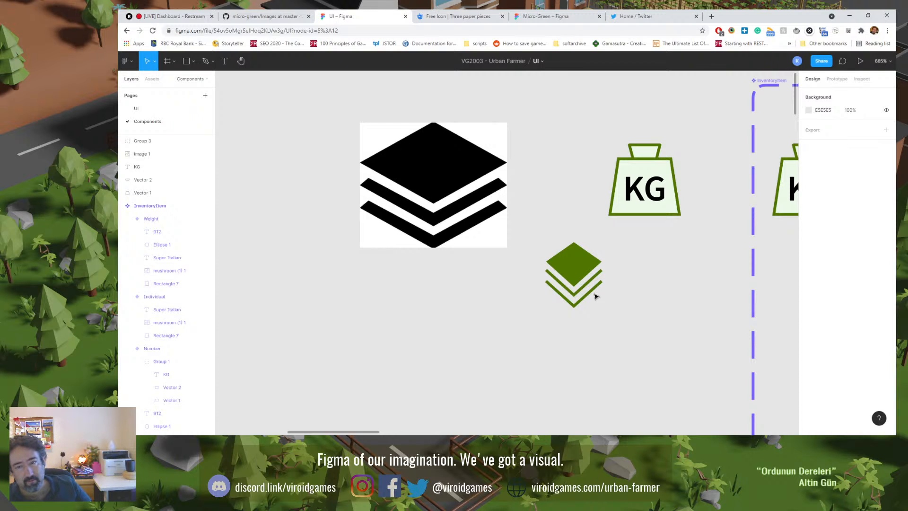
Step: Add a 1 px inside stroke in green 4F7600 to the stack icon's diamond
double_click(587, 279)
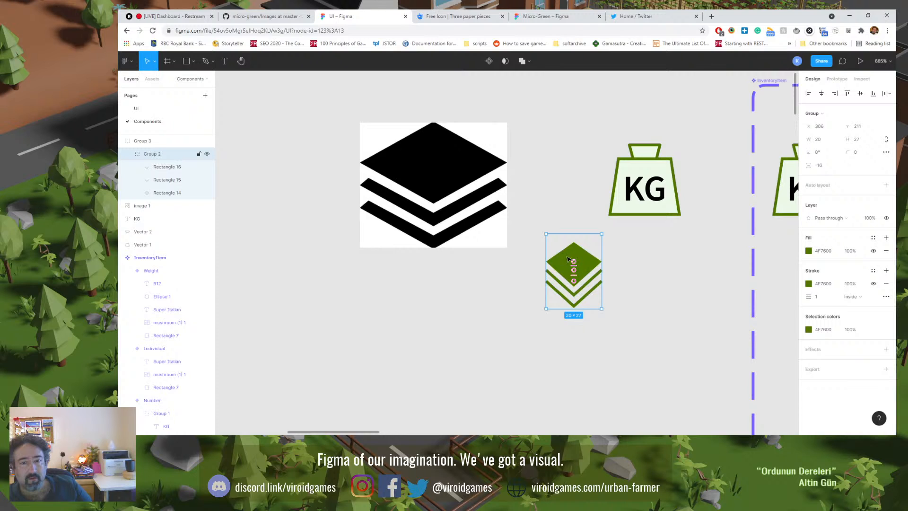
double_click(563, 261)
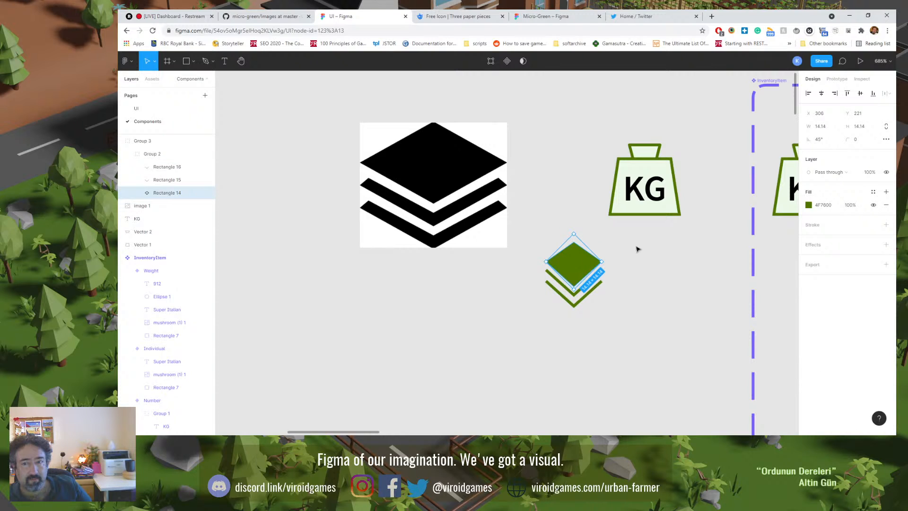
click(813, 226)
click(809, 237)
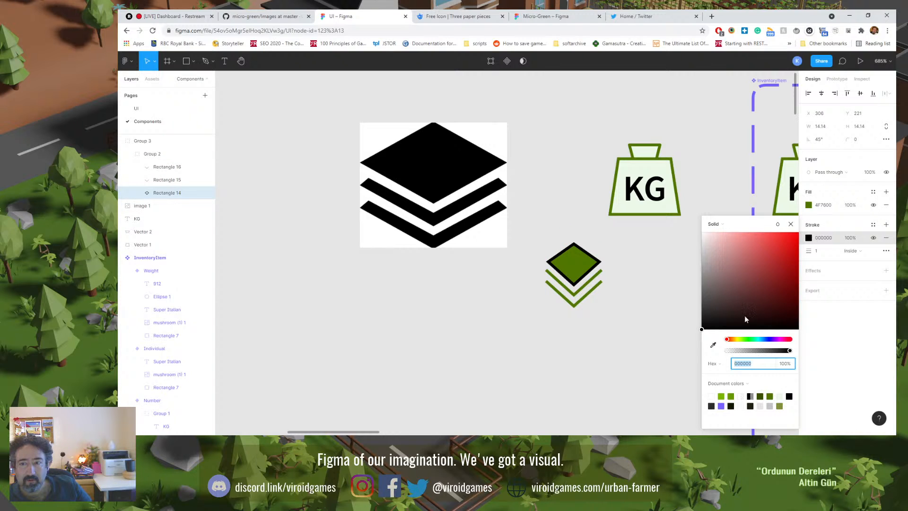
click(760, 396)
click(770, 397)
click(824, 343)
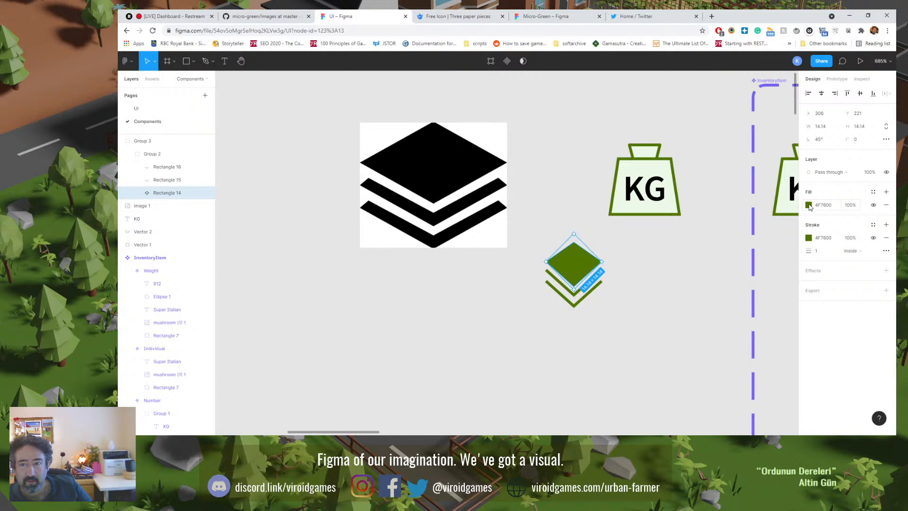
Step: Set the diamond's fill to the pale green EBFBE7 from the document colours
click(809, 205)
click(781, 379)
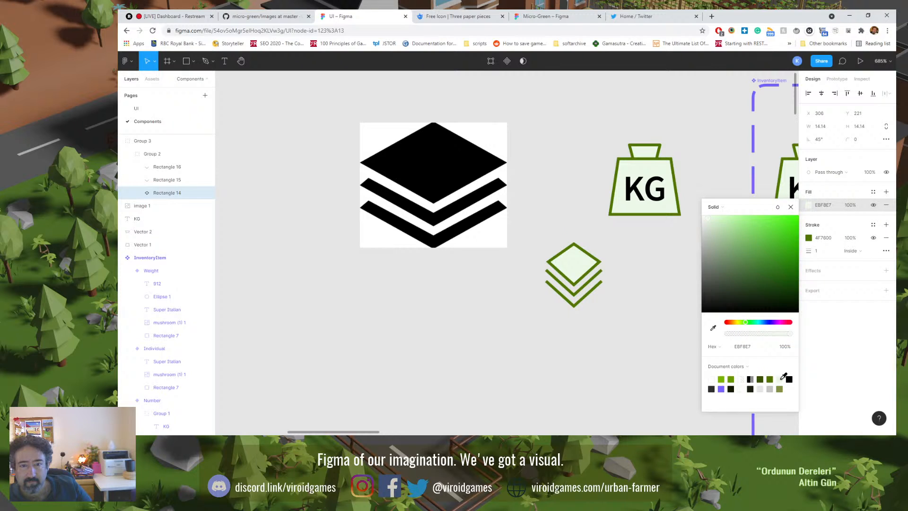
click(668, 362)
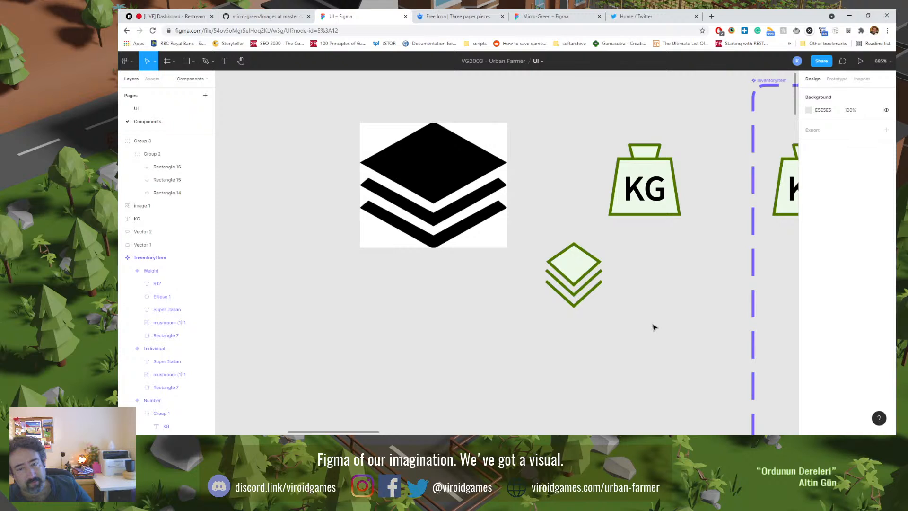
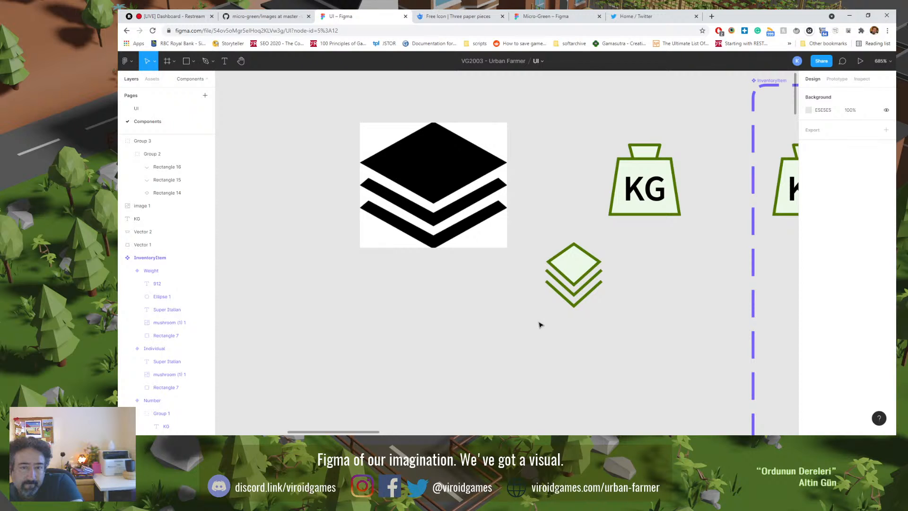
Step: Duplicate the stack icon group and place the copy beside the original, below the KG icon
click(578, 268)
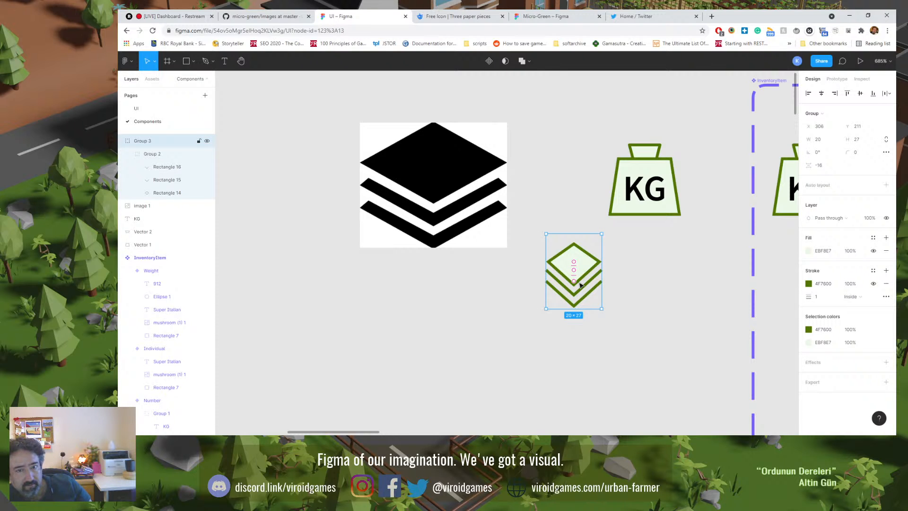
key(ctrl+c)
key(ctrl+v)
drag(589, 273, 664, 273)
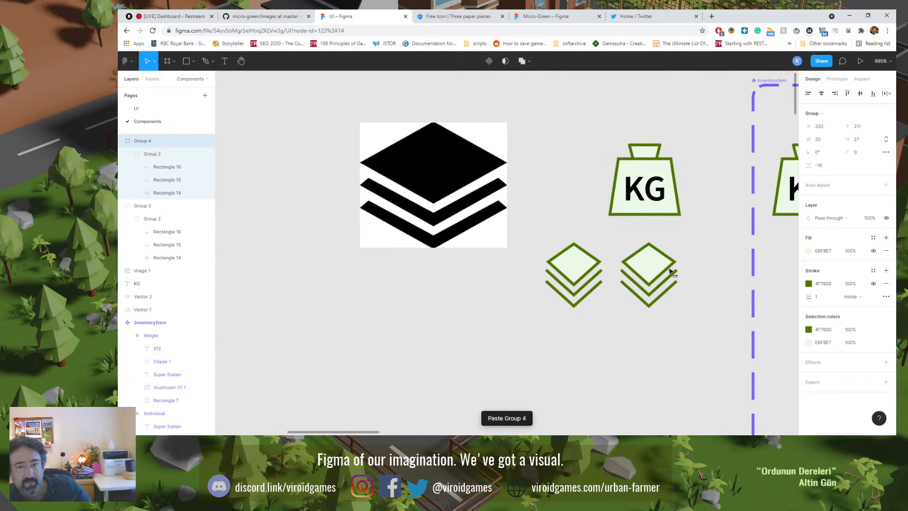
Step: Ungroup both nested groups of the copied stack icon so its shapes are separate
key(ctrl+shift+g)
drag(636, 342, 659, 295)
key(Delete)
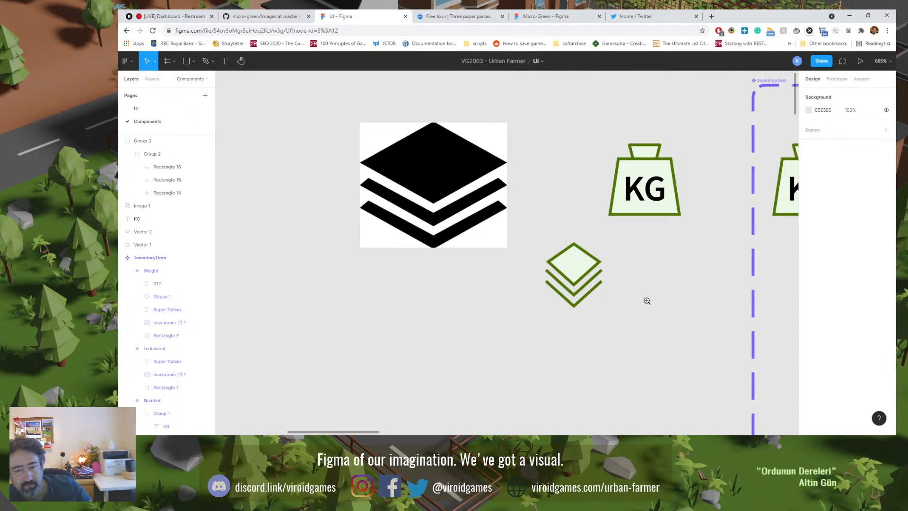
key(ctrl+z)
click(640, 342)
drag(629, 337, 663, 301)
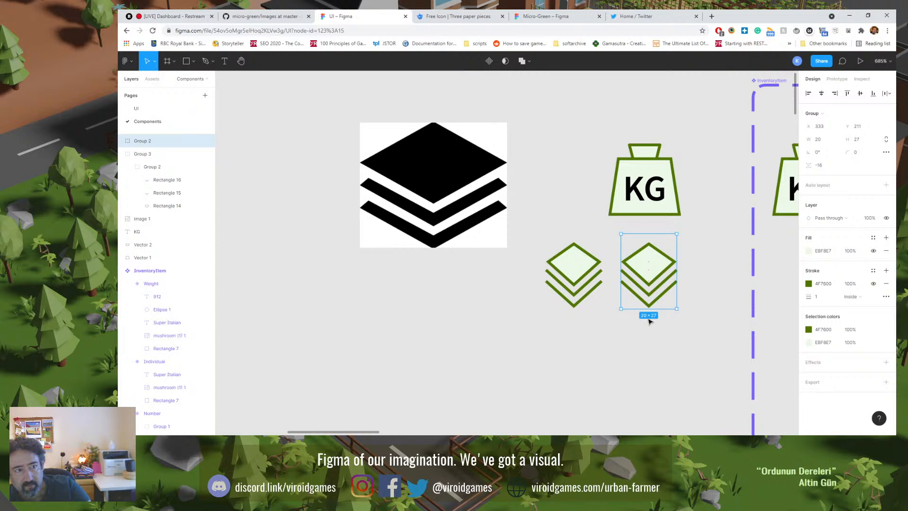
key(ctrl+shift+g)
Step: Delete the two V-shaped lines from the copied stack icon, keeping only its diamond
click(634, 319)
click(644, 305)
key(Delete)
click(647, 293)
key(Delete)
Step: Duplicate the remaining diamond and move the duplicate 3 px down to Y 224
click(650, 282)
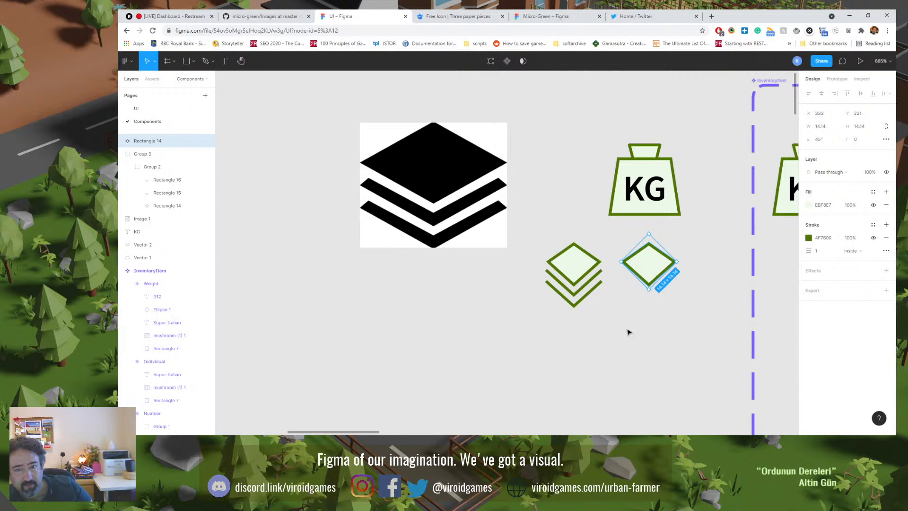
key(ctrl+v)
key(Down)
key(Down)
key(Down)
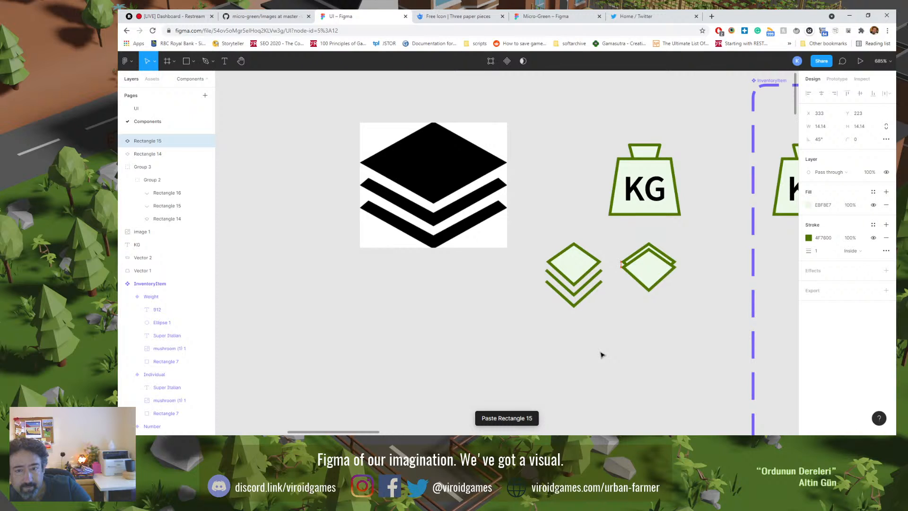
Step: Paste a third diamond and move it down to Y 227
key(ctrl+v)
key(Down)
key(Down)
key(Down)
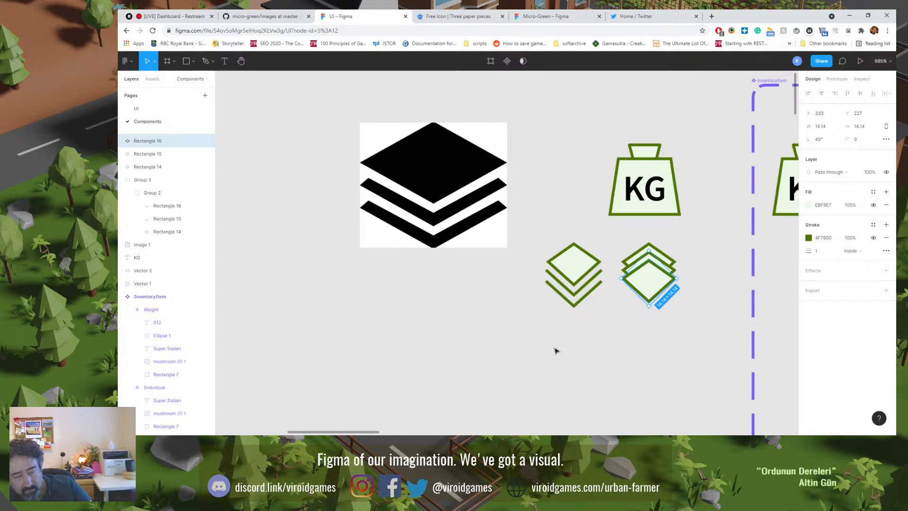
Step: Reorder the three diamonds so the uppermost one lies in front and the lowest one at the back
key(ctrl+[)
click(648, 281)
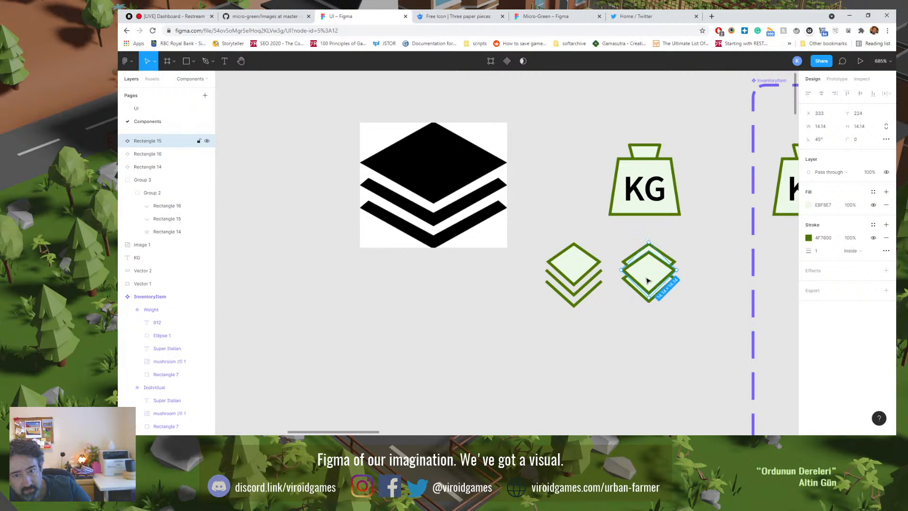
key(ctrl+[)
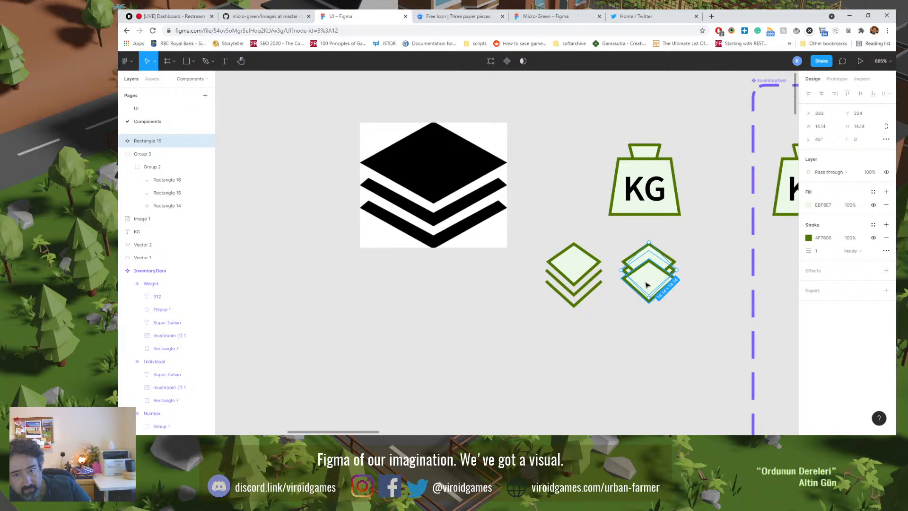
click(647, 284)
key(ctrl+[)
key(ctrl+[)
click(622, 327)
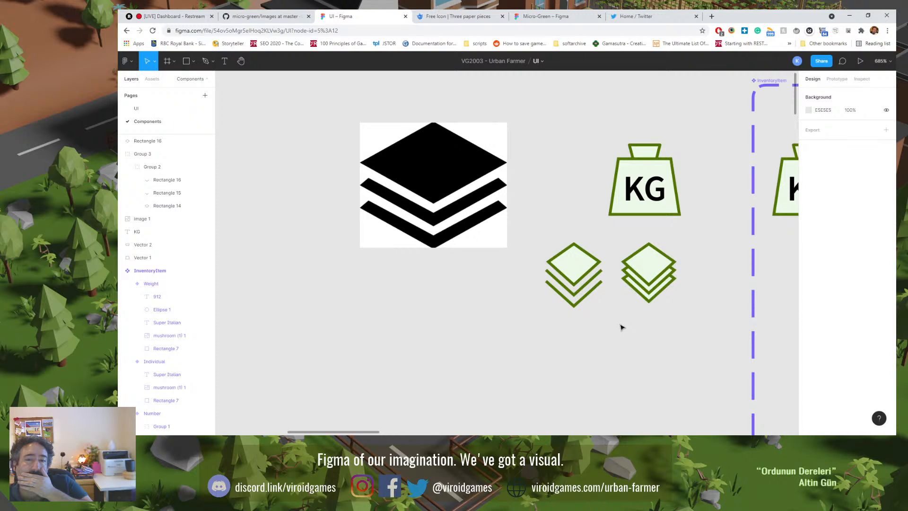
Step: Move the front diamond's bottom corner point up 2 px to Y 228 and leave vector editing
double_click(649, 290)
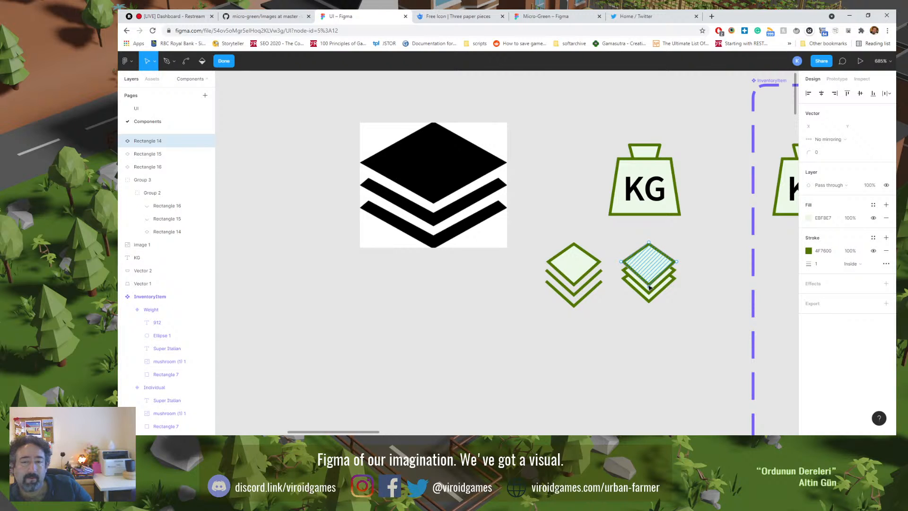
click(649, 288)
key(Up)
key(Up)
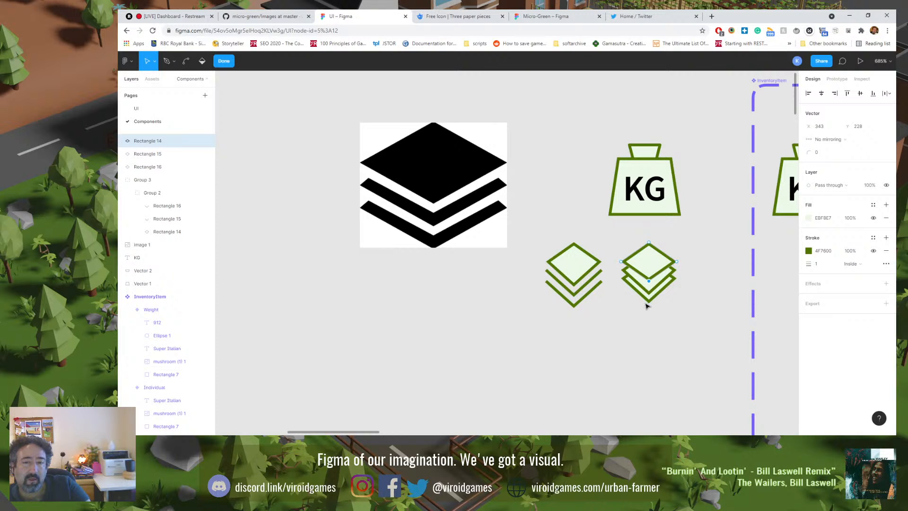
key(Escape)
key(Escape)
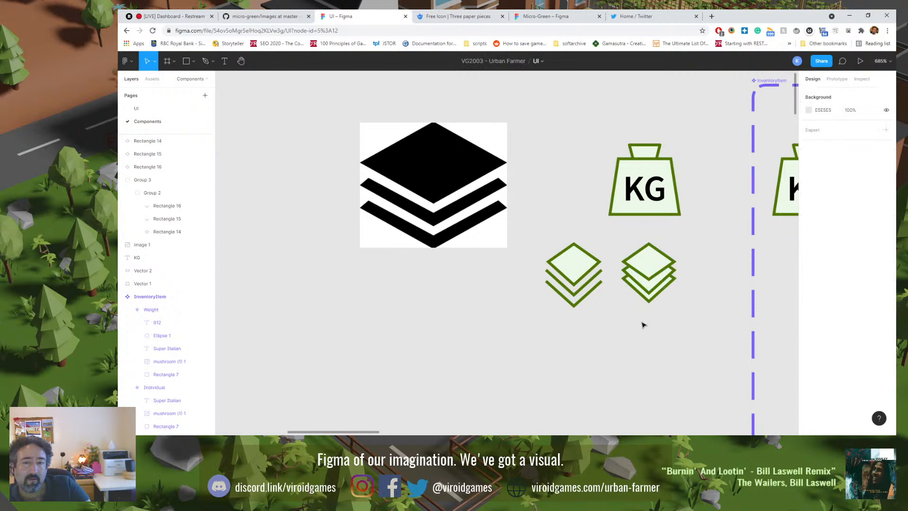
Step: Delete the two lower diamonds of the second stack, keeping only its uppermost diamond
click(646, 292)
click(642, 308)
drag(636, 321, 654, 295)
key(Delete)
Step: Duplicate the remaining diamond 4 px lower, and repeat the duplication with the same offset for a third diamond at Y 229
click(652, 282)
key(ctrl+d)
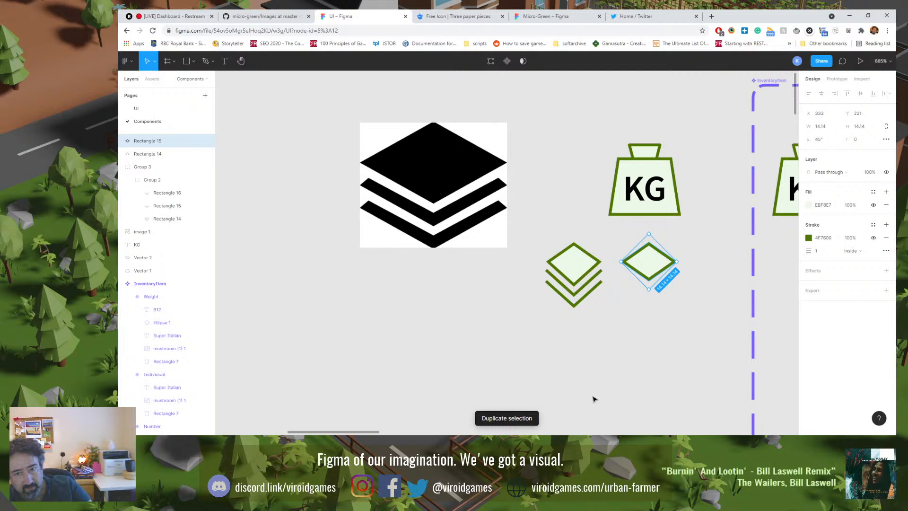
key(Down)
key(Down)
key(Down)
key(Down)
key(Down)
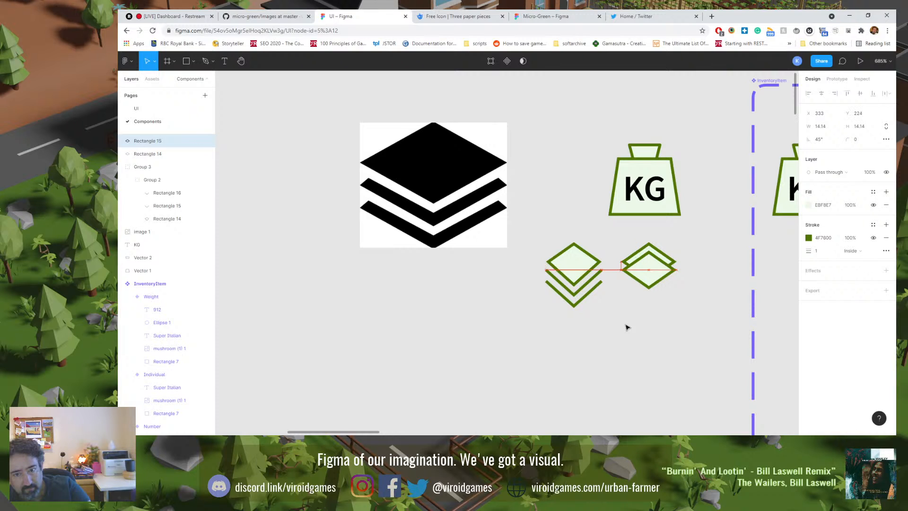
key(ctrl+d)
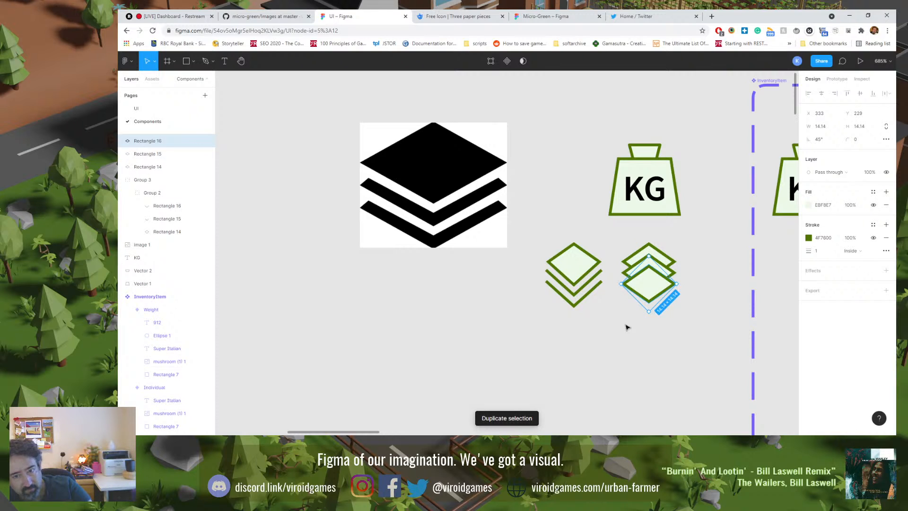
click(626, 327)
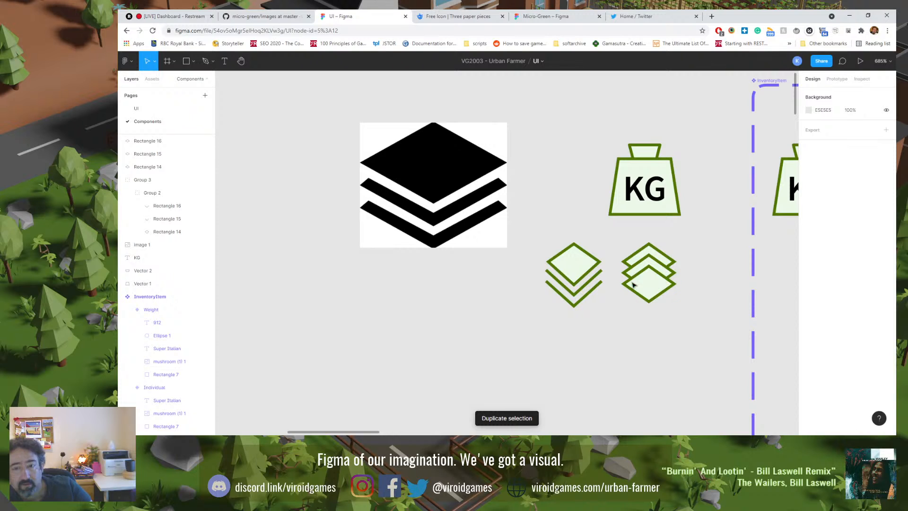
Step: Reorder the new stack's diamonds so the uppermost lies in front, the middle one behind it and the lowest at the back
click(640, 255)
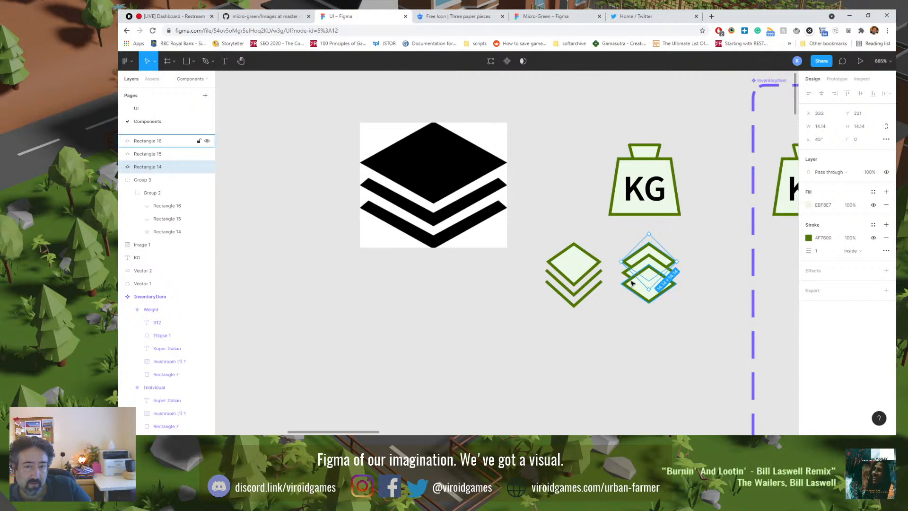
shift+click(642, 271)
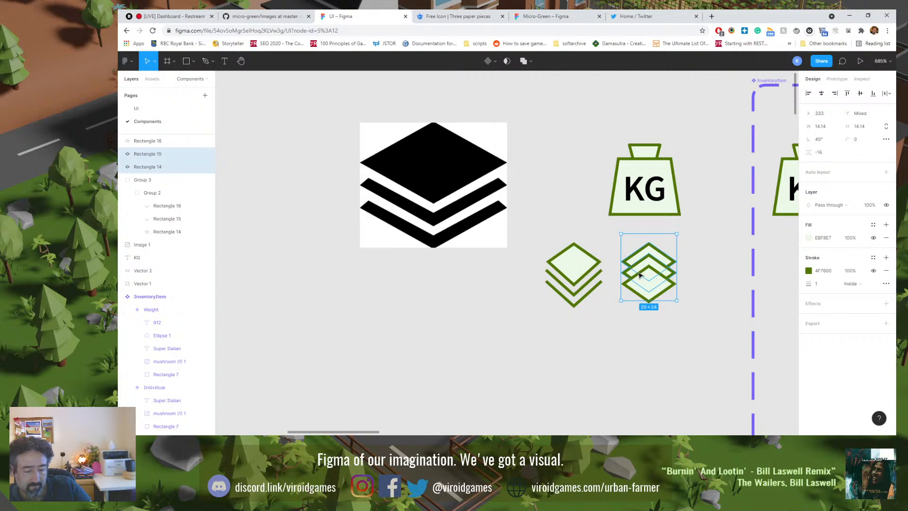
key(ctrl+[)
key(ctrl+[)
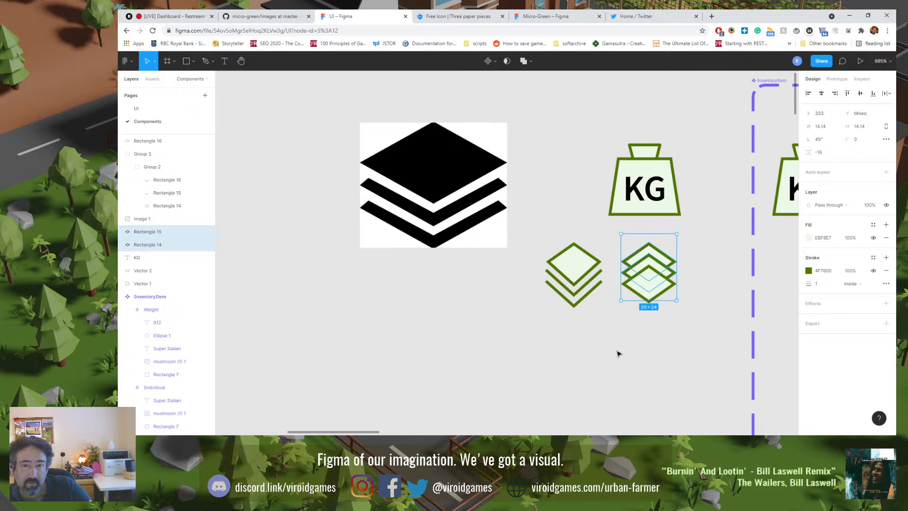
click(624, 345)
click(640, 295)
key(ctrl+[)
key(ctrl+[)
key(ctrl+[)
key(ctrl+[)
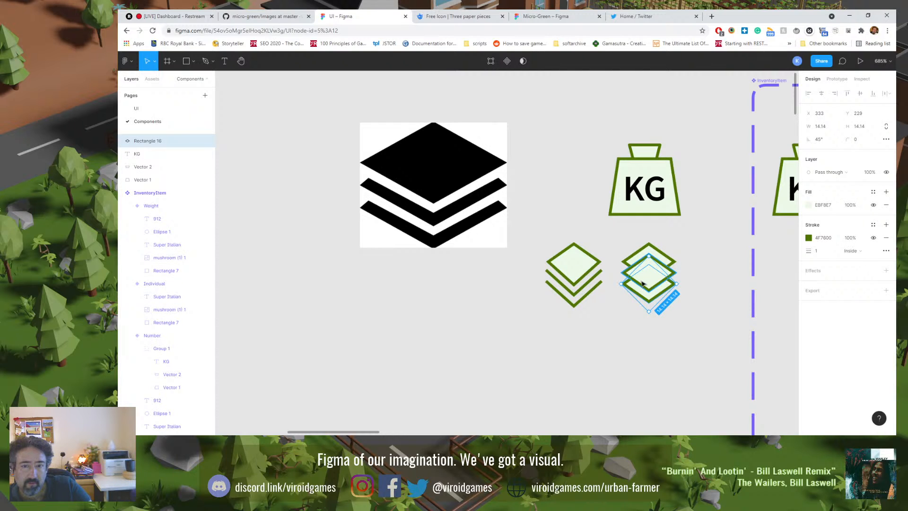
click(621, 335)
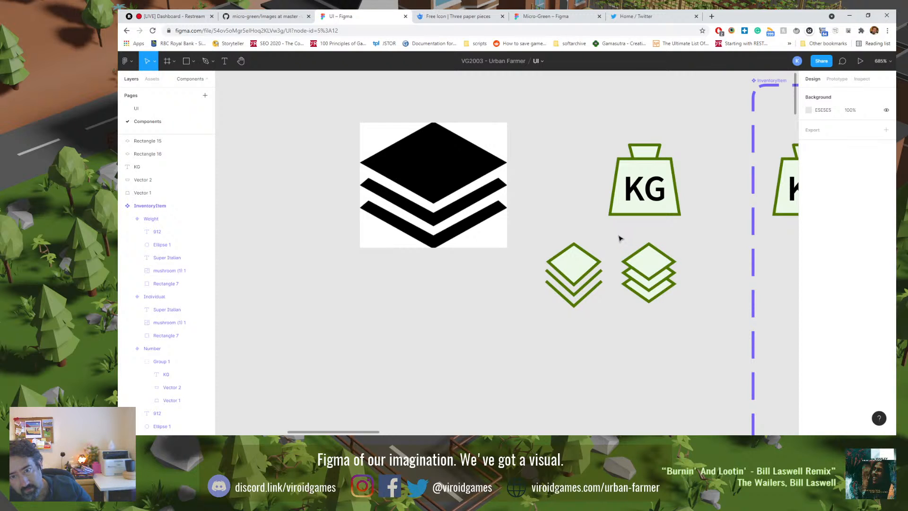
Step: Give the strokes of the new stack's three diamonds round caps and round joins
drag(623, 243, 632, 283)
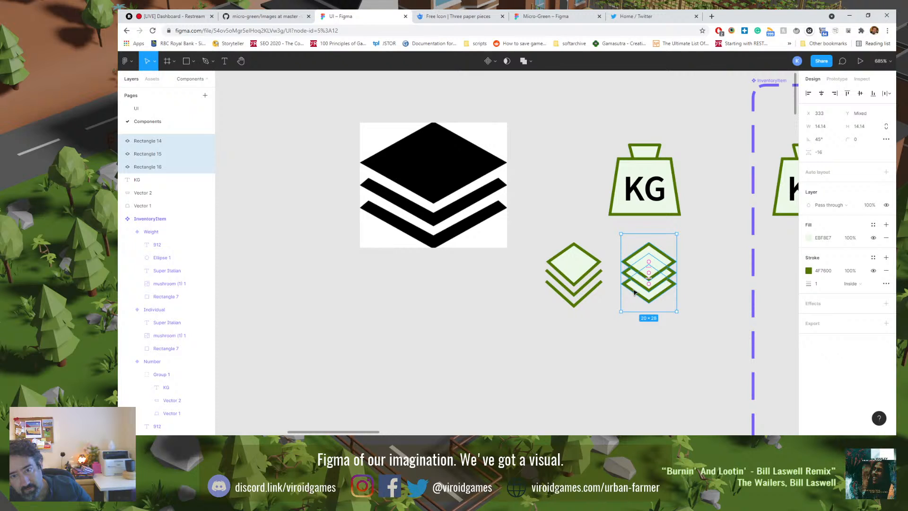
click(885, 283)
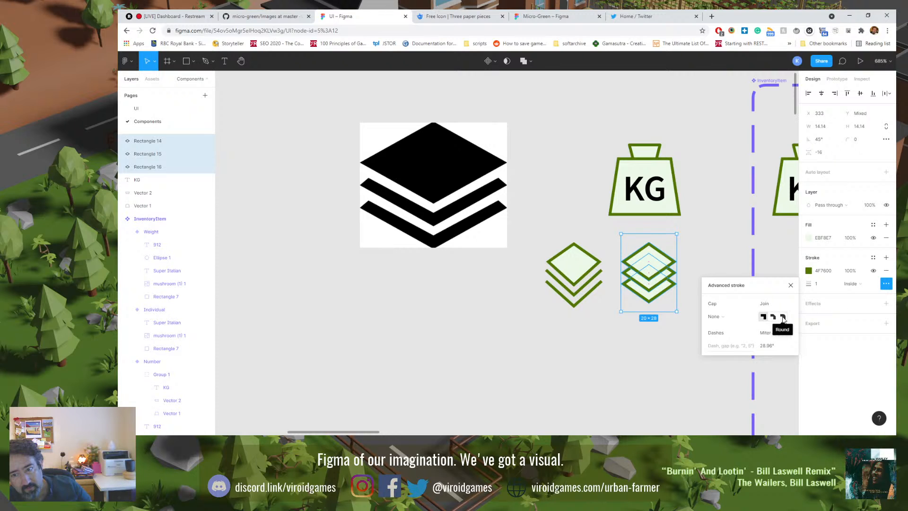
click(716, 316)
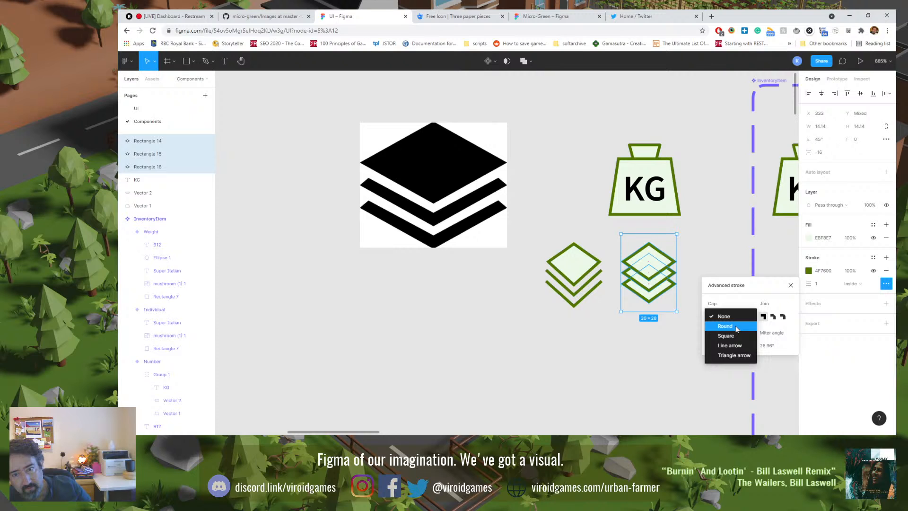
click(730, 326)
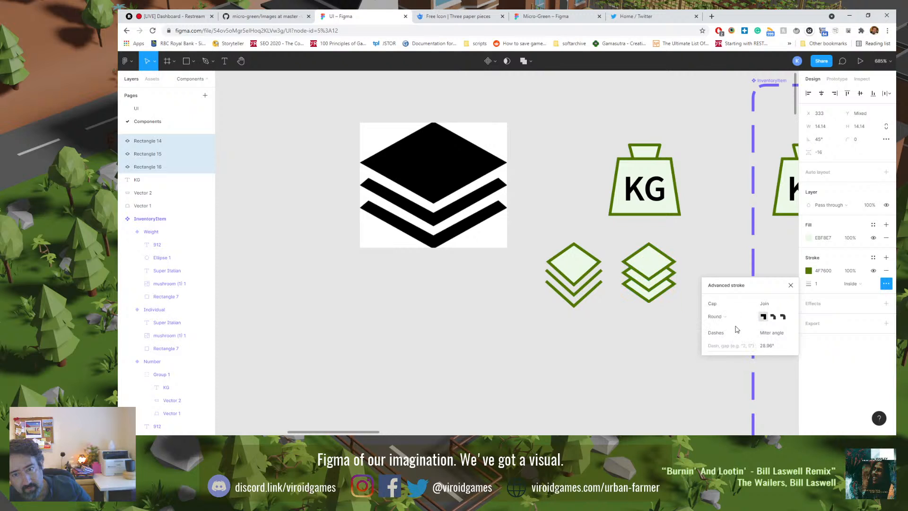
click(782, 318)
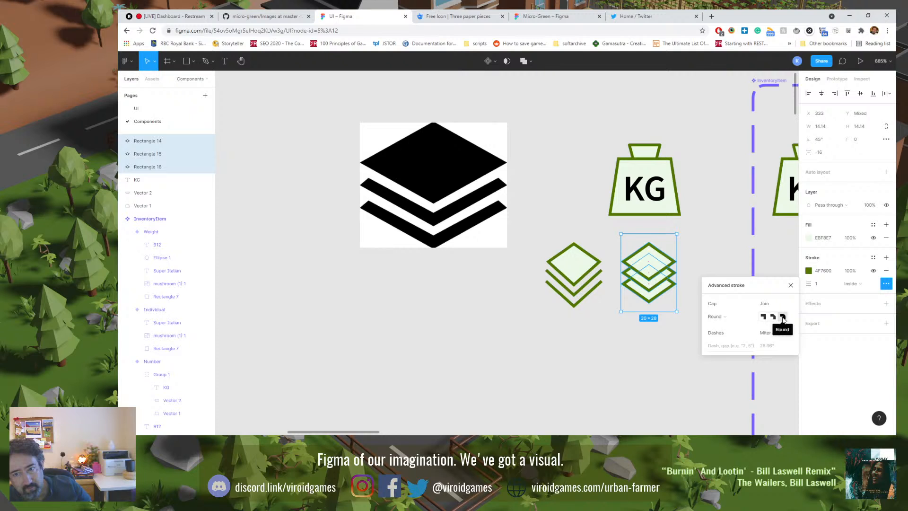
Step: Align the three diamonds' strokes to Center, and switch their cap to None and back to Round
click(854, 283)
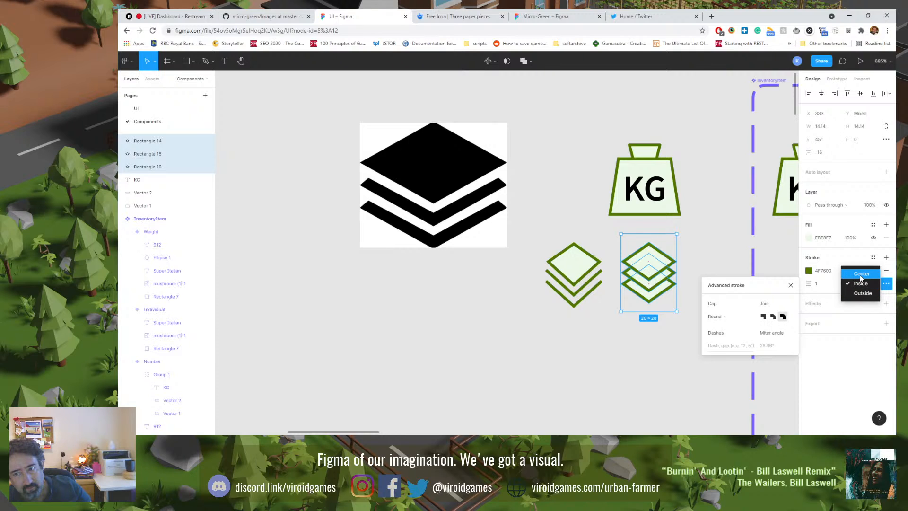
click(860, 274)
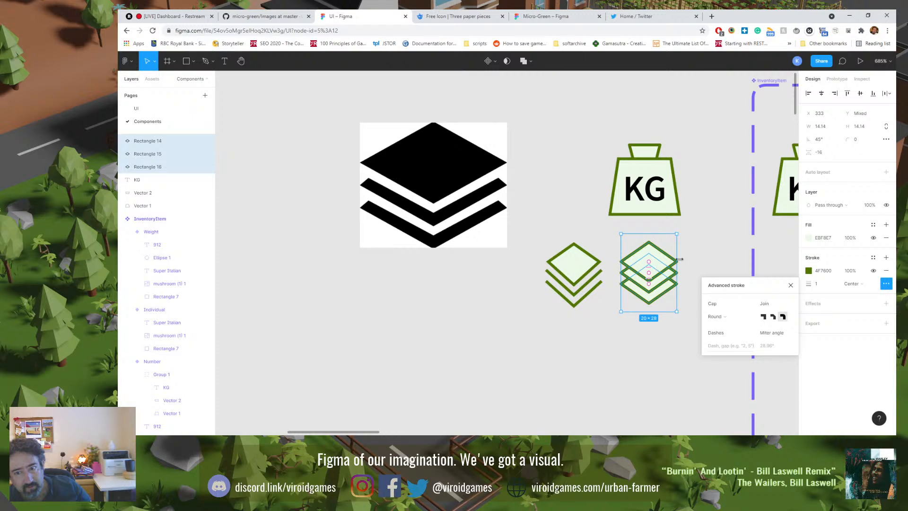
click(714, 317)
click(729, 306)
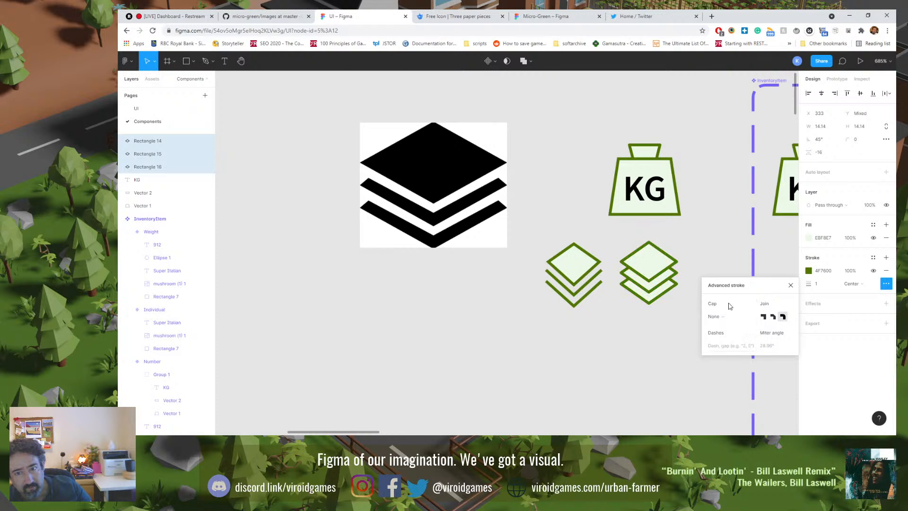
click(719, 317)
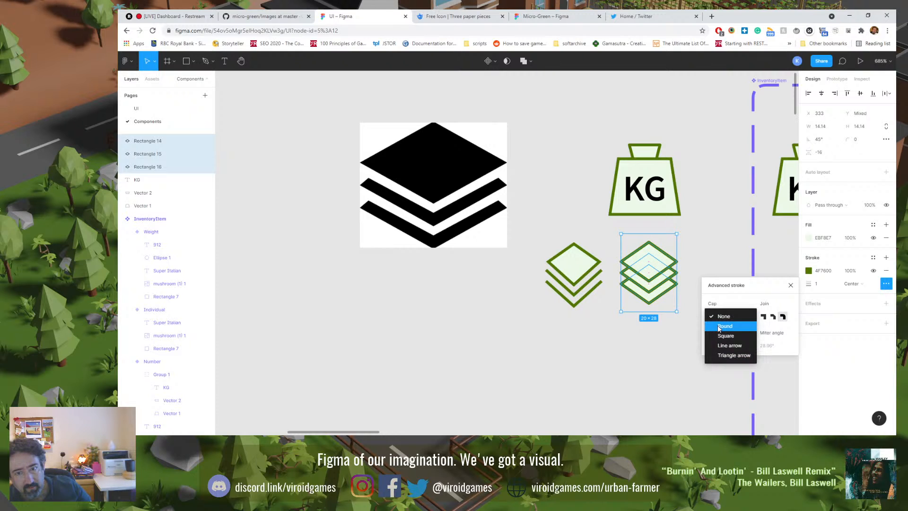
click(718, 326)
click(645, 357)
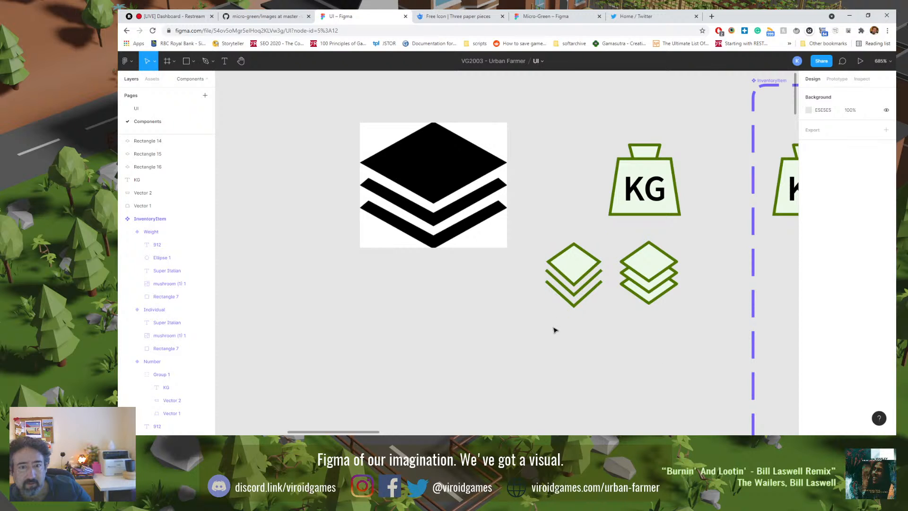
Step: Set the older stack aside and group the new stack's three diamonds, placing the group at X 332, Y 222
drag(573, 271, 465, 308)
drag(611, 324, 646, 299)
key(ctrl+g)
click(648, 357)
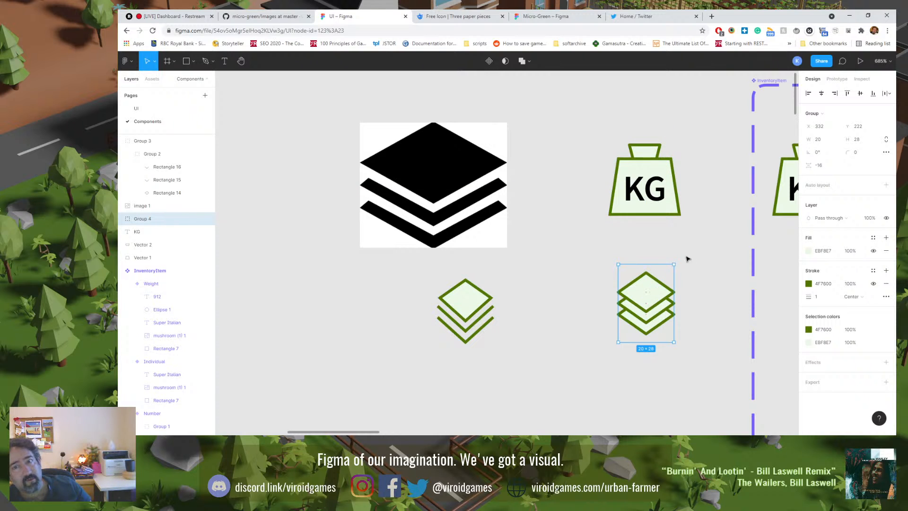
Step: Move the KG weight icon in the InventoryItem's Number variant to X 87, Y 33, directly beneath the 912 badge
scroll(548, 284, down, 5)
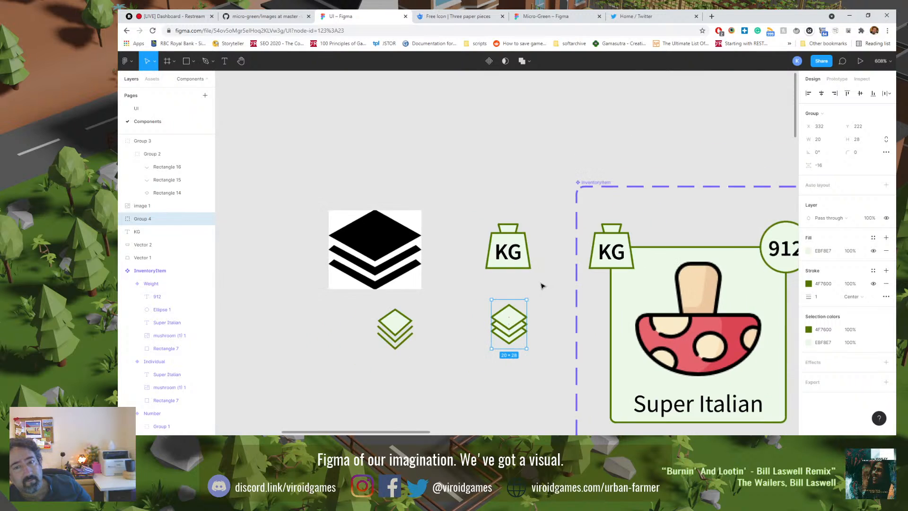
scroll(540, 288, down, 5)
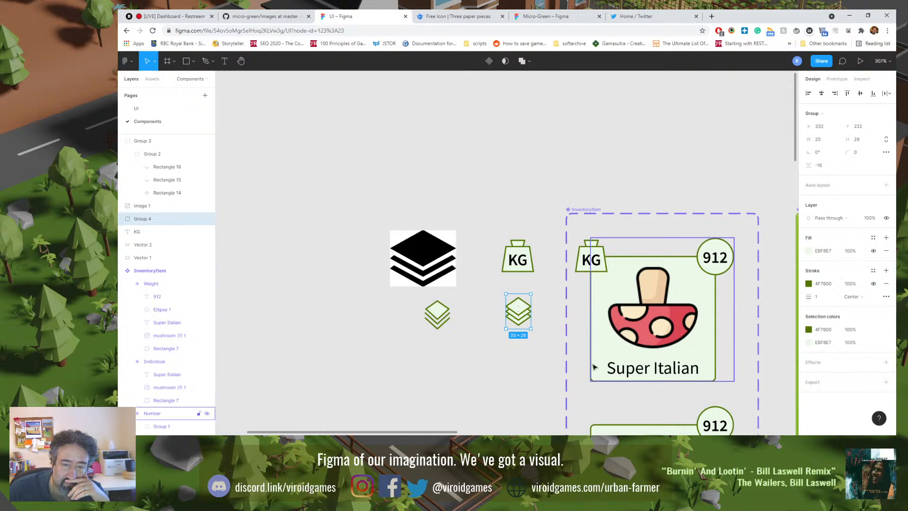
click(543, 355)
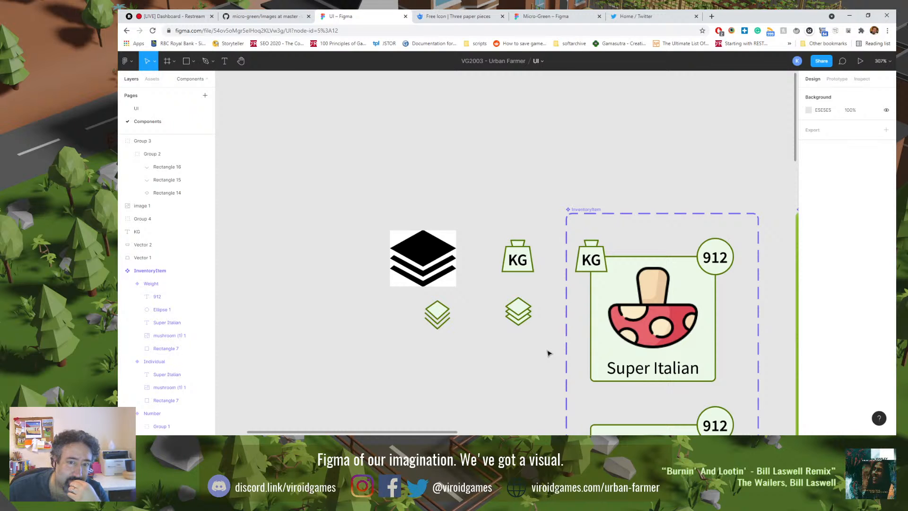
click(586, 263)
drag(586, 263, 712, 299)
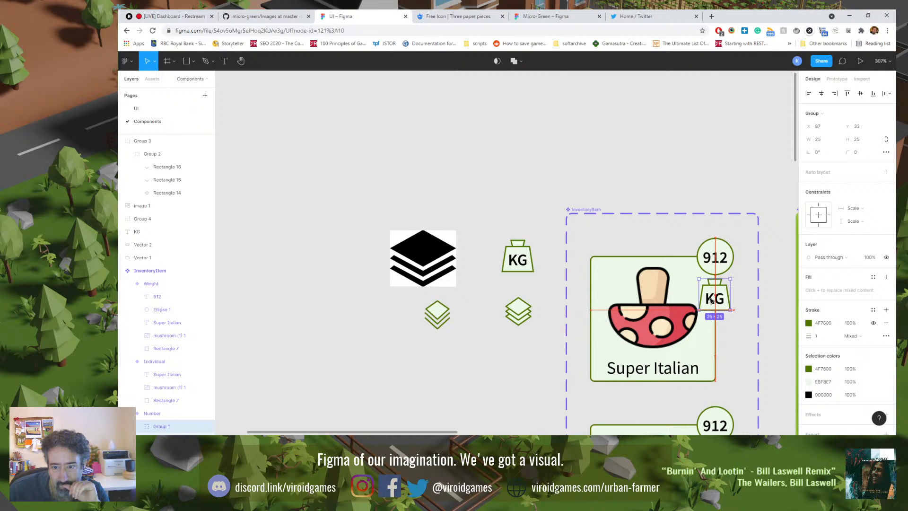
click(724, 176)
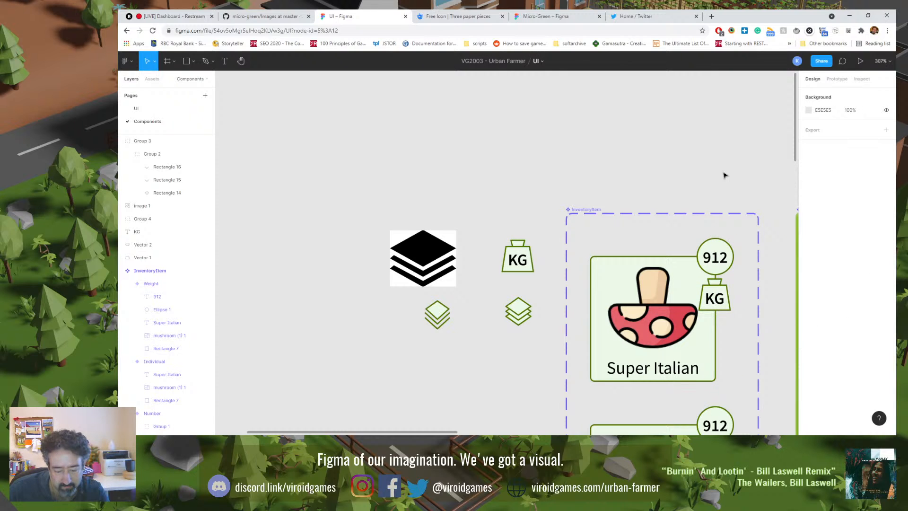
Step: Place the grouped stack icon inside the Weight variant beneath its 912 badge, at X 90, Y 30
key(shift+0)
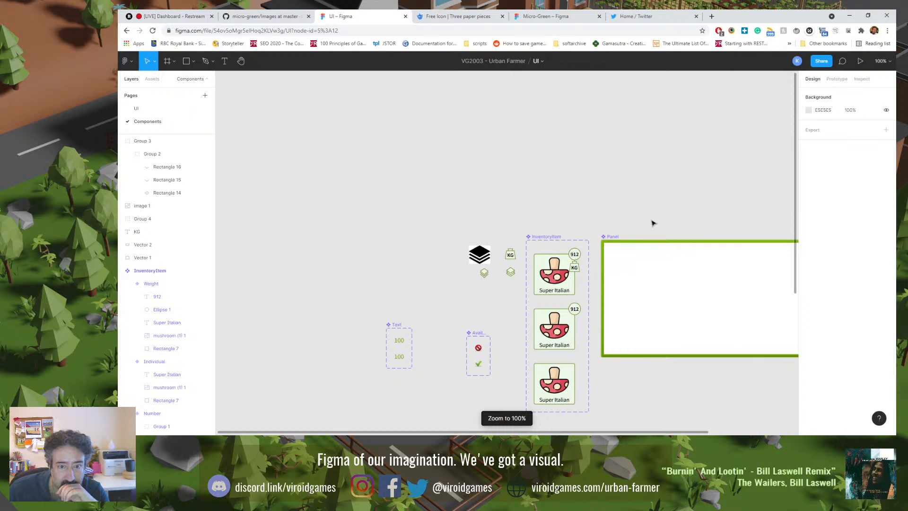
drag(510, 271, 573, 331)
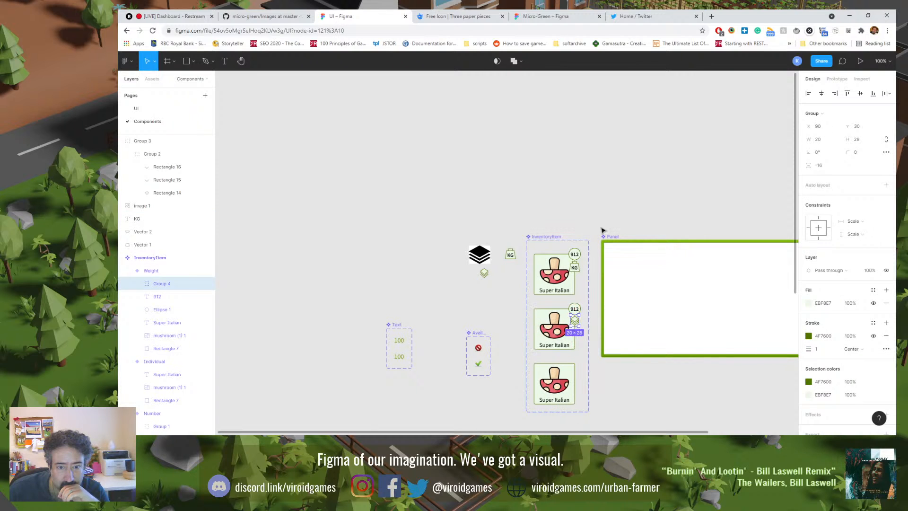
click(609, 206)
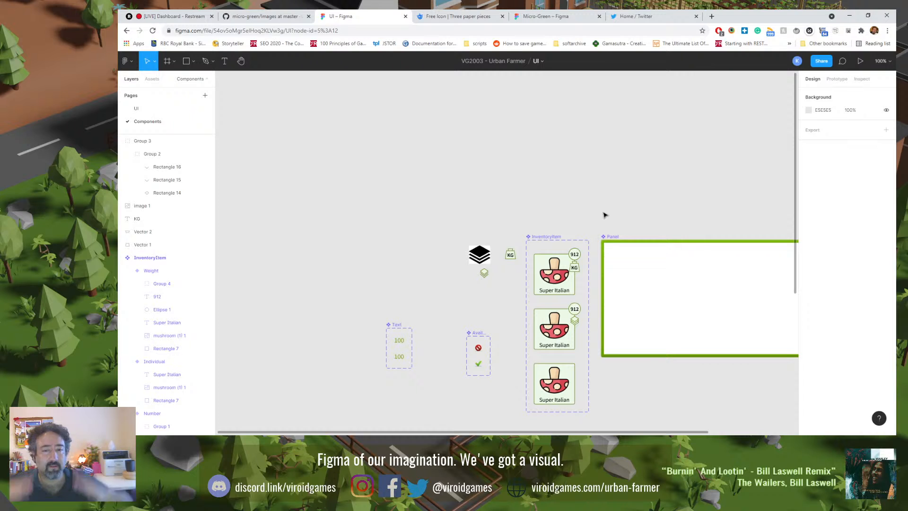
Step: Edit the body shape of the Number variant's KG icon, moving each of its two lower corner points 2 px inward
click(577, 270)
scroll(577, 270, up, 10)
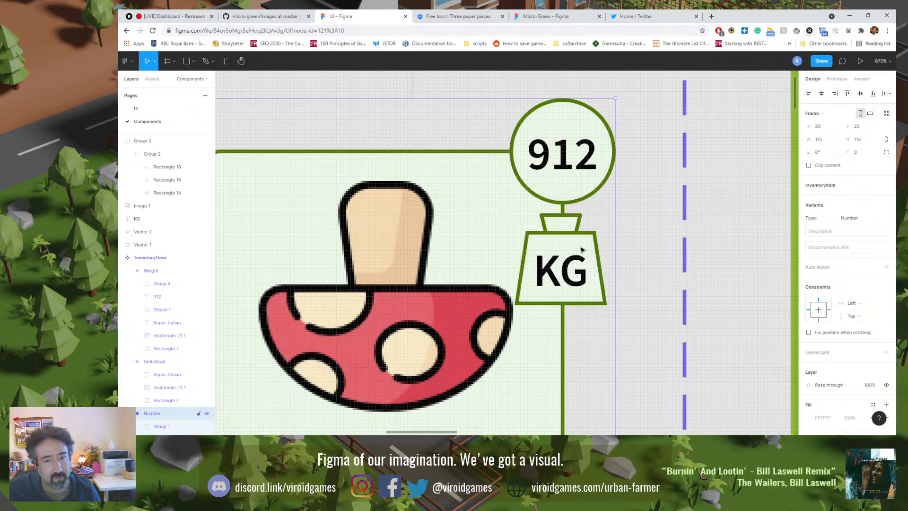
click(631, 241)
double_click(597, 255)
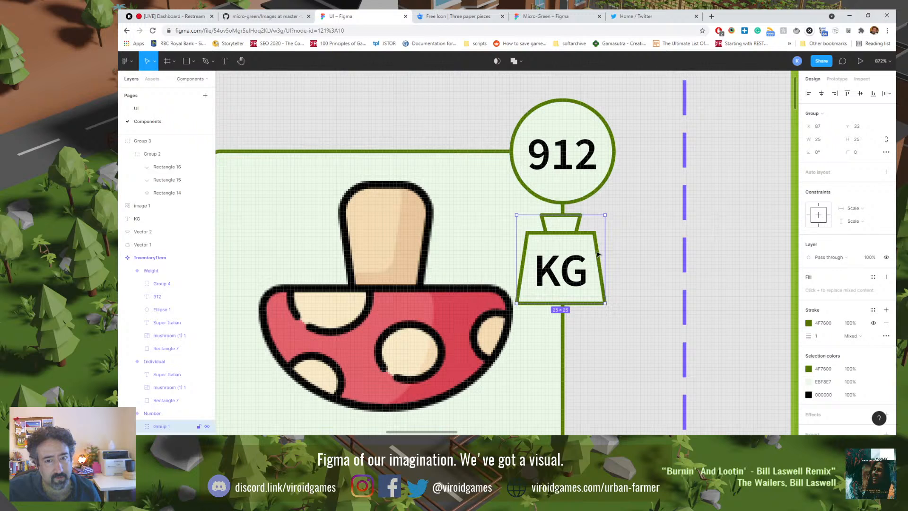
double_click(597, 255)
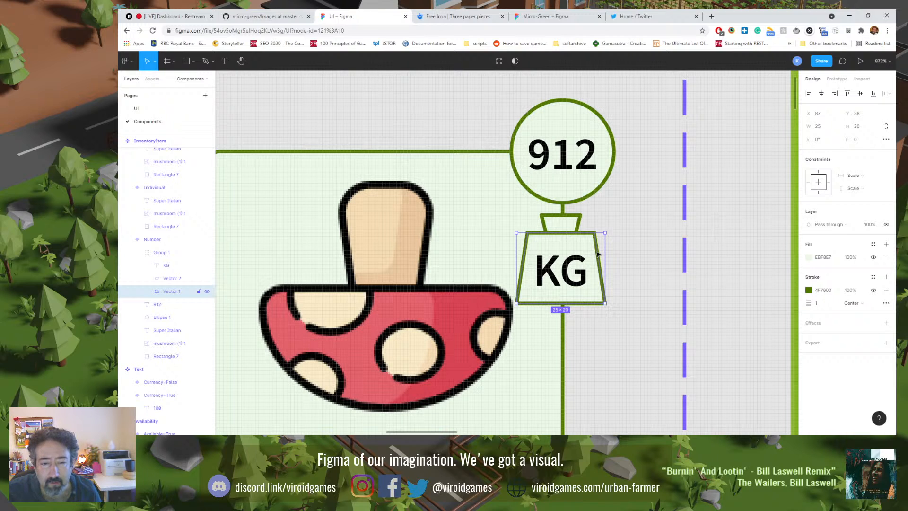
double_click(597, 254)
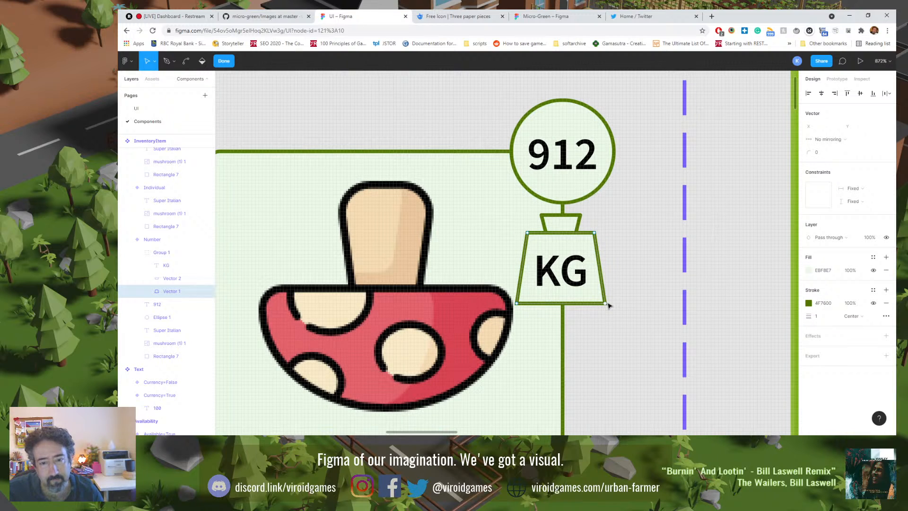
key(Left)
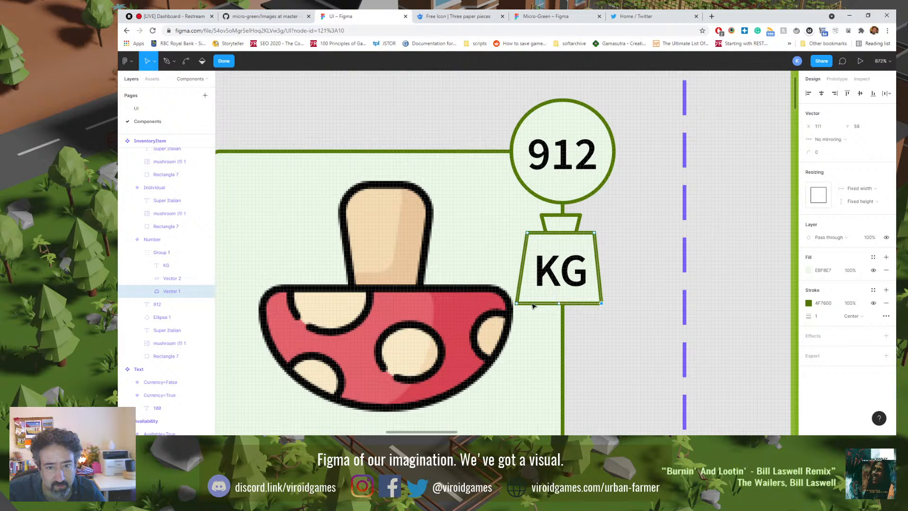
key(Left)
click(517, 303)
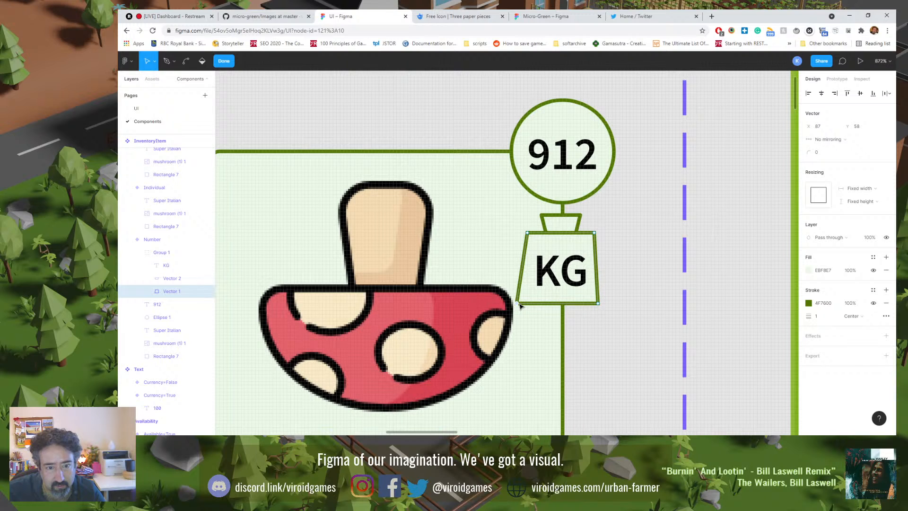
key(Right)
key(Right)
Step: Move the KG body's two upper corner points 1 px inward each
click(594, 233)
key(Left)
click(527, 233)
key(Right)
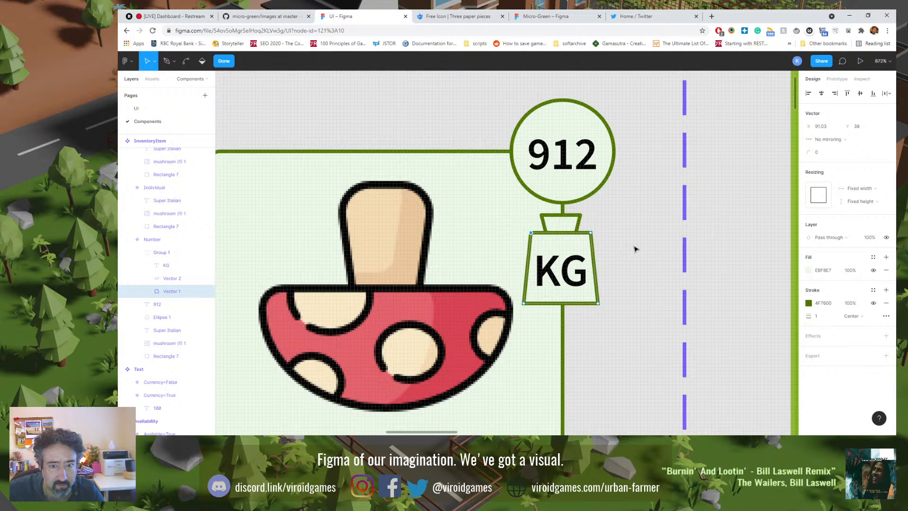
Step: Finish editing the KG body shape and rename the KG icon group in the InventoryItem's Number variant as Scale
key(Escape)
key(Escape)
key(Escape)
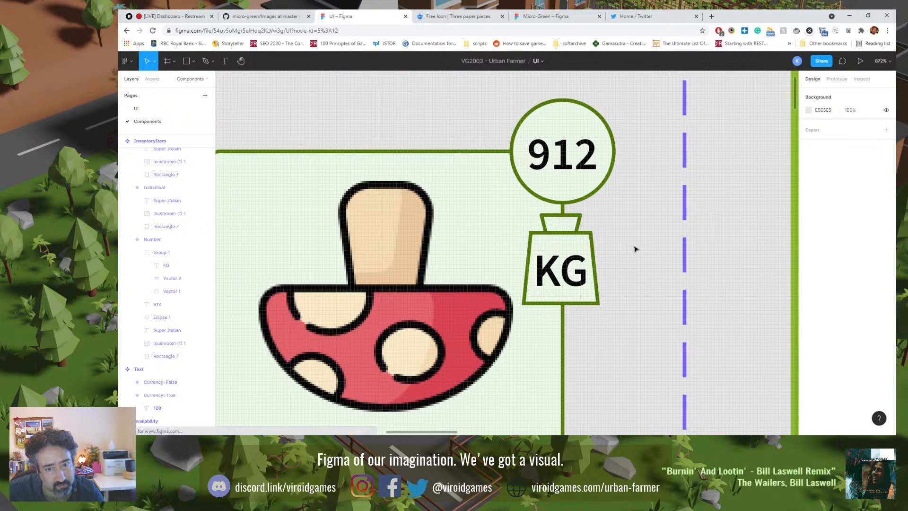
key(shift+0)
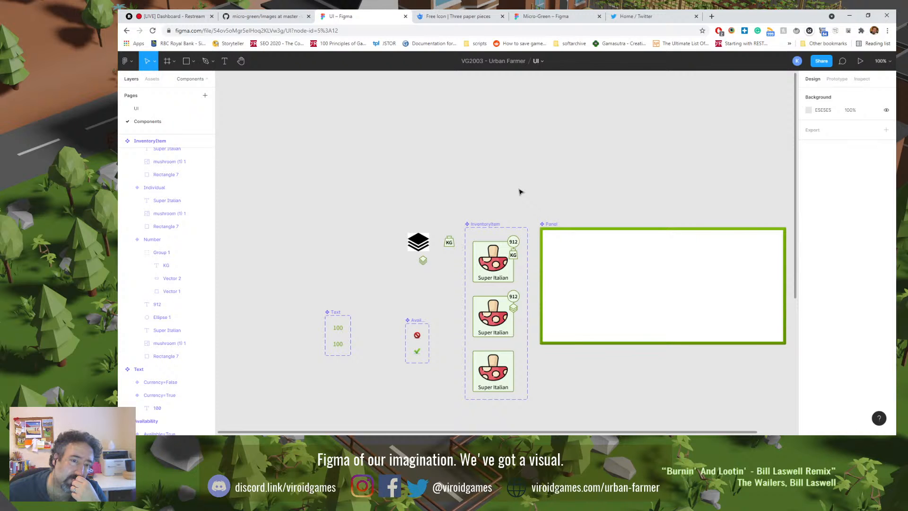
click(515, 257)
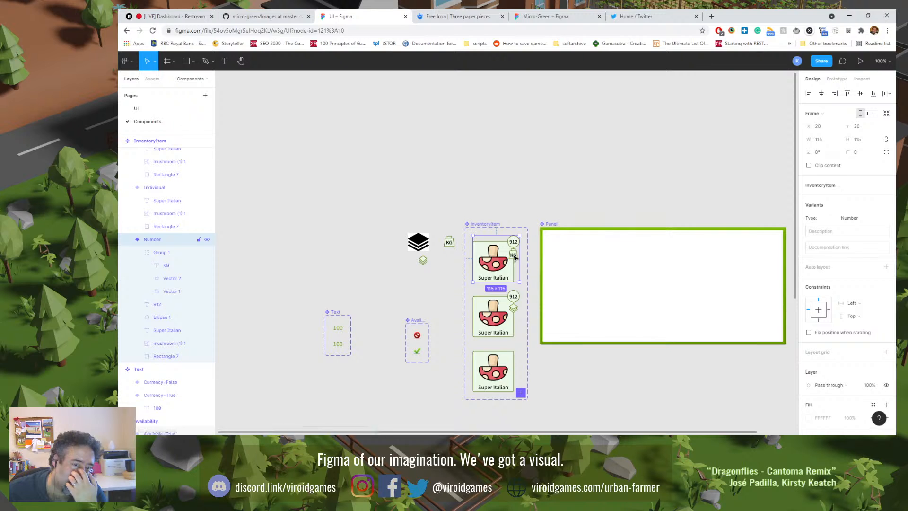
click(514, 258)
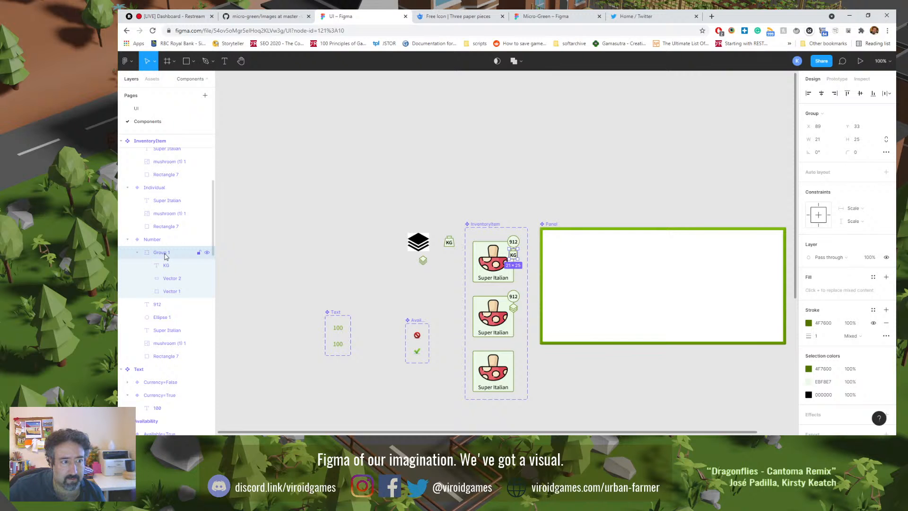
double_click(161, 253)
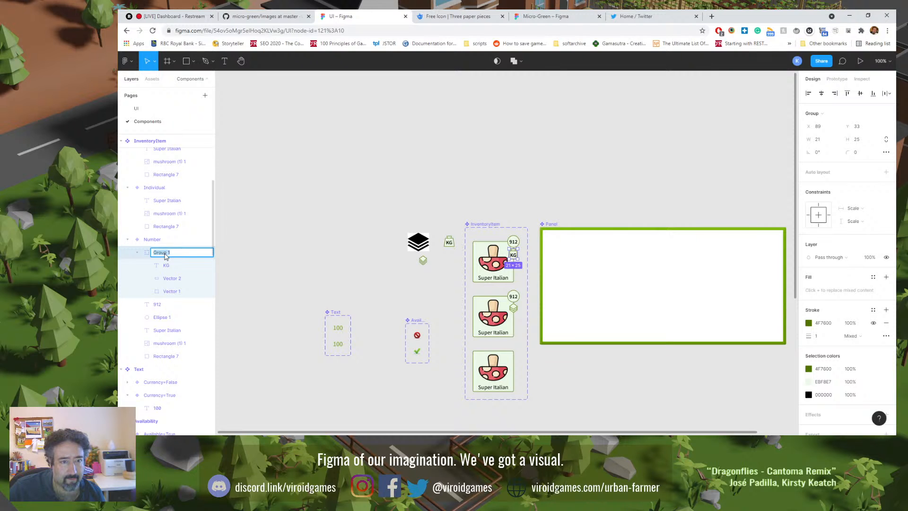
scroll(165, 257, up, 3)
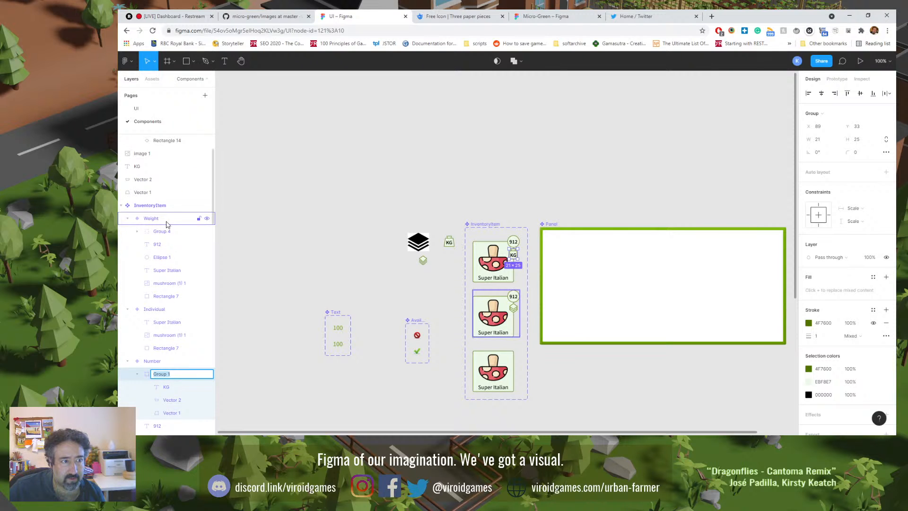
scroll(168, 241, down, 2)
scroll(171, 241, up, 2)
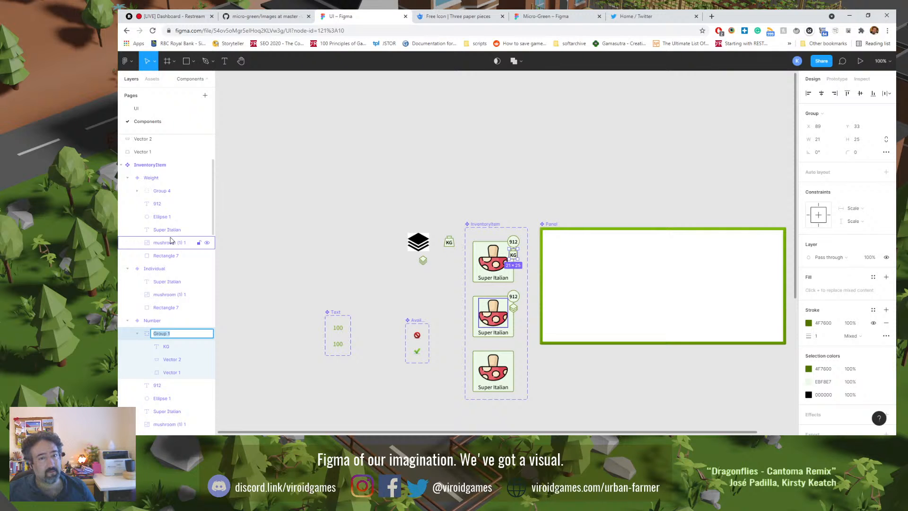
text(Scale)
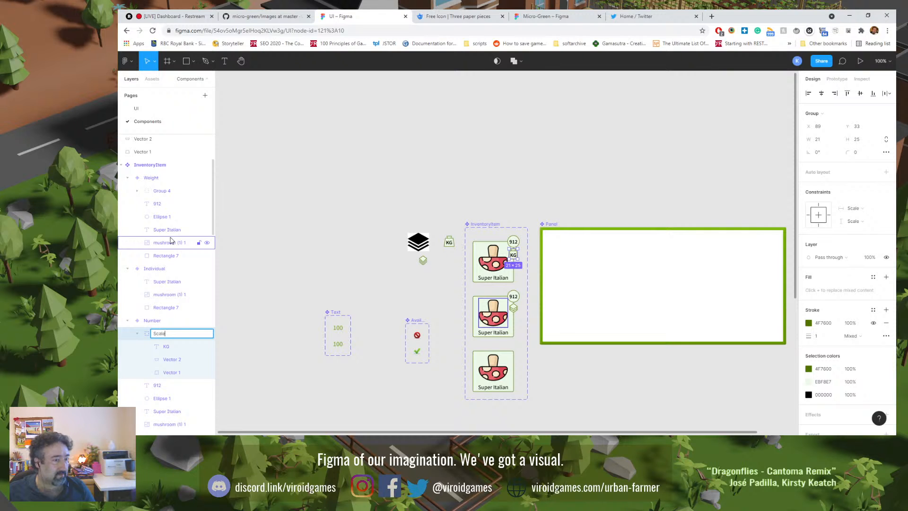
key(Return)
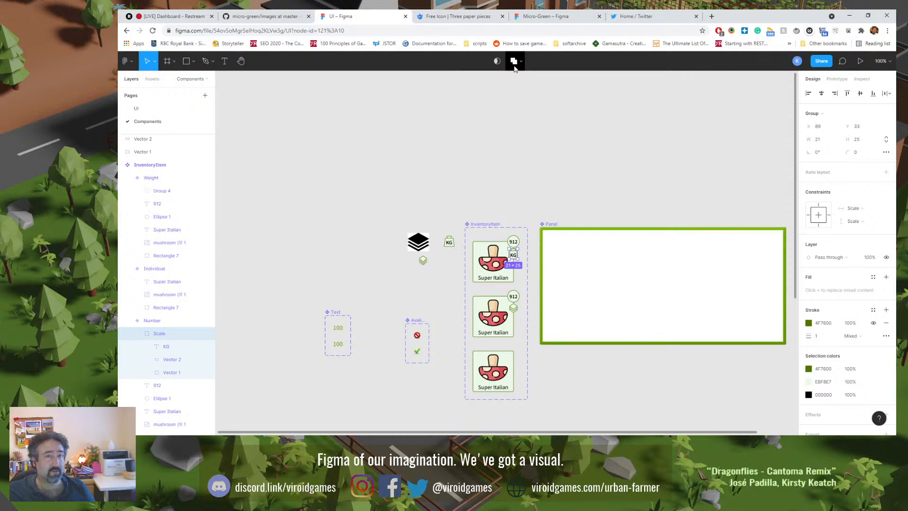
Step: Turn the Scale group into a standalone component outside InventoryItem and add a variant named Kg to it
drag(513, 257, 367, 201)
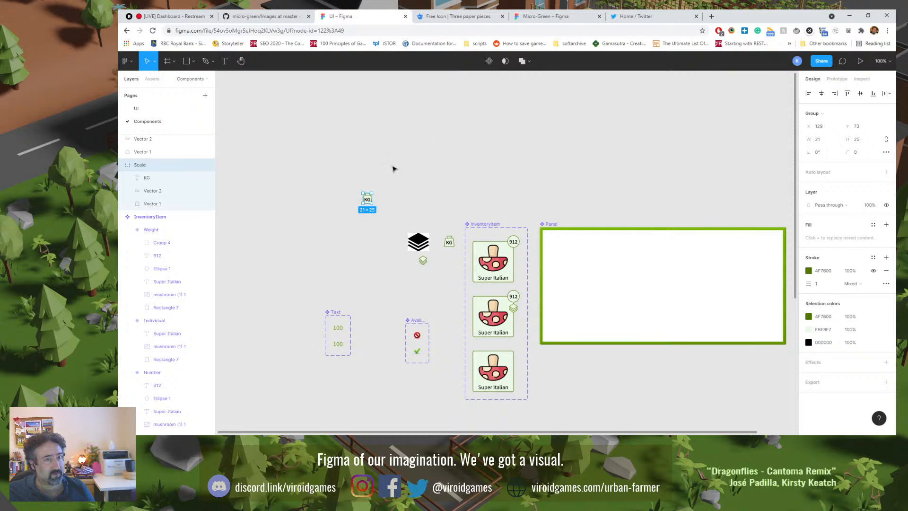
click(489, 61)
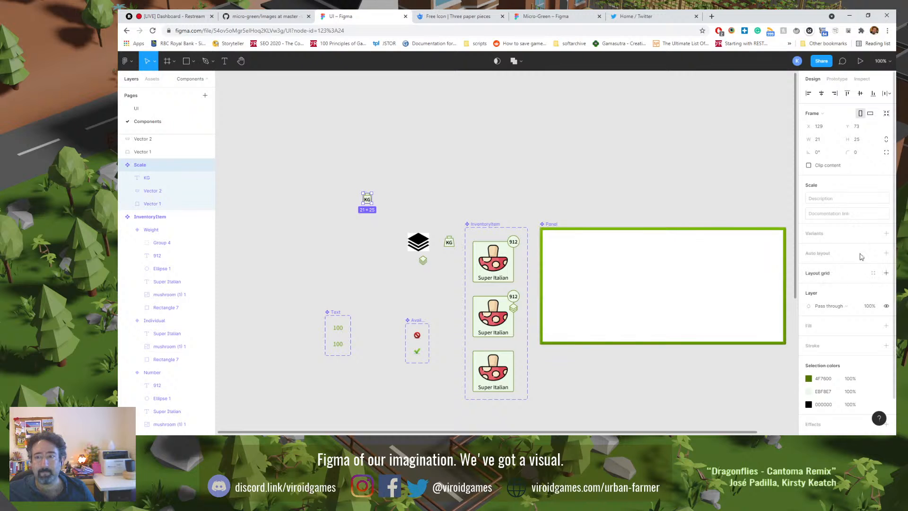
click(886, 233)
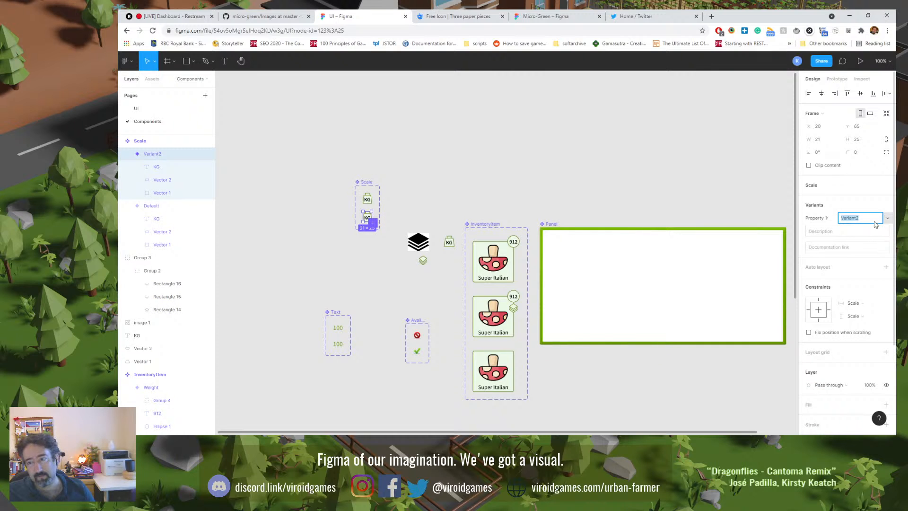
text(Kg)
key(Return)
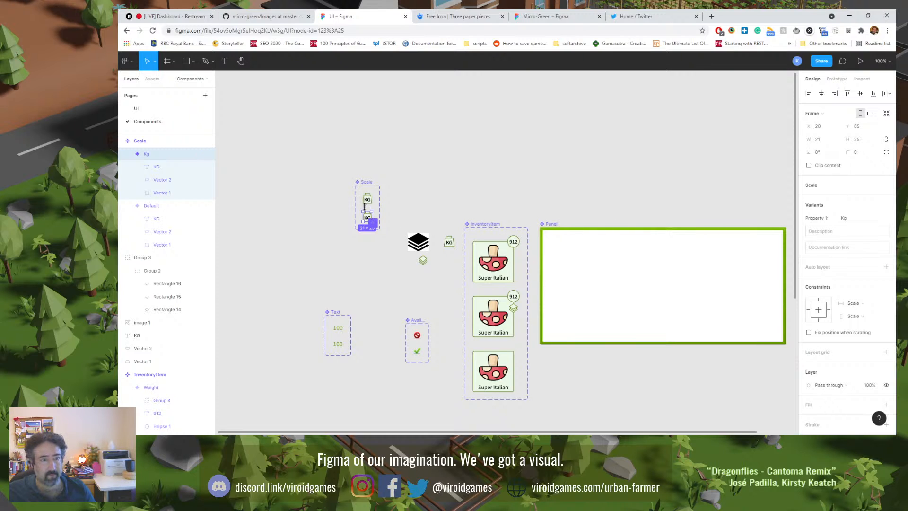
Step: Rename the Scale component's default variant value as g
double_click(158, 207)
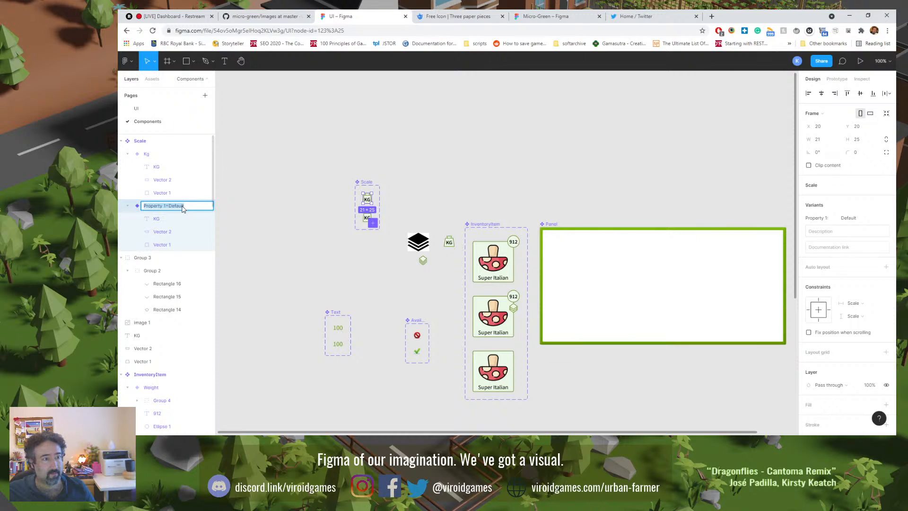
double_click(182, 206)
text(g)
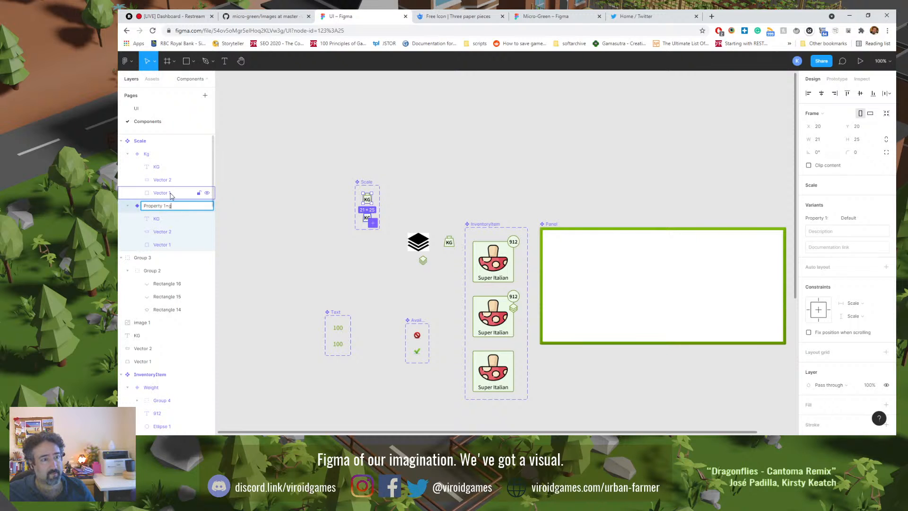
Step: Rename the Scale component set's variant property as Scale and move the set to X 47, Y 130
click(156, 141)
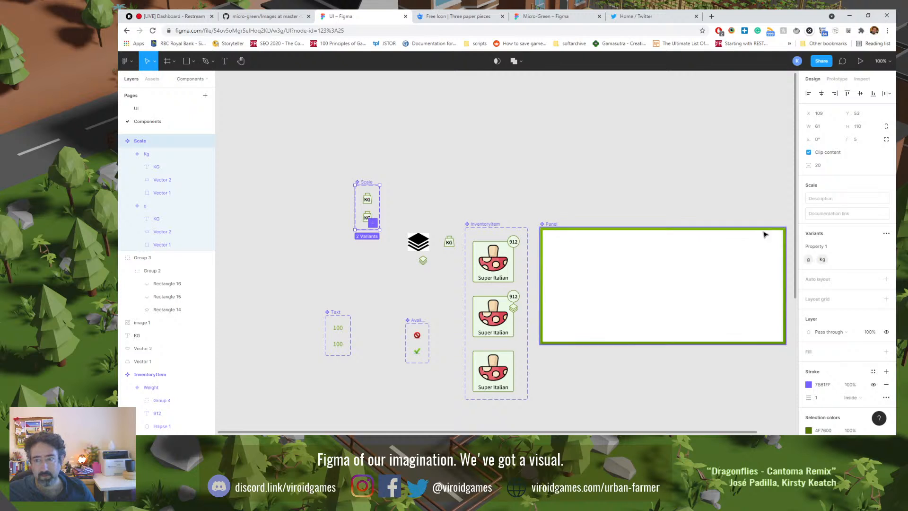
click(827, 251)
key(ctrl+a)
text(Scale)
key(Return)
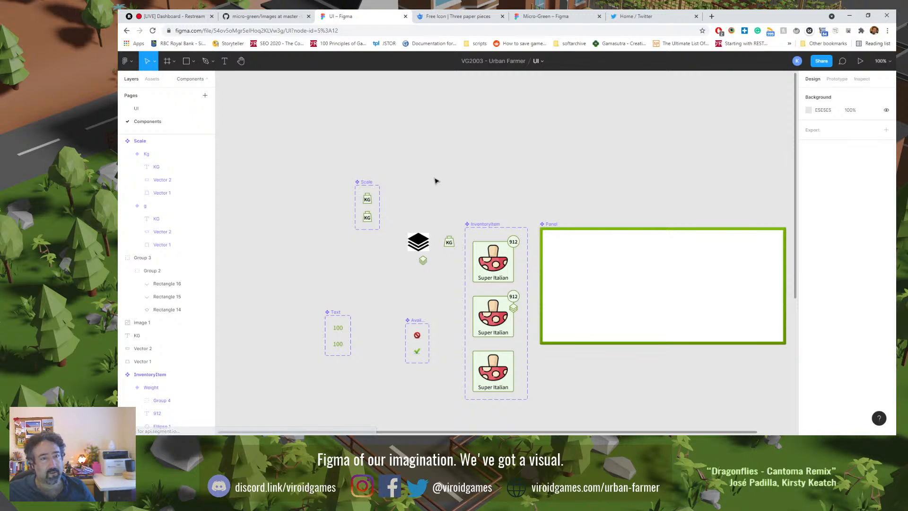
drag(366, 192, 341, 221)
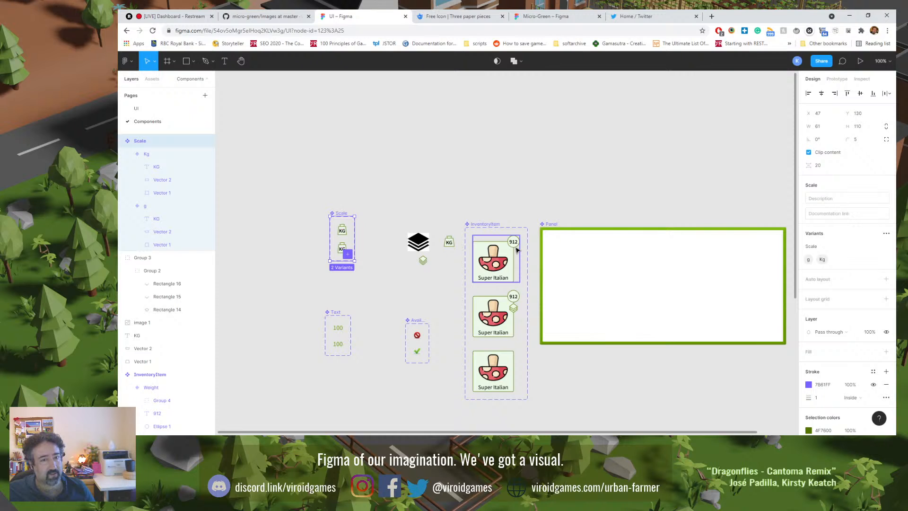
Step: Place an instance of the Scale component in the InventoryItem's Number variant beneath the 912 badge, at X 89, Y 33
click(151, 79)
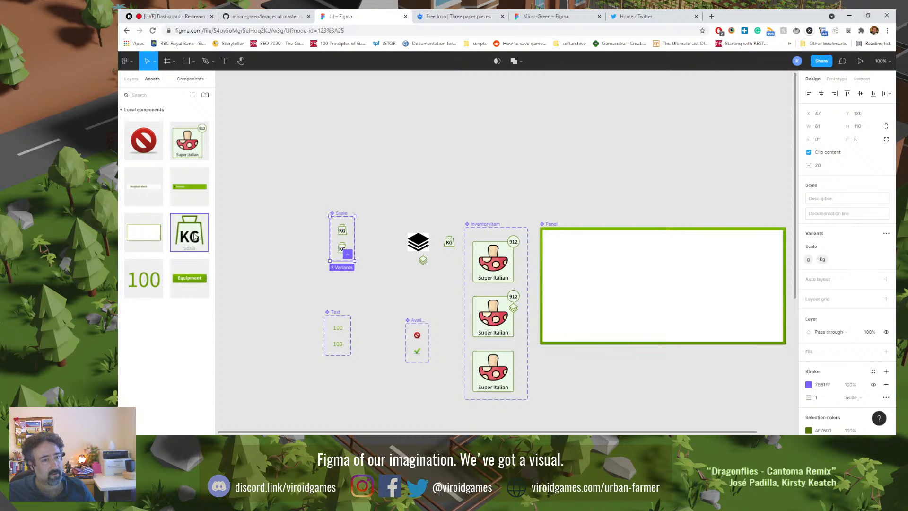
click(518, 244)
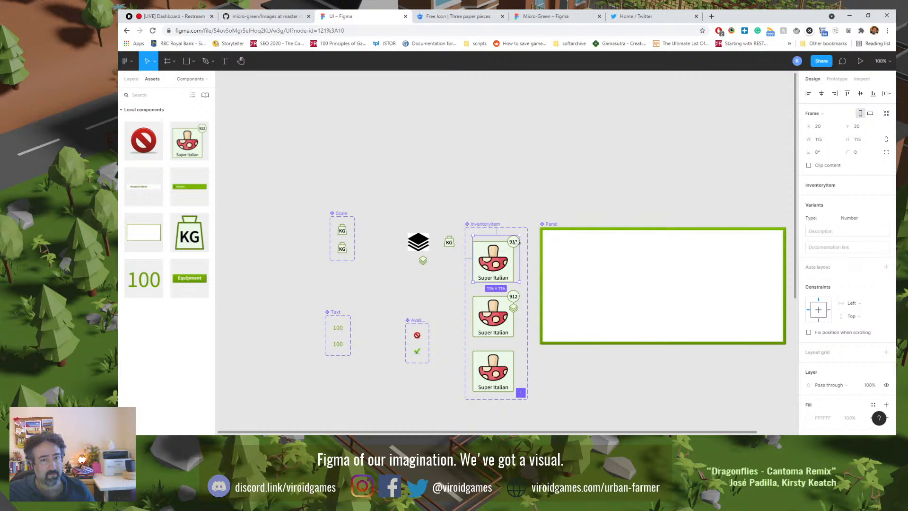
scroll(518, 255, up, 10)
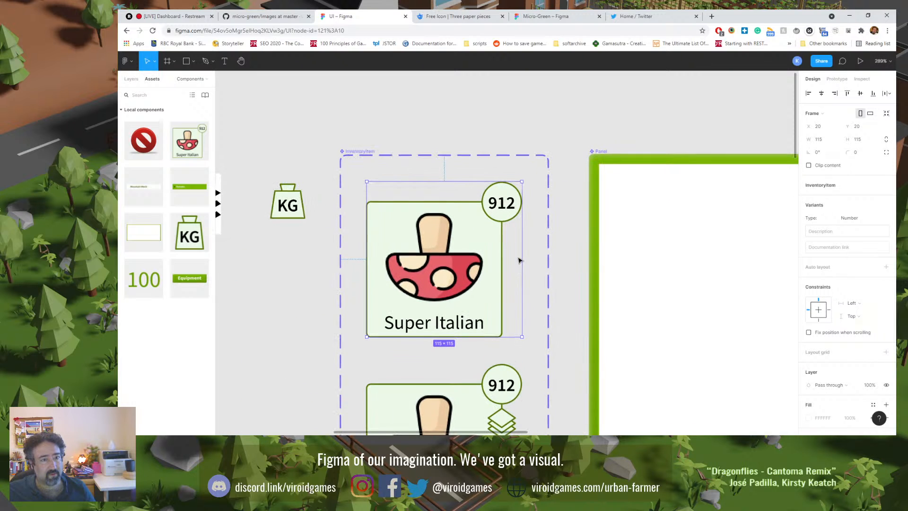
drag(183, 233, 504, 247)
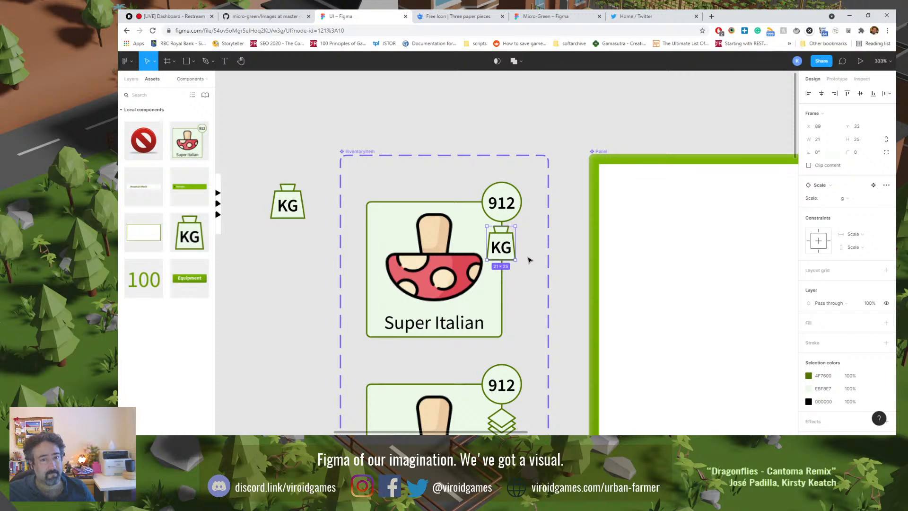
key(Up)
key(Down)
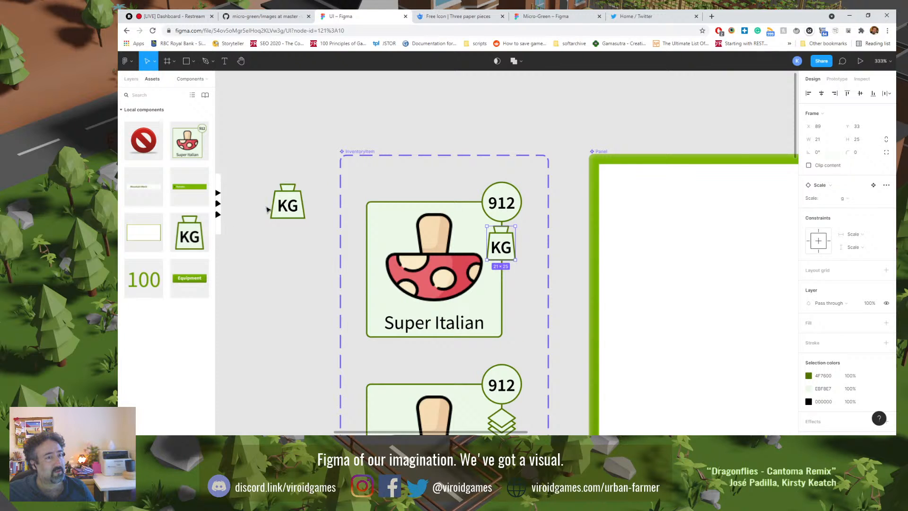
Step: Change the label text of the Scale component's g variant to G
click(275, 263)
drag(263, 270, 506, 300)
scroll(485, 306, down, 3)
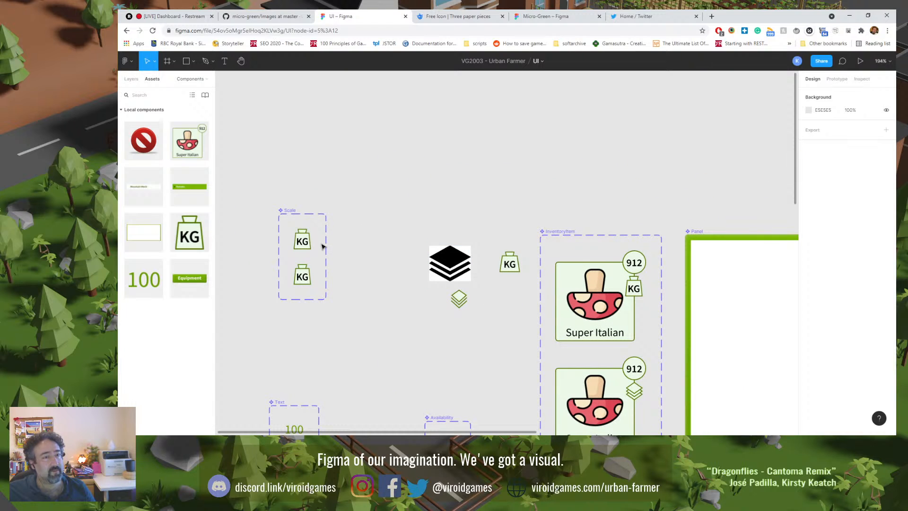
click(306, 244)
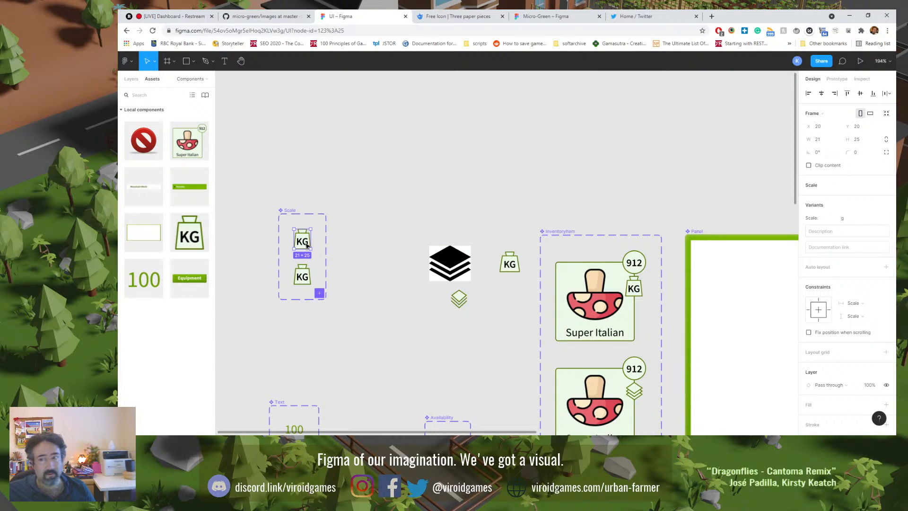
double_click(306, 245)
double_click(303, 243)
text(G)
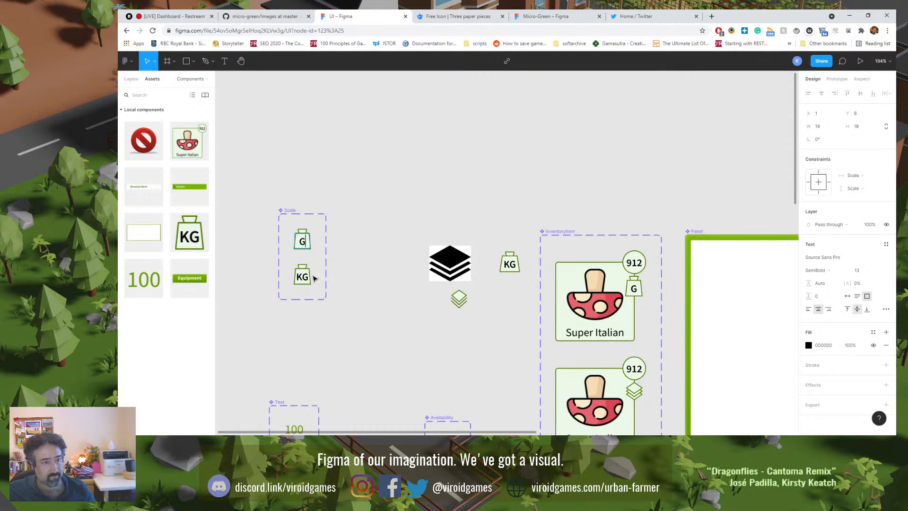
key(Escape)
Step: Switch the Scale instance in the InventoryItem's Number variant to the Kg variant
click(305, 274)
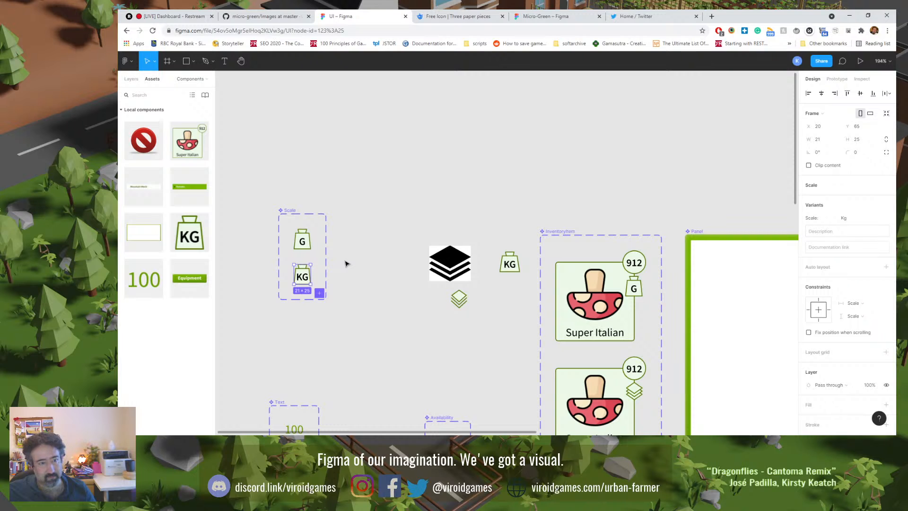
click(344, 263)
click(635, 293)
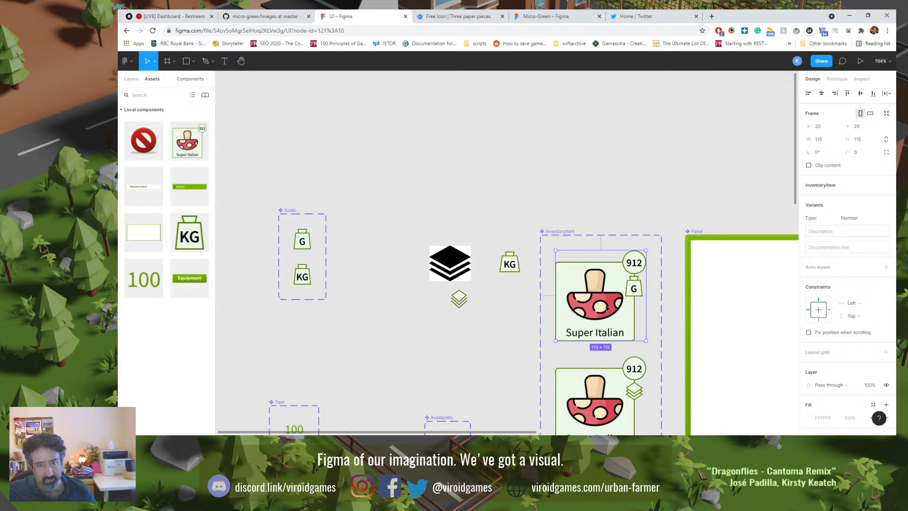
drag(615, 303, 476, 221)
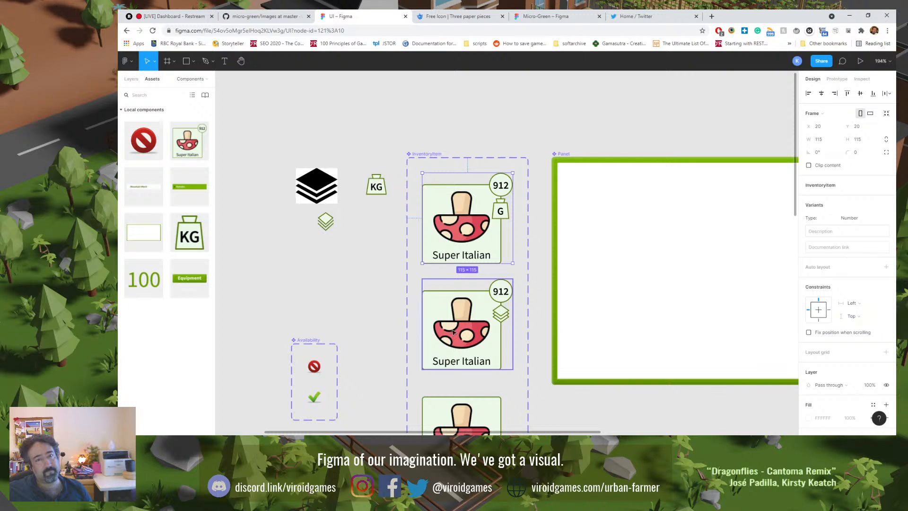
double_click(501, 210)
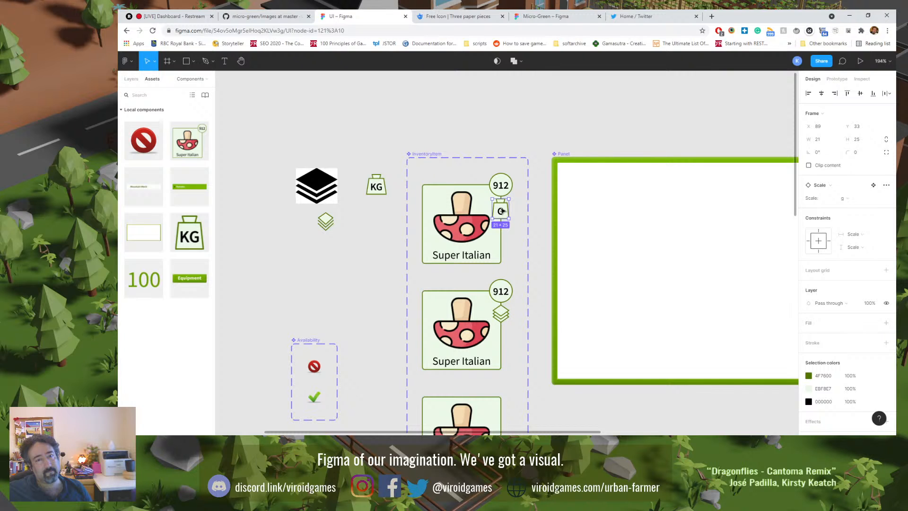
click(844, 198)
click(852, 210)
click(564, 143)
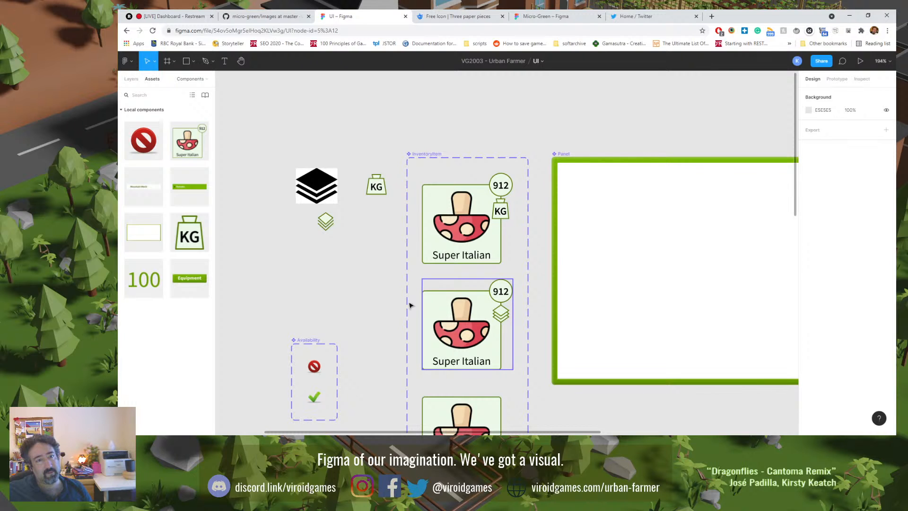
Step: Rename the Scale component set as Denomation, leaving its variant property name as it is
drag(353, 290, 514, 275)
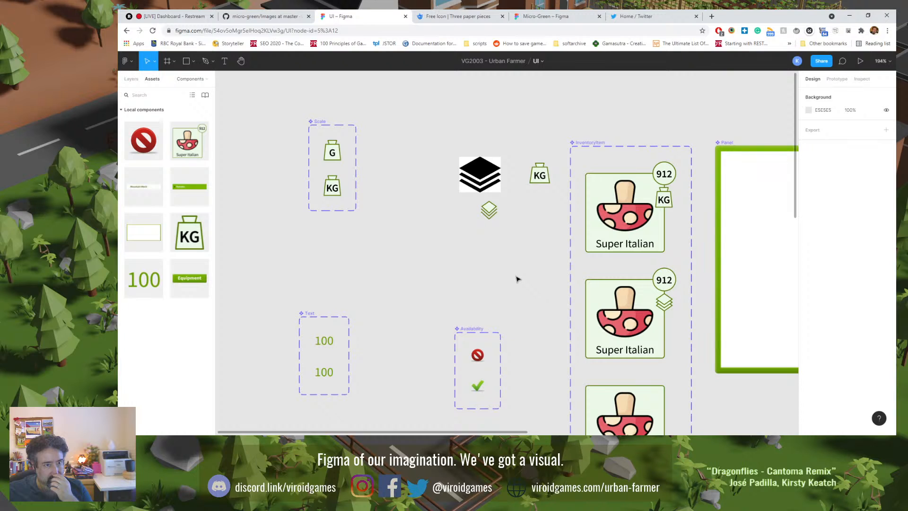
click(322, 122)
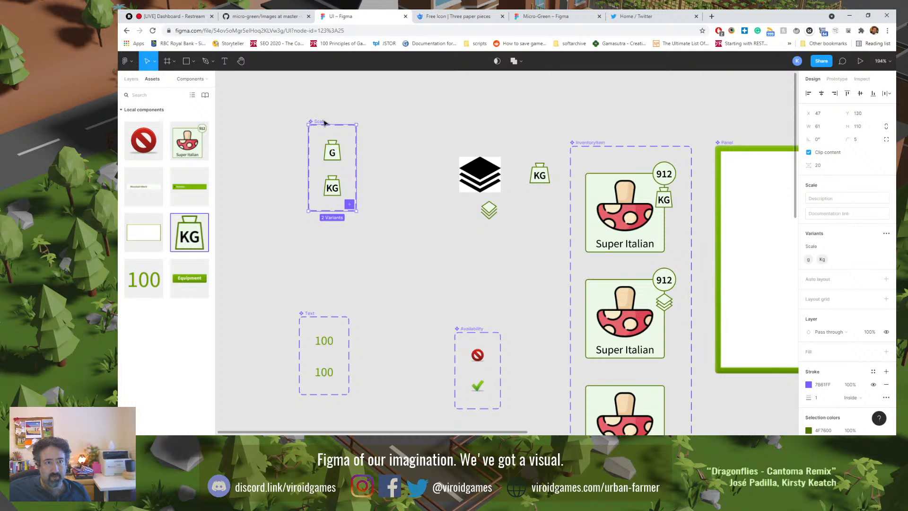
click(130, 79)
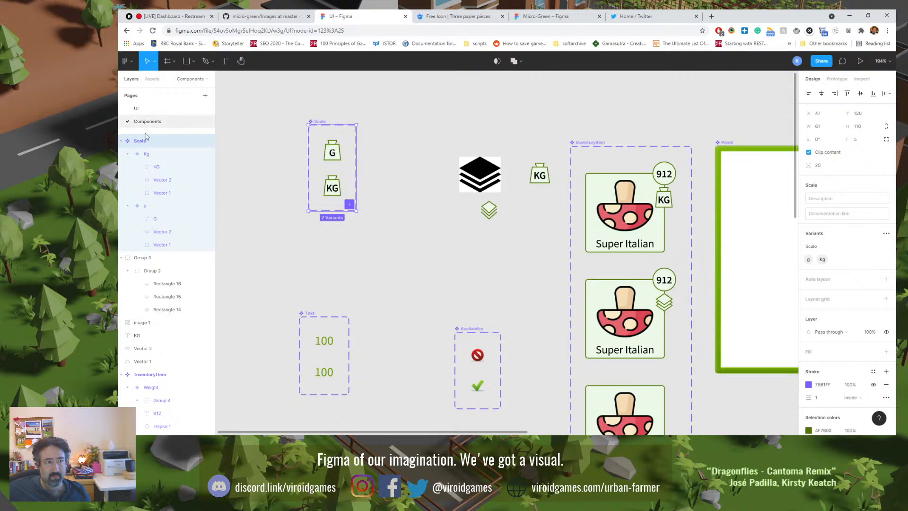
double_click(140, 141)
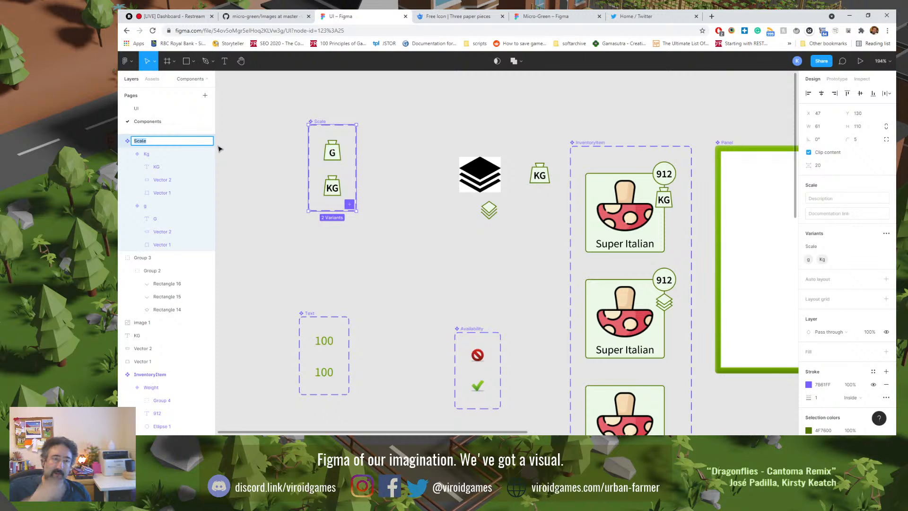
text(Denomation)
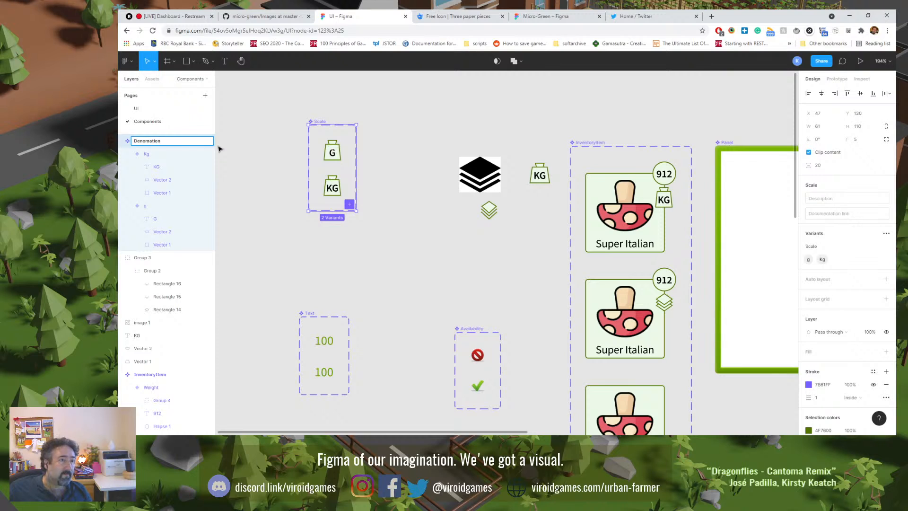
key(Return)
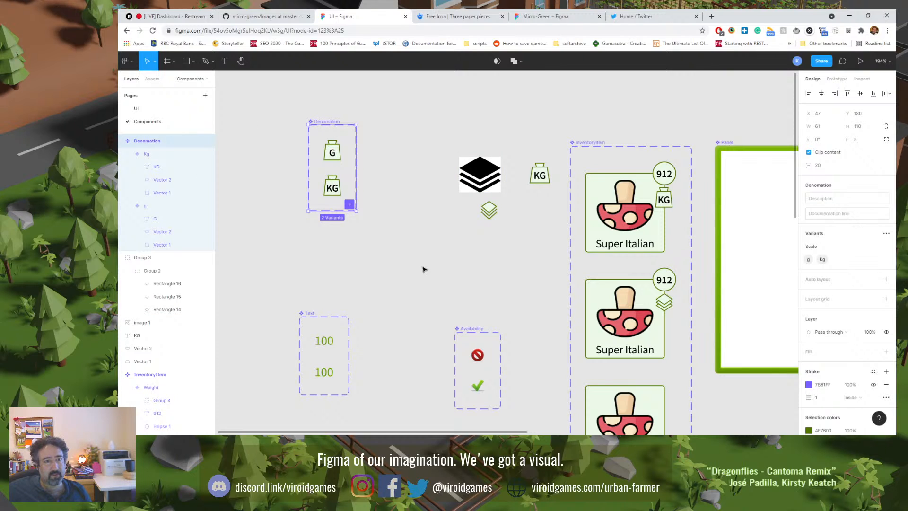
Step: Move the stacked-layers icon out of the InventoryItem's Weight variant to the empty canvas beneath the Denomation set, at X 108, Y 257
double_click(664, 302)
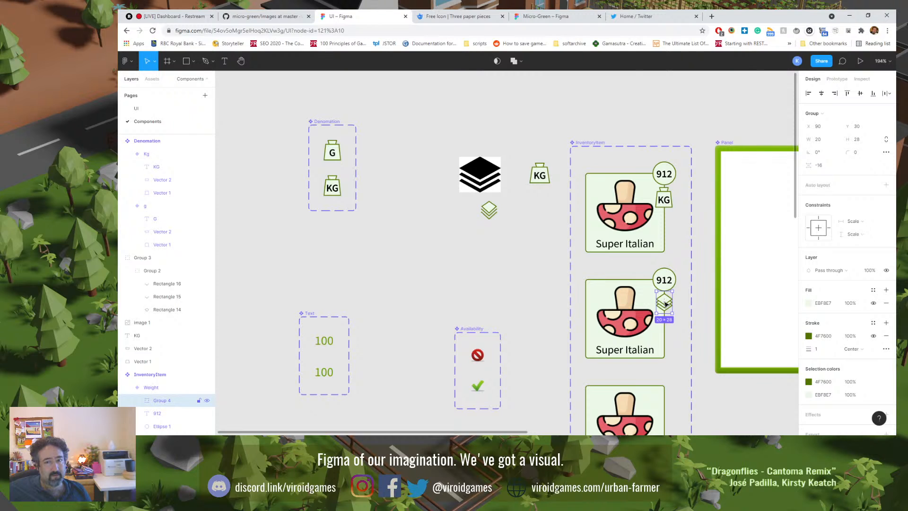
drag(667, 307, 367, 239)
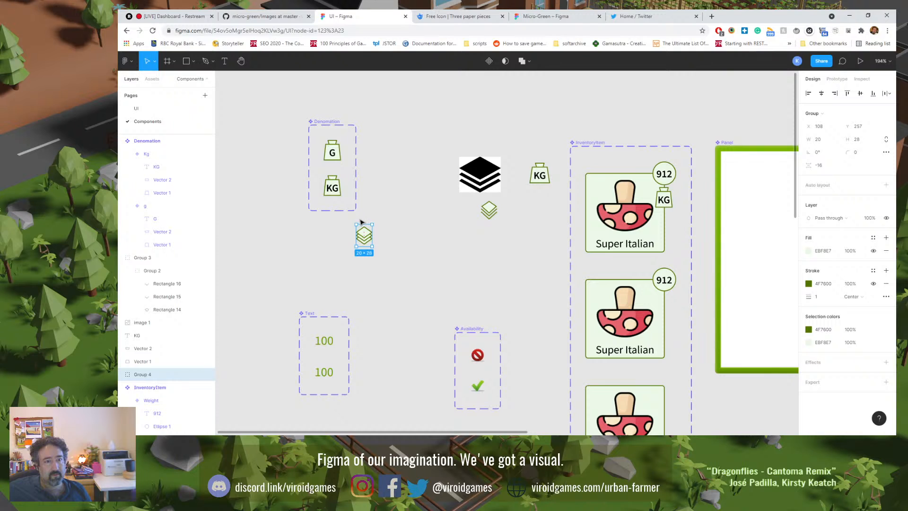
click(335, 191)
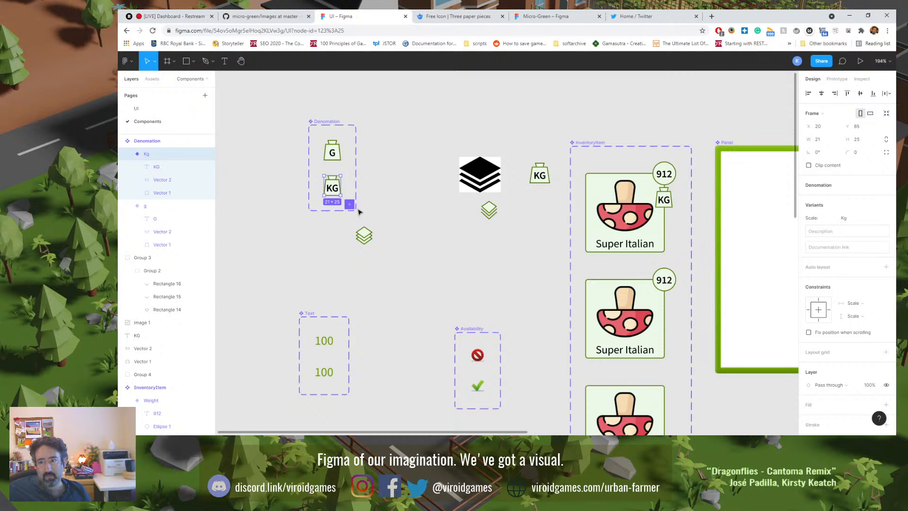
Step: Add a third variant to the Denomation component set and name its Scale value Stack
click(325, 127)
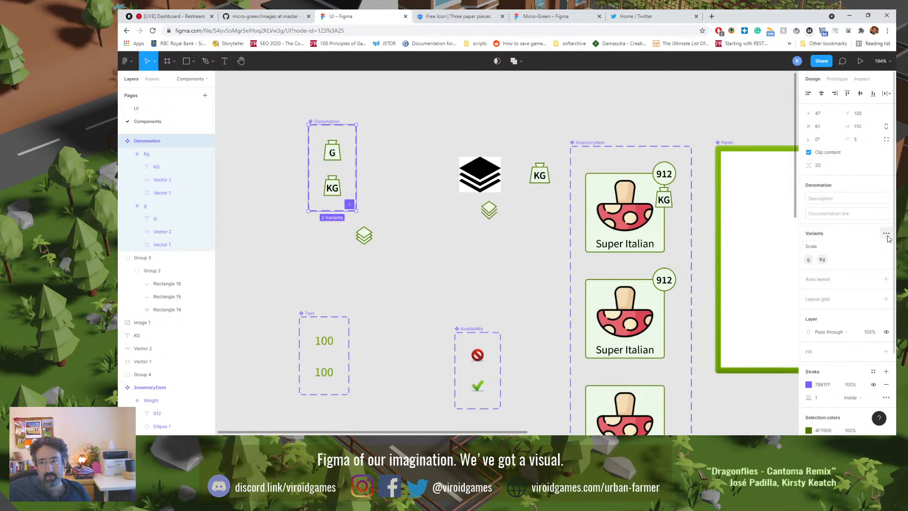
click(350, 207)
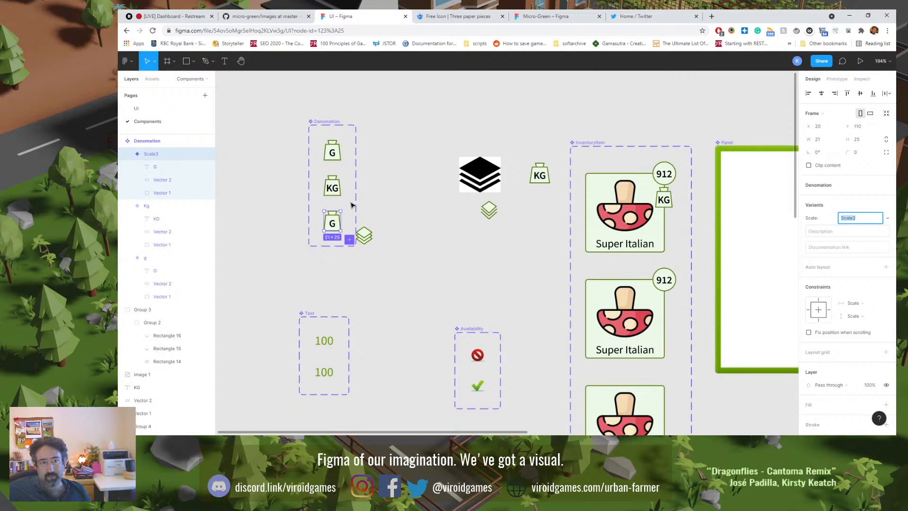
double_click(154, 156)
double_click(163, 155)
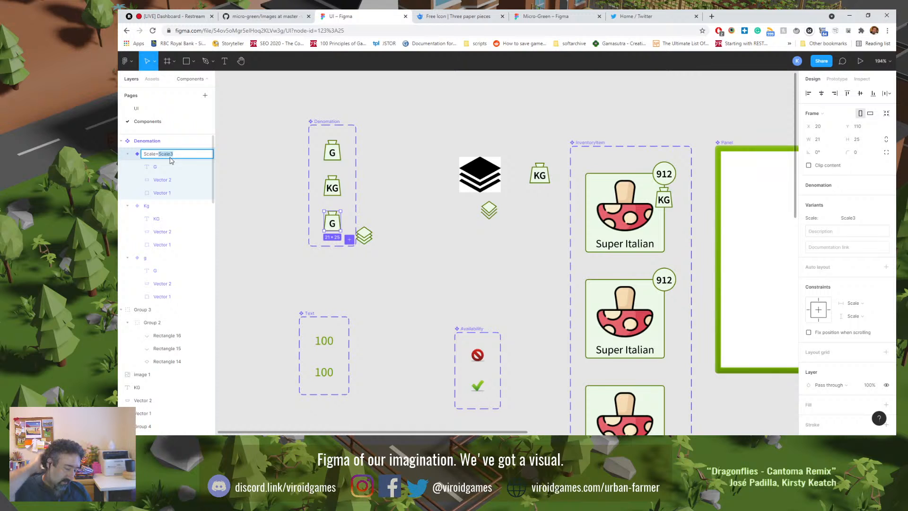
text(Stack)
key(Return)
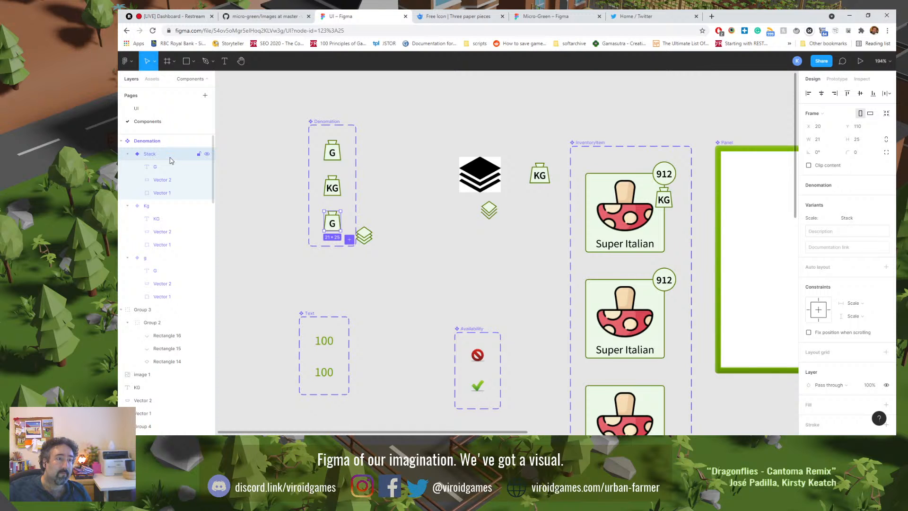
Step: Nest the stacked-layers group inside the Stack variant and delete that variant's G label and two weight vectors
drag(364, 234, 533, 248)
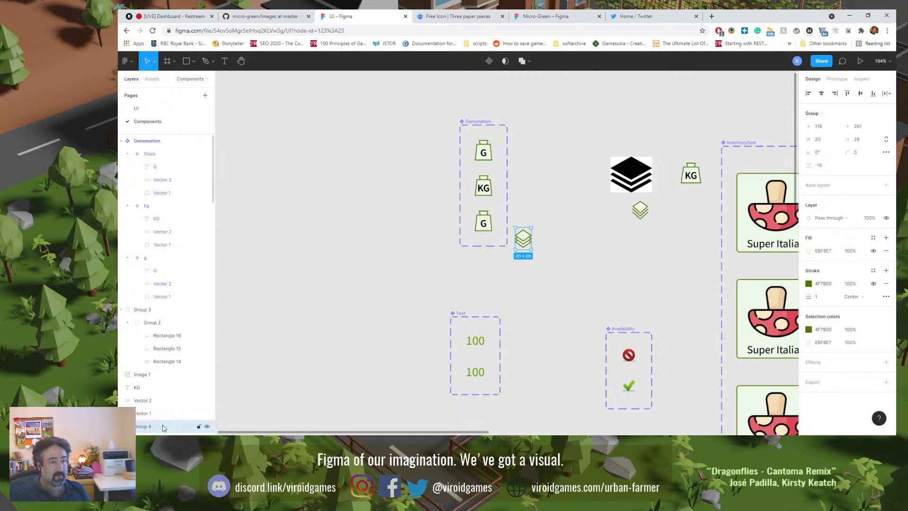
drag(146, 428, 177, 167)
click(166, 179)
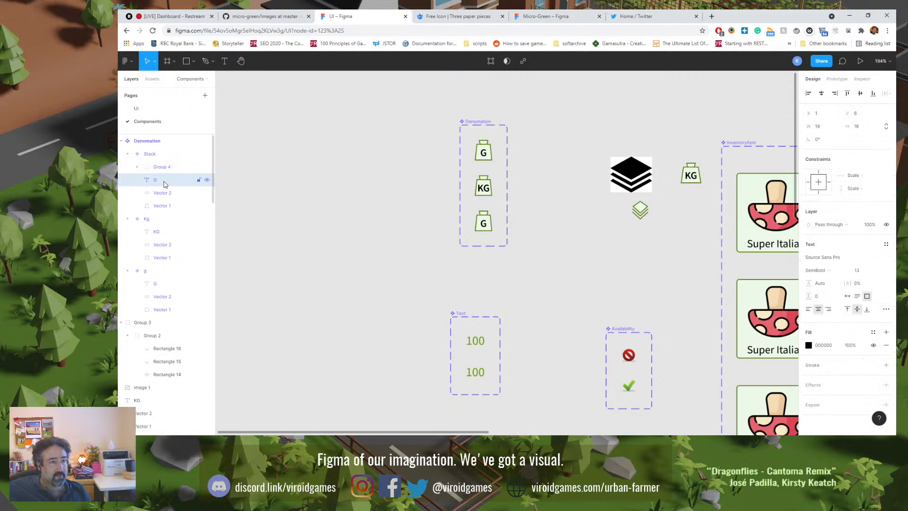
shift+click(163, 206)
key(Delete)
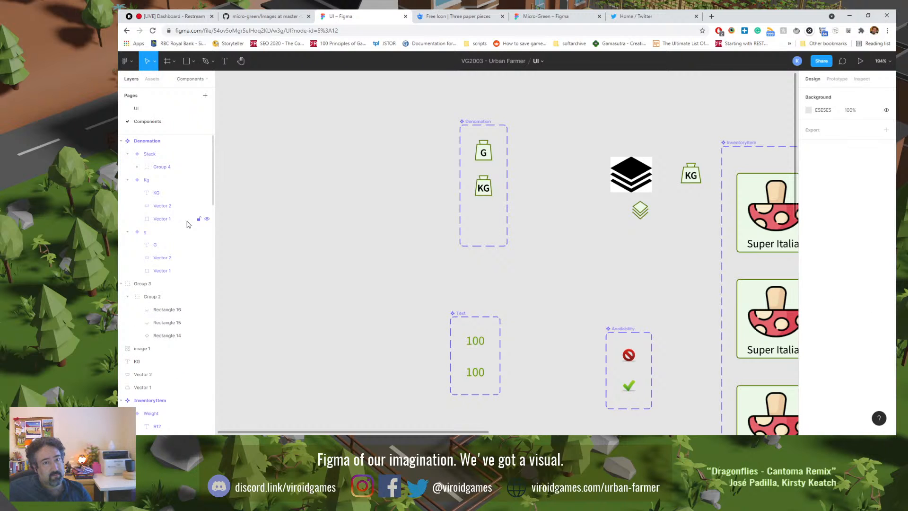
Step: Position the stacked-layers group in the Stack variant's place at X 1, Y -7 and ungroup it into its three rectangles
click(171, 166)
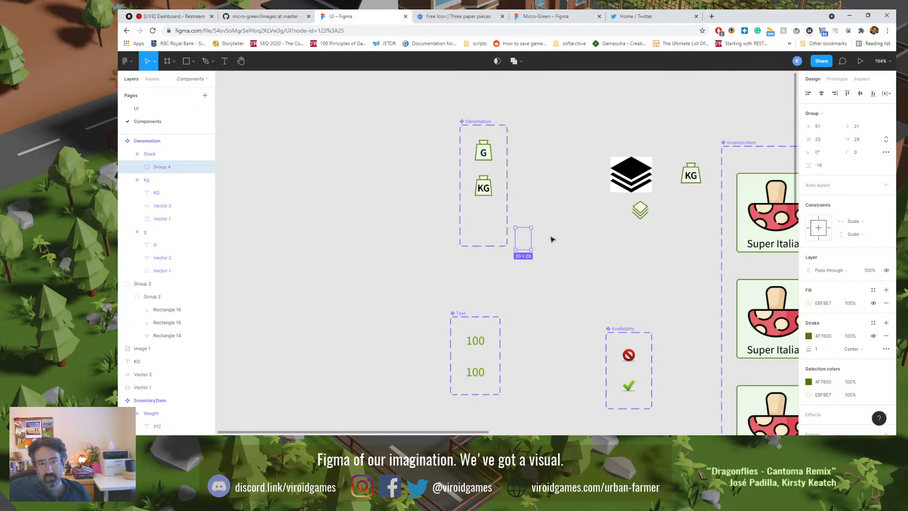
drag(523, 243, 484, 221)
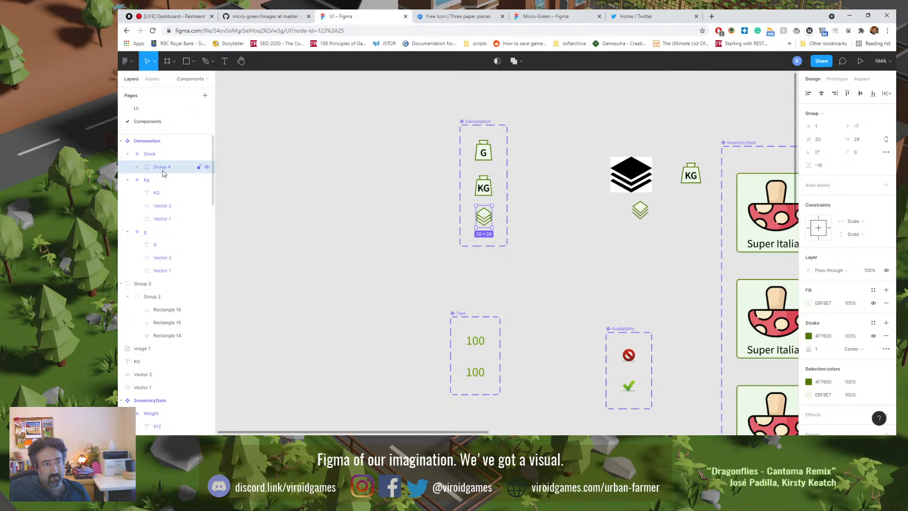
key(ctrl+shift+g)
click(286, 214)
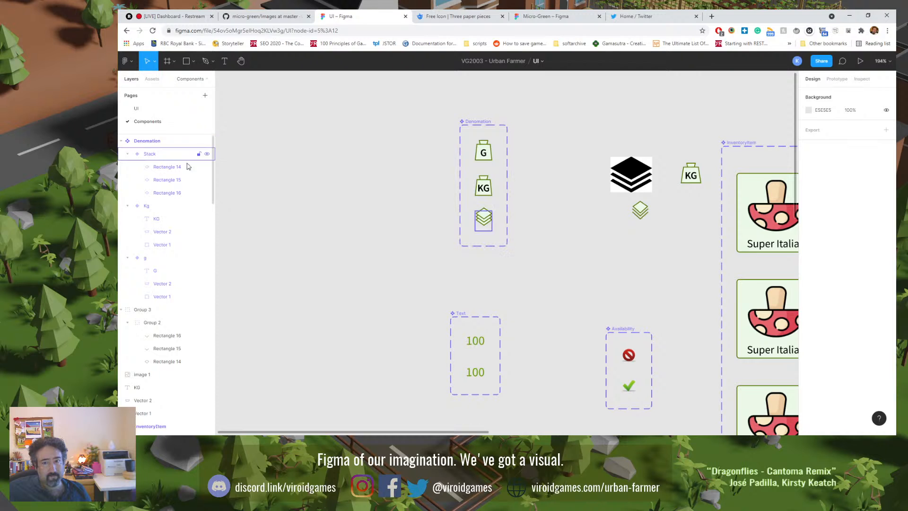
Step: Copy the Denomation instance from the InventoryItem's Number variant into its Weight variant and switch the copy to Stack
scroll(522, 253, right, 5)
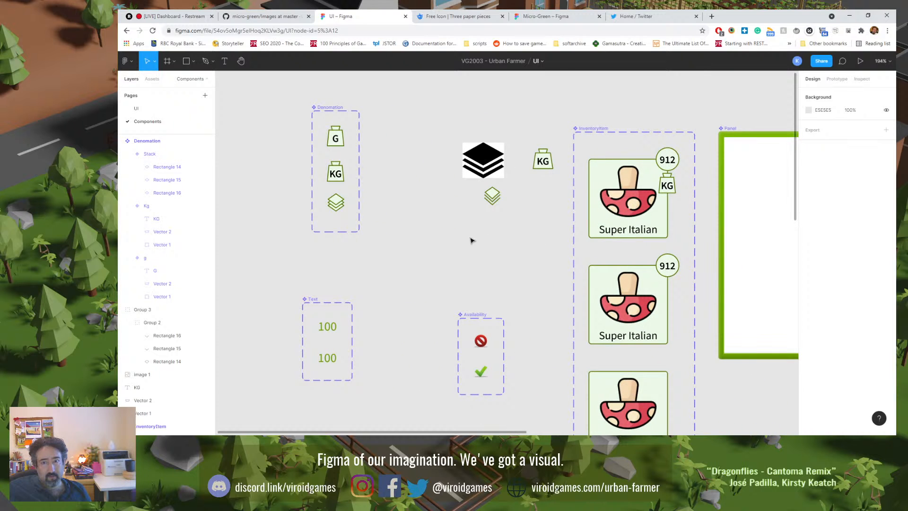
ctrl+click(668, 187)
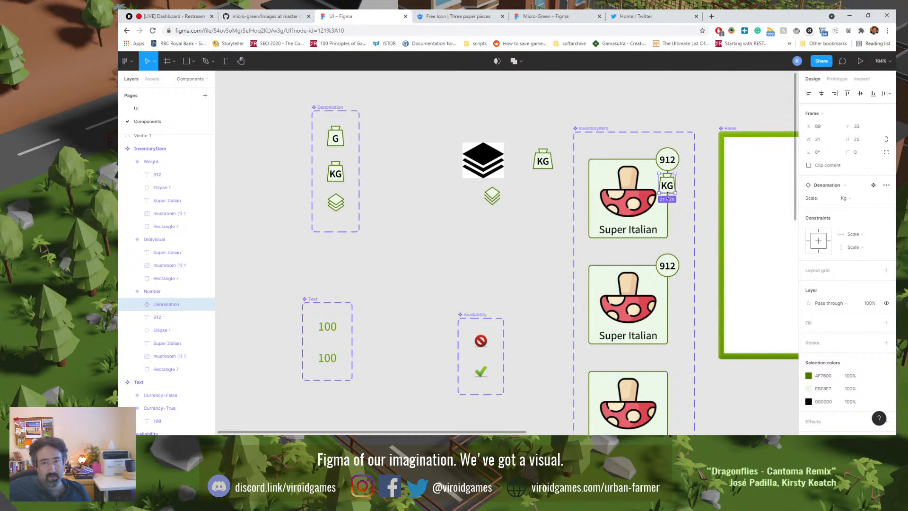
ctrl+click(666, 295)
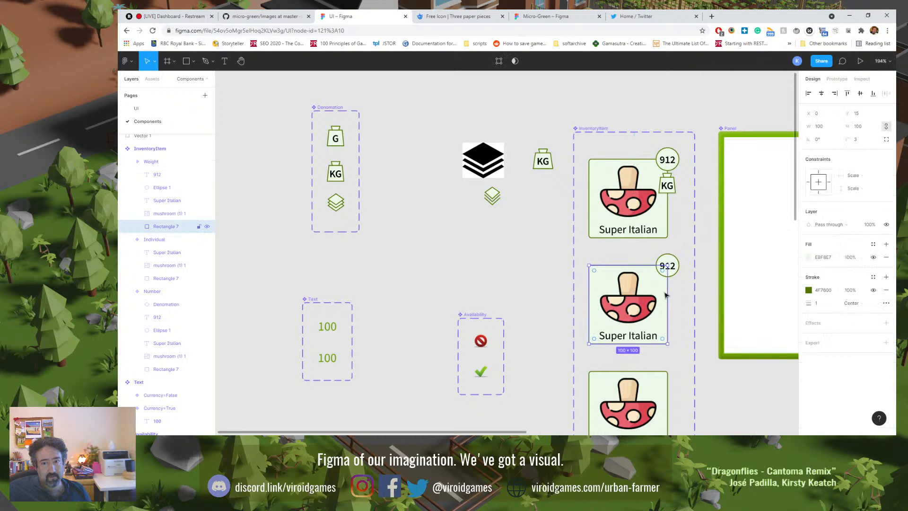
key(ctrl+v)
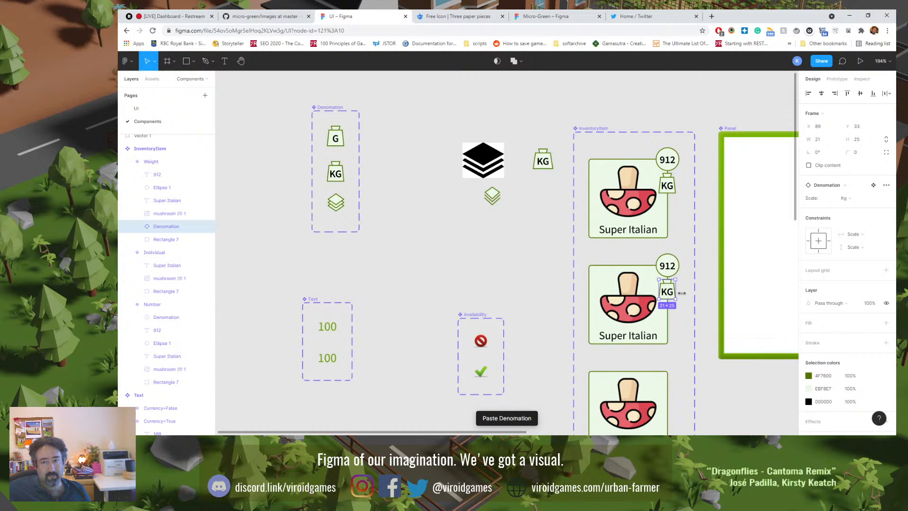
click(846, 199)
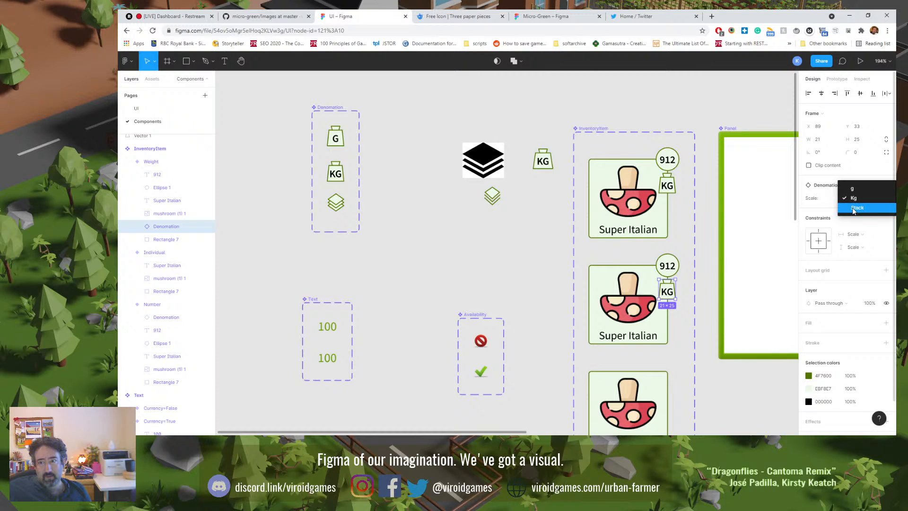
click(853, 208)
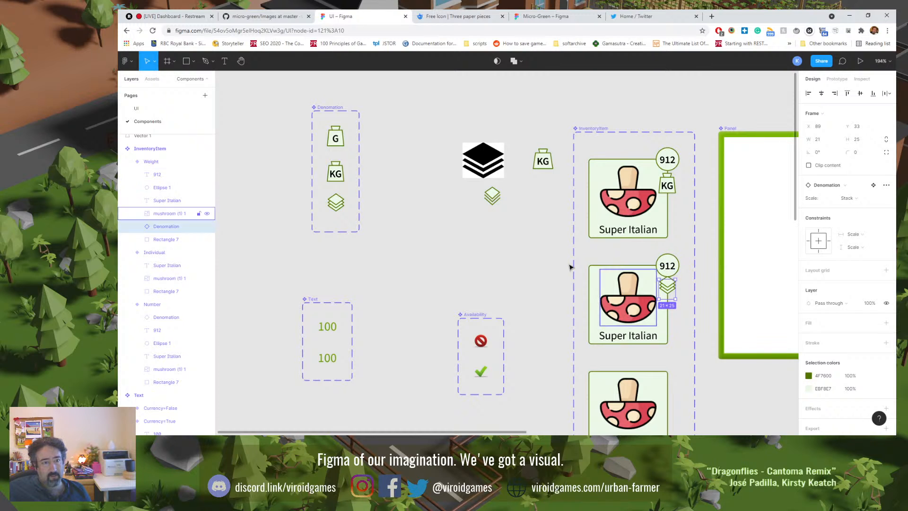
Step: Set the Y position of Rectangles 14, 15 and 16 in the Stack variant to 0
click(340, 208)
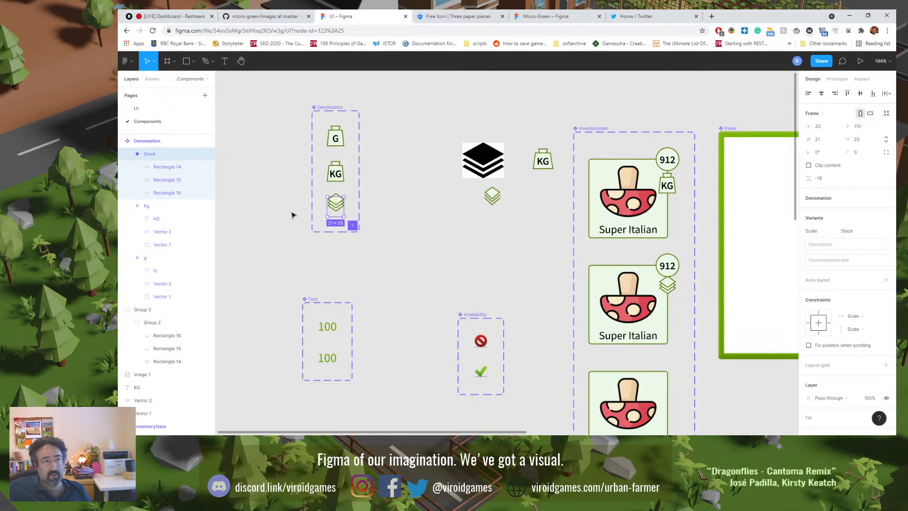
click(172, 166)
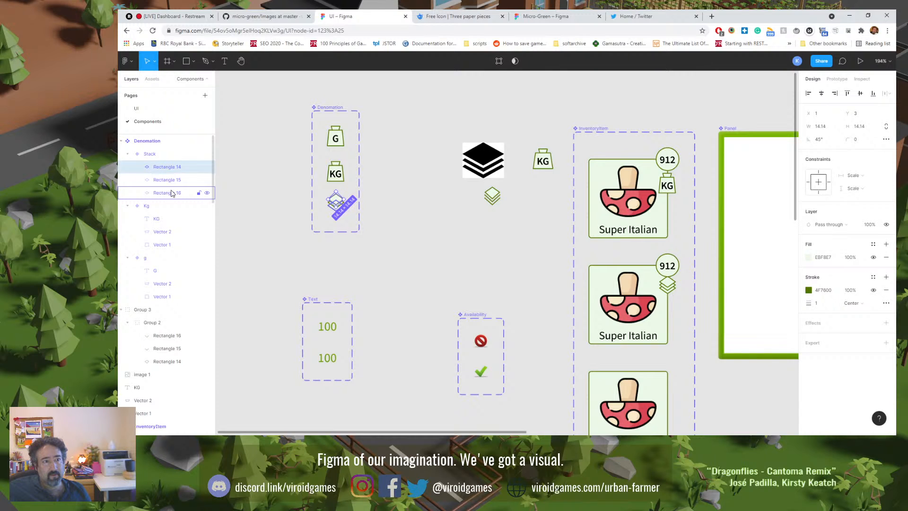
shift+click(172, 192)
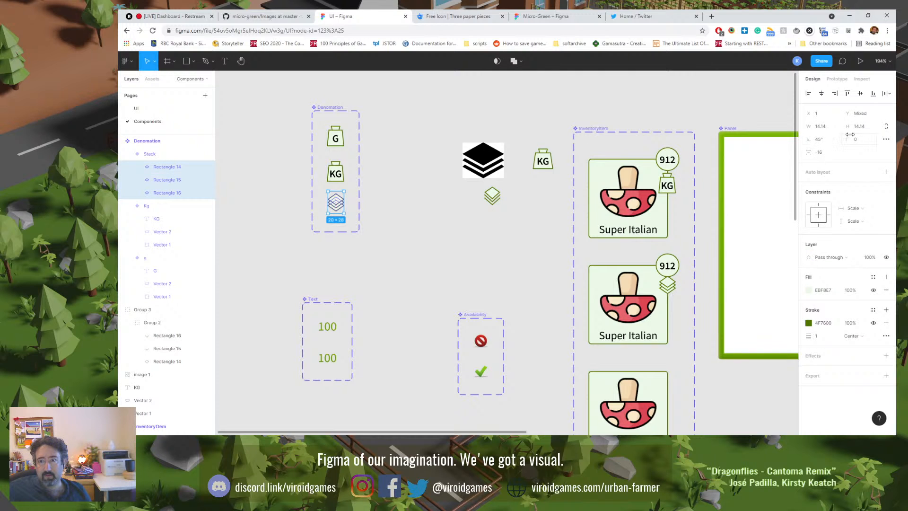
click(862, 114)
text(0)
key(Return)
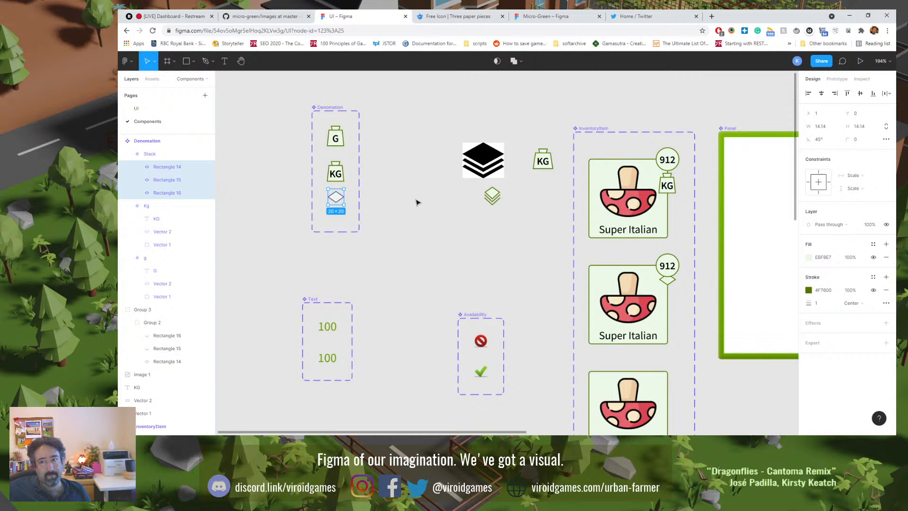
Step: Try shifting Rectangle 14 in the Stack variant down to Y 3, and return it to Y 0
scroll(338, 203, up, 5)
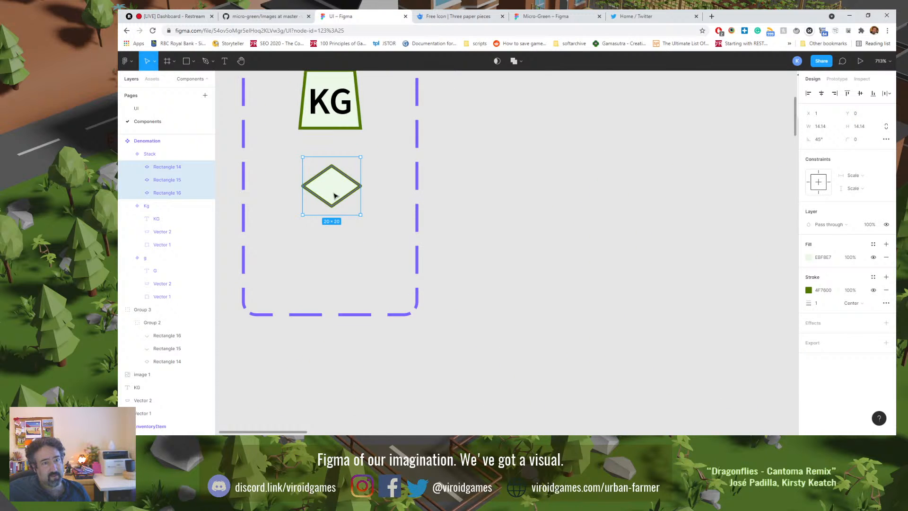
scroll(336, 199, up, 5)
click(403, 179)
click(345, 185)
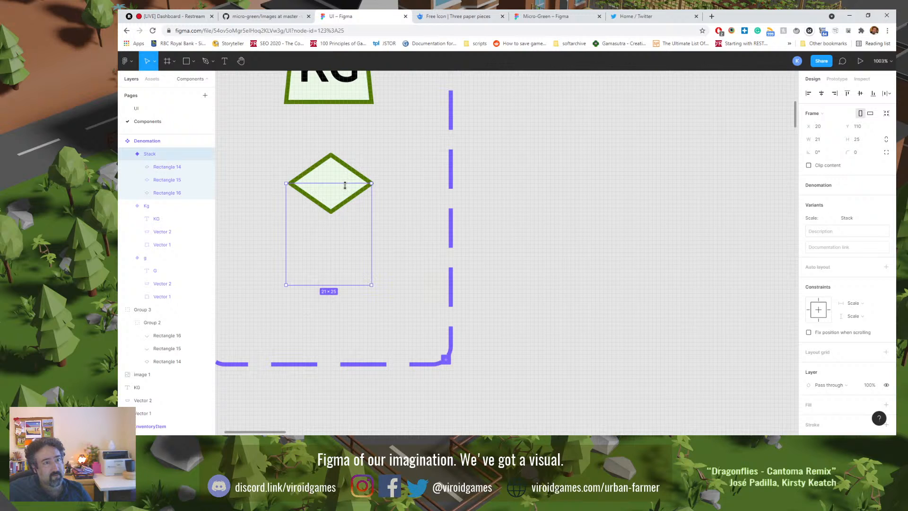
click(329, 193)
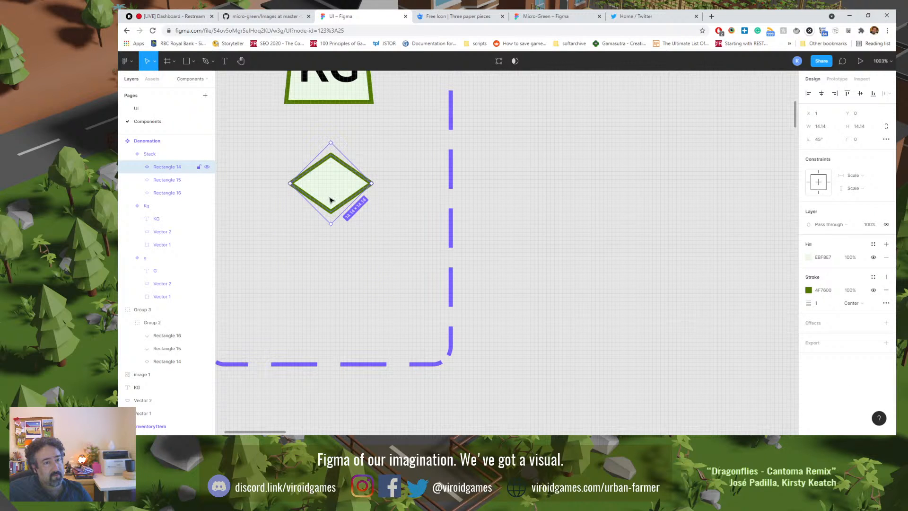
key(Down)
key(Down)
key(Down)
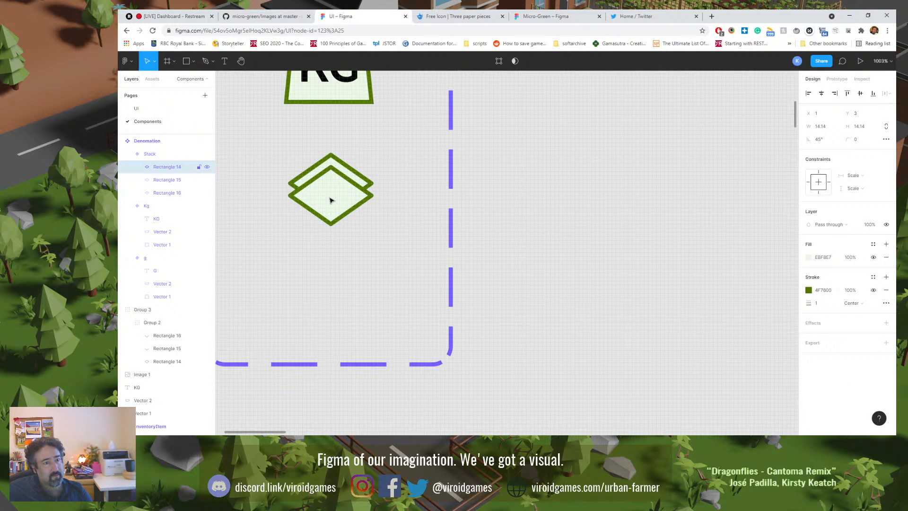
key(Up)
key(Up)
key(Up)
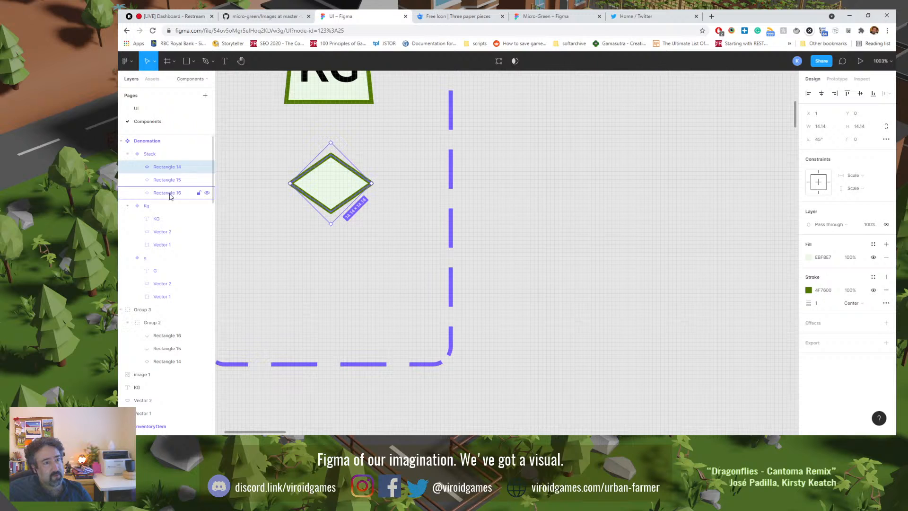
Step: Lower Rectangle 16 in the Stack variant to Y 8
click(166, 196)
key(Down)
key(Down)
key(Down)
key(Down)
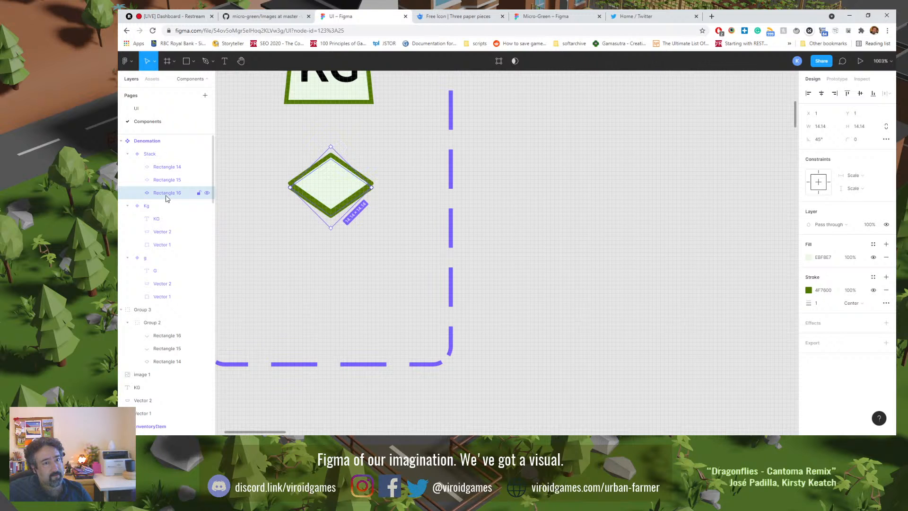
key(Down)
key(Down)
key(Down)
key(Down)
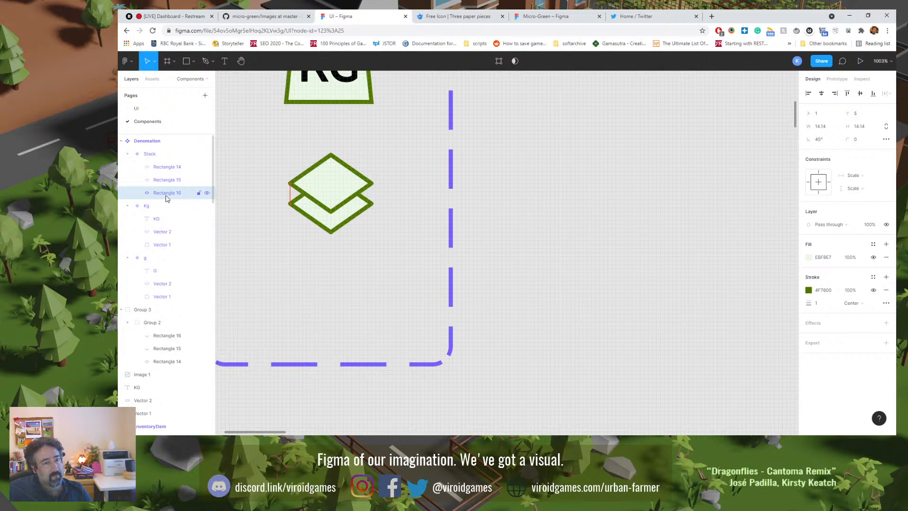
Step: Lower Rectangle 15 in the Stack variant to Y 4, placing it between the other two layers
click(165, 185)
key(Down)
key(Down)
key(Down)
key(Down)
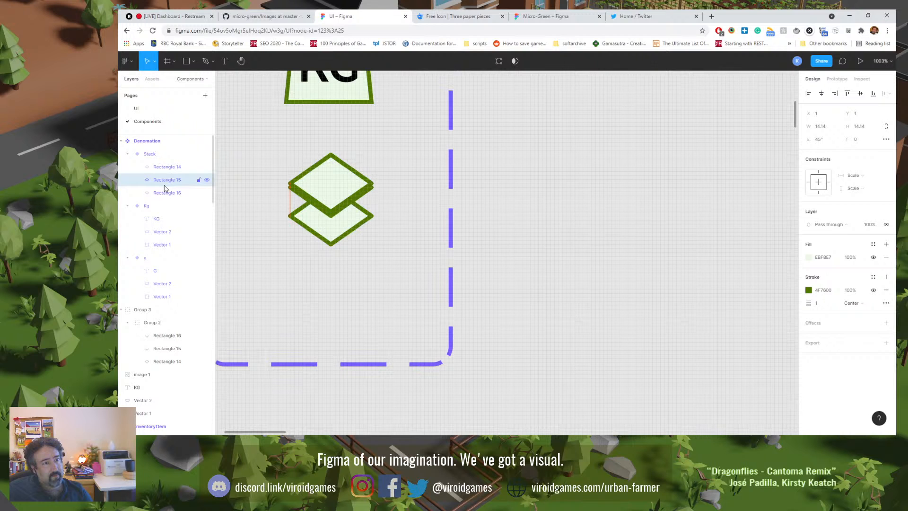
click(280, 160)
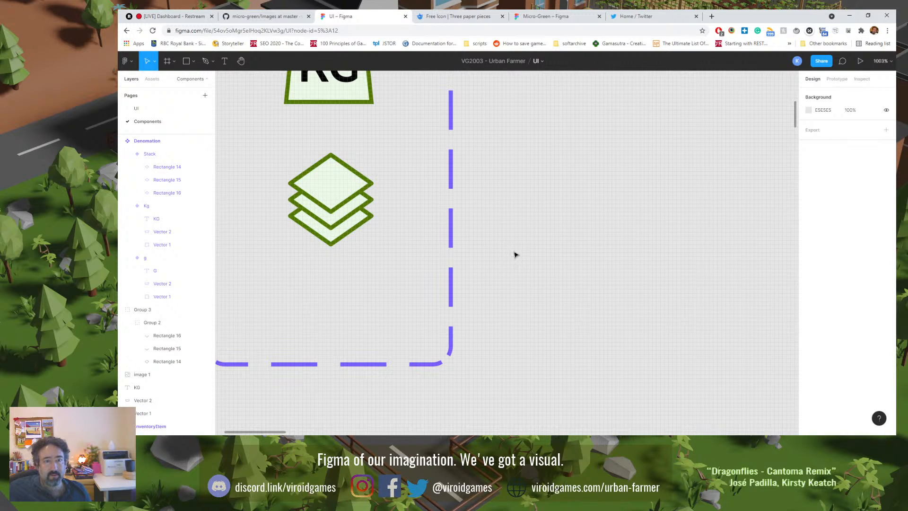
scroll(515, 256, down, 2)
scroll(518, 258, down, 5)
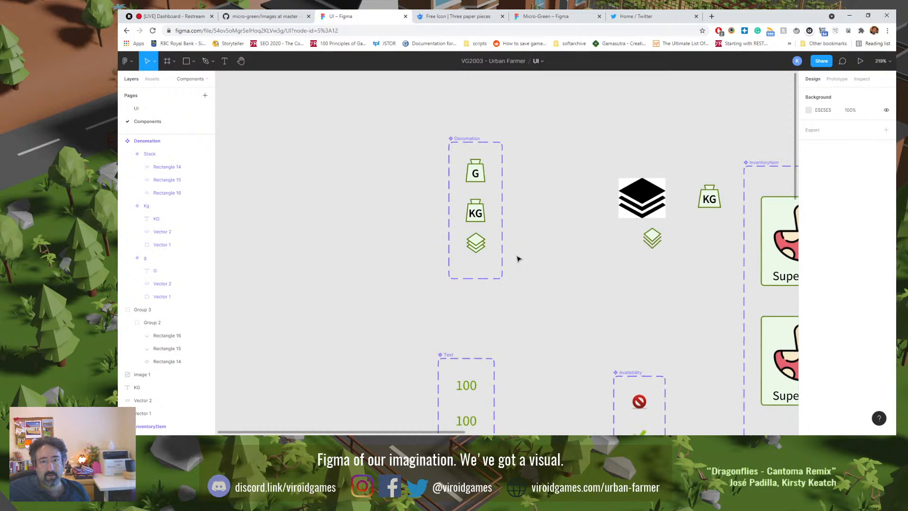
key(shift+0)
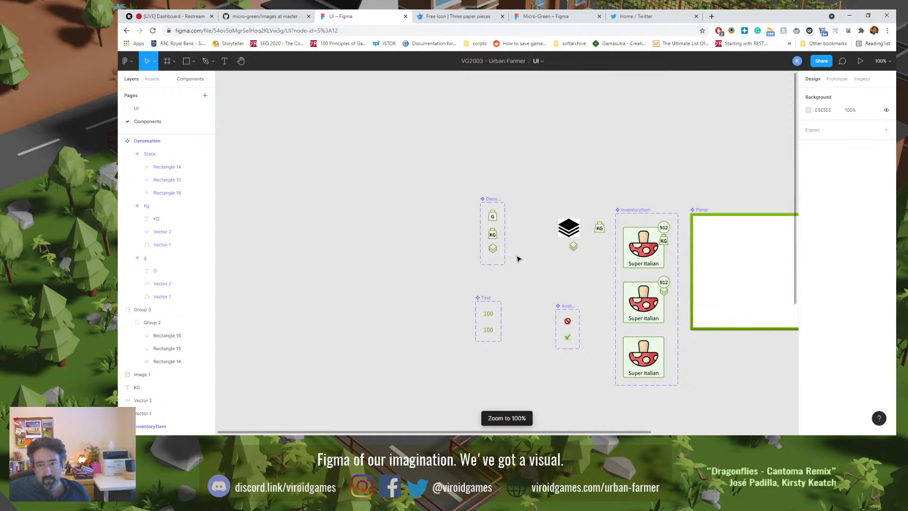
Step: Lower Rectangle 16 in the Stack variant to Y 10
double_click(494, 254)
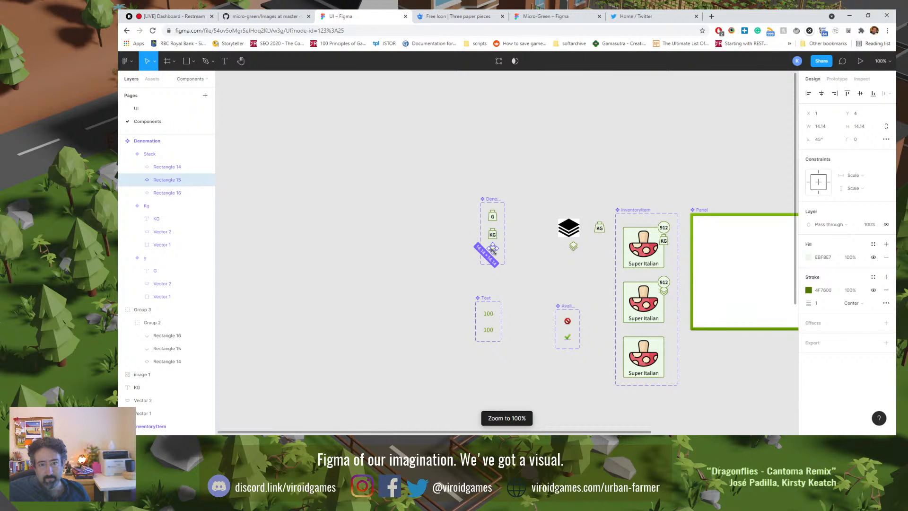
click(166, 192)
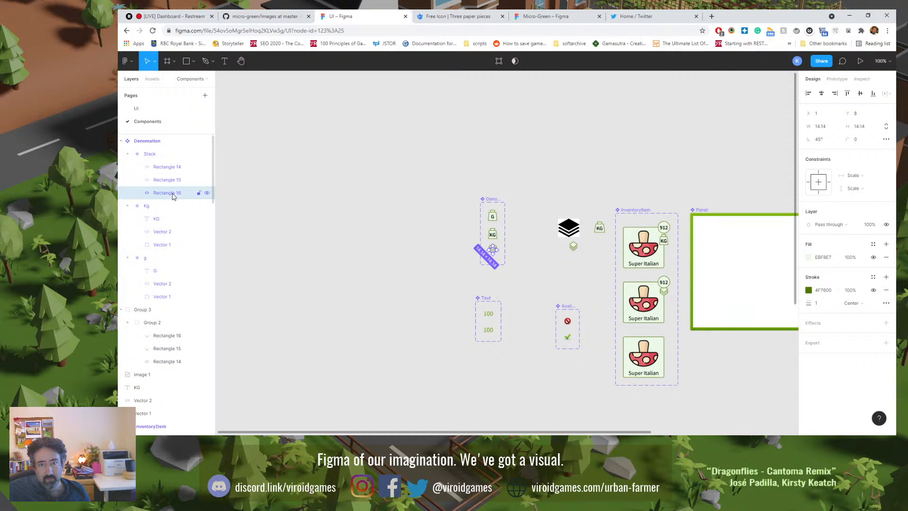
key(Down)
key(Down)
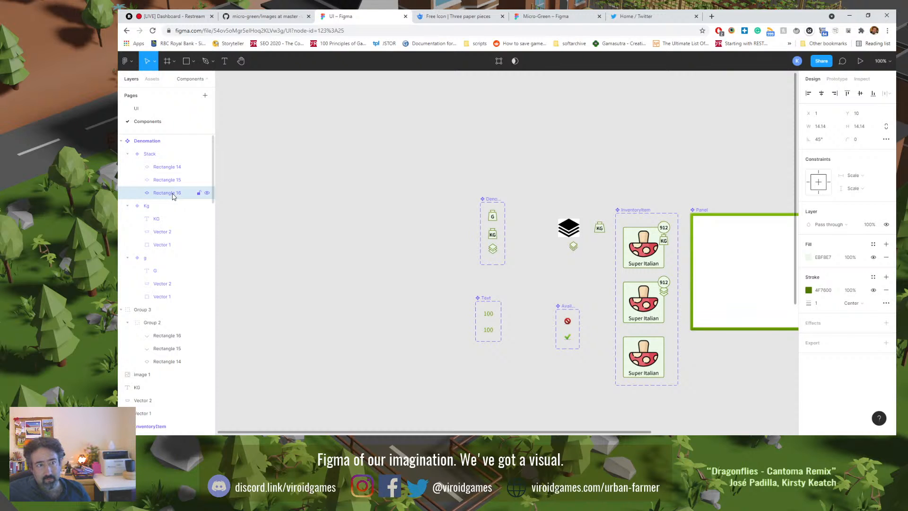
Step: Shift Rectangles 14, 15 and 16 in the Stack variant to X 0, and lower Rectangle 15 to Y 6
click(165, 168)
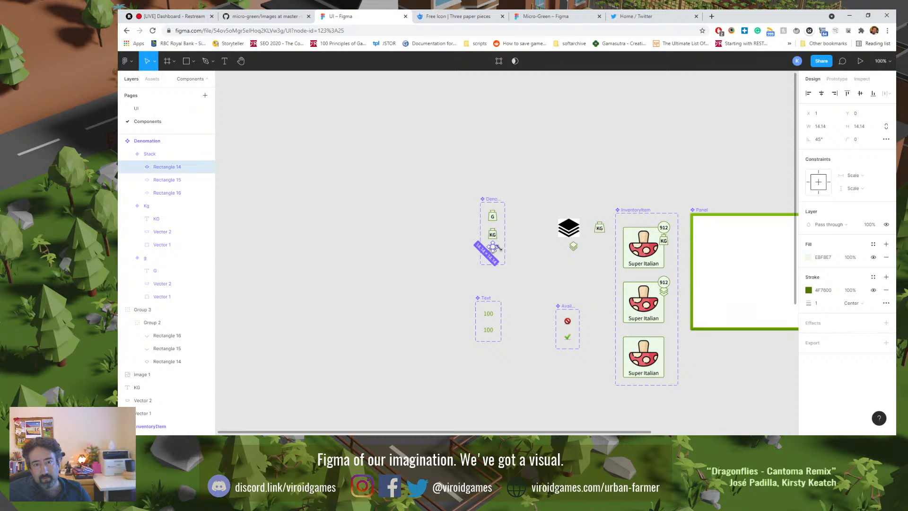
scroll(467, 245, up, 10)
scroll(467, 245, up, 2)
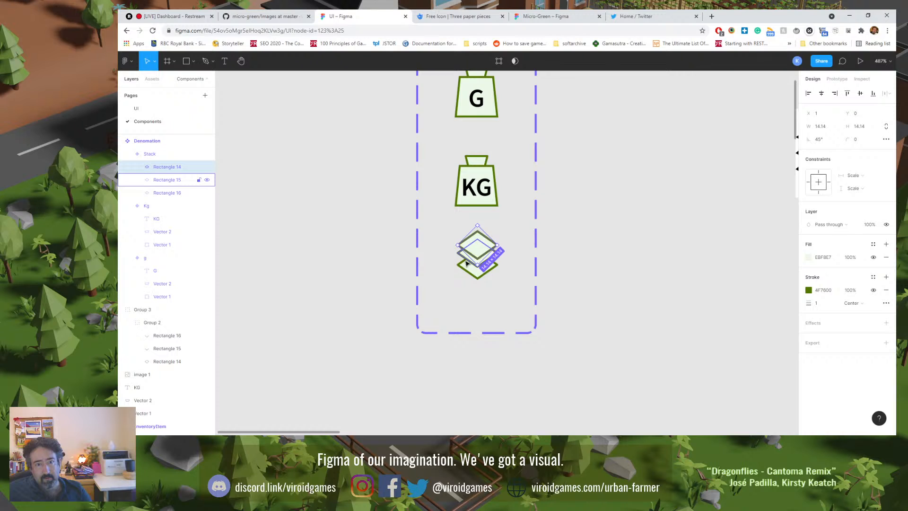
key(Left)
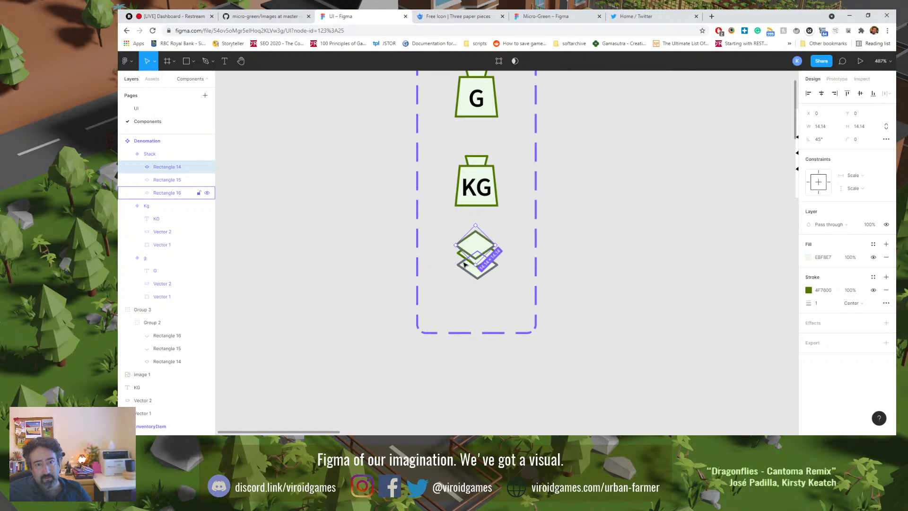
click(464, 266)
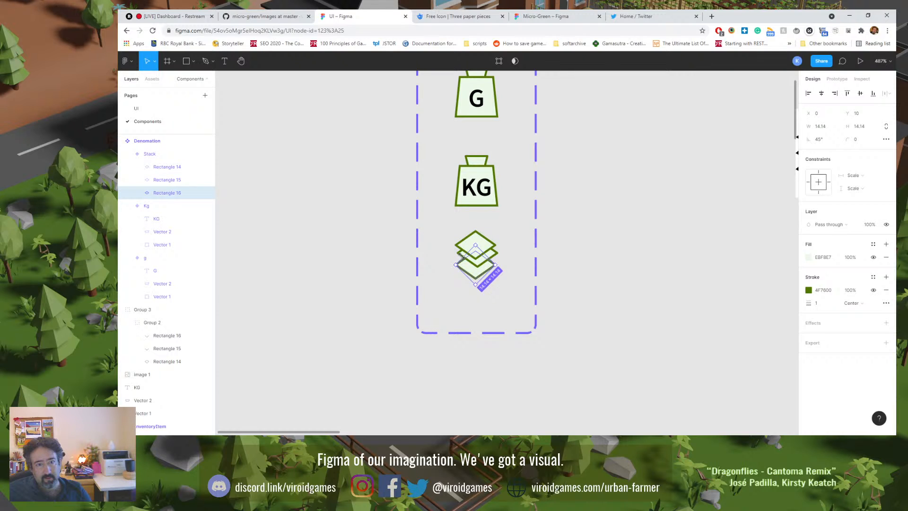
click(463, 255)
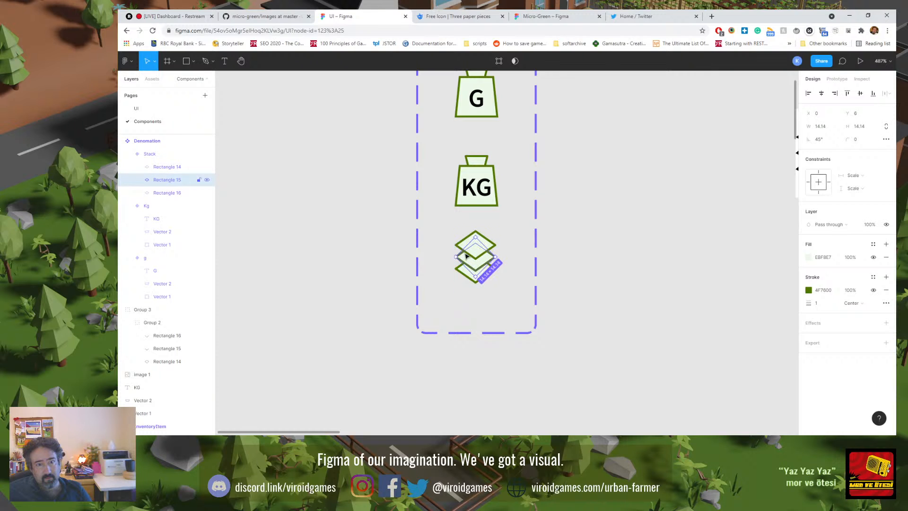
Step: Lower Rectangle 14, the uppermost layer of the Stack variant, to Y 7
click(473, 249)
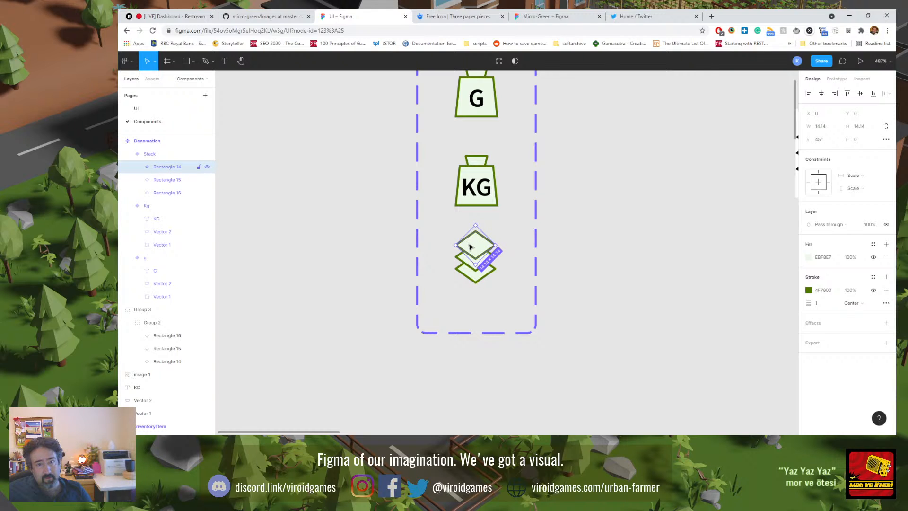
scroll(546, 275, down, 8)
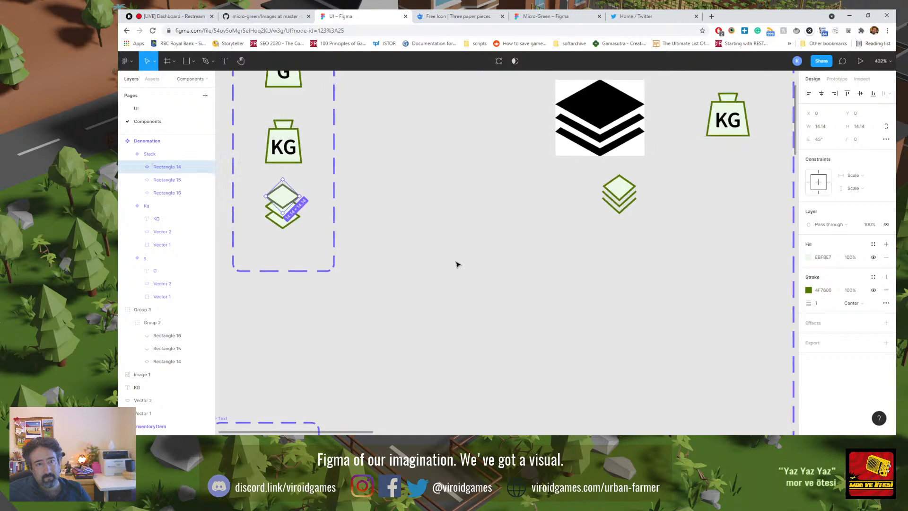
scroll(457, 268, up, 2)
key(Down)
key(Down)
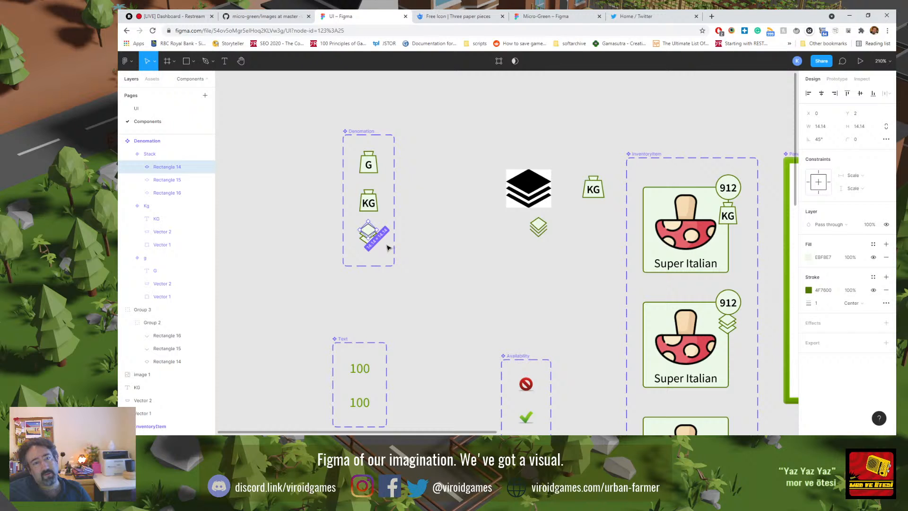
key(Down)
key(Down)
key(Down)
key(Down)
key(Down)
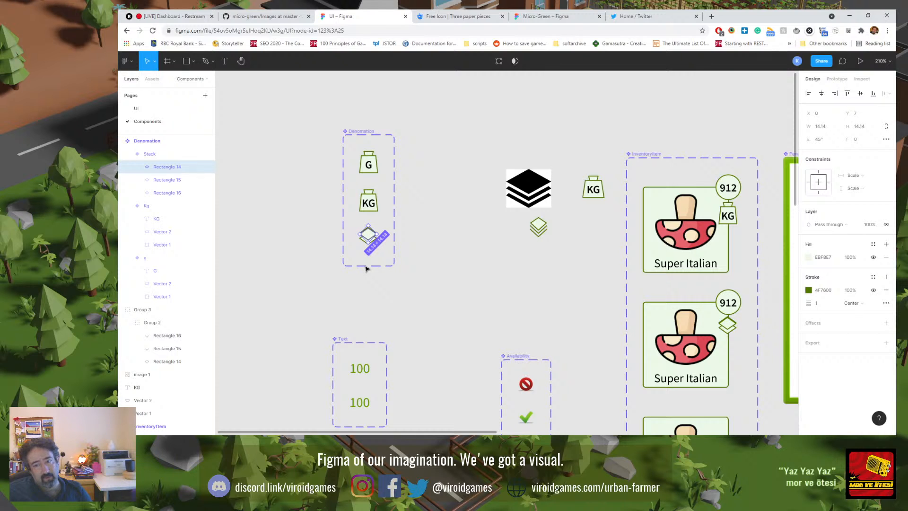
Step: Lower Rectangle 15 in the Stack variant so that only its lower part shows beneath Rectangle 14
scroll(353, 255, up, 3)
scroll(354, 253, up, 5)
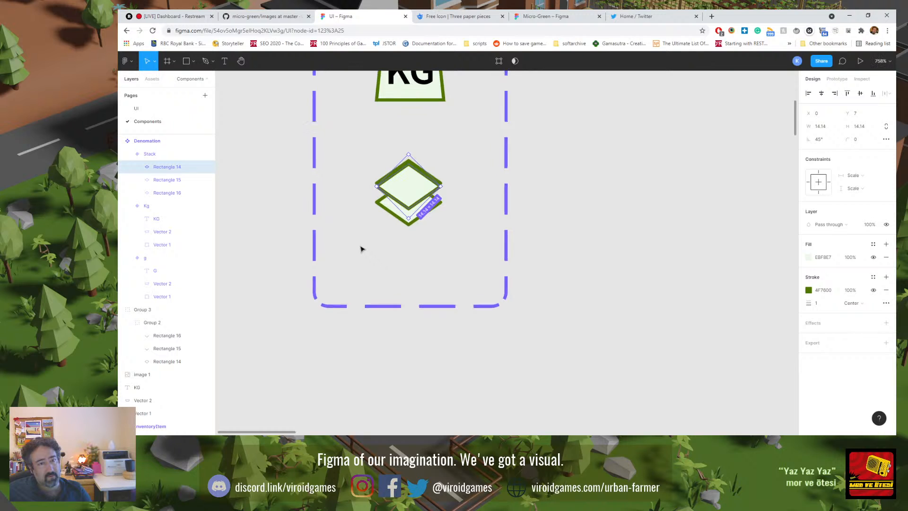
click(403, 141)
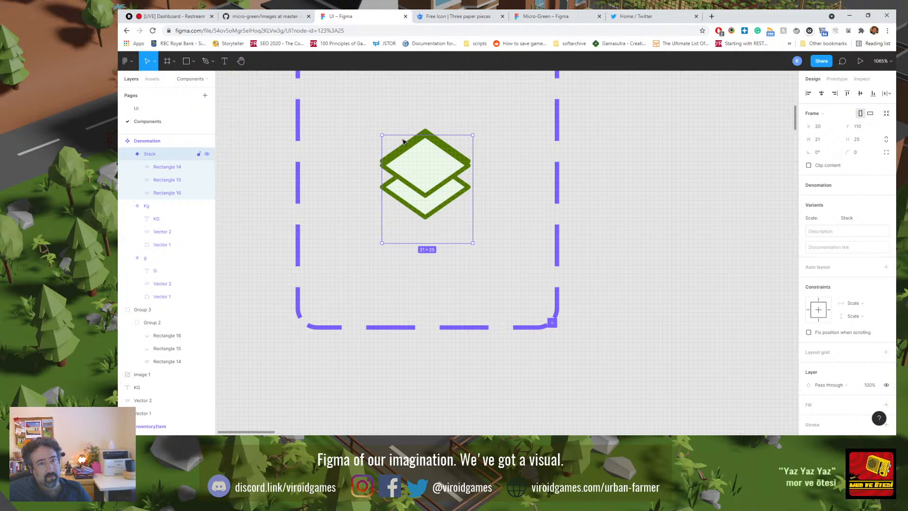
double_click(397, 167)
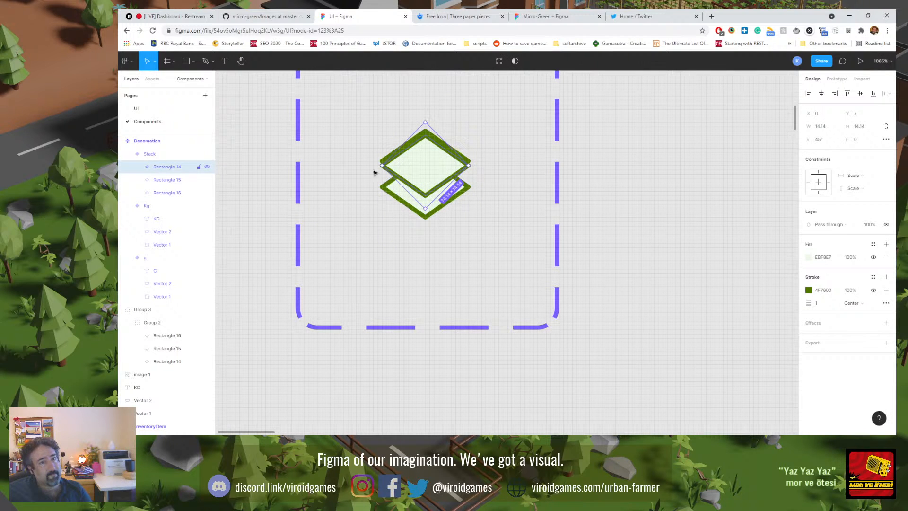
click(160, 182)
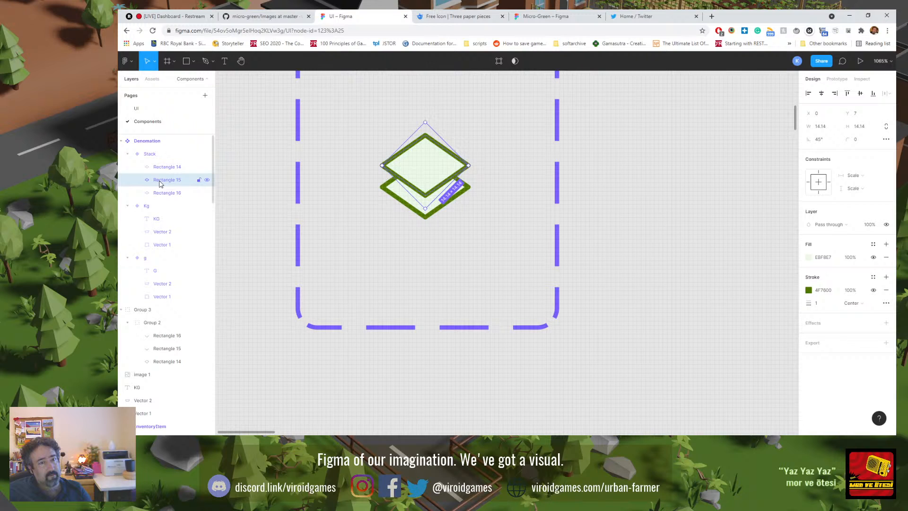
key(Down)
key(Down)
key(Down)
key(Down)
key(Down)
key(Down)
key(Down)
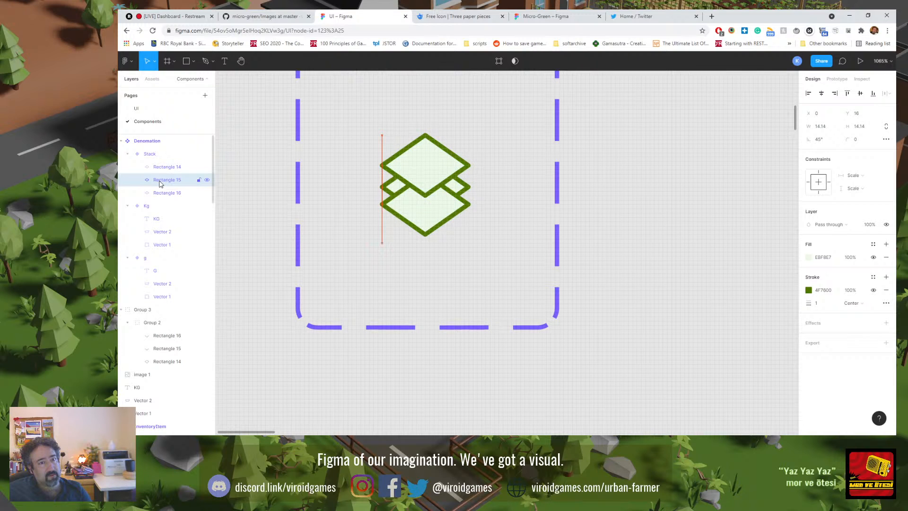
Step: Lower Rectangle 16 in the Stack variant to Y 21
click(175, 197)
key(Down)
key(Down)
key(Down)
key(Down)
key(Down)
key(Down)
key(Down)
key(Down)
key(Down)
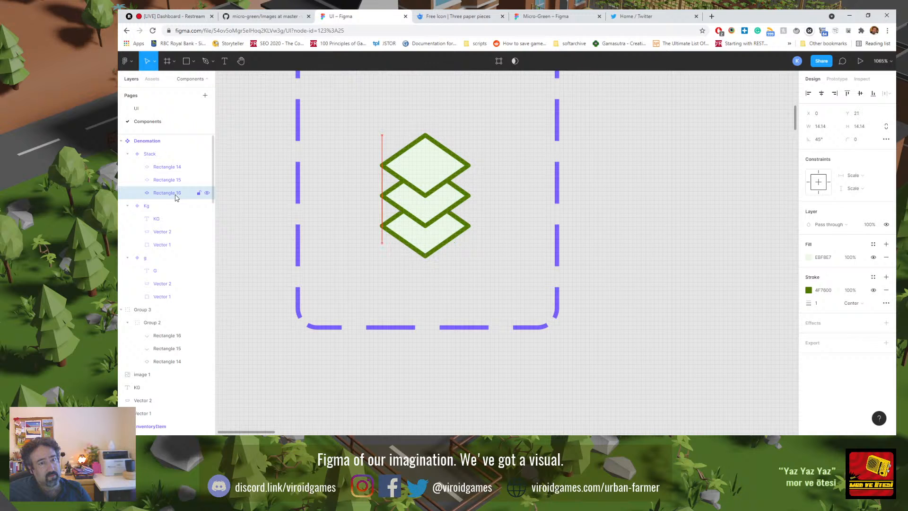
scroll(257, 222, down, 5)
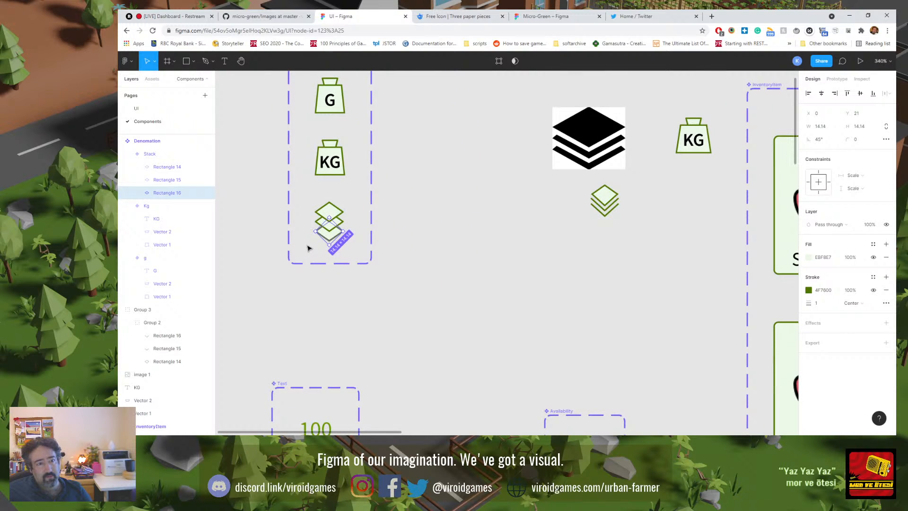
Step: Raise Rectangles 15 and 16 in the Stack variant to tighten the layer spacing, bringing Rectangle 16 to Y 17
shift+click(319, 225)
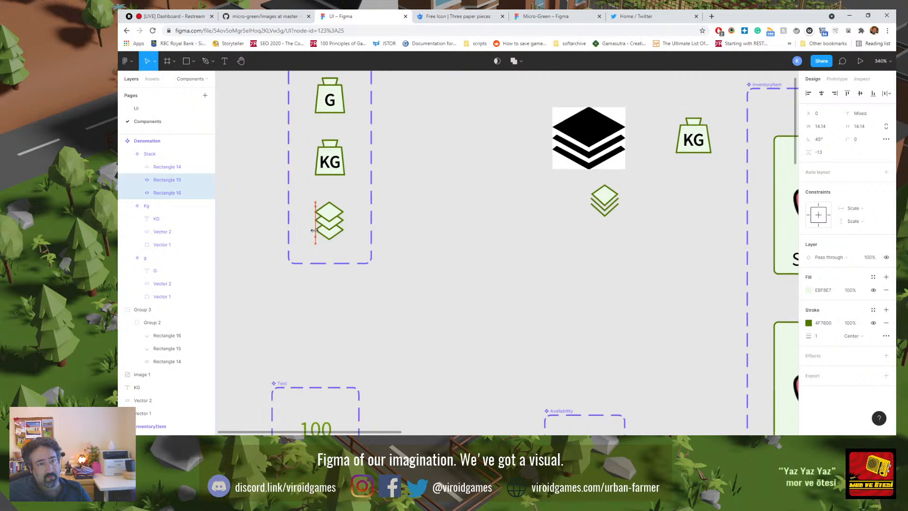
key(Up)
key(Up)
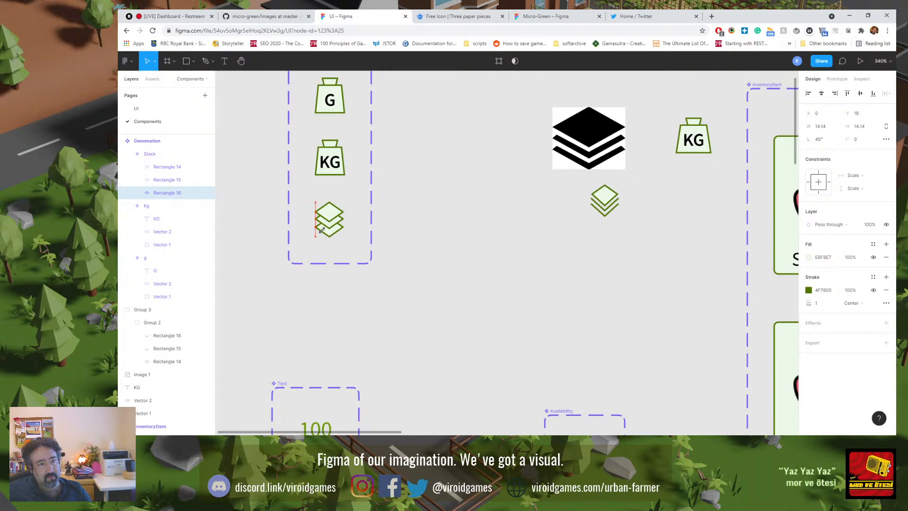
drag(517, 267, 433, 262)
scroll(433, 261, down, 3)
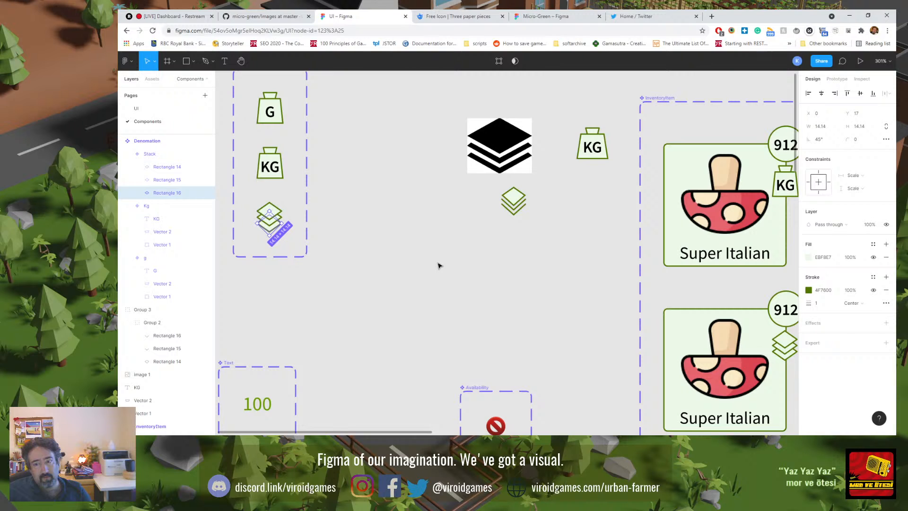
click(438, 265)
key(shift+0)
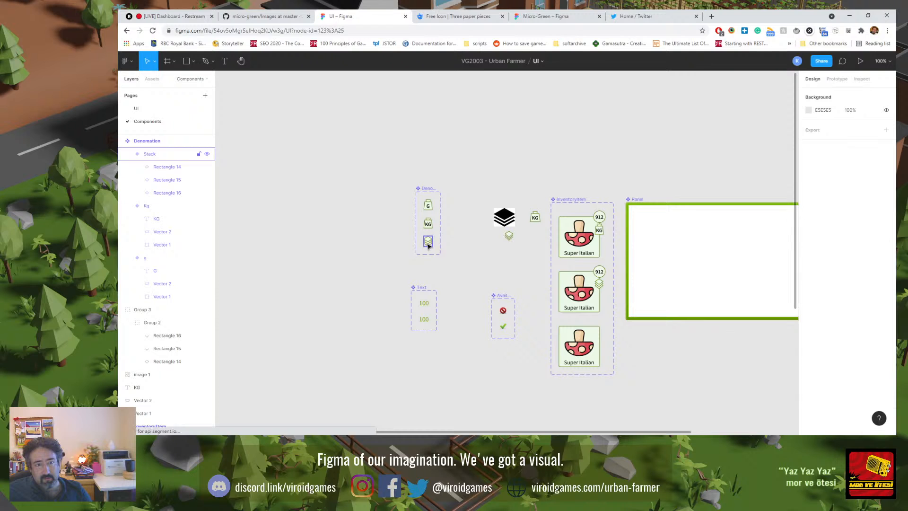
Step: Compare the Stack variant's frame with the Kg variant, and examine how its three layers are spaced and aligned within it
double_click(428, 244)
click(431, 229)
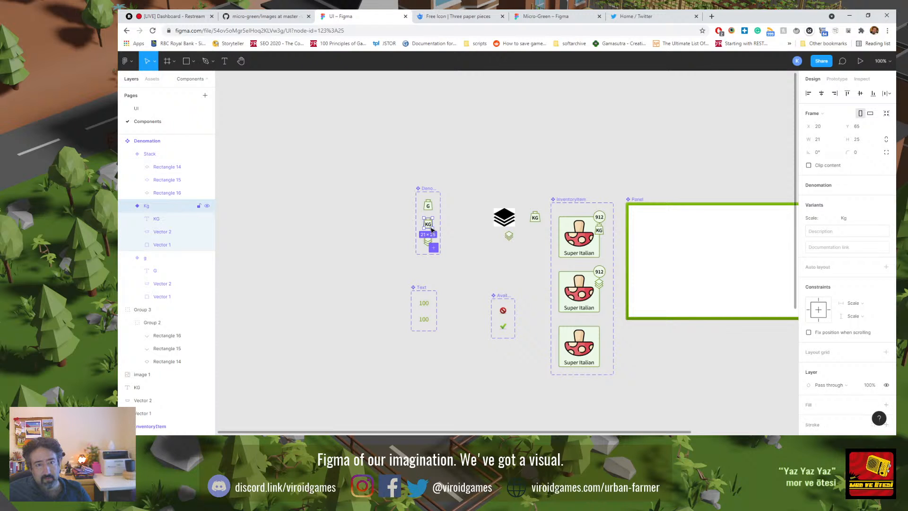
click(429, 242)
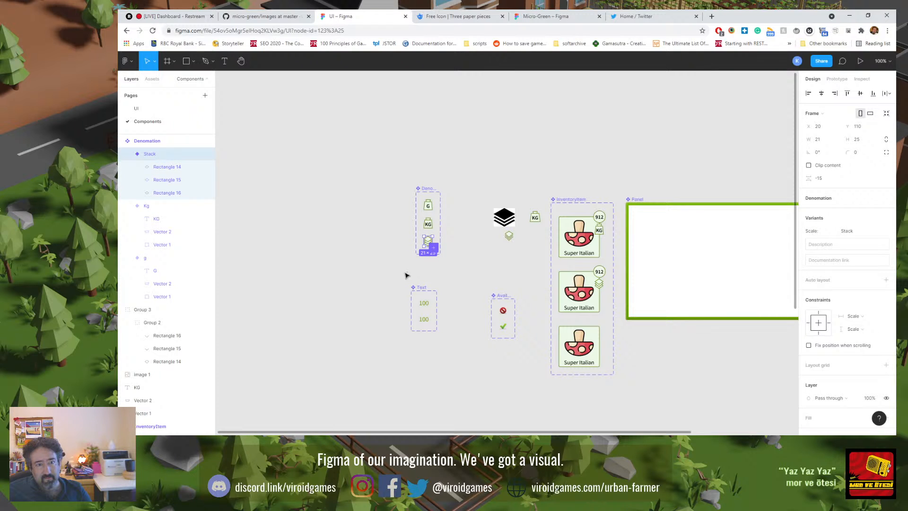
click(402, 275)
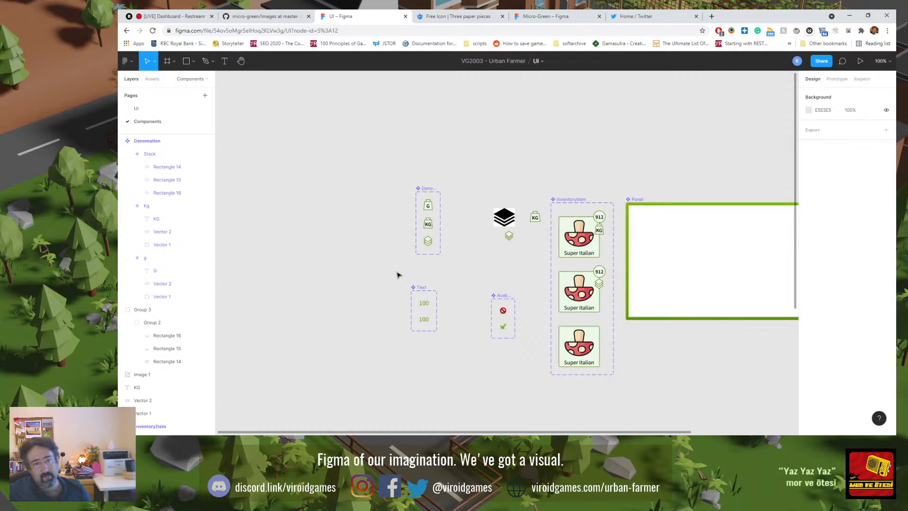
click(429, 243)
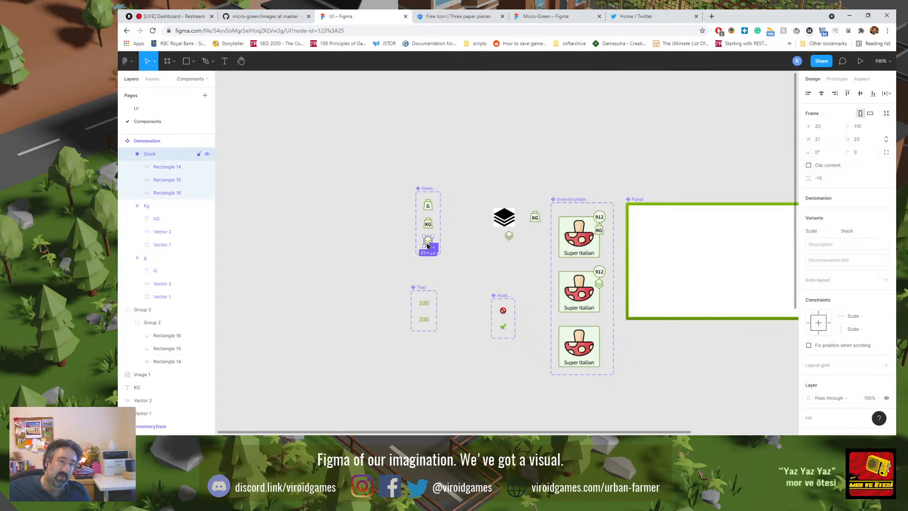
key(shift+2)
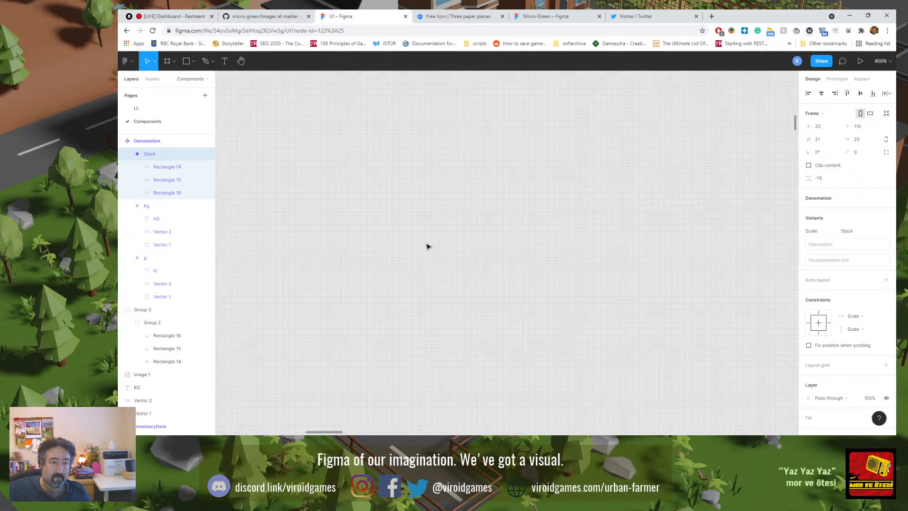
scroll(425, 245, down, 5)
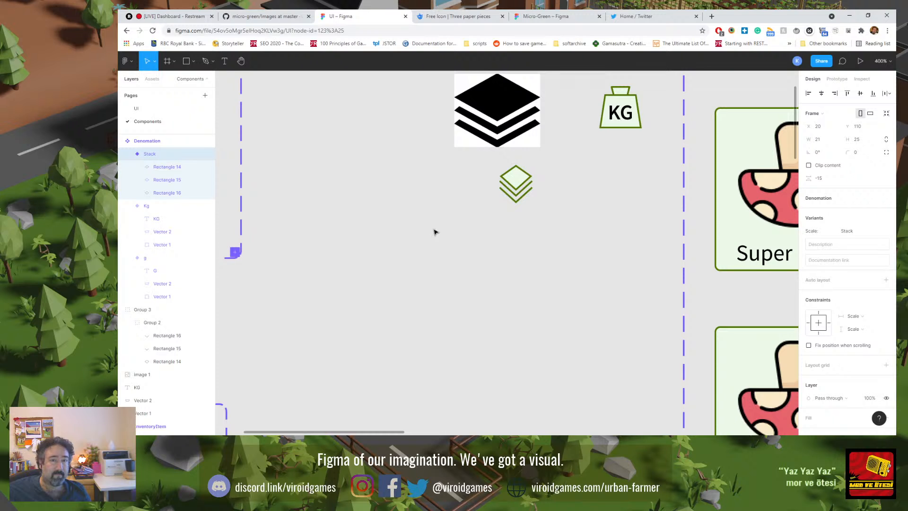
scroll(421, 229, down, 1)
scroll(289, 208, up, 1)
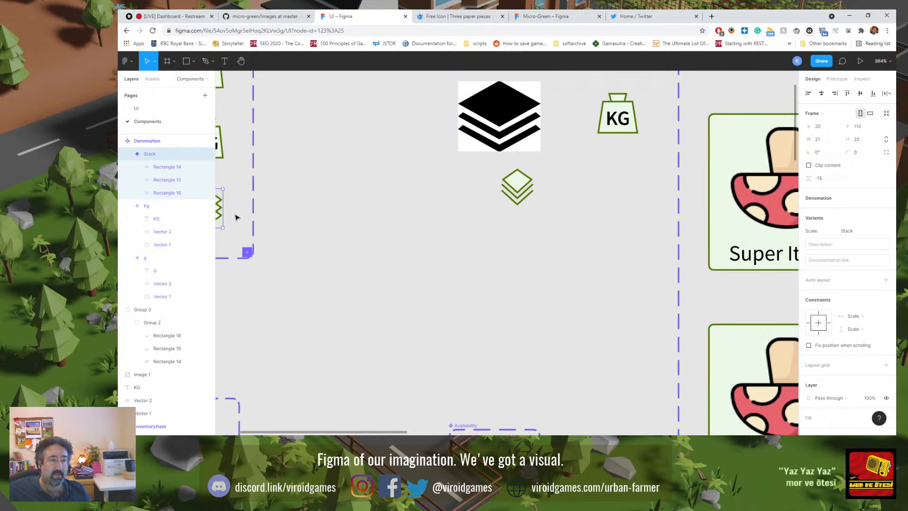
scroll(235, 217, down, 3)
scroll(235, 216, up, 3)
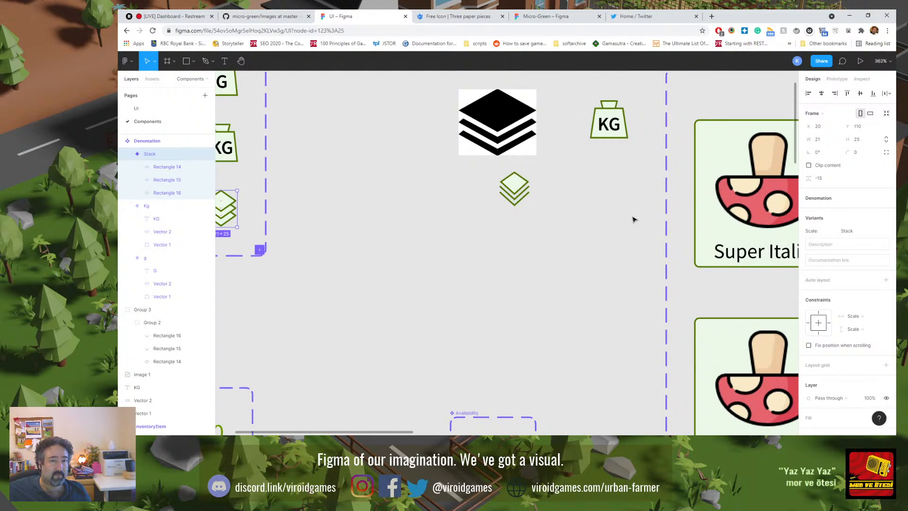
scroll(568, 215, down, 2)
scroll(402, 208, up, 7)
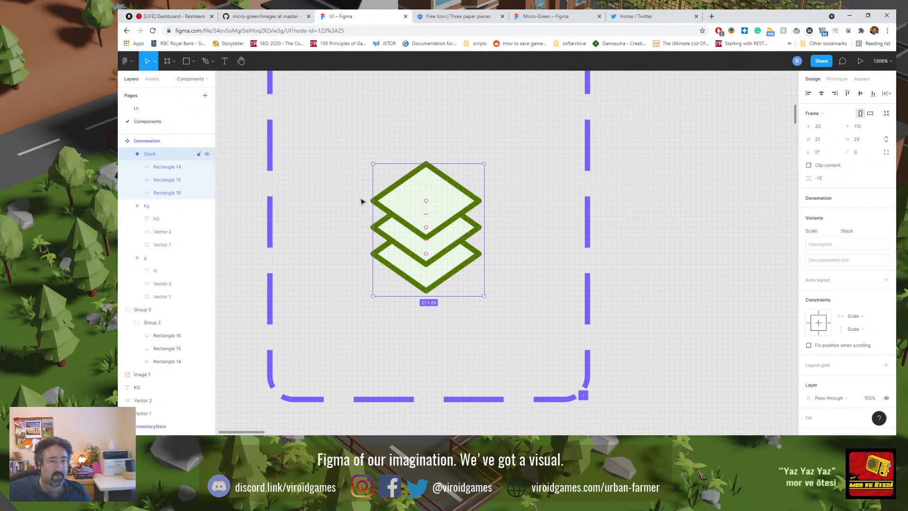
Step: Add a # text about 12 × 6 to the stack icon and move it up onto the top sheet
click(226, 63)
drag(393, 193, 458, 222)
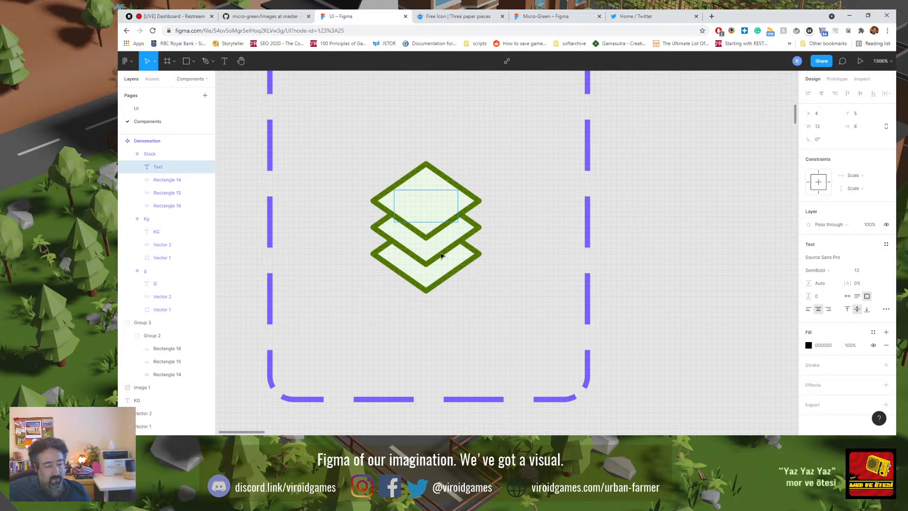
text(#)
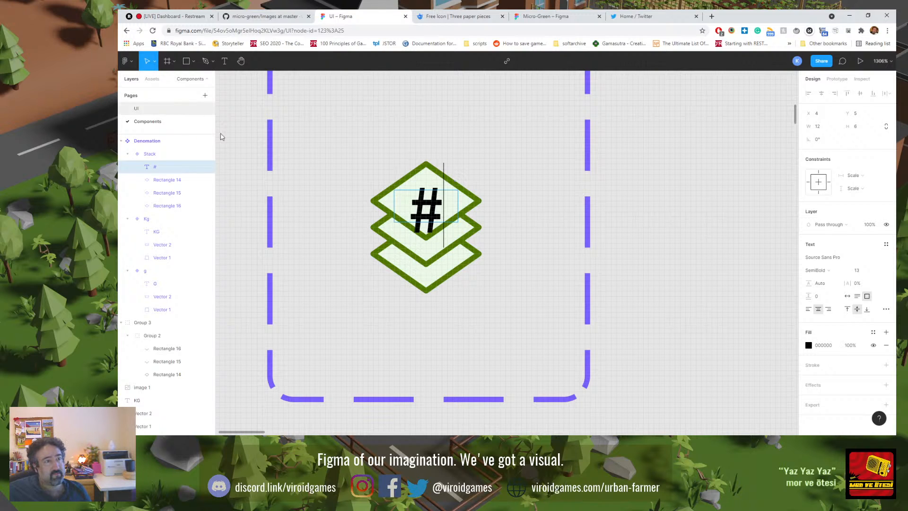
key(Escape)
drag(425, 203, 459, 180)
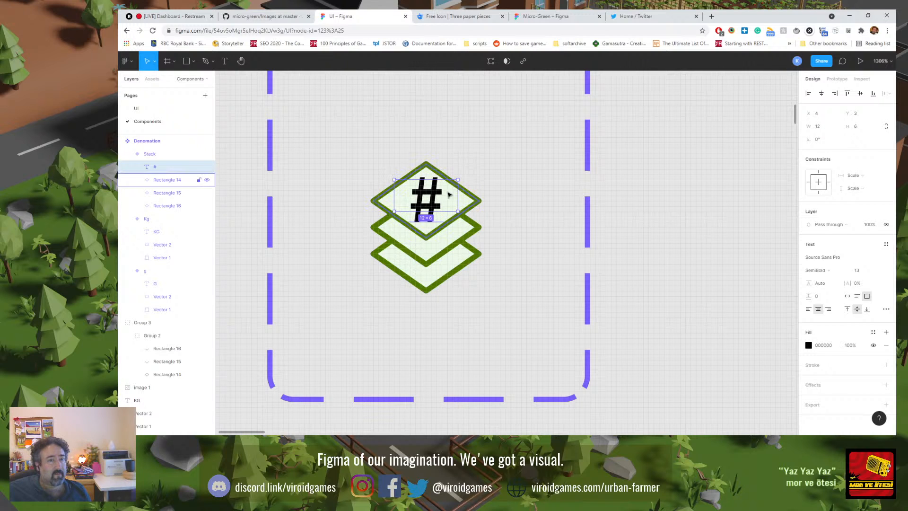
Step: Try enlarging the # text box to a height of 7 and undo the resize
mouse_move(406, 178)
mouse_down()
mouse_move(413, 168)
mouse_move(416, 176)
mouse_up()
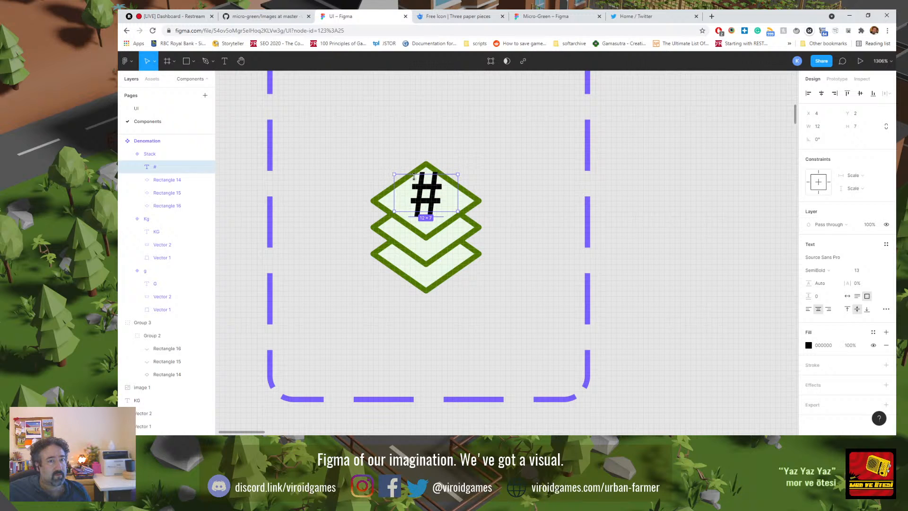
key(ctrl+z)
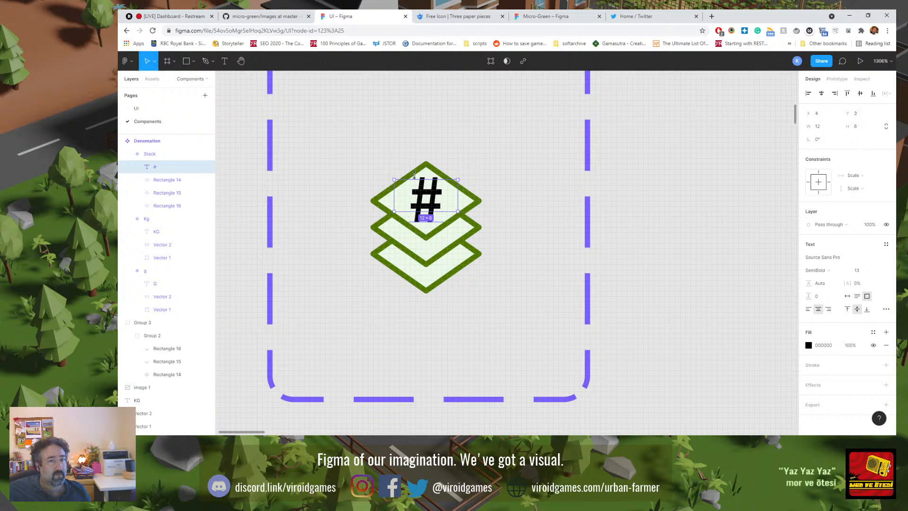
click(490, 62)
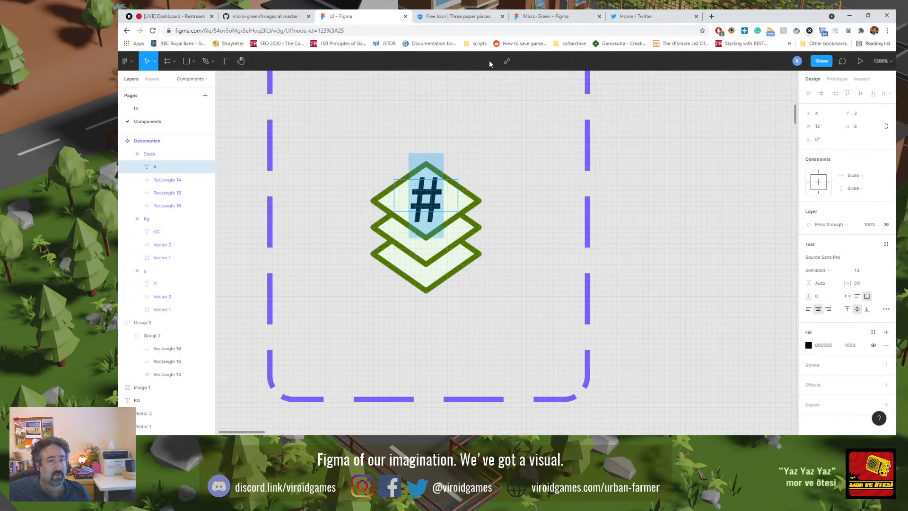
click(441, 190)
key(Escape)
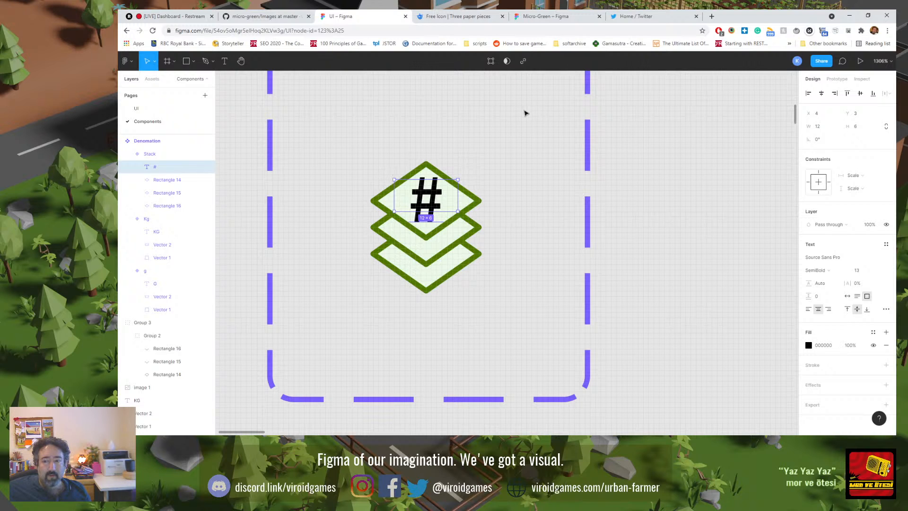
click(175, 62)
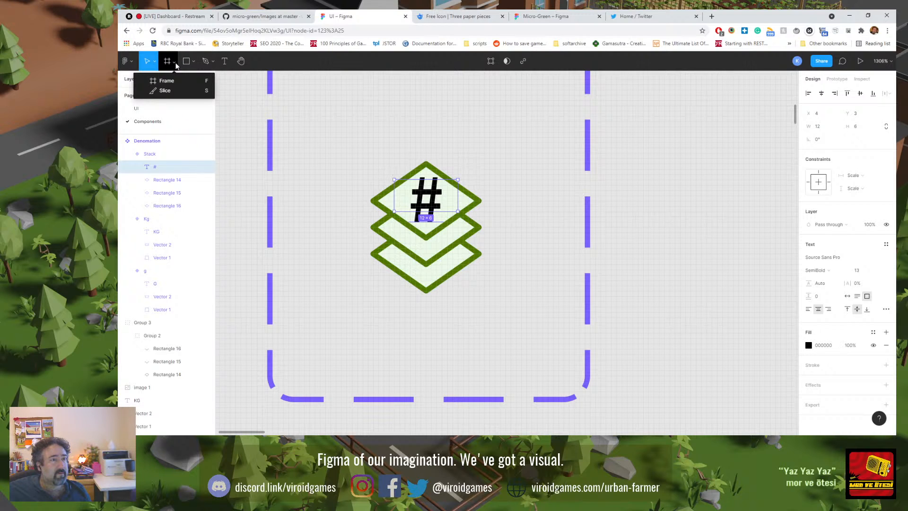
click(193, 63)
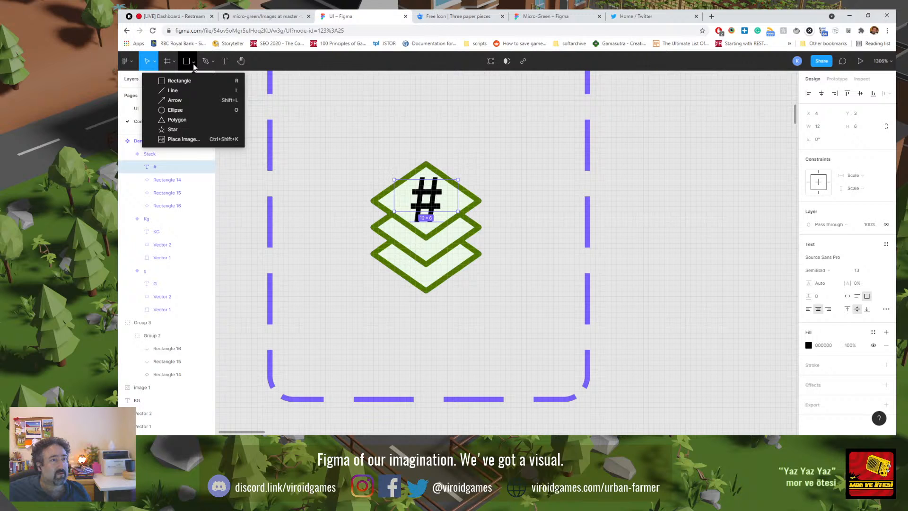
click(214, 64)
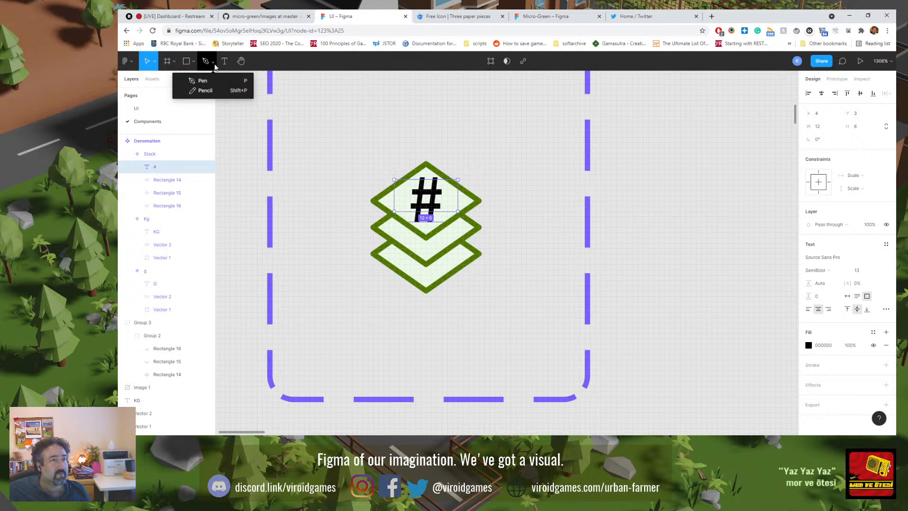
Step: Try shrinking the # text with the Scale tool, and undo it
click(155, 61)
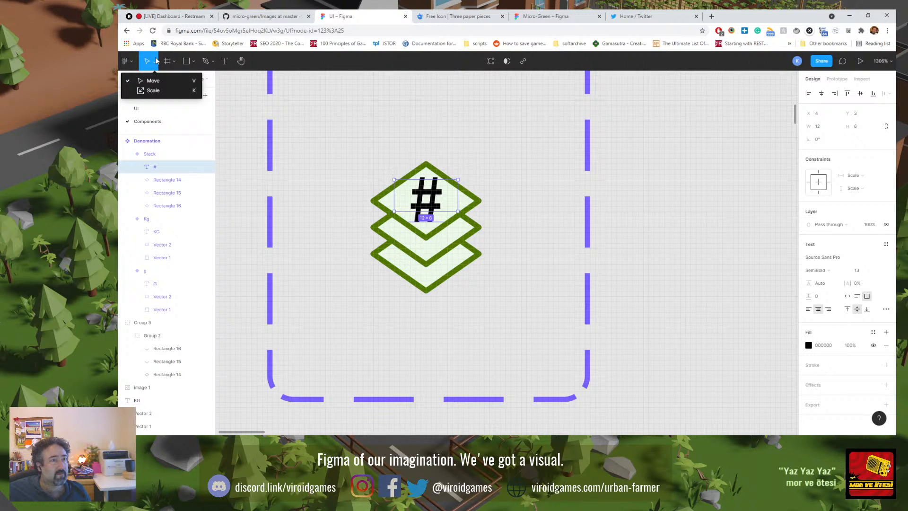
click(155, 61)
click(155, 62)
click(151, 90)
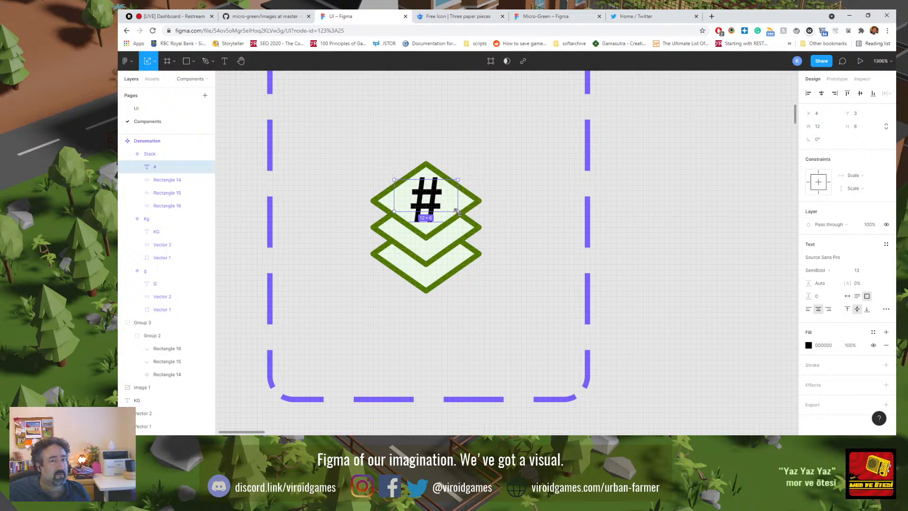
drag(459, 212, 445, 201)
key(ctrl+z)
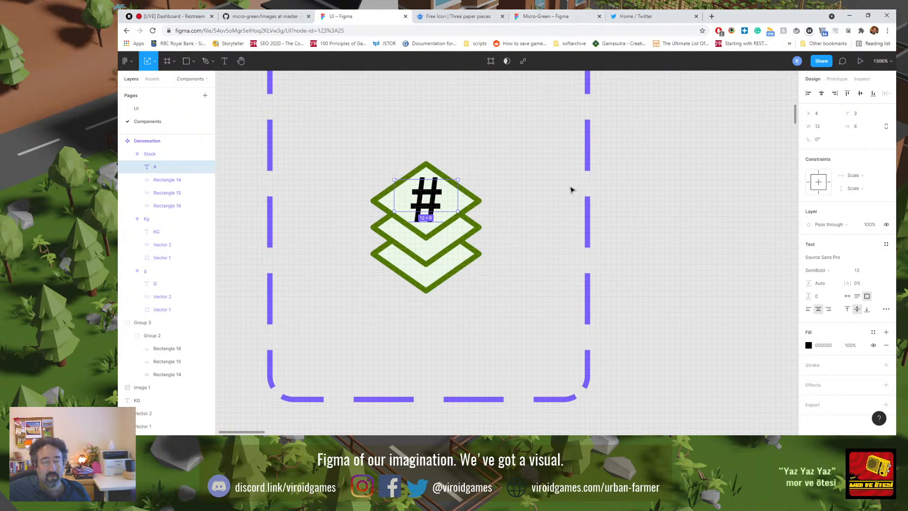
Step: Search the web in a new browser tab for "figma skew image"
key(ctrl+t)
text(figma)
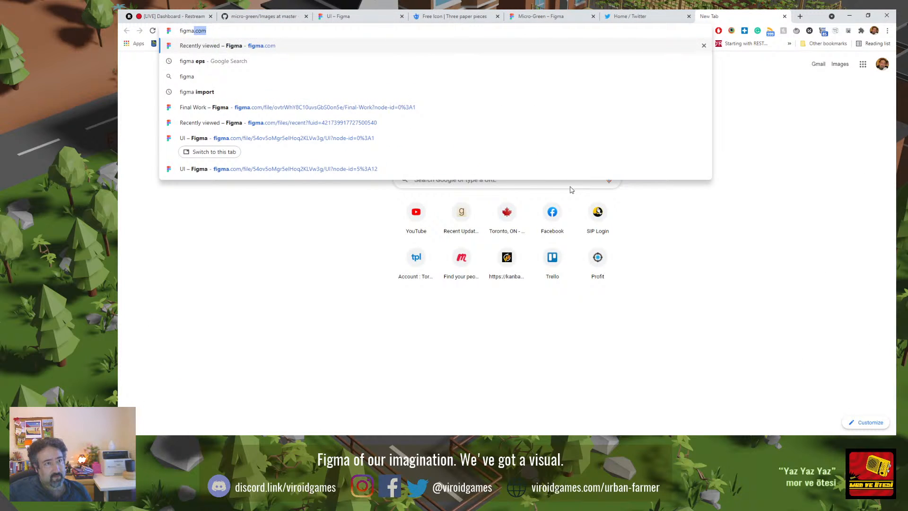
text( skew)
key(Down)
key(Return)
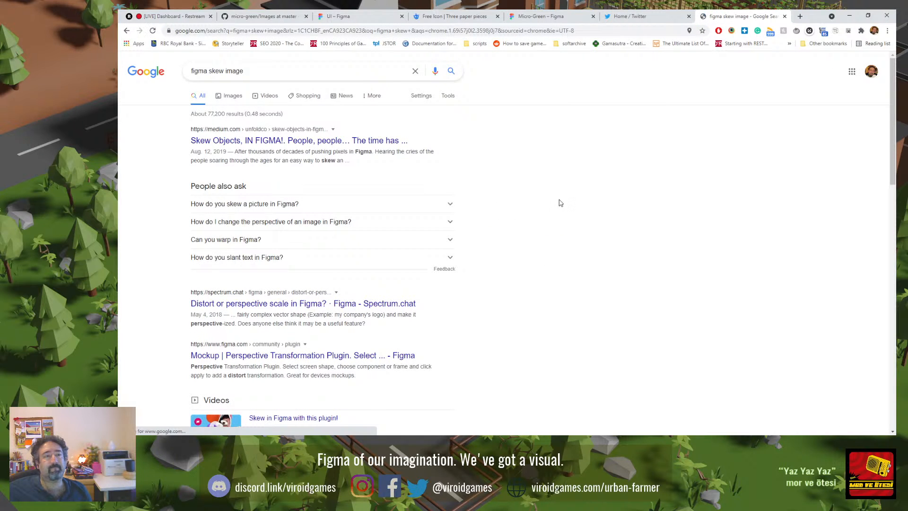
Step: Open the Medium article "Skew Objects, IN FIGMA!" and read its introduction and first Skewdat plugin steps
click(304, 144)
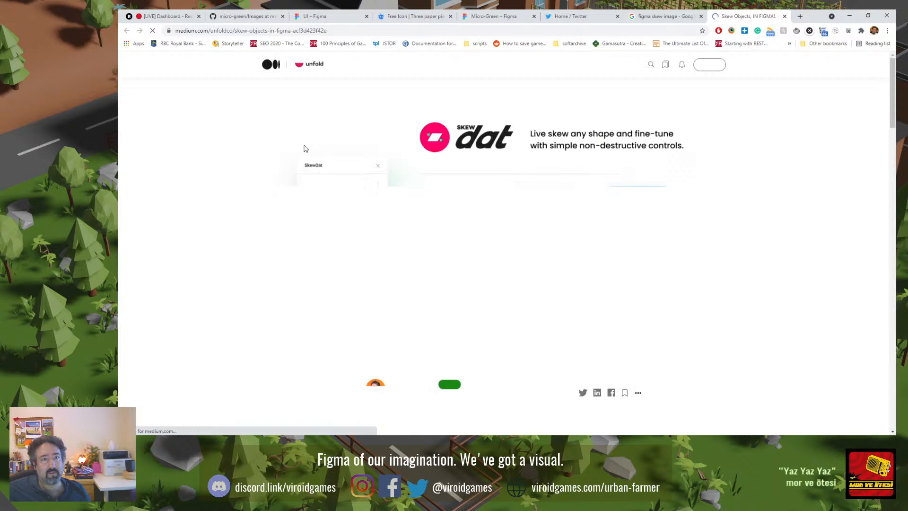
scroll(473, 340, down, 4)
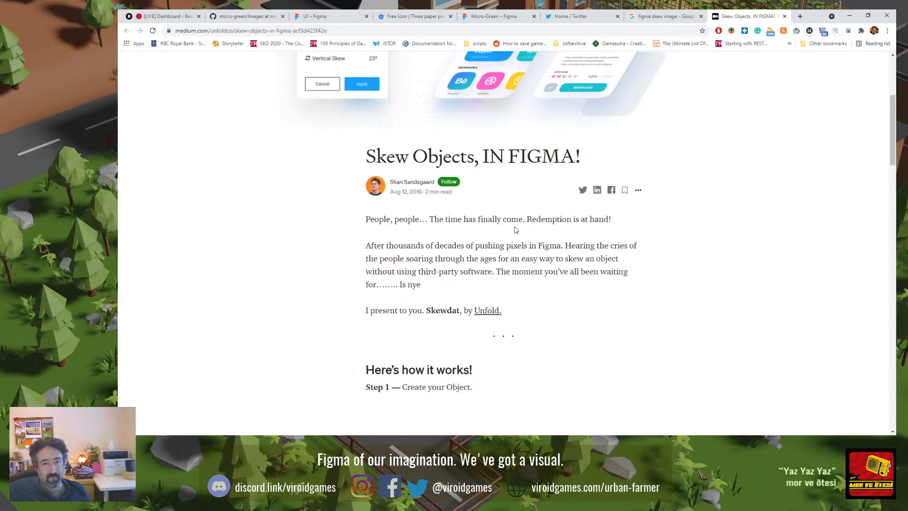
drag(498, 220, 533, 228)
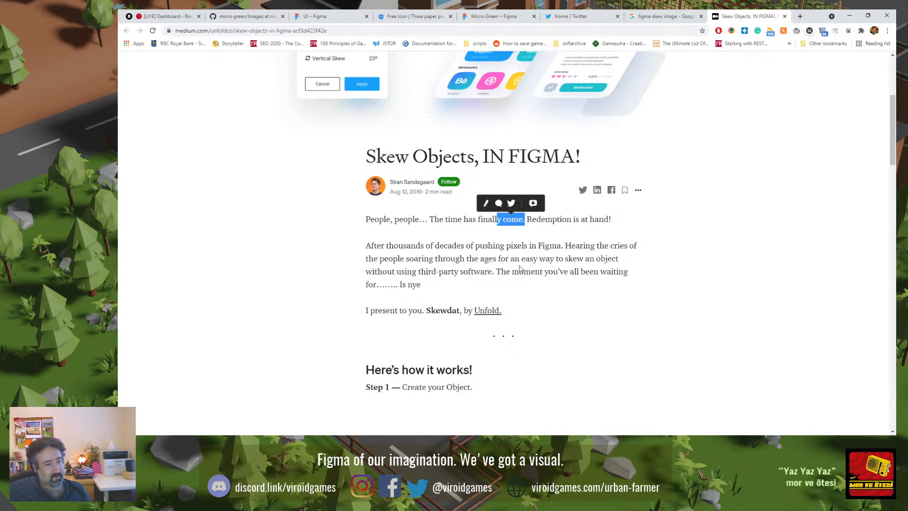
scroll(520, 268, down, 4)
scroll(477, 244, down, 4)
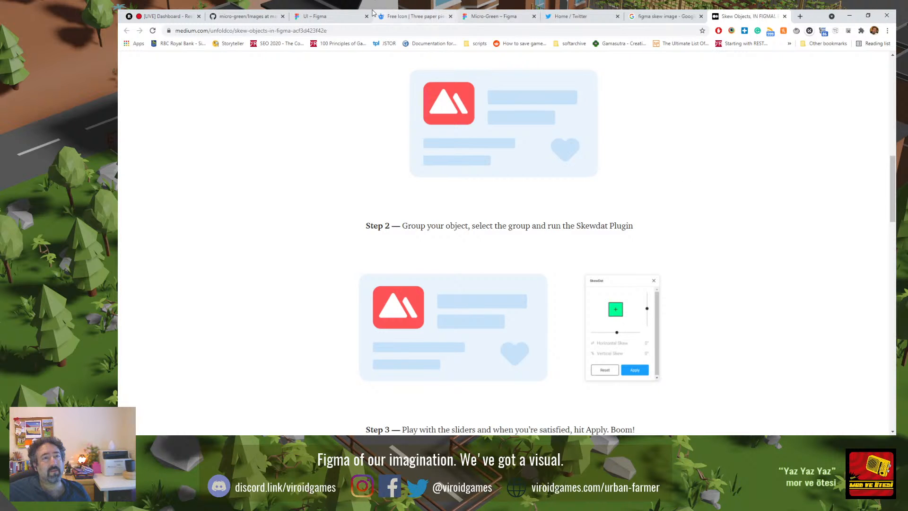
Step: Return to the Figma UI file and check the horizontal constraint options of the # text
click(327, 16)
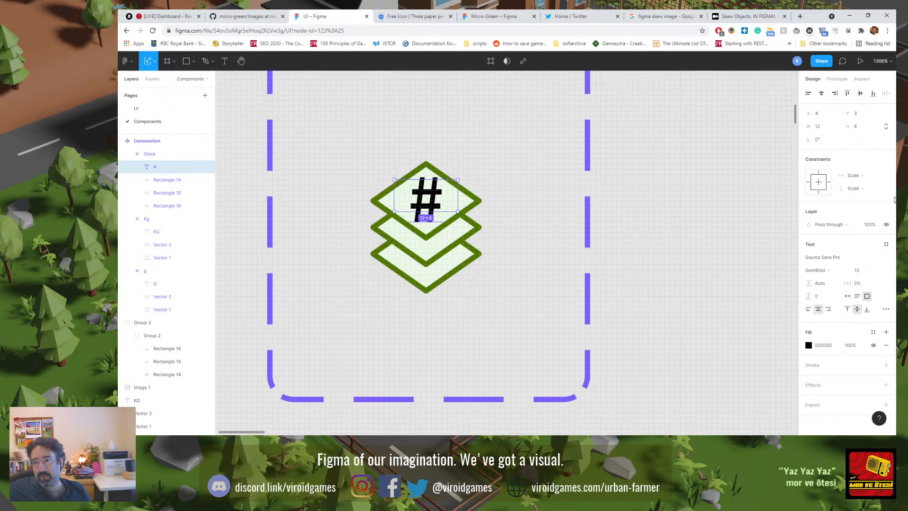
click(864, 178)
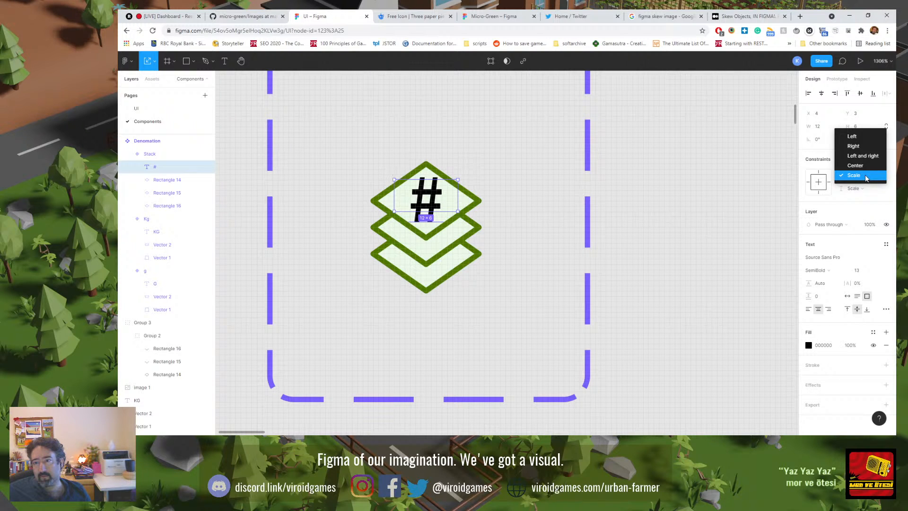
click(885, 195)
Step: Read the rest of the Skewdat article through its download section, and close it
click(748, 16)
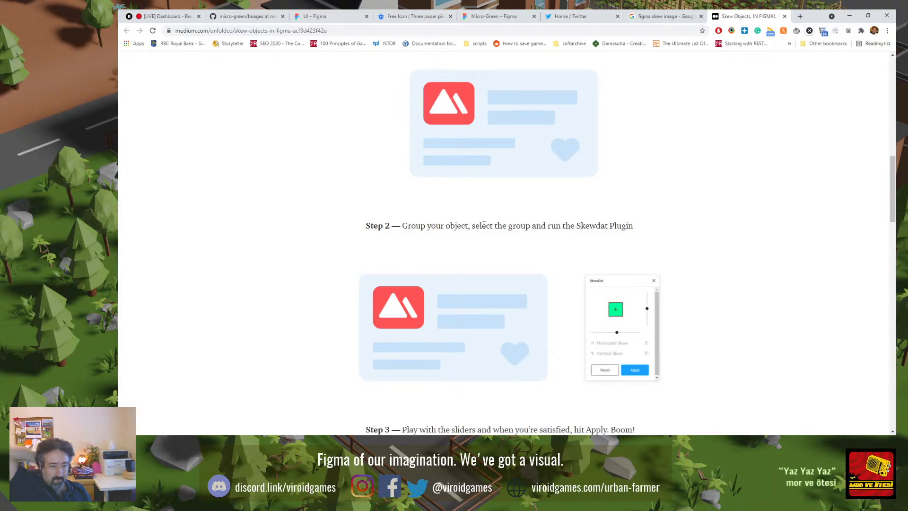
scroll(480, 261, down, 3)
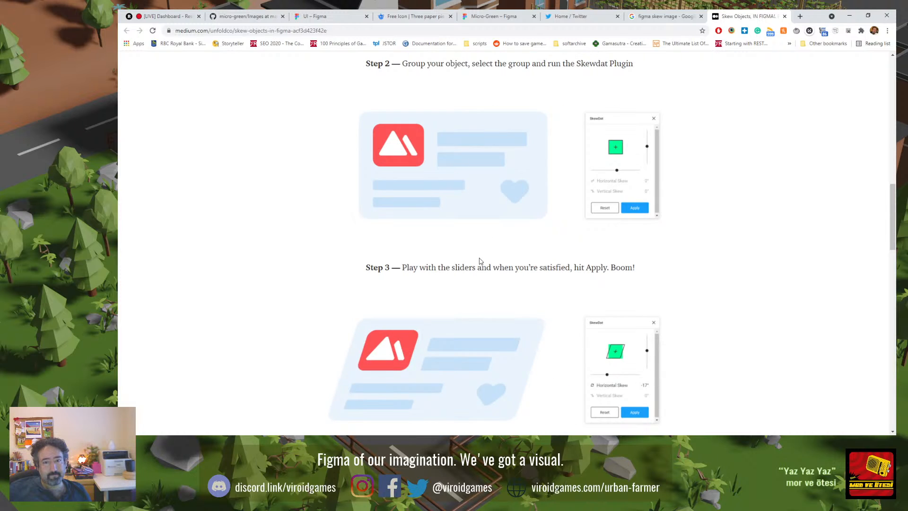
scroll(480, 261, down, 4)
scroll(480, 260, down, 9)
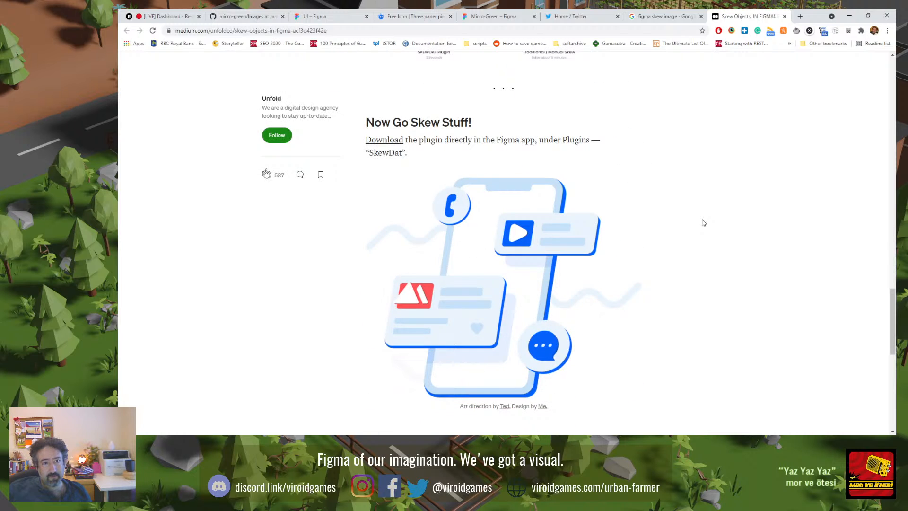
key(ctrl+w)
Step: Read the Spectrum thread "Distort or perspective scale in Figma?" to its last reply, and close it
scroll(565, 230, down, 3)
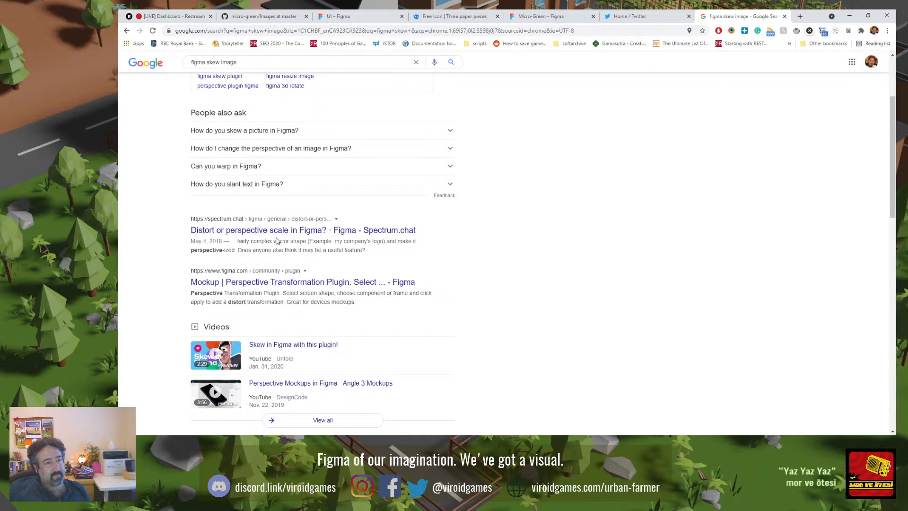
click(267, 232)
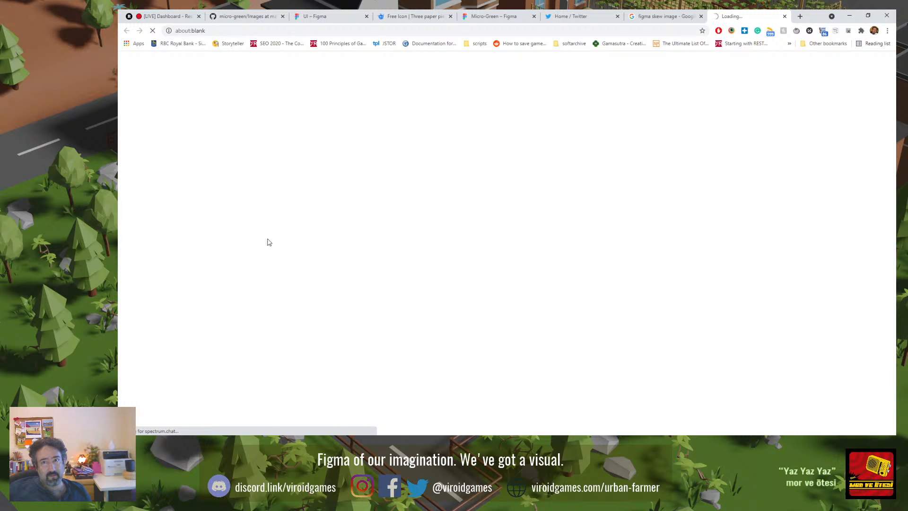
scroll(609, 320, down, 2)
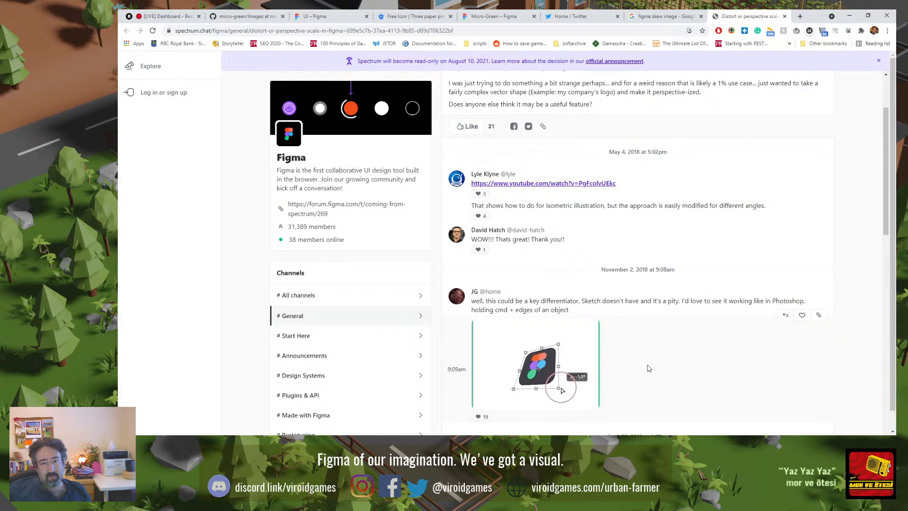
scroll(649, 366, down, 4)
scroll(650, 363, down, 2)
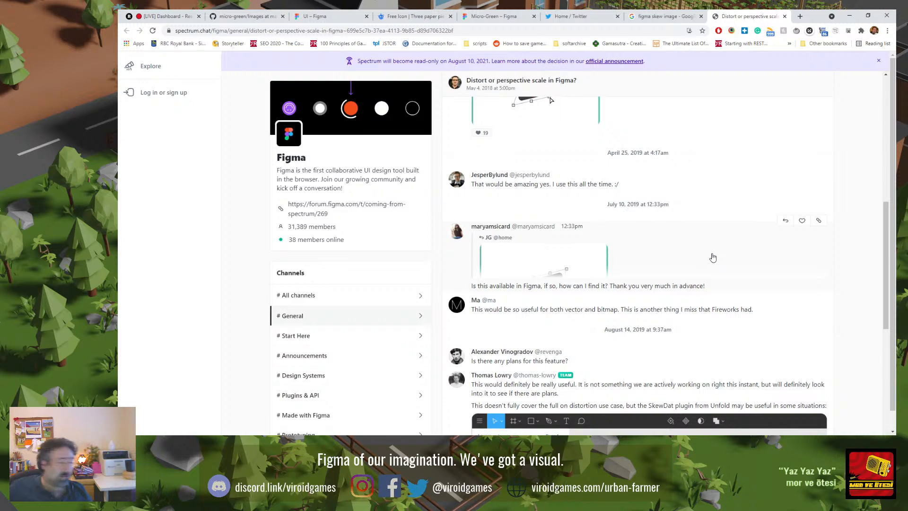
scroll(712, 258, down, 1)
scroll(713, 257, down, 2)
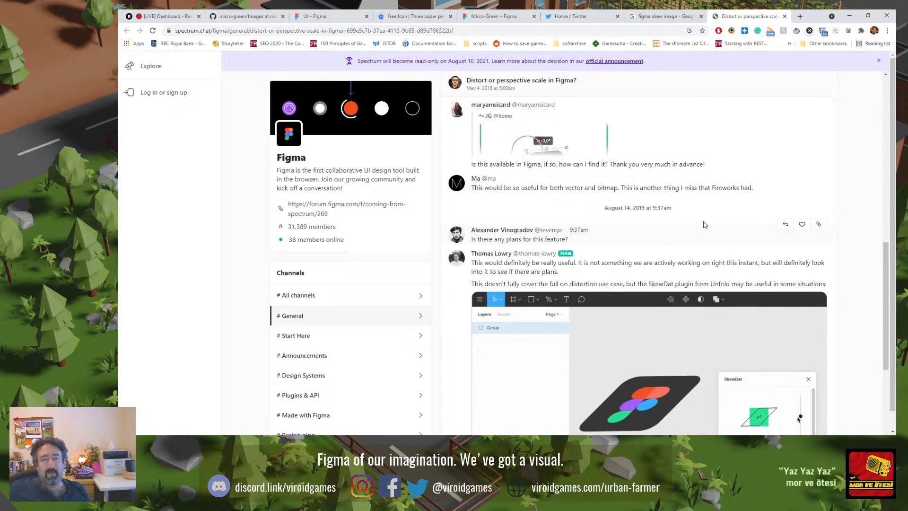
scroll(703, 225, down, 3)
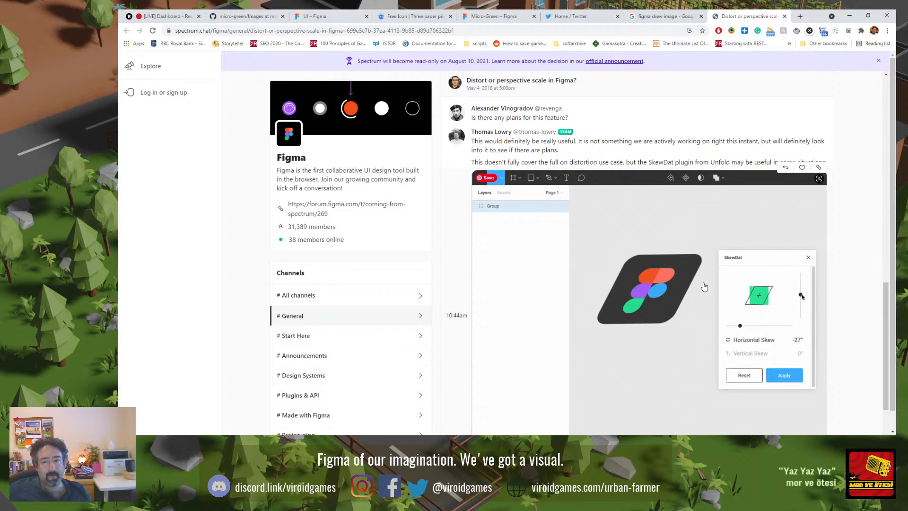
scroll(704, 284, down, 3)
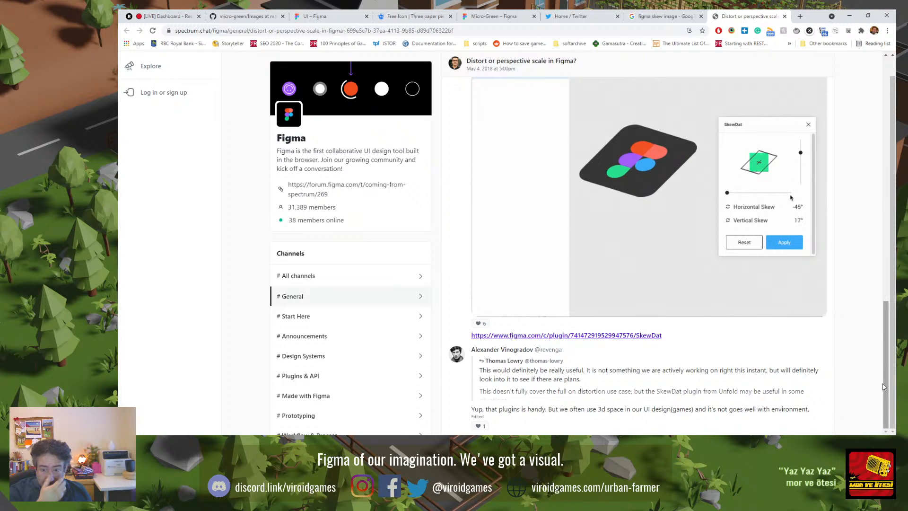
key(ctrl+w)
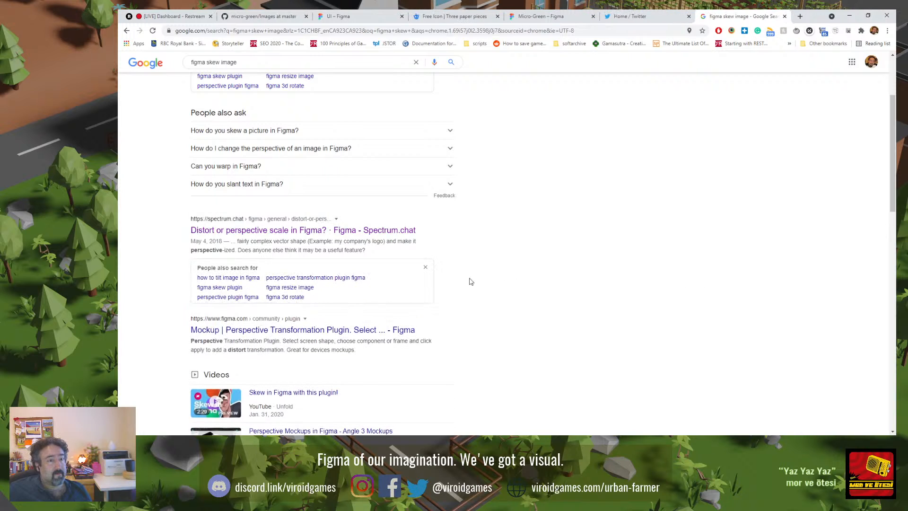
Step: Open the YouTube video "Skew in Figma with this plugin!" from the search results and watch it
scroll(479, 348, down, 3)
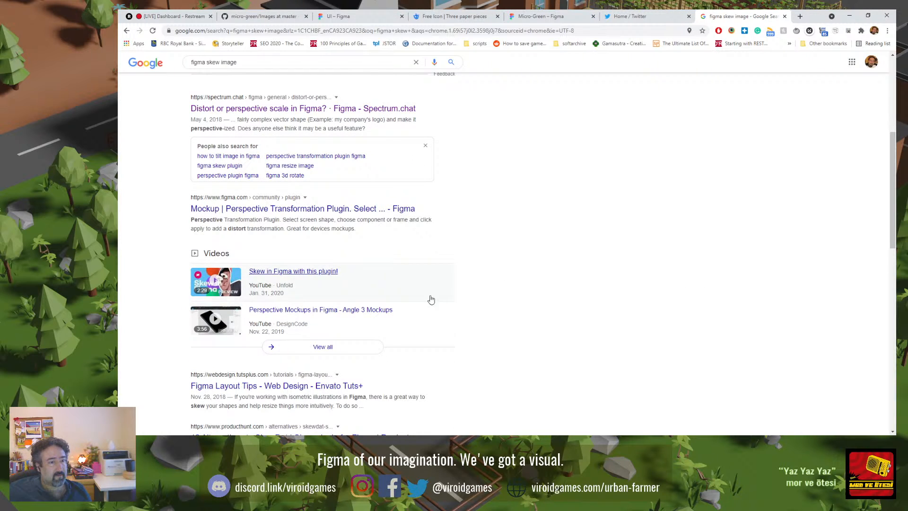
click(331, 274)
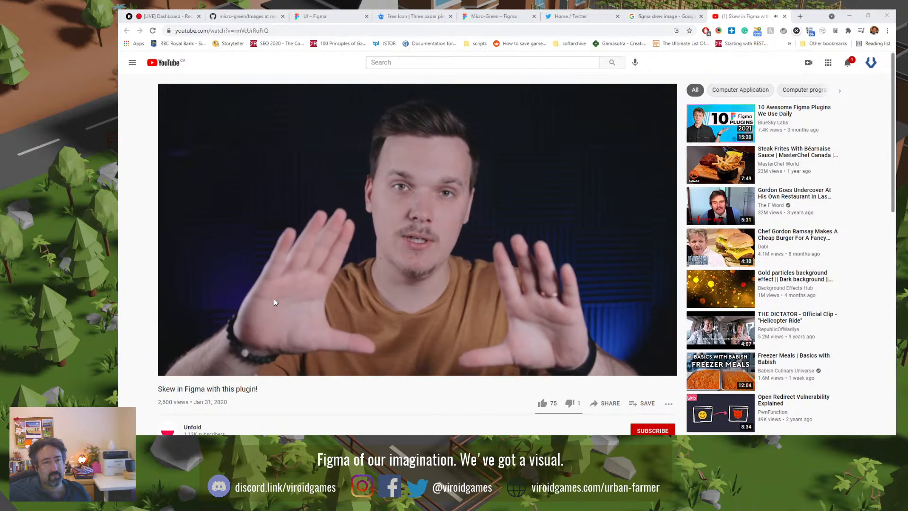
mouse_move(292, 305)
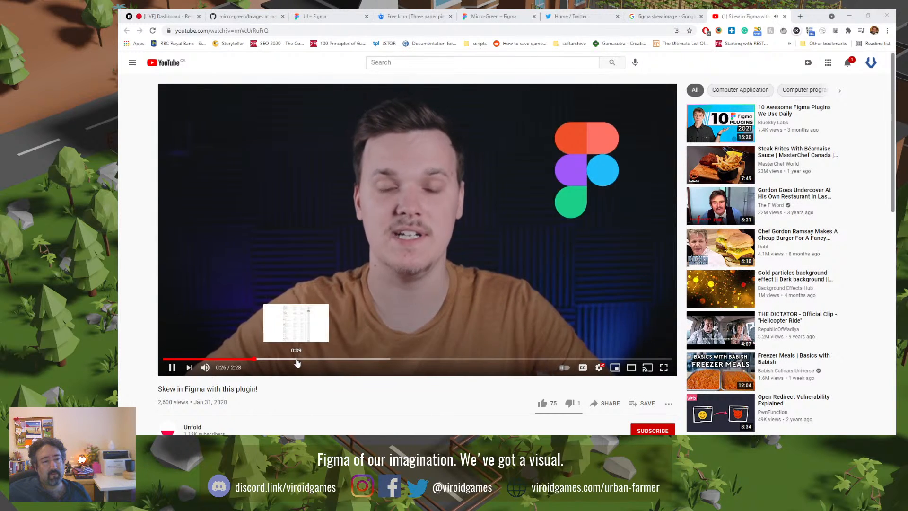
Step: Skip ahead through the Figma skew plugin video to about 1:05, and close it
click(300, 359)
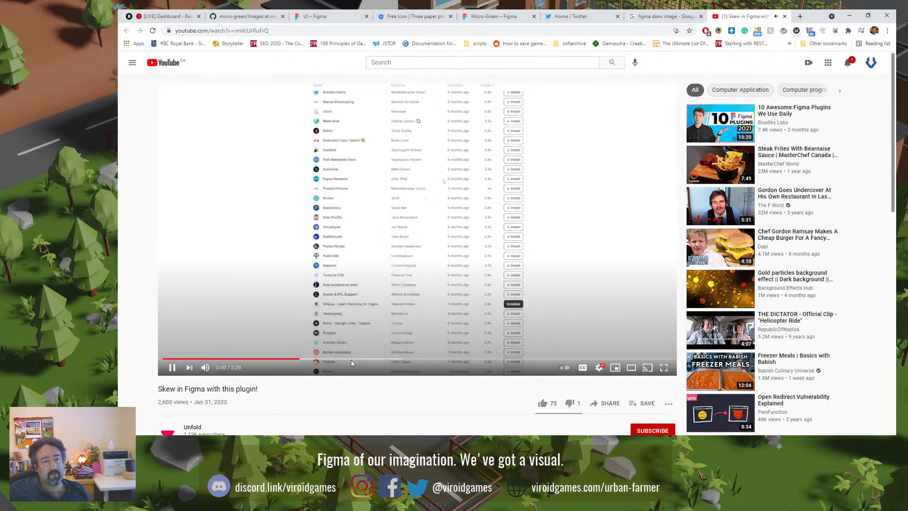
click(351, 359)
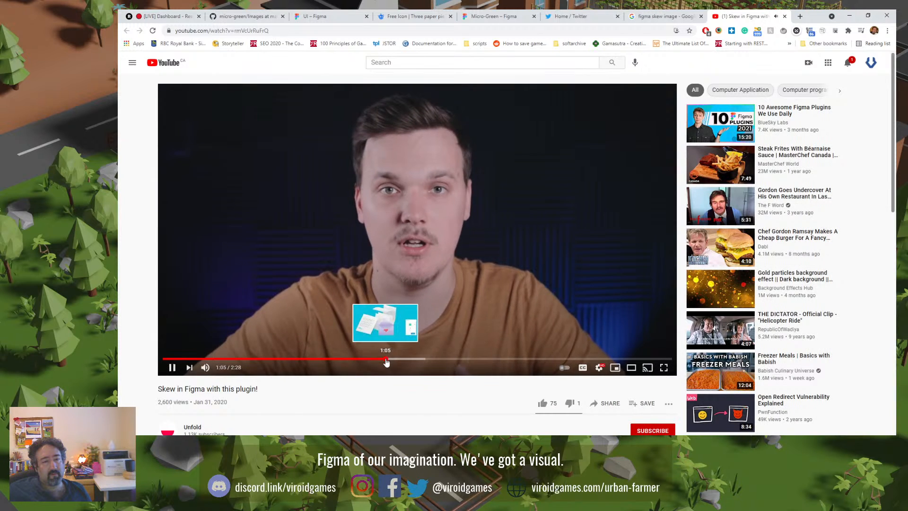
click(385, 359)
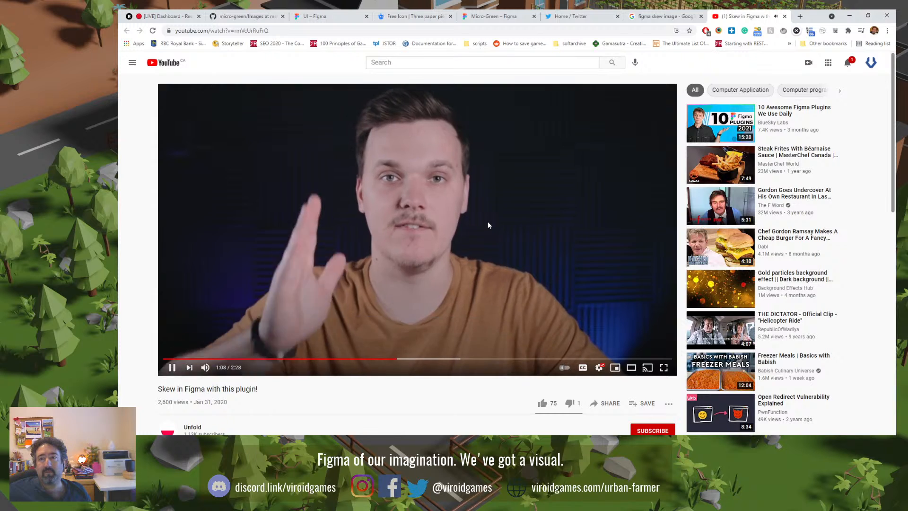
key(ctrl+w)
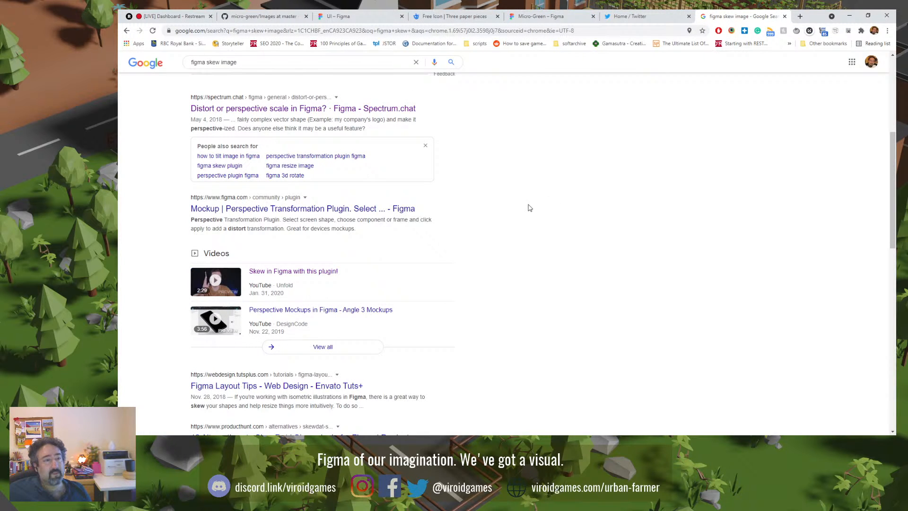
Step: Open the Reddit thread "NEED PERSPECTIVE TRANSFORM!" from the search results, read its comments, and close it
scroll(527, 208, down, 3)
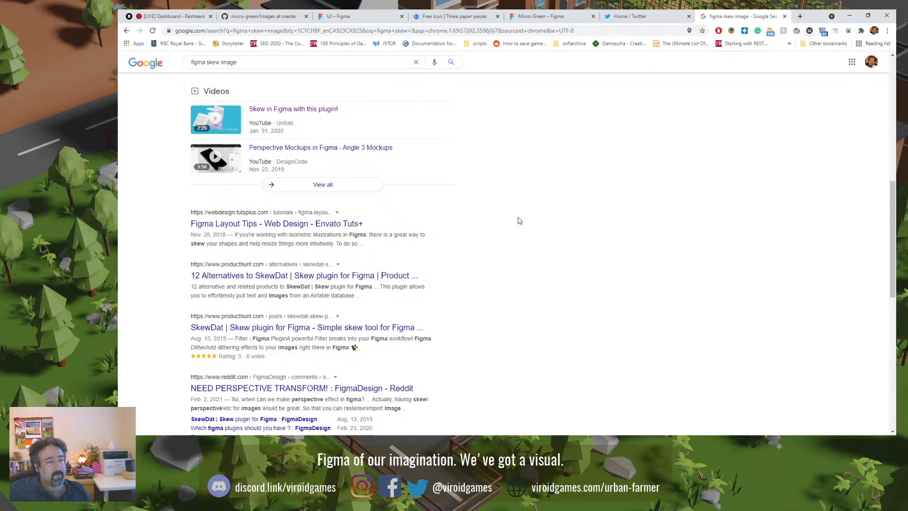
scroll(516, 228, down, 3)
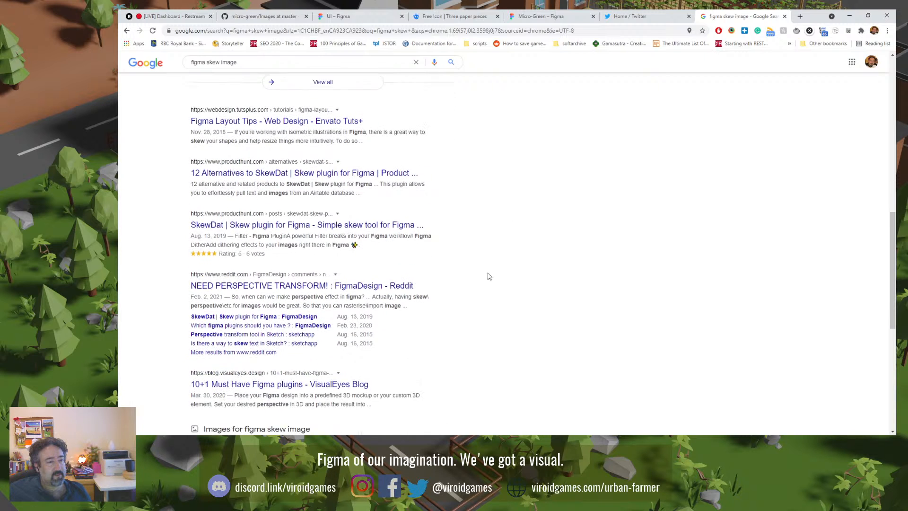
click(378, 271)
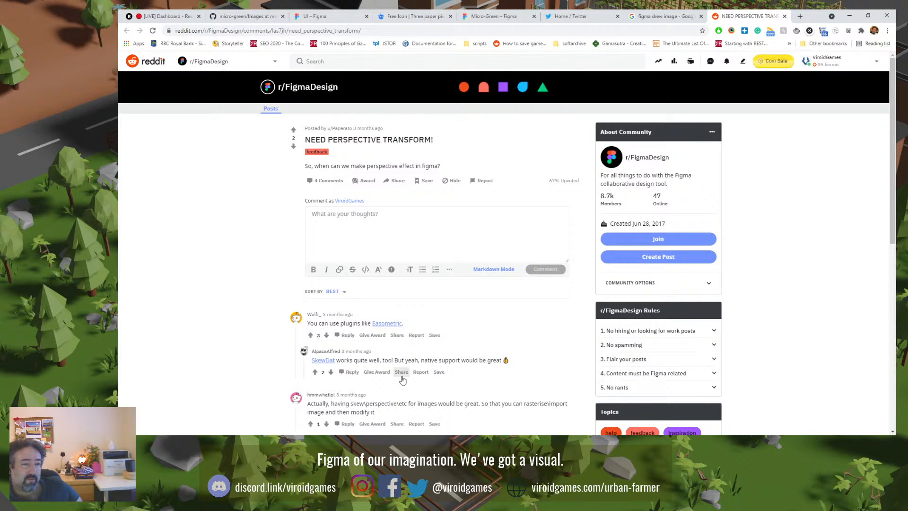
scroll(402, 371, down, 3)
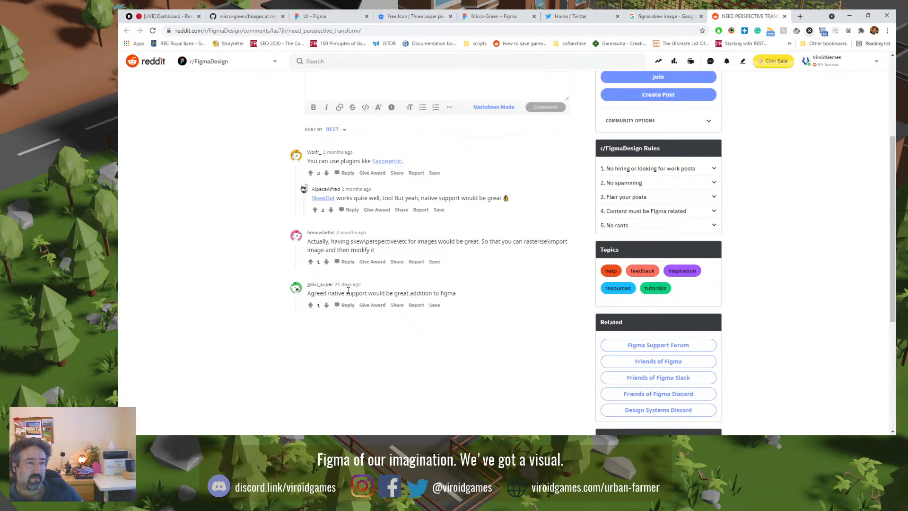
scroll(337, 289, up, 3)
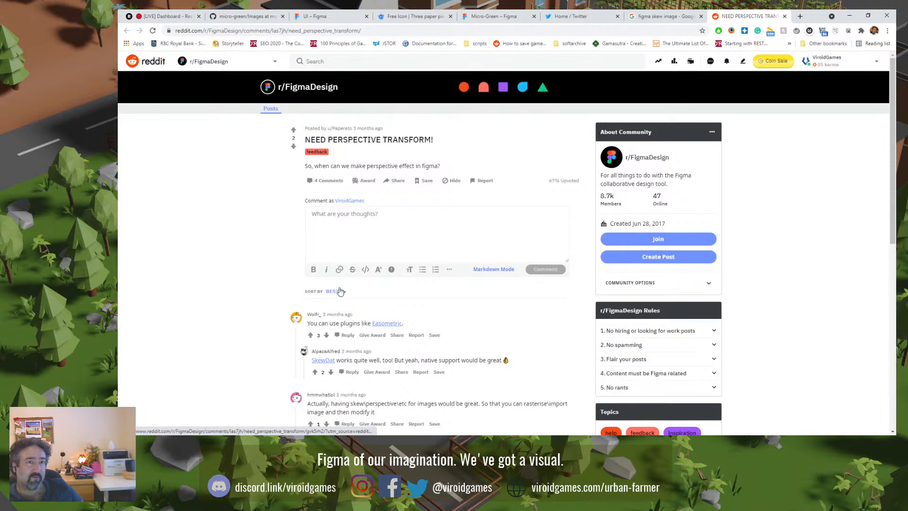
key(ctrl+w)
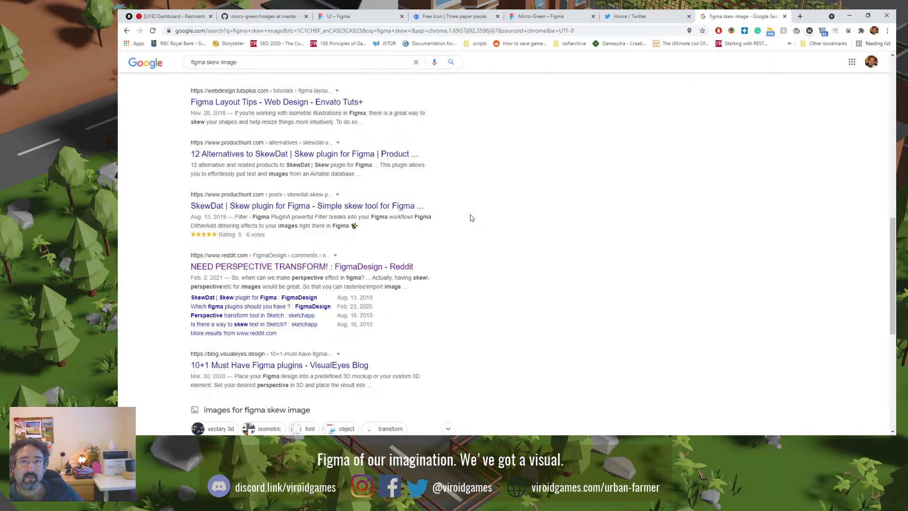
Step: Leave the search results for the Figma UI file and look through the # text's inspection, prototype and design properties
key(ctrl+w)
click(464, 15)
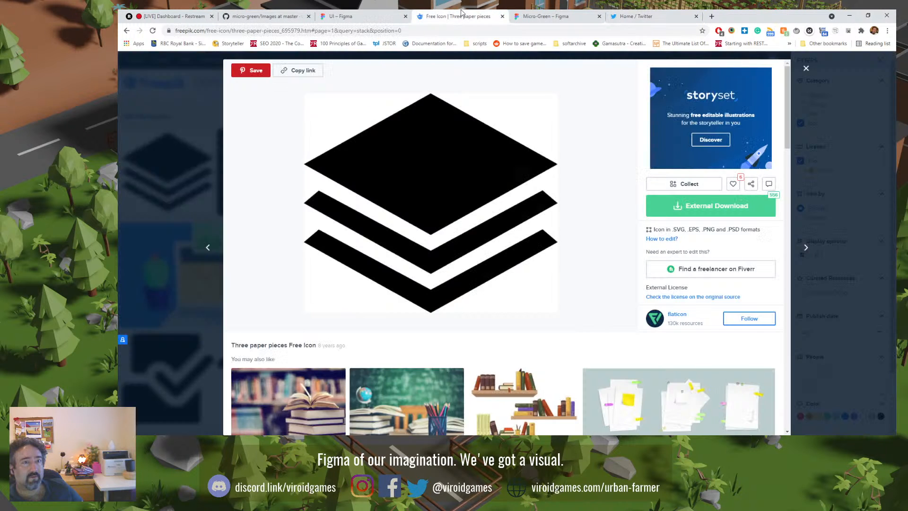
click(358, 14)
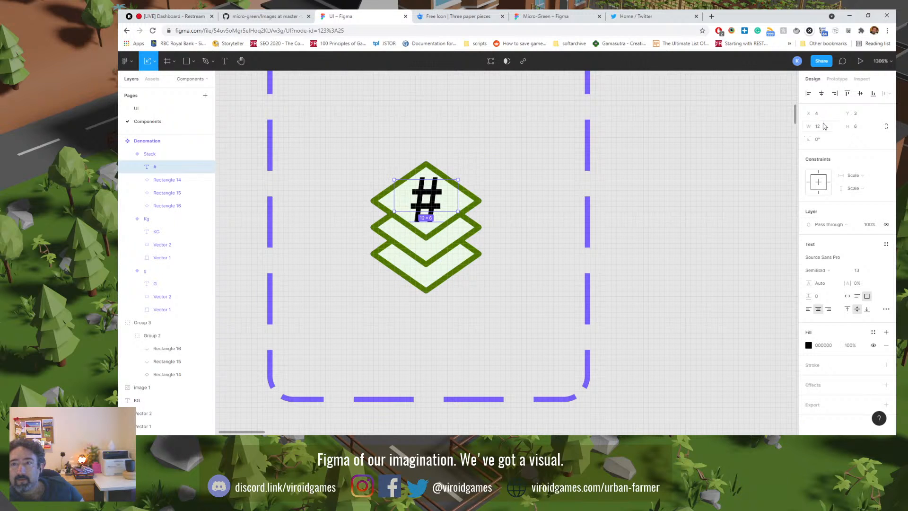
click(860, 80)
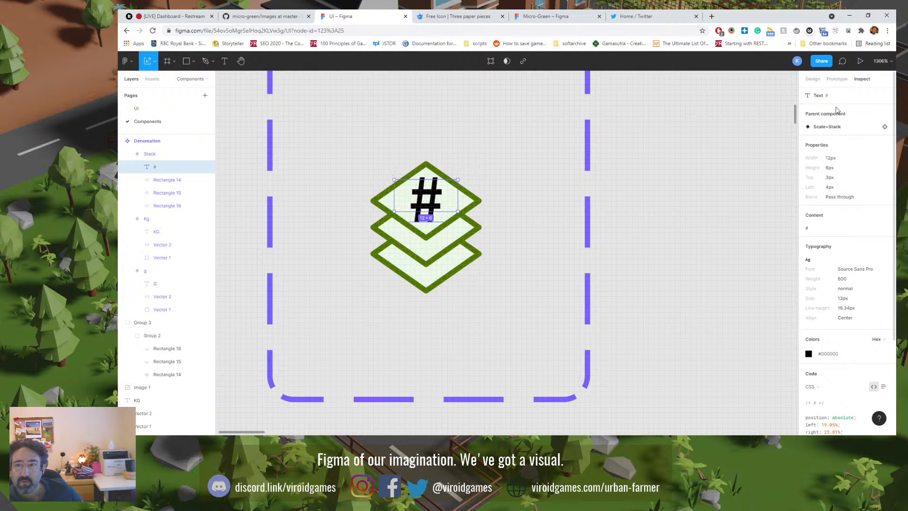
click(835, 80)
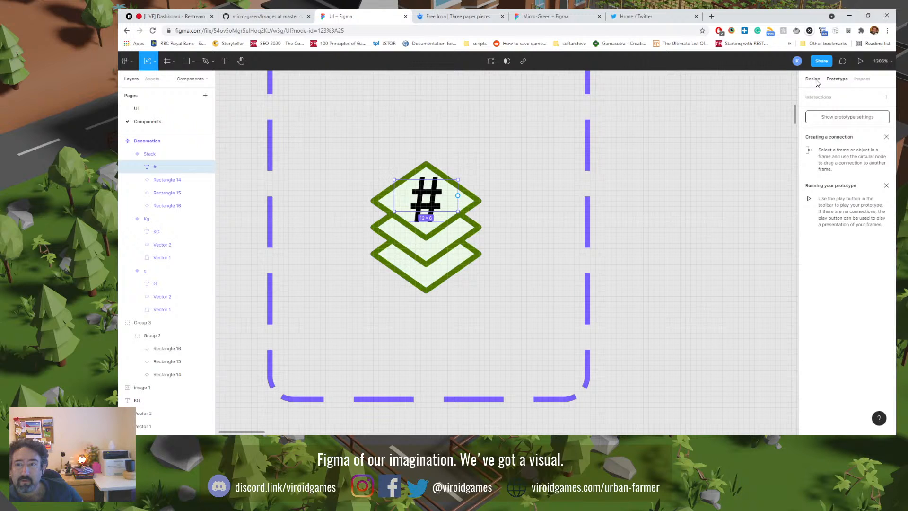
click(817, 81)
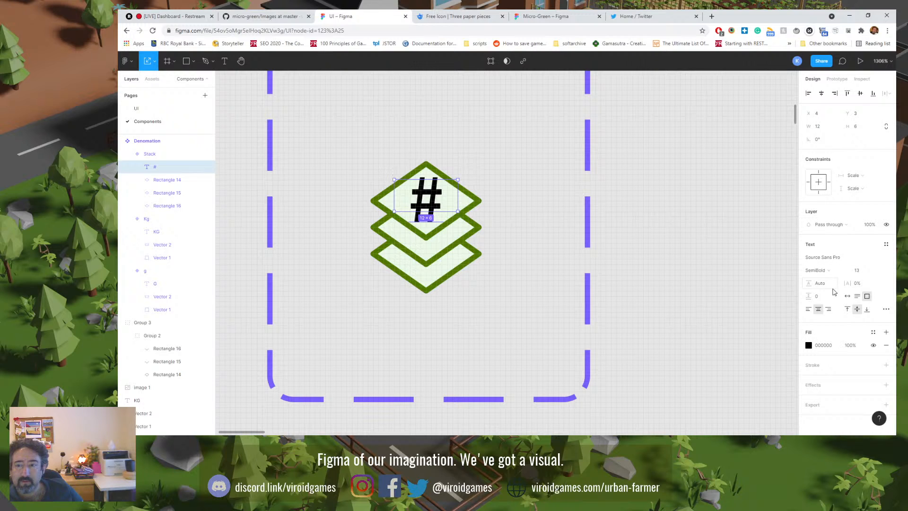
Step: Try a drop shadow effect on the # text to check the available effect types, and remove it
click(886, 384)
click(843, 398)
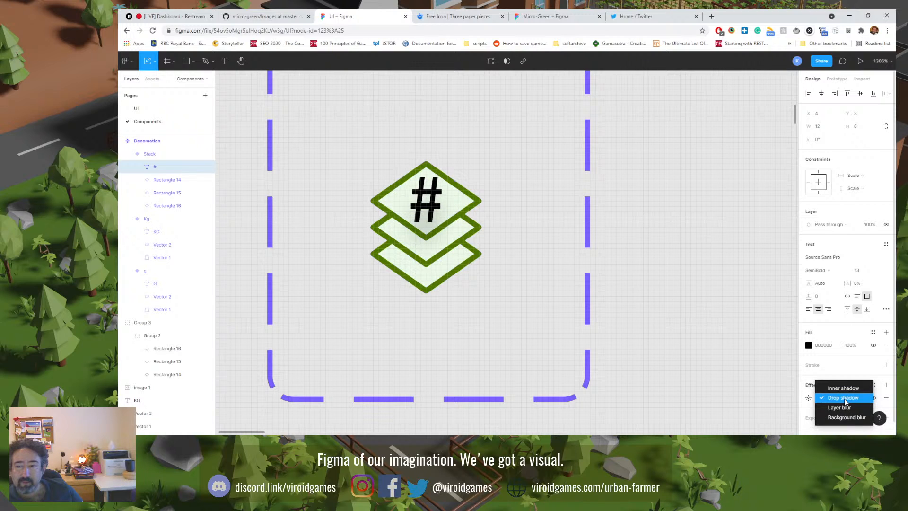
click(886, 397)
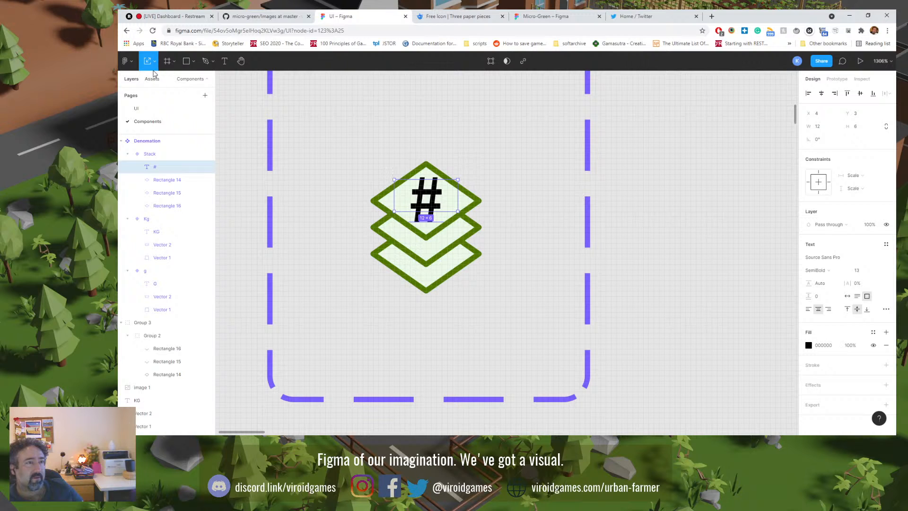
Step: Check the installed plugins and open the Community plugin catalogue, dismissing the comments announcement
click(126, 60)
mouse_move(166, 188)
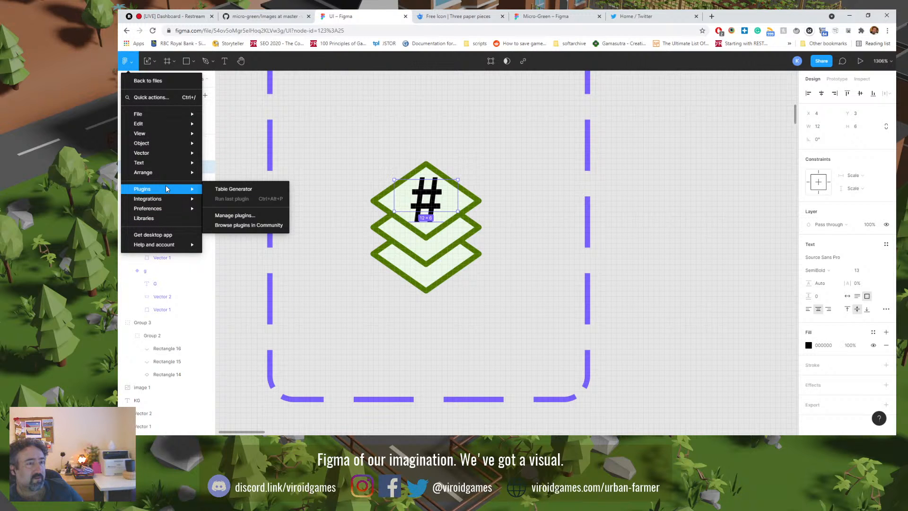
click(239, 216)
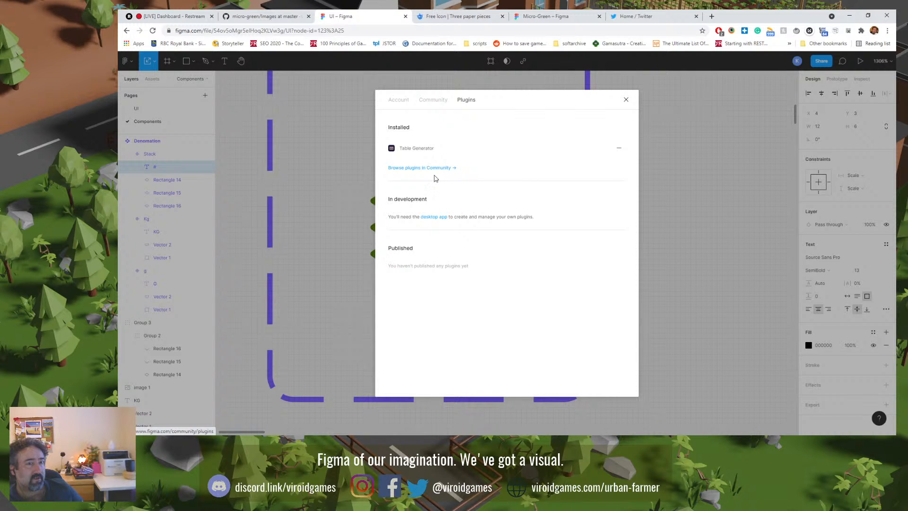
click(430, 171)
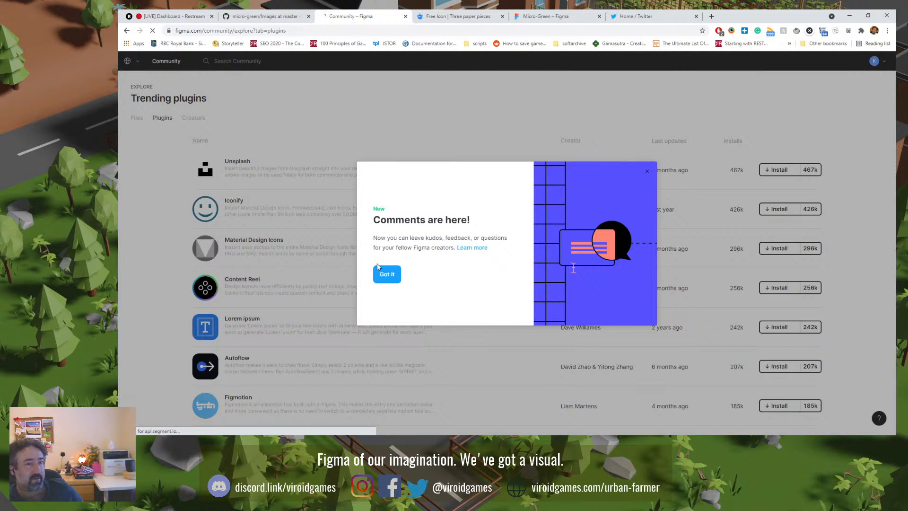
click(386, 275)
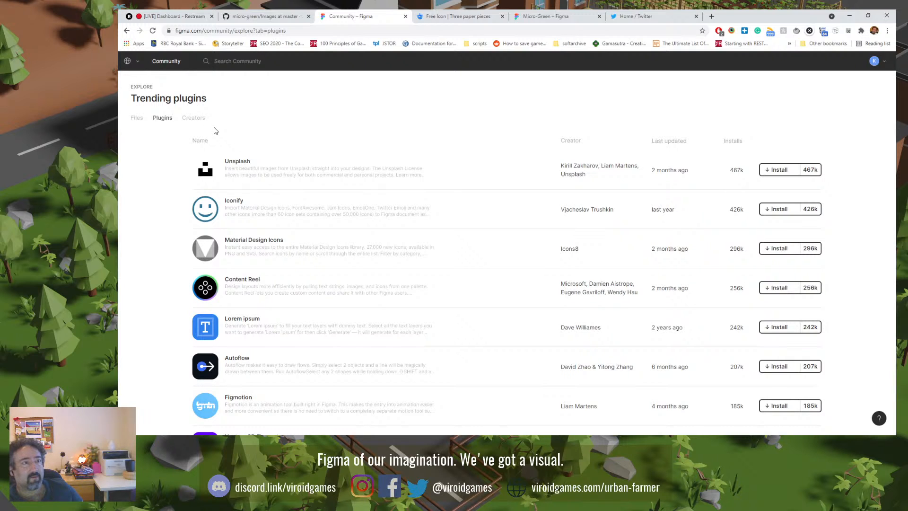
Step: Search the Community plugins for "skew" and install SkewDat, accepting the third-party plugin notice
click(231, 63)
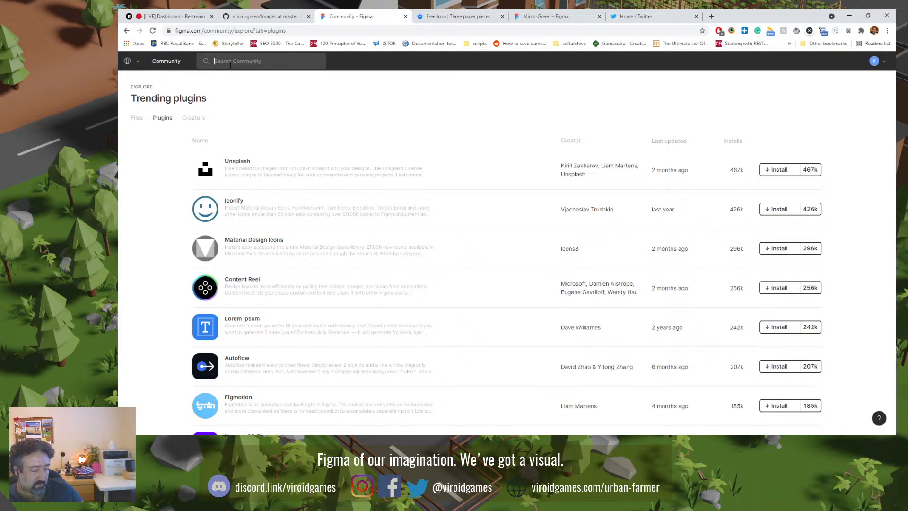
text(skew)
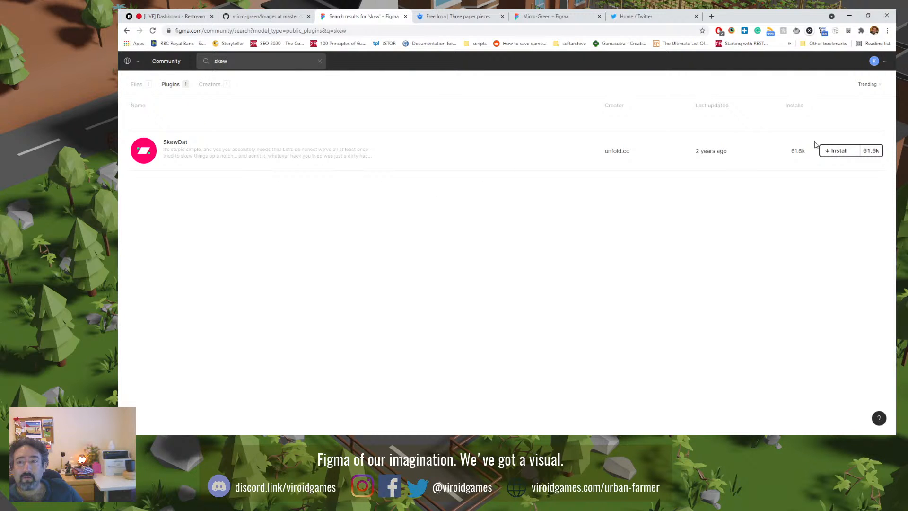
click(839, 151)
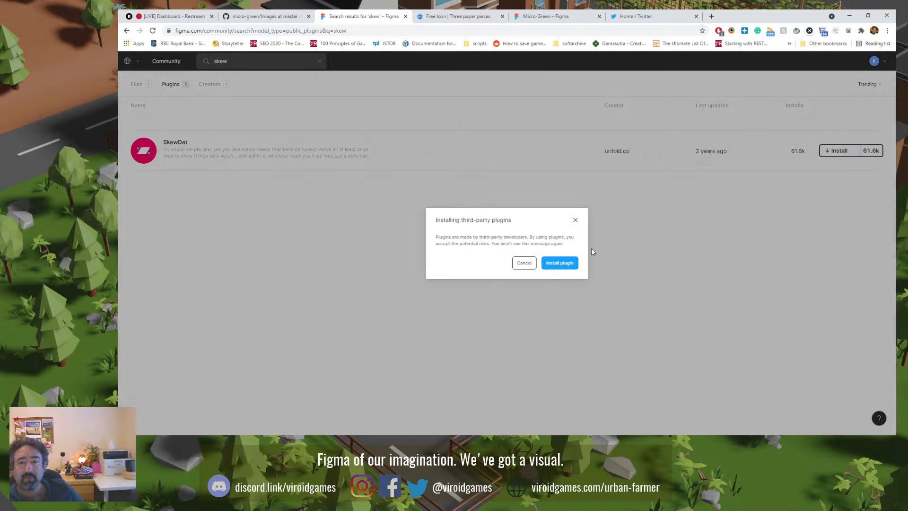
click(560, 261)
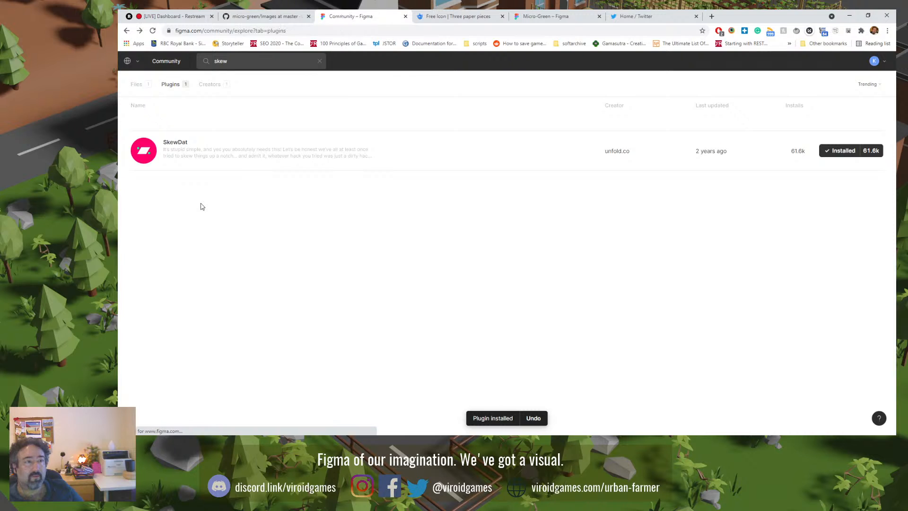
Step: Return to the UI file and run SkewDat on the # text in the Stack variant, keeping its window clear of the icon
key(alt+Left)
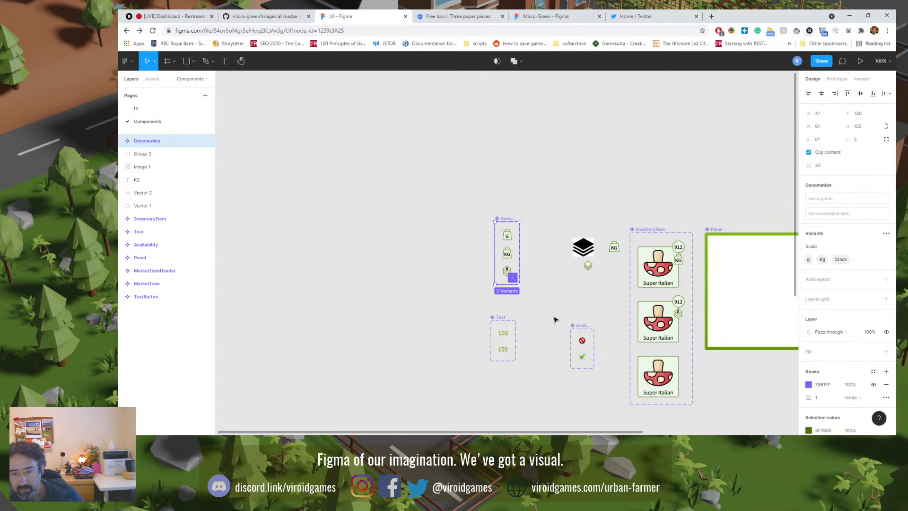
click(506, 272)
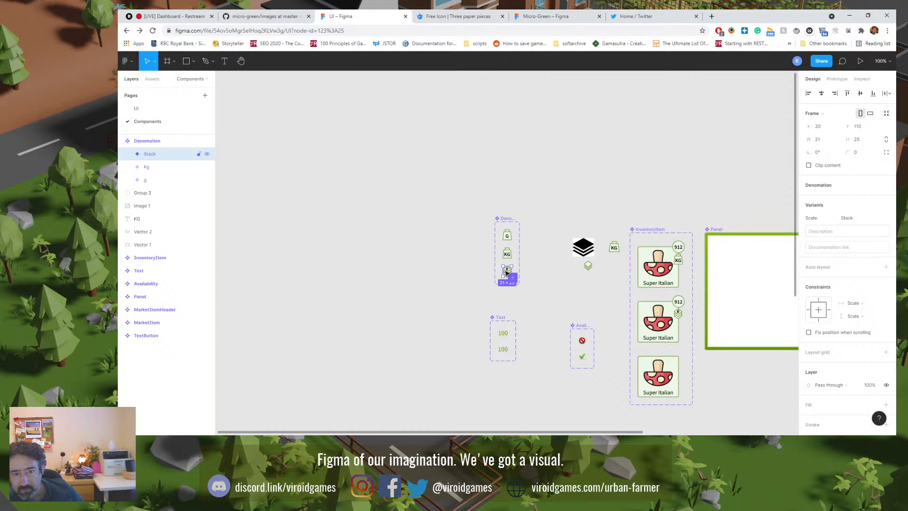
scroll(507, 272, up, 10)
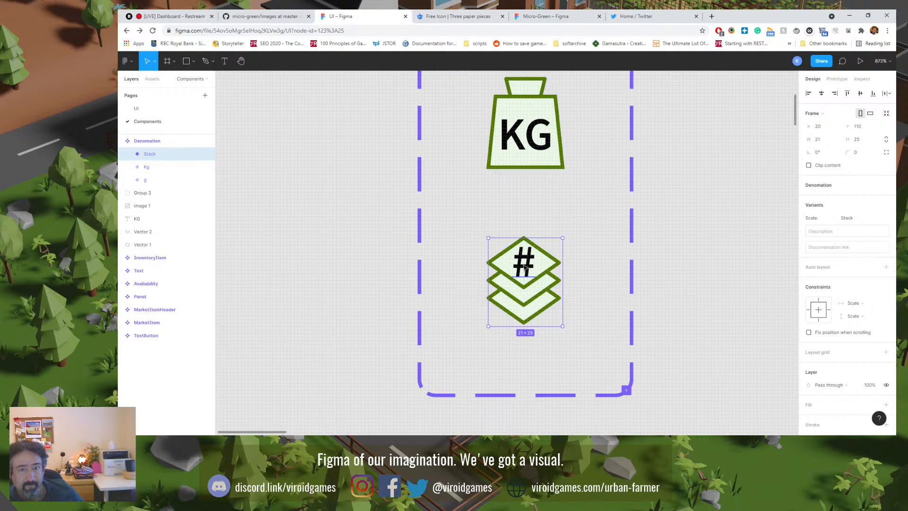
double_click(524, 267)
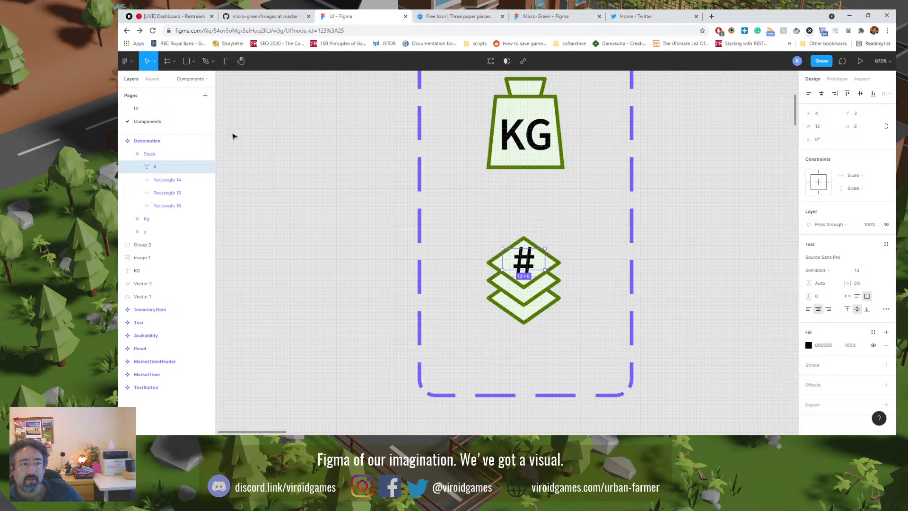
click(125, 60)
mouse_move(167, 209)
mouse_move(178, 191)
click(222, 192)
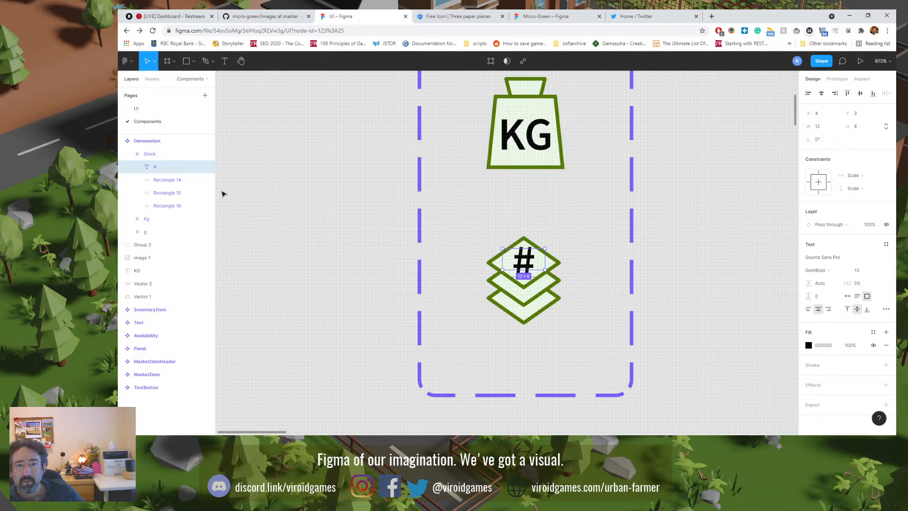
drag(487, 189, 688, 224)
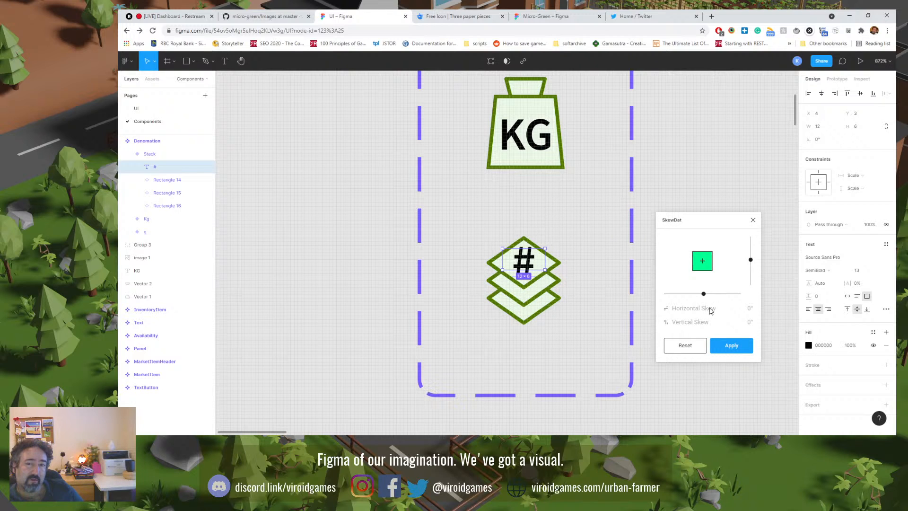
Step: Skew the # text 45° horizontally and -45° vertically with SkewDat, and apply the skew
drag(703, 294, 723, 301)
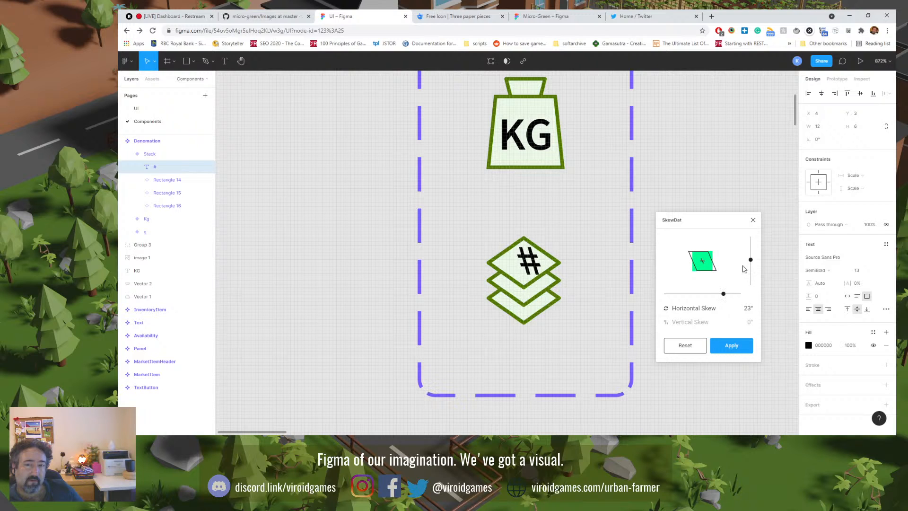
drag(751, 260, 748, 280)
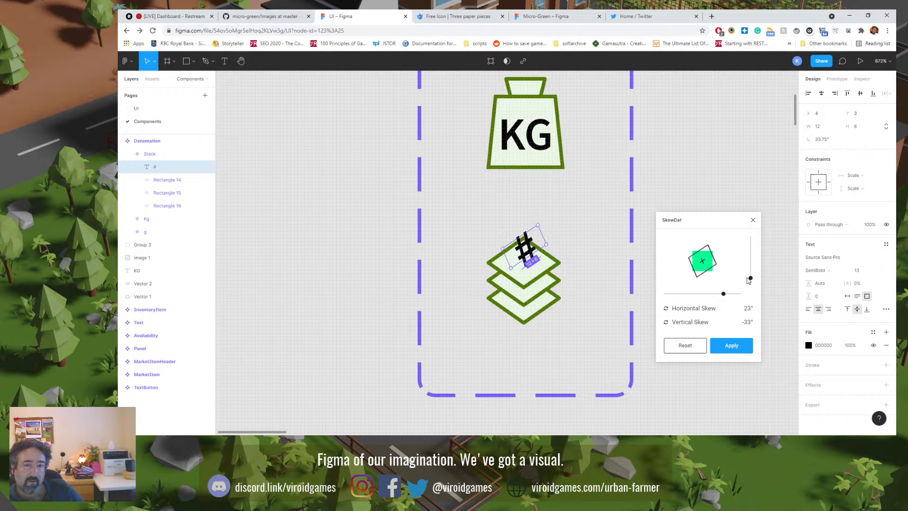
drag(724, 295, 749, 321)
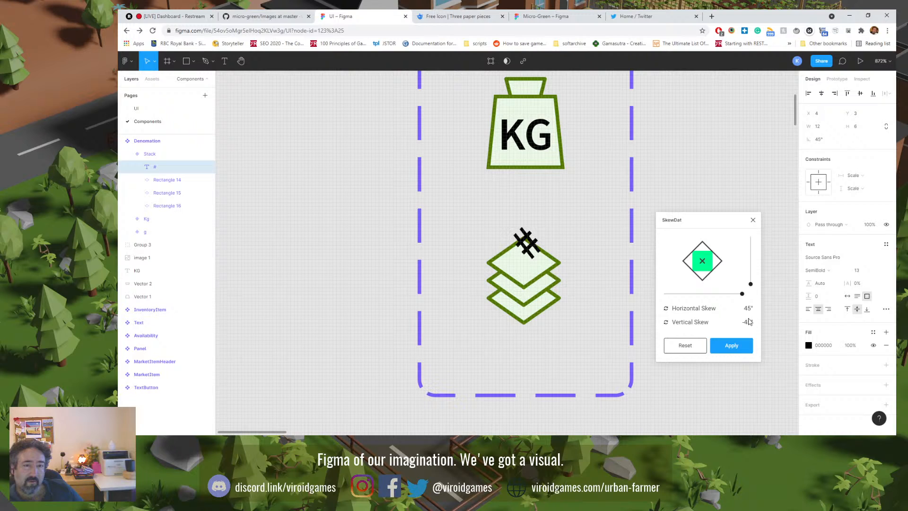
click(731, 345)
Step: Move the skewed # down onto the top sheet of the stack icon and nudge it into place
drag(530, 251, 528, 263)
key(Up)
key(Right)
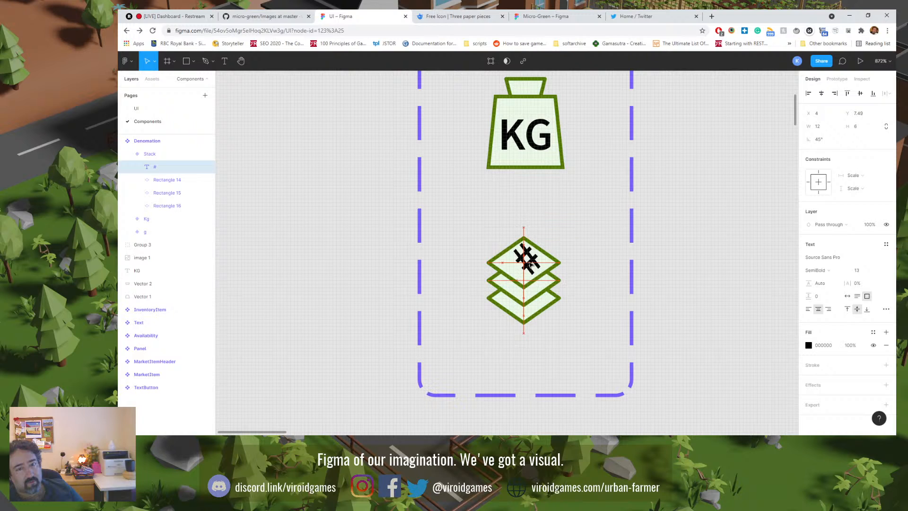
Step: Reposition the # on the stack icon's top sheet and set its text to Bold at size 11
key(Left)
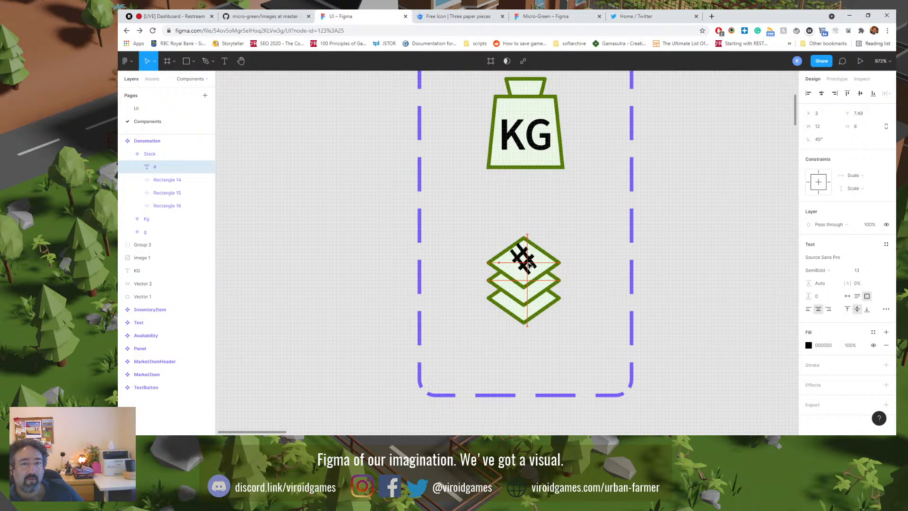
drag(531, 263, 535, 267)
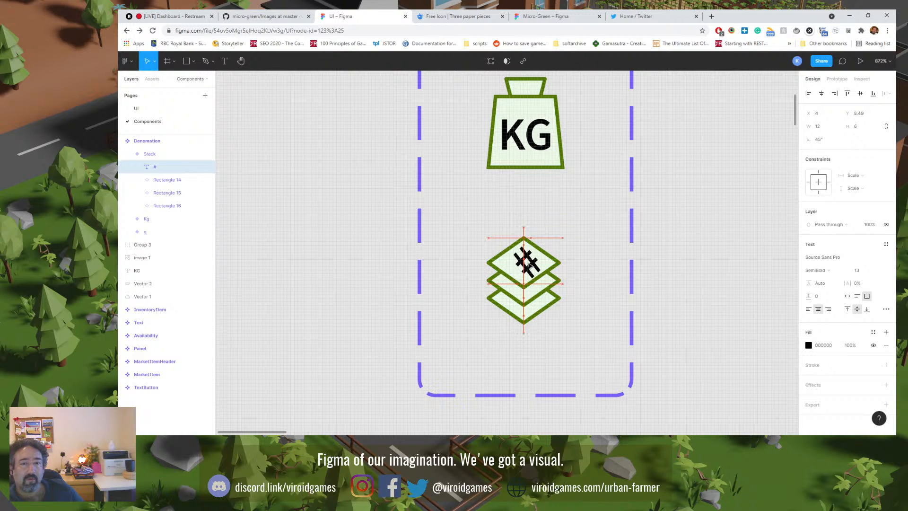
click(839, 274)
click(841, 279)
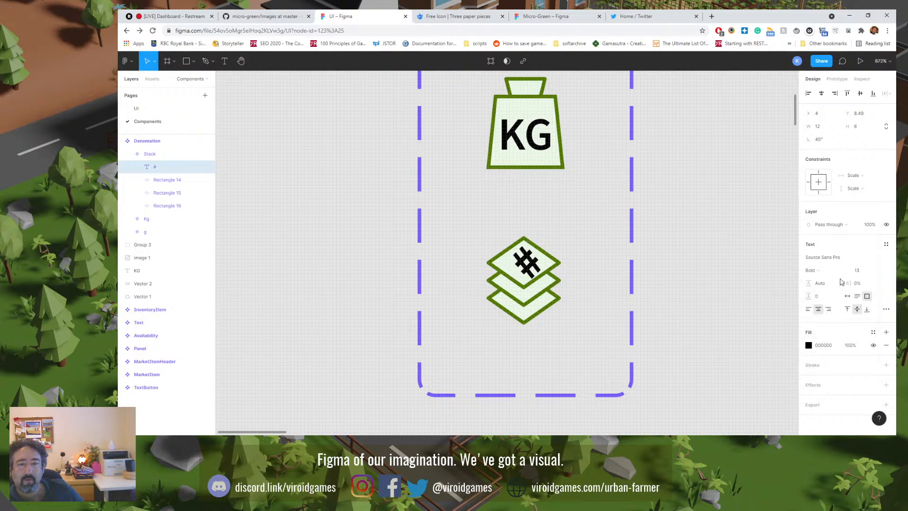
click(861, 271)
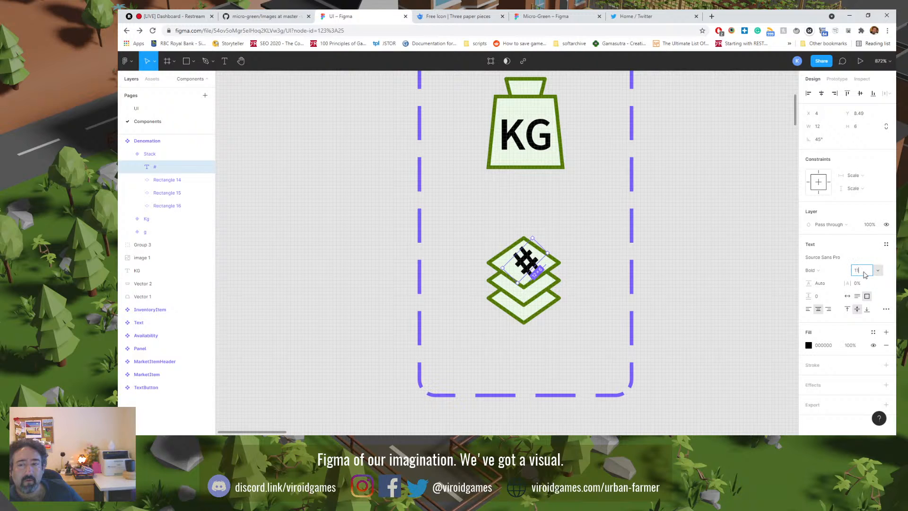
key(Tab)
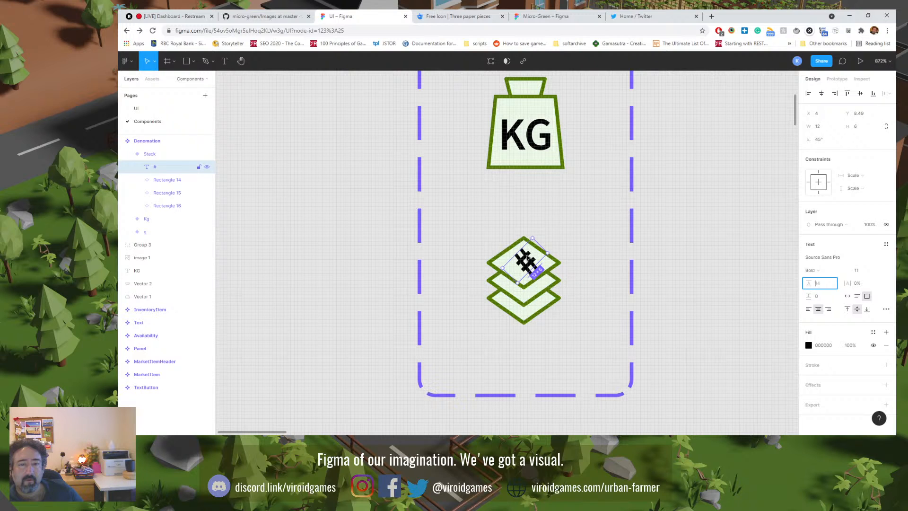
Step: Skew the resized # 45° horizontally and -44° vertically with SkewDat, and apply the skew
right_click(527, 257)
mouse_move(597, 355)
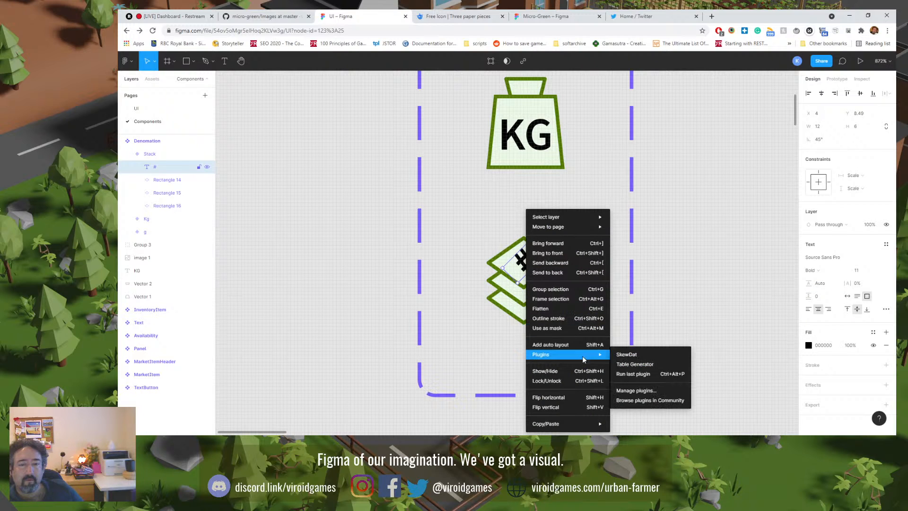
click(631, 353)
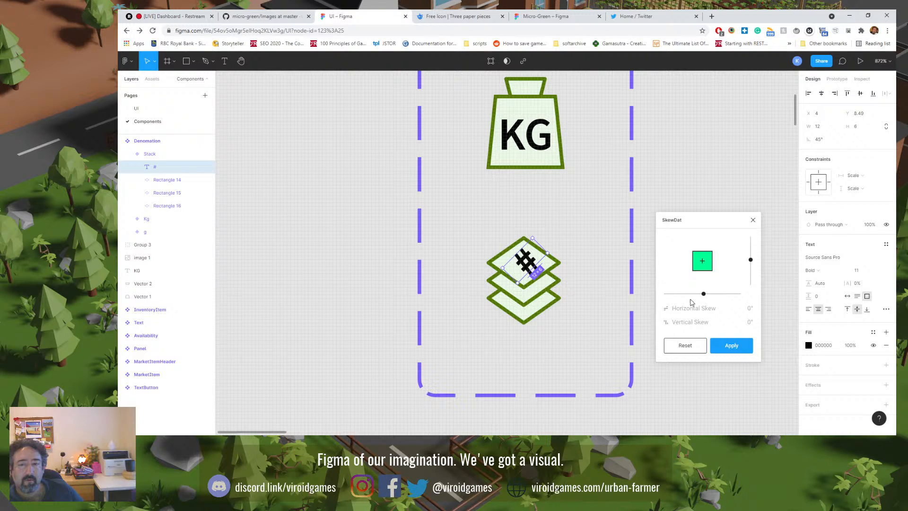
drag(703, 295, 730, 300)
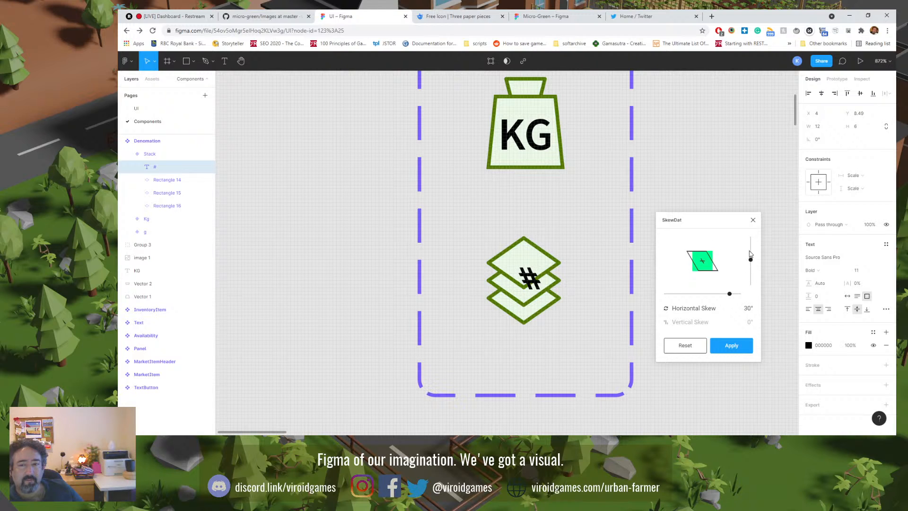
drag(750, 263, 748, 296)
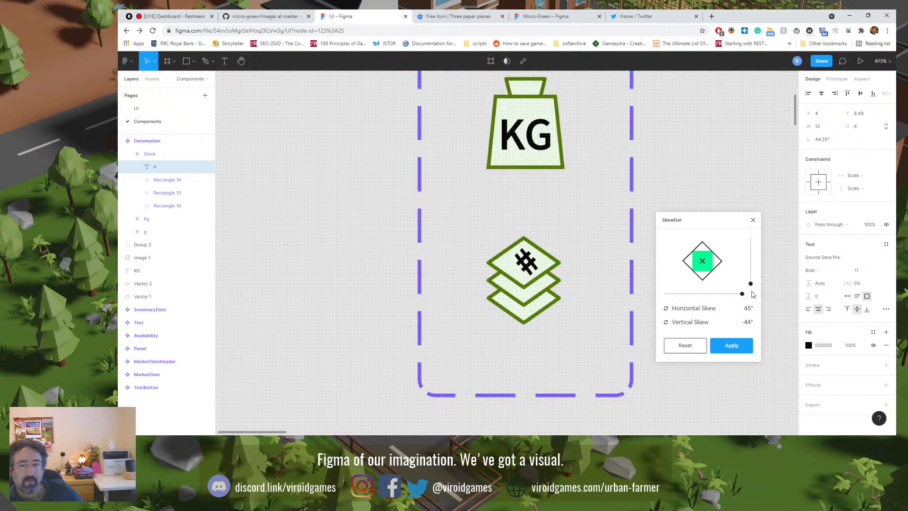
click(729, 339)
click(514, 211)
Step: Move the reskewed # to the middle of the stack icon's top sheet and deselect it
double_click(520, 258)
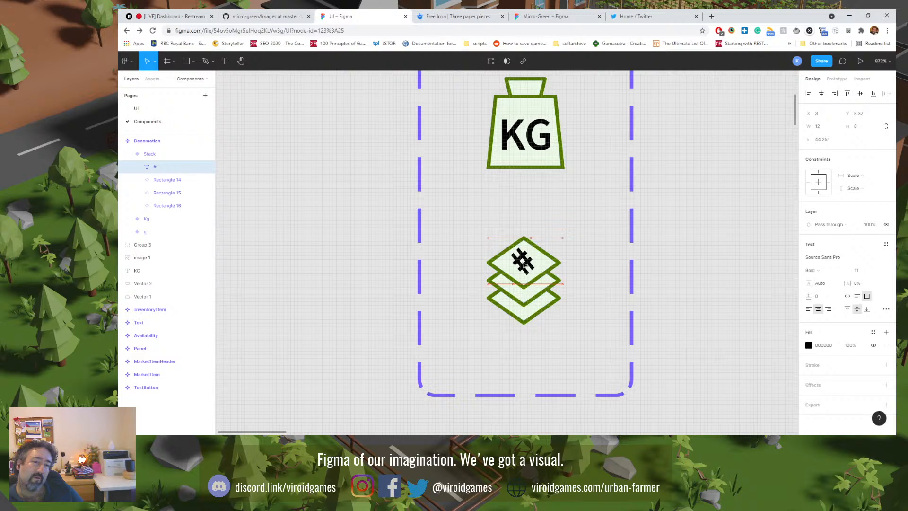
drag(524, 263, 526, 266)
click(562, 222)
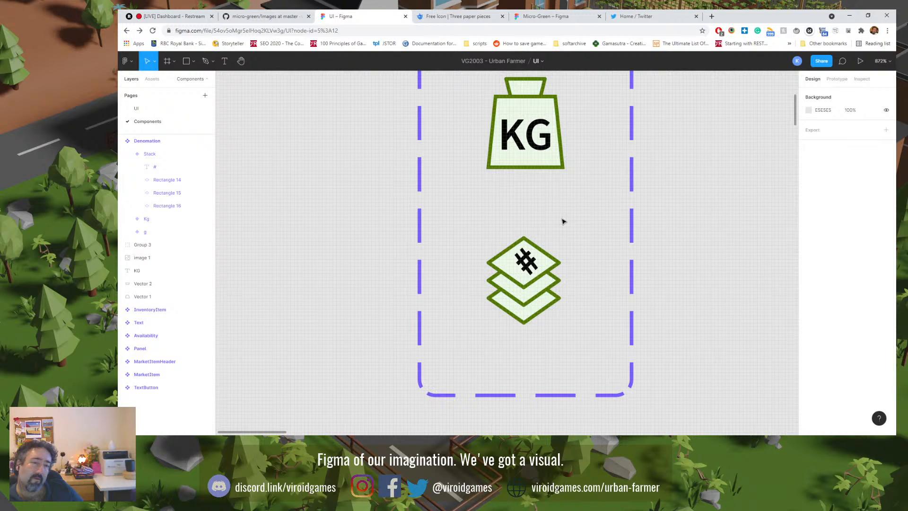
Step: Set the font size of the # in the Stack variant to 12 while viewing the icons at 100%
key(shift+0)
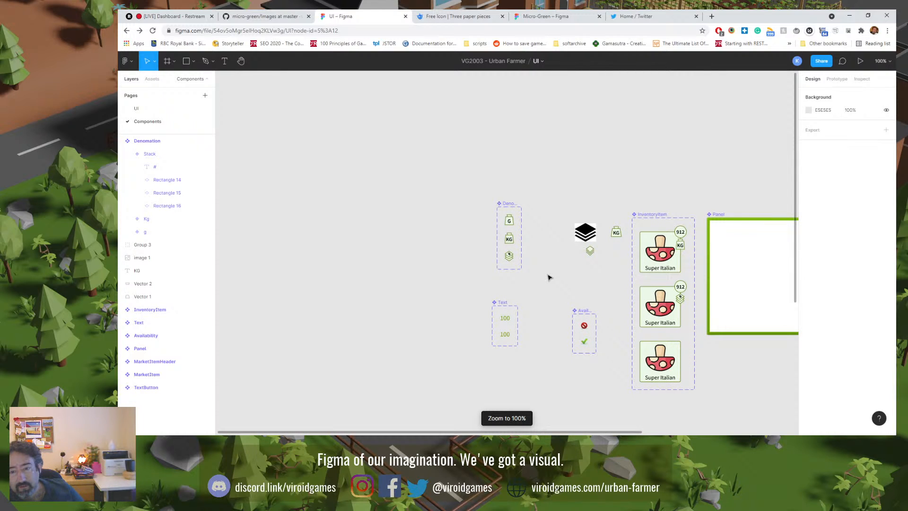
double_click(512, 256)
click(859, 270)
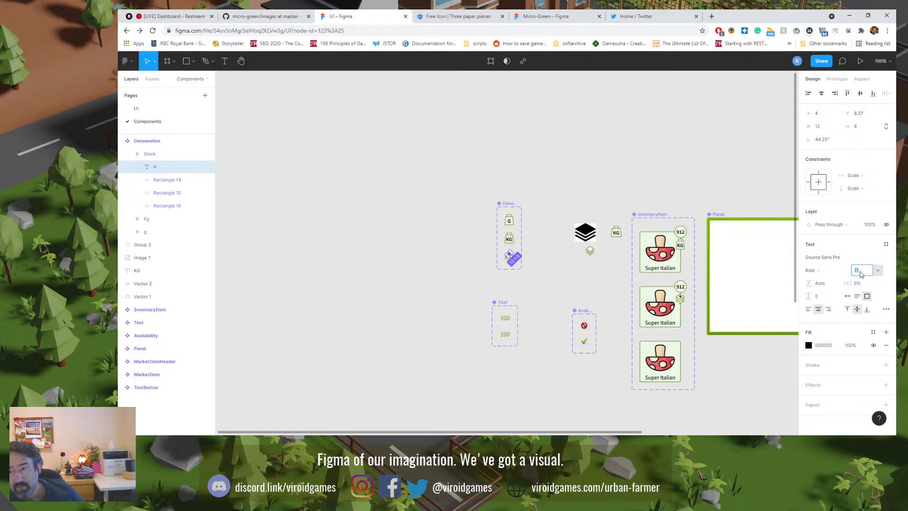
text(12)
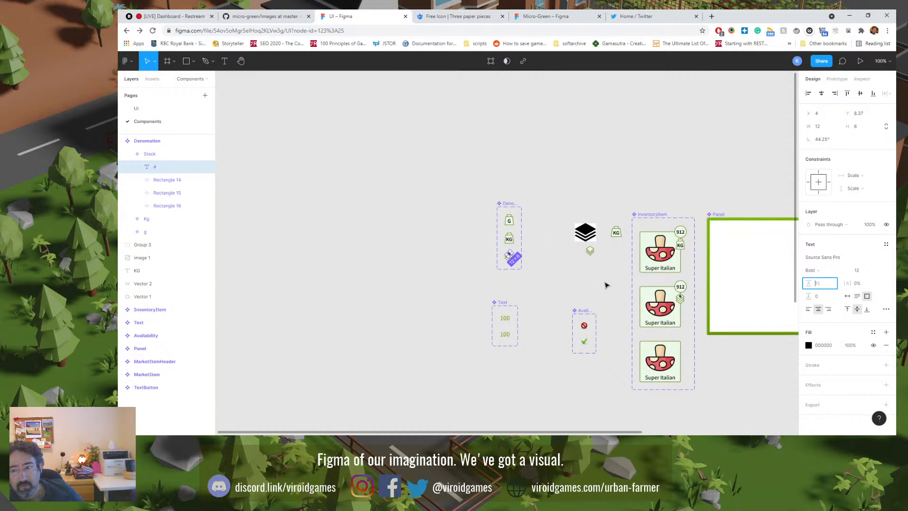
click(589, 284)
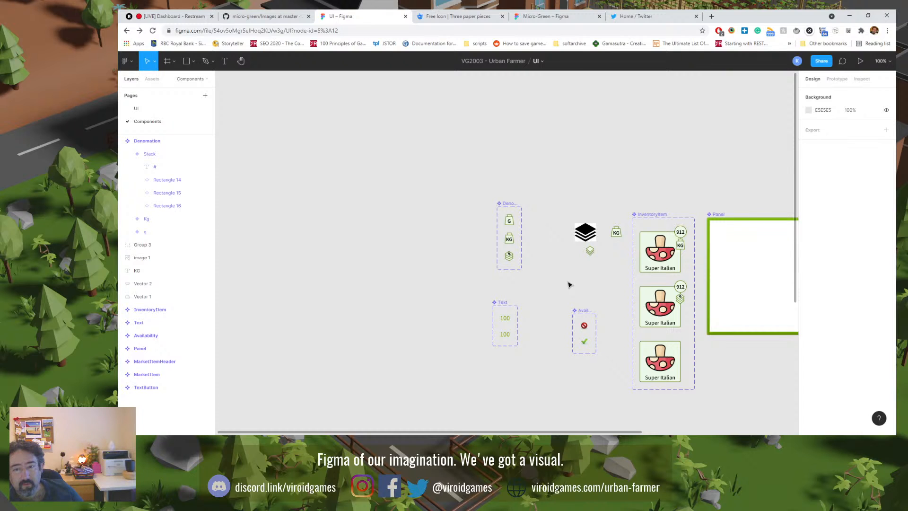
Step: Delete the # text from the Stack variant of the Denomation component
double_click(509, 256)
key(Delete)
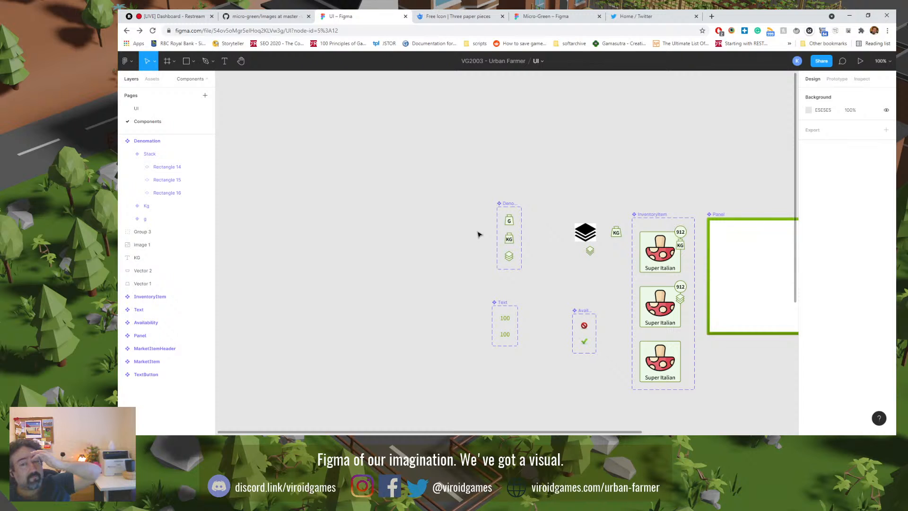
click(664, 353)
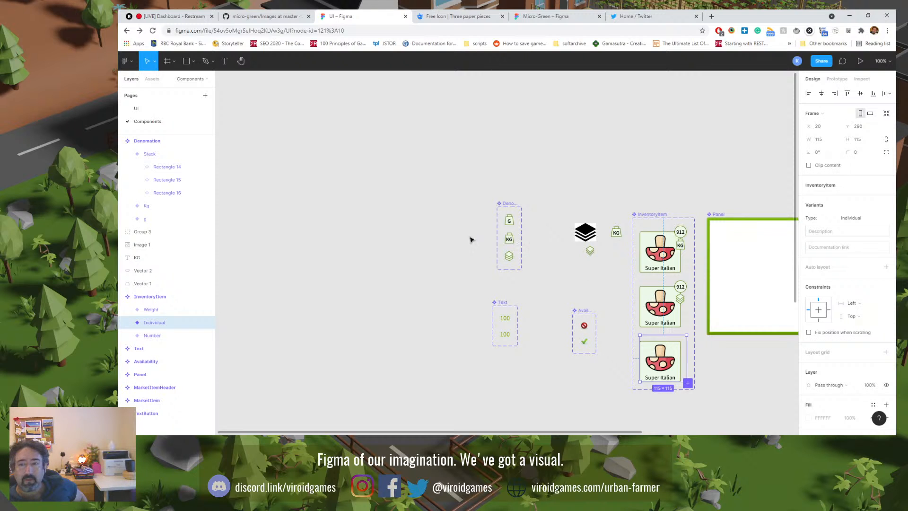
click(149, 300)
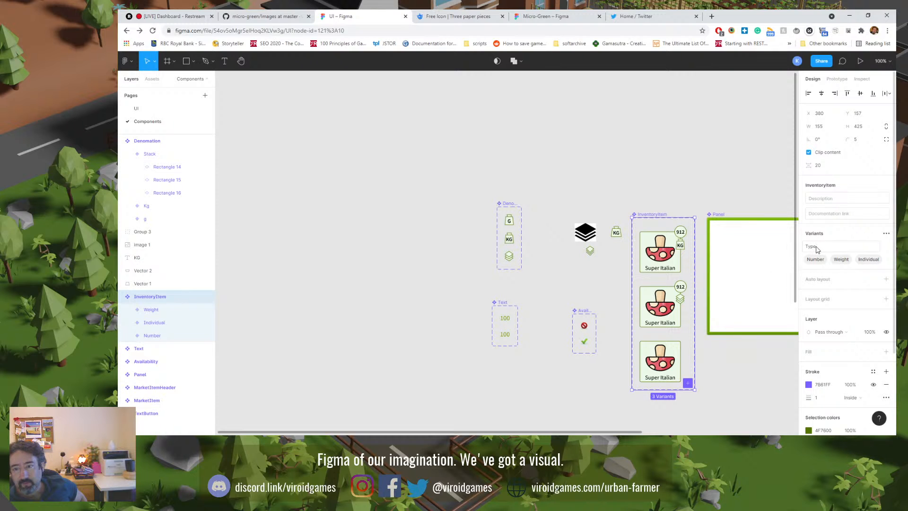
drag(573, 269, 453, 193)
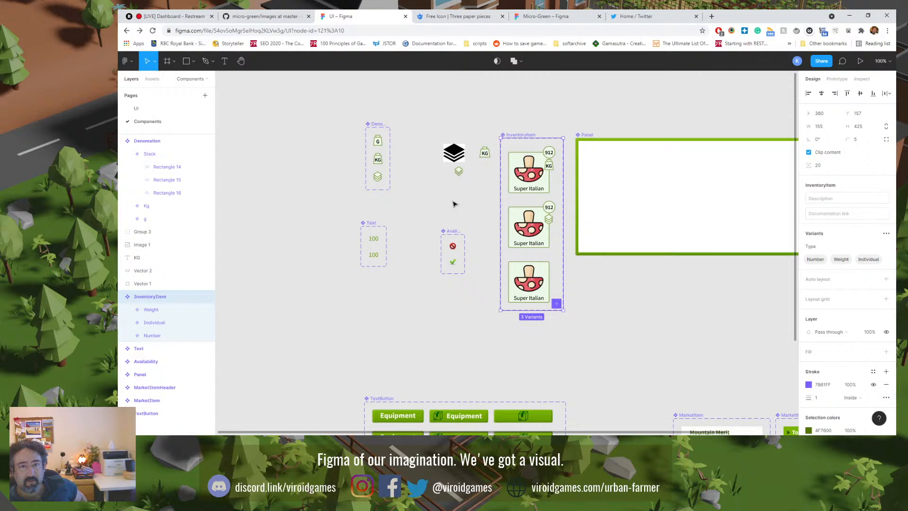
click(320, 162)
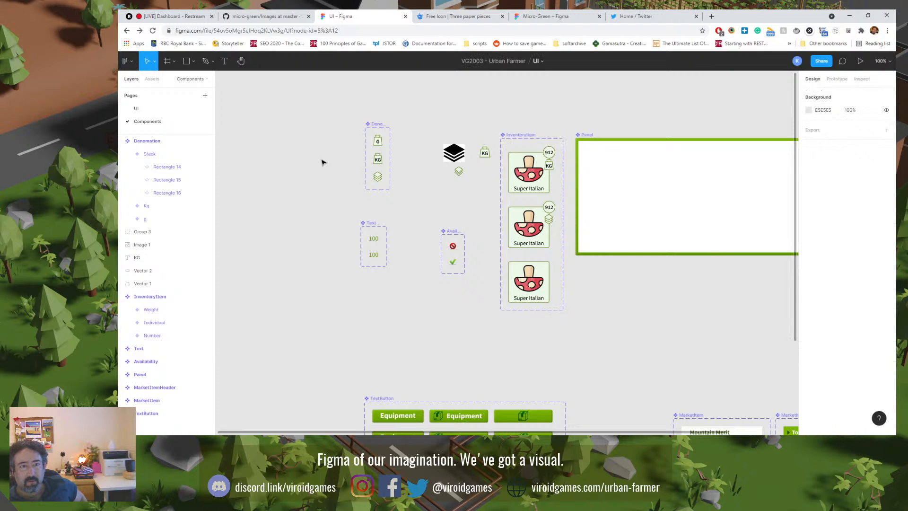
Step: Place an InventoryItem component instance inside the large white panel on the UI page
click(137, 109)
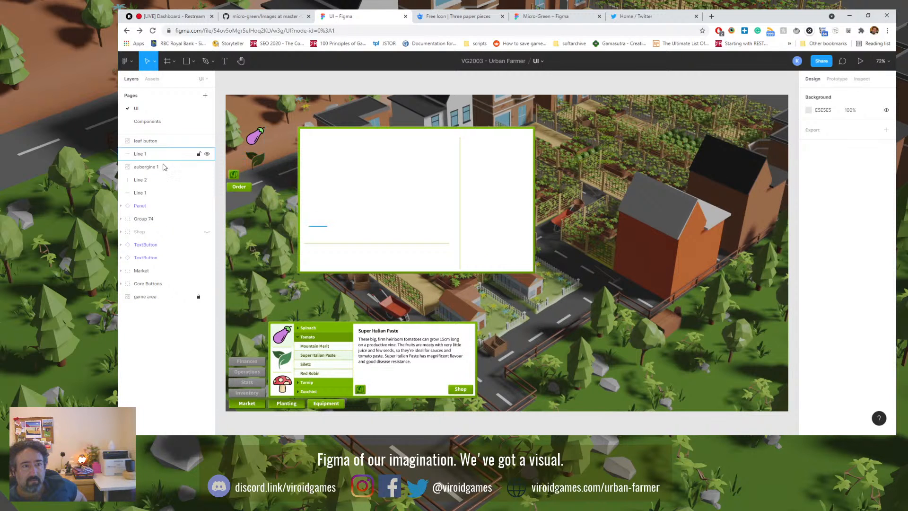
click(152, 79)
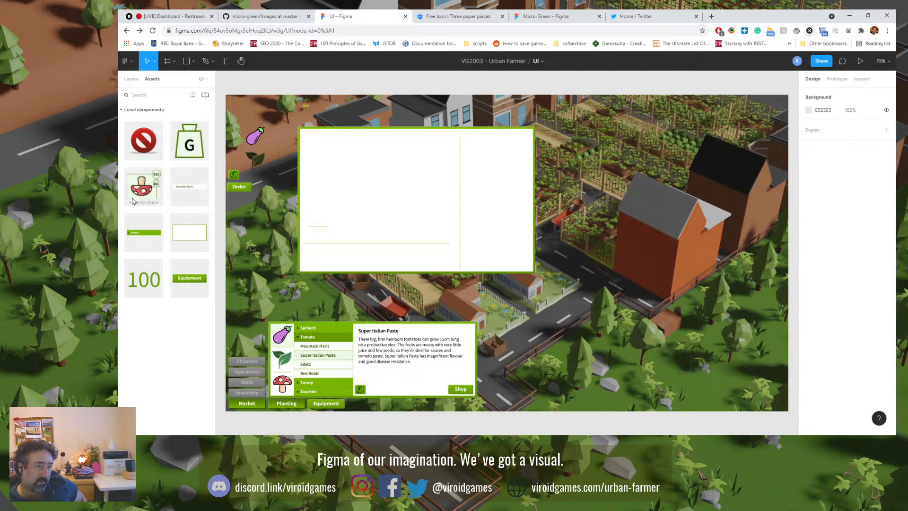
drag(160, 194, 396, 187)
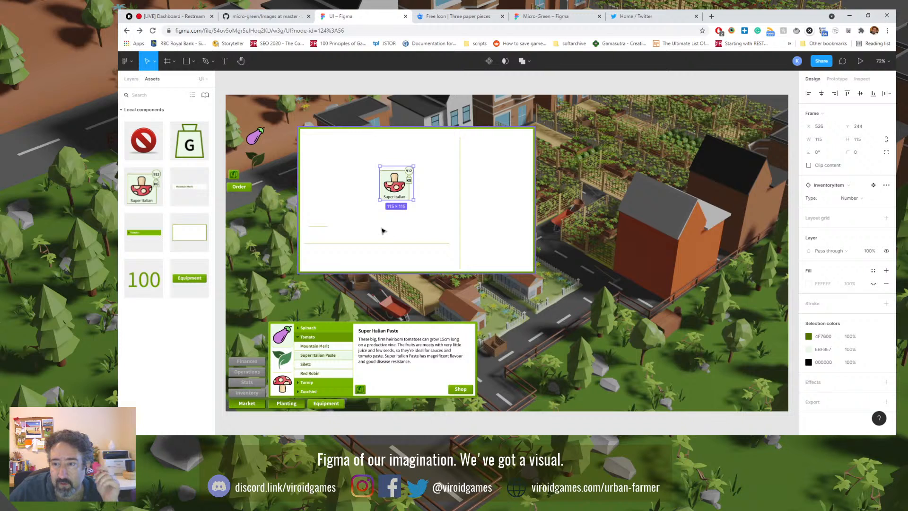
Step: Switch the placed InventoryItem's Type to Weight and back to Number to compare the variants
click(863, 198)
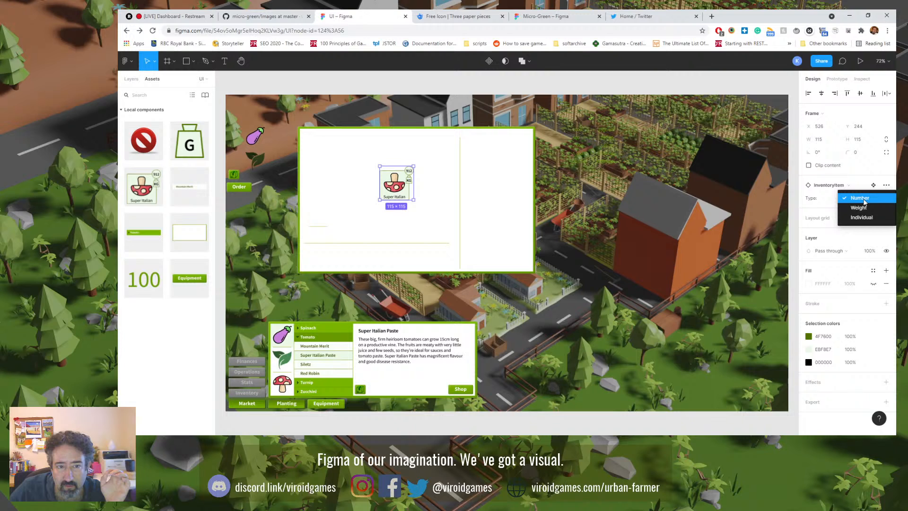
click(865, 208)
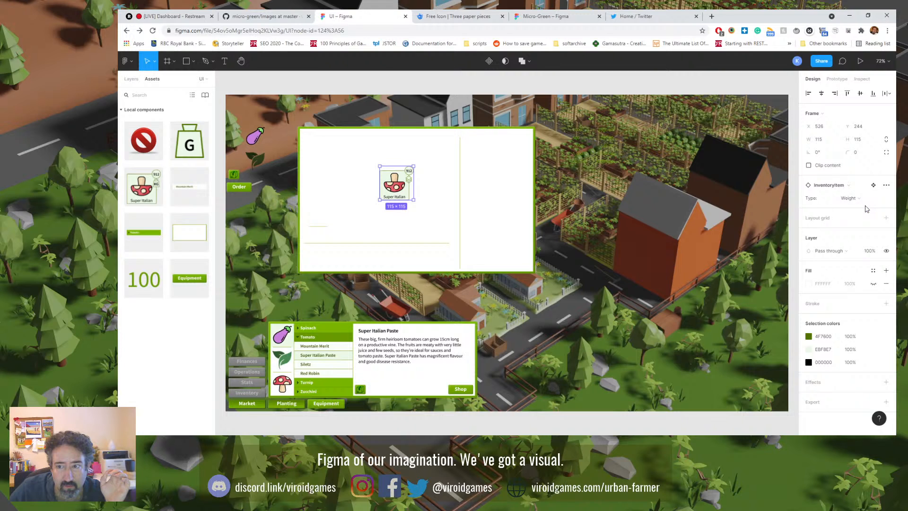
click(851, 198)
click(851, 188)
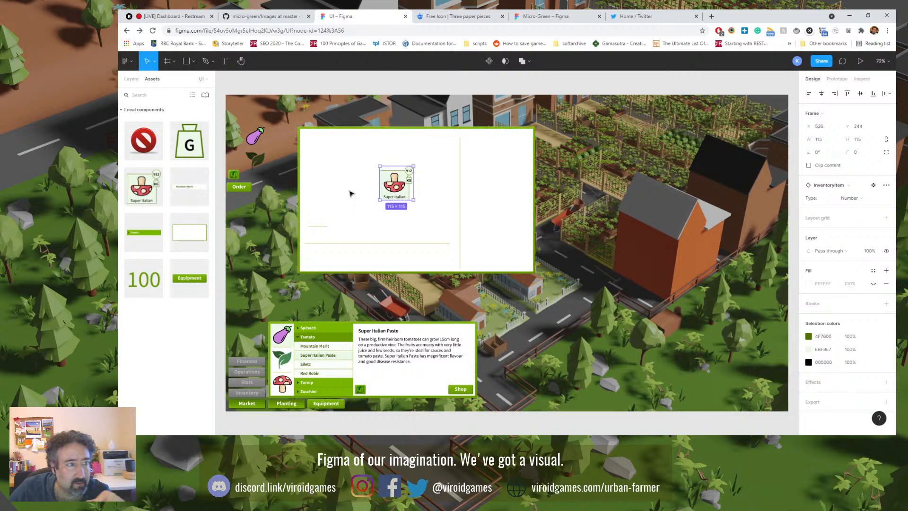
Step: On the Components page, rename the InventoryItem variant with the KG icon from Number to the placeholder Type=Number1
click(132, 79)
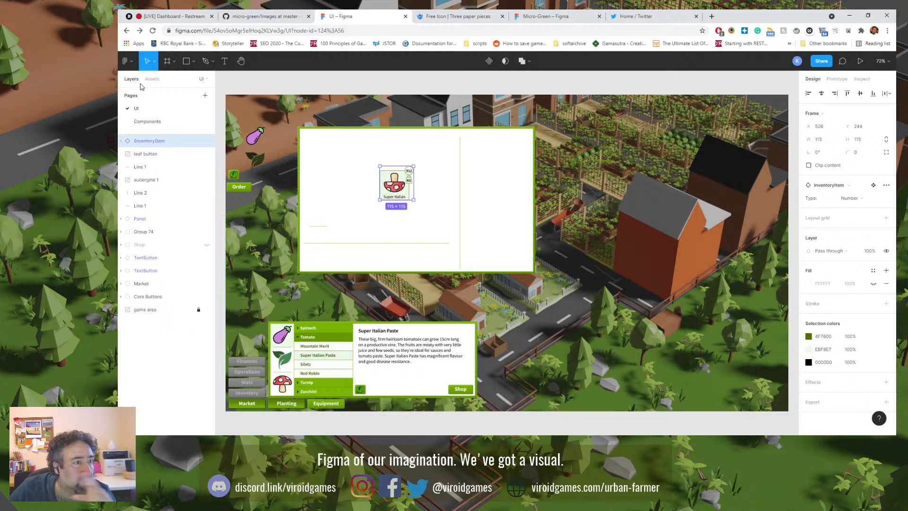
click(151, 122)
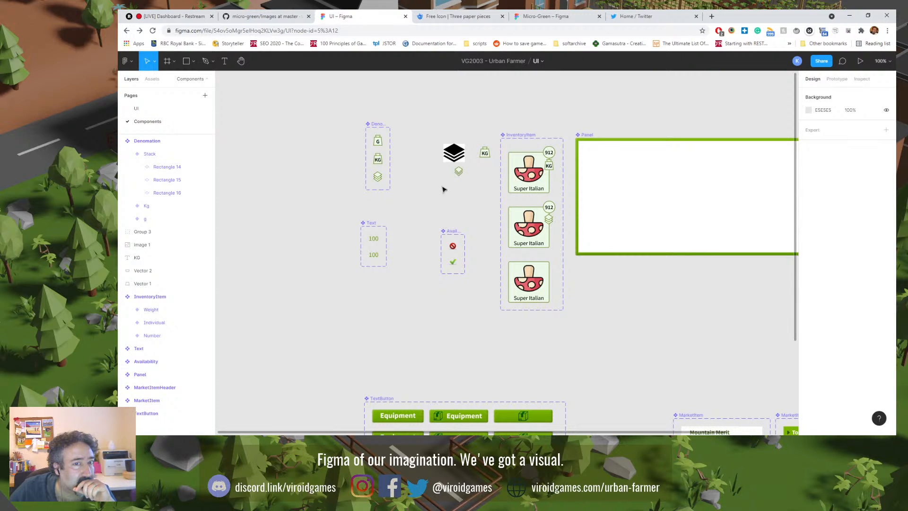
click(538, 173)
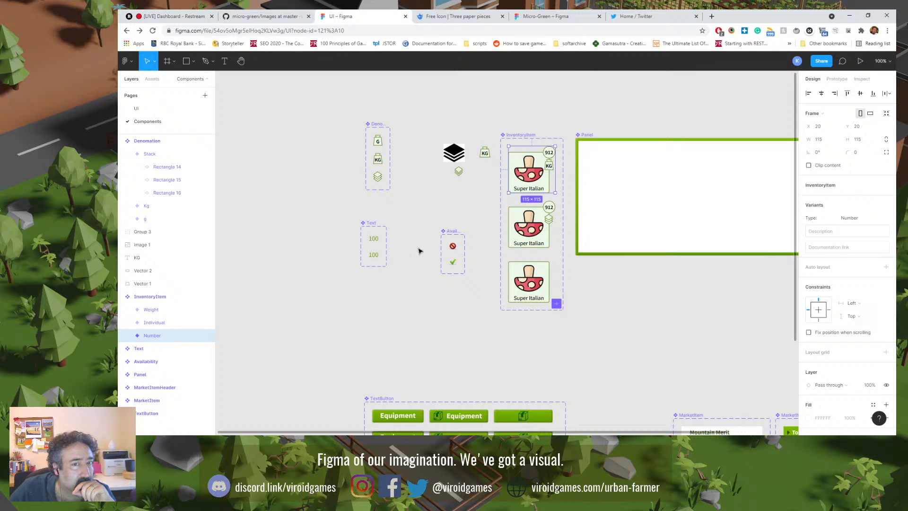
double_click(159, 336)
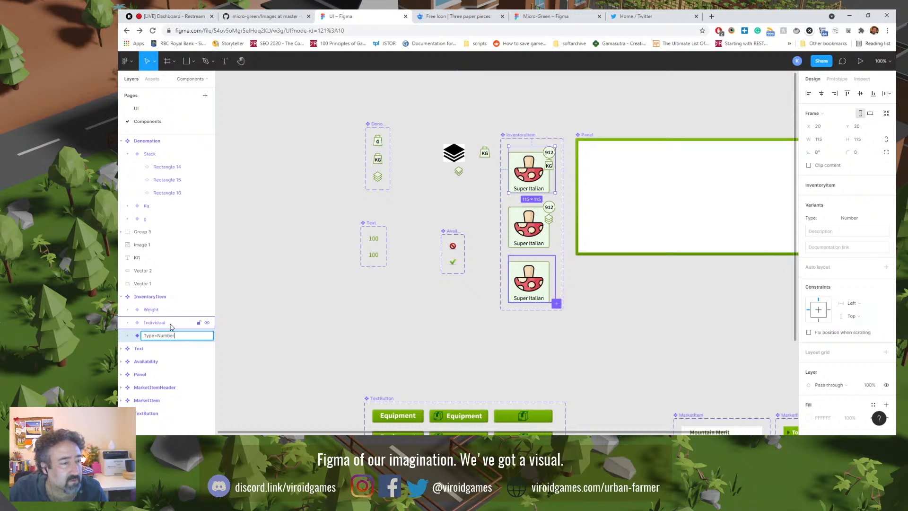
double_click(168, 336)
key(ctrl+c)
click(183, 337)
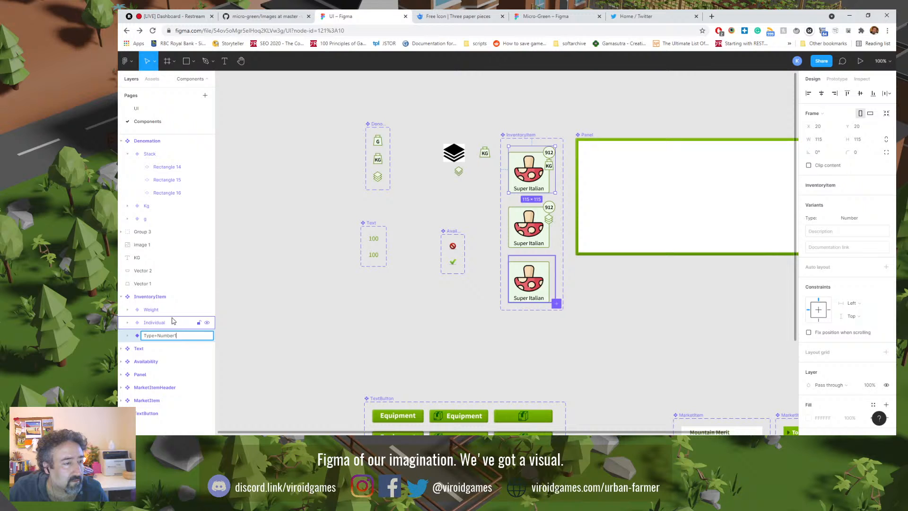
Step: Rename the InventoryItem variant with the stack icon from Weight to Type=Number
double_click(199, 310)
double_click(169, 310)
key(ctrl+v)
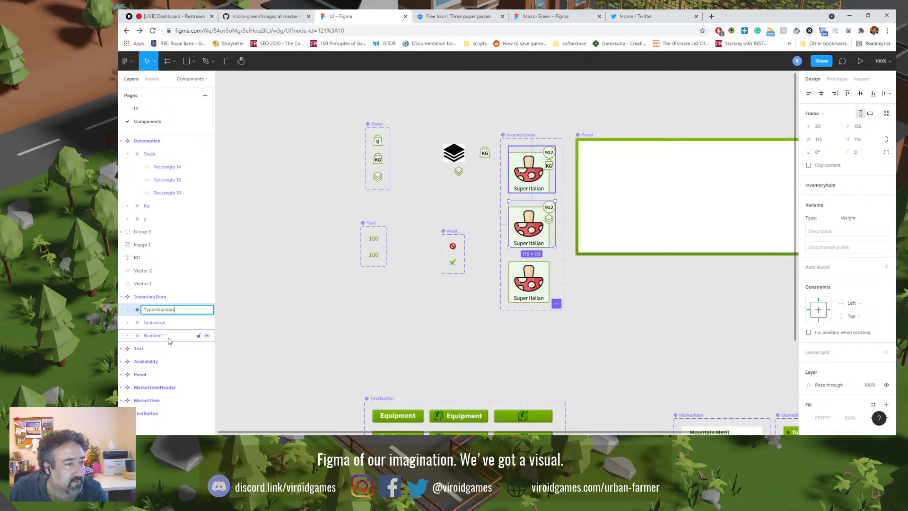
key(ctrl+z)
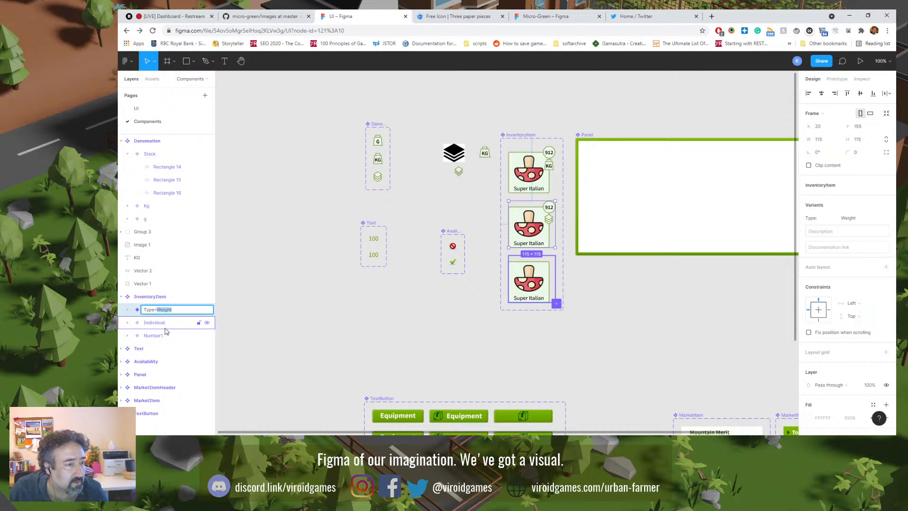
key(Right)
key(shift+End)
key(ctrl+v)
Step: Rename the InventoryItem variant with the KG icon from the placeholder Number1 to Type=Weight
double_click(153, 336)
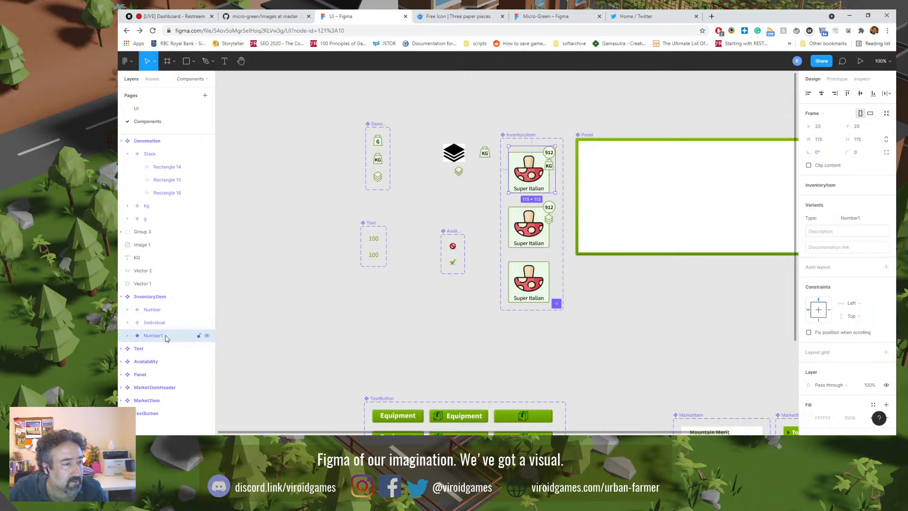
text(Type=Weight)
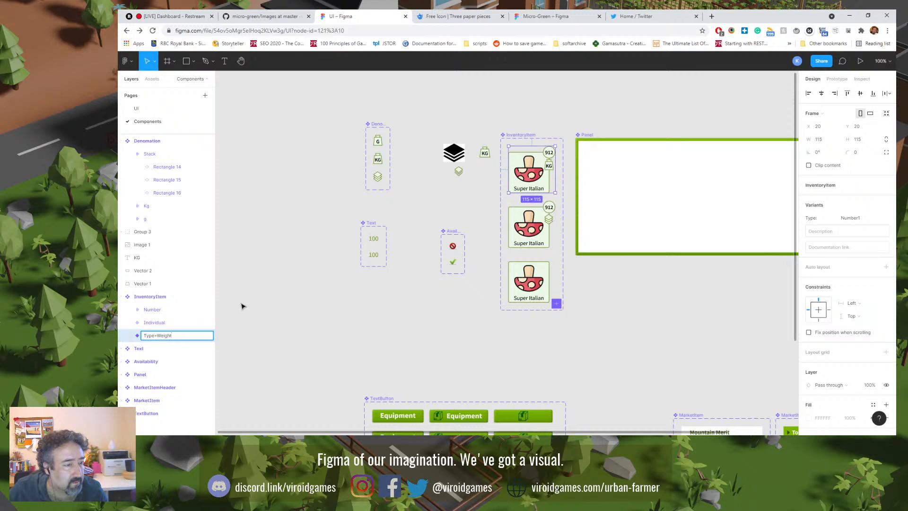
key(Return)
Step: On the UI page, switch the placed InventoryItem's Type to Number and to Individual to compare the variants
click(136, 108)
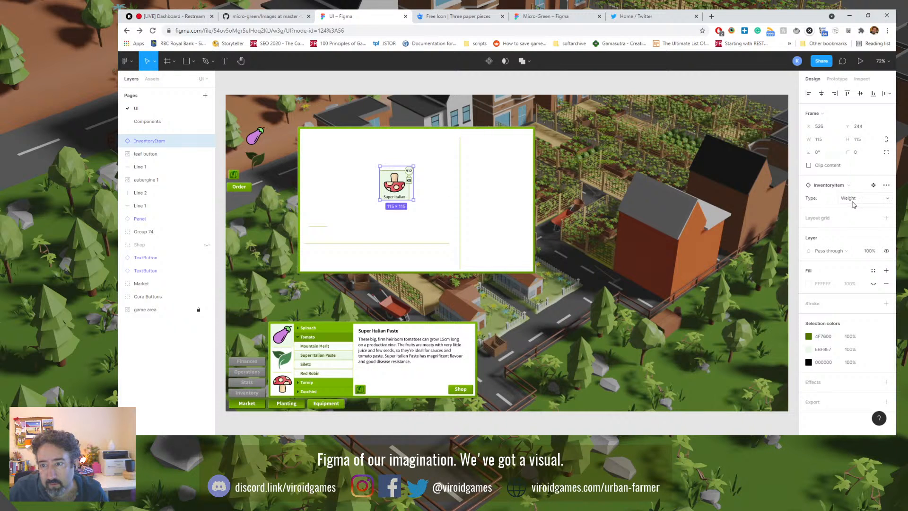
click(854, 200)
click(858, 209)
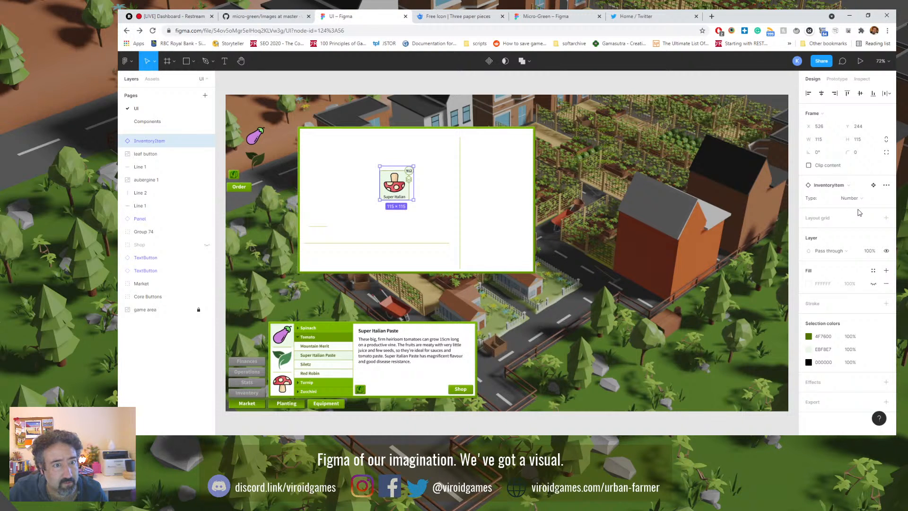
click(855, 198)
click(856, 208)
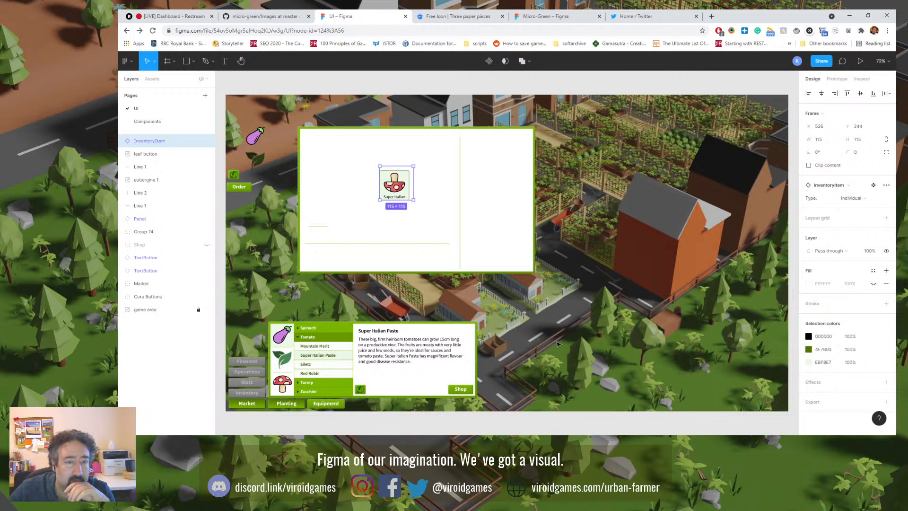
click(427, 297)
click(403, 188)
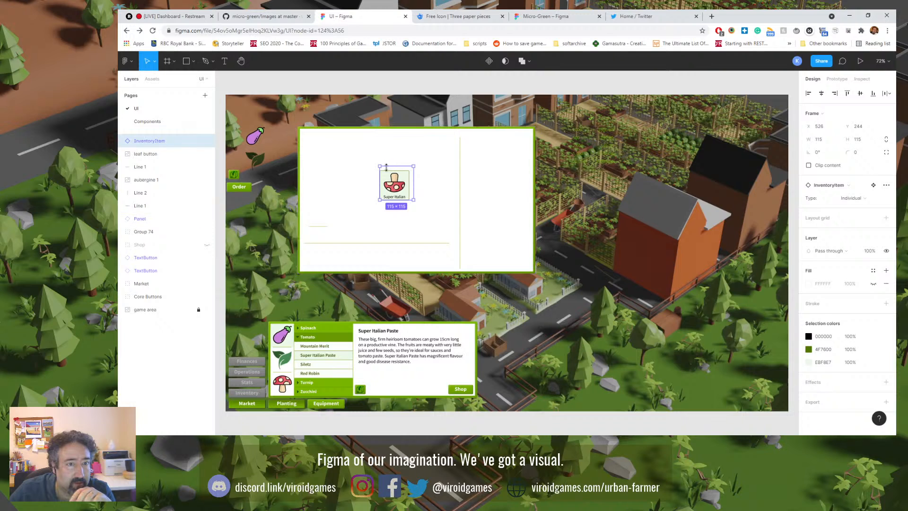
Step: On the Components page, try shrinking the Individual variant's frame to about 105 × 107, and undo the resize
click(163, 125)
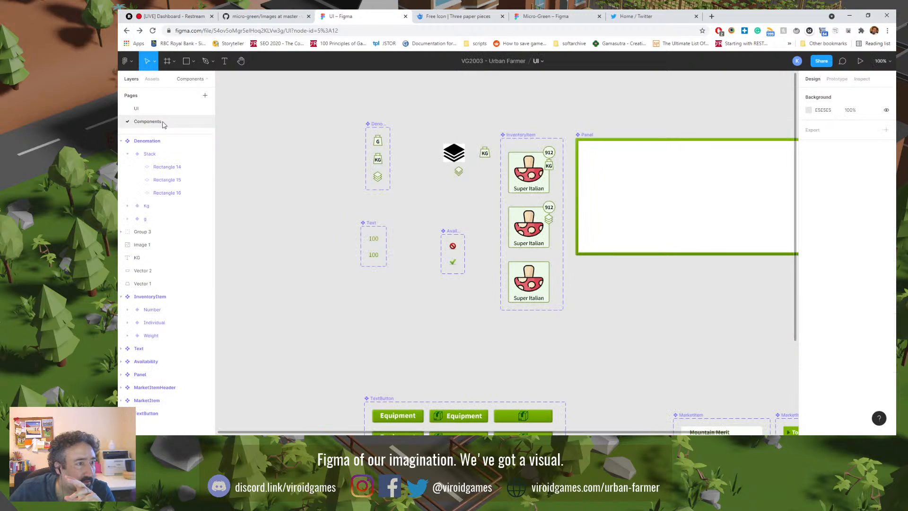
click(532, 265)
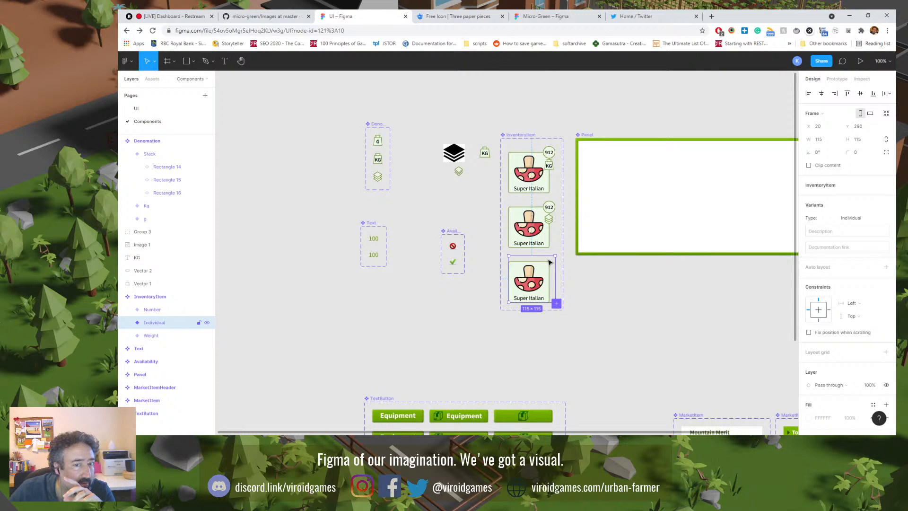
drag(555, 255, 551, 259)
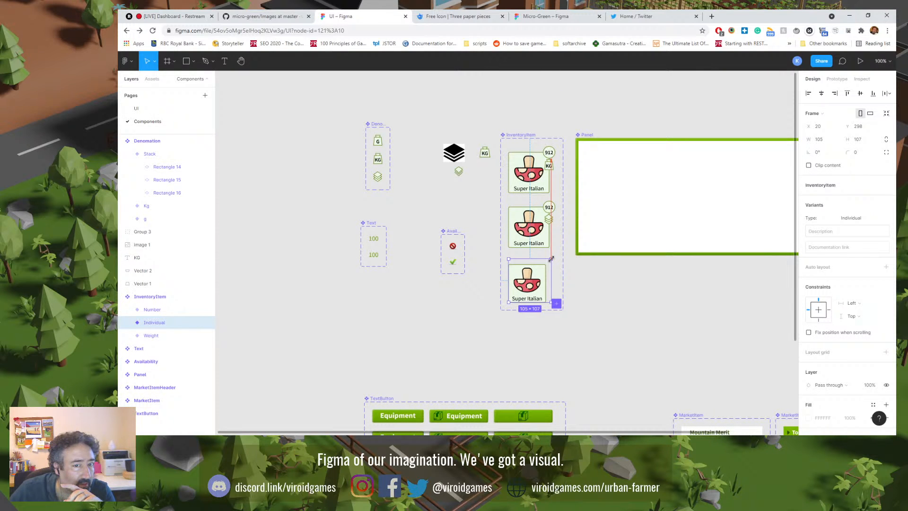
key(ctrl+z)
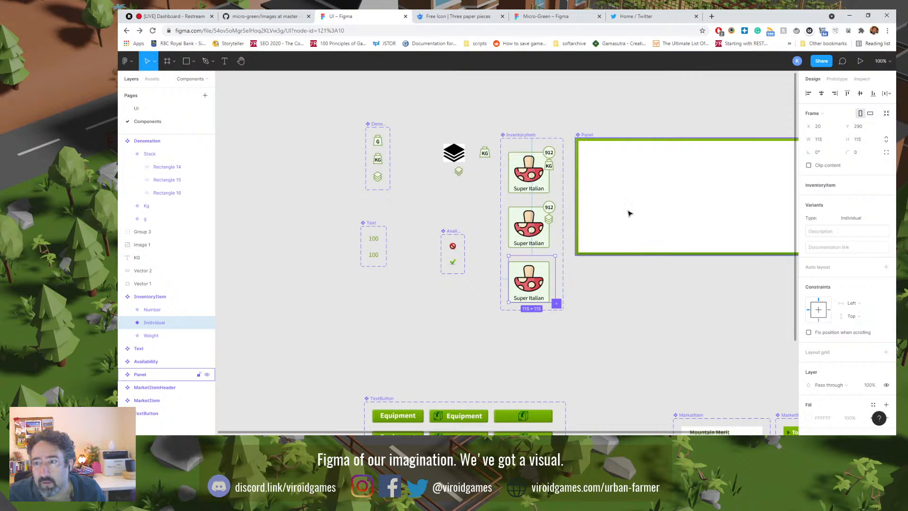
Step: Try setting the Individual variant's frame width to 100, and undo the change
double_click(544, 271)
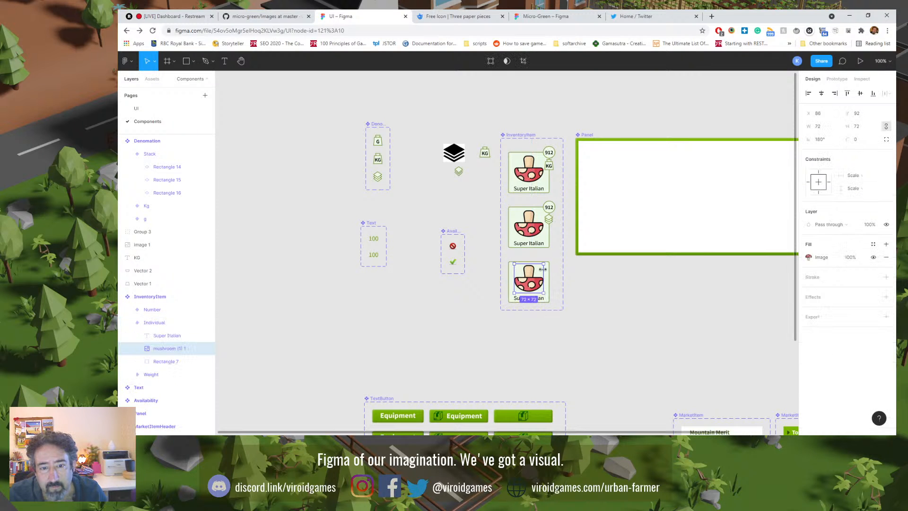
click(601, 285)
click(548, 272)
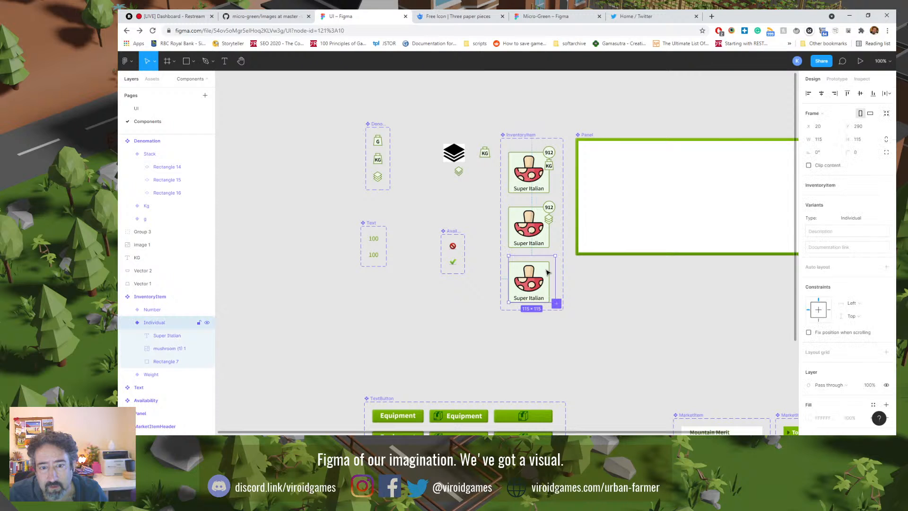
click(822, 139)
text(100)
click(861, 140)
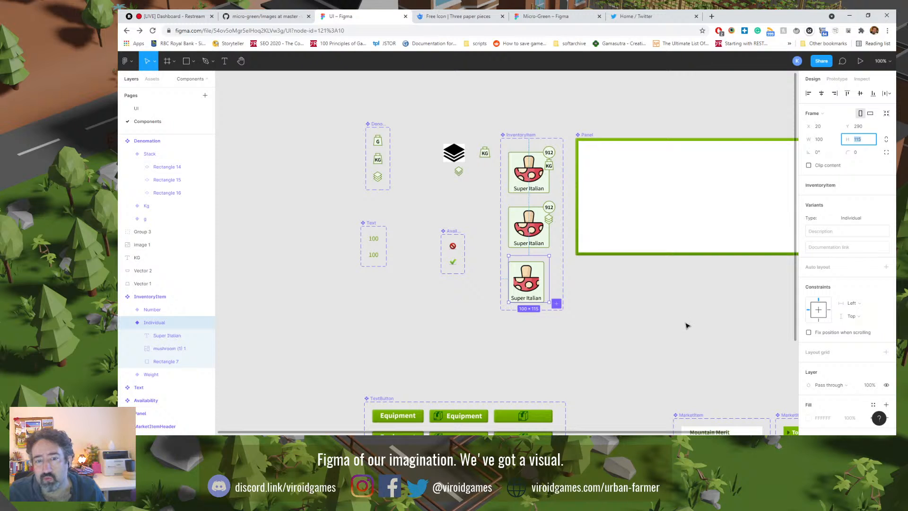
key(ctrl+z)
Step: Try resizing the Individual variant to 100 × 100 with Clip content enabled, and revert both the size and the clipping
click(823, 167)
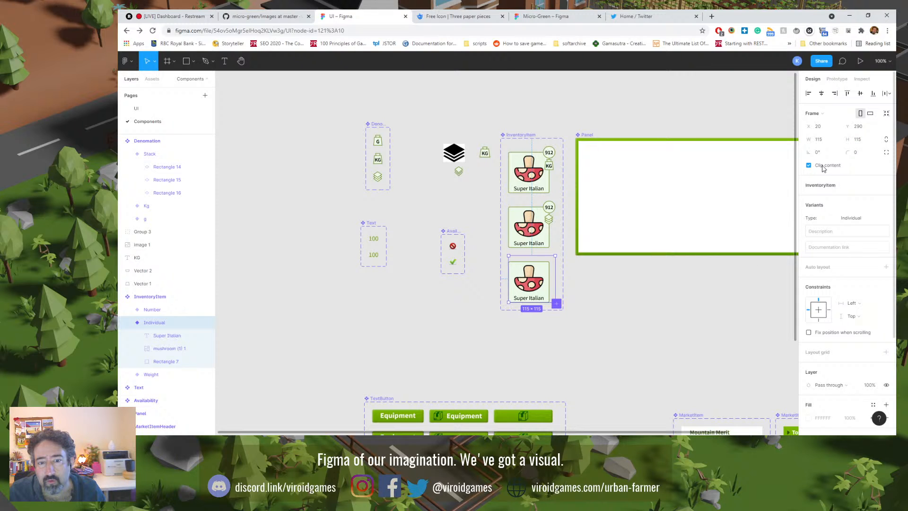
click(823, 140)
text(10)
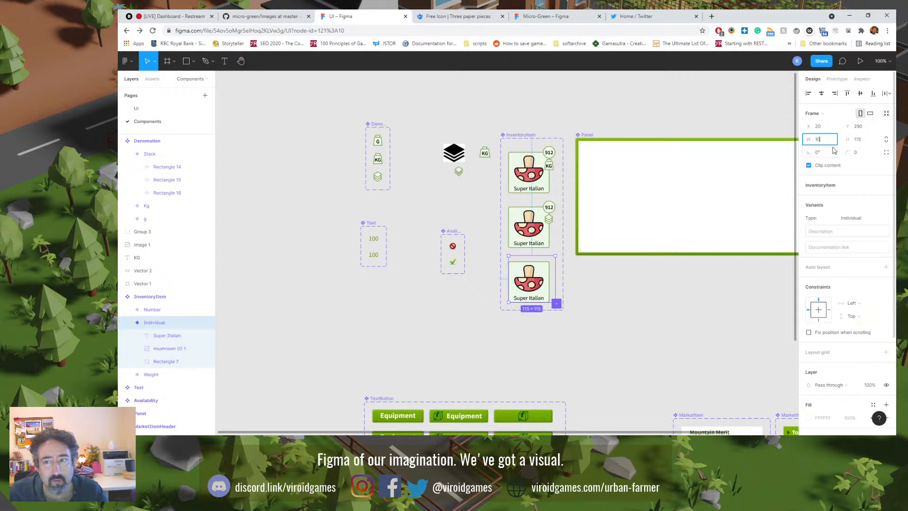
text(0)
key(Return)
click(865, 141)
text(100)
key(Return)
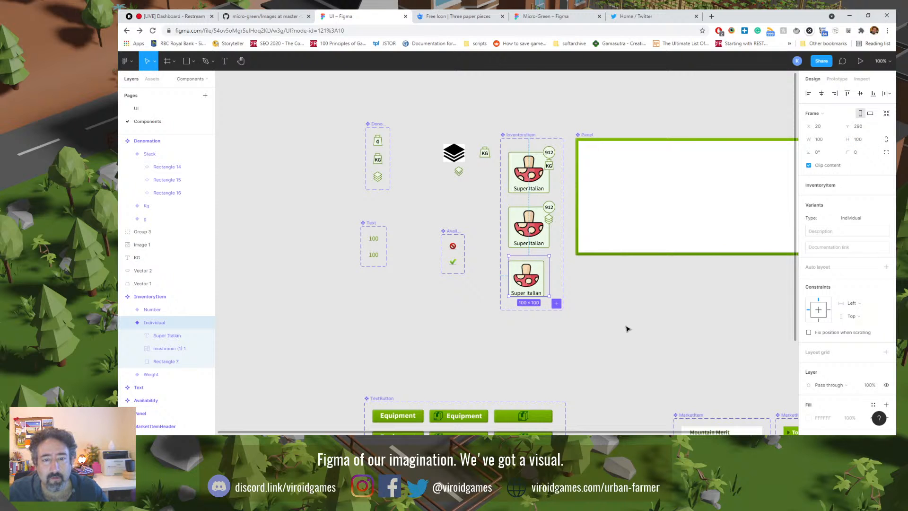
key(ctrl+z)
key(ctrl+z)
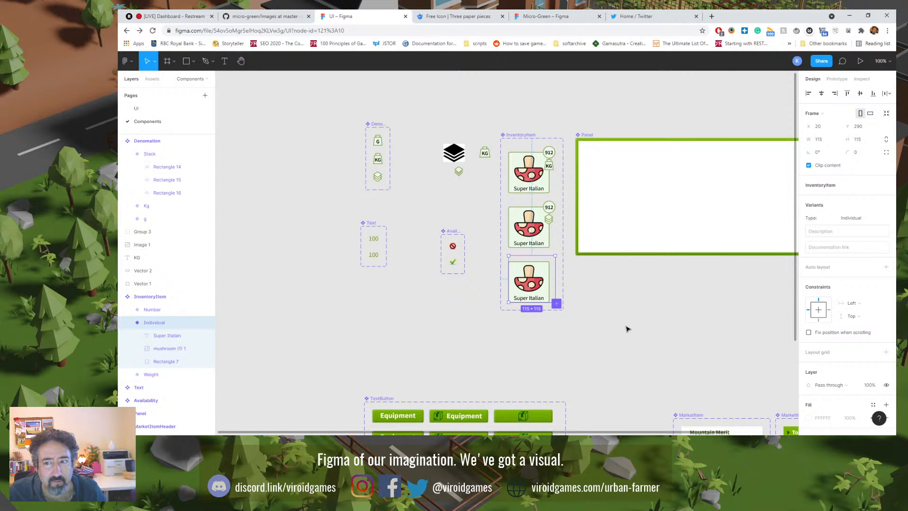
click(837, 166)
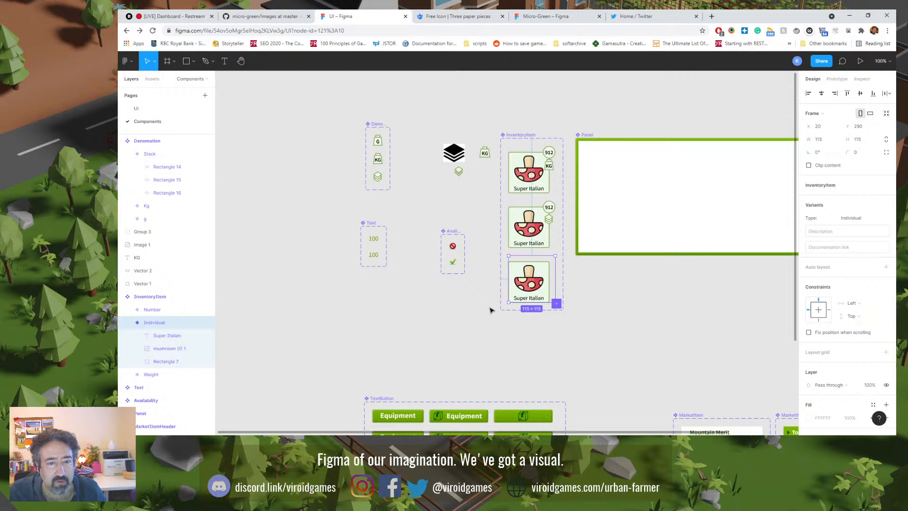
Step: Toggle the visibility of Rectangle 7 in the Individual variant and inspect the properties of the Number variant and the InventoryItem set
click(207, 363)
click(207, 362)
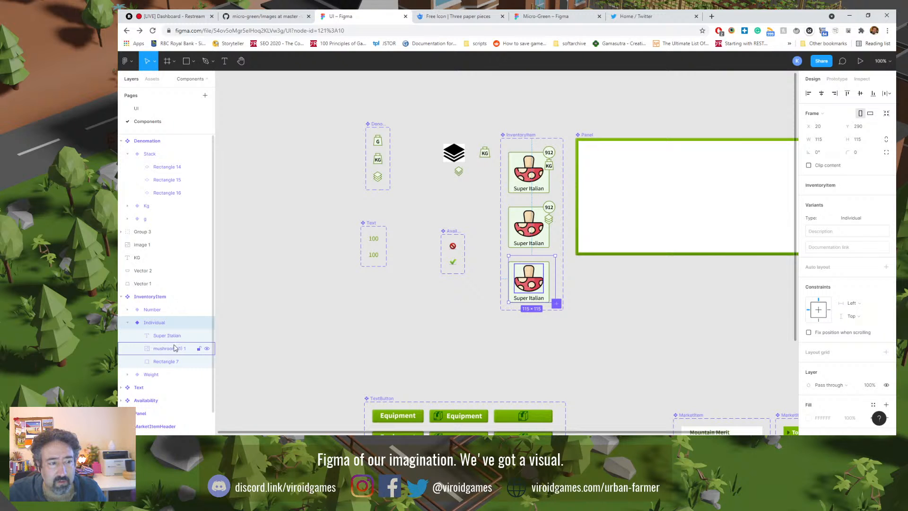
click(290, 299)
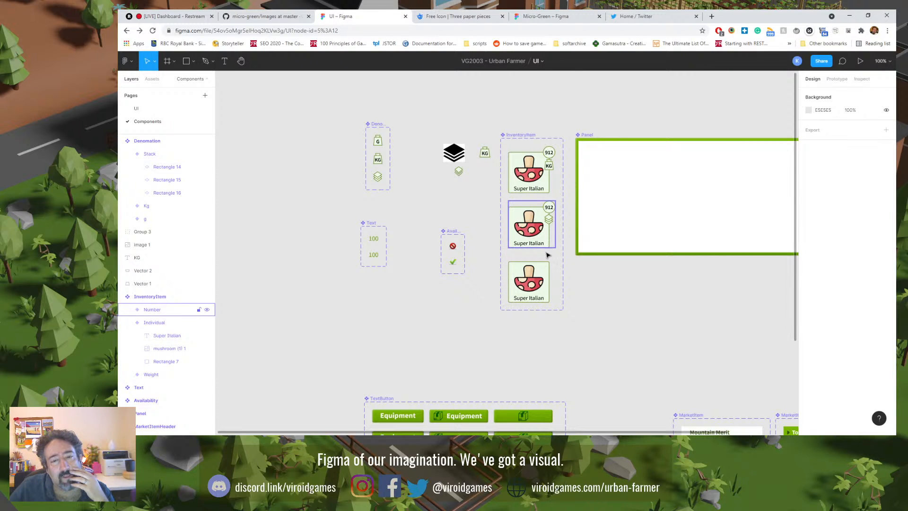
click(540, 227)
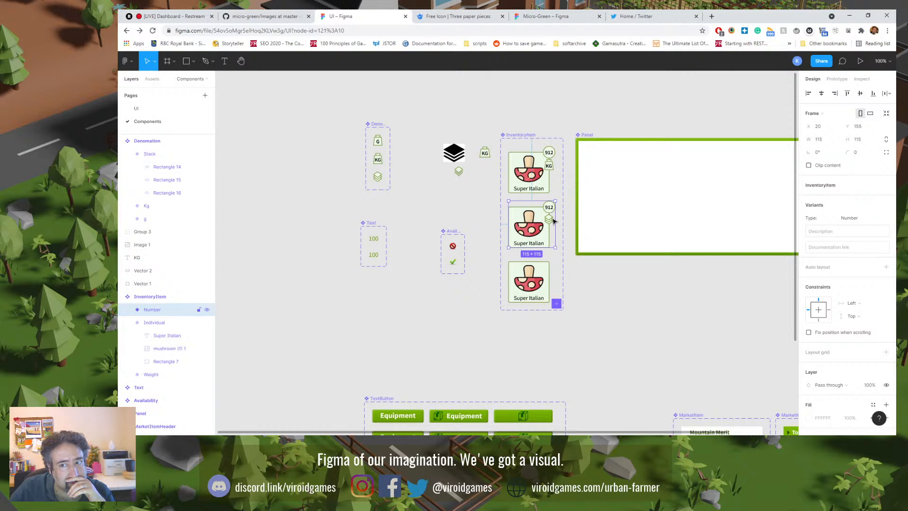
click(829, 167)
click(137, 297)
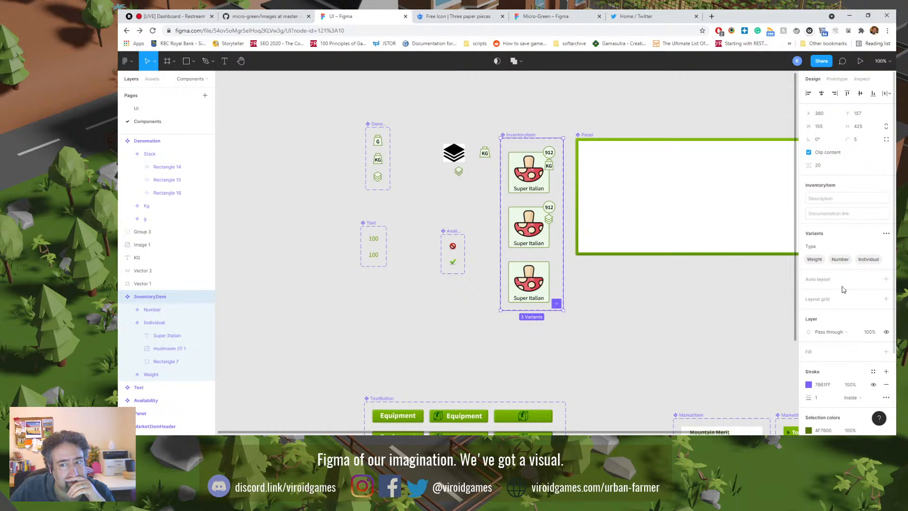
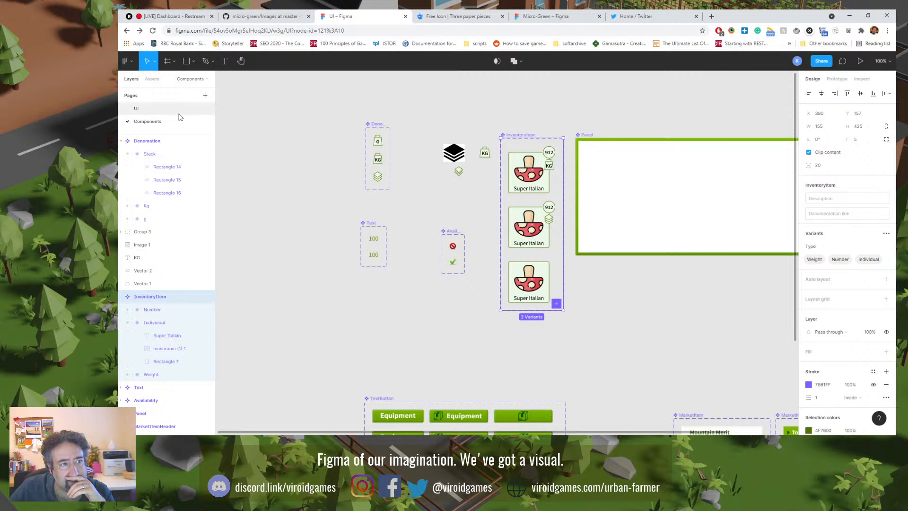
Step: On the UI page, set the placed InventoryItem's Type to Number
click(150, 109)
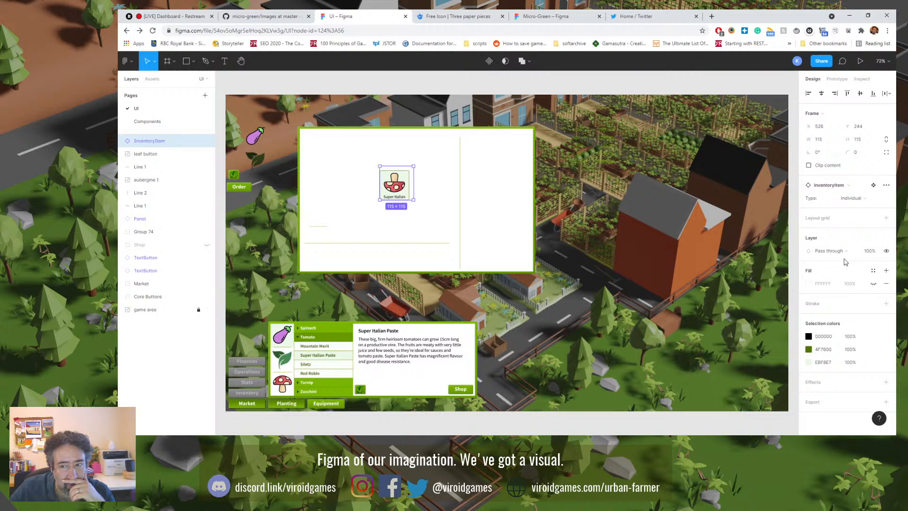
click(865, 200)
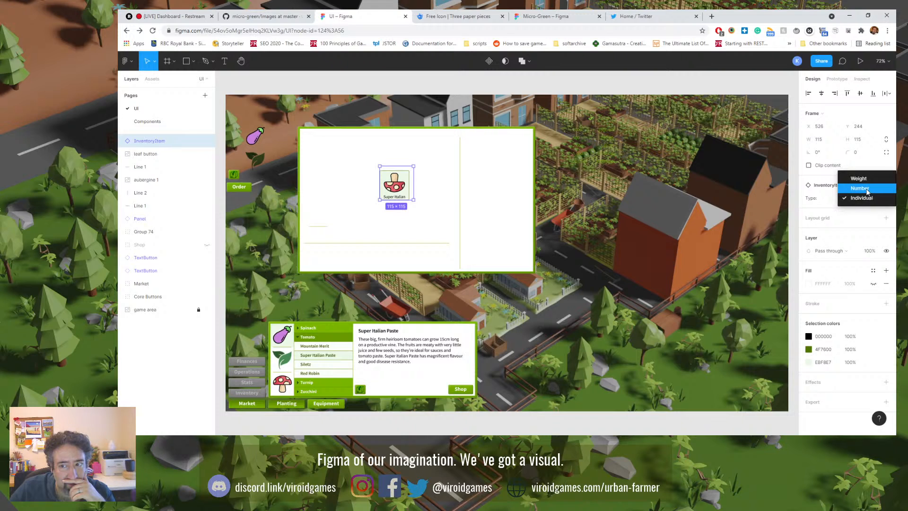
click(867, 191)
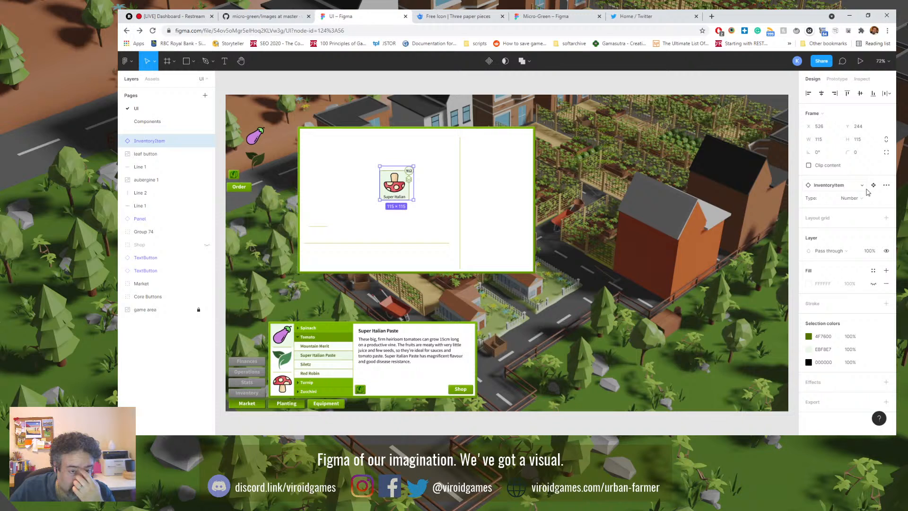
Step: On the Components page, rename the InventoryItem variant with the stack icon to Type=Quantity
click(145, 121)
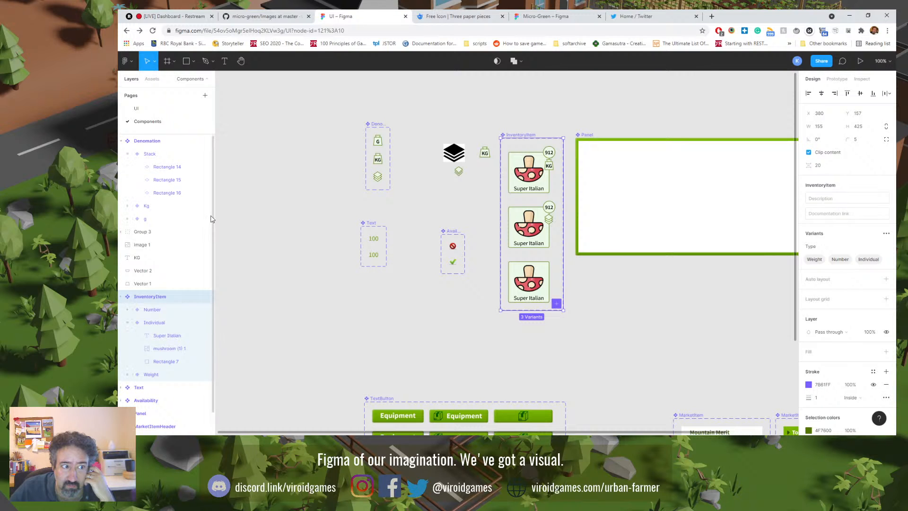
click(168, 310)
double_click(168, 310)
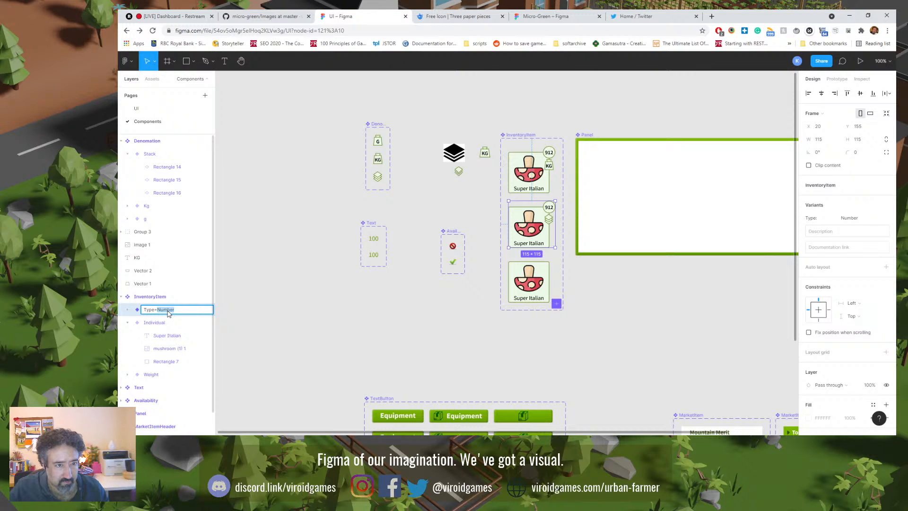
text(G)
text(uantity)
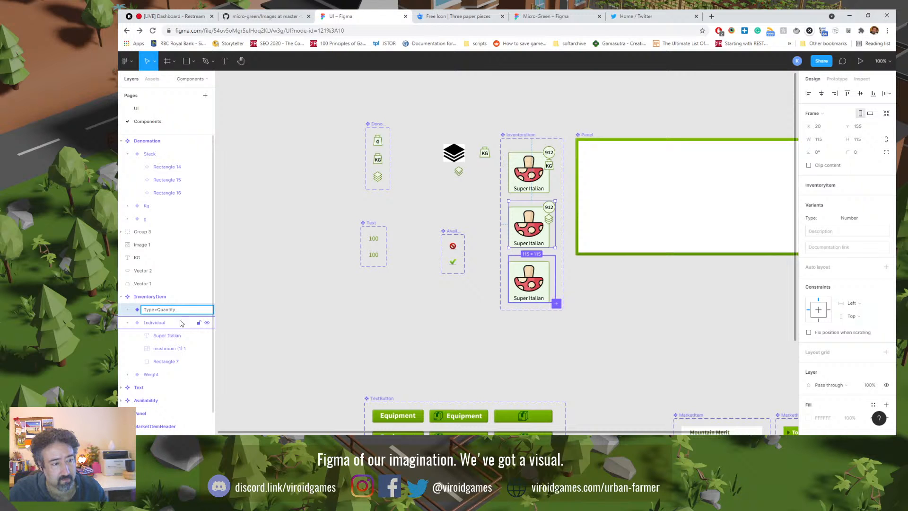
click(247, 311)
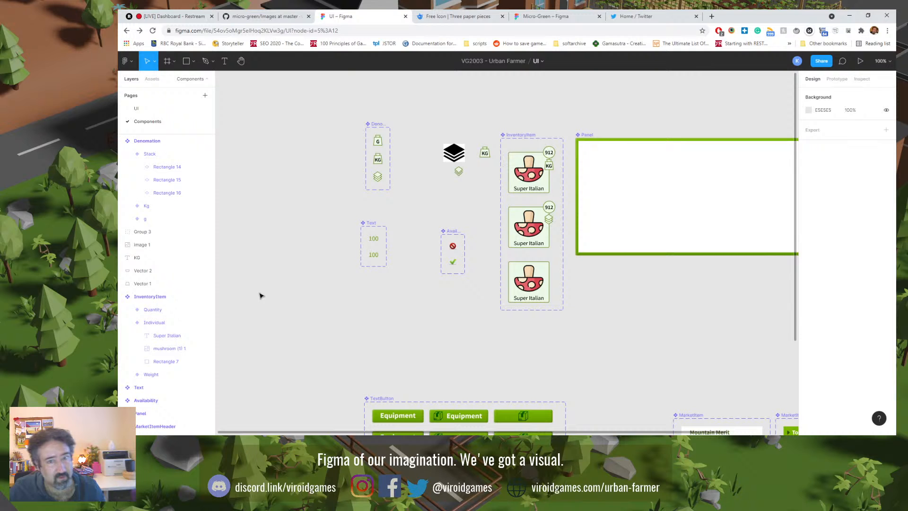
Step: On the UI page, move the InventoryItem to the white panel's upper-left corner at X 276, Y 137 and duplicate it to X 409, Y 137
click(161, 109)
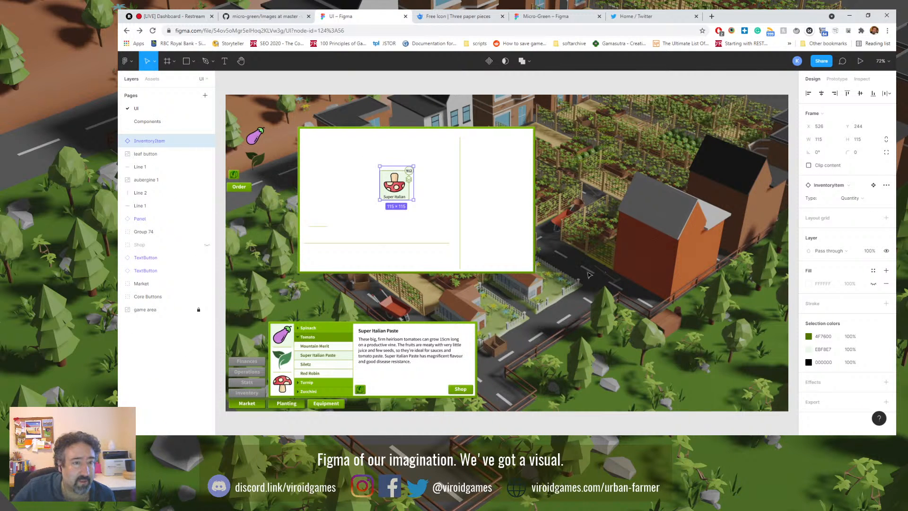
drag(384, 191, 462, 218)
key(shift+0)
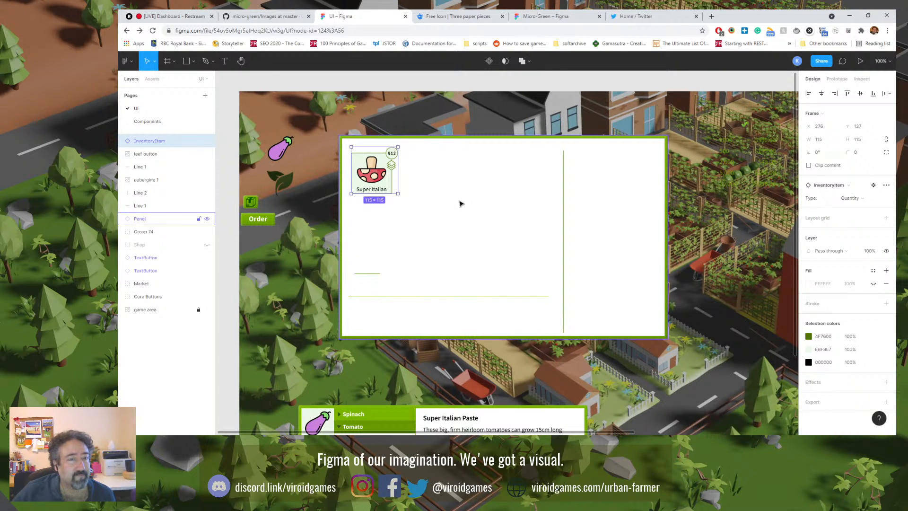
drag(382, 186, 436, 185)
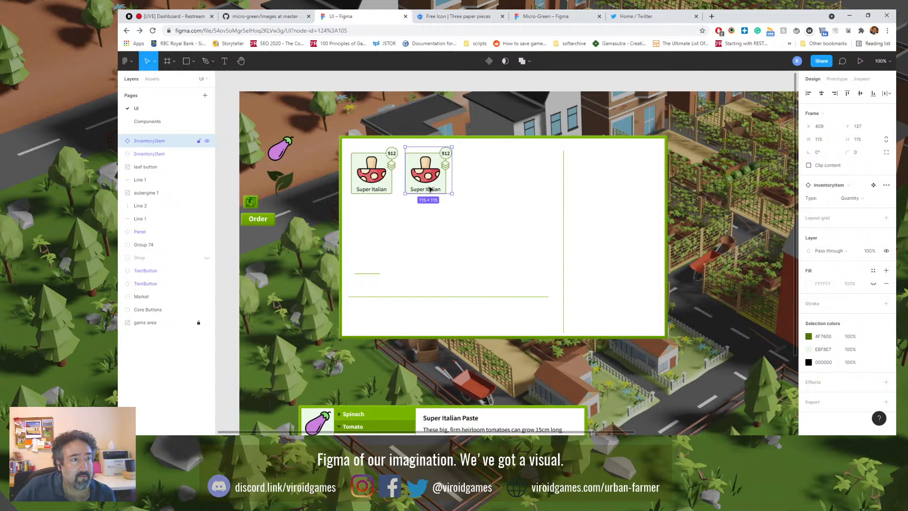
Step: Duplicate the two InventoryItems beside themselves to make a row of four and distribute the row with even horizontal spacing
shift+click(380, 180)
drag(426, 182, 533, 178)
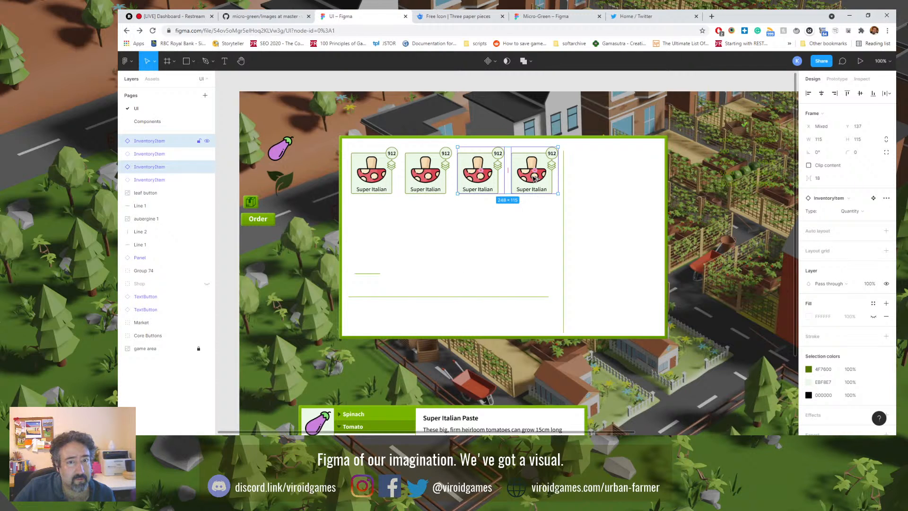
shift+click(427, 188)
shift+click(371, 175)
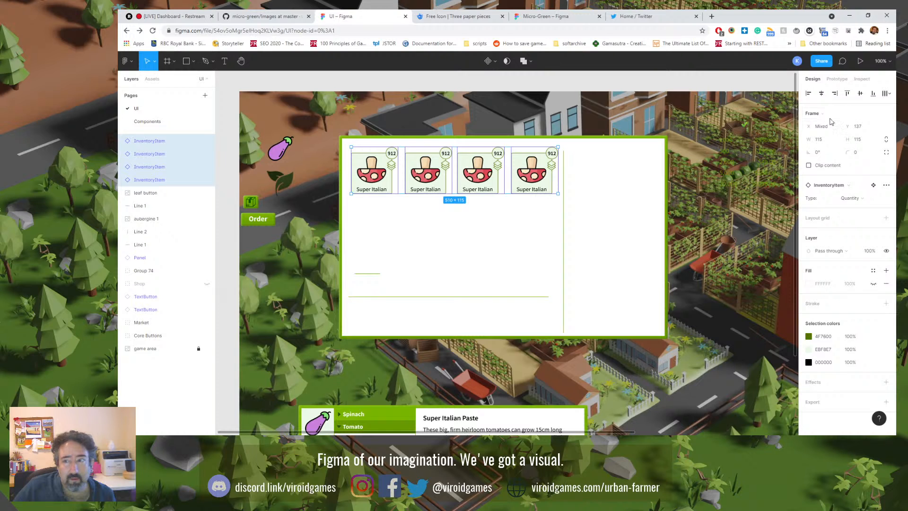
click(886, 93)
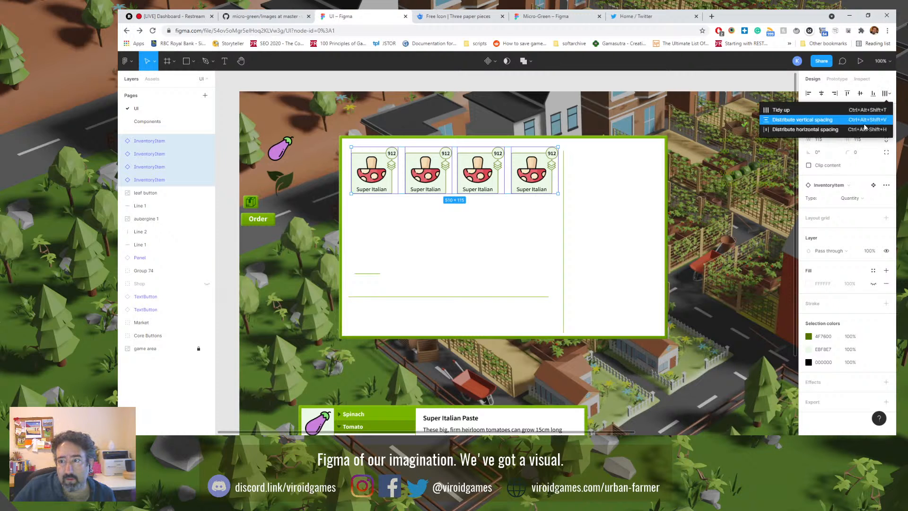
click(815, 130)
click(312, 174)
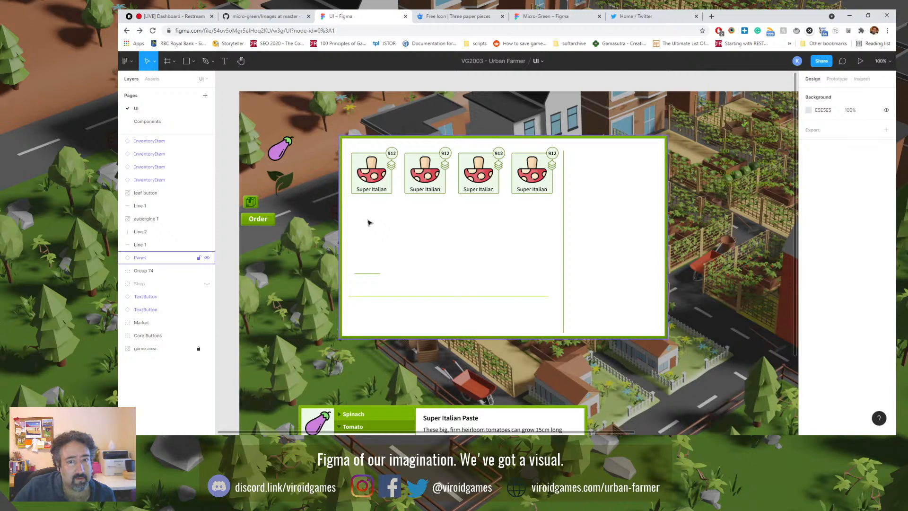
Step: Duplicate the row of four InventoryItems directly below the first row at Y 266
click(373, 182)
shift+click(426, 182)
shift+click(478, 182)
shift+click(524, 180)
drag(523, 180, 529, 225)
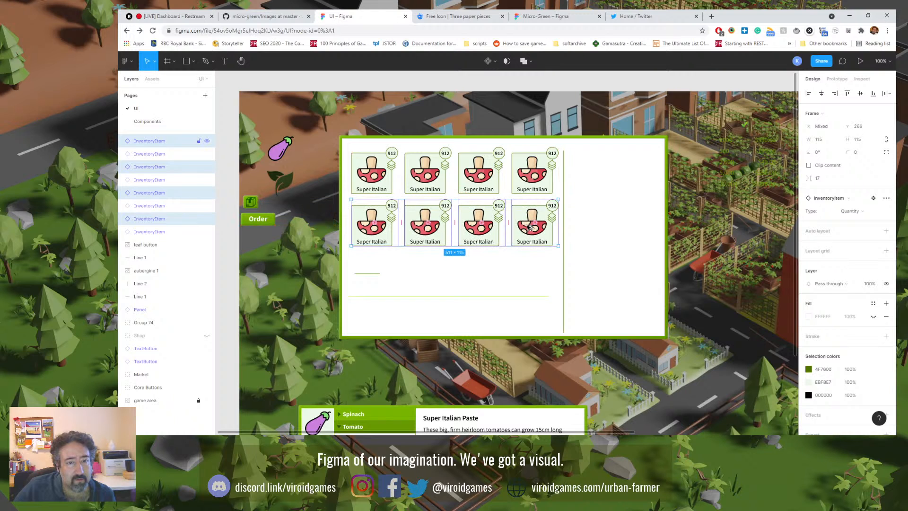
click(315, 176)
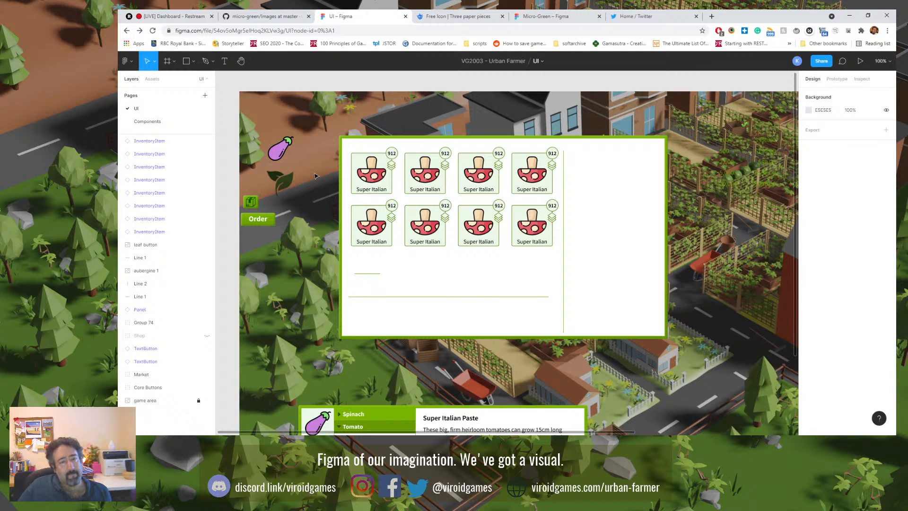
scroll(328, 201, down, 5)
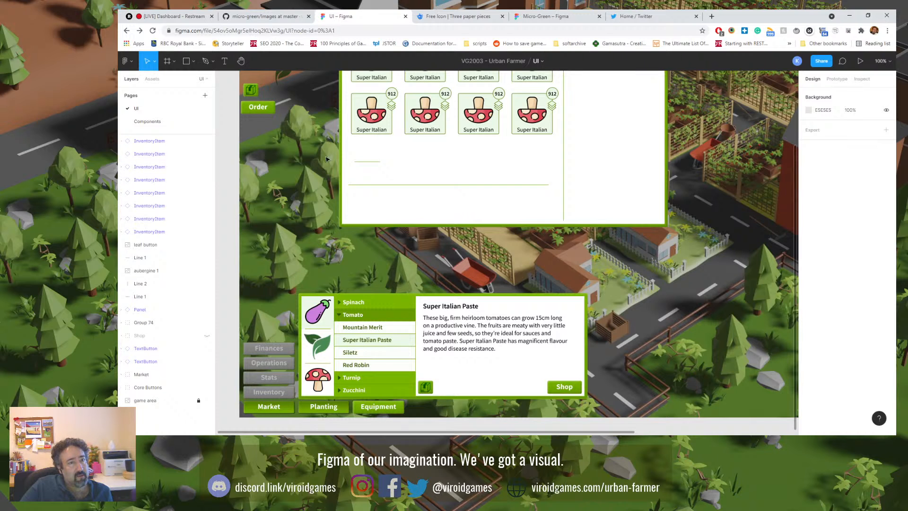
scroll(361, 202, up, 4)
scroll(360, 202, up, 1)
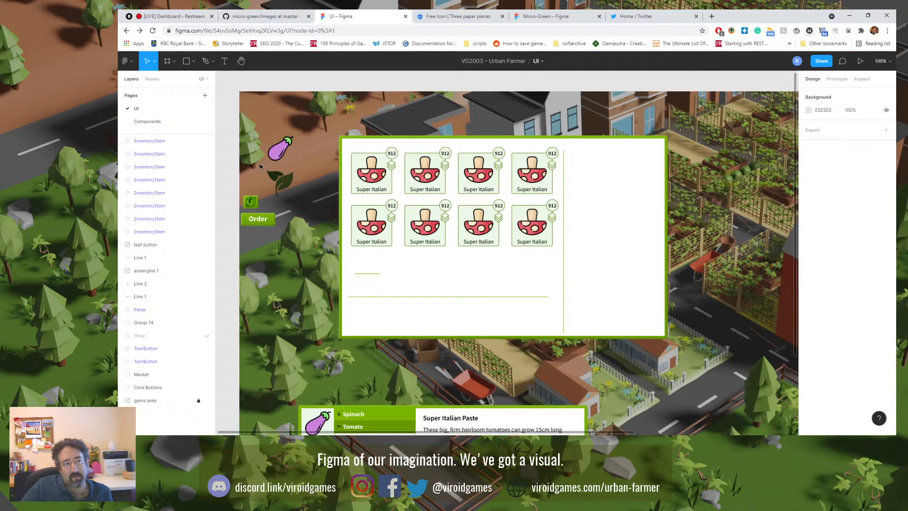
Step: On the Components page, delete the loose stack and KG weight icon pieces lying between the Denomation and InventoryItem sets
click(147, 121)
click(445, 147)
key(Delete)
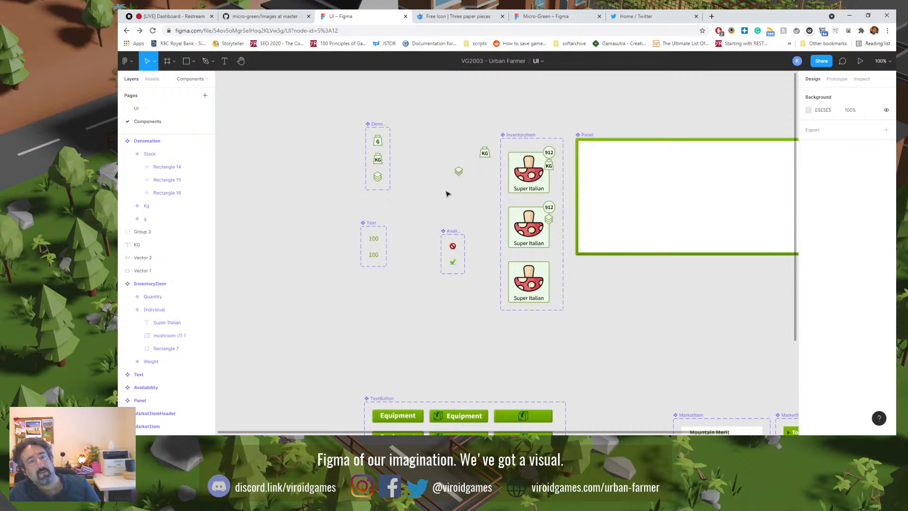
click(458, 171)
key(Delete)
drag(461, 142, 495, 173)
key(Delete)
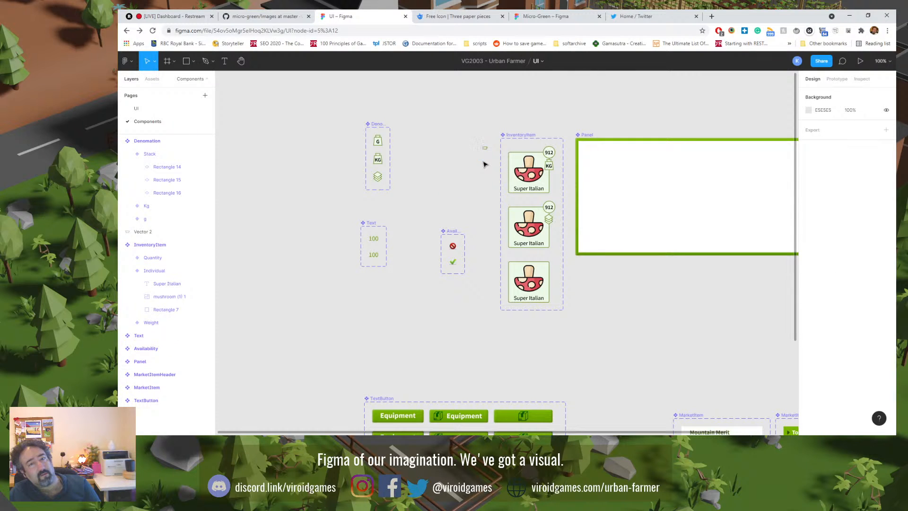
drag(472, 133, 488, 163)
key(Delete)
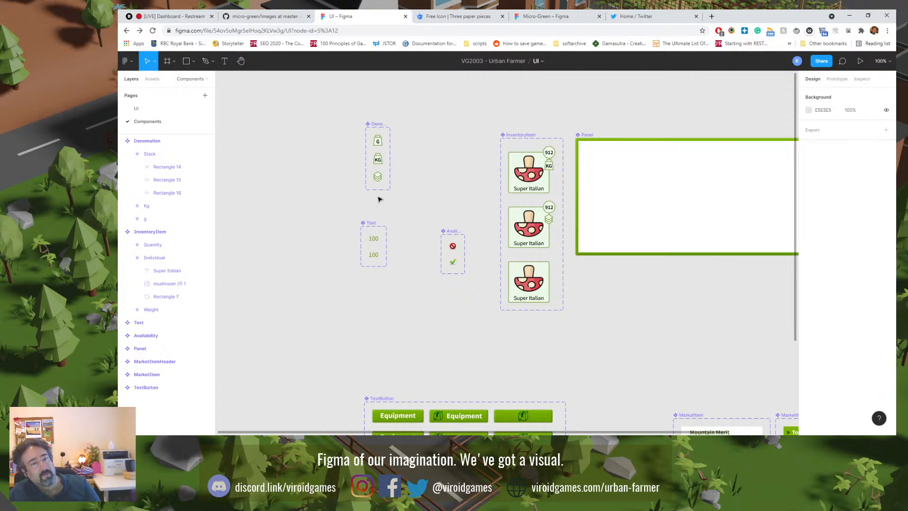
click(379, 125)
drag(379, 126, 329, 213)
key(ctrl+z)
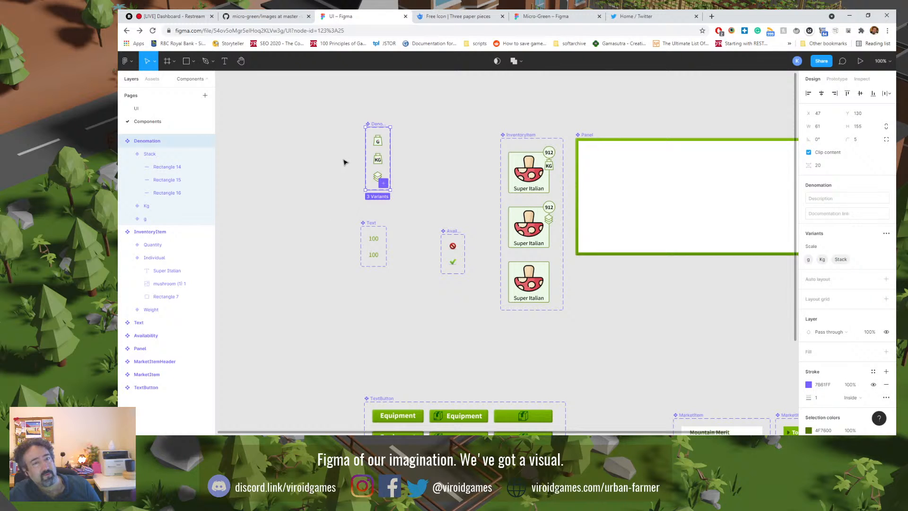
Step: Line up the Denomation, Text and Availability sets in a row above the TextButton set and move the InventoryItem set to X 146, Y 158
click(381, 118)
drag(382, 127, 314, 290)
drag(374, 225, 344, 290)
drag(451, 236, 375, 289)
click(571, 208)
drag(529, 139, 433, 139)
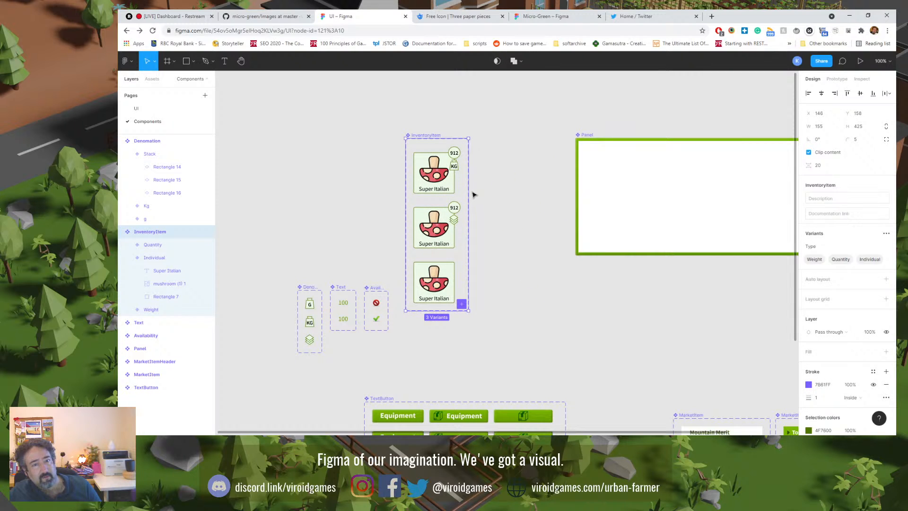
Step: Widen the InventoryItem set's frame to 340 and review the UI page and the other component sets
drag(469, 192, 543, 193)
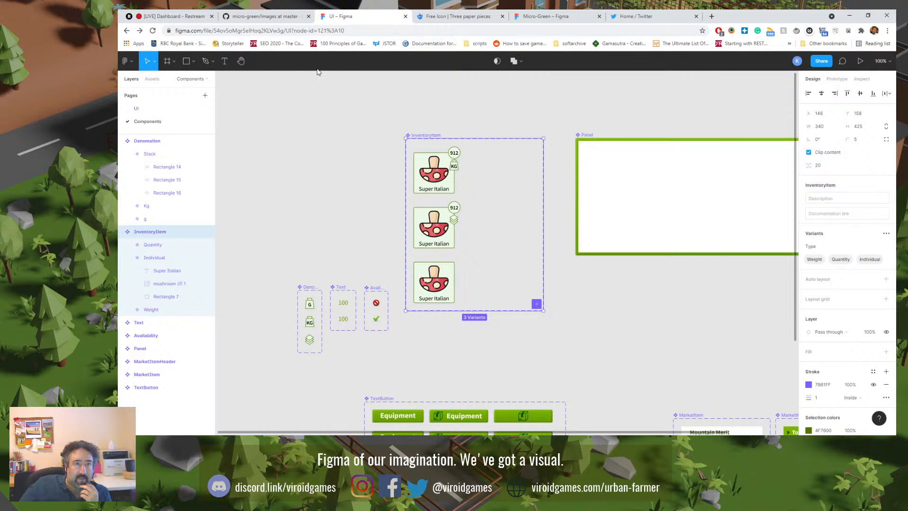
click(177, 112)
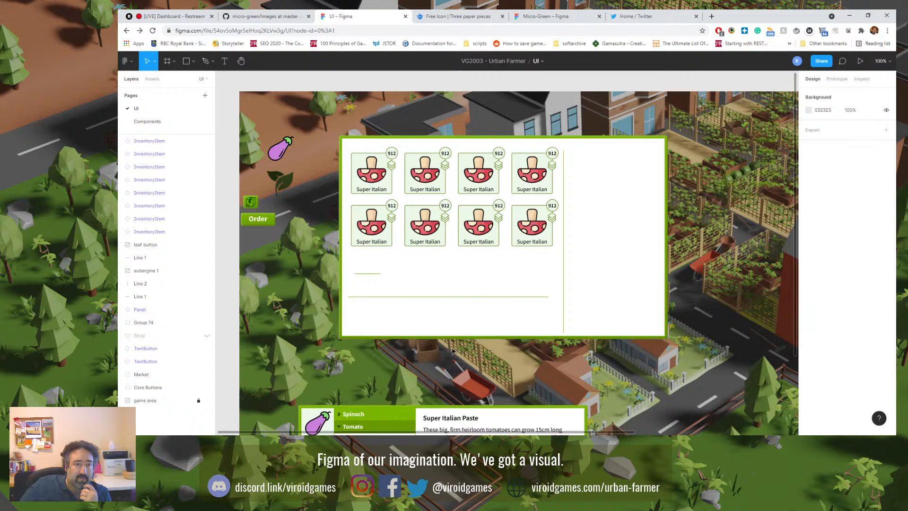
scroll(397, 307, down, 5)
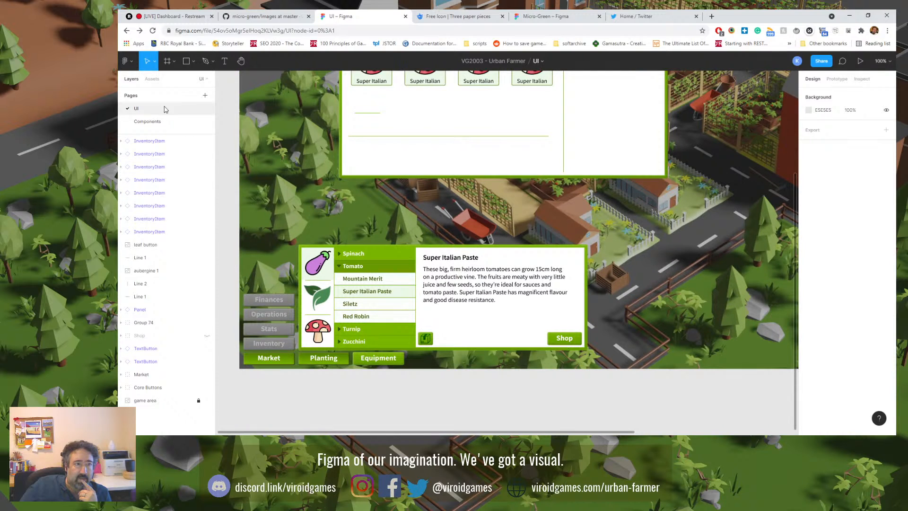
click(147, 122)
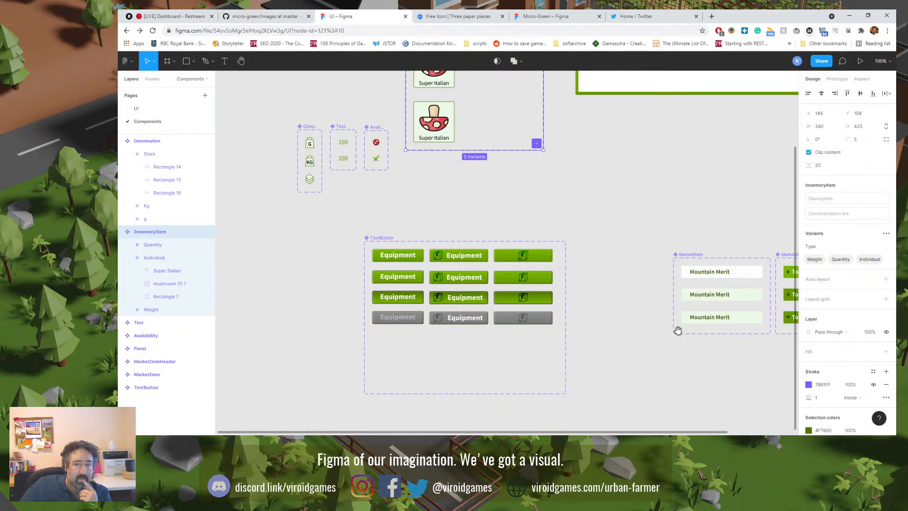
drag(681, 329, 549, 336)
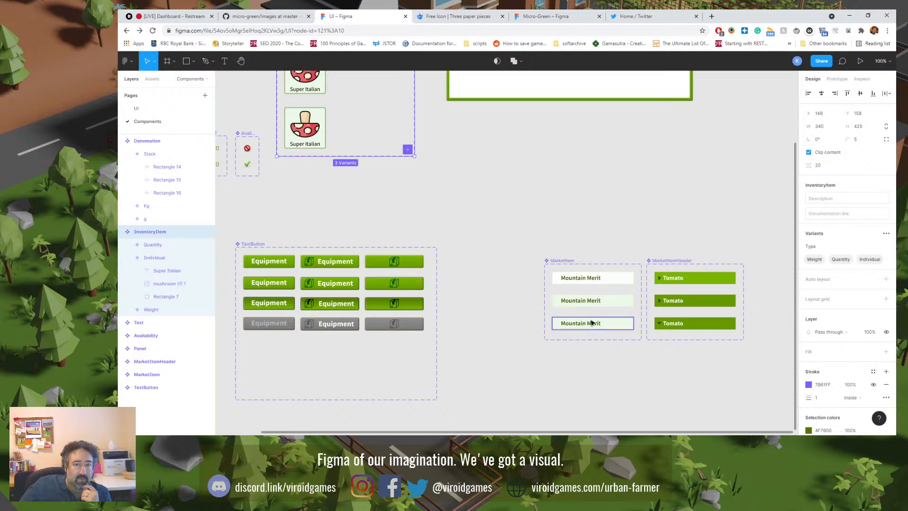
drag(501, 254, 528, 327)
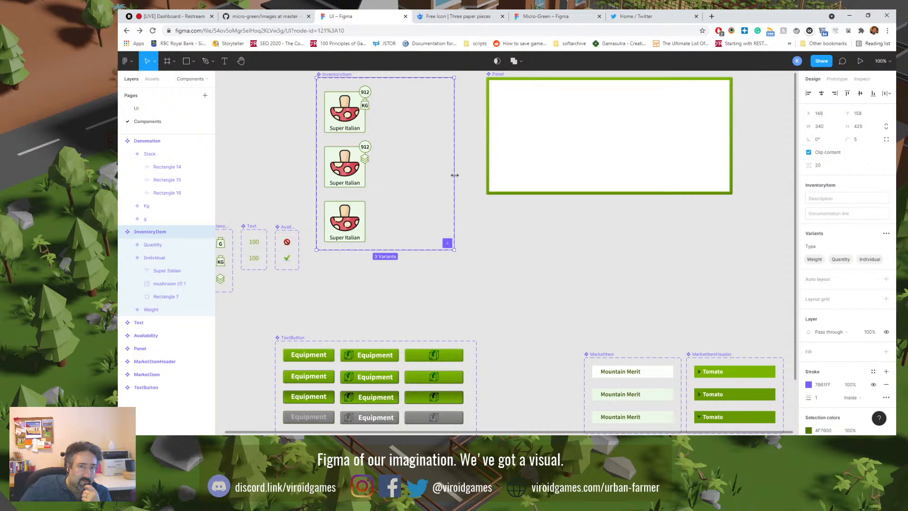
Step: Move the Panel component to X 706, Y 158 and widen the InventoryItem set's frame to 489
drag(454, 175, 468, 177)
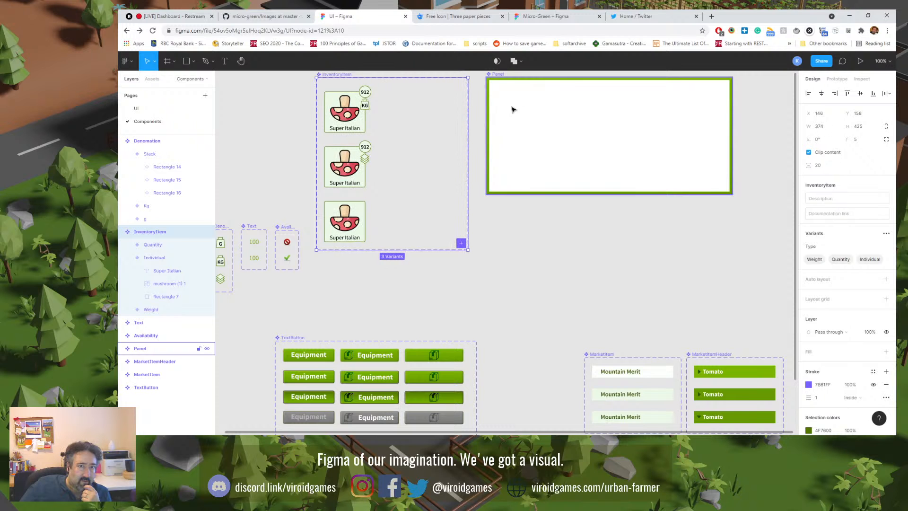
click(505, 78)
drag(505, 78, 553, 89)
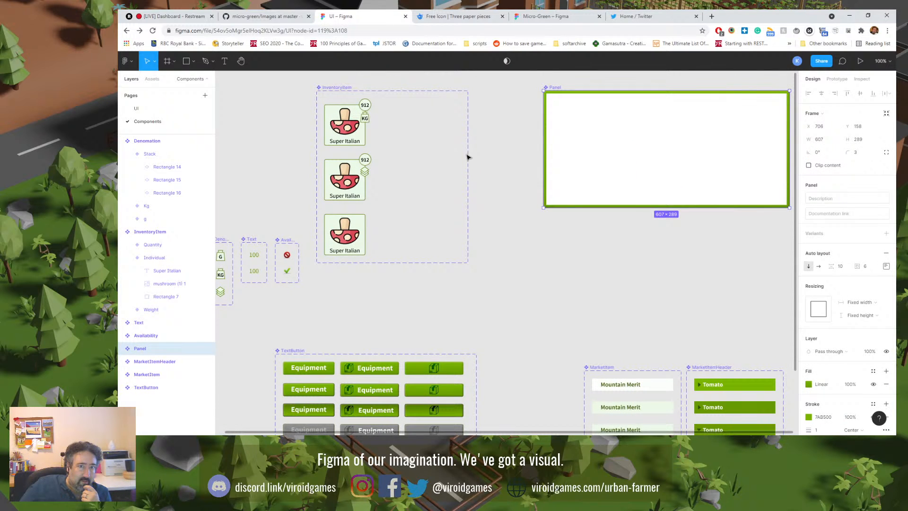
click(469, 163)
click(401, 95)
drag(469, 182, 514, 184)
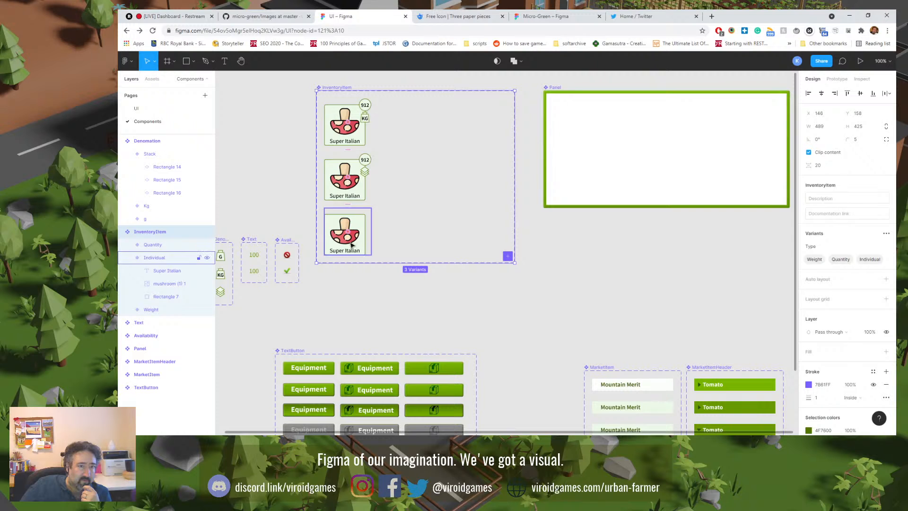
click(353, 140)
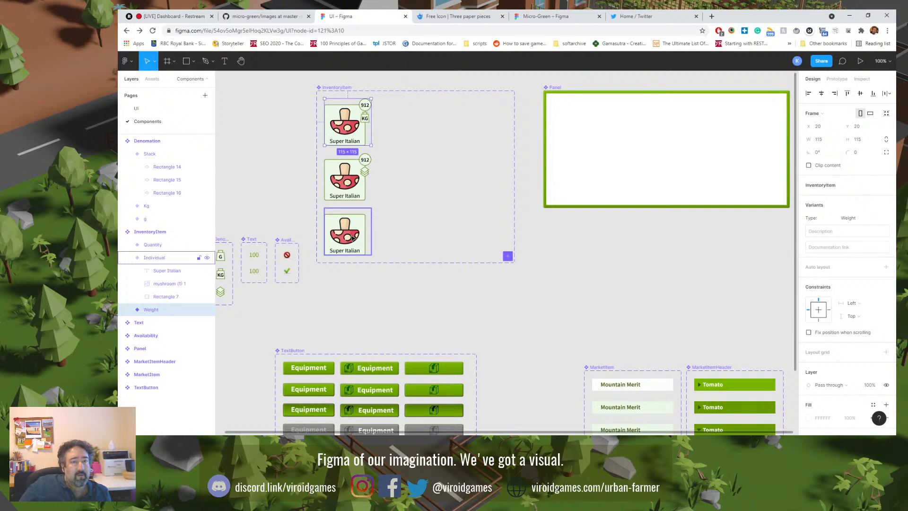
shift+click(352, 238)
shift+click(353, 187)
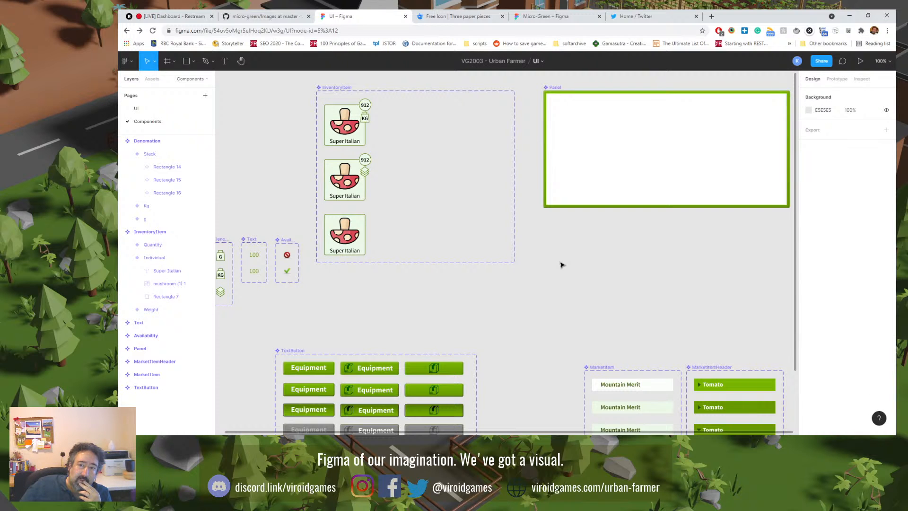
Step: Add a variant property named State to the InventoryItem set and rename its default value to Pressed
click(163, 233)
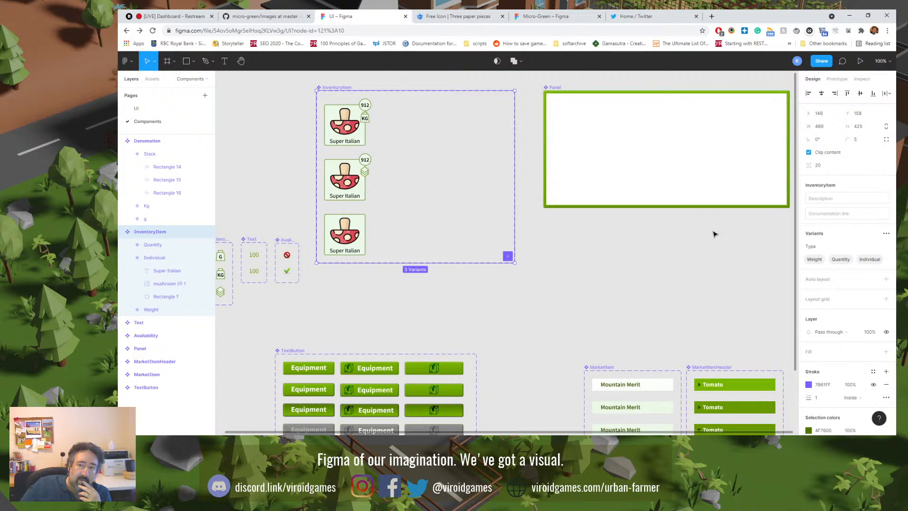
click(886, 233)
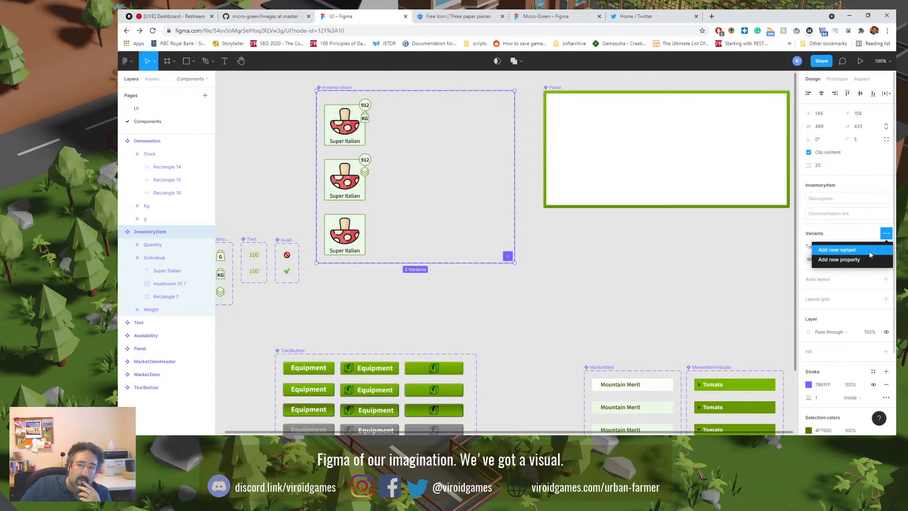
click(856, 260)
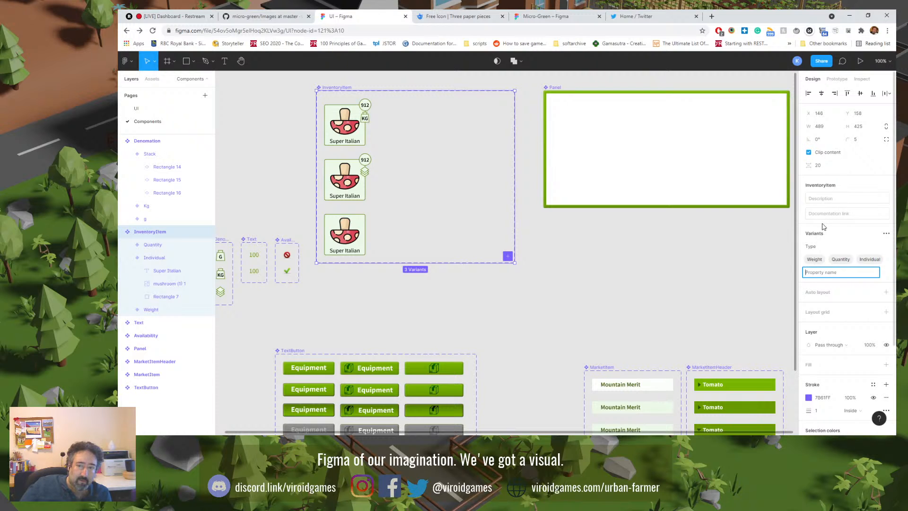
text(State)
key(Return)
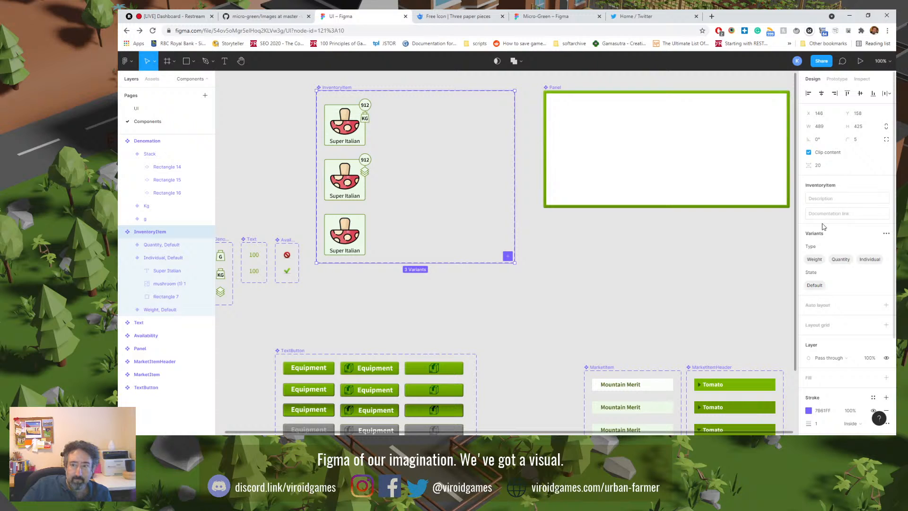
double_click(816, 286)
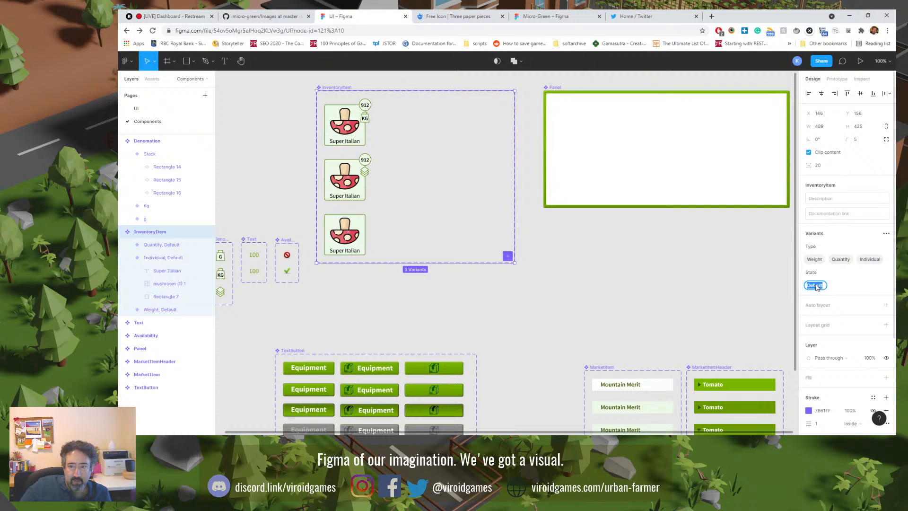
text(Pressed)
key(Return)
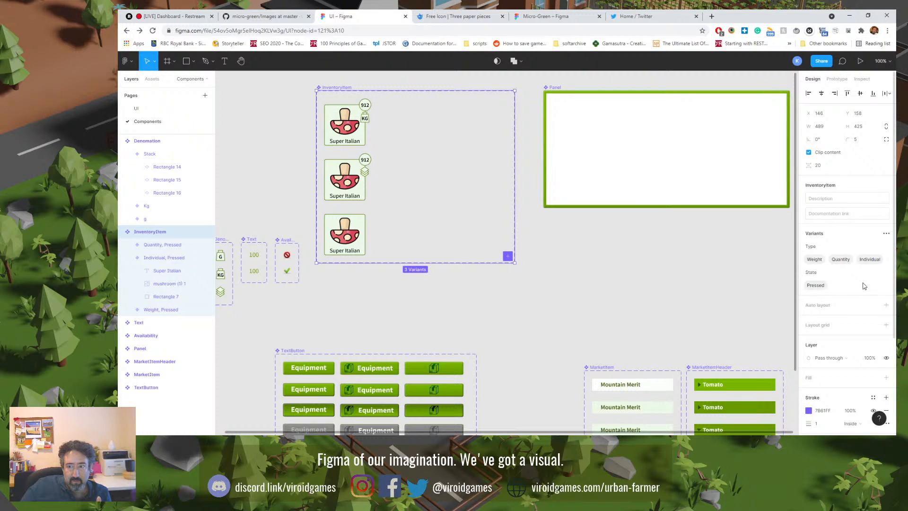
Step: Add a new variant to the InventoryItem set, keeping its Type as Weight, and give it a new State value named Hover
click(885, 233)
click(853, 252)
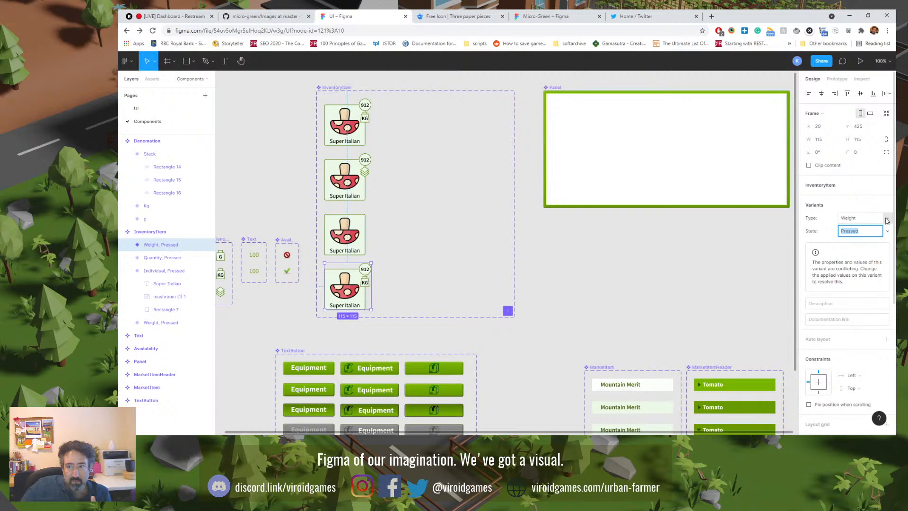
click(885, 220)
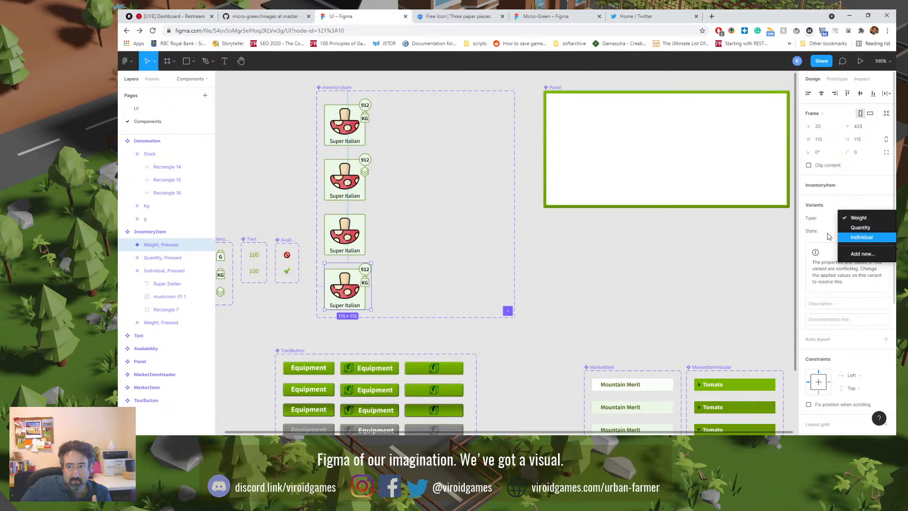
click(828, 236)
click(883, 233)
click(885, 234)
click(887, 235)
click(888, 235)
click(888, 235)
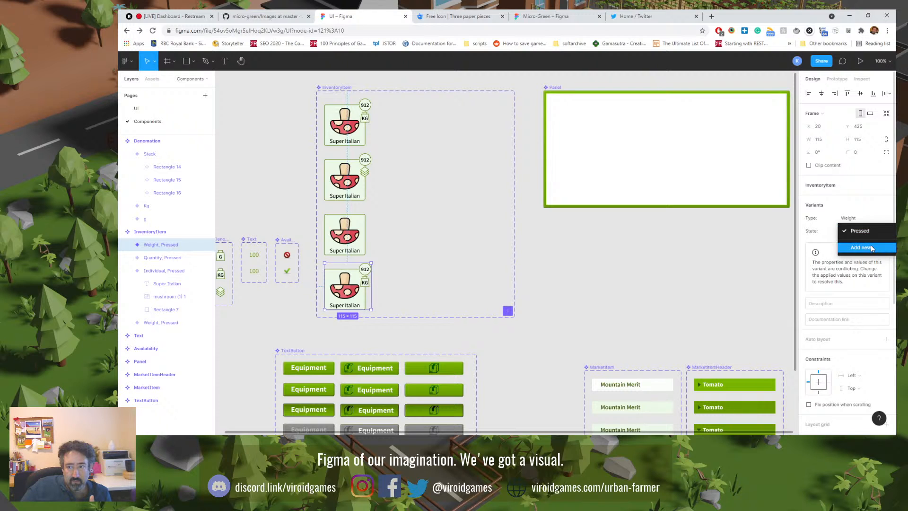
click(868, 246)
click(862, 233)
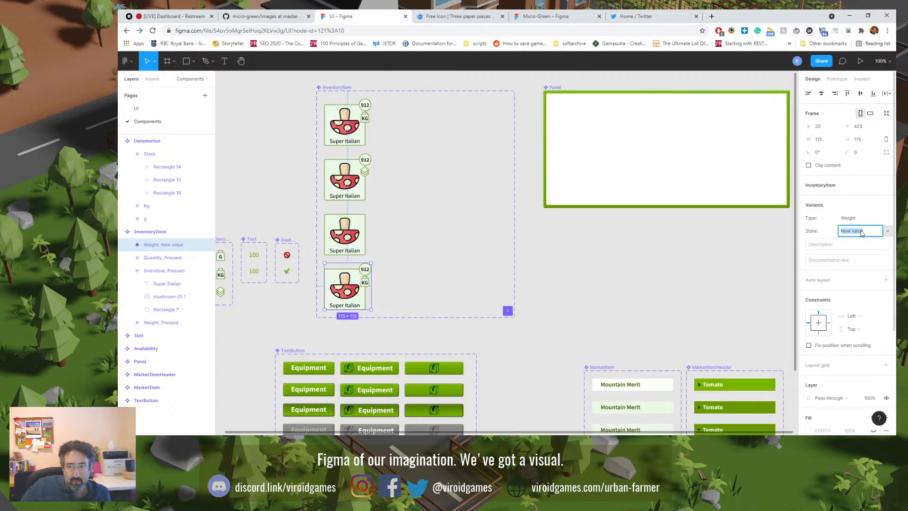
text(Hover)
key(Return)
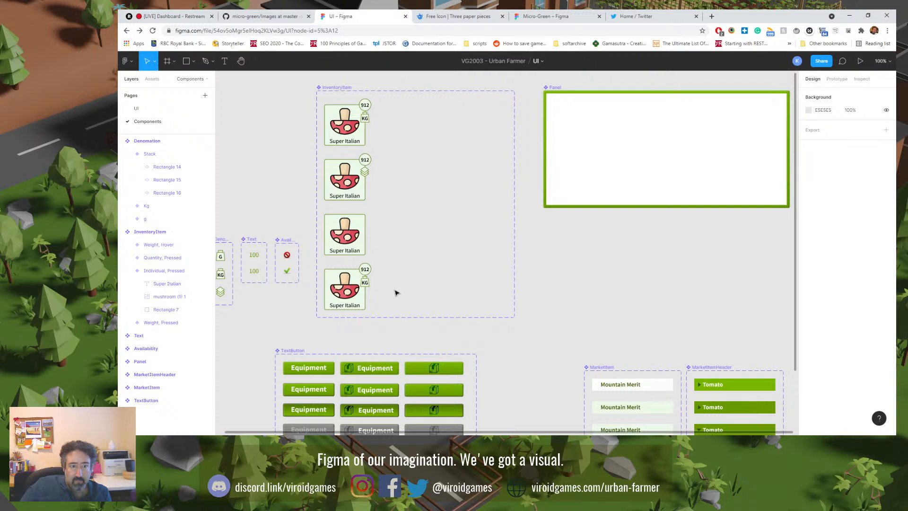
Step: Move the Weight Hover variant to the head of a second column and duplicate the Quantity and Individual variants into the rows beneath it
drag(354, 275, 406, 128)
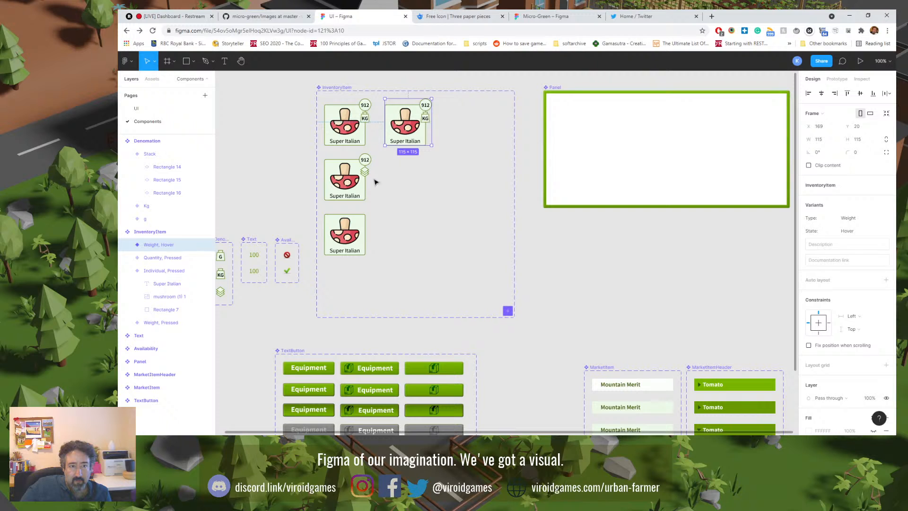
click(348, 184)
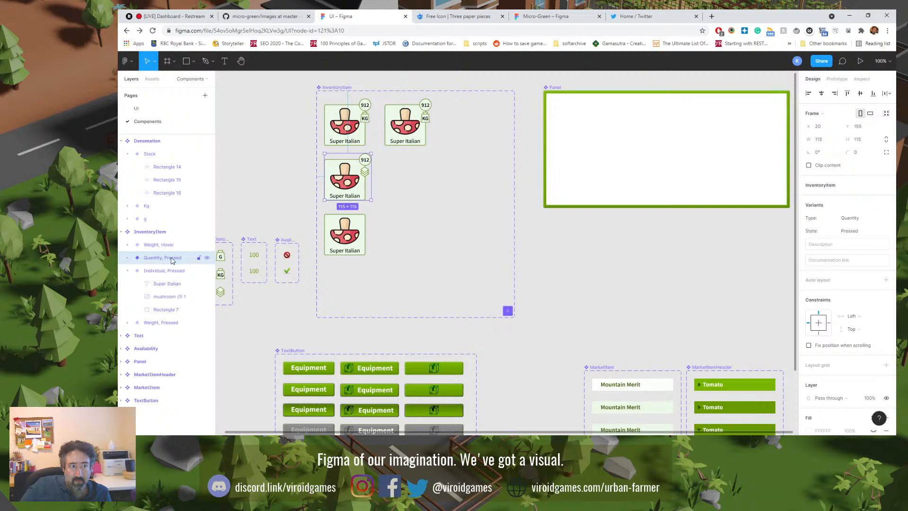
drag(350, 184, 411, 185)
drag(348, 230, 404, 228)
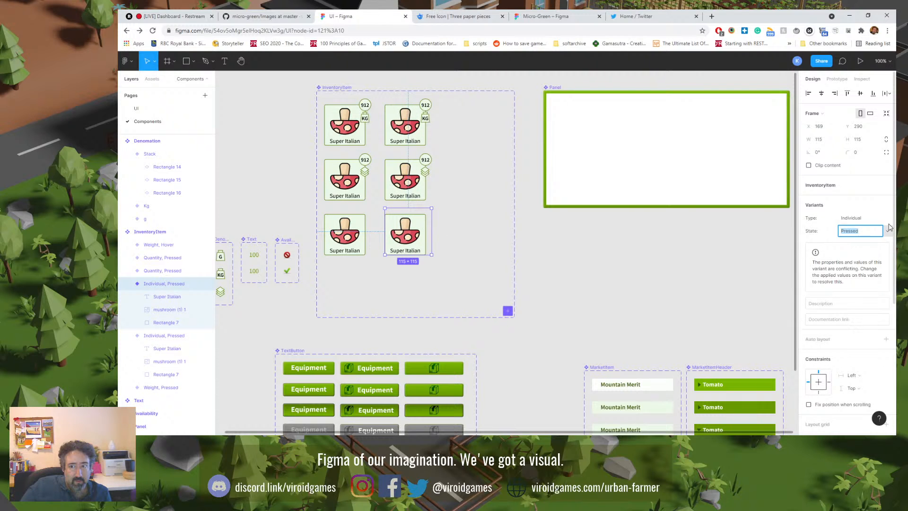
Step: Set the State of the duplicated Quantity and Individual variants in the second column to Hover
click(418, 192)
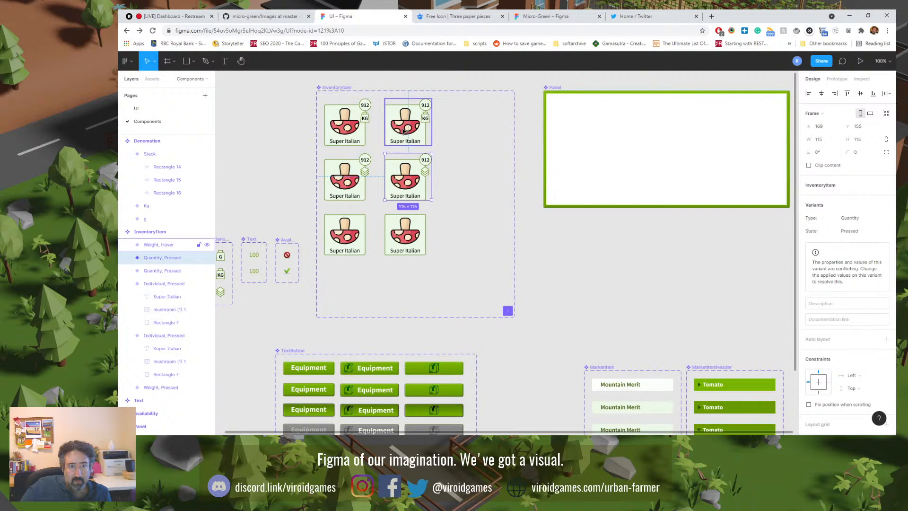
click(418, 138)
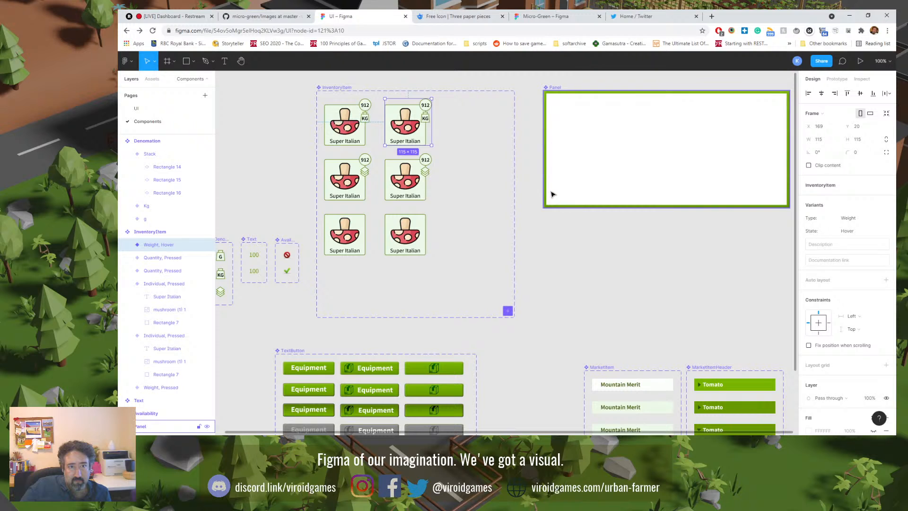
click(411, 185)
click(887, 231)
click(858, 241)
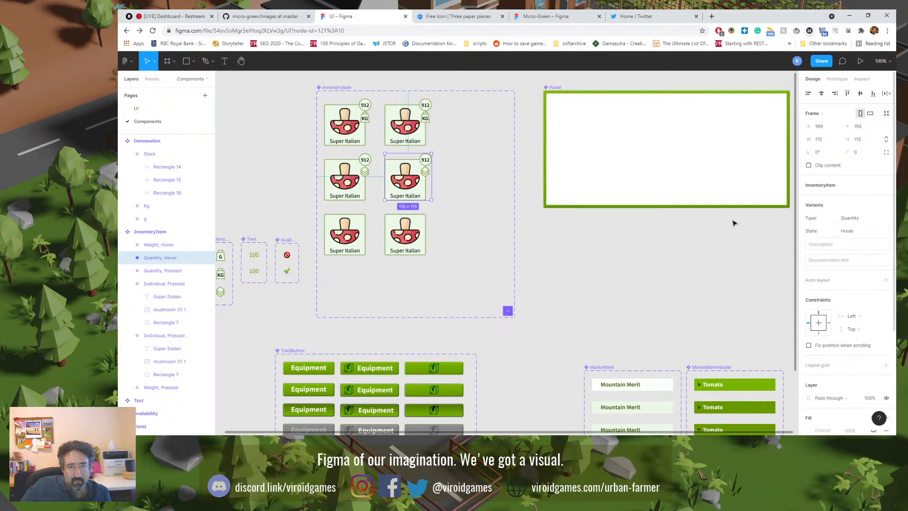
click(426, 235)
click(887, 231)
click(857, 241)
Step: Check the Type and State values of the InventoryItem variants in both columns
click(344, 242)
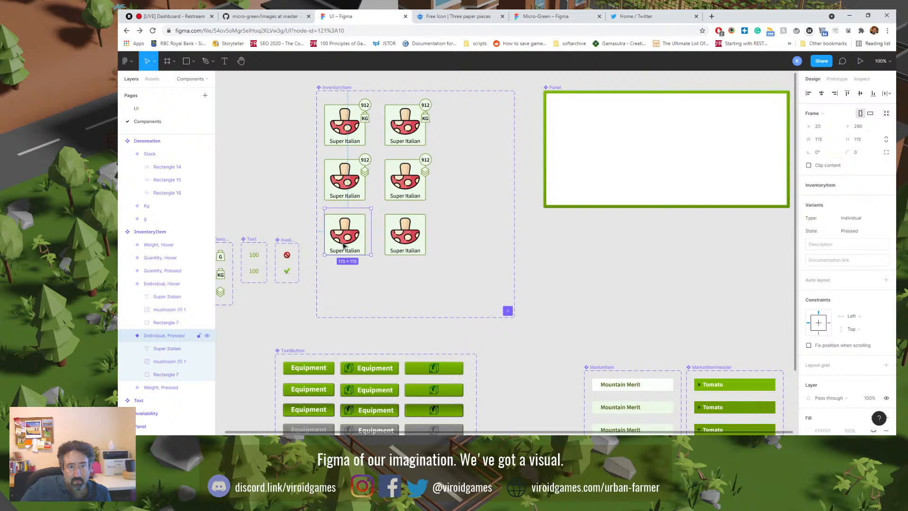
click(405, 232)
click(350, 192)
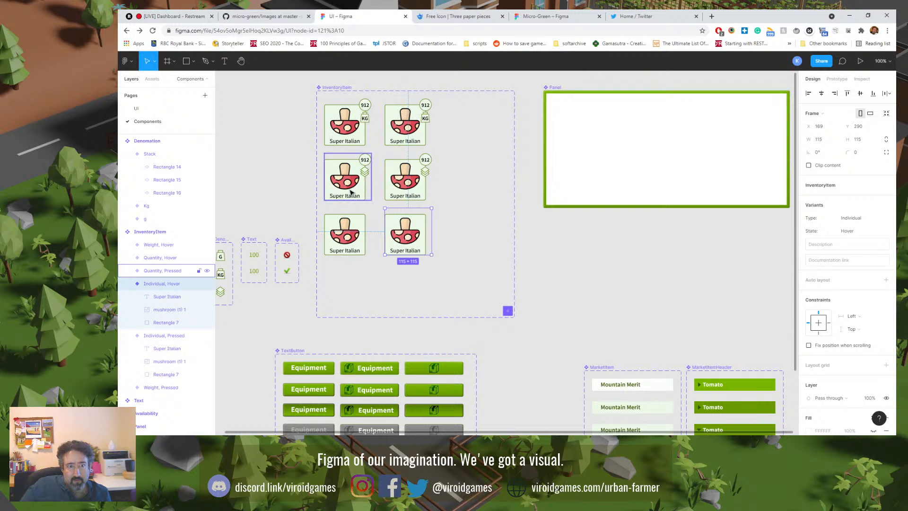
click(400, 191)
click(350, 133)
click(411, 141)
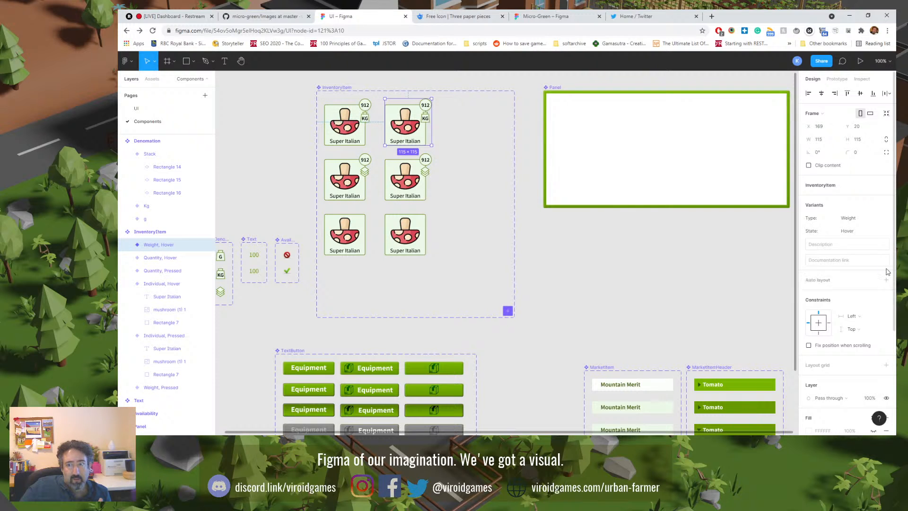
Step: Add a Weight variant to the InventoryItem set, give it a new State value named Normal, and place it at X 324, Y 20
click(335, 88)
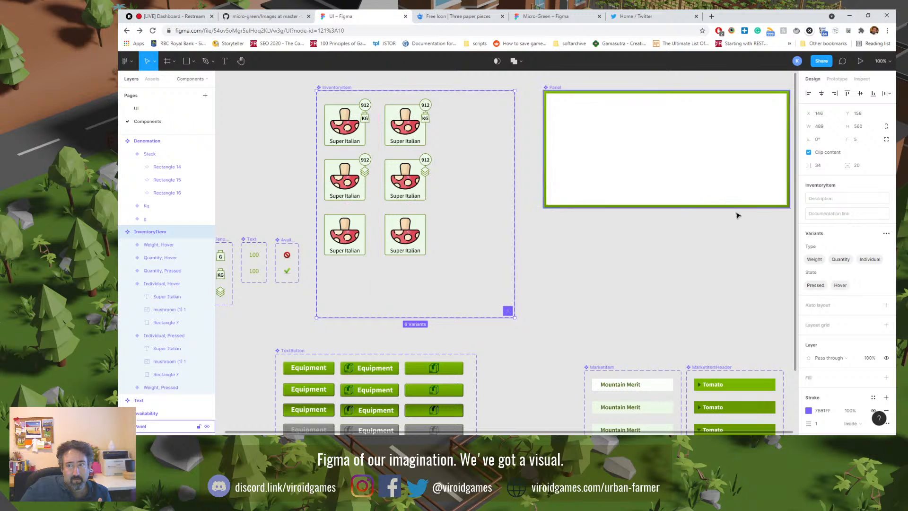
click(886, 233)
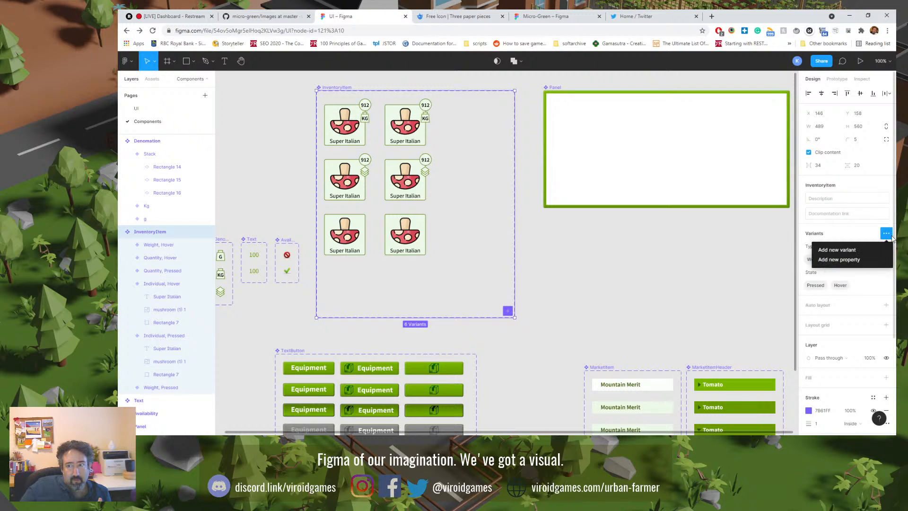
click(855, 252)
click(864, 230)
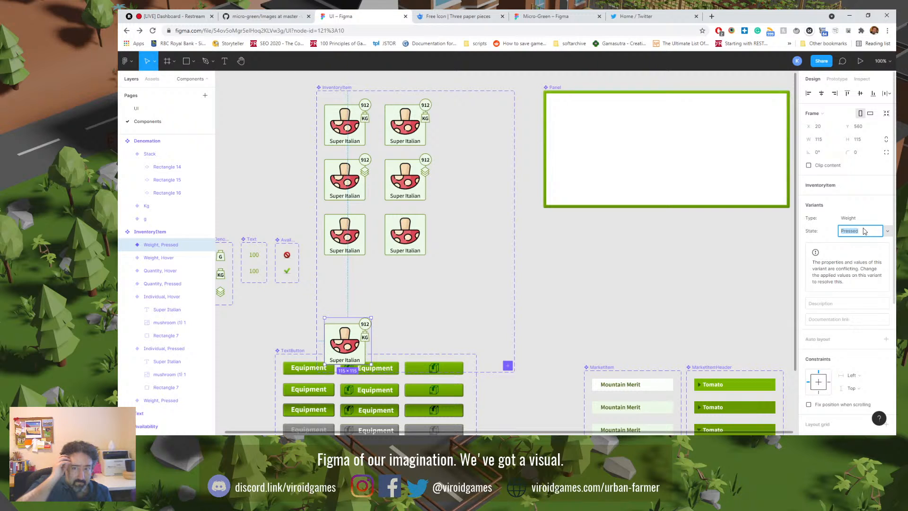
text(Normal)
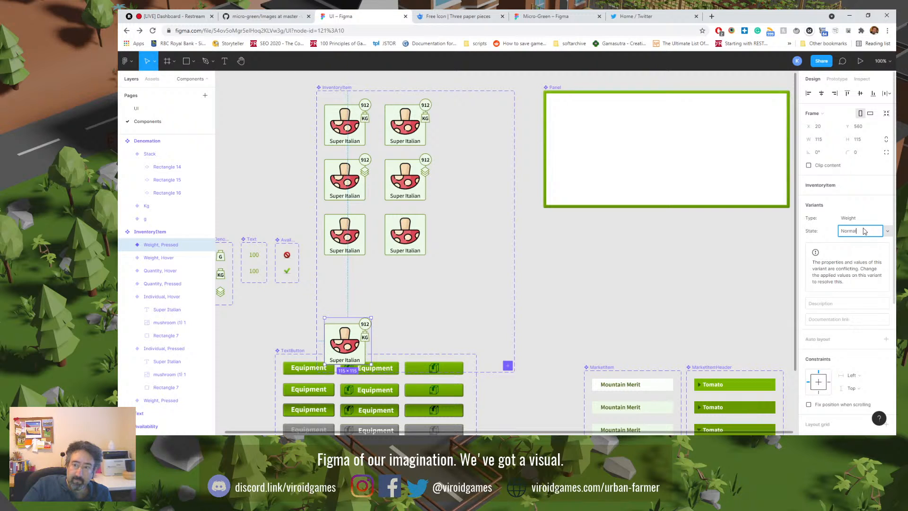
key(Return)
drag(357, 344, 464, 127)
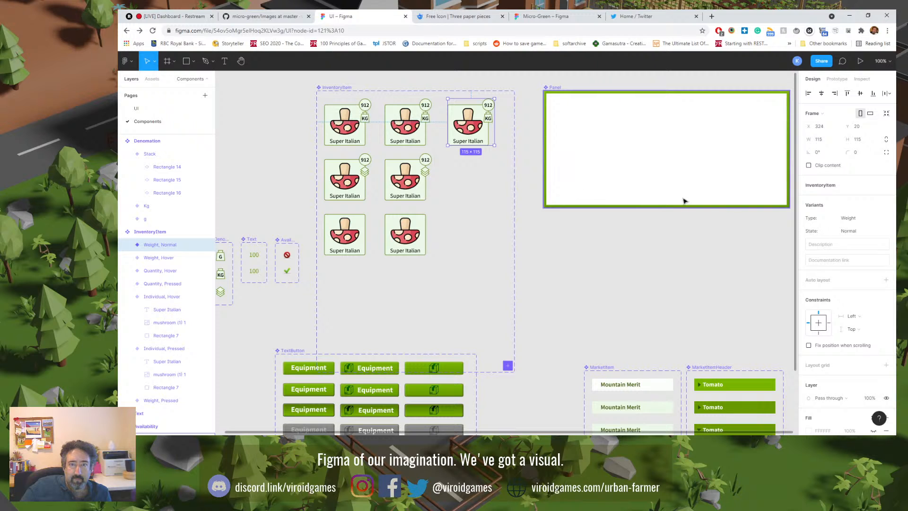
Step: Duplicate the second column's Quantity and Individual variants into the third column beneath the Weight Normal variant
drag(462, 135, 458, 193)
key(ctrl+z)
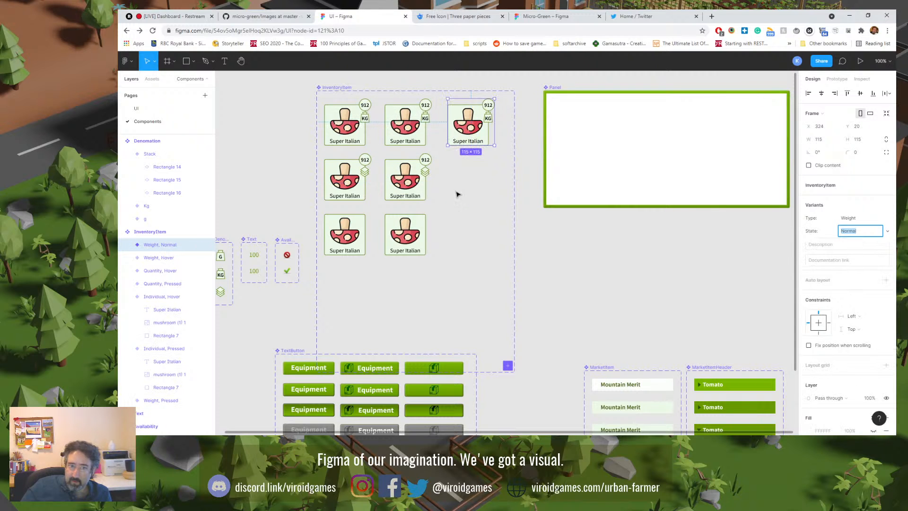
click(409, 189)
drag(403, 189, 467, 186)
click(398, 233)
drag(404, 236, 468, 234)
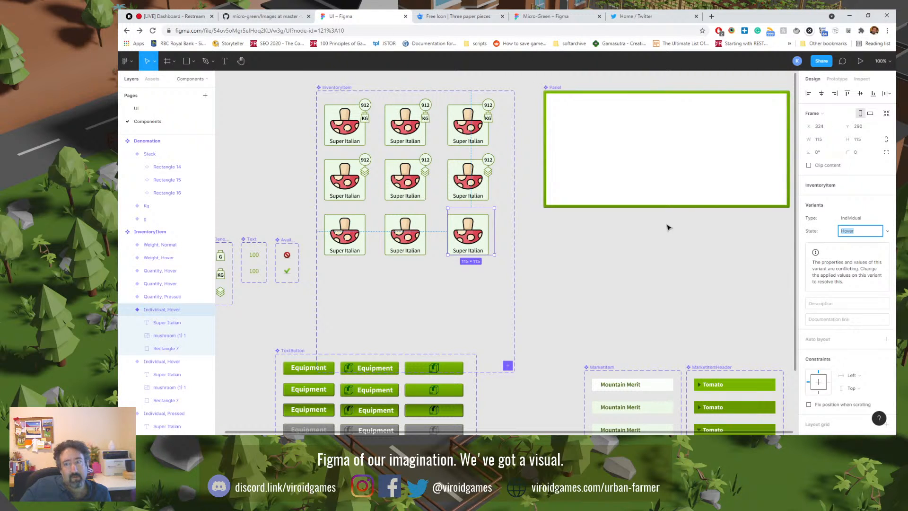
Step: Set the State of the third column's Individual and Quantity variants to Normal
click(887, 220)
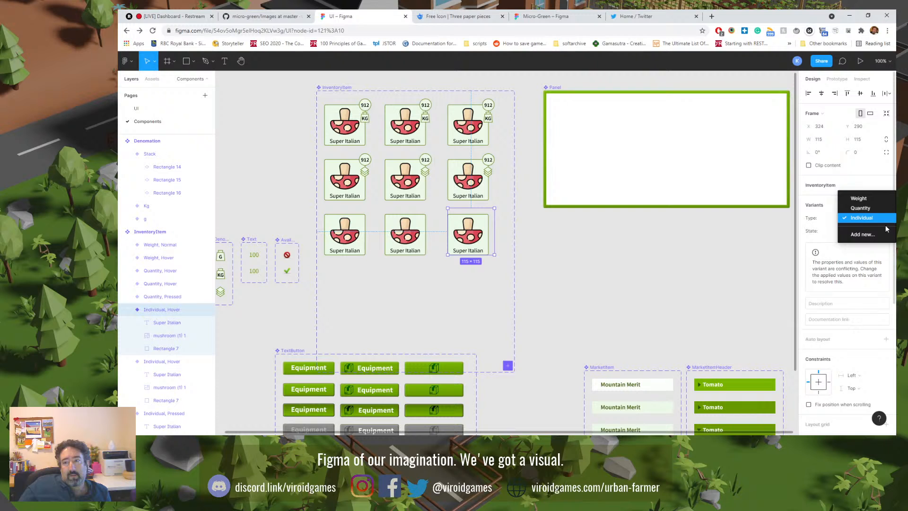
click(813, 239)
click(886, 232)
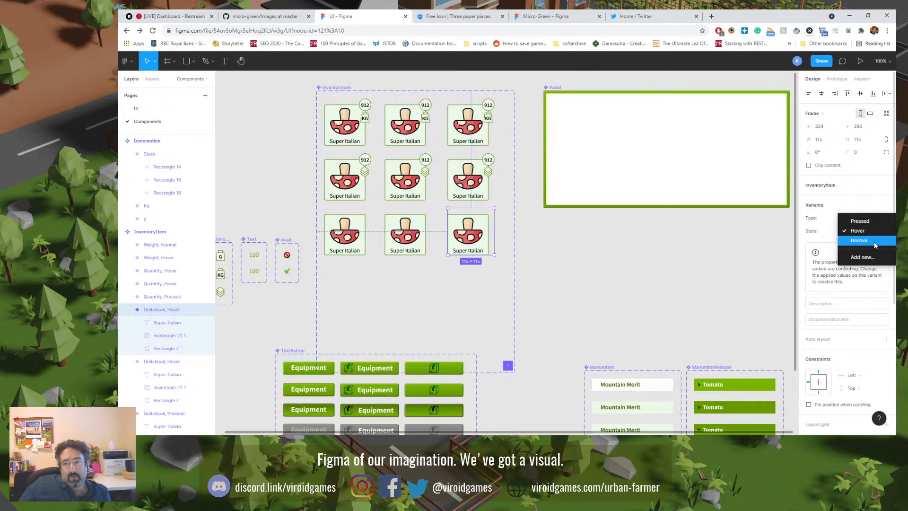
click(875, 241)
click(480, 187)
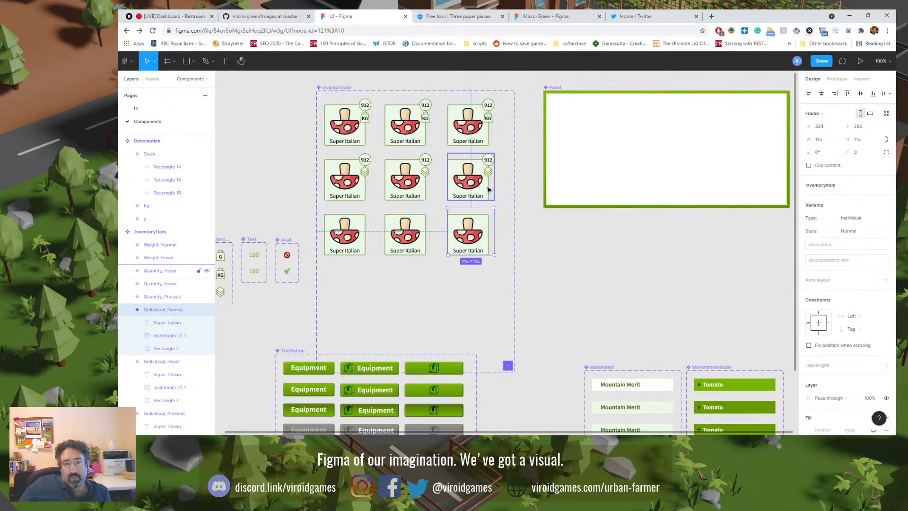
click(880, 229)
click(873, 242)
click(442, 128)
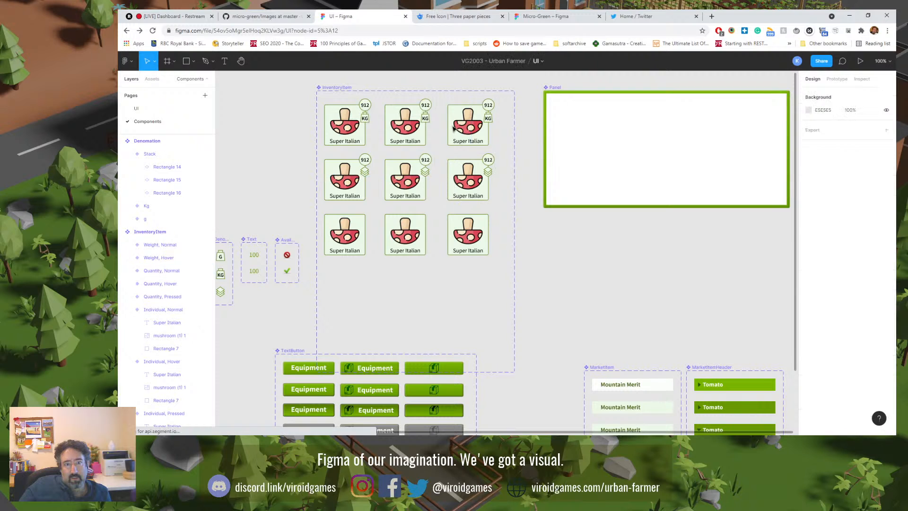
click(475, 130)
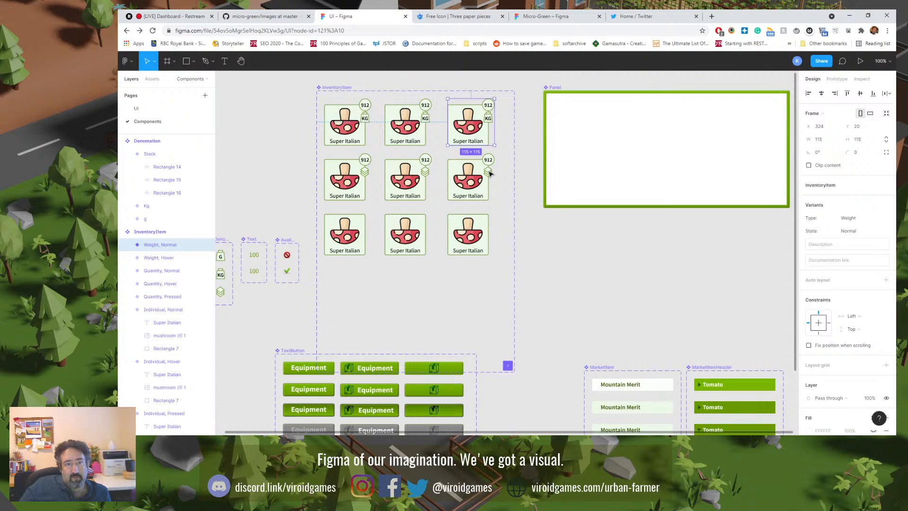
Step: Change the fill of the background rectangles in all three Normal variants to the document color FCFFFB
click(127, 244)
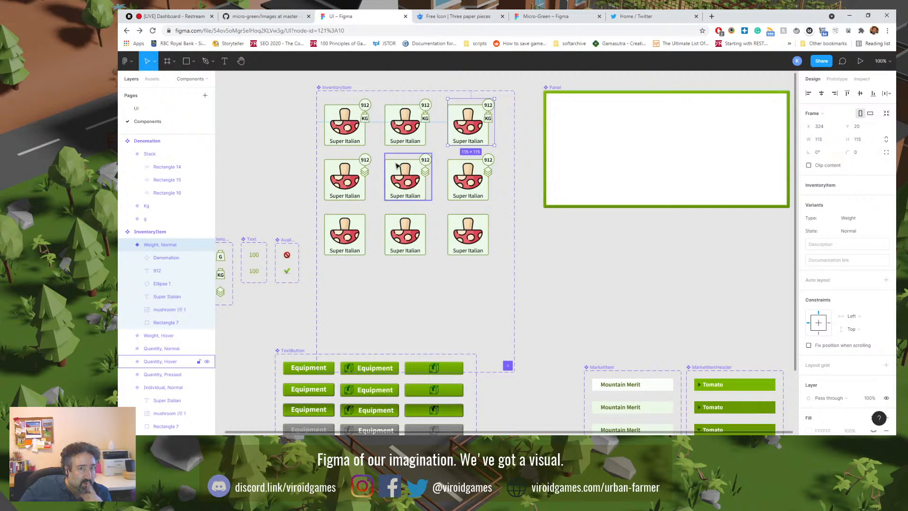
click(453, 137)
shift+click(452, 169)
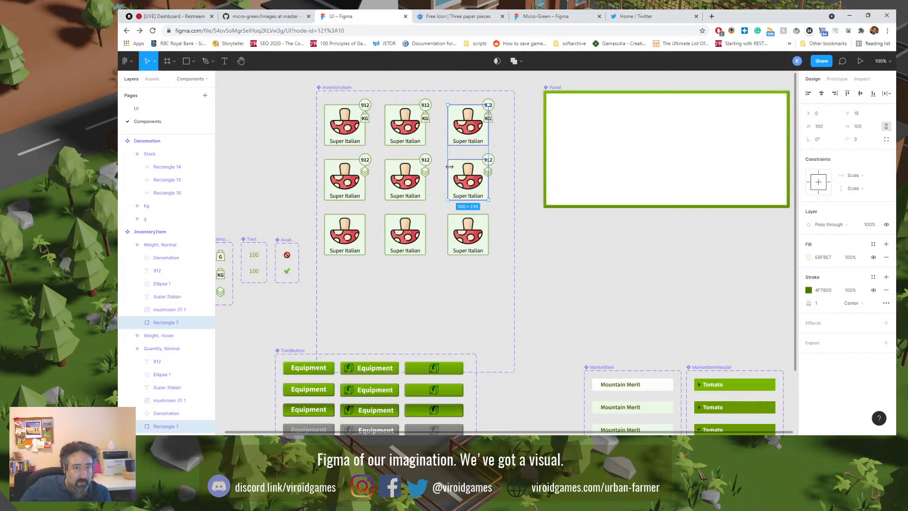
shift+click(451, 223)
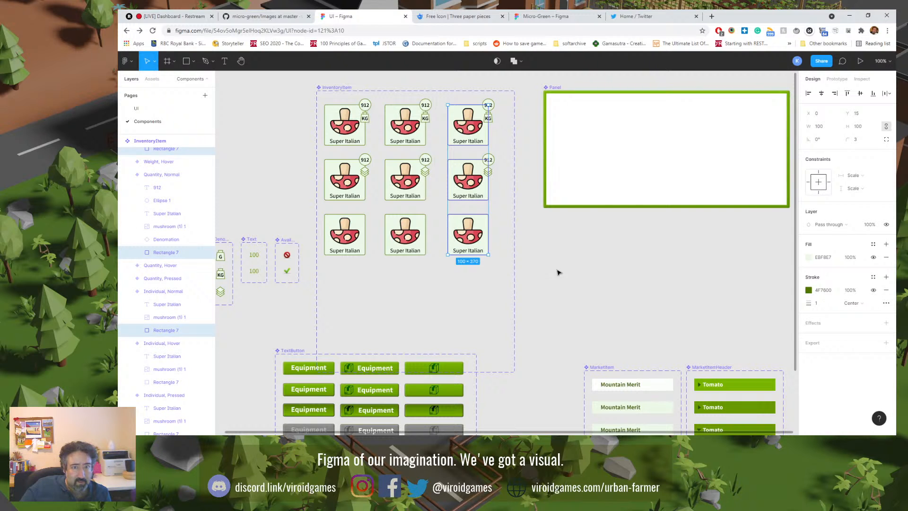
click(808, 257)
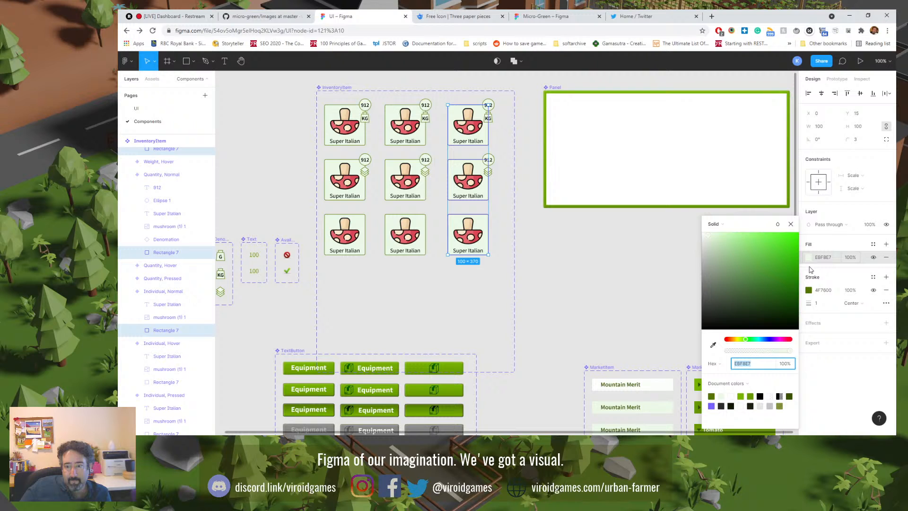
click(733, 395)
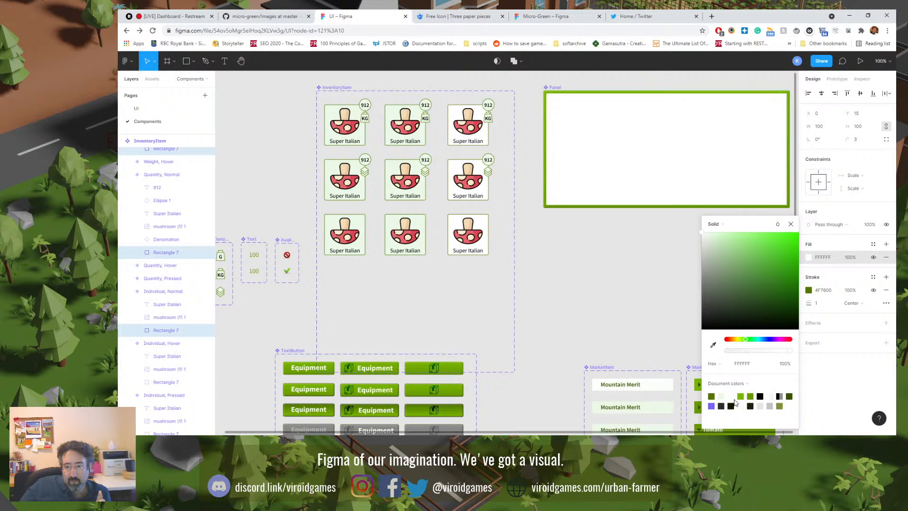
click(740, 406)
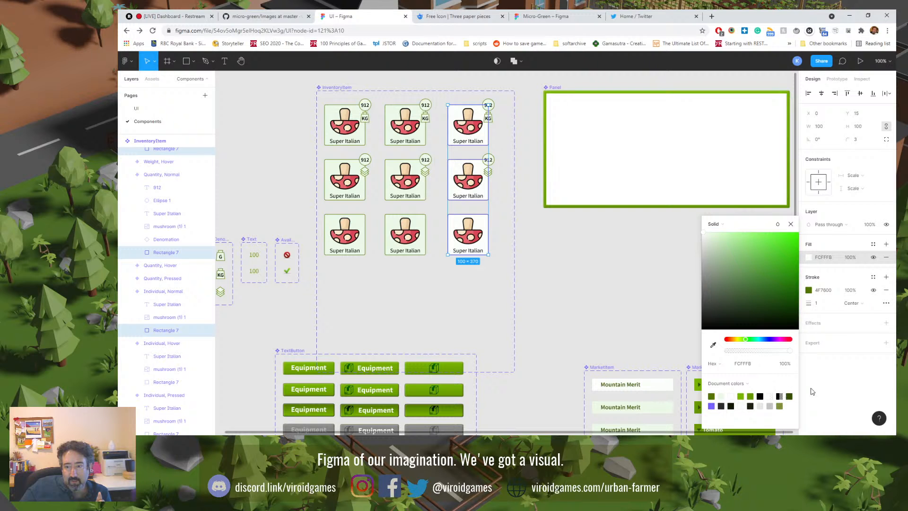
click(807, 393)
Step: Inspect the fill color of the background rectangle in the MarketItem set's Normal variant
scroll(629, 342, down, 3)
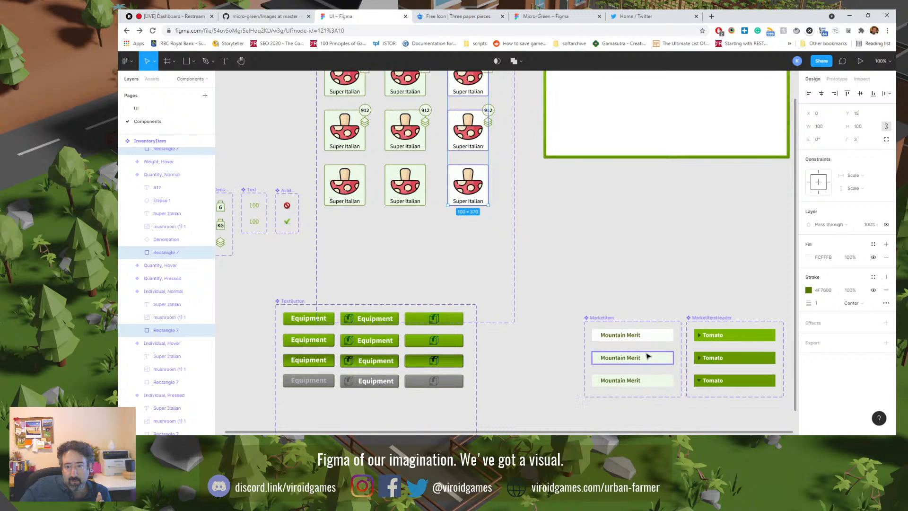
click(650, 338)
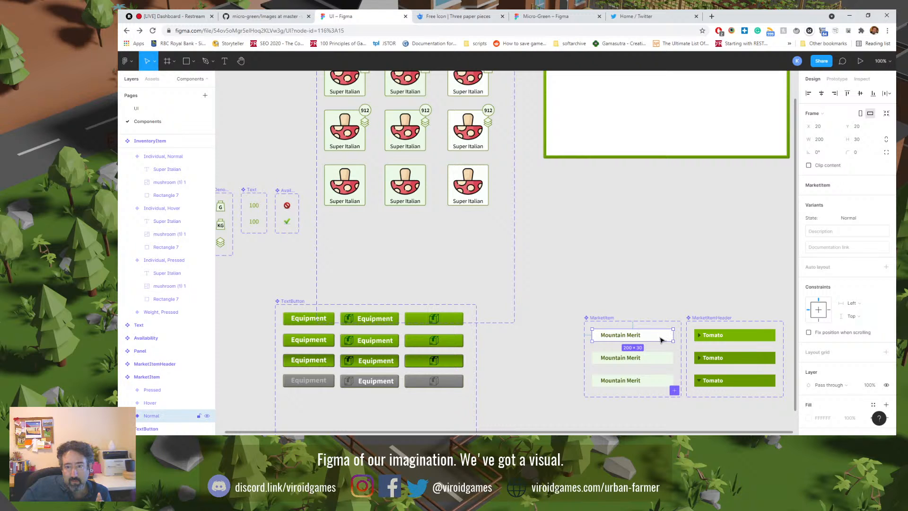
click(661, 339)
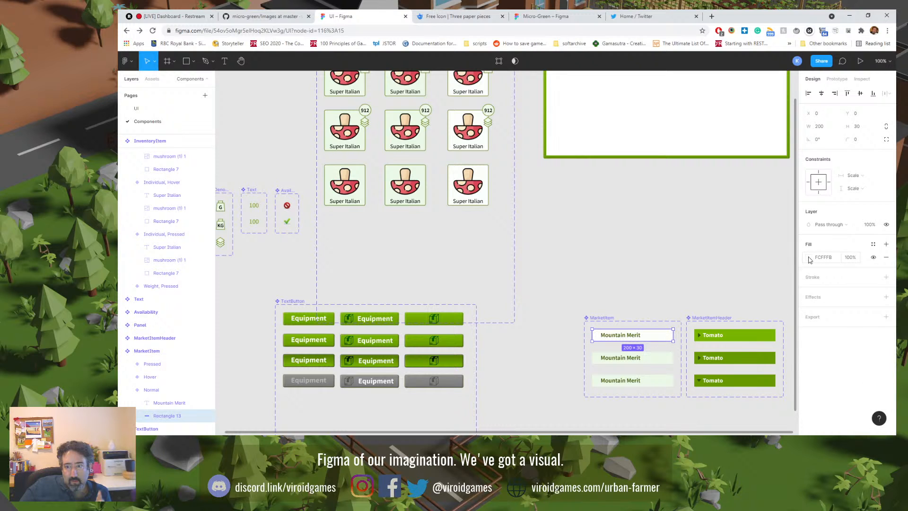
click(557, 219)
scroll(551, 236, up, 3)
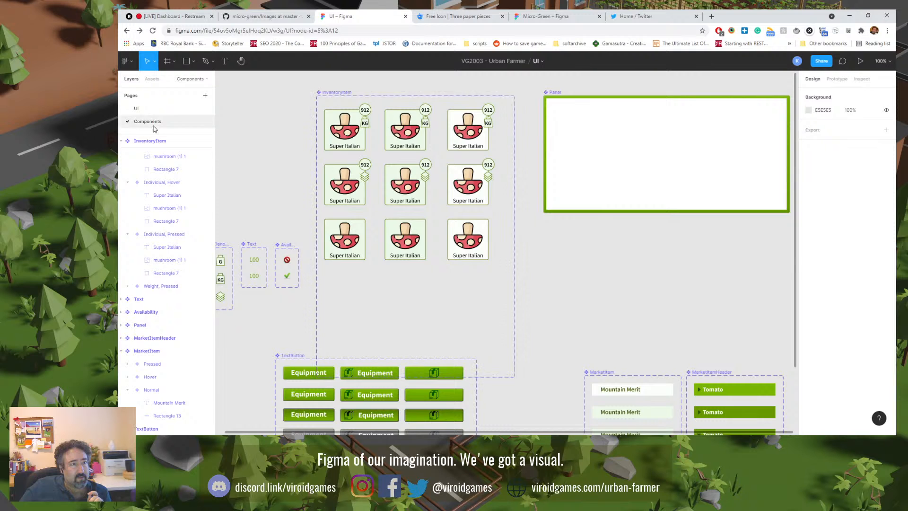
Step: On the UI page, set the State of every InventoryItem instance to Normal except the third one in the second row
click(137, 109)
scroll(291, 164, up, 5)
scroll(291, 164, up, 3)
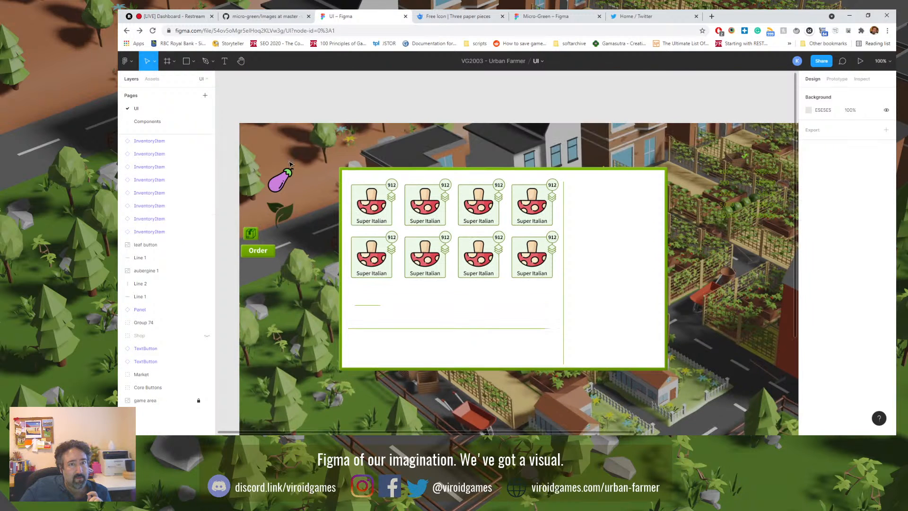
click(409, 220)
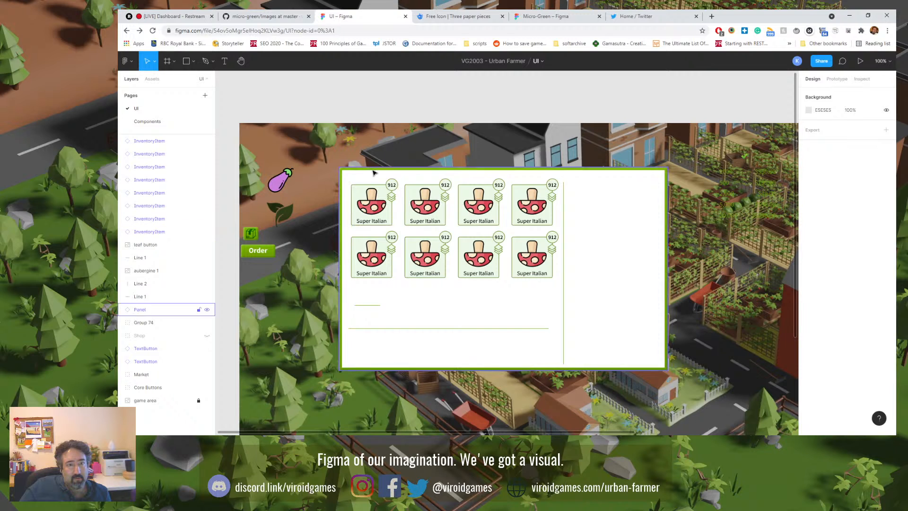
drag(370, 158, 528, 265)
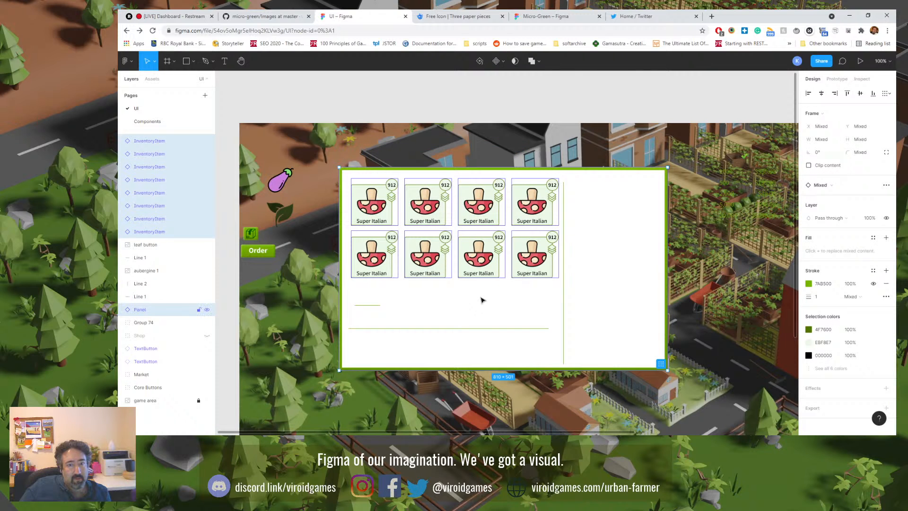
shift+click(479, 302)
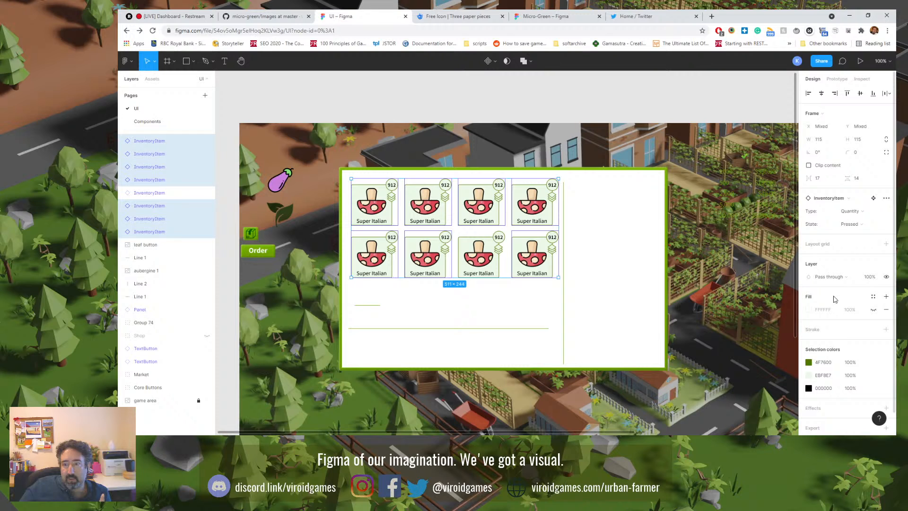
click(888, 226)
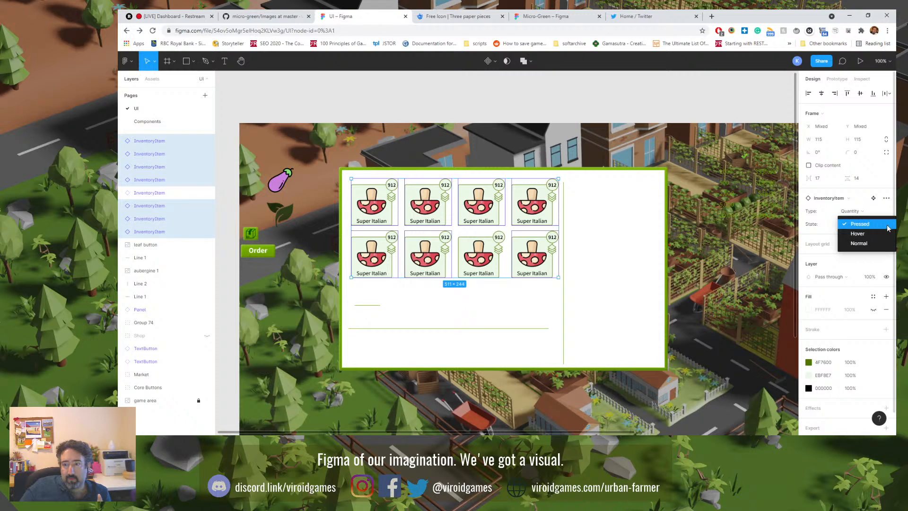
click(867, 241)
click(692, 214)
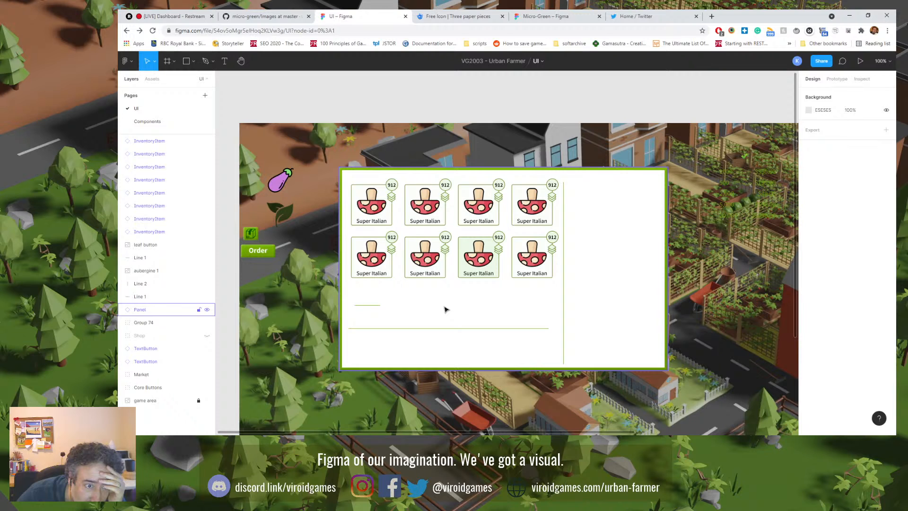
Step: Compare the State of the second item in the top row with that of the highlighted item in the second row
click(429, 215)
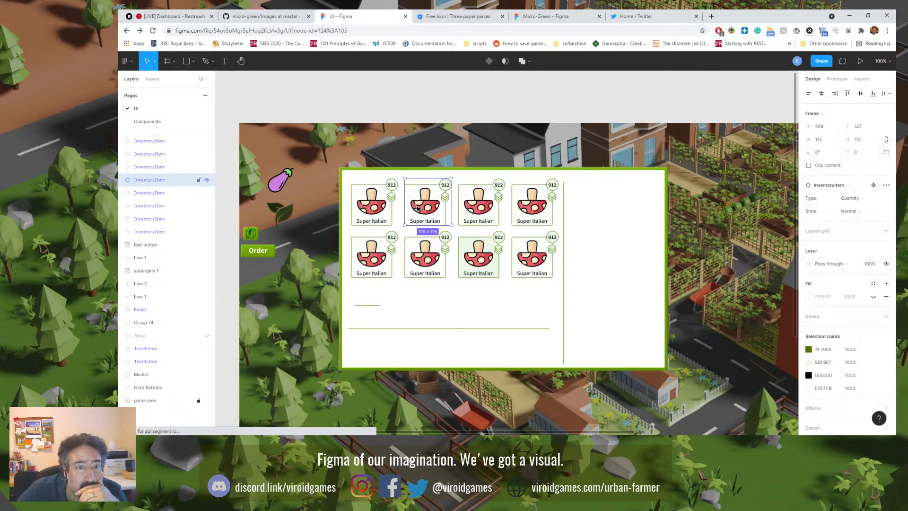
click(448, 297)
click(474, 266)
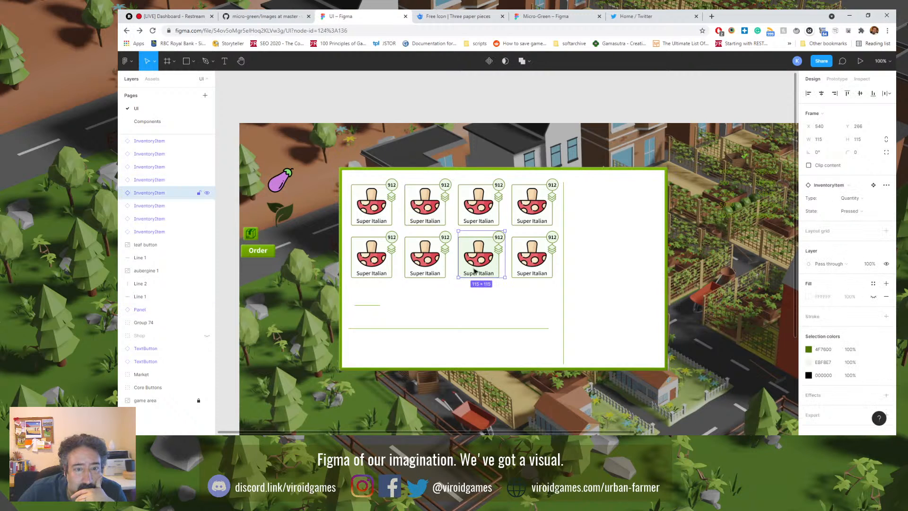
Step: Lock the Panel layer and move all eight InventoryItem instances down together to free space for a header
click(452, 303)
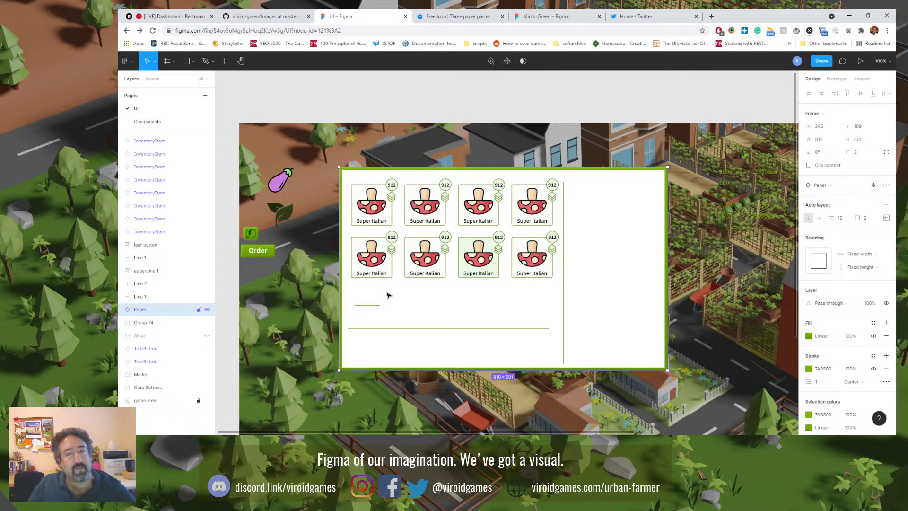
click(198, 310)
drag(362, 143, 526, 271)
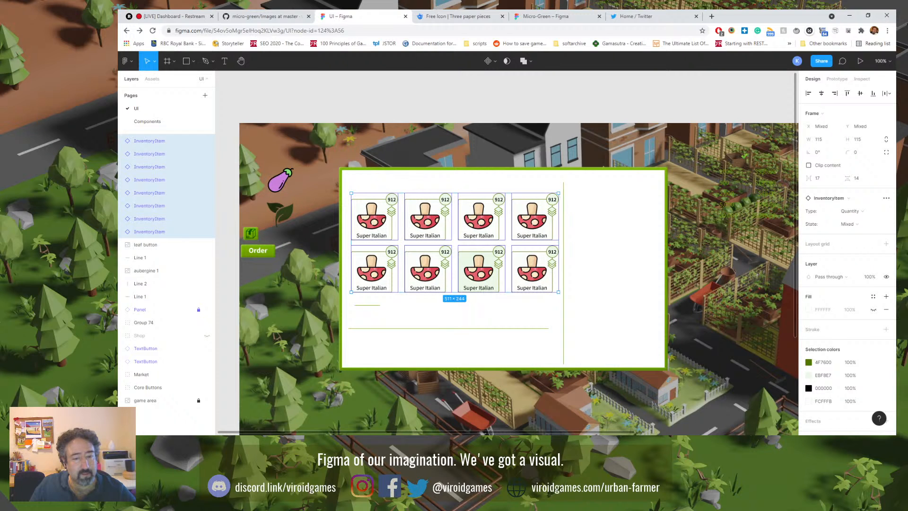
Step: Skip ahead several tracks in the background music player and clear the selection on the canvas
click(483, 429)
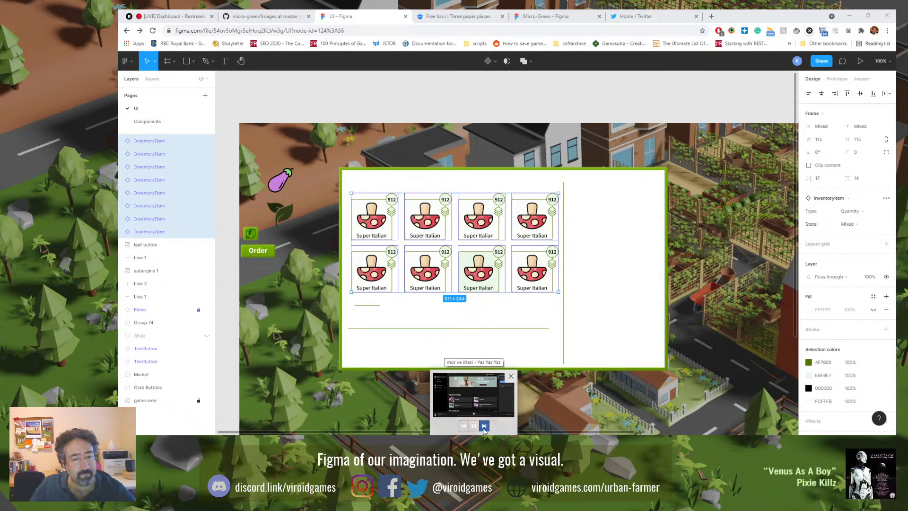
click(483, 426)
click(483, 426)
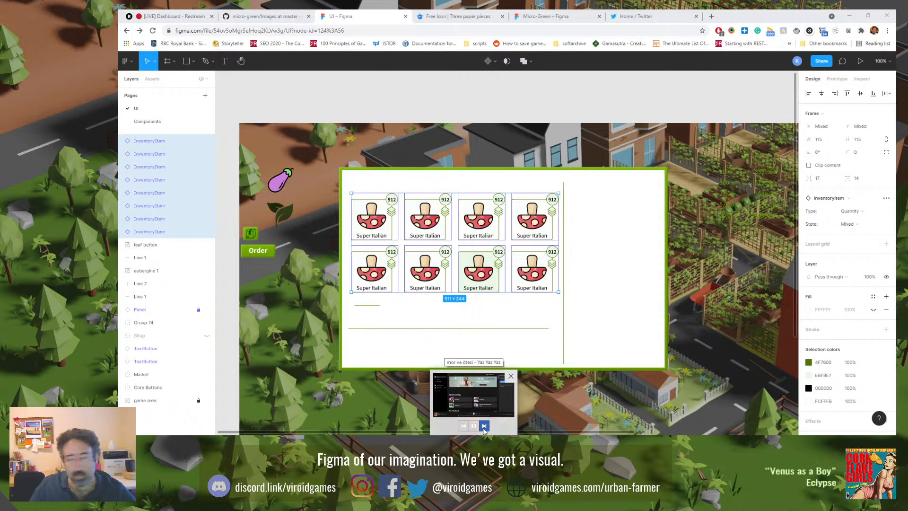
click(483, 428)
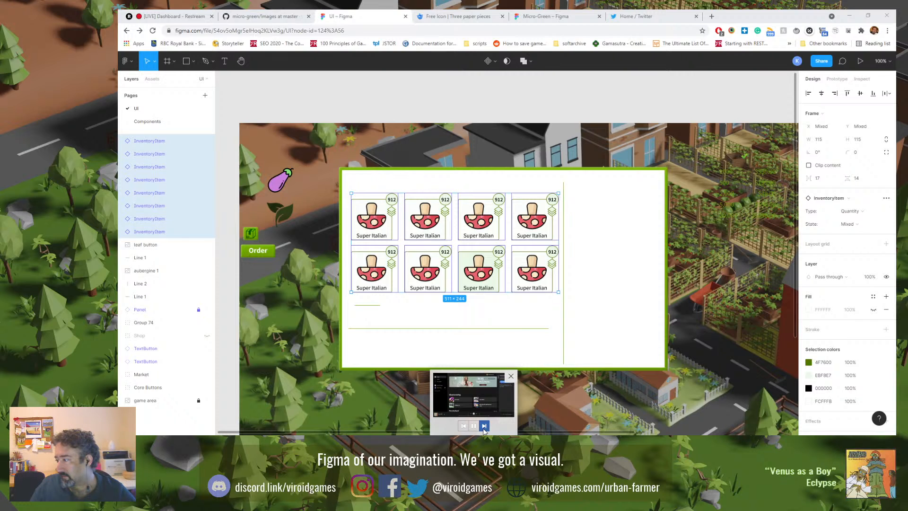
click(484, 426)
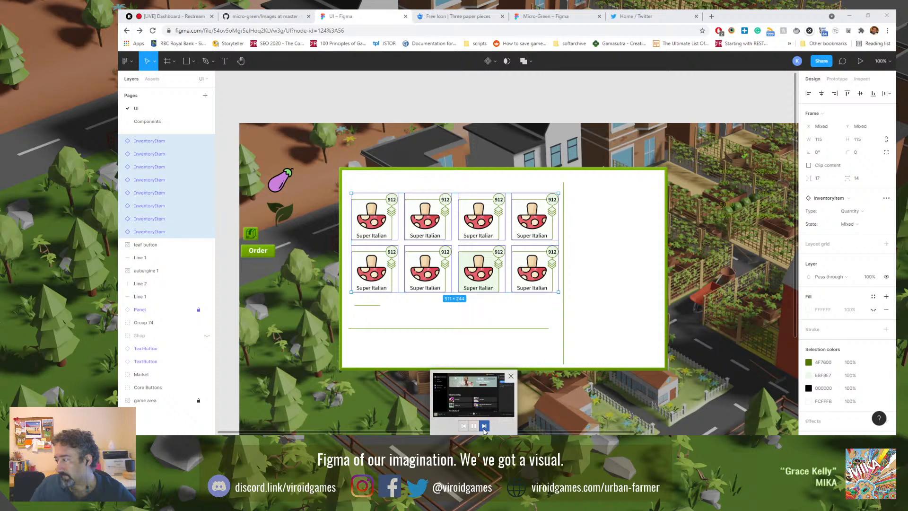
click(301, 152)
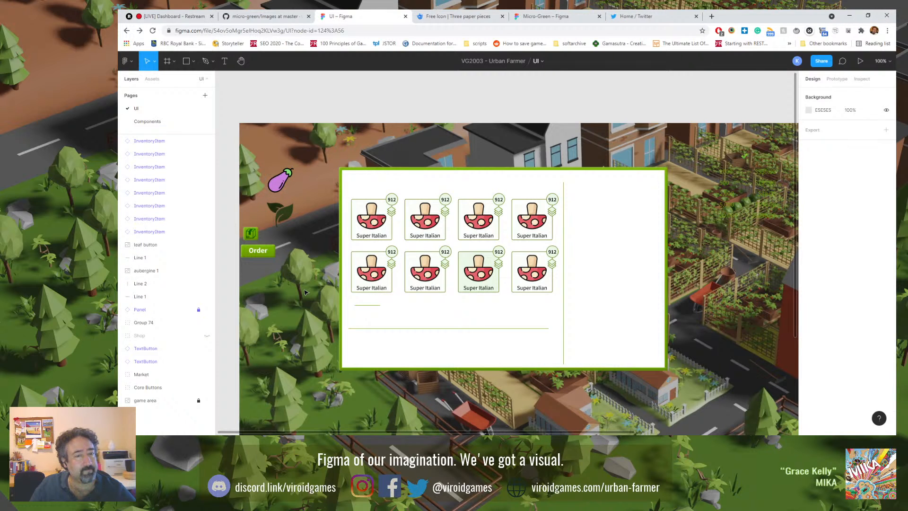
Step: Duplicate the long horizontal divider above the item grid, and add a 211-wide copy across the panel's narrow column at the same height
click(402, 328)
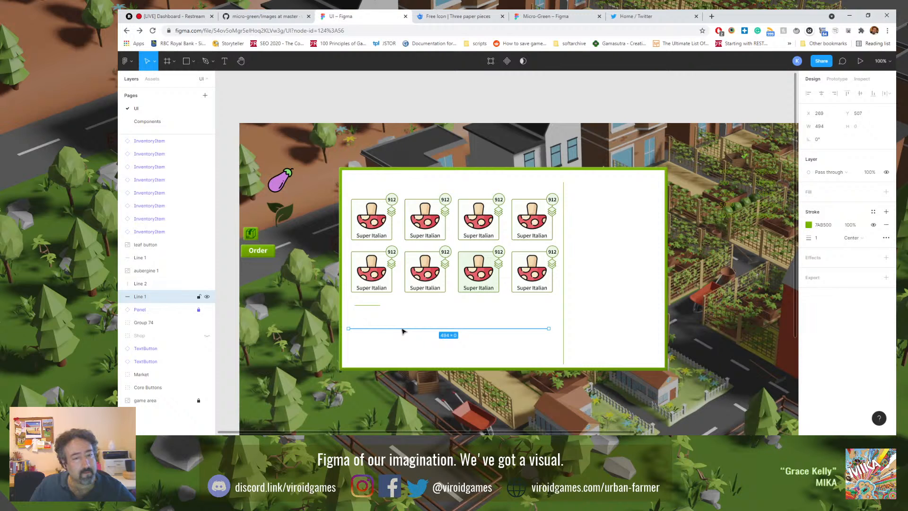
key(ctrl+v)
drag(402, 329, 570, 189)
key(ctrl+v)
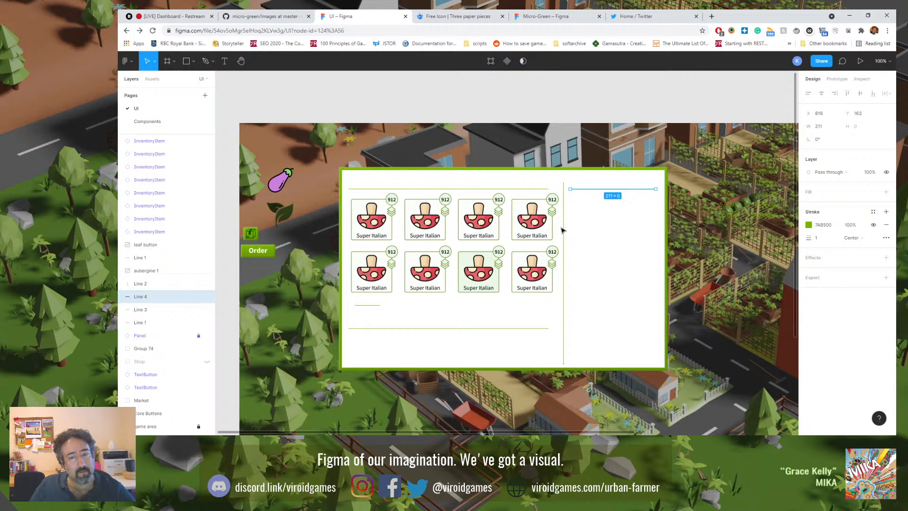
Step: Raise the vertical divider and shift it to X 809, and move the narrow column's header line to X 826
drag(563, 229, 564, 227)
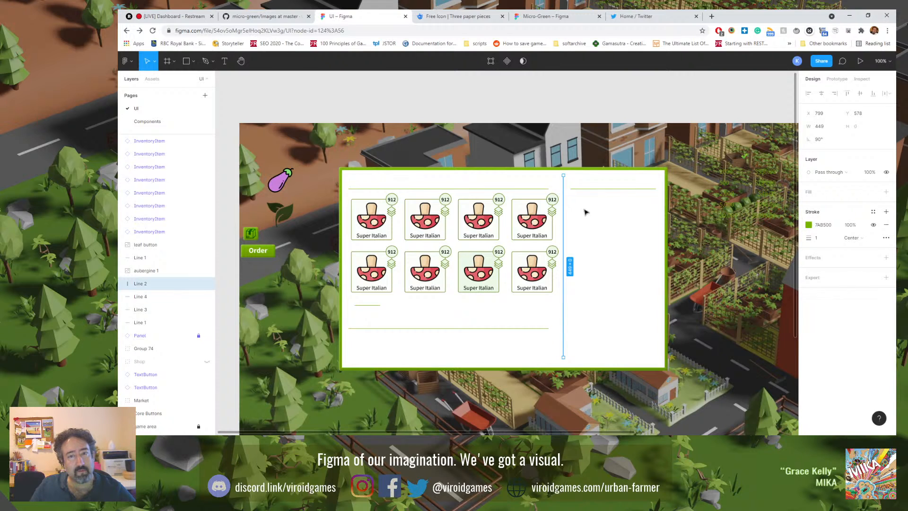
key(shift+Right)
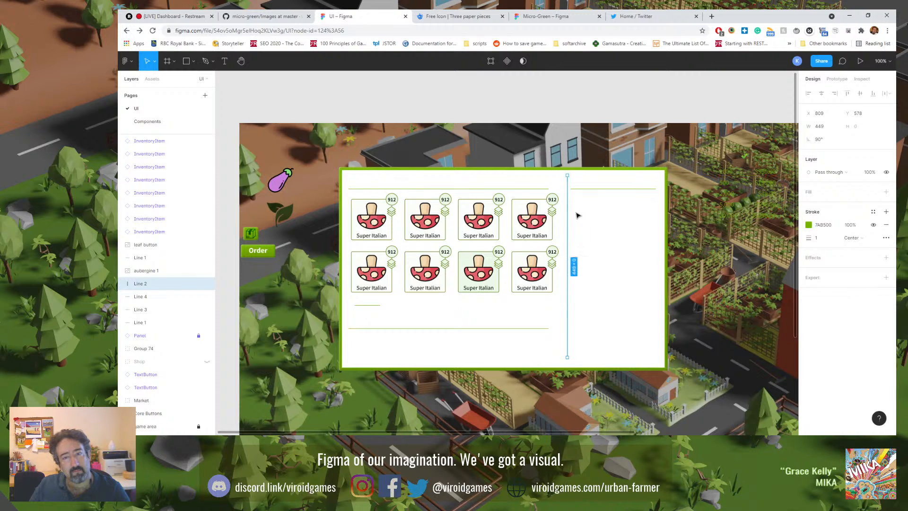
click(596, 190)
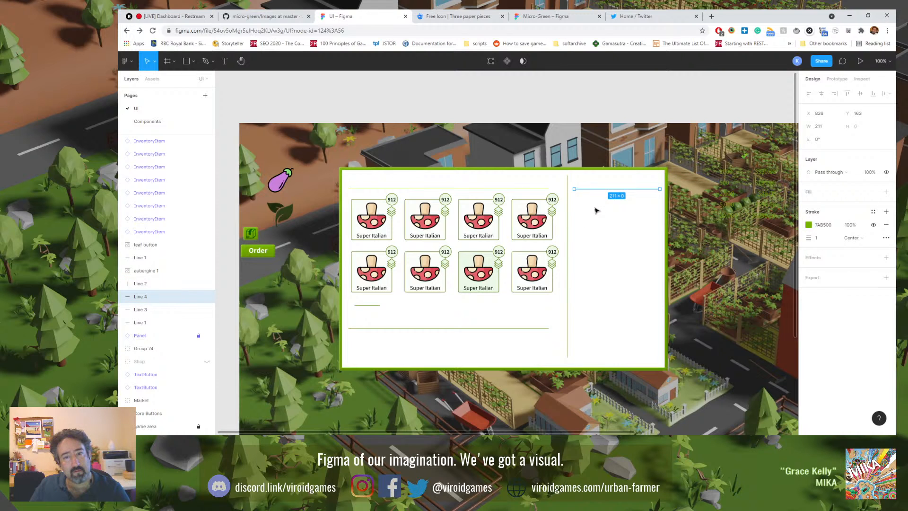
click(711, 216)
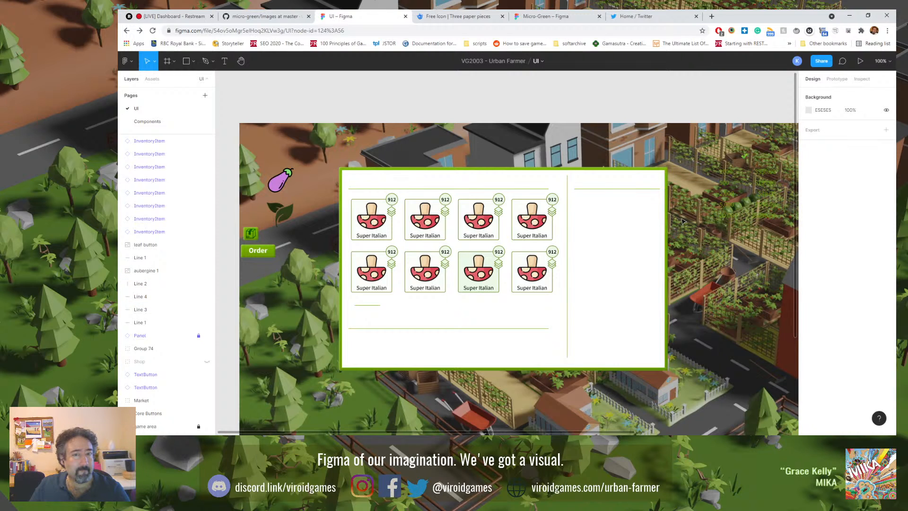
Step: Extend the header line above the item grid to reach the outer edge of the fourth column of items
click(549, 189)
drag(547, 189, 558, 190)
click(558, 152)
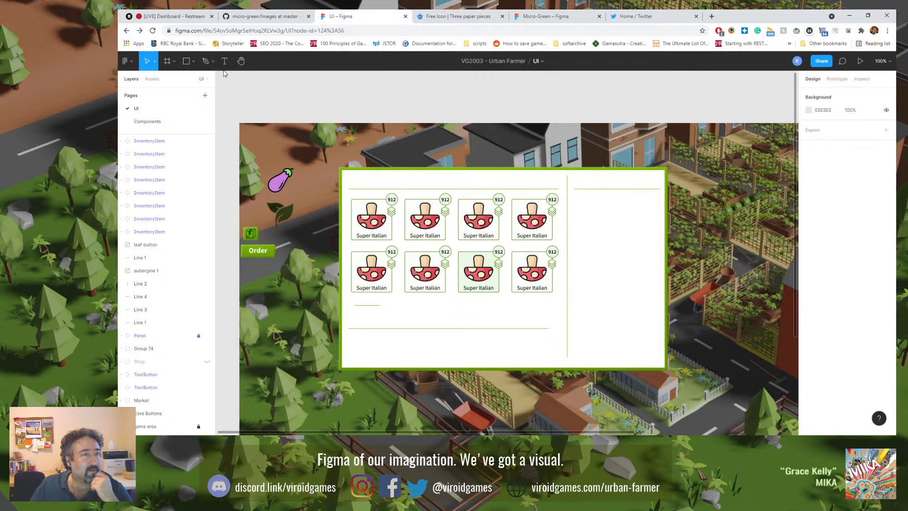
Step: Add the text "Inventory" above the header line of the item grid
key(t)
click(353, 179)
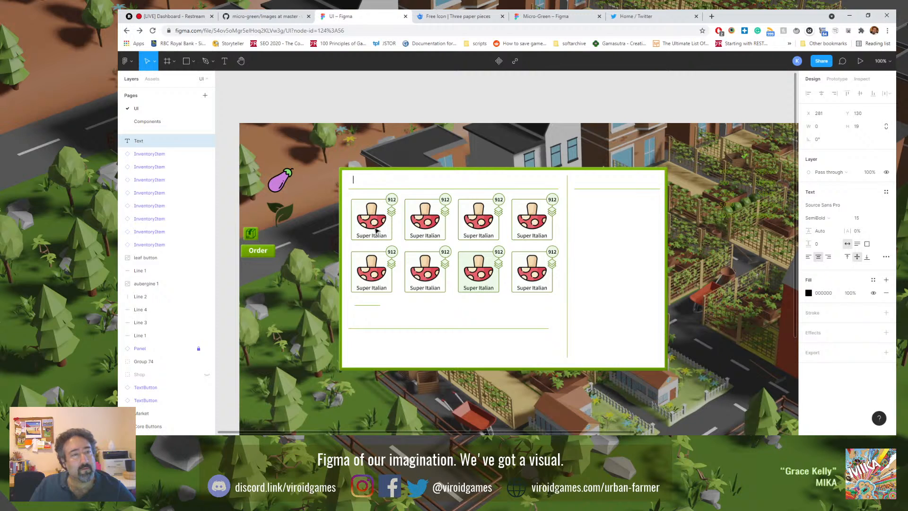
text(Inve)
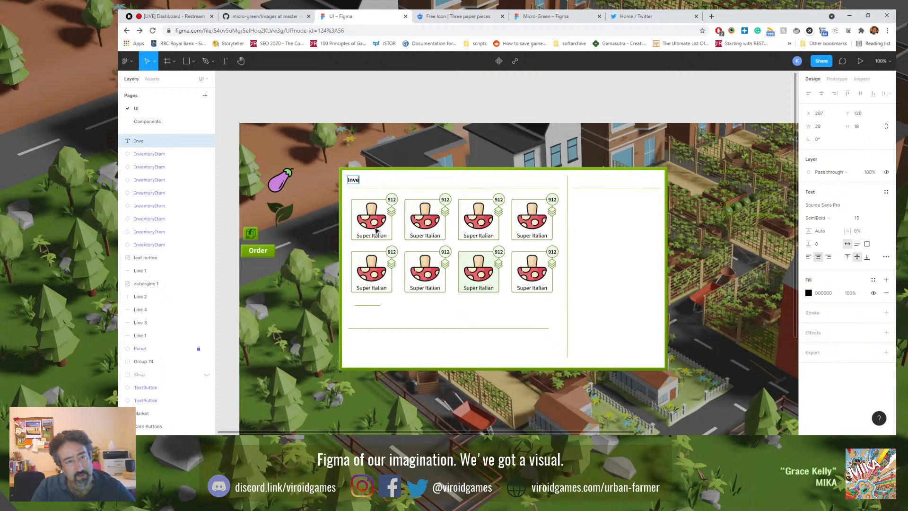
text(ntory)
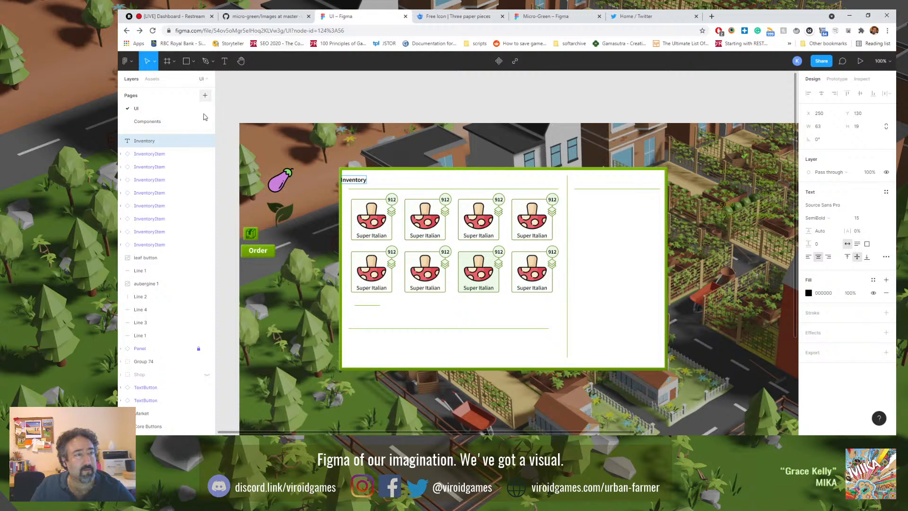
key(Escape)
Step: Left-align the Inventory title and fill it with the document color 1B1F0C
click(808, 257)
click(808, 293)
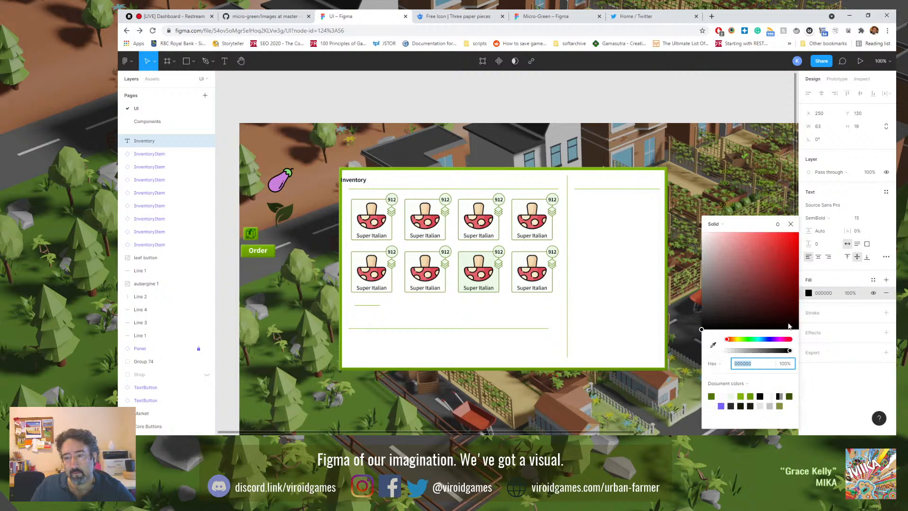
click(751, 404)
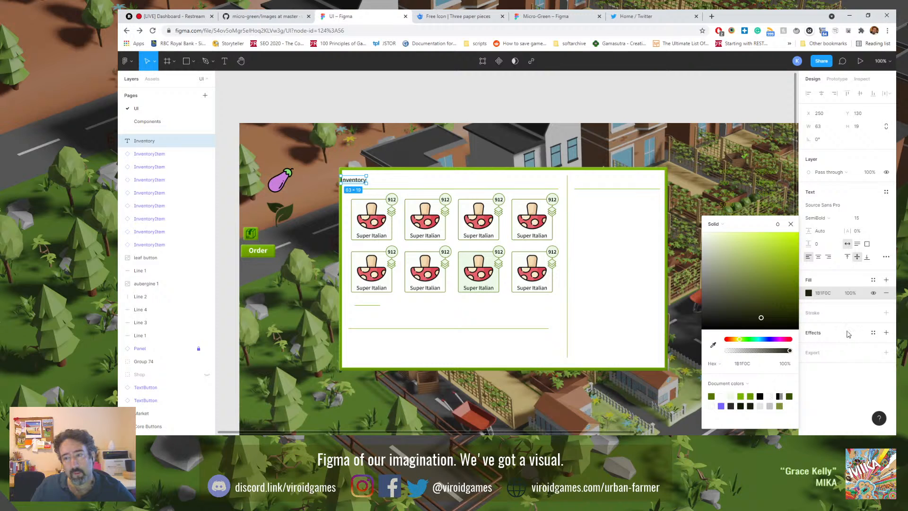
Step: Make the Inventory title Bold at size 18 and line it up with the start of the grid's header line
click(835, 220)
click(823, 228)
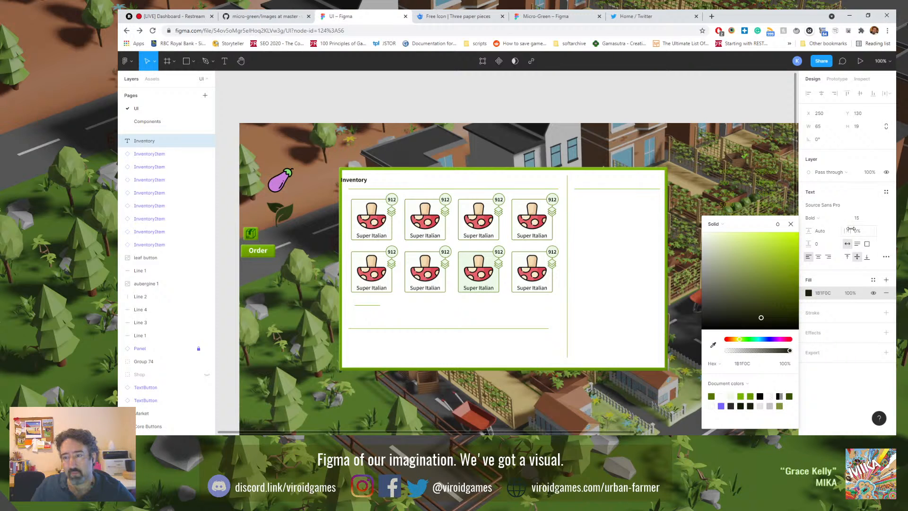
click(872, 219)
click(879, 220)
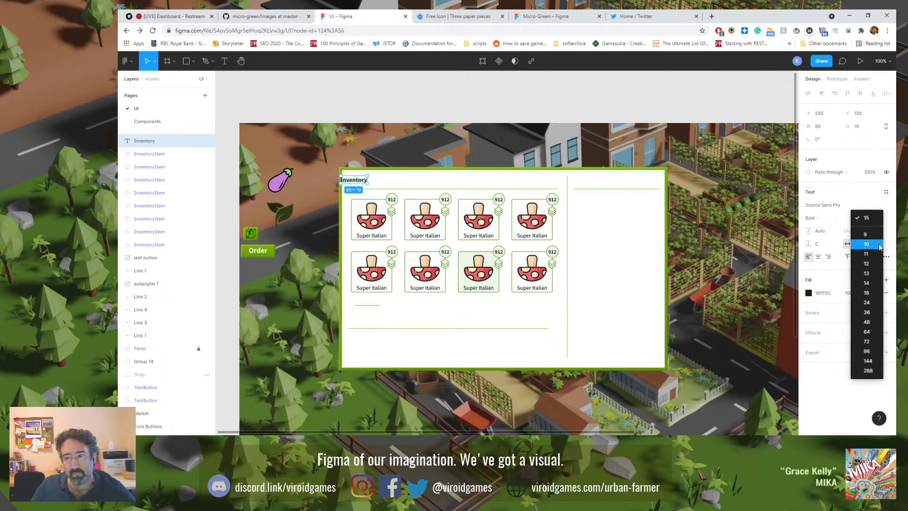
click(868, 296)
drag(361, 184, 369, 187)
click(374, 159)
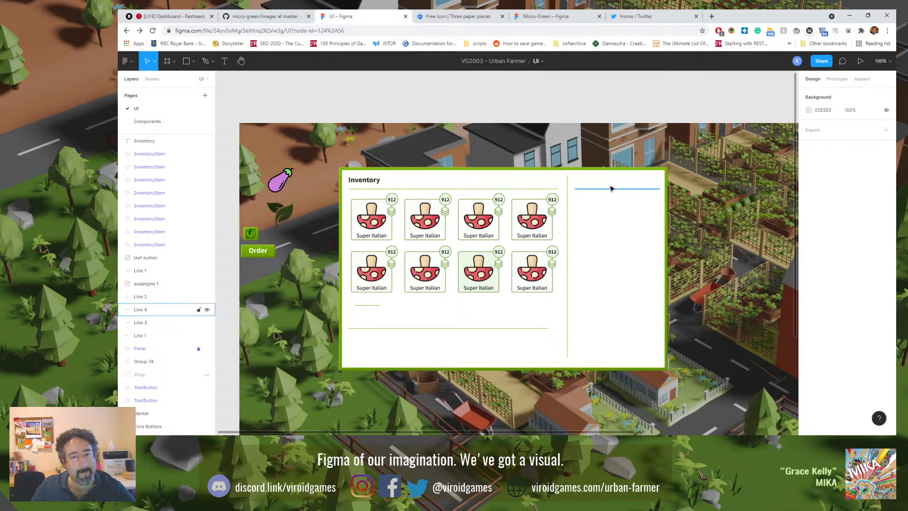
Step: Duplicate the Inventory title above the narrow column's header line, at X 826 and Y 128
click(368, 180)
double_click(368, 181)
click(403, 159)
drag(376, 181, 596, 186)
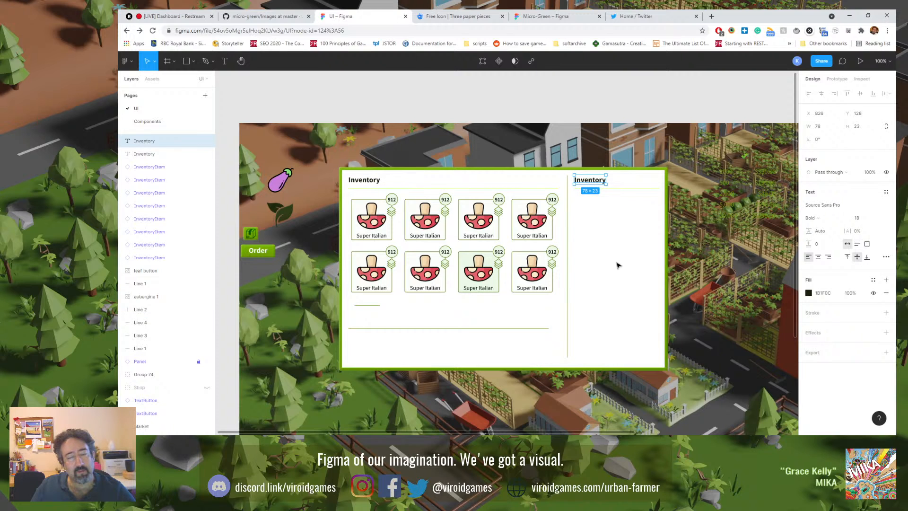
Step: Change the text of the narrow column's title to "Super Italian Paste"
double_click(590, 184)
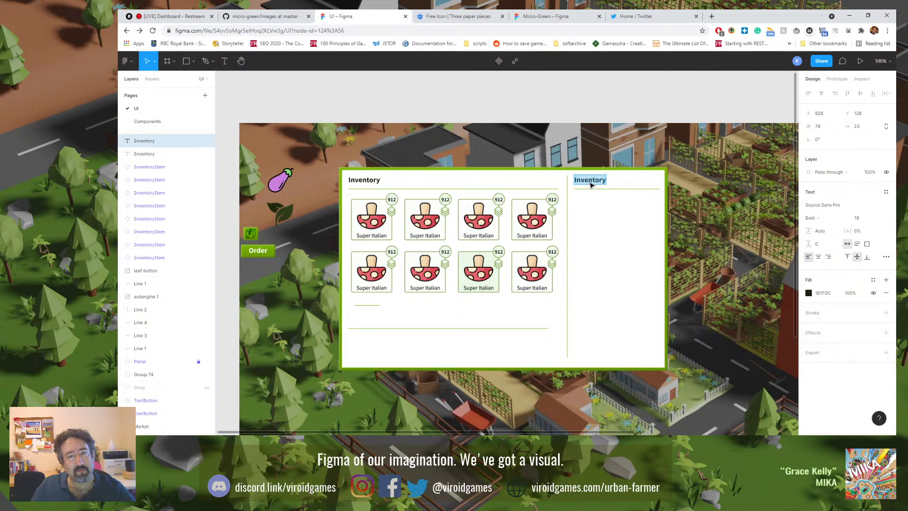
text(Su)
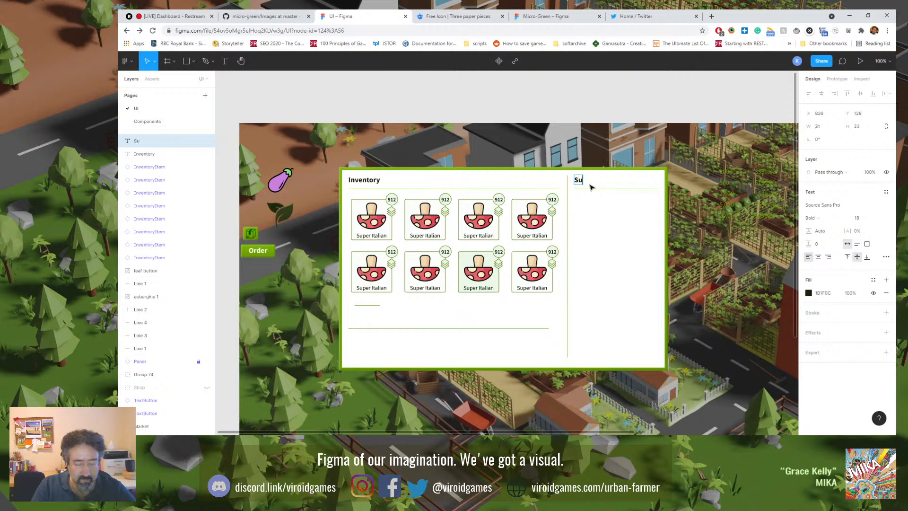
text(per Italian Paste)
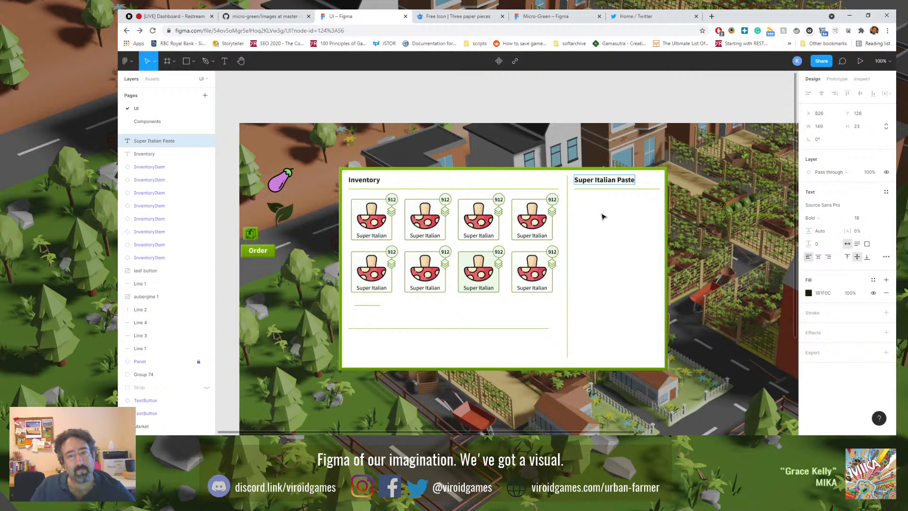
key(Escape)
key(Escape)
Step: Duplicate the narrow column's title below its header line, at X 826 and Y 183, and change the copy's text to "Quantity"
click(603, 182)
drag(603, 182, 602, 205)
double_click(597, 203)
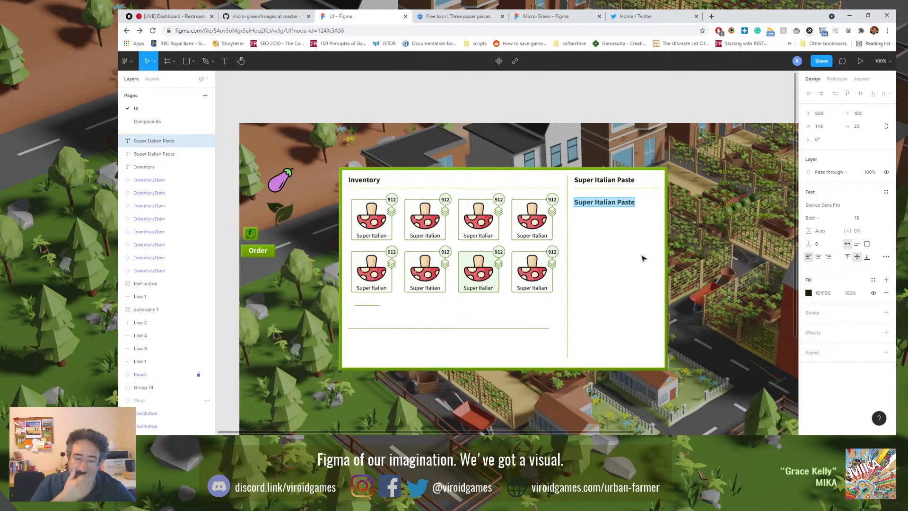
text(Quantity)
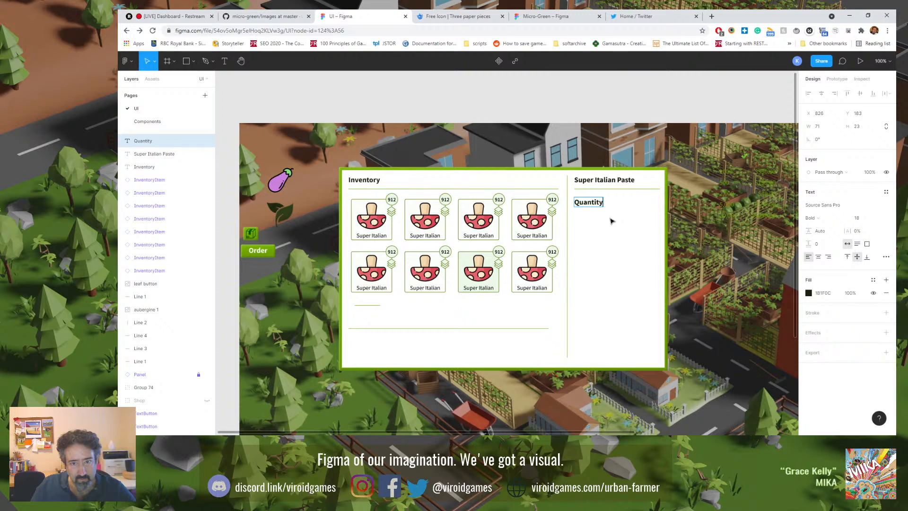
key(Escape)
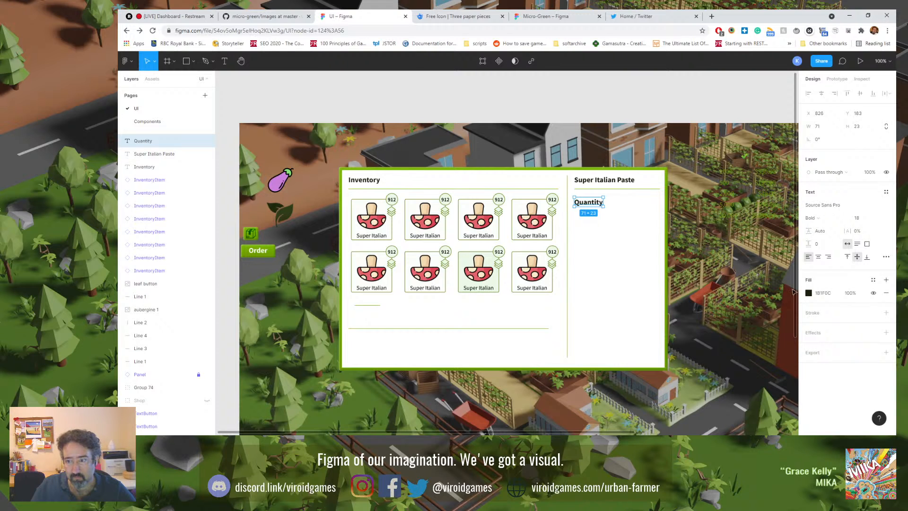
Step: Try the document colors 111A00 and 2C2C2C on the Quantity label, return to 1B1F0C, and check the available color libraries
click(809, 294)
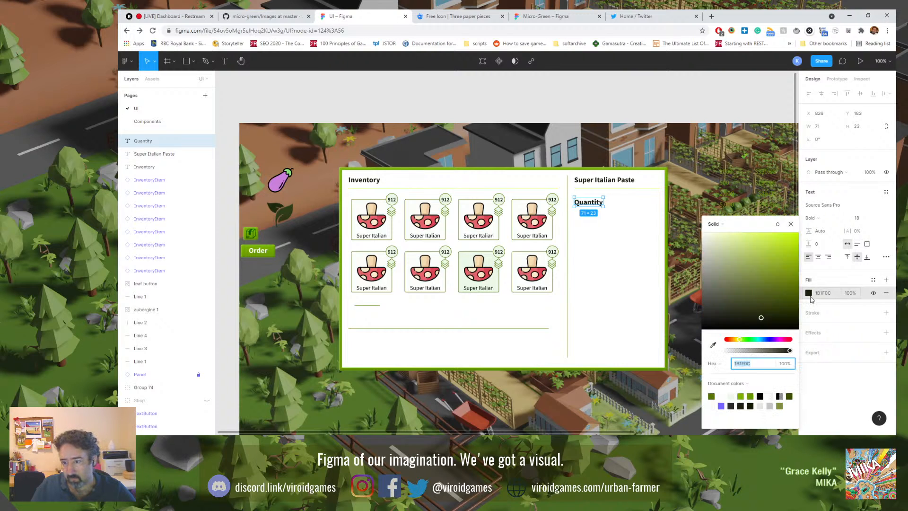
click(750, 406)
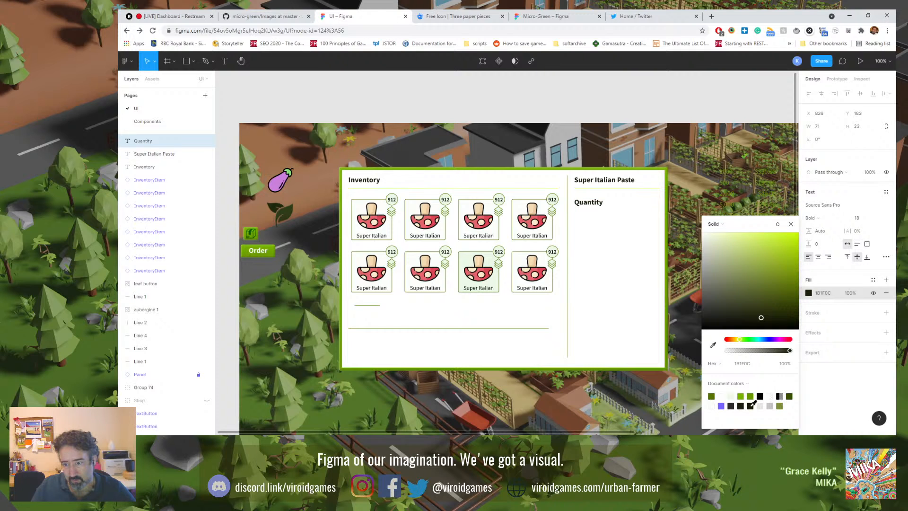
click(744, 404)
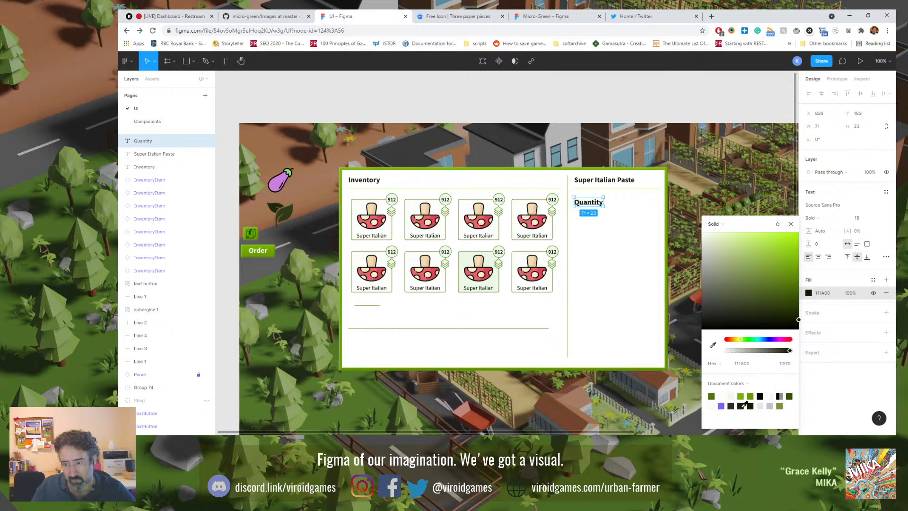
click(730, 406)
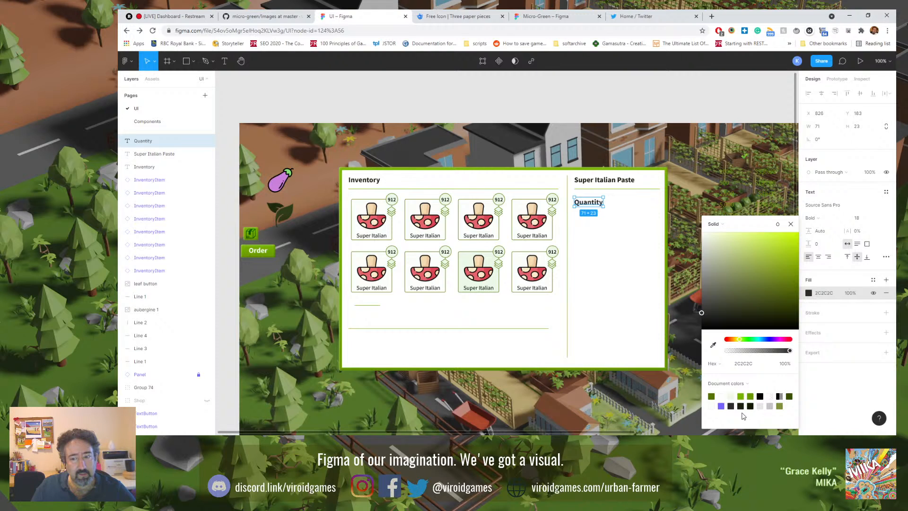
click(745, 405)
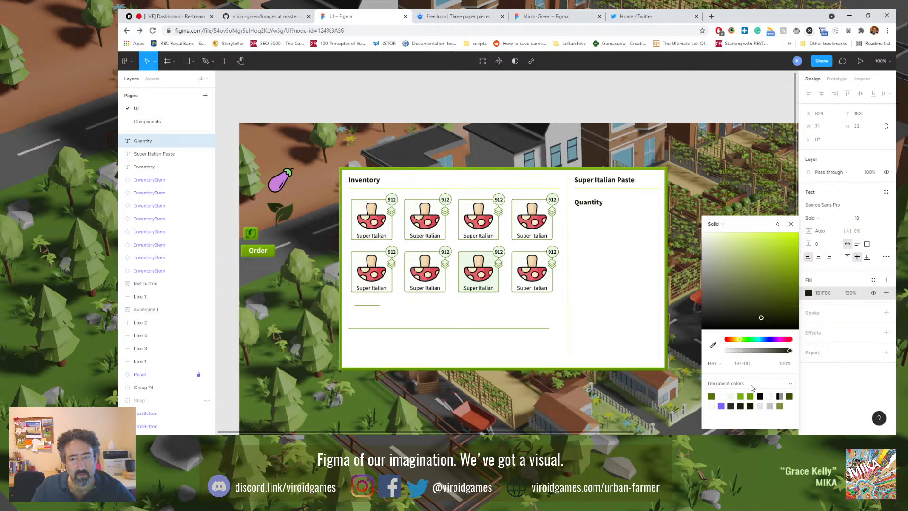
click(749, 383)
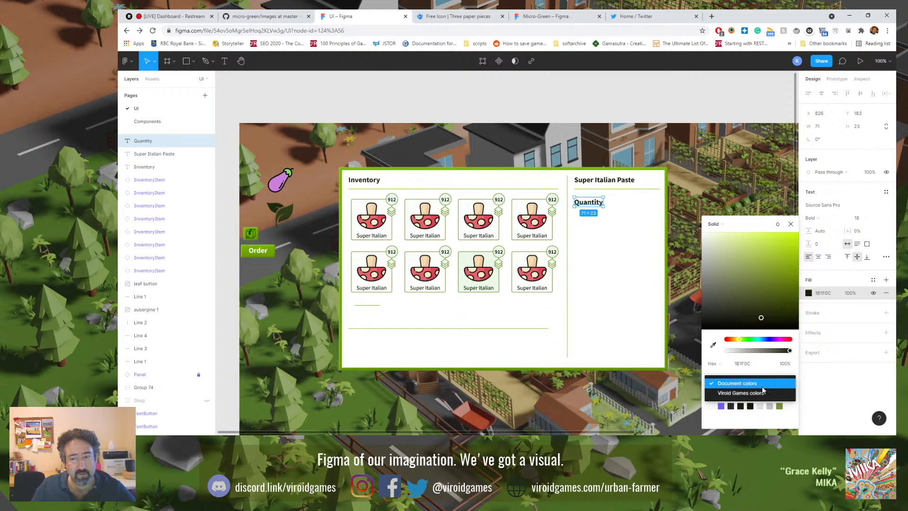
click(762, 390)
click(750, 385)
click(758, 378)
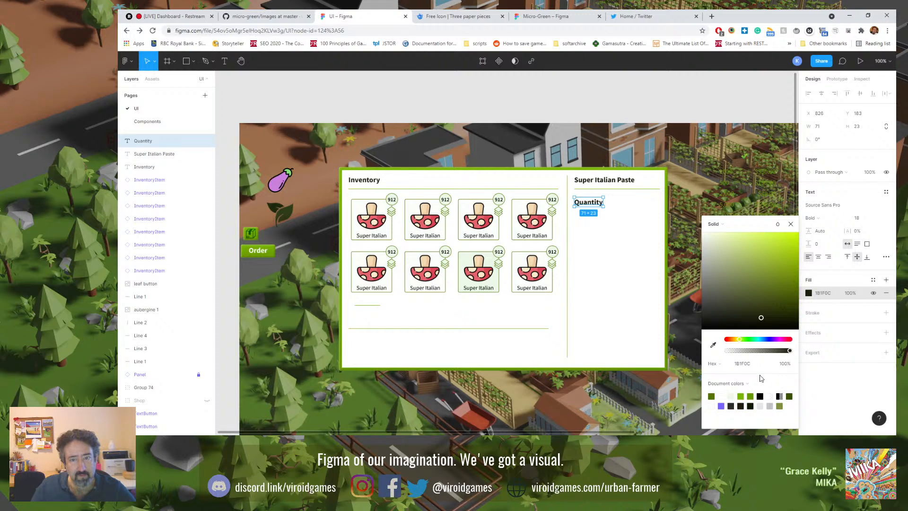
Step: Fill the Quantity label with the document color 375200 and make it SemiBold at size 16
click(779, 405)
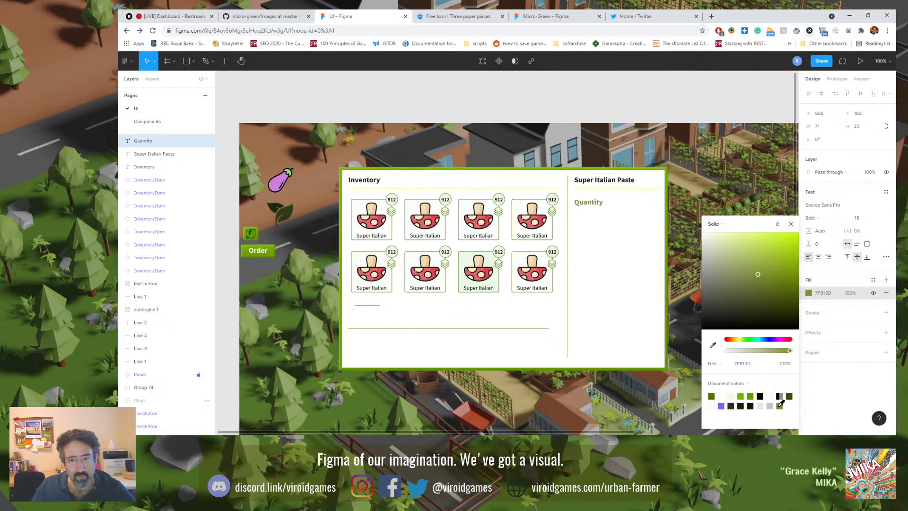
click(790, 397)
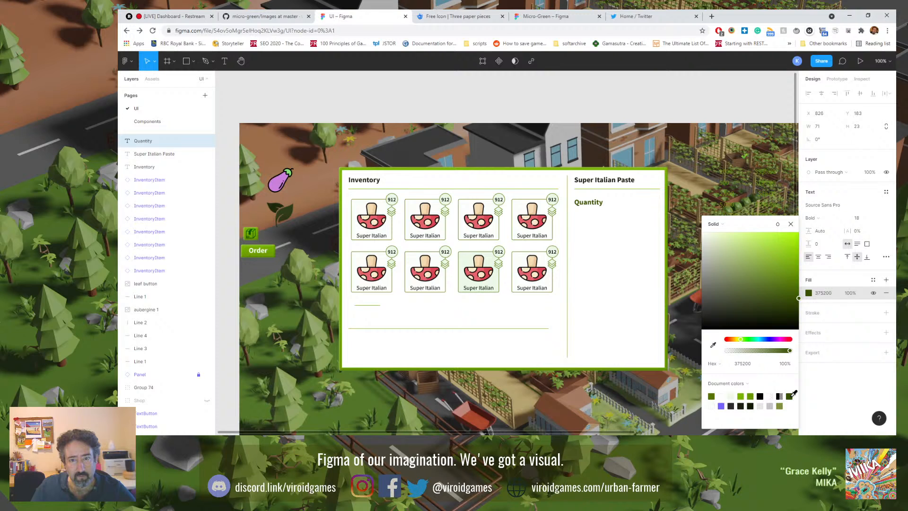
click(824, 218)
click(827, 220)
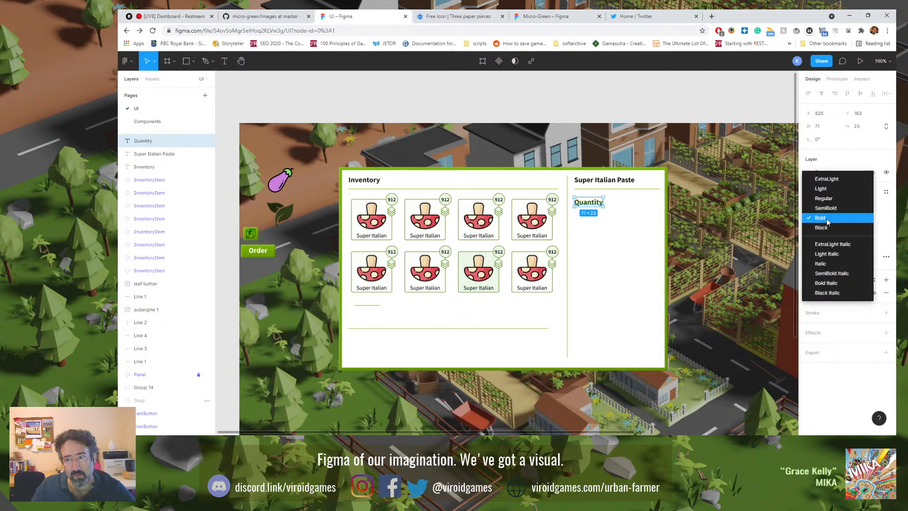
click(826, 208)
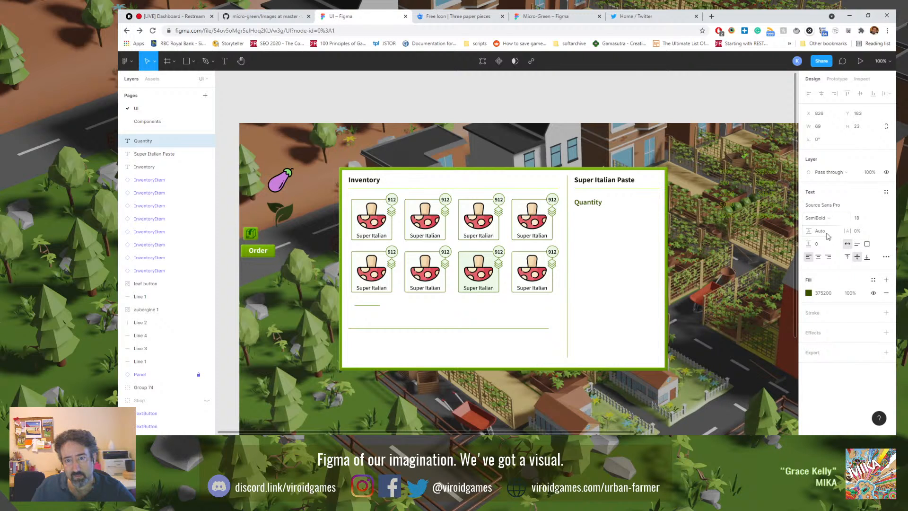
click(865, 218)
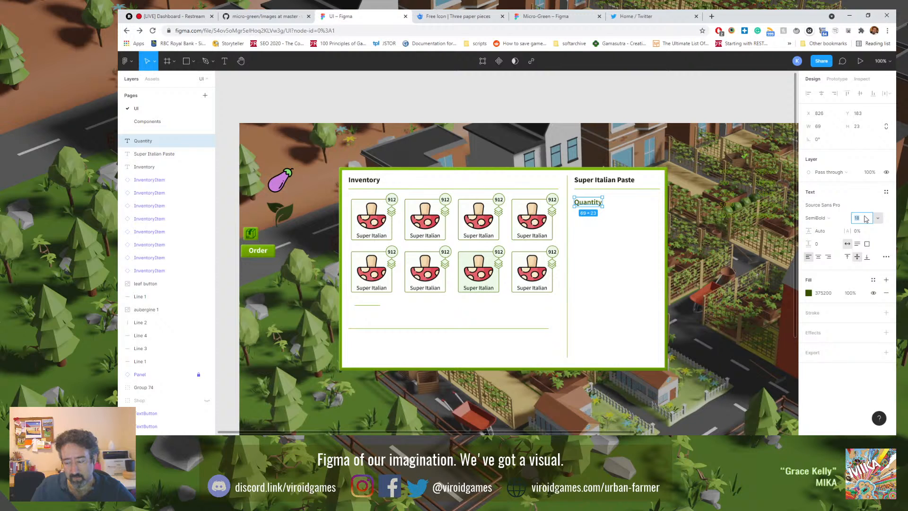
text(16)
key(Return)
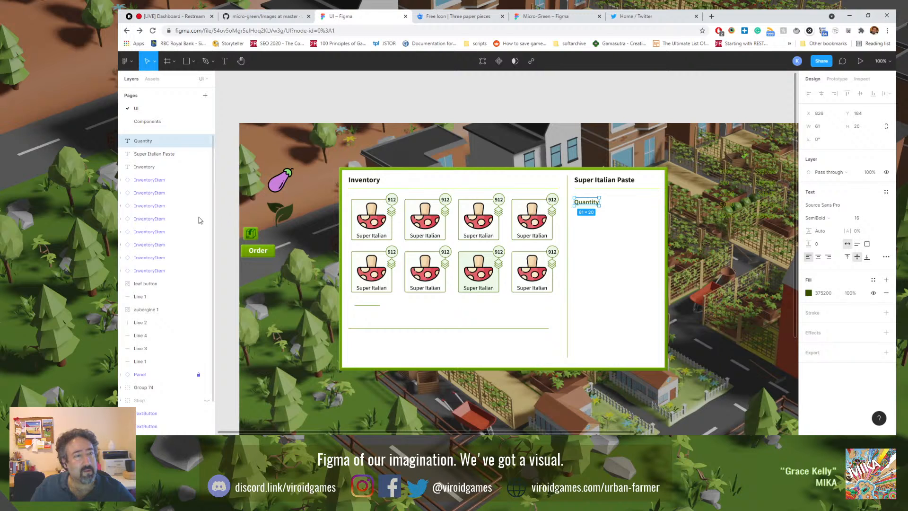
Step: Launch the Table Generator plugin with nothing selected and look over its table settings
click(224, 146)
right_click(224, 142)
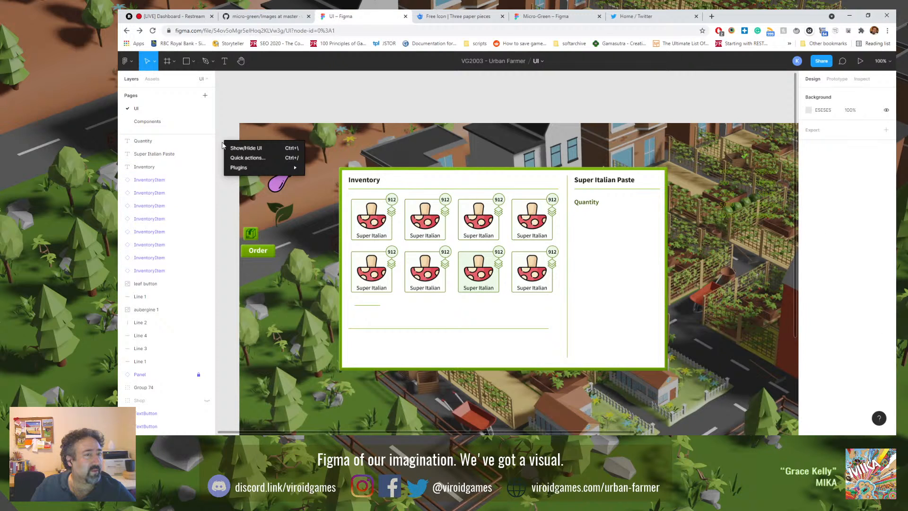
mouse_move(242, 170)
click(349, 177)
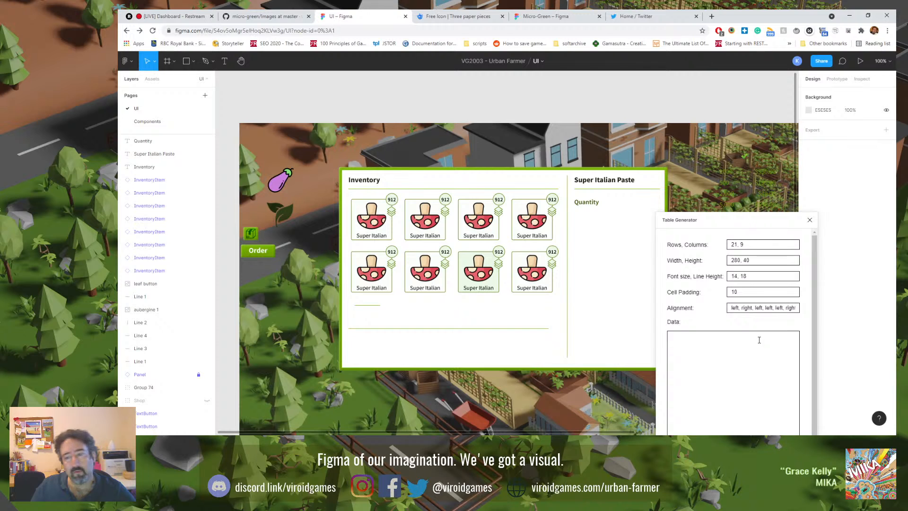
click(727, 337)
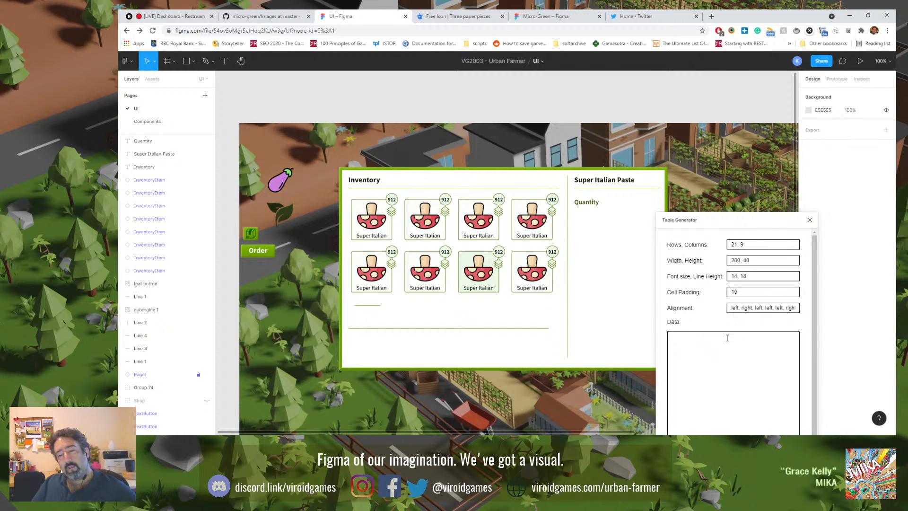
drag(738, 223, 715, 151)
scroll(725, 308, down, 2)
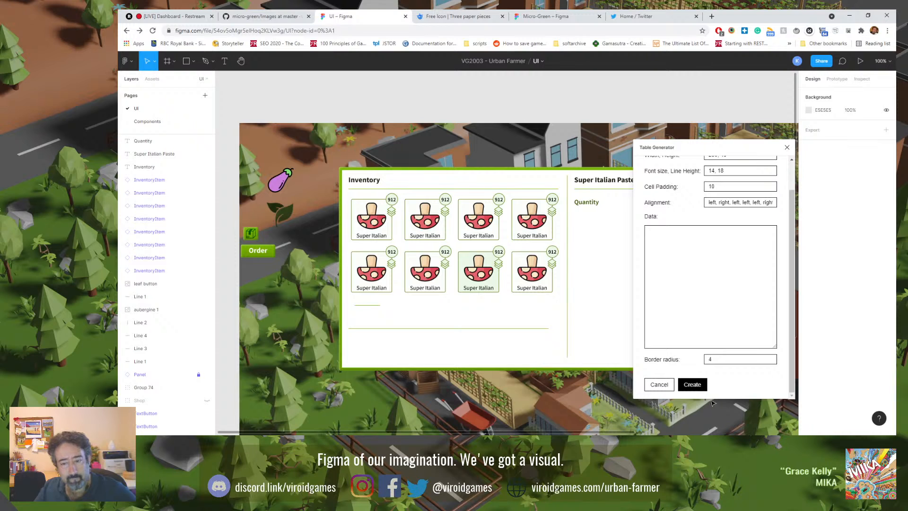
scroll(701, 315, up, 2)
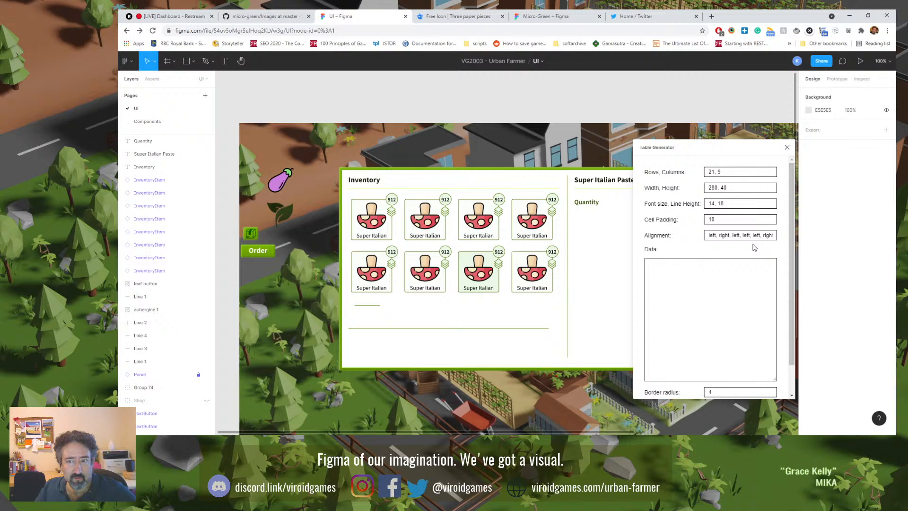
click(765, 238)
drag(761, 237, 776, 237)
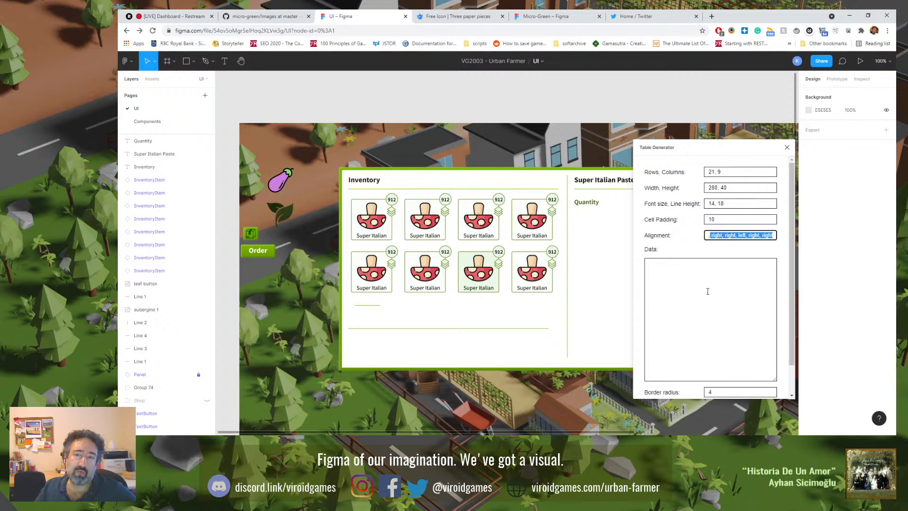
Step: Set the generated table to 3 rows and 2 columns
drag(715, 172, 708, 173)
text(3)
double_click(716, 172)
text(2)
double_click(710, 172)
text(4)
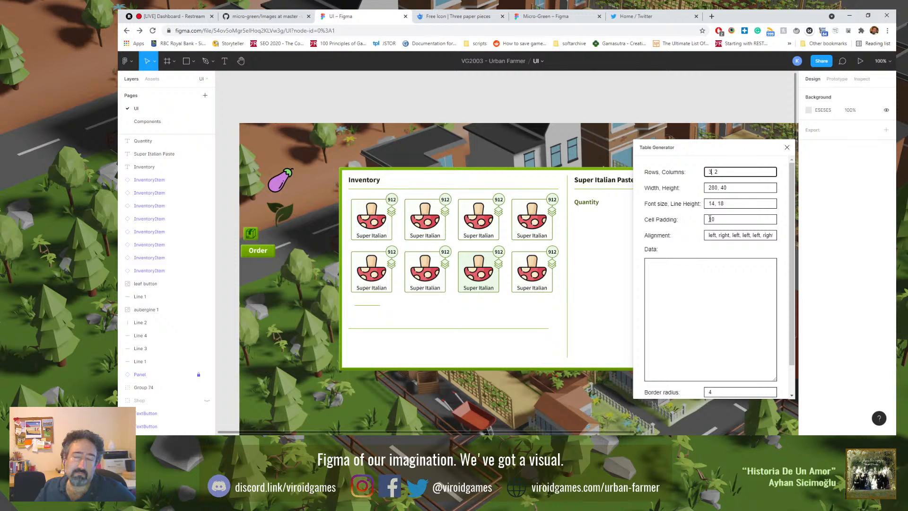
Step: Set the table generator's width to 320, keeping the height at 40
double_click(724, 188)
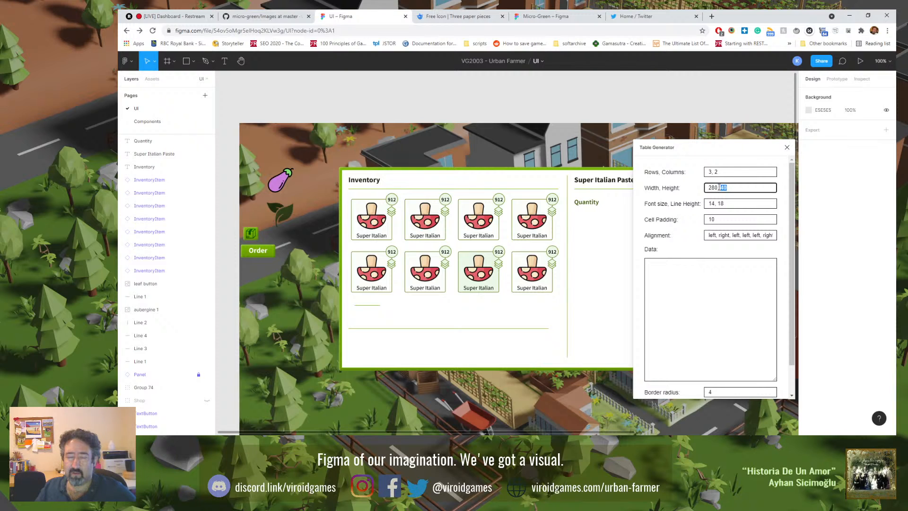
double_click(718, 172)
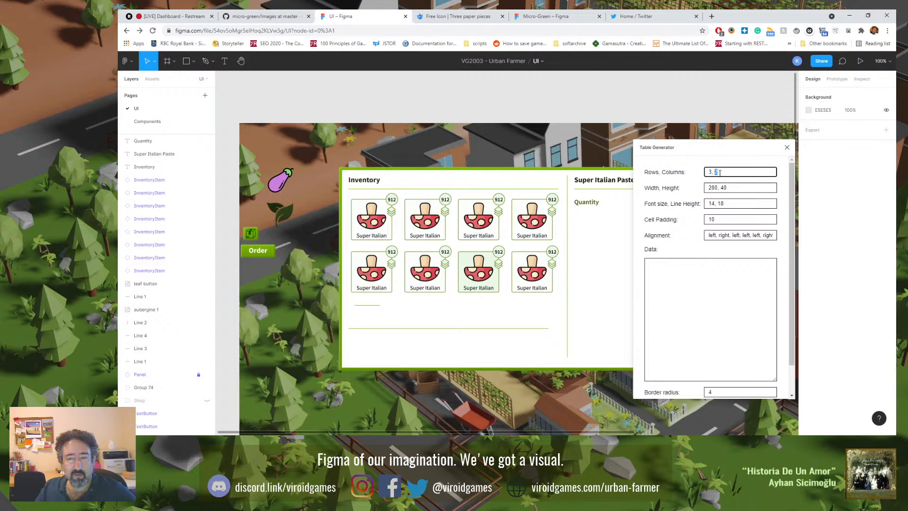
click(715, 188)
key(BackSpace)
key(BackSpace)
text(32)
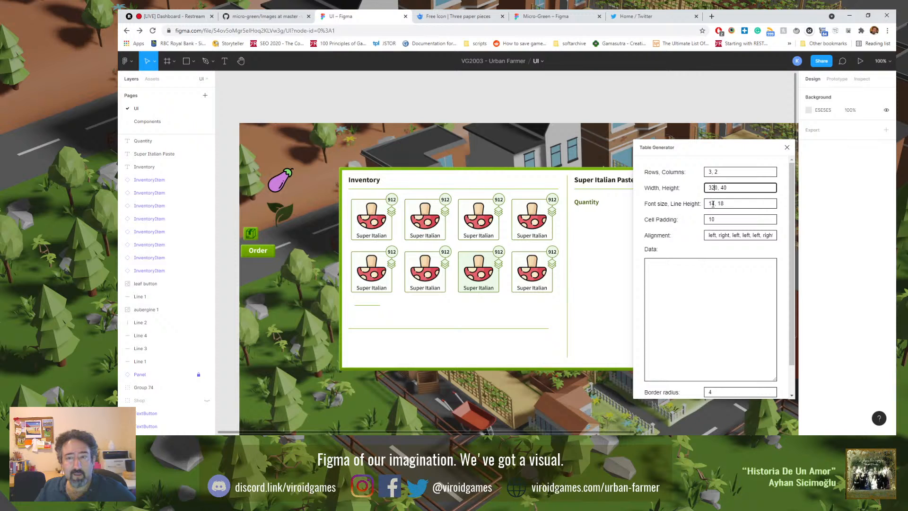
Step: Shorten the table's alignment setting to "left, left"
double_click(727, 235)
key(BackSpace)
key(BackSpace)
key(BackSpace)
drag(726, 235, 836, 357)
key(BackSpace)
Step: Enter the data lines "comma, separated", "Quantity, 21" and "Quality, Edible" and create the table
click(721, 315)
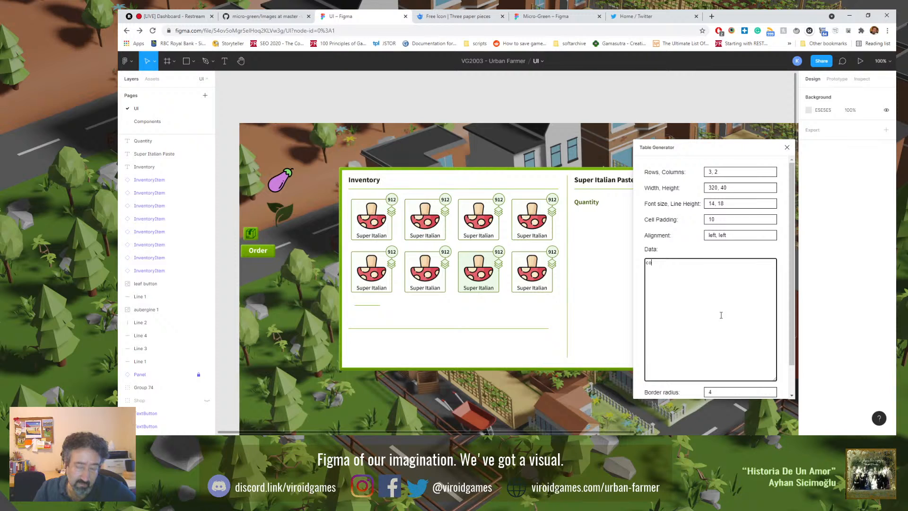
text(comma, separated)
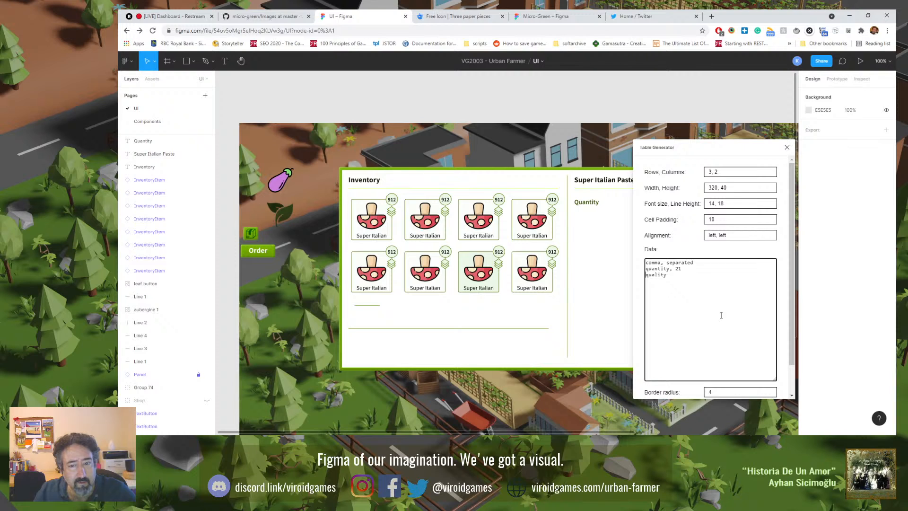
text(Q)
key(Delete)
key(Up)
key(BackSpace)
text(Q)
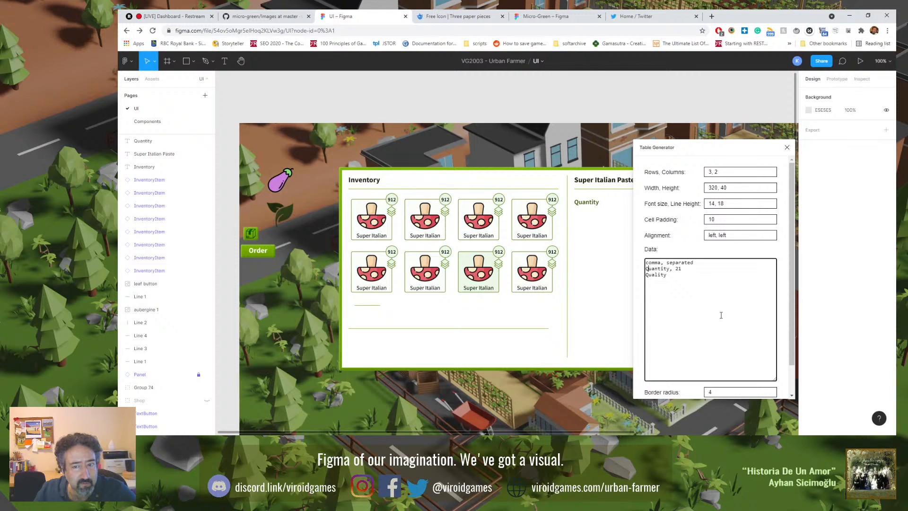
text(, )
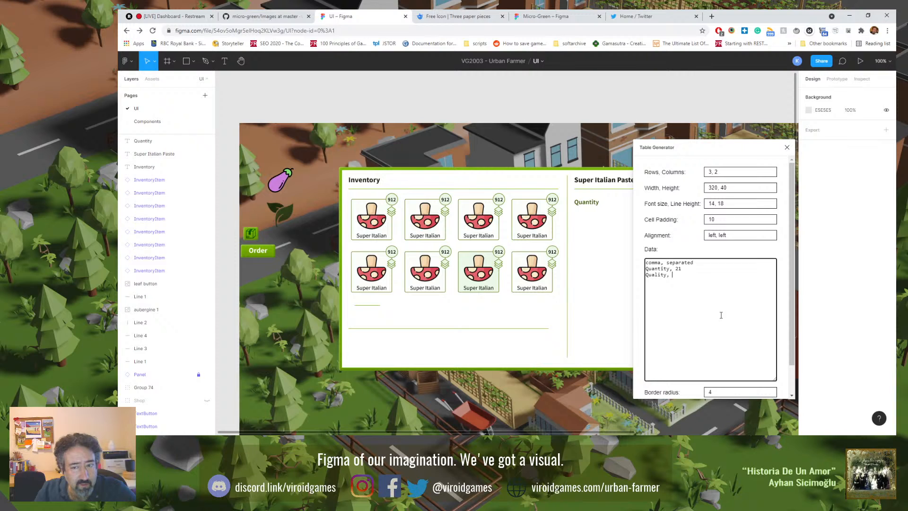
text(Edible)
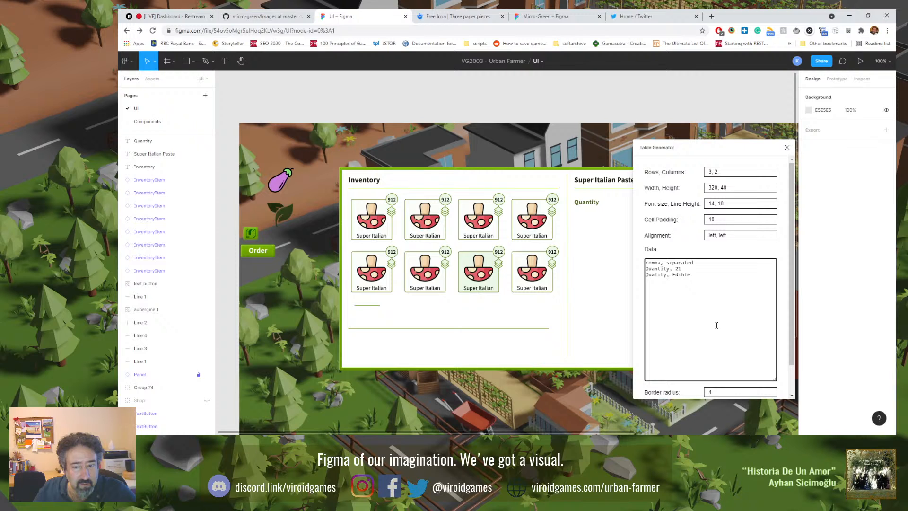
scroll(779, 346, down, 1)
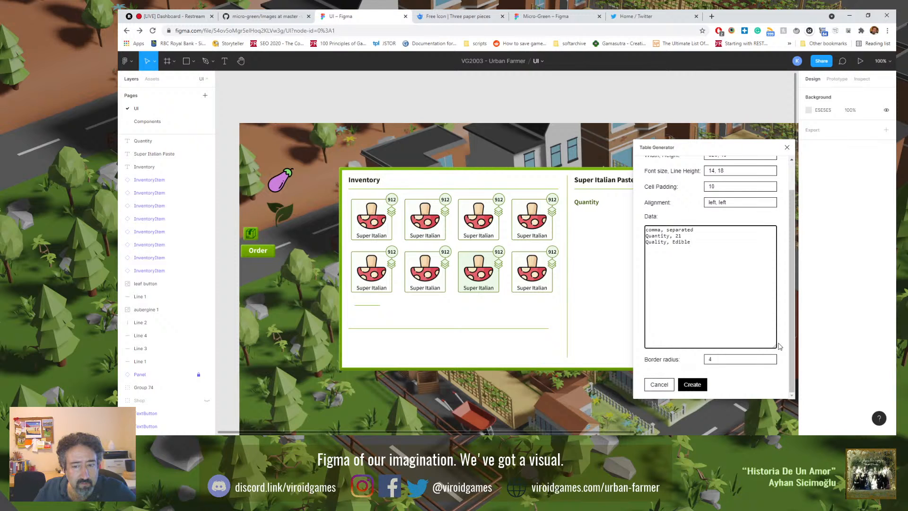
click(697, 384)
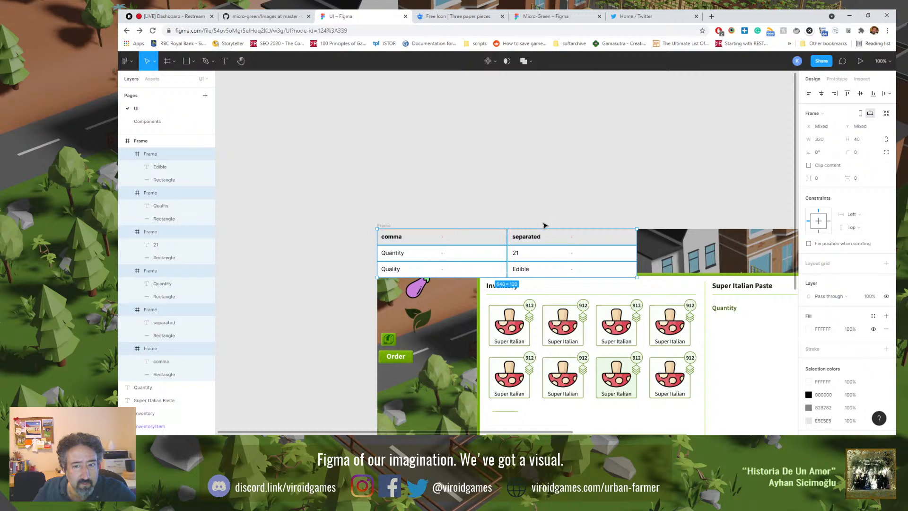
Step: Try to move the generated table's cells over the inventory grid, and undo the move
drag(475, 240, 592, 344)
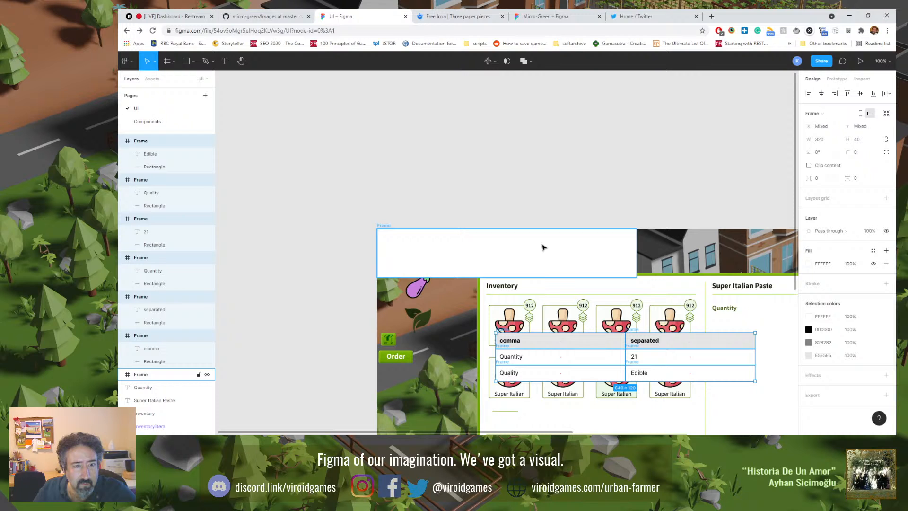
key(ctrl+z)
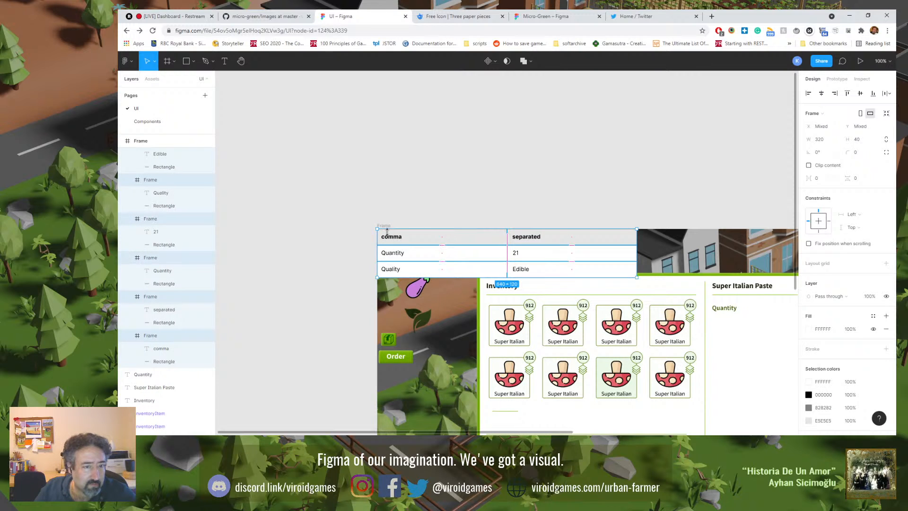
Step: Move the whole generated table frame just below the inventory panel, at X 717 and Y 624
click(314, 249)
scroll(189, 222, up, 1)
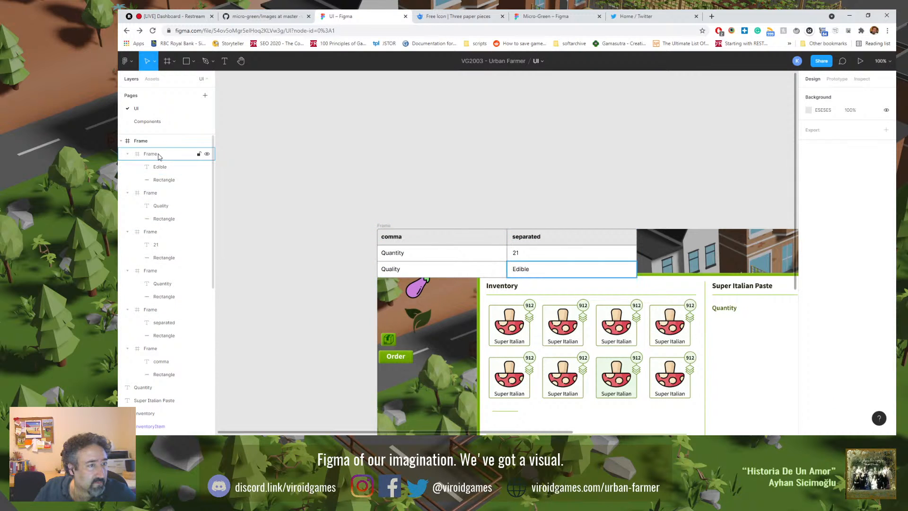
click(198, 154)
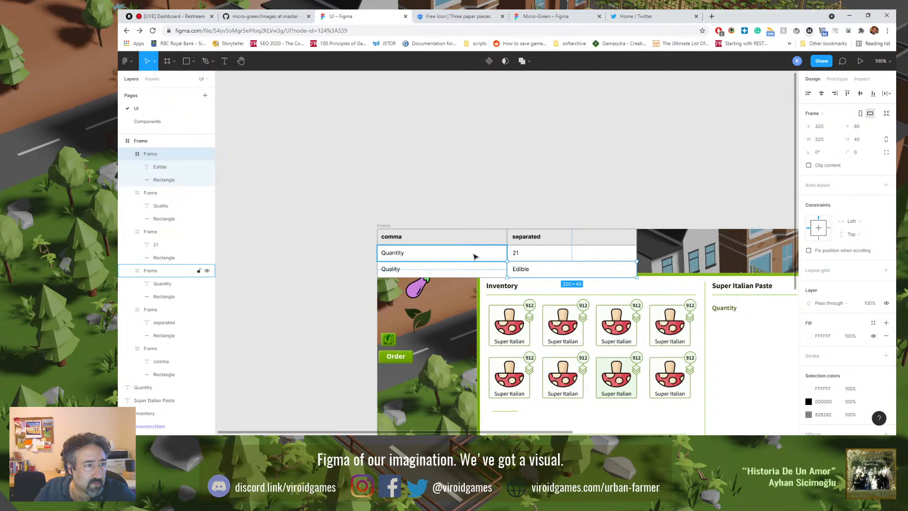
click(163, 140)
drag(471, 244, 575, 337)
click(661, 288)
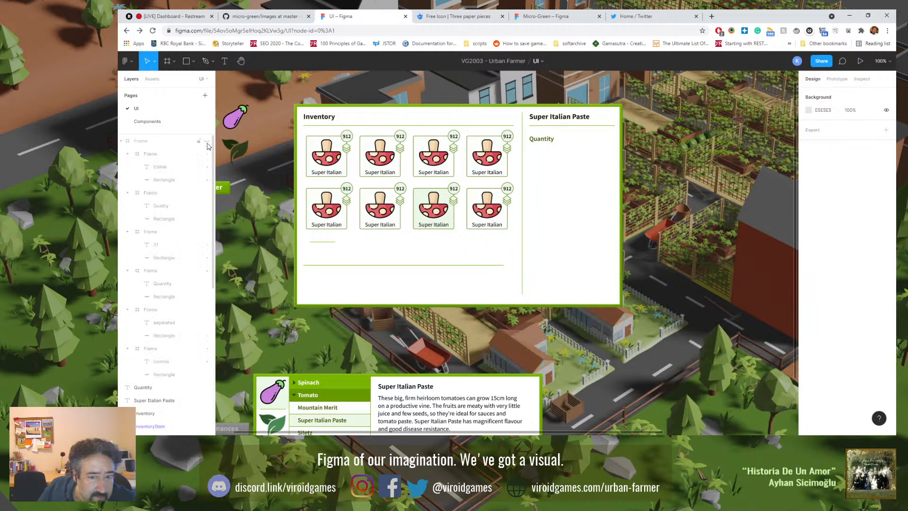
Step: Examine the table frame's nested cell frames and the fill and stroke properties of the "comma" header cell's rectangle
click(169, 142)
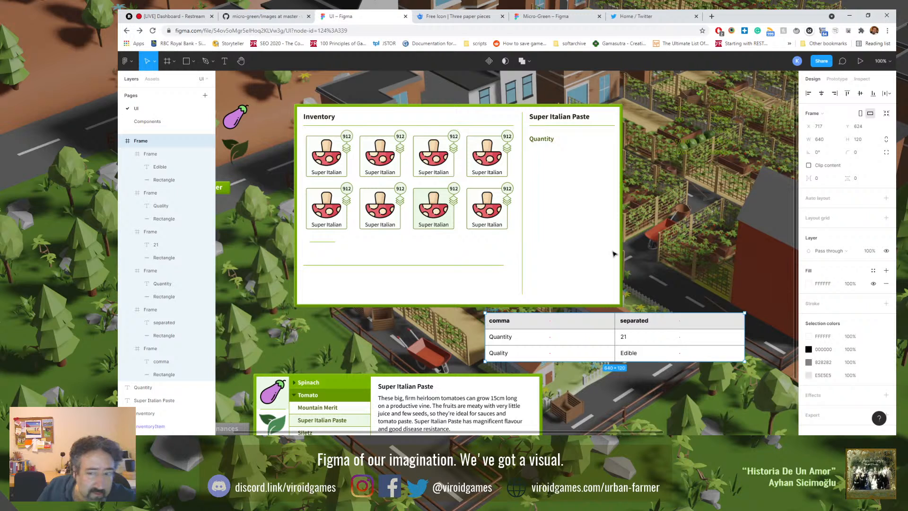
key(Escape)
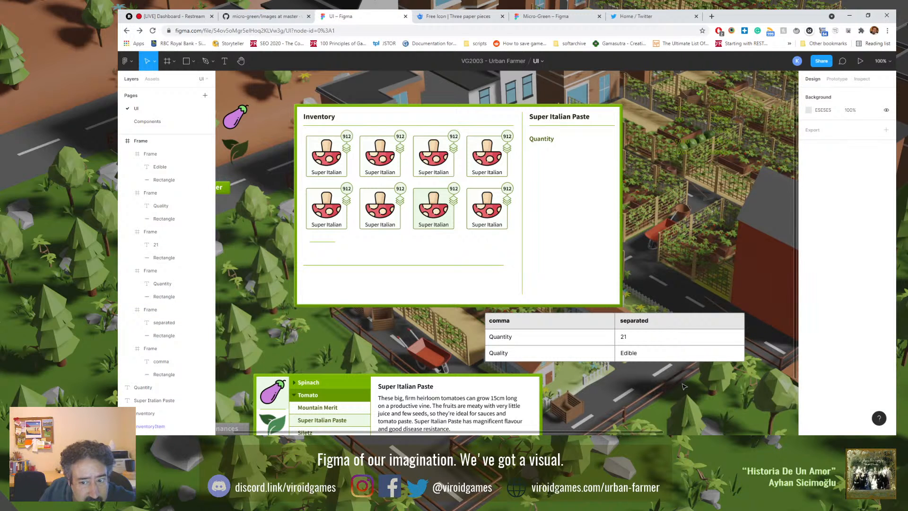
click(157, 145)
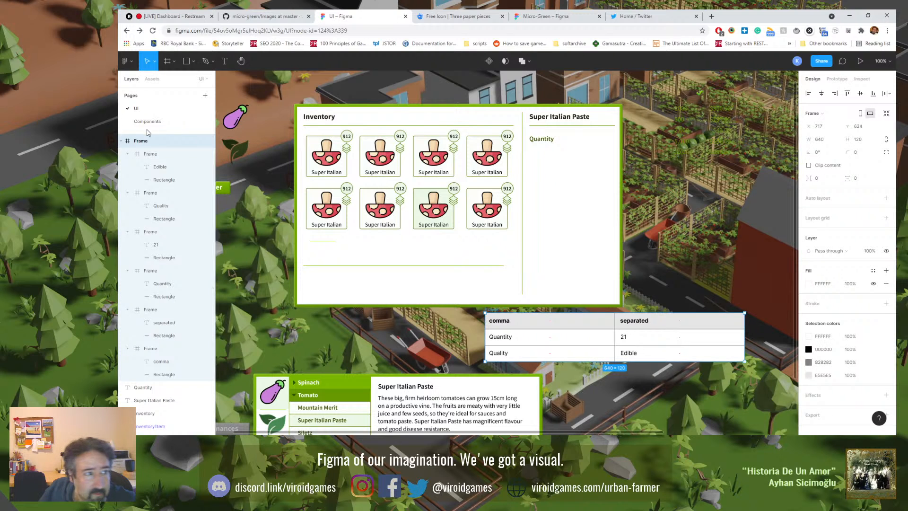
click(145, 152)
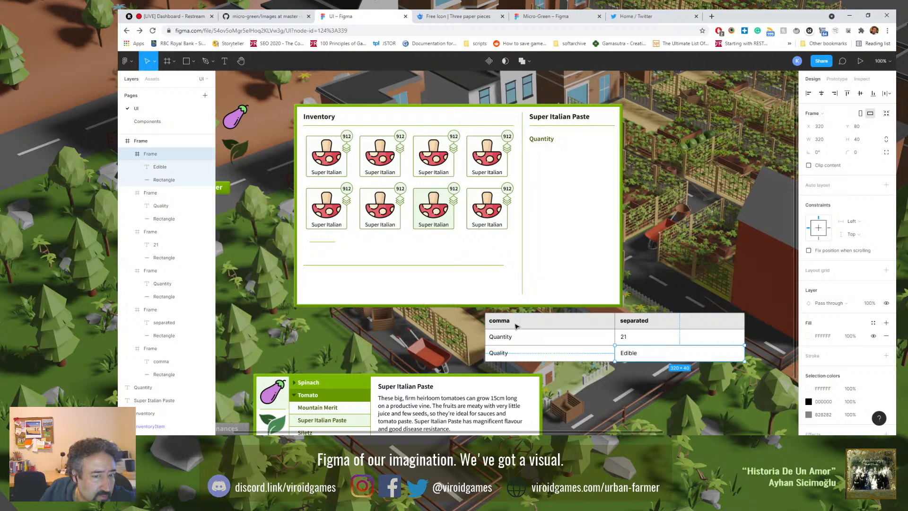
click(550, 326)
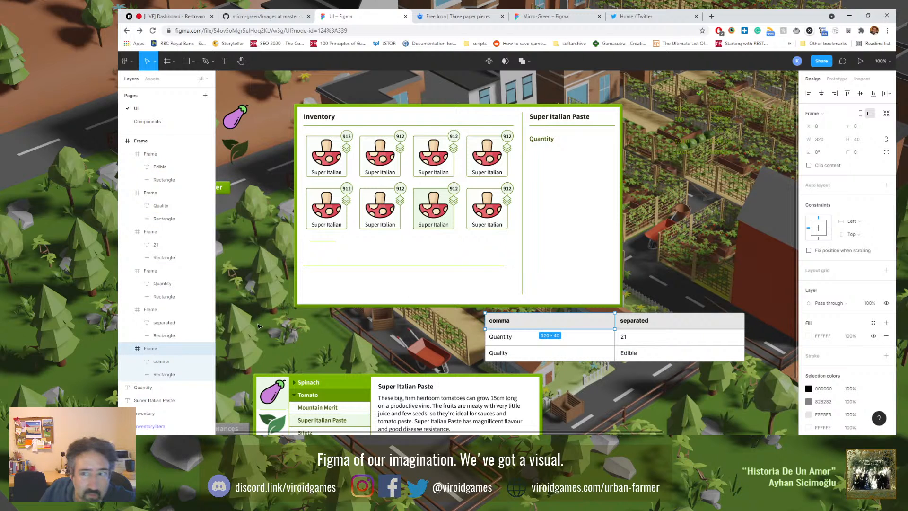
click(160, 376)
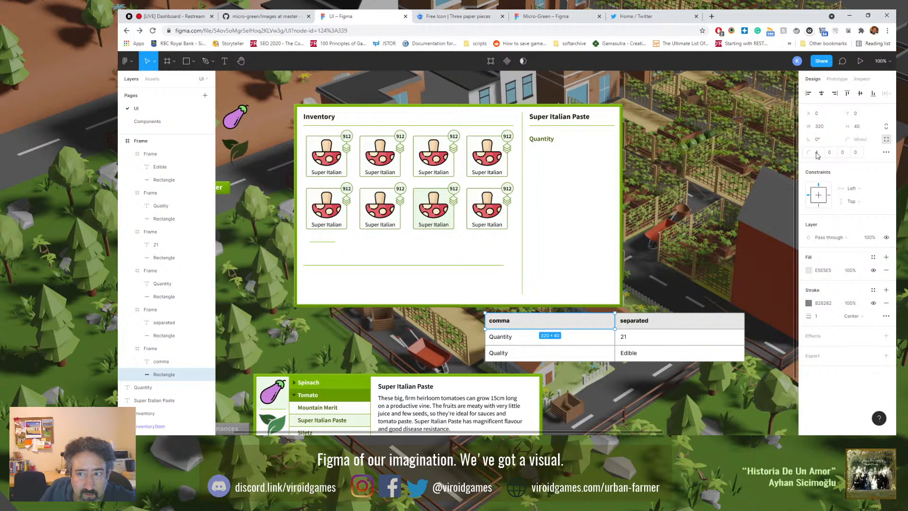
click(709, 241)
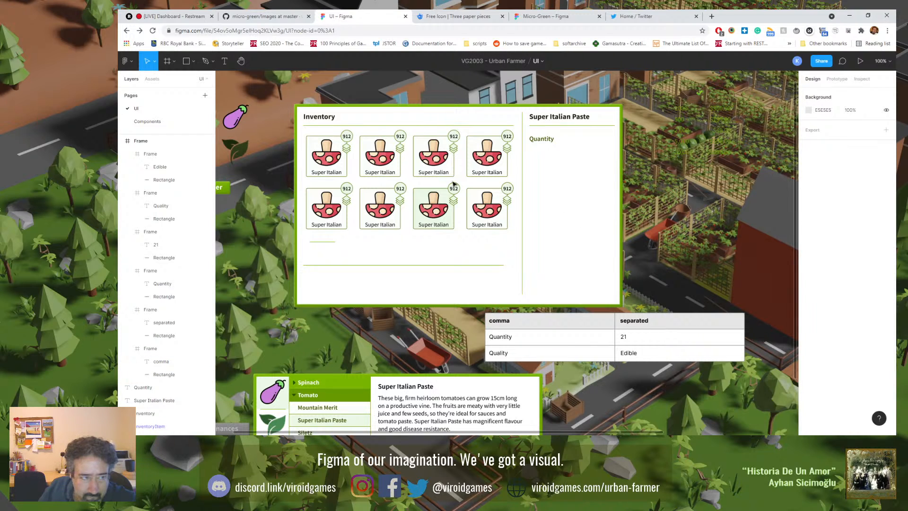
Step: Remove the white fill from the table's outer frame and from the "Edible" cell frame
click(167, 141)
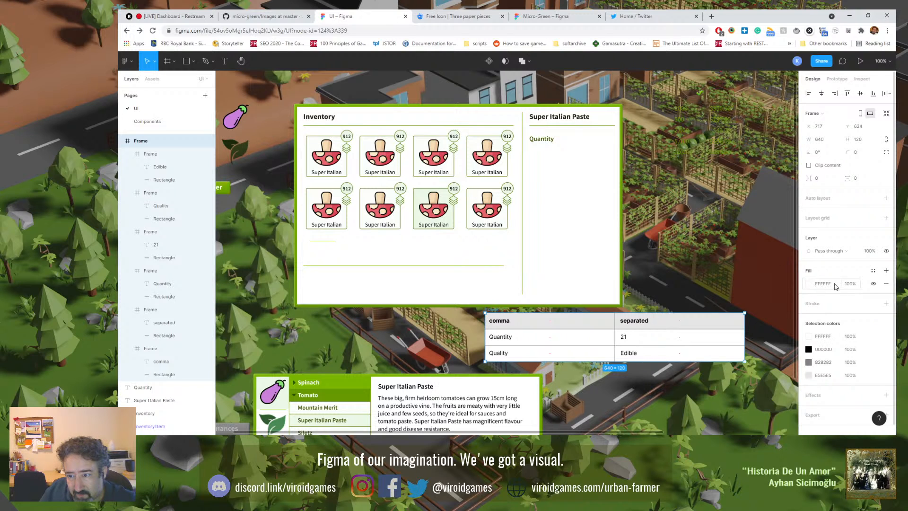
click(886, 285)
click(707, 280)
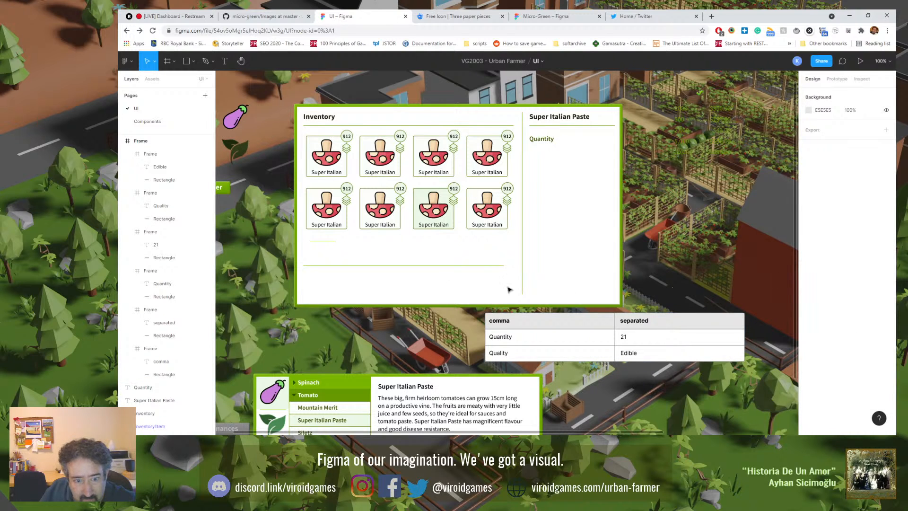
click(165, 155)
key(shift+Return)
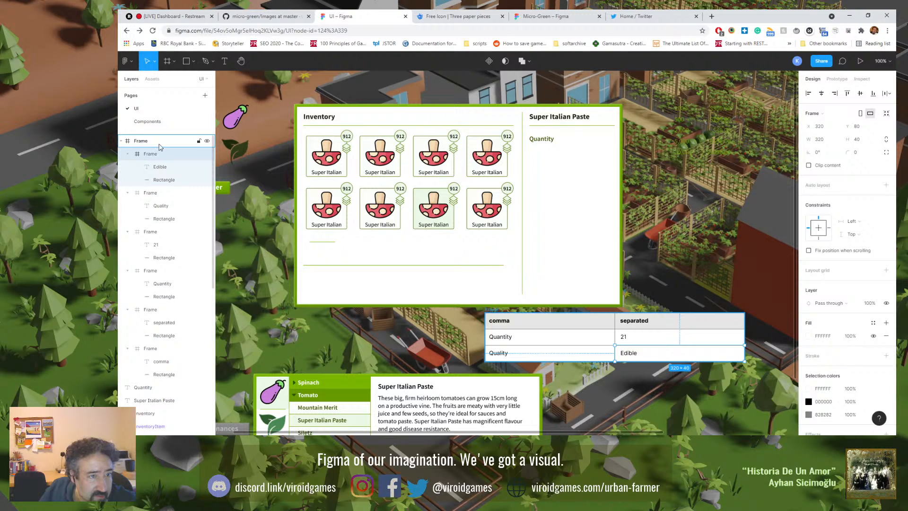
click(157, 155)
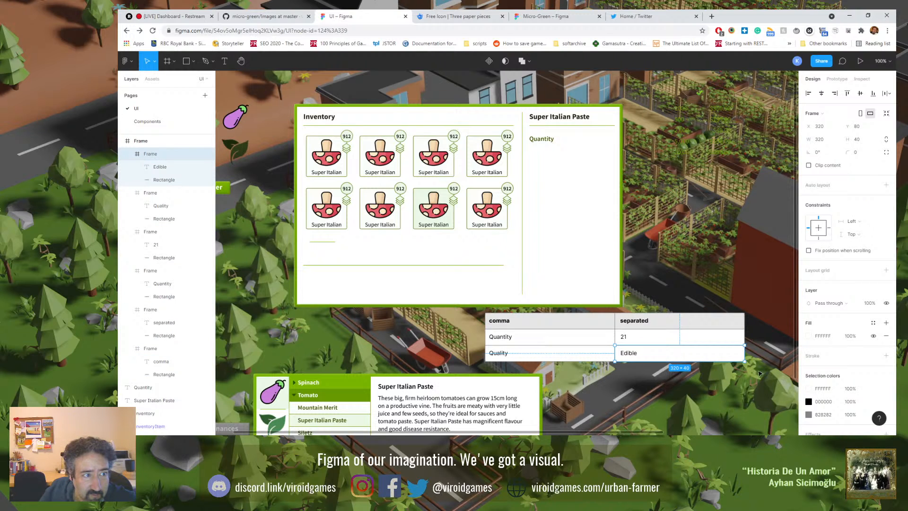
click(885, 336)
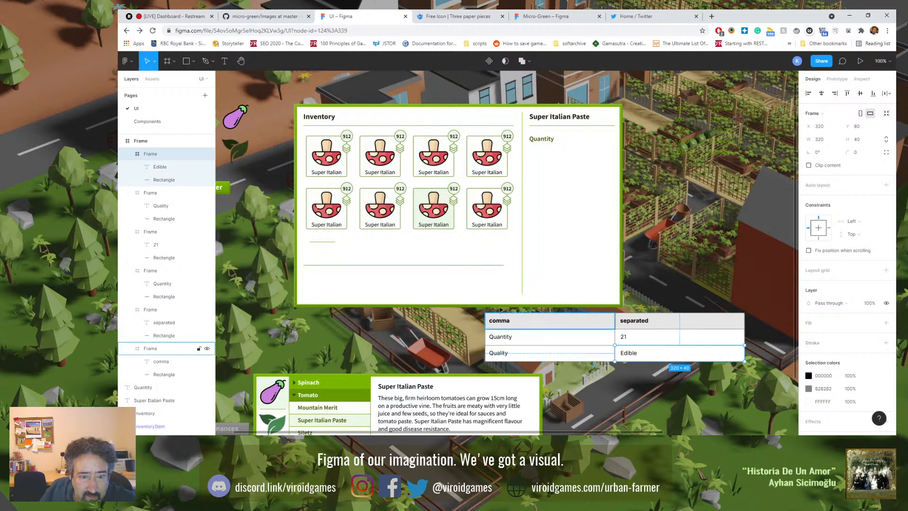
click(662, 273)
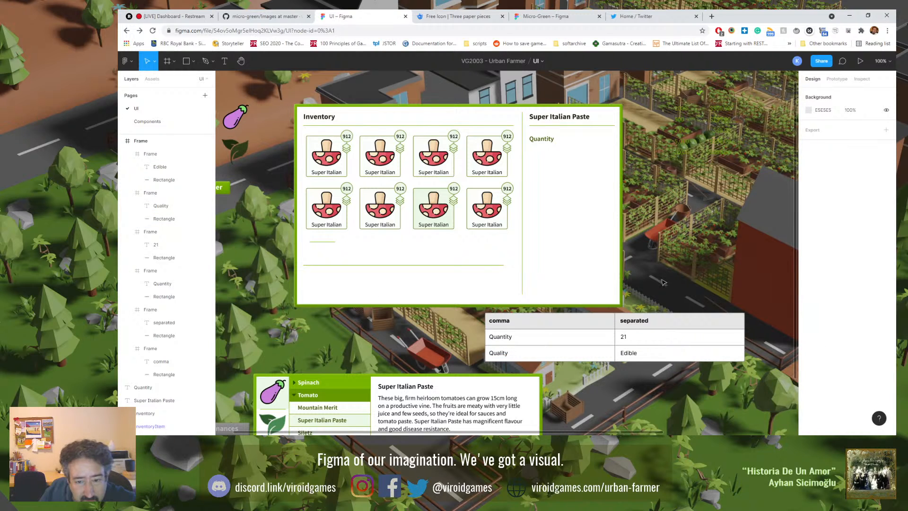
Step: Try to narrow the table's "Quantity" cell from its right edge, and undo the change
click(608, 336)
drag(614, 336, 588, 337)
key(ctrl+z)
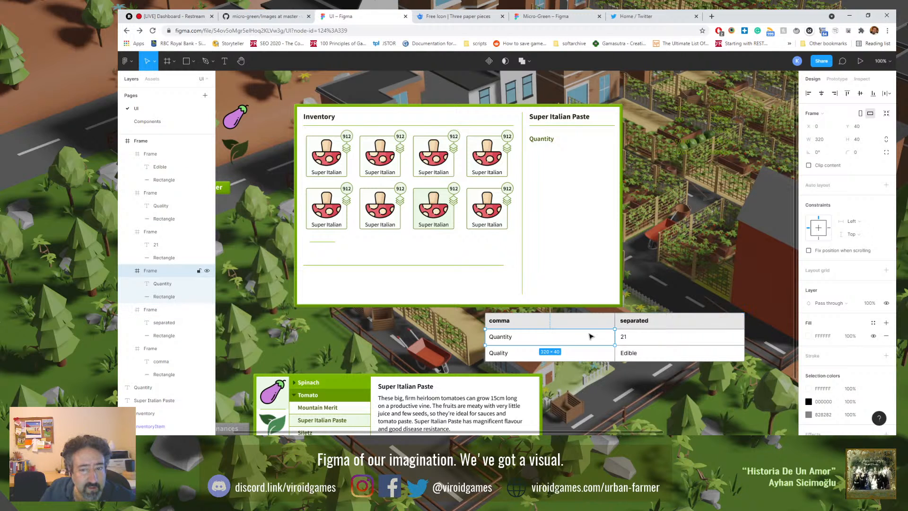
drag(345, 370, 474, 267)
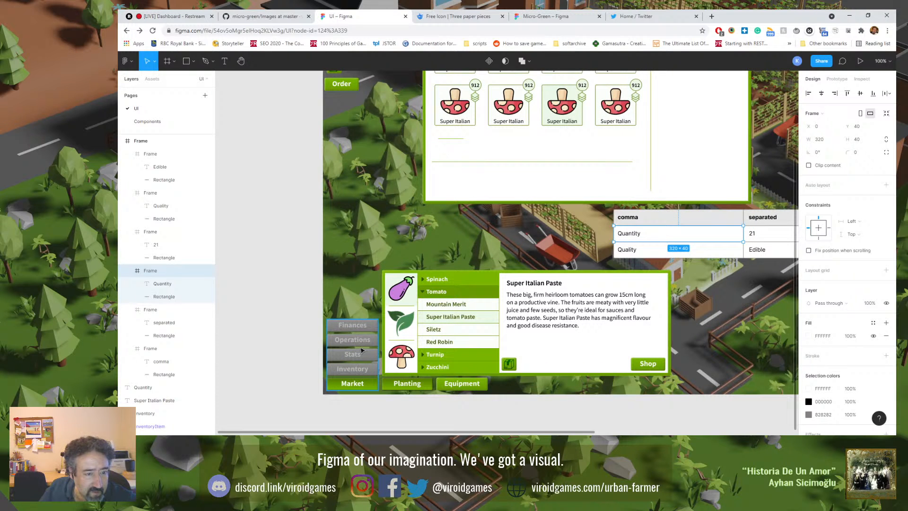
drag(594, 260, 413, 350)
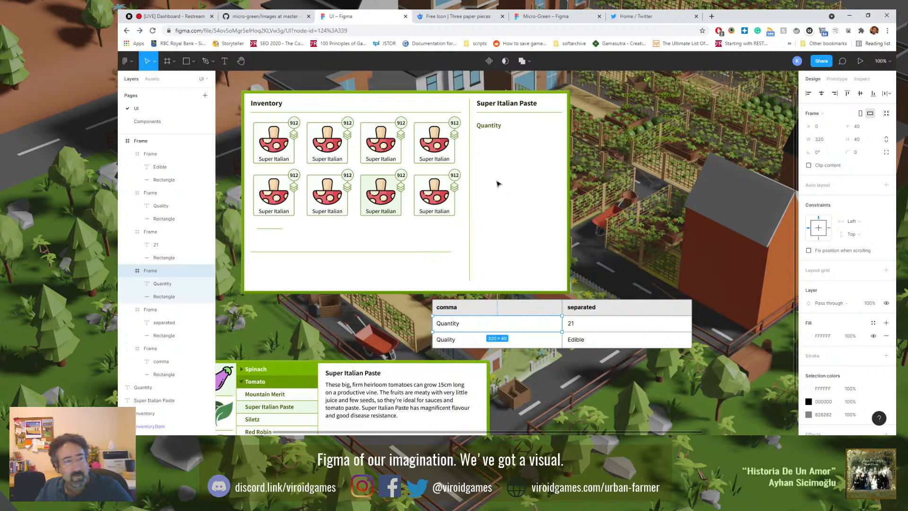
click(601, 309)
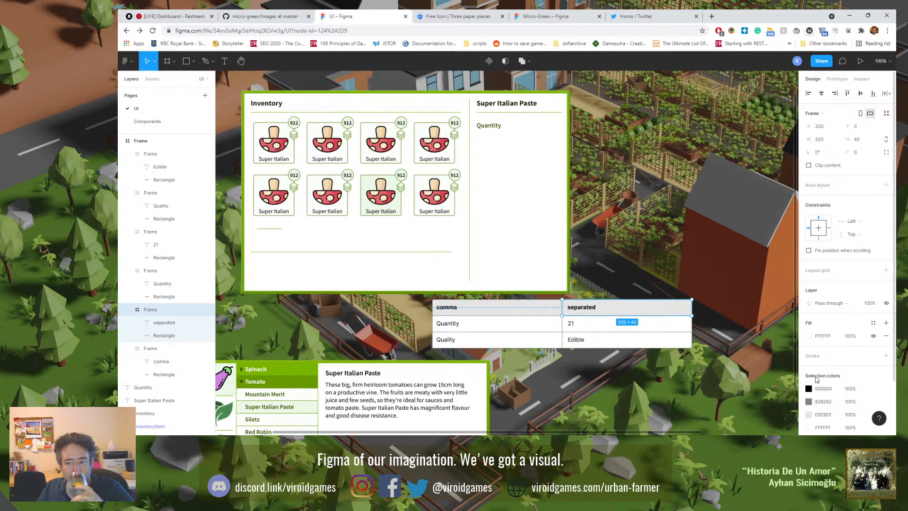
scroll(828, 384, down, 3)
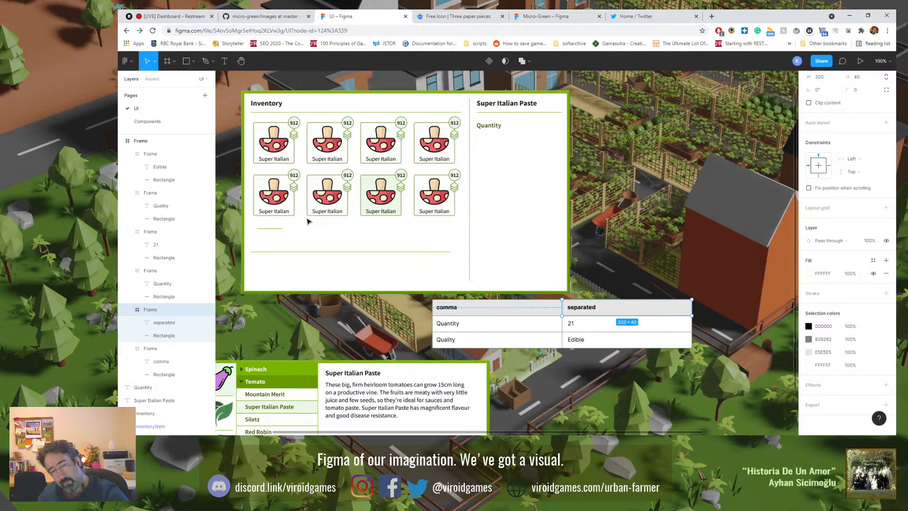
Step: Copy the Planting and Equipment buttons and place the copies beside the inventory panel's left edge, rotated 90°
scroll(307, 222, down, 5)
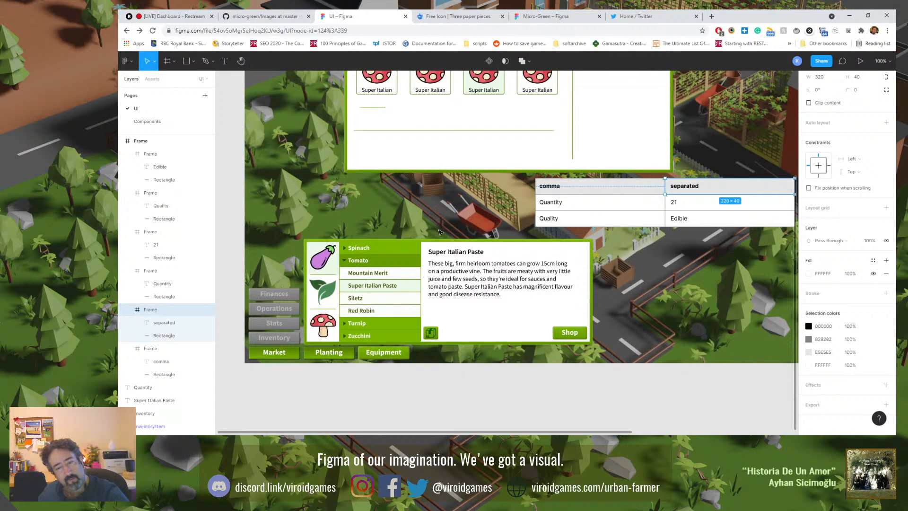
scroll(409, 250, up, 5)
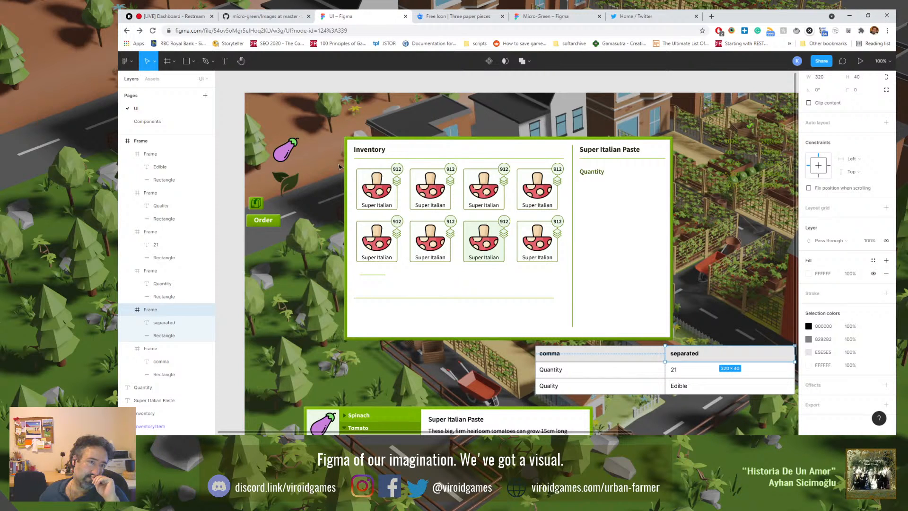
scroll(325, 223, down, 5)
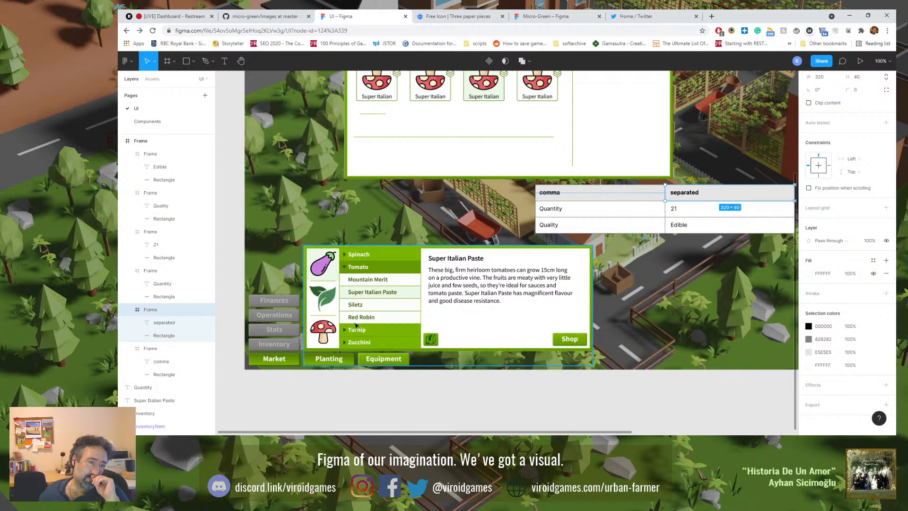
click(342, 359)
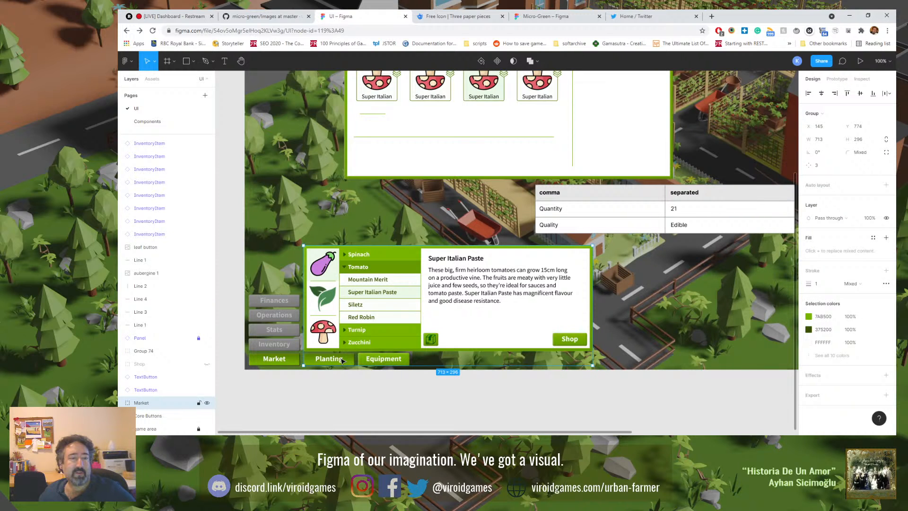
double_click(342, 358)
shift+click(383, 359)
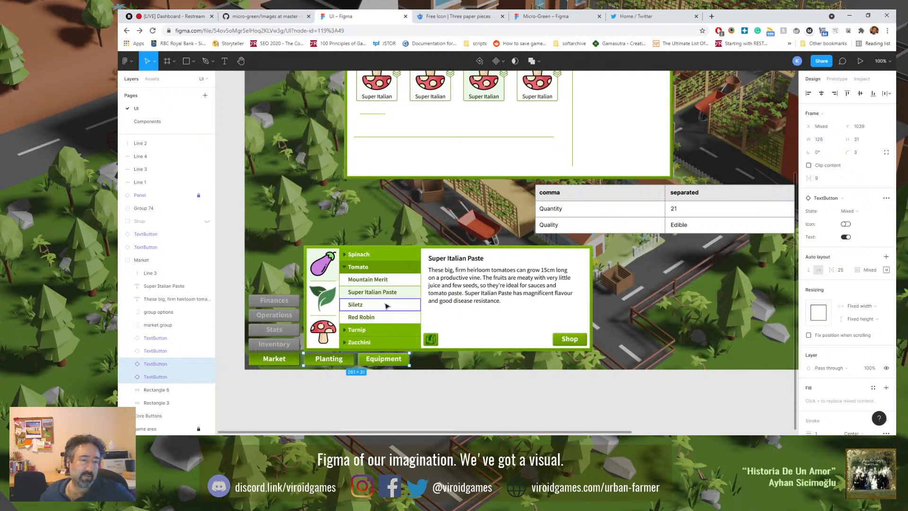
scroll(401, 189, up, 5)
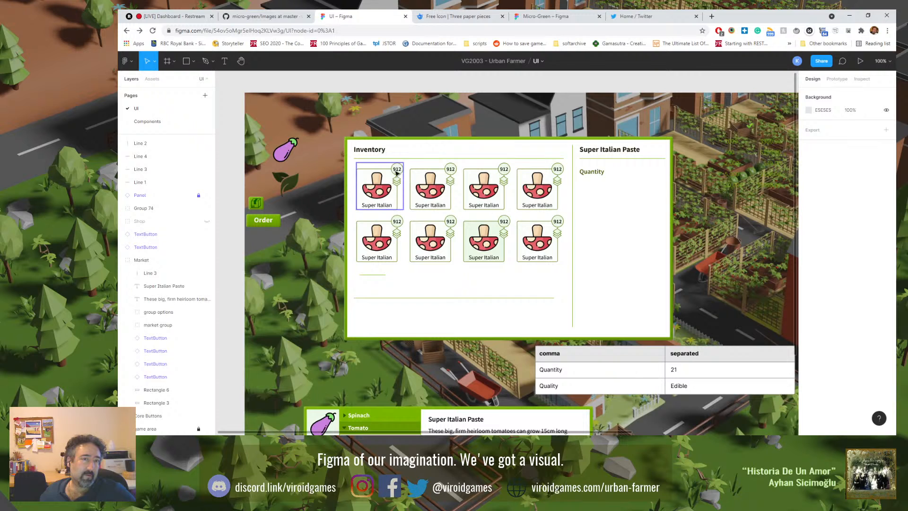
click(372, 200)
key(ctrl+v)
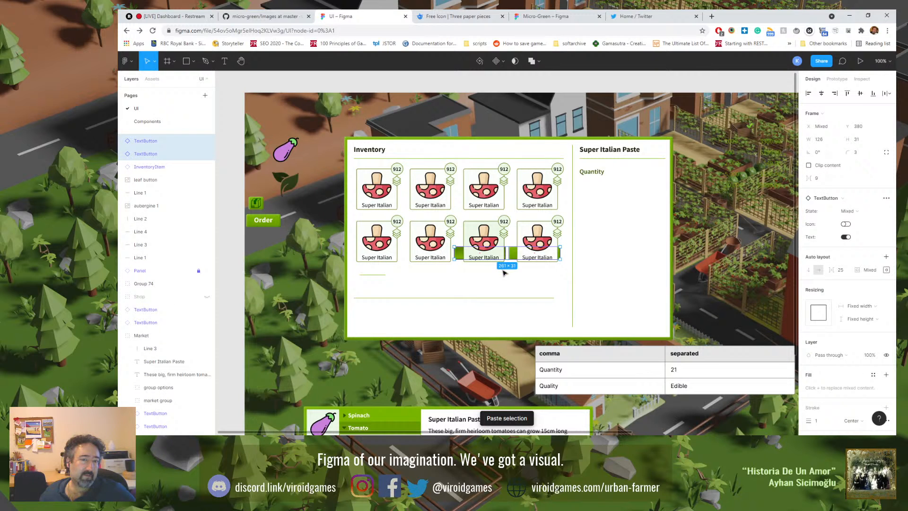
drag(513, 256, 310, 223)
click(294, 272)
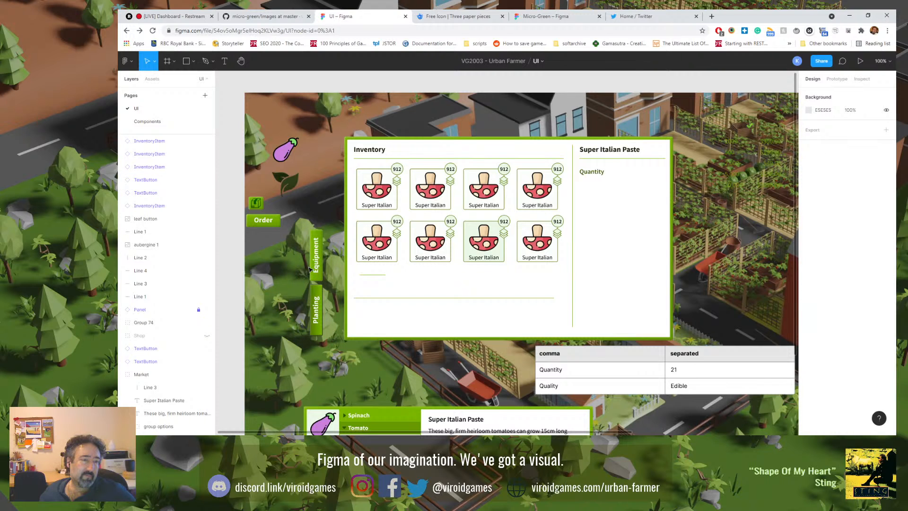
Step: Group the two rotated button copies and move the group onto the inventory panel's left border, beside the item grid
click(310, 269)
shift+click(321, 293)
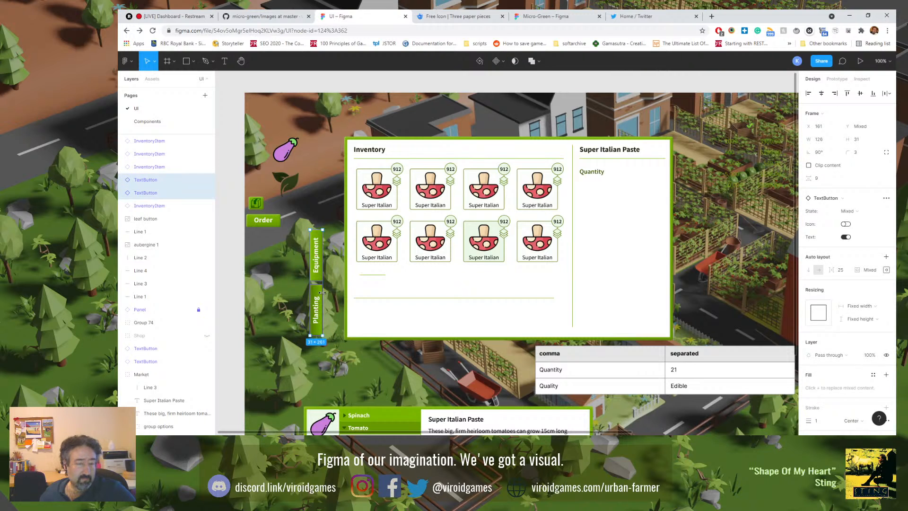
key(ctrl+g)
drag(321, 262, 345, 194)
click(280, 260)
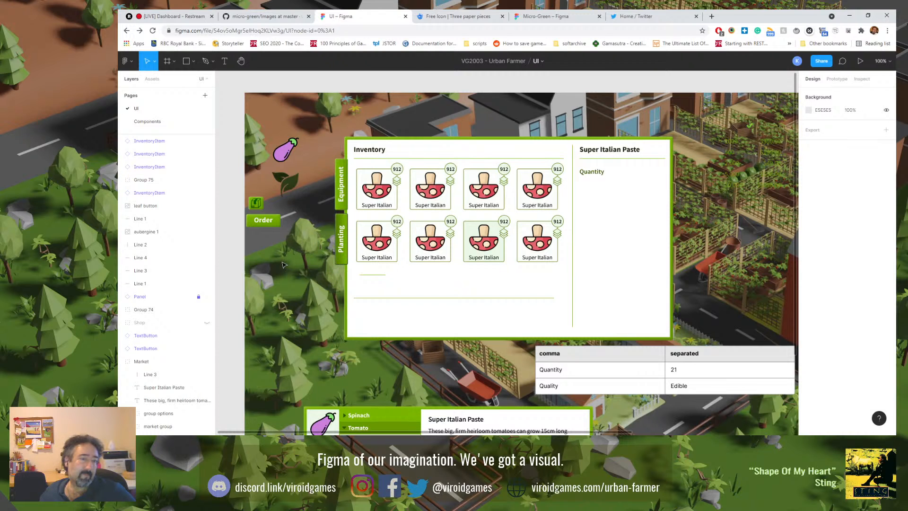
Step: Nudge the grouped Equipment and Planting buttons left so they sit just outside the inventory panel's left border
click(345, 232)
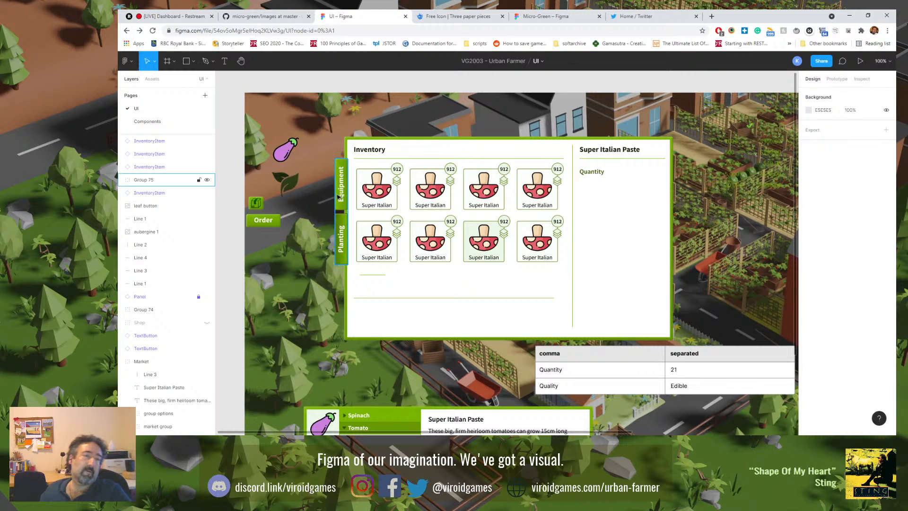
key(shift+Left)
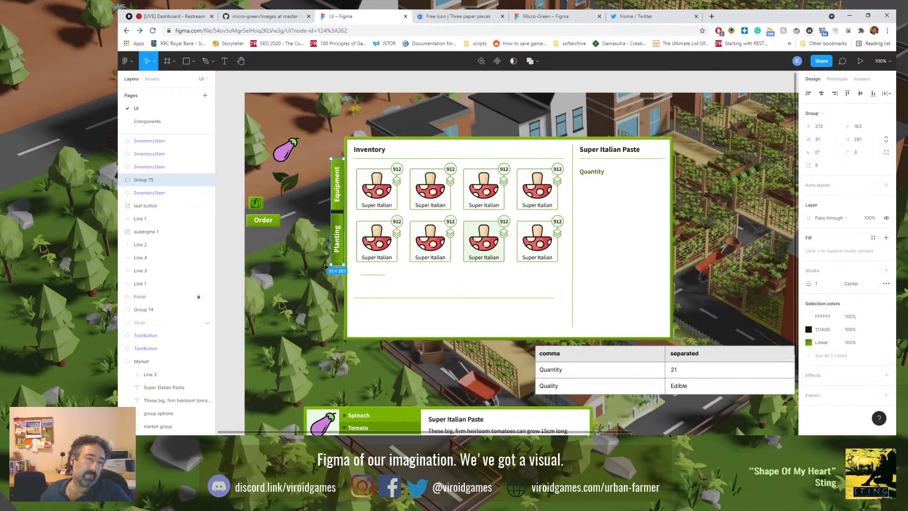
key(shift+Left)
key(Right)
key(Right)
key(Right)
click(306, 286)
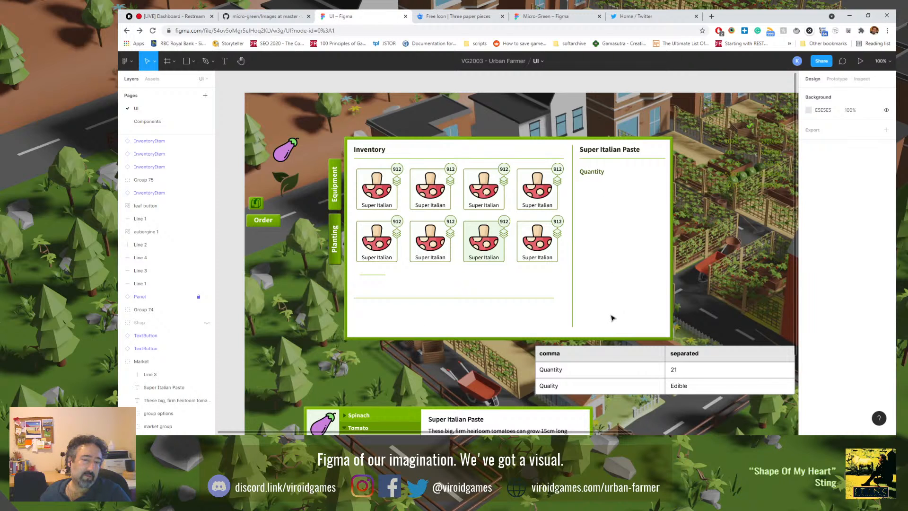
Step: Try to resize the whole table frame from its left edge, and undo the change
click(702, 353)
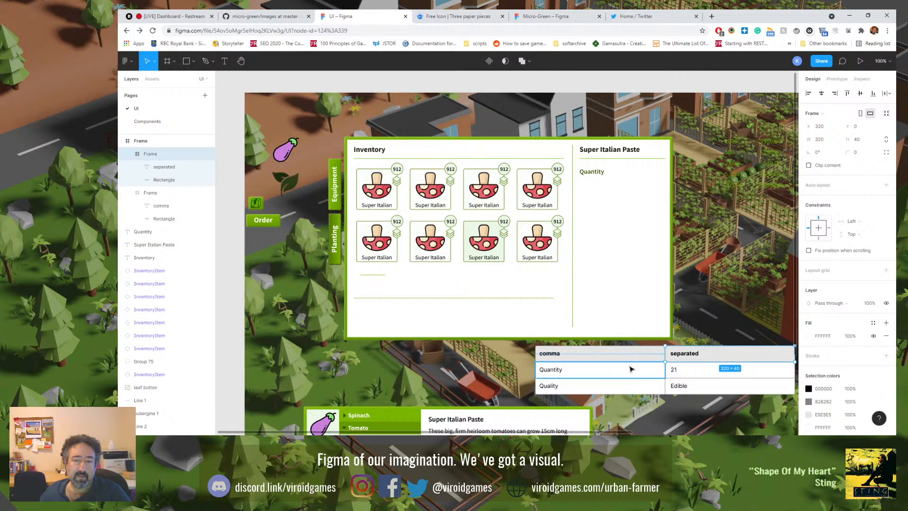
click(142, 141)
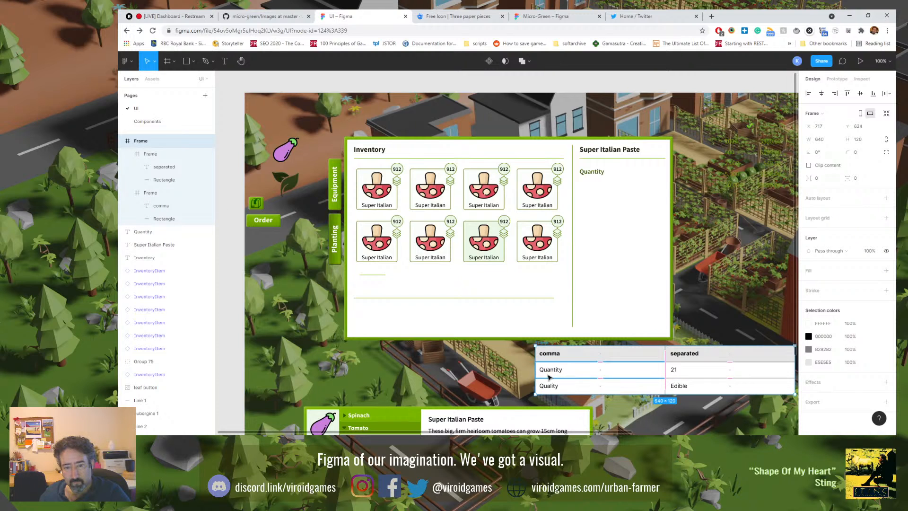
drag(535, 369, 459, 375)
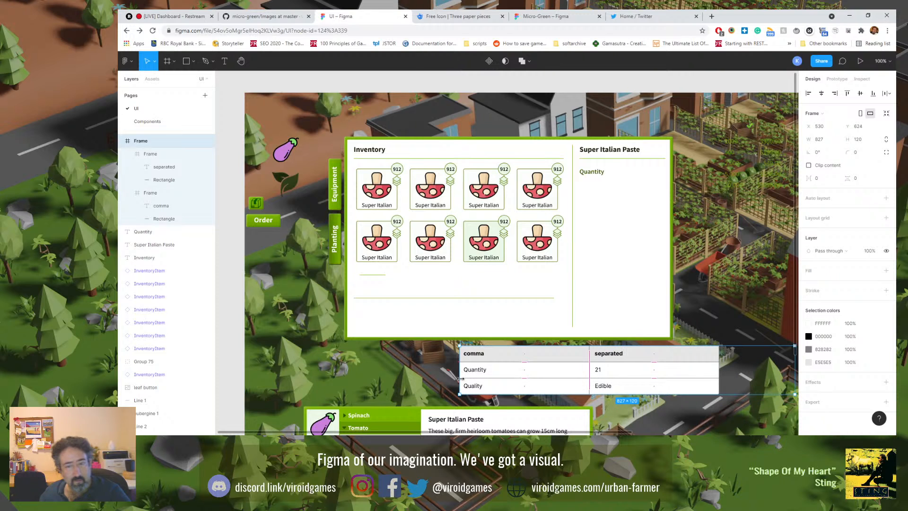
key(ctrl+z)
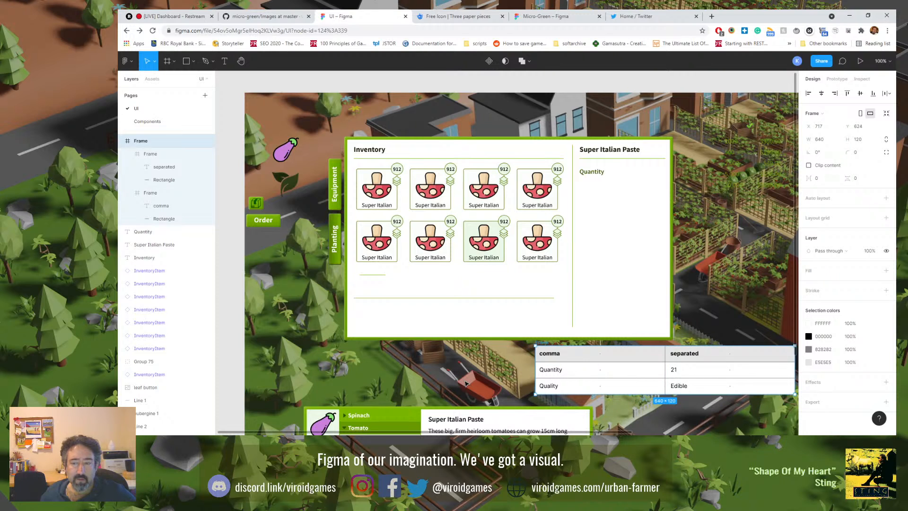
Step: Try to resize the table's "separated" header cell from its left edge, and undo the change
click(177, 153)
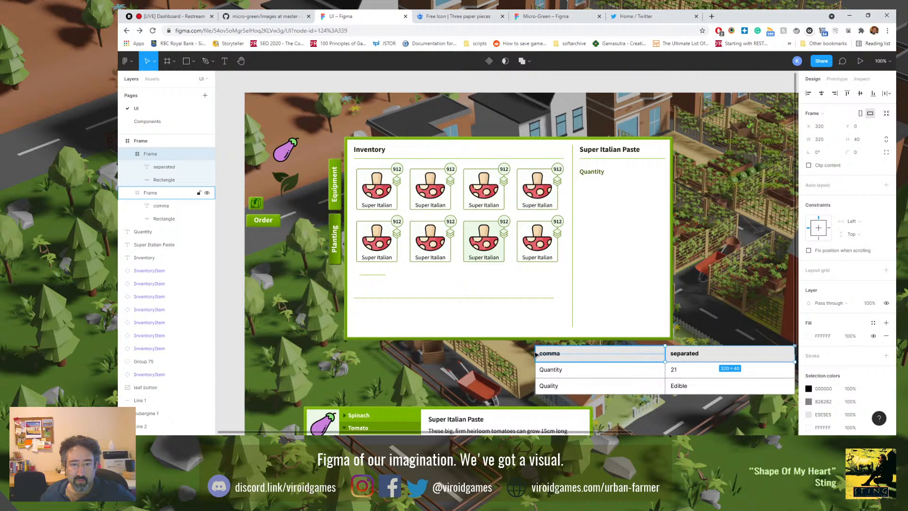
drag(666, 355, 562, 347)
key(ctrl+z)
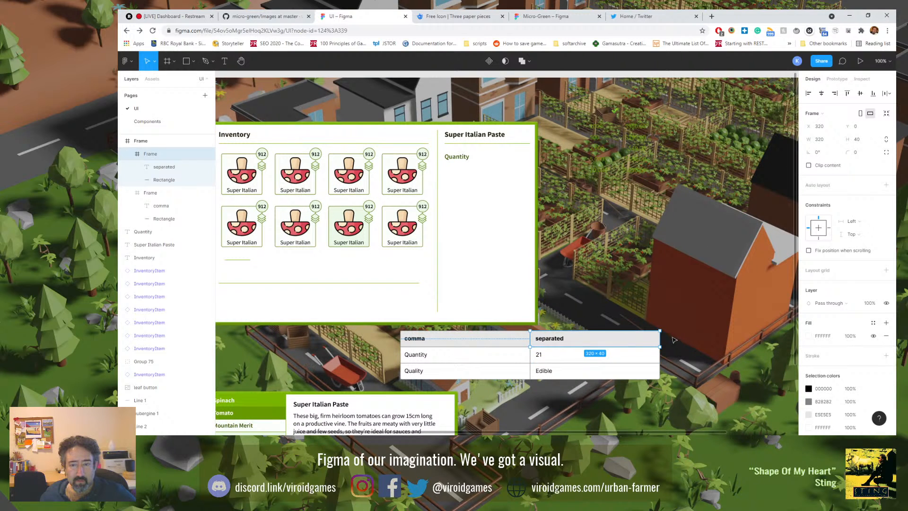
Step: Narrow the table's "separated" cell to about 130 wide, try narrowing the "21" cell to about 146, and undo the latter
drag(661, 336, 583, 337)
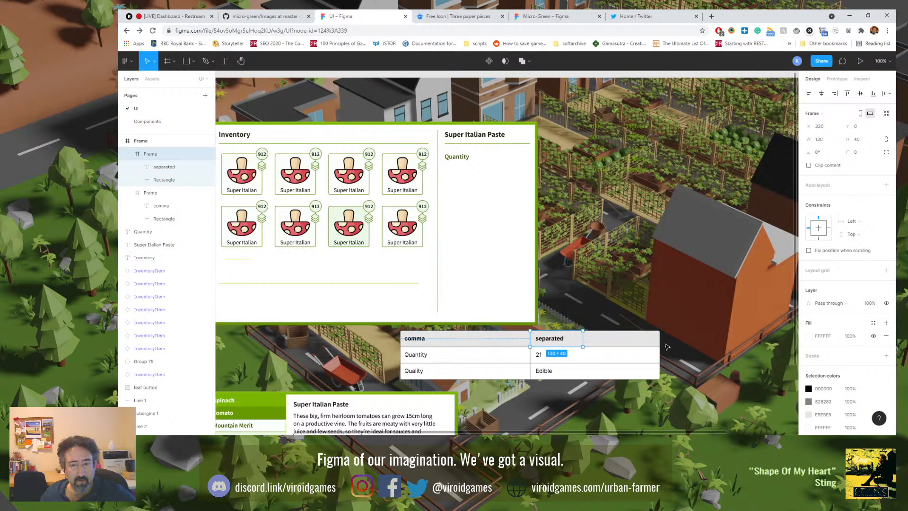
click(657, 354)
drag(660, 355, 589, 356)
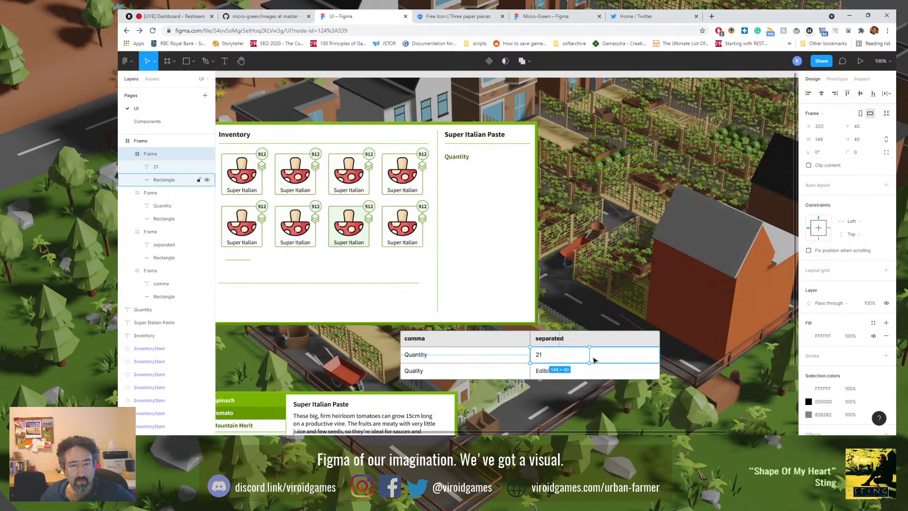
key(ctrl+z)
key(ctrl+z)
key(ctrl+z)
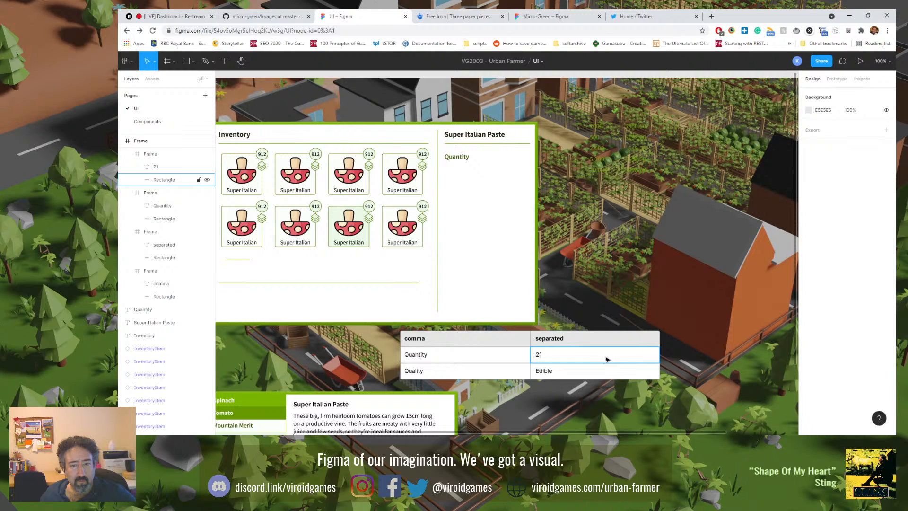
click(624, 348)
click(624, 343)
key(ctrl+z)
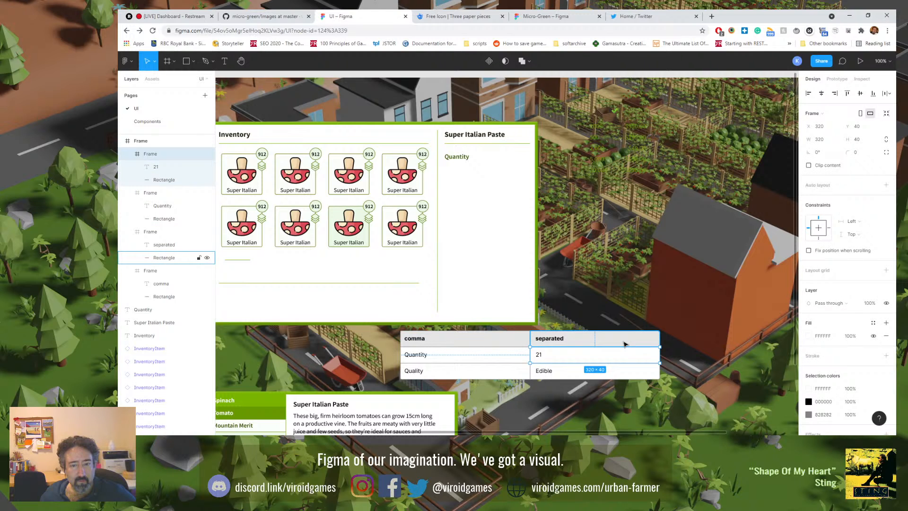
key(ctrl+z)
click(575, 339)
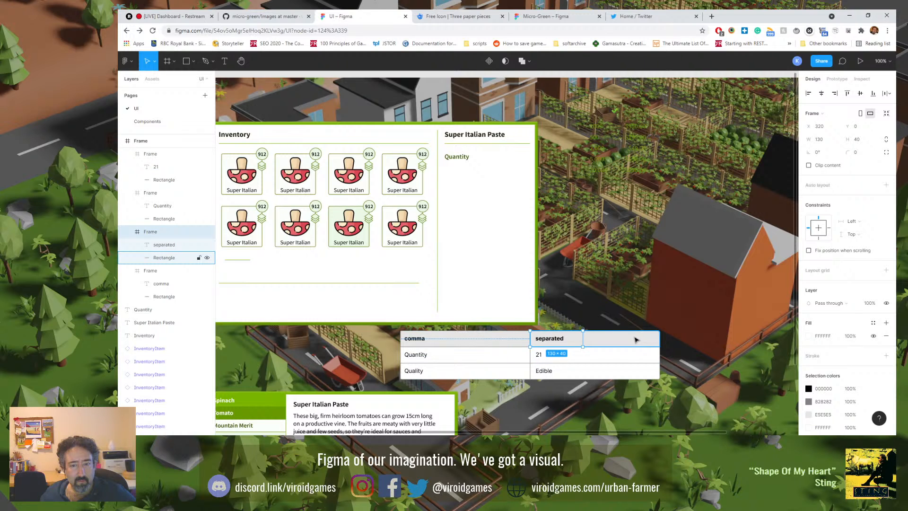
click(628, 353)
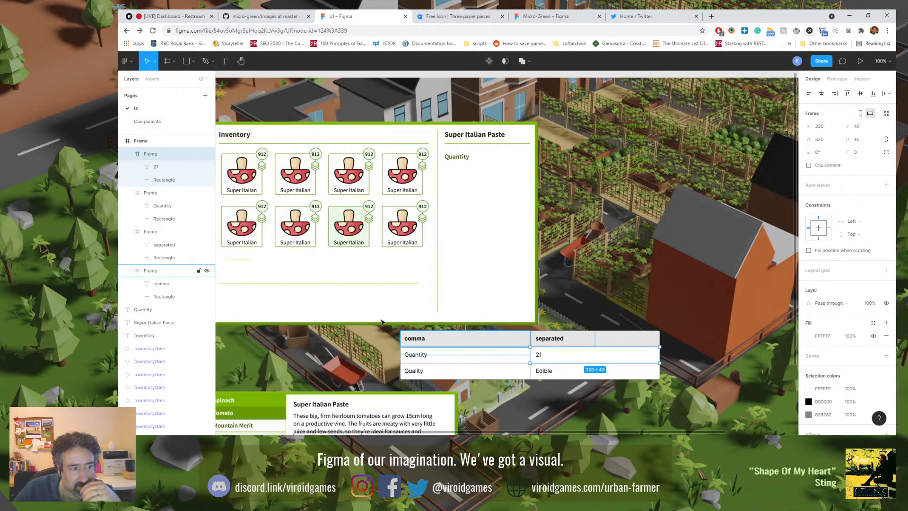
Step: Delete the entire properties table below the inventory panel, including its leftover empty frame
drag(378, 335, 654, 366)
key(Delete)
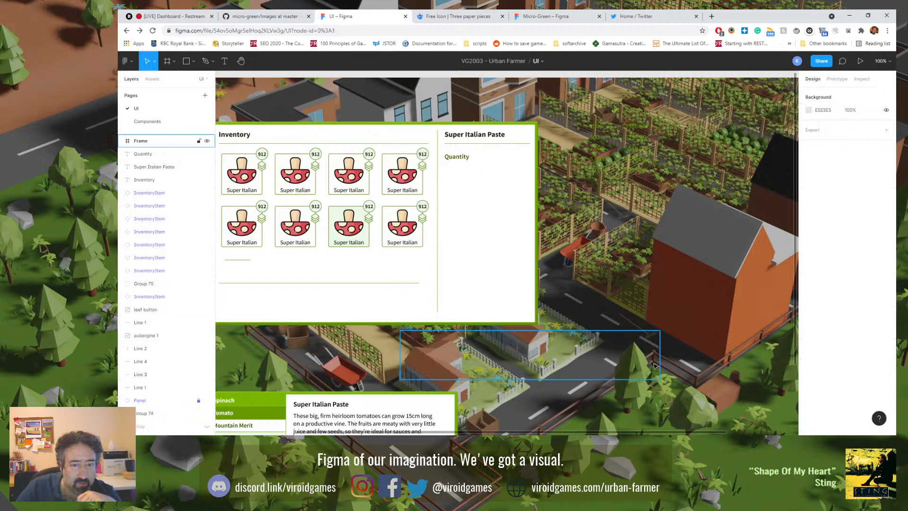
click(655, 365)
key(Delete)
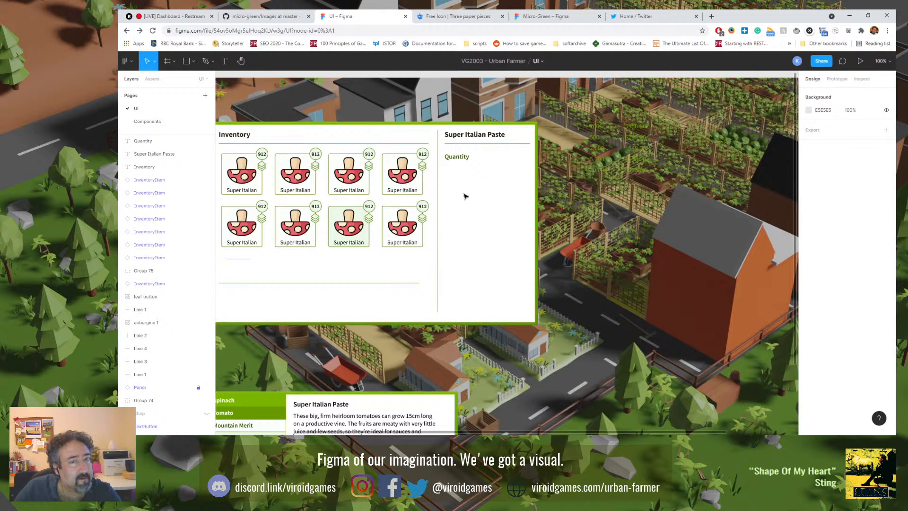
Step: Duplicate the "Quantity" label directly below itself in the detail column and change the copy's text to "Quality"
click(462, 160)
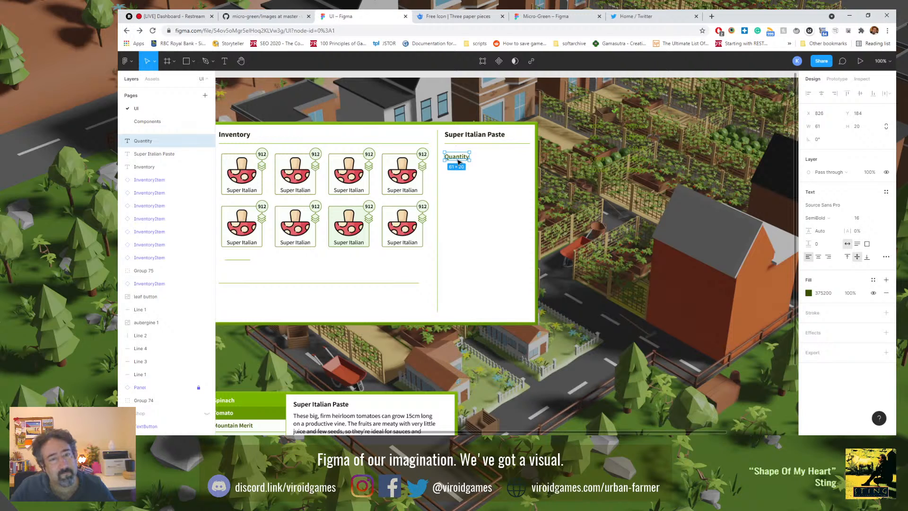
drag(458, 161, 454, 174)
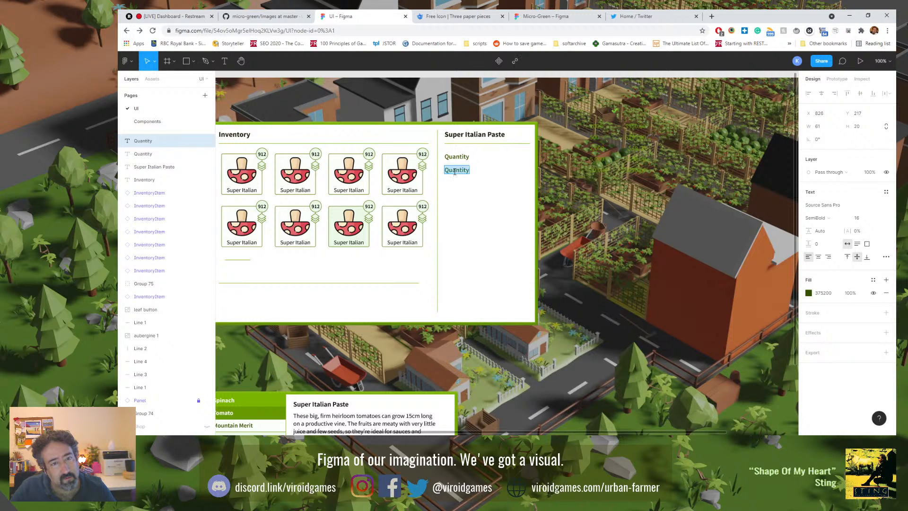
click(456, 171)
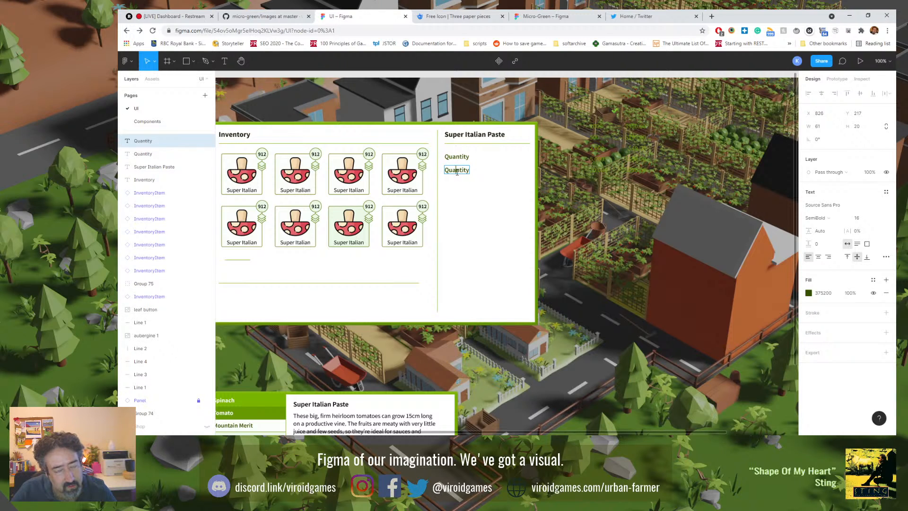
key(Delete)
key(Delete)
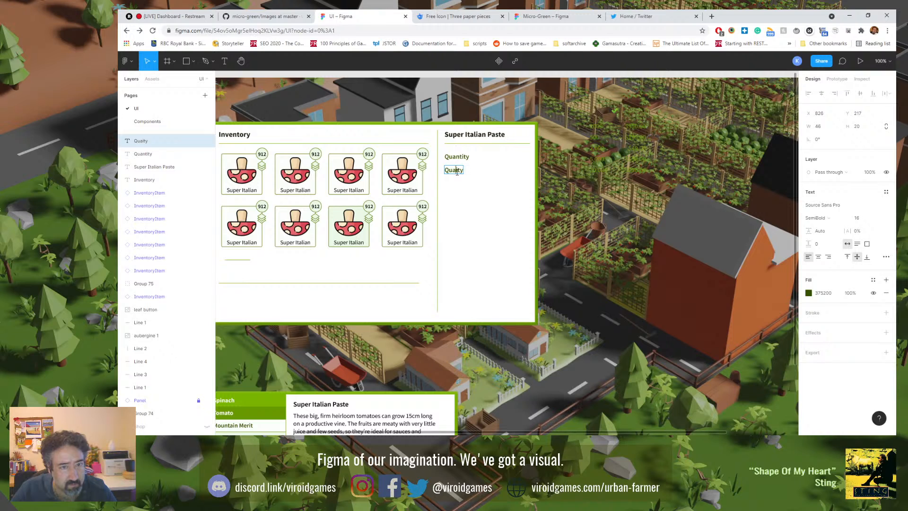
text(l)
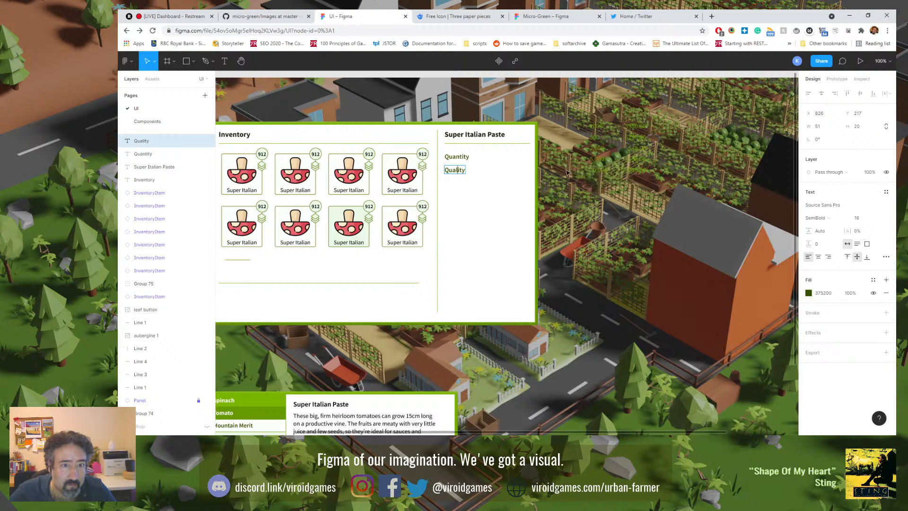
key(Escape)
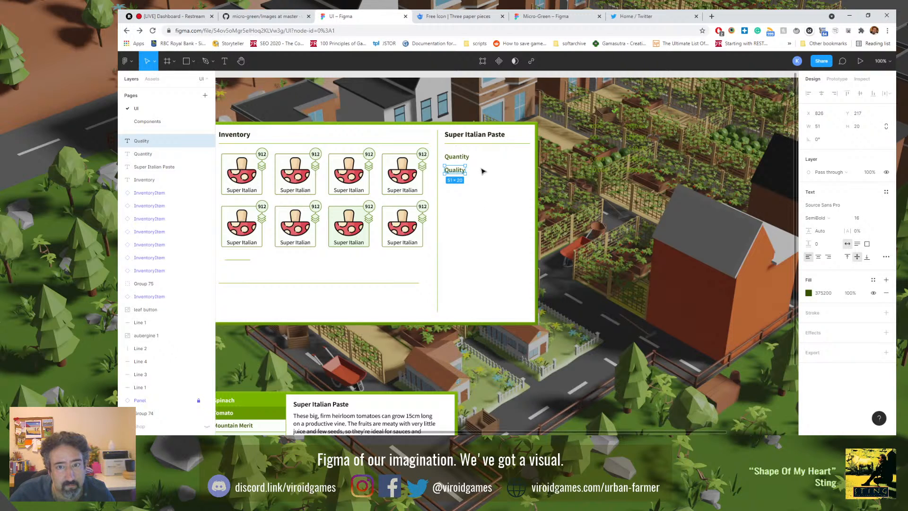
Step: Copy a green number Text instance from Group 74, bring it to the front and align it beside the "Quality" label
click(593, 154)
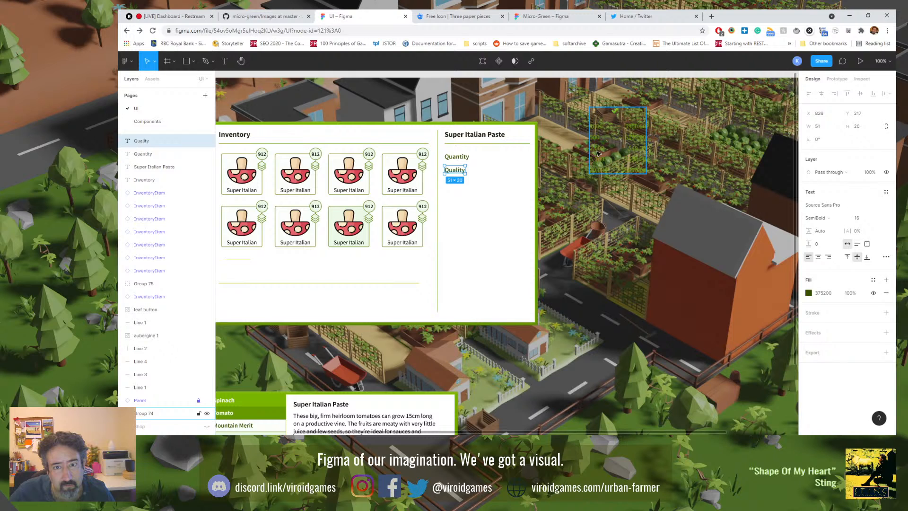
double_click(597, 127)
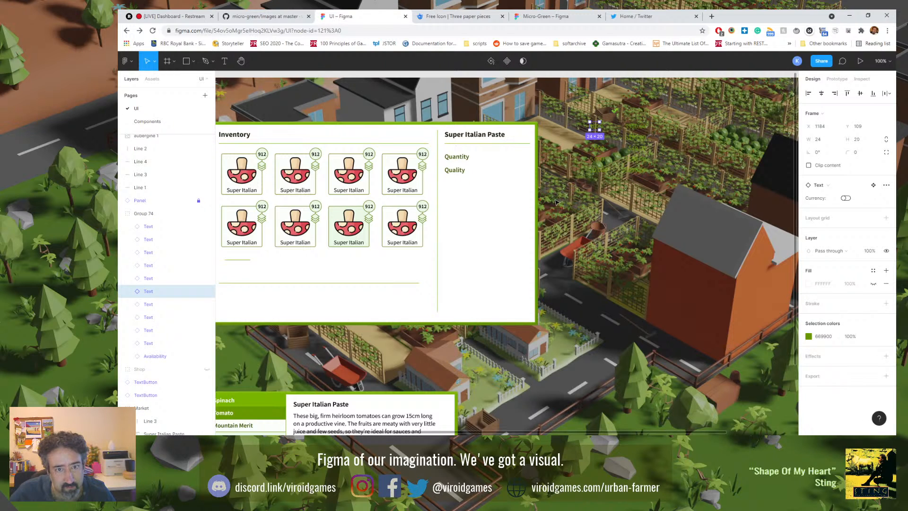
click(456, 171)
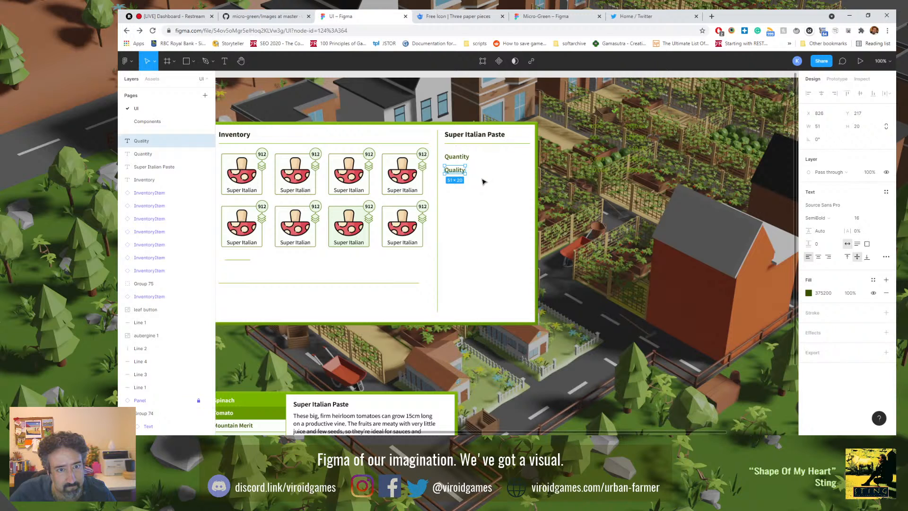
key(ctrl+v)
drag(596, 128, 500, 170)
key(ctrl+shift+bracketright)
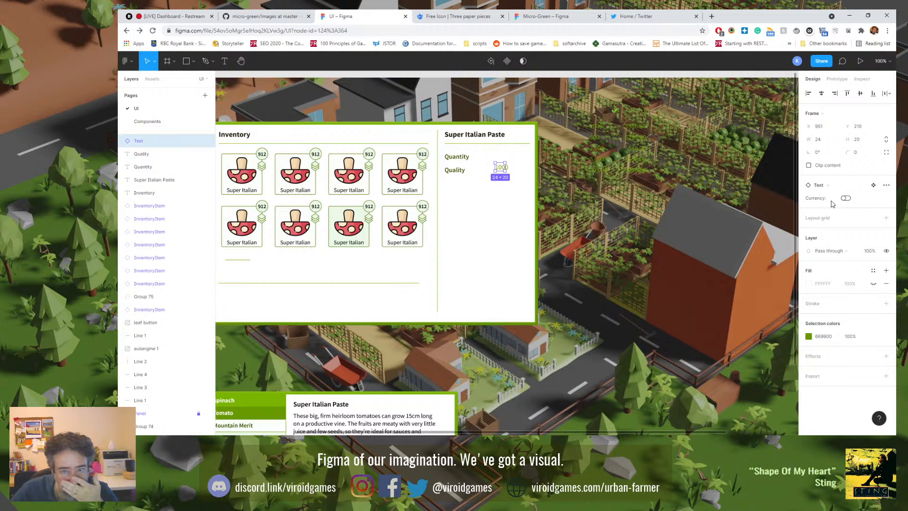
click(845, 199)
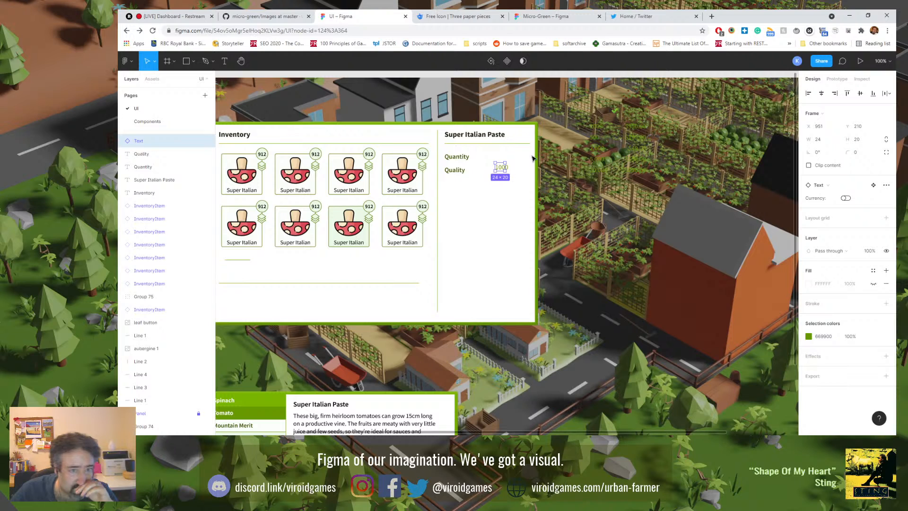
drag(503, 171, 478, 174)
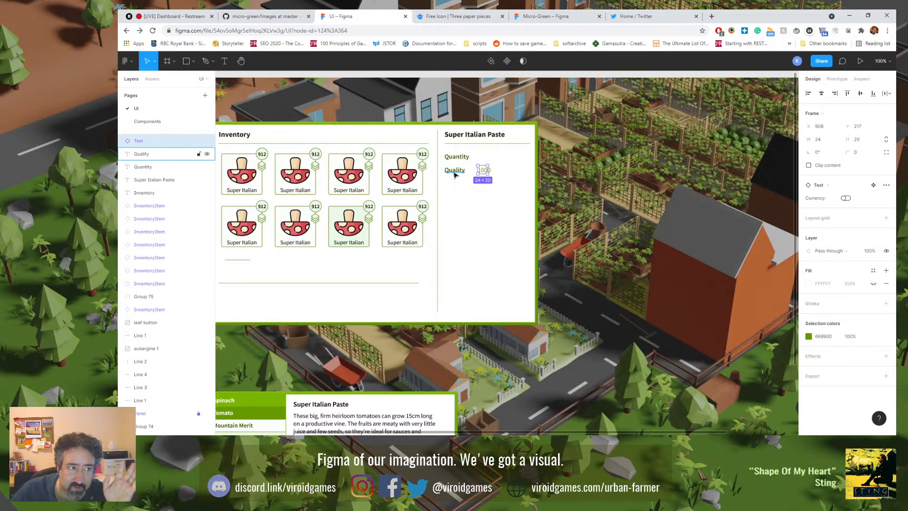
Step: Change the copied value text beside "Quality" to "Edible"
double_click(482, 172)
double_click(487, 170)
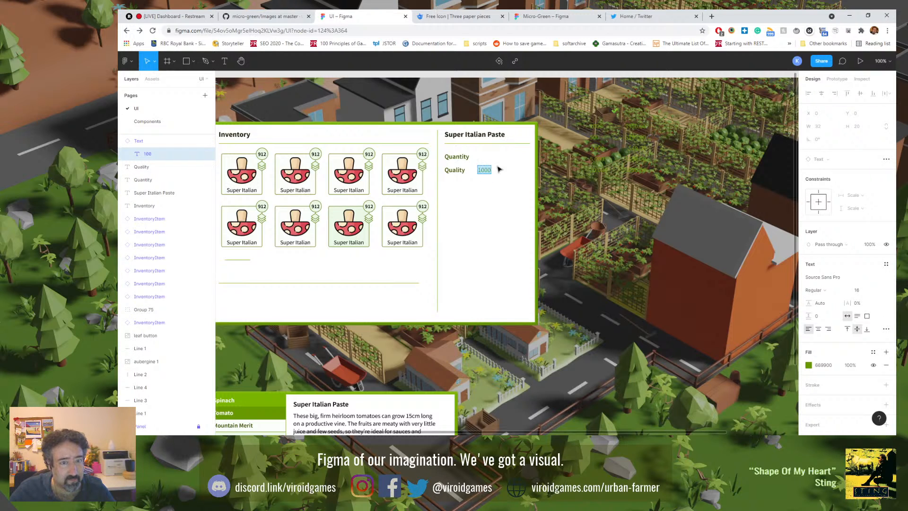
text(Edible)
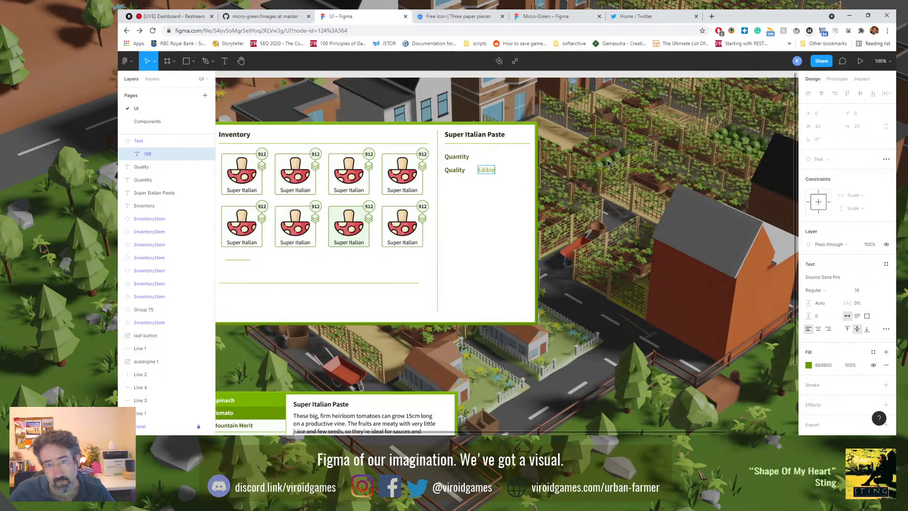
Step: Duplicate the "Edible" value up beside the "Quantity" label and change the copy's text to "912"
click(459, 157)
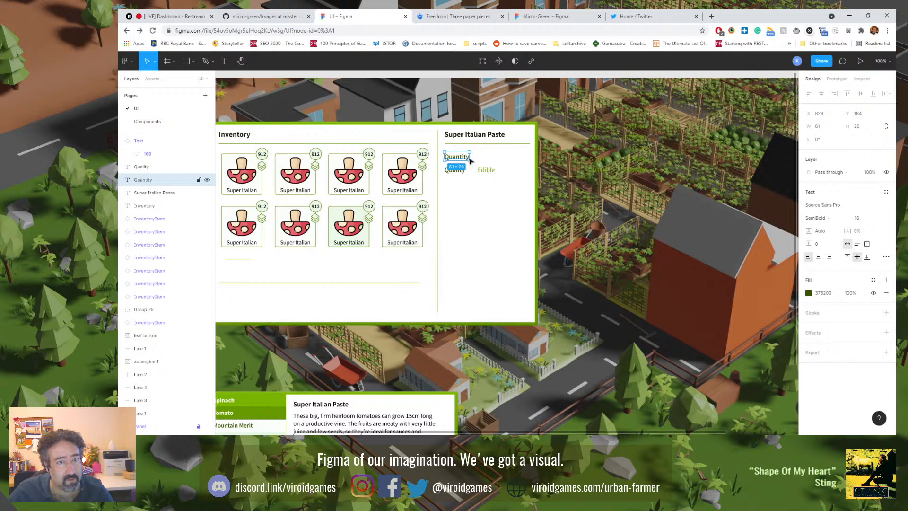
click(486, 170)
drag(484, 172, 483, 158)
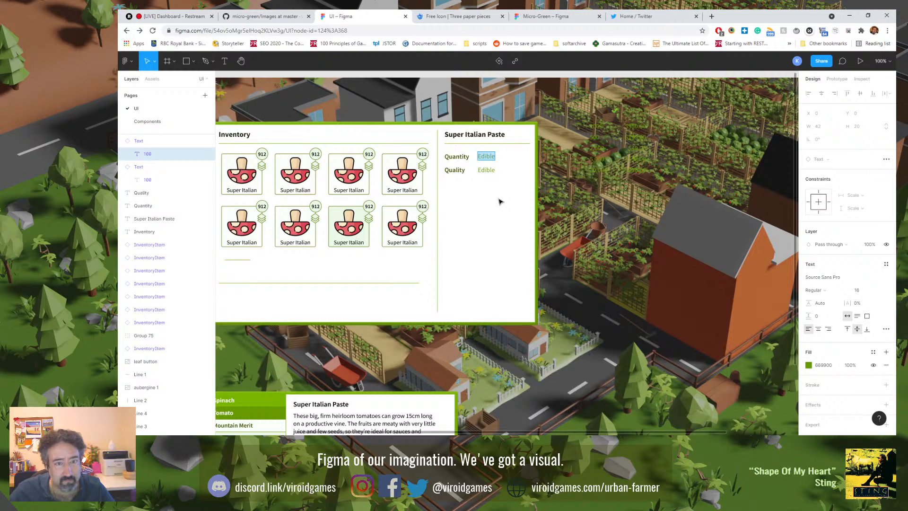
key(Return)
text(912)
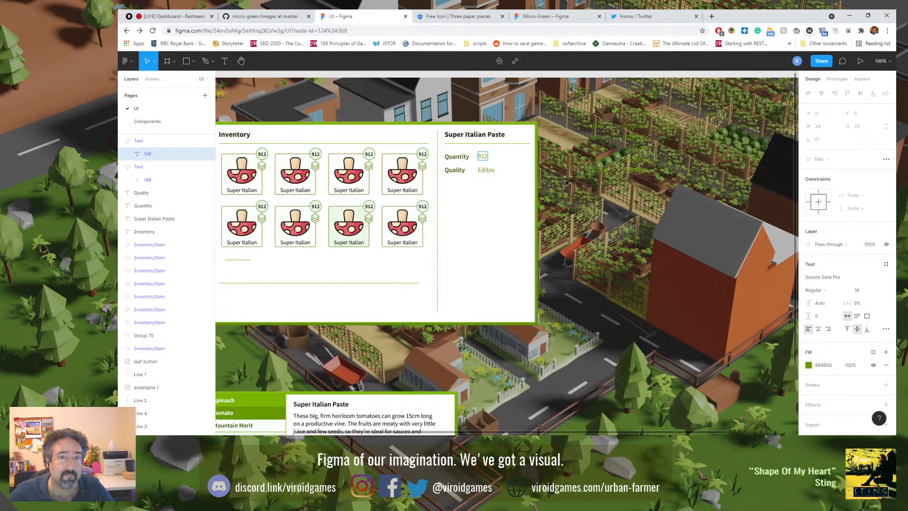
click(563, 181)
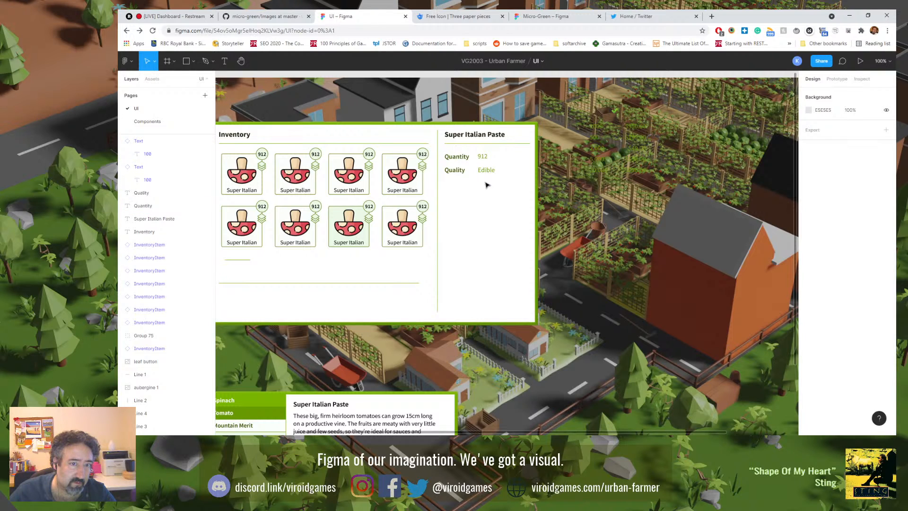
Step: Align the bottom edge of the "912" value with the "Quantity" label in the detail column
click(482, 156)
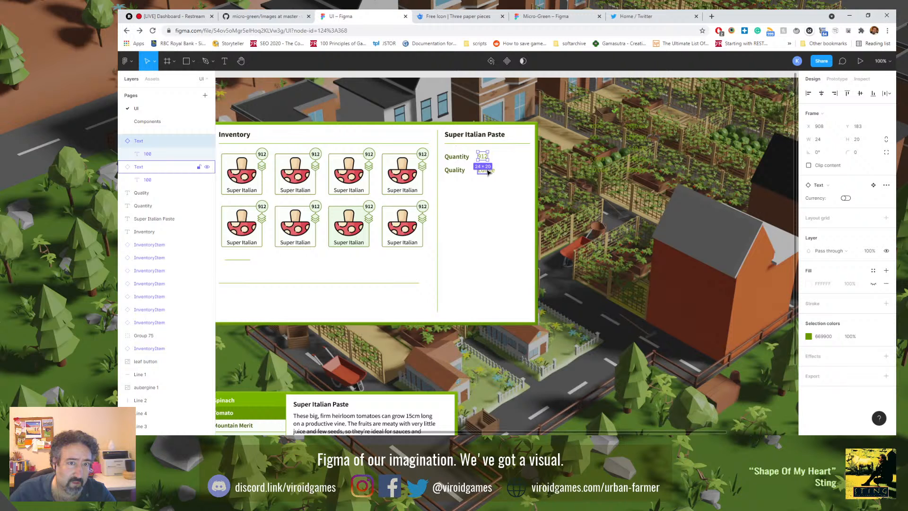
shift+click(487, 173)
scroll(486, 171, up, 5)
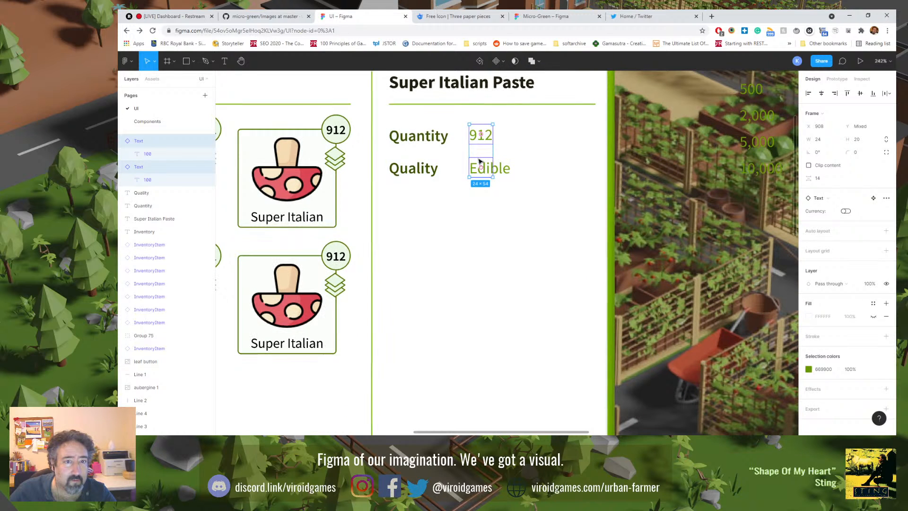
click(444, 135)
shift+click(485, 136)
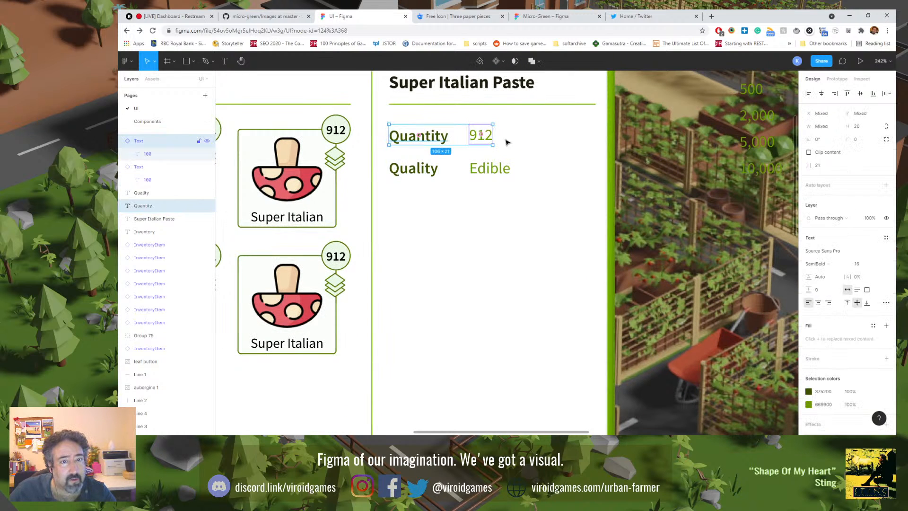
click(874, 94)
Step: Check the alignment of the "Quality" row, of the two values with each other and of the two labels
click(489, 168)
shift+click(414, 168)
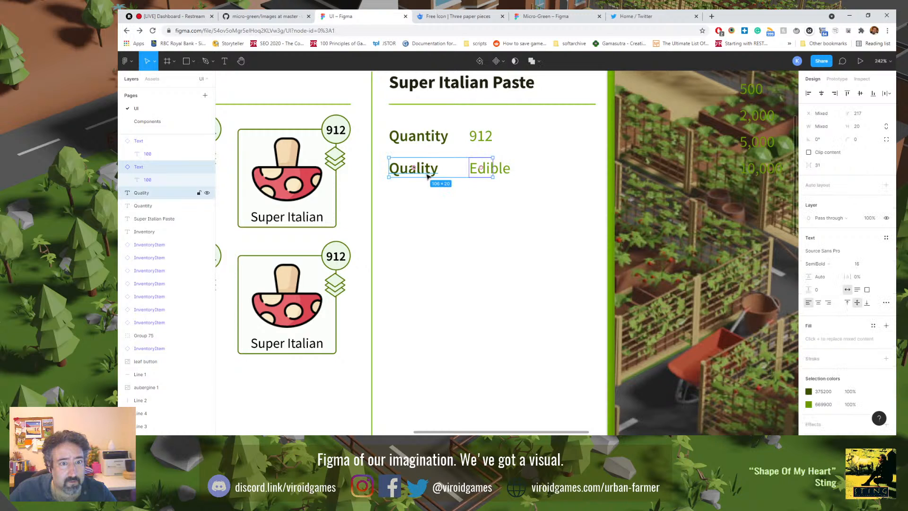
click(515, 212)
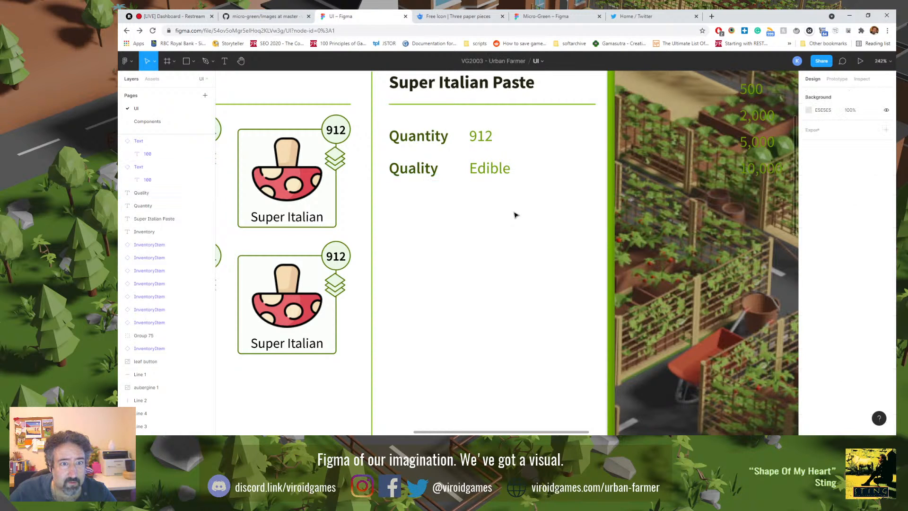
click(489, 170)
shift+click(481, 136)
click(412, 168)
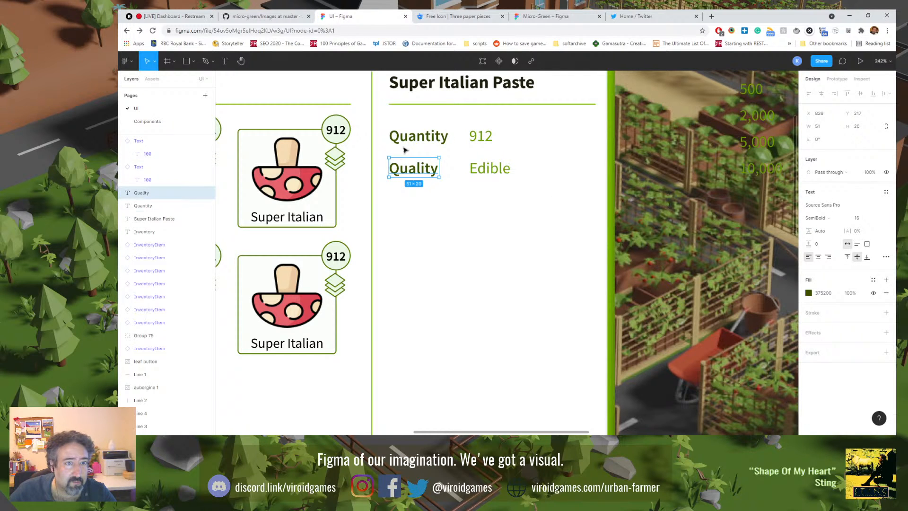
shift+click(411, 136)
click(449, 211)
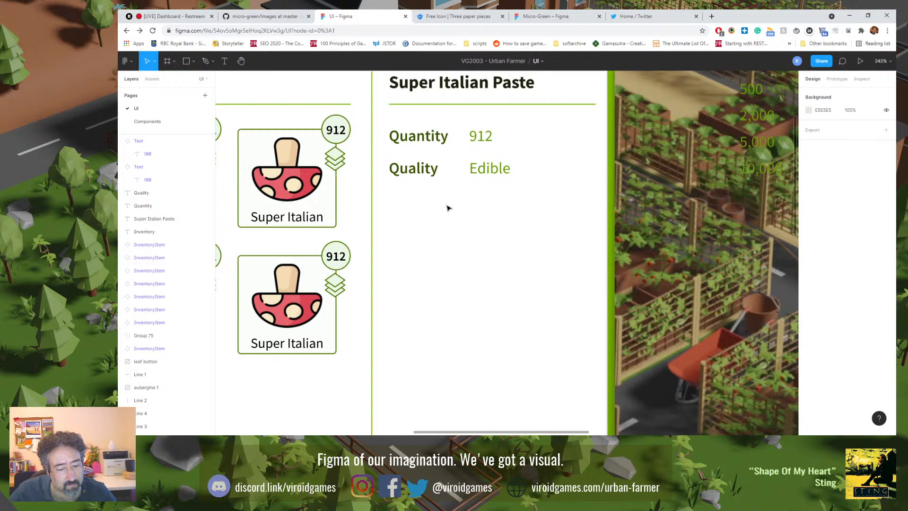
Step: Place an instance of the green TextButton component in the lower part of the item detail column
scroll(476, 240, down, 5)
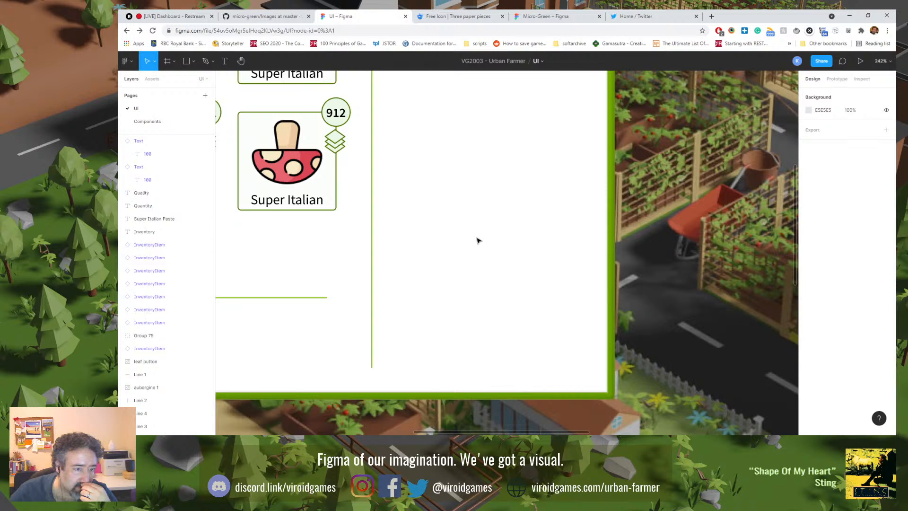
click(152, 79)
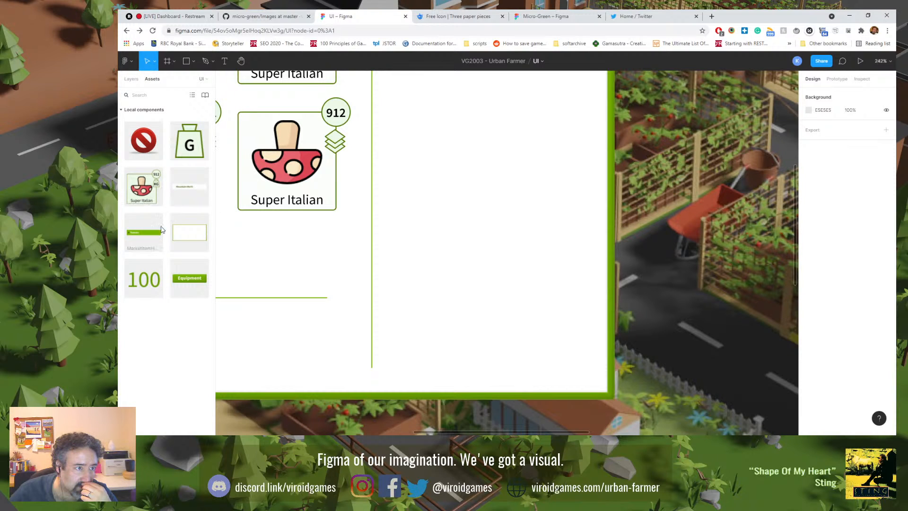
drag(188, 278, 468, 255)
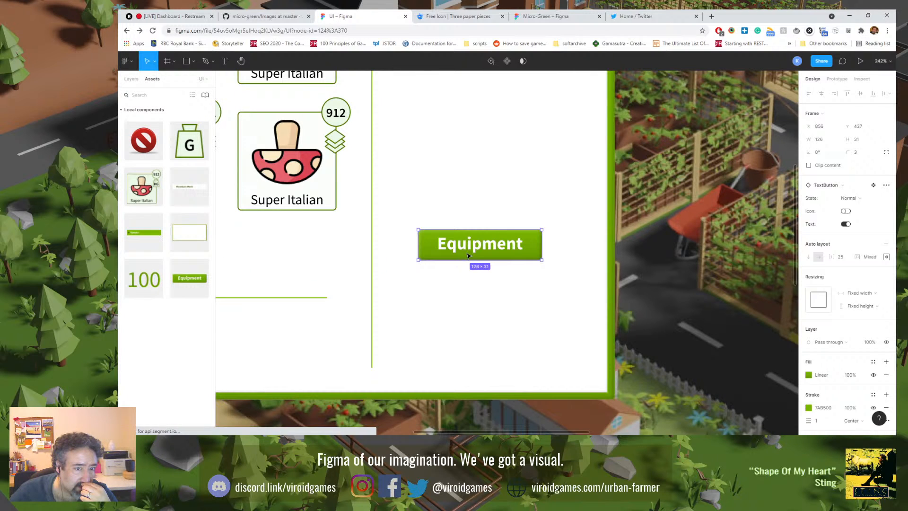
Step: Replace the new button's "Equipment" text with wording that starts with "Throw"
double_click(471, 245)
double_click(470, 244)
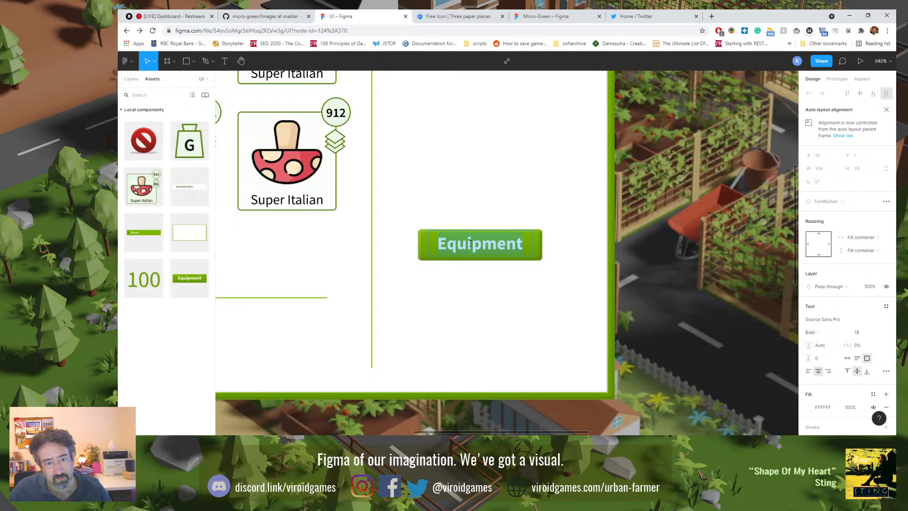
text(Throw )
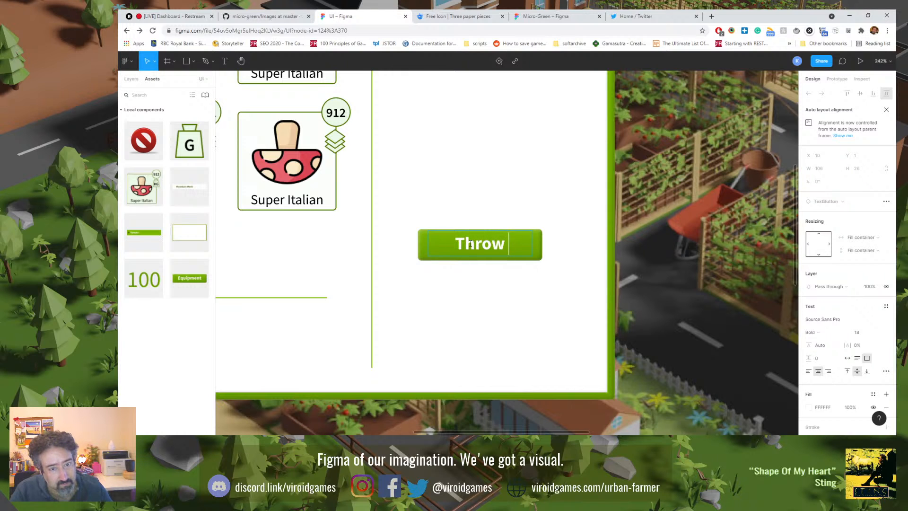
Step: Complete the green button's label so it reads "Throw Out"
text(Out)
key(Escape)
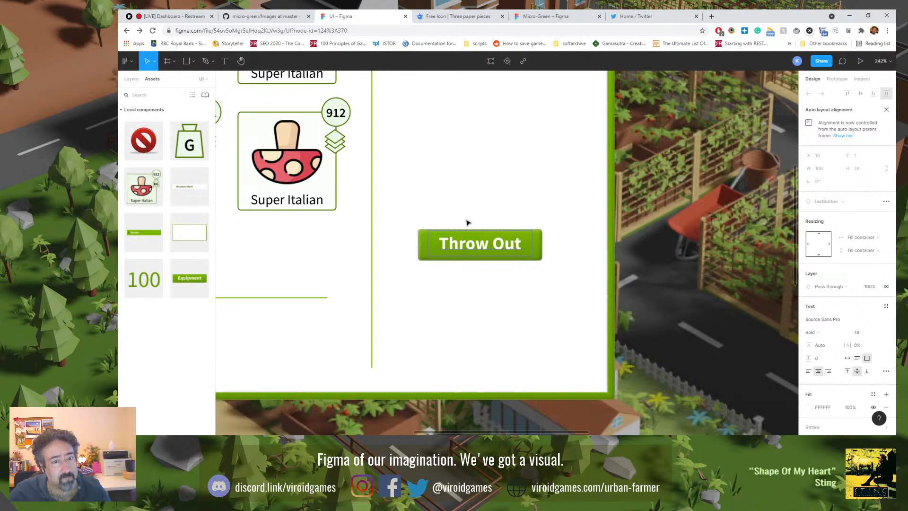
key(Escape)
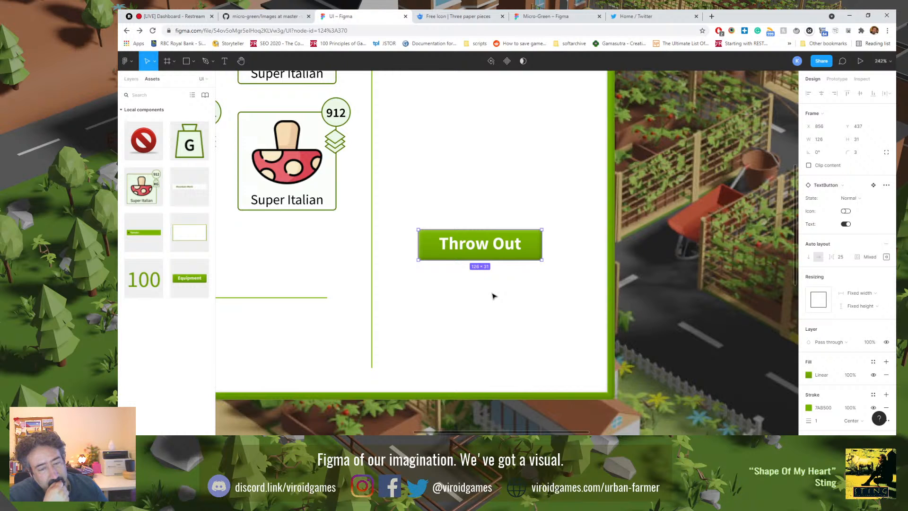
Step: Duplicate the Throw Out button twice and place one copy above and one copy below the original
key(ctrl+d)
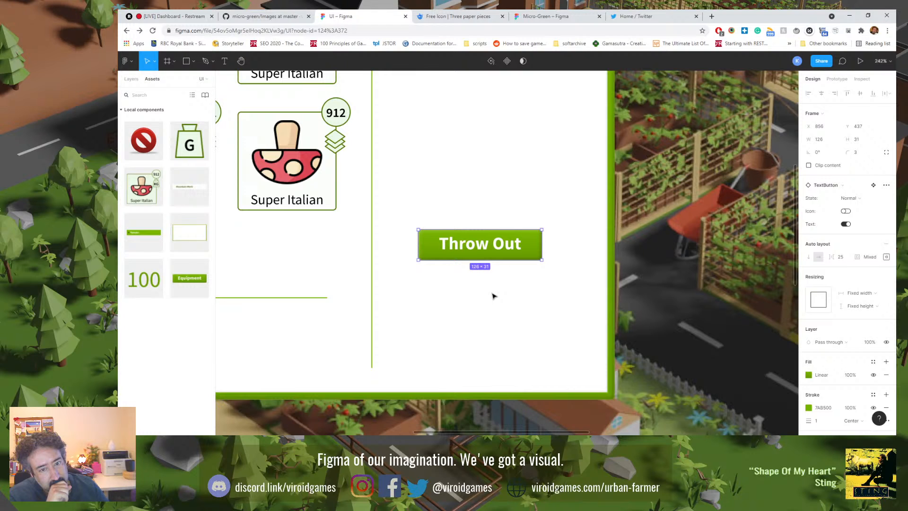
key(ctrl+d)
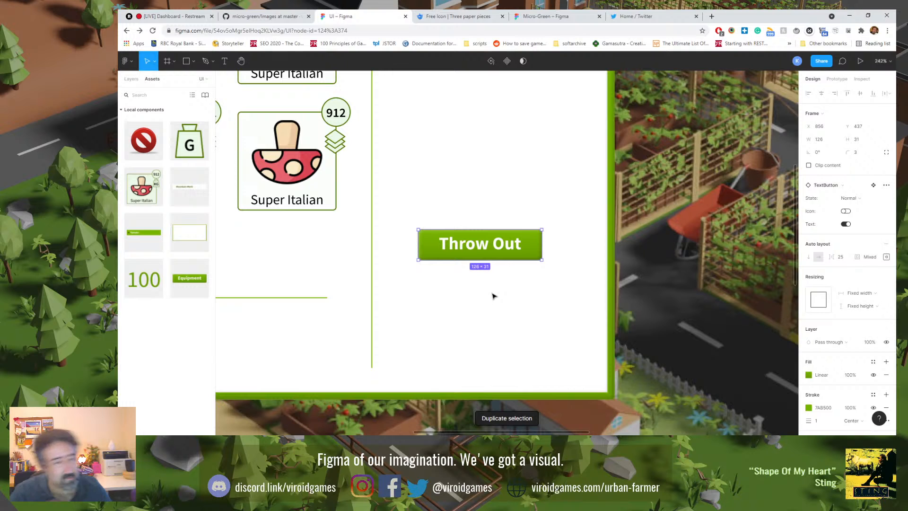
drag(474, 251, 475, 272)
Step: Relabel the lowest button as "Donate" and the uppermost button as "Preserve"
double_click(482, 283)
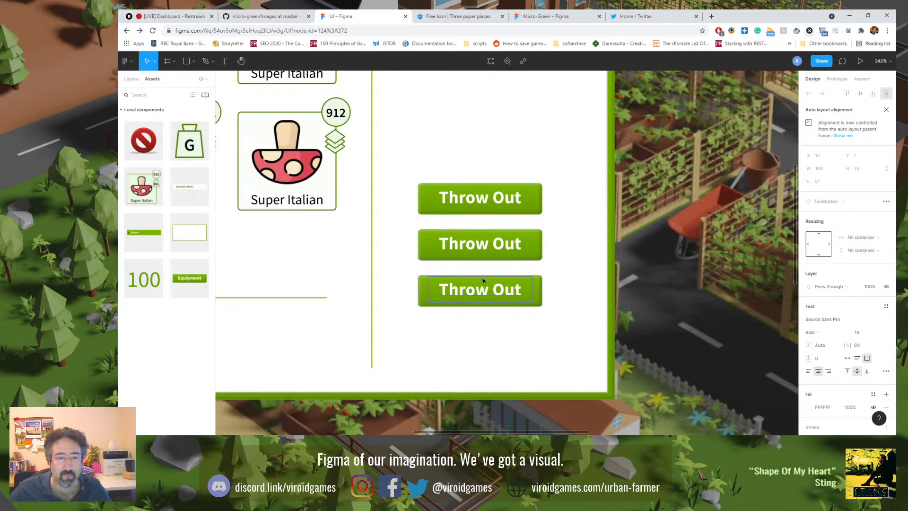
double_click(475, 285)
text(Donate)
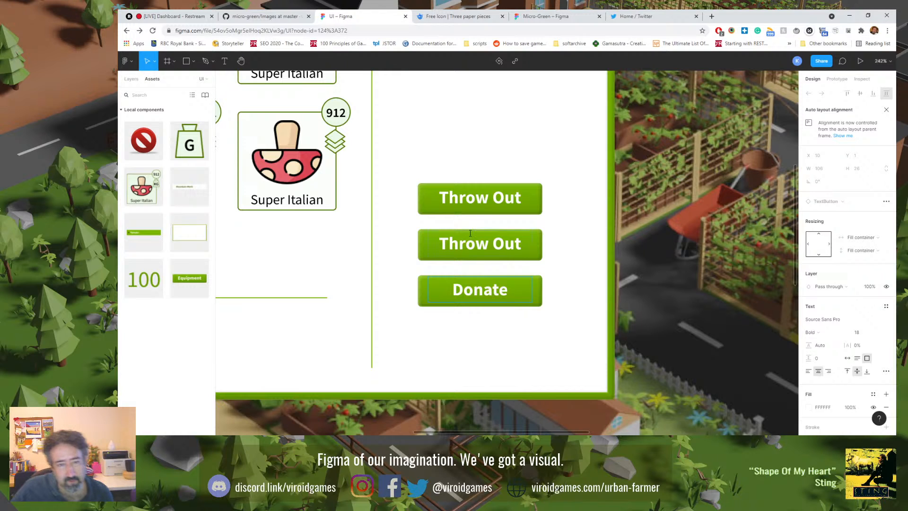
double_click(480, 196)
text(Preserve)
key(Escape)
click(466, 173)
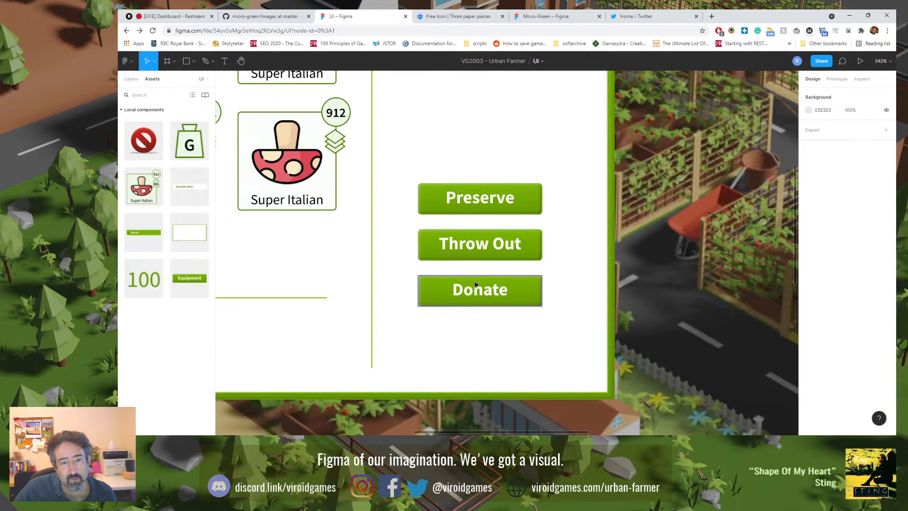
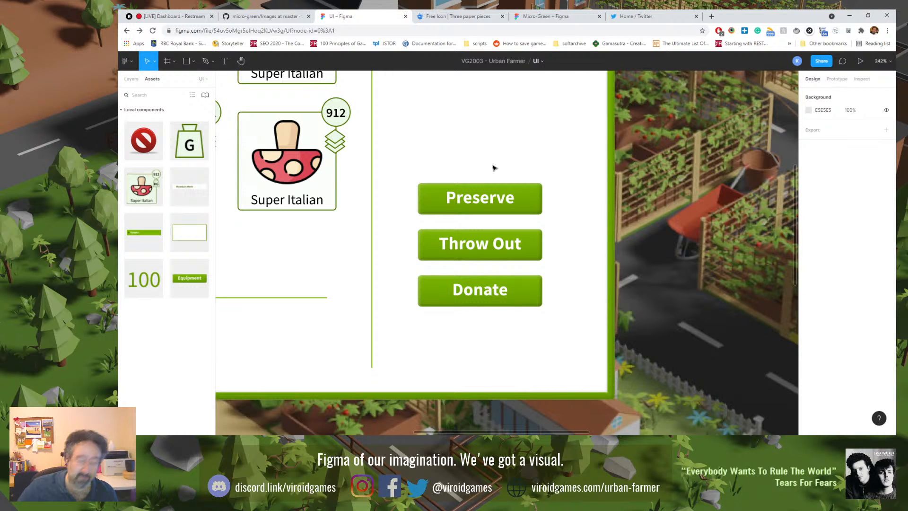
Step: Copy the tomato description paragraph from the lower panel into the Inventory detail area, layered in front of the action buttons
key(shift+0)
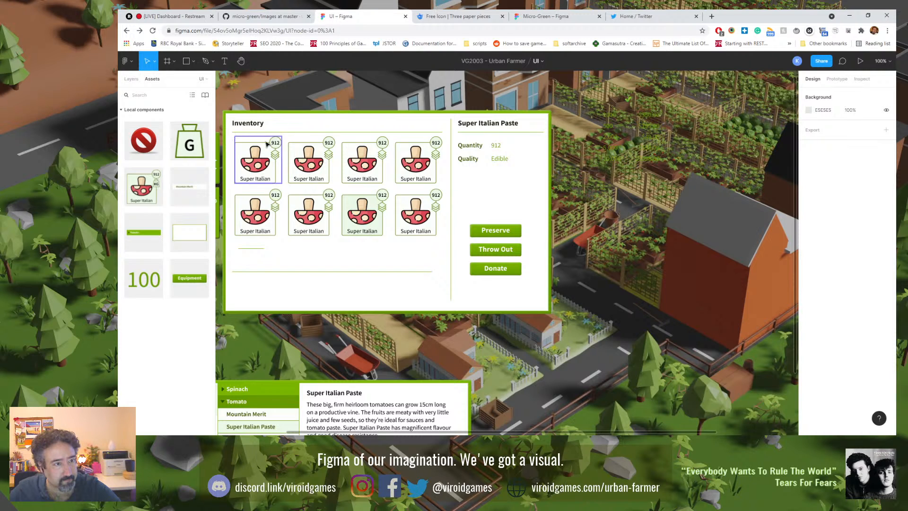
scroll(454, 316, down, 1)
scroll(454, 316, down, 5)
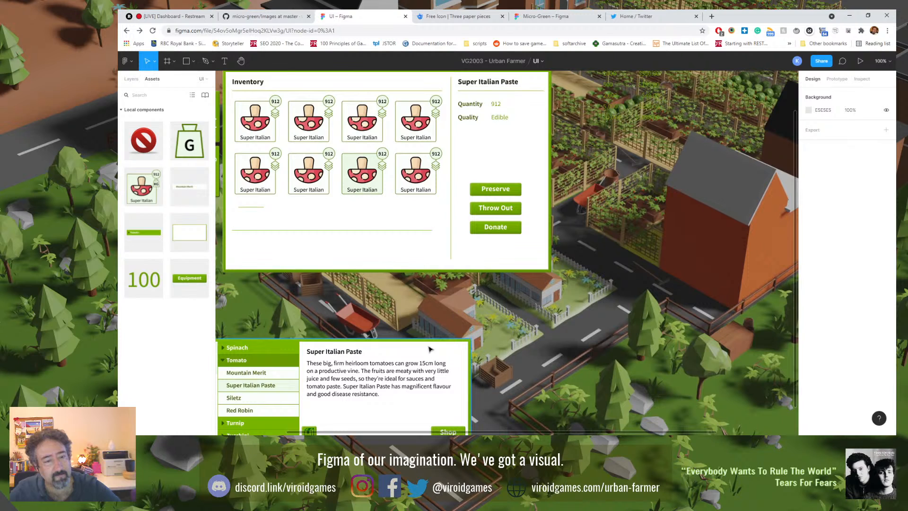
click(439, 364)
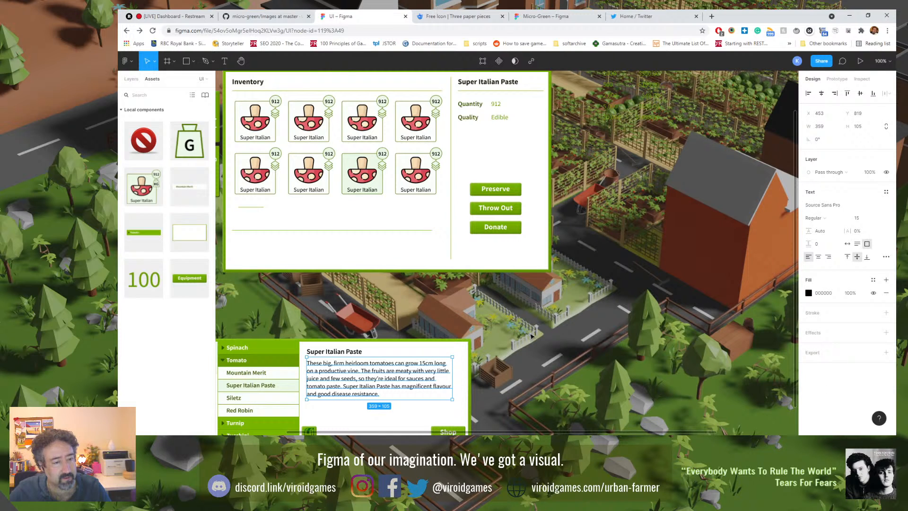
click(532, 314)
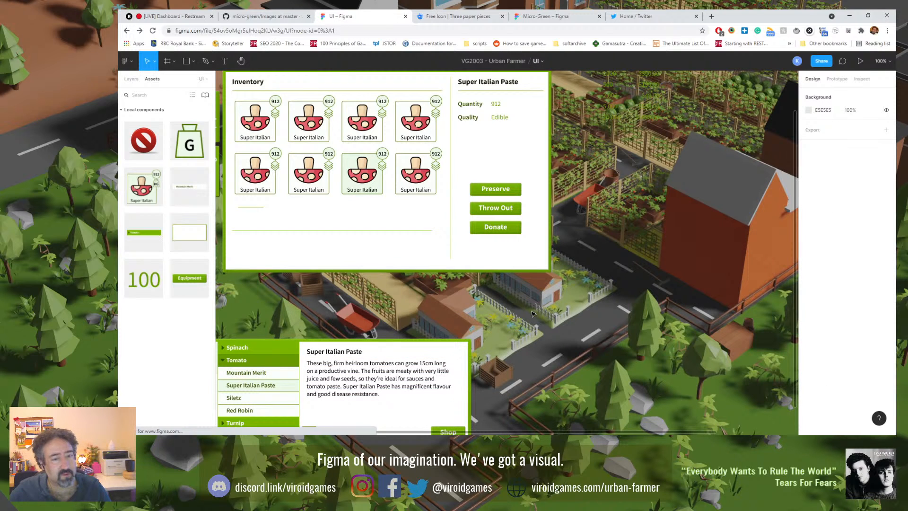
click(509, 190)
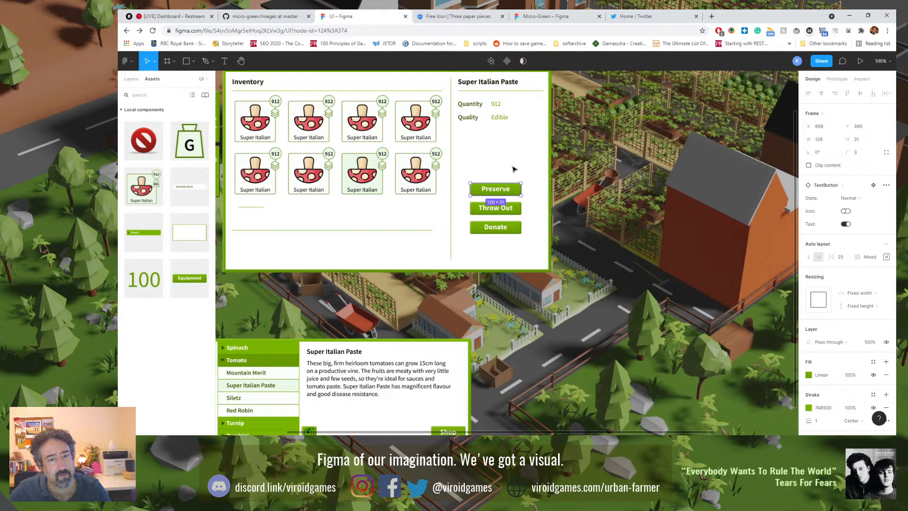
key(ctrl+v)
drag(404, 374, 558, 206)
key(ctrl+shift+bracketright)
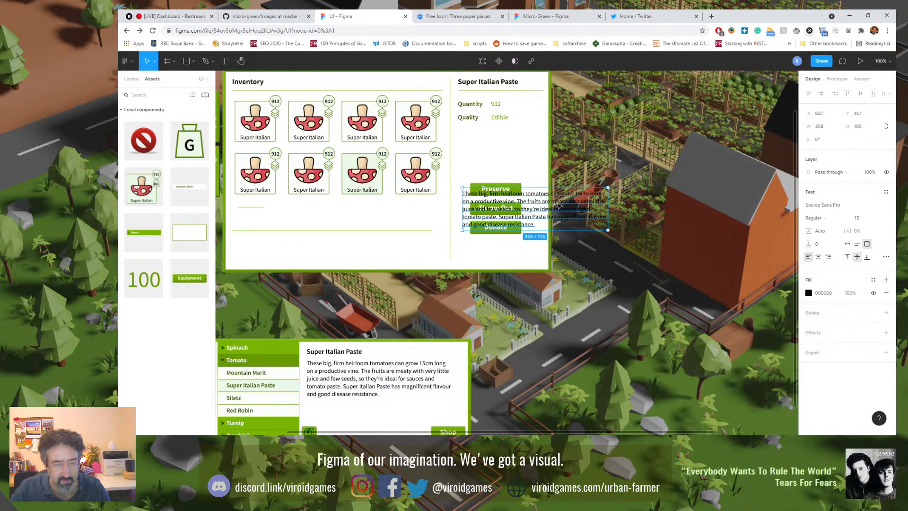
Step: Narrow the copied description to about 200 px wide and park it outside the Inventory panel beside the detail area
drag(608, 209, 543, 212)
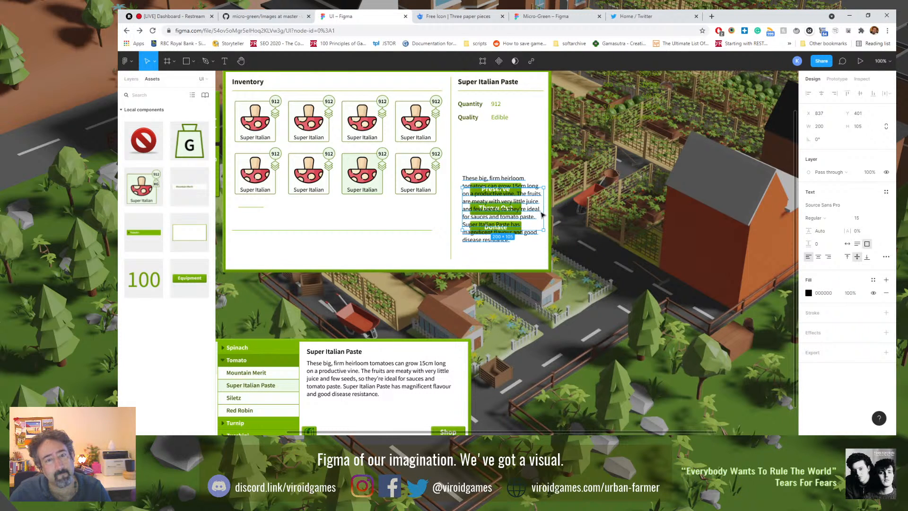
scroll(562, 254, up, 1)
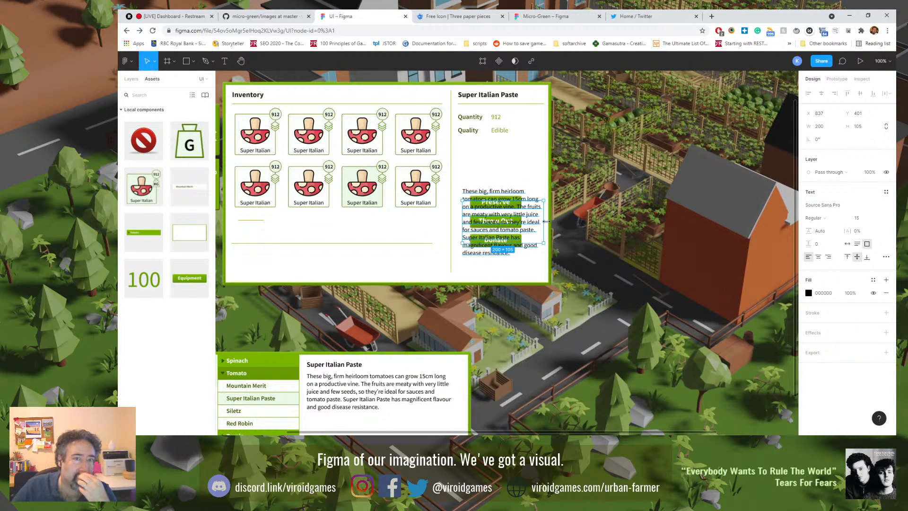
drag(523, 229, 605, 160)
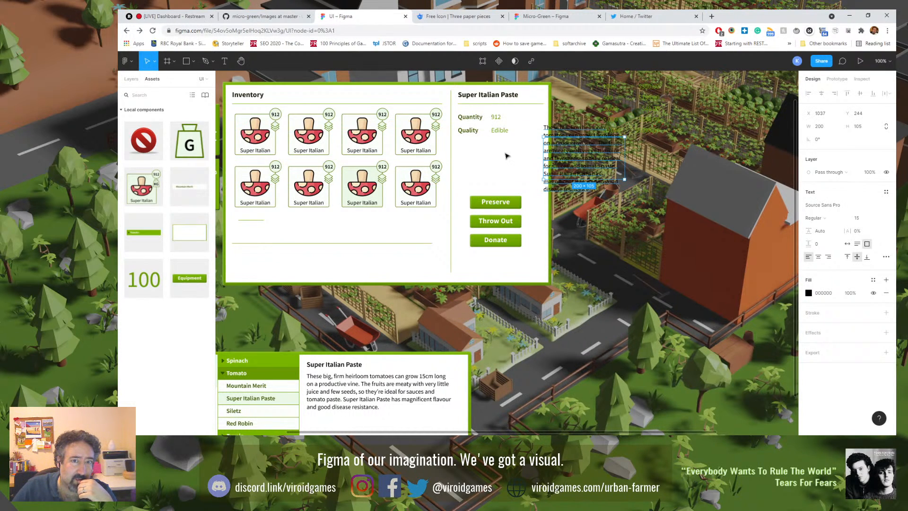
Step: Shift the Quantity and Quality values closer to their labels, group all four texts, and move the group down to just above the Preserve button
click(475, 135)
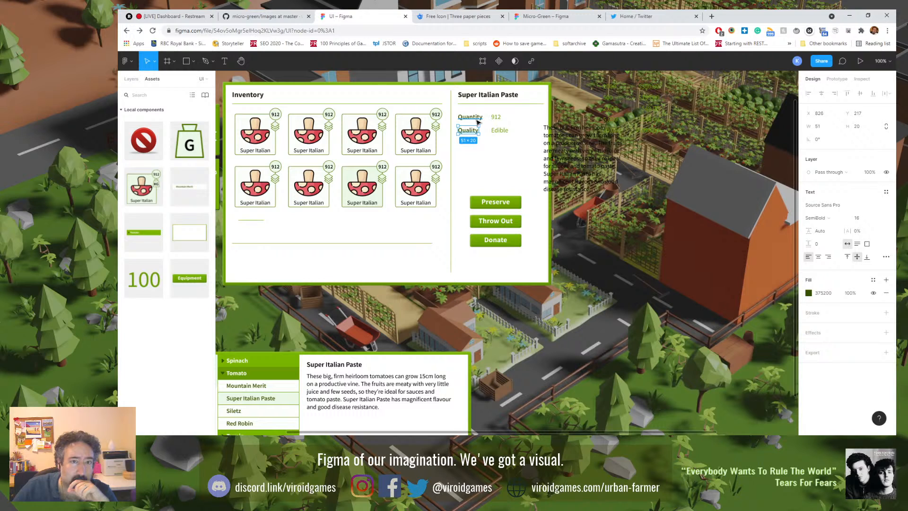
click(495, 118)
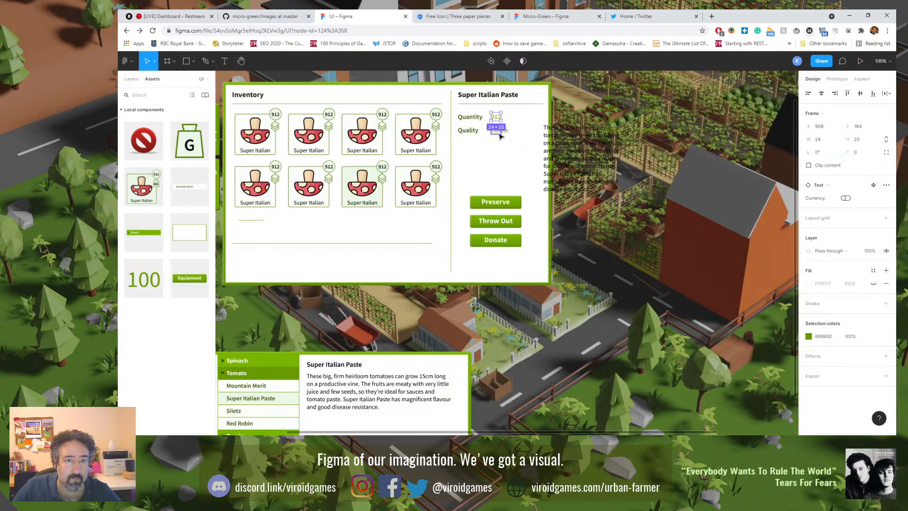
shift+click(499, 133)
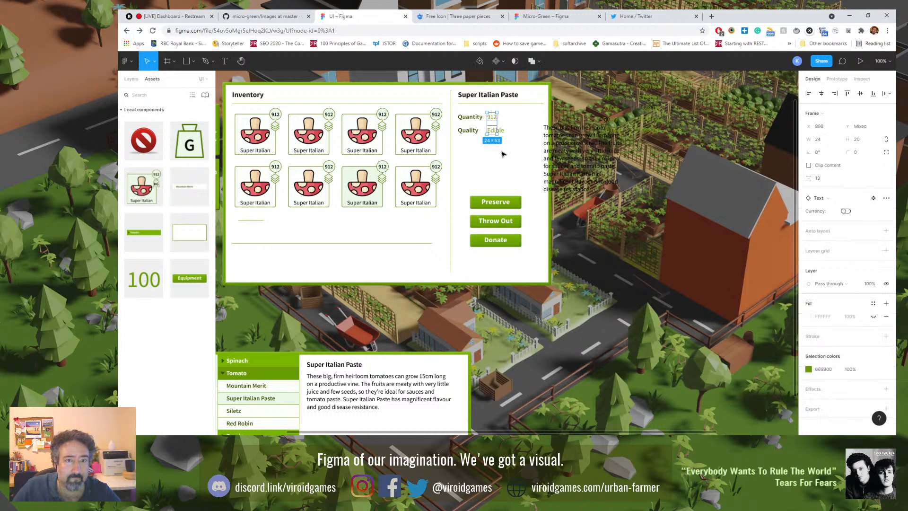
shift+click(467, 124)
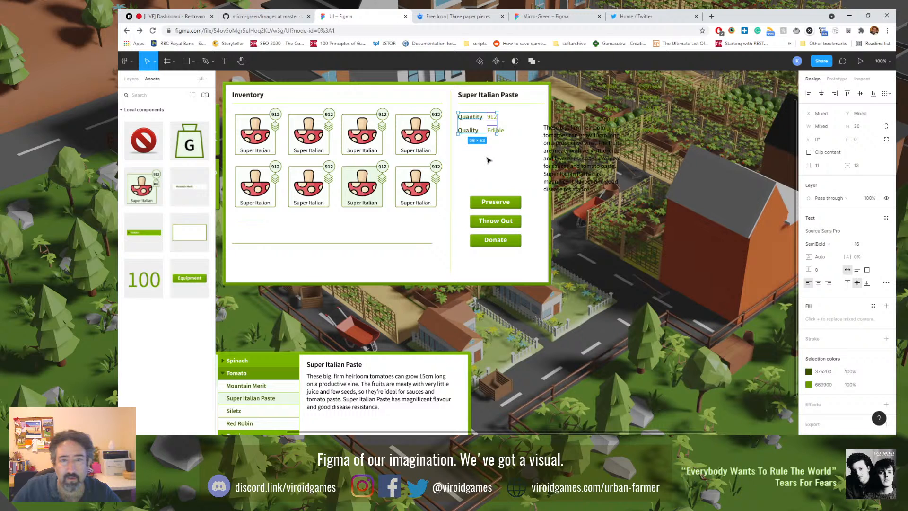
key(ctrl+g)
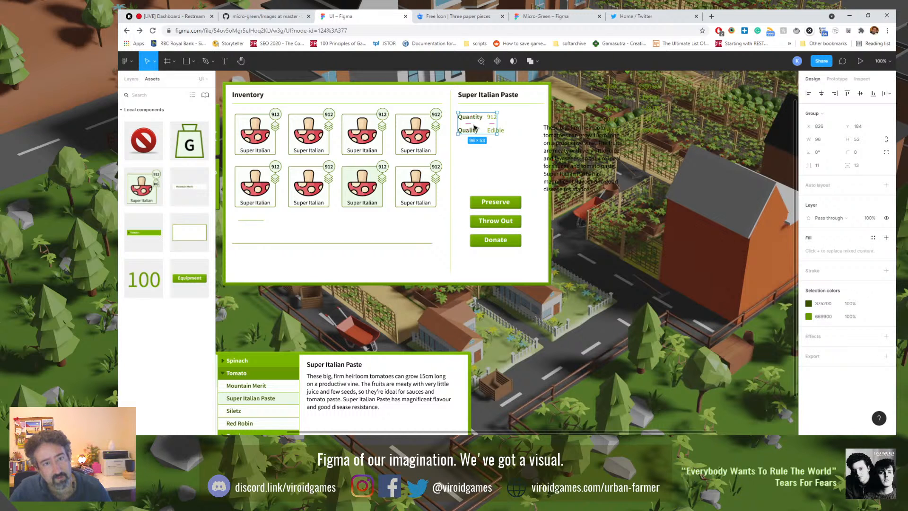
drag(470, 126, 469, 178)
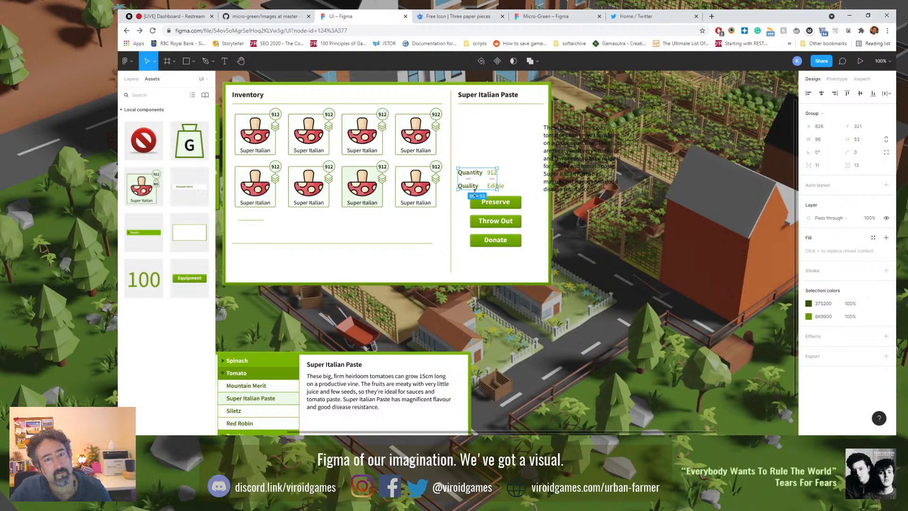
Step: Place the description under the detail area's Super Italian Paste heading and widen it to about 211 px
drag(556, 156, 472, 141)
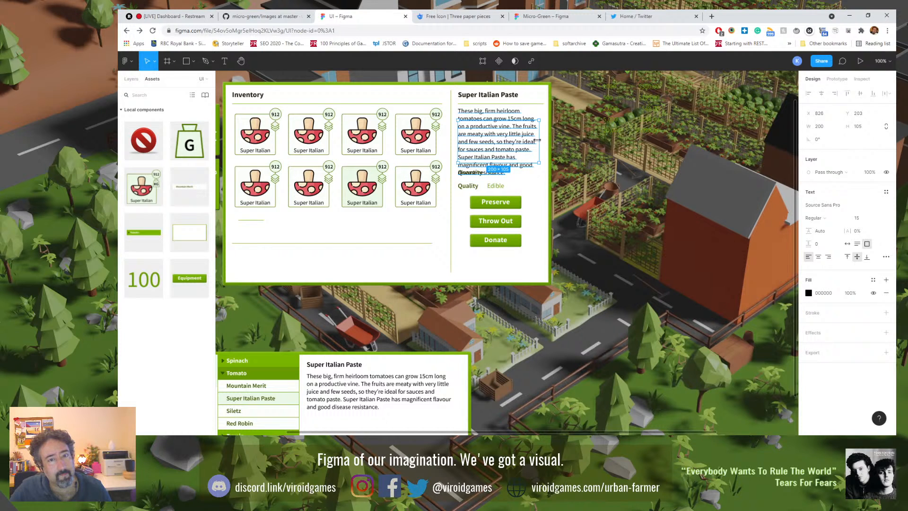
drag(539, 140, 541, 140)
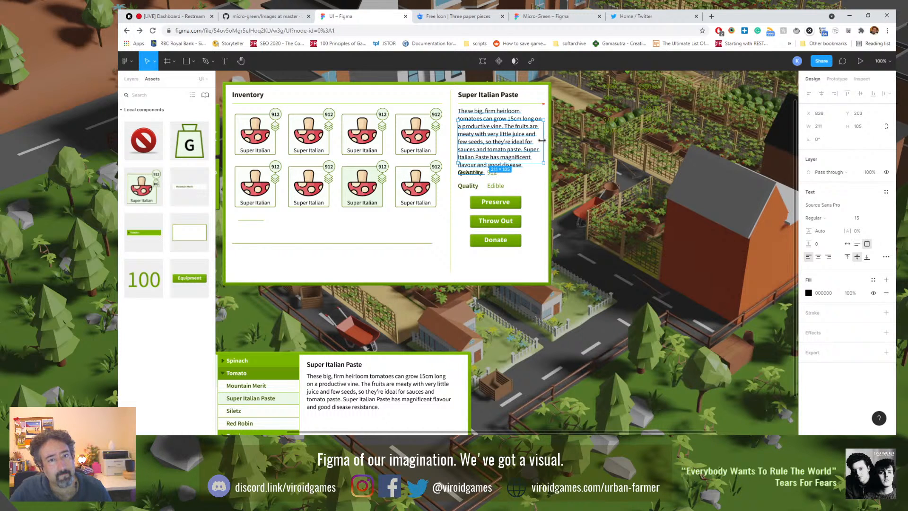
click(575, 136)
Step: Move the Quantity and Quality group below the description and shift the Preserve, Throw Out and Donate buttons down to make room
drag(470, 185, 471, 197)
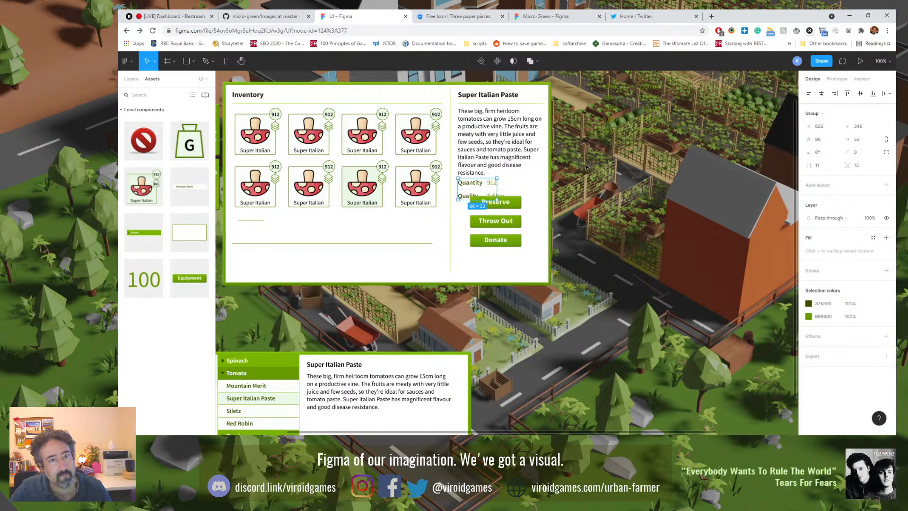
click(497, 213)
shift+click(501, 240)
drag(511, 227, 511, 252)
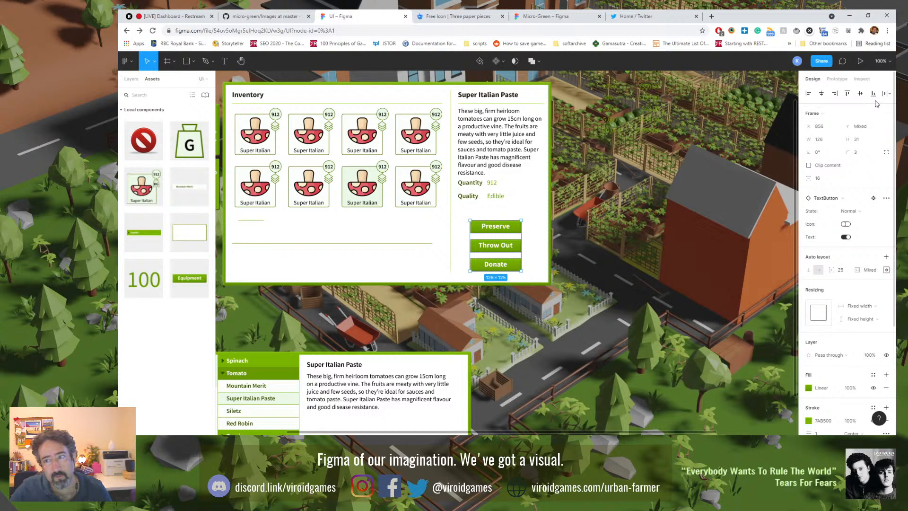
Step: Nudge the Donate button slightly down and distribute the three action buttons evenly with 18 px vertical gaps
click(888, 93)
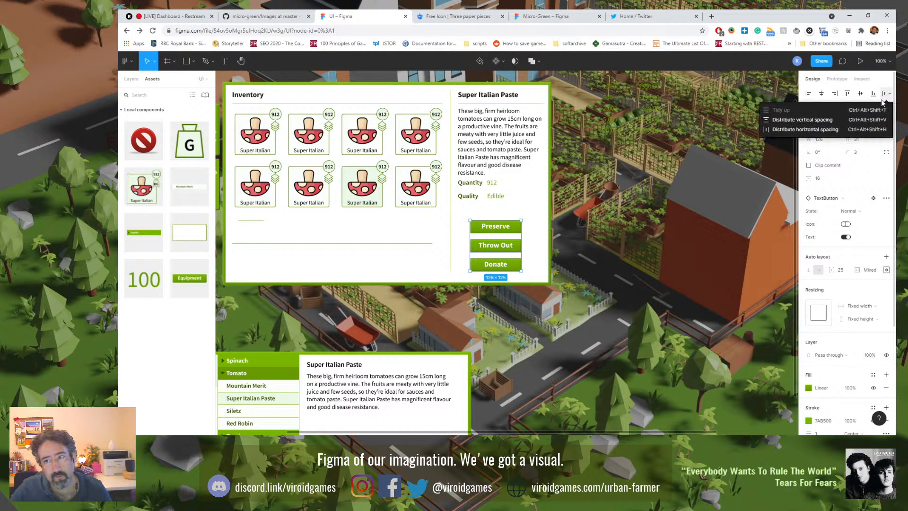
click(802, 120)
click(620, 226)
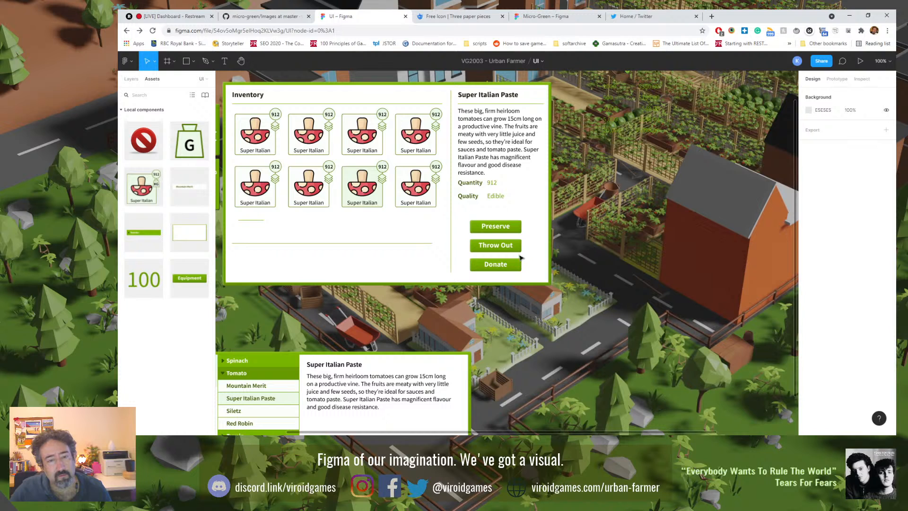
click(492, 271)
drag(492, 271, 492, 272)
shift+click(493, 247)
shift+click(490, 229)
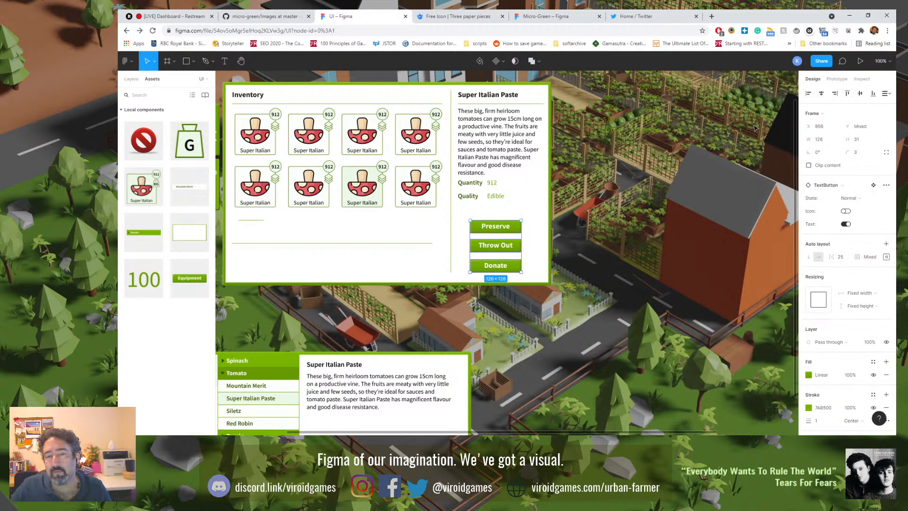
click(886, 93)
click(792, 110)
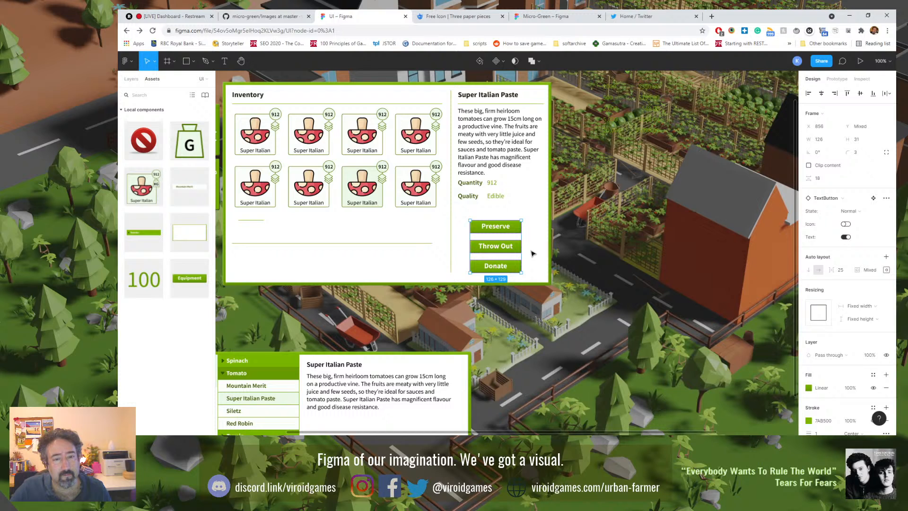
click(611, 234)
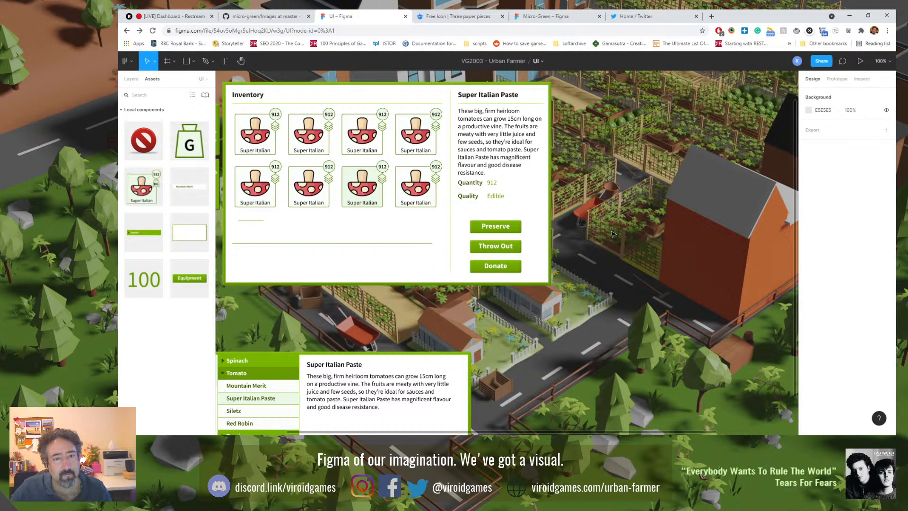
Step: Place the Throw Out button beside the Preserve button and shift both toward the vertical divider
click(496, 232)
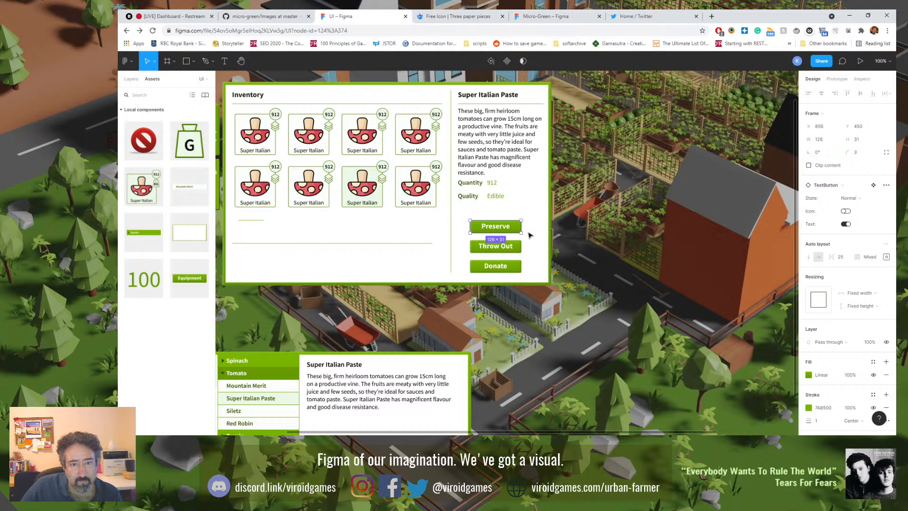
drag(476, 249, 533, 229)
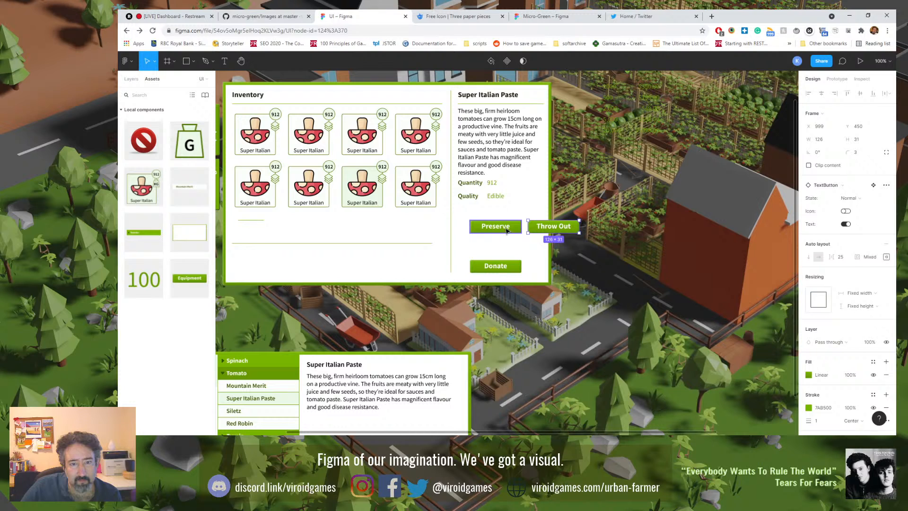
shift+click(506, 230)
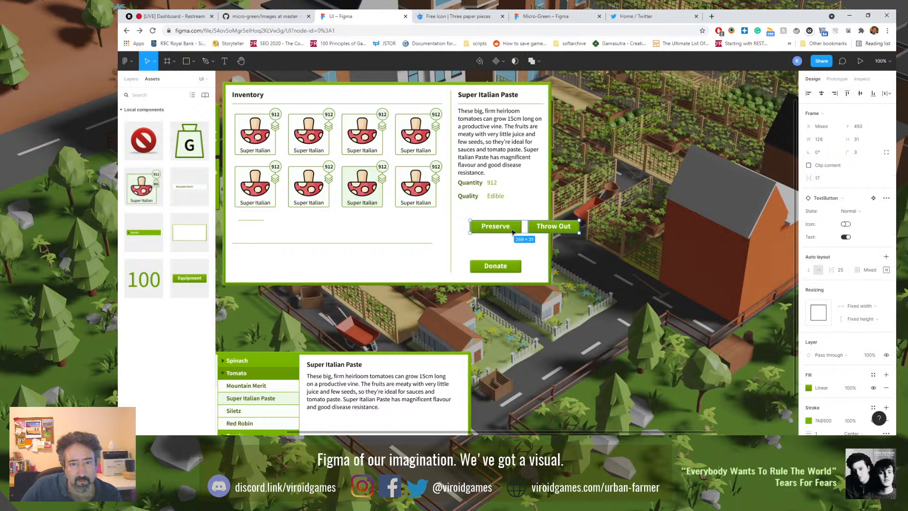
click(579, 209)
Step: Narrow the Preserve and Throw Out buttons to about 105 px and fit them side by side inside the detail pane
click(504, 229)
drag(507, 228, 500, 228)
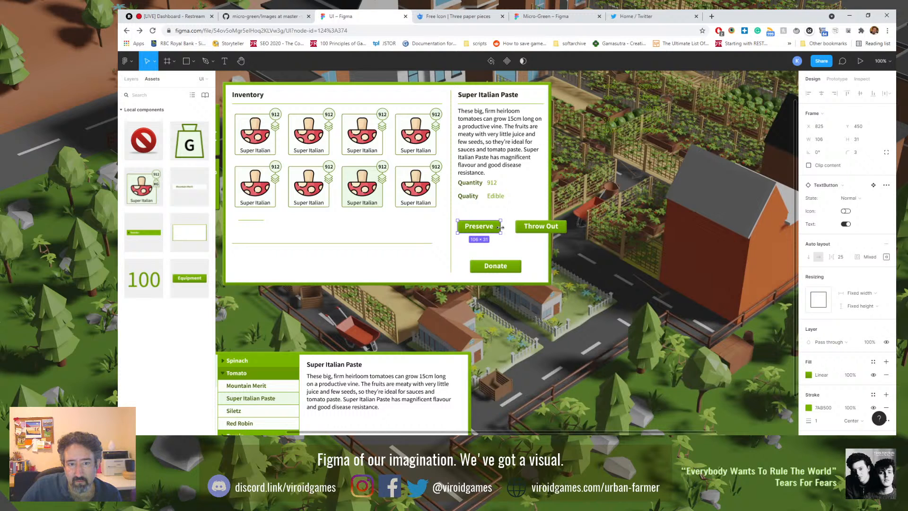
click(530, 228)
drag(565, 226, 470, 230)
click(525, 227)
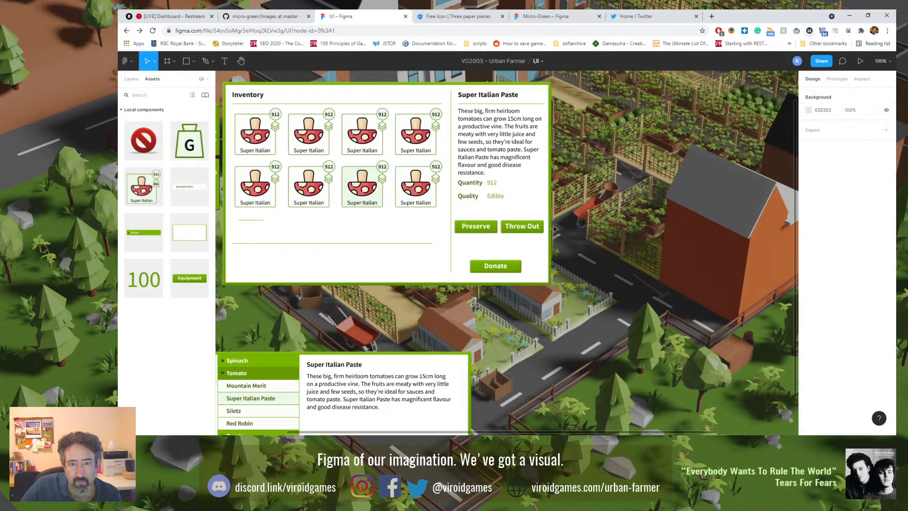
drag(534, 229, 533, 230)
key(Escape)
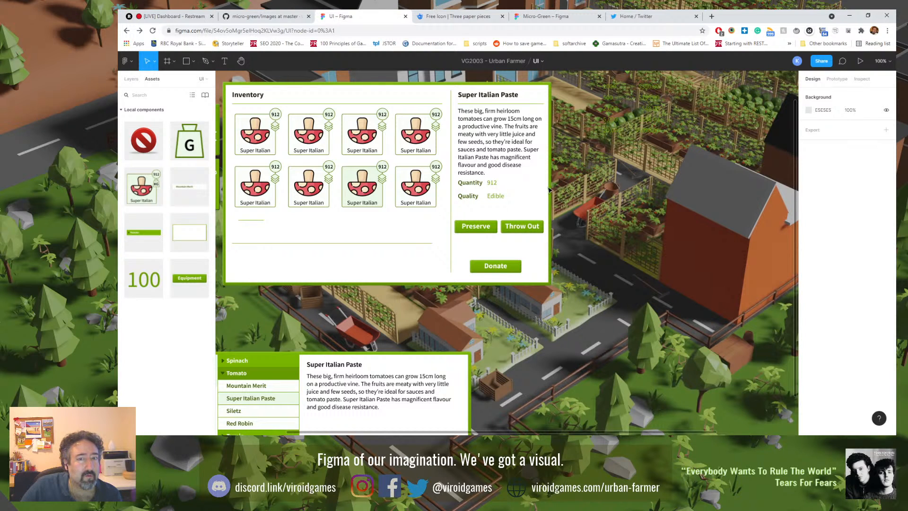
Step: Unlock the Inventory screen's Panel layer and widen the panel to about 816 px
click(131, 79)
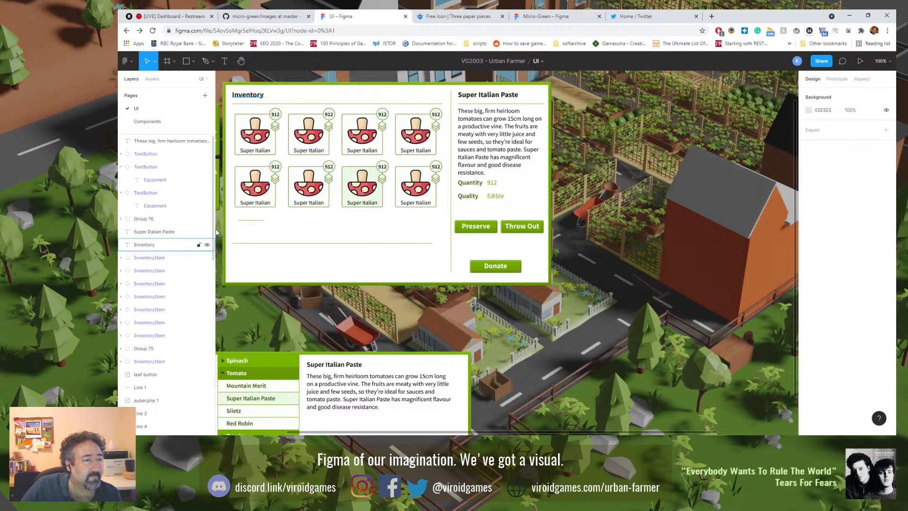
scroll(165, 331, down, 5)
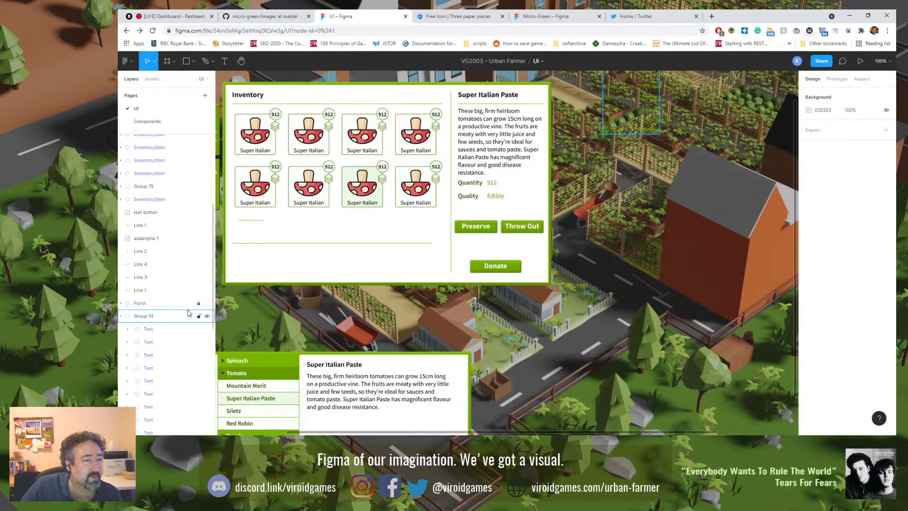
click(198, 303)
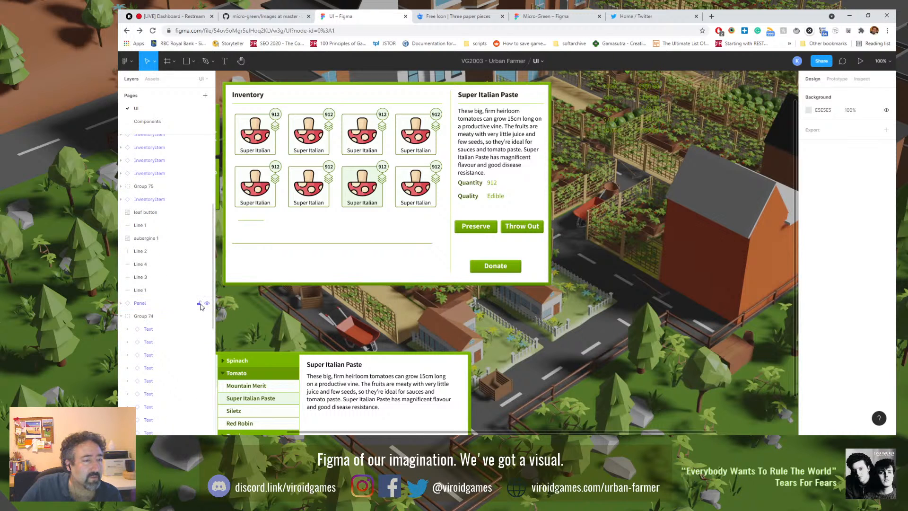
click(530, 190)
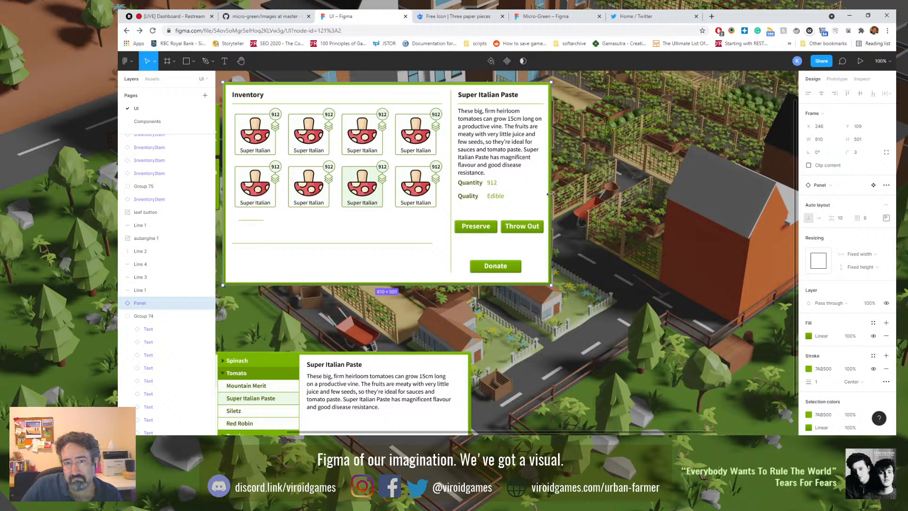
drag(551, 194, 554, 195)
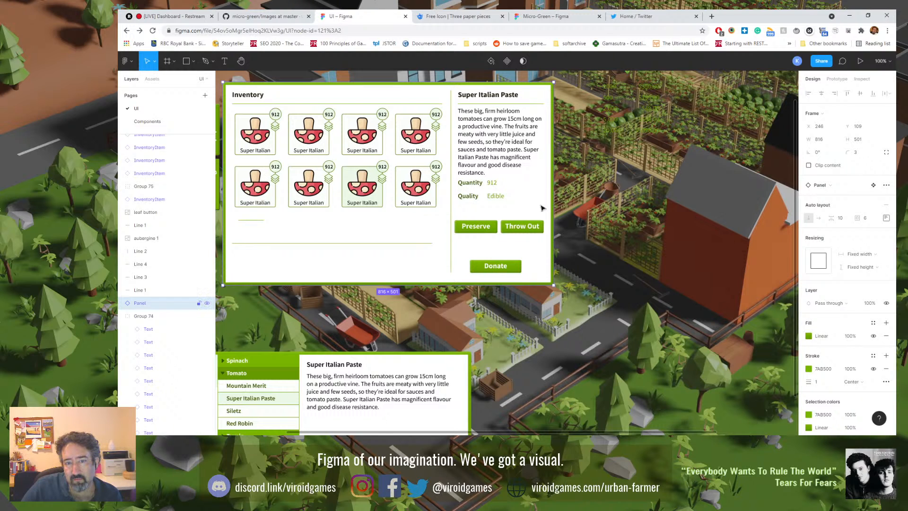
Step: Shift the Preserve and Throw Out buttons slightly away from the divider, and move Preserve back to X 823
click(521, 226)
shift+click(485, 232)
drag(486, 231, 489, 232)
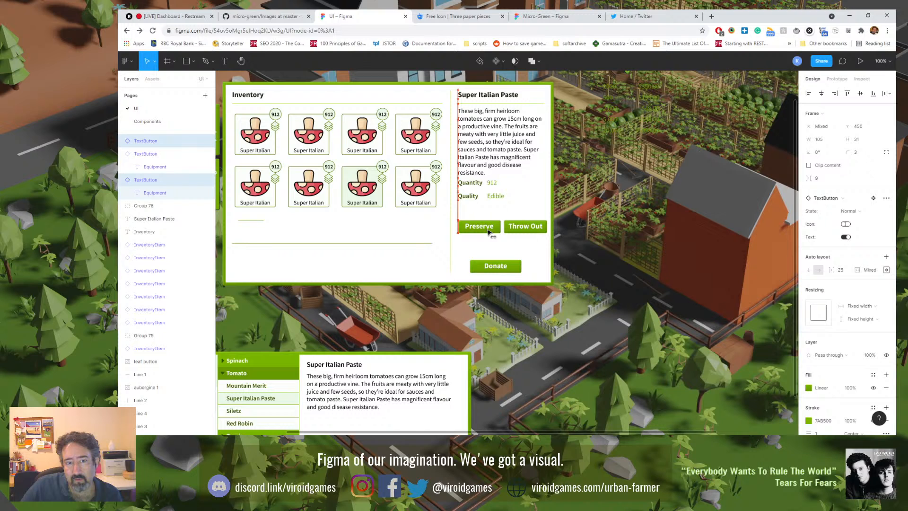
click(487, 231)
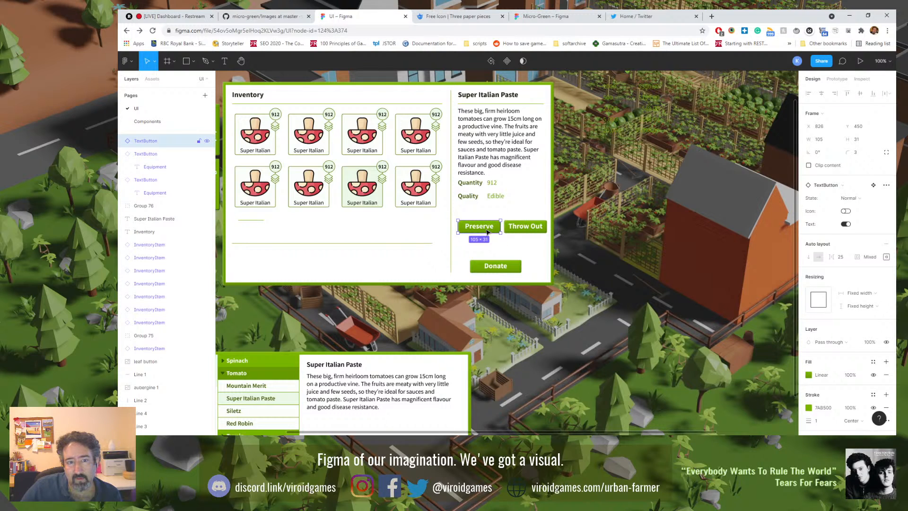
drag(487, 231, 485, 232)
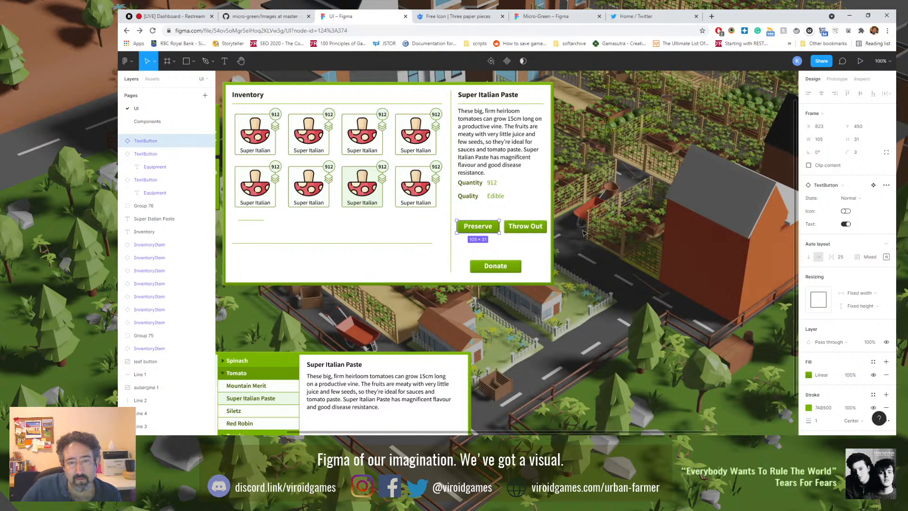
Step: Narrow the Donate button to 105 px and place it under the Preserve button at X 823, Y 499
click(520, 270)
drag(523, 266, 463, 252)
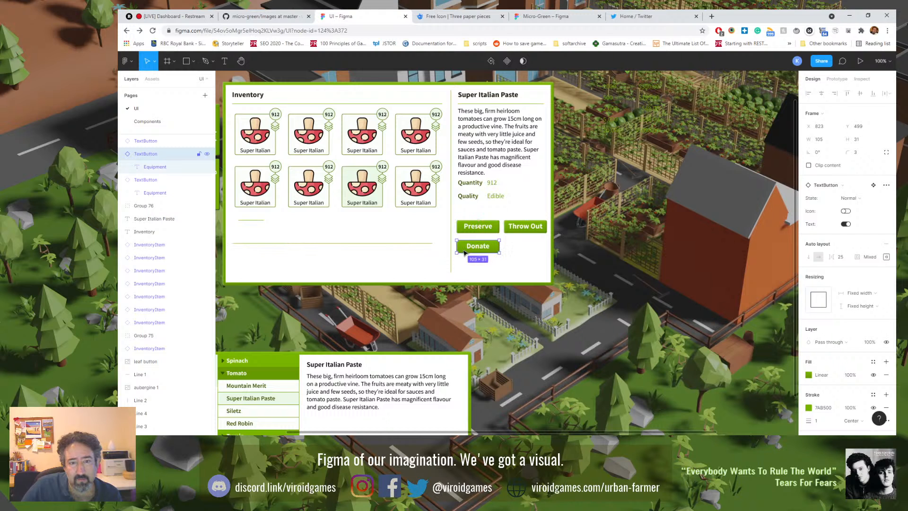
Step: Move the Throw Out button to X 942, leaving a 14 px gap to the Preserve button
click(507, 231)
shift+click(487, 229)
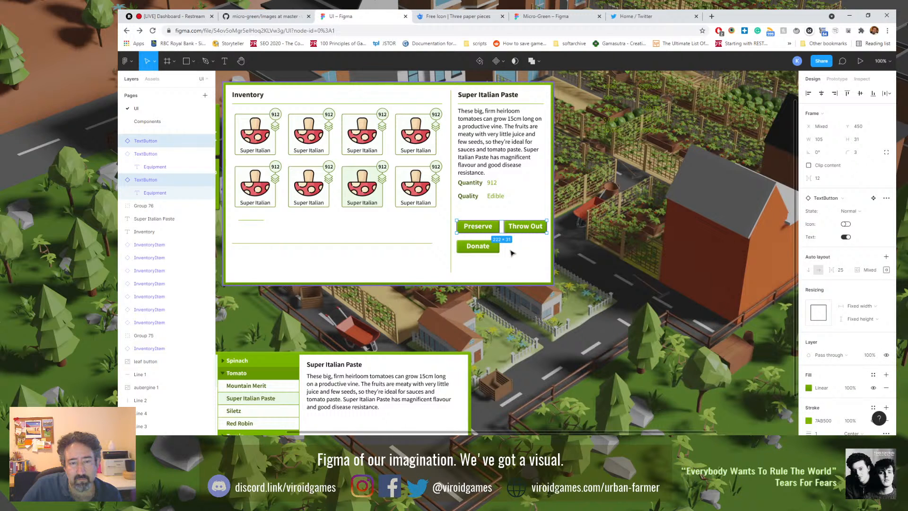
scroll(512, 253, up, 5)
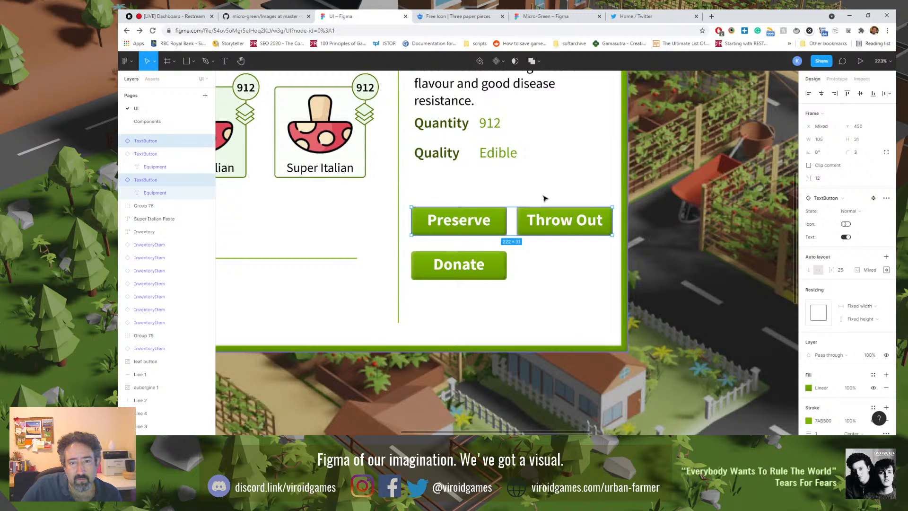
click(545, 199)
drag(523, 230, 526, 229)
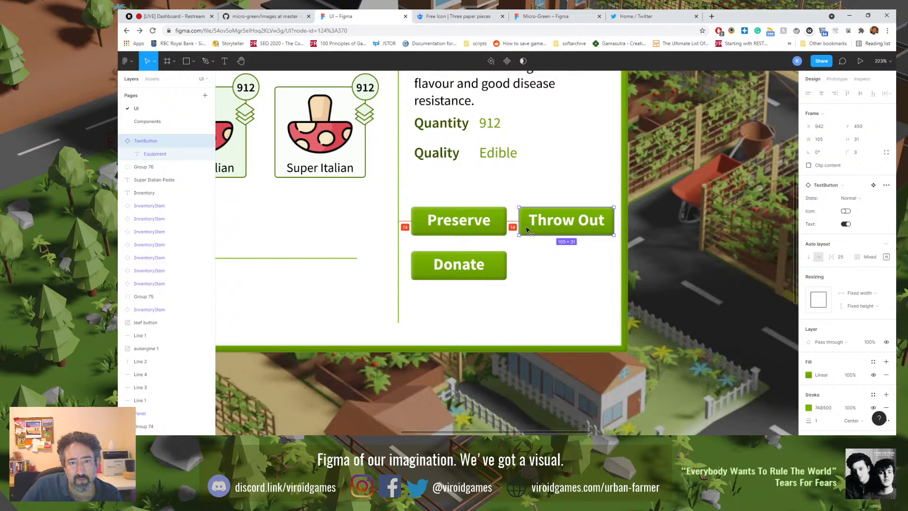
Step: Nudge the Preserve and Throw Out buttons together until Preserve sits about 7 px closer to the vertical divider
shift+click(490, 231)
key(shift+Right)
key(Left)
key(Left)
key(Left)
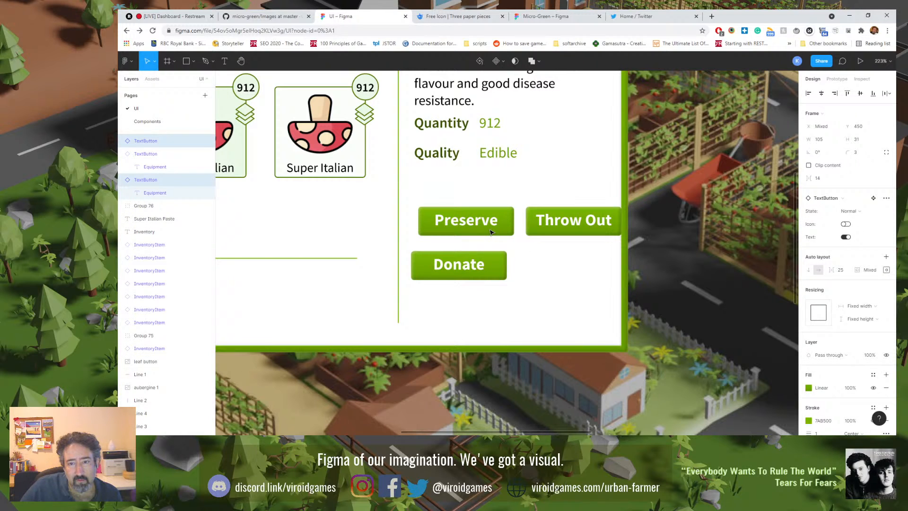
key(Left)
key(Left)
key(Left)
key(Left)
key(Left)
key(Left)
key(Left)
key(Left)
key(Left)
key(Left)
key(Left)
key(Left)
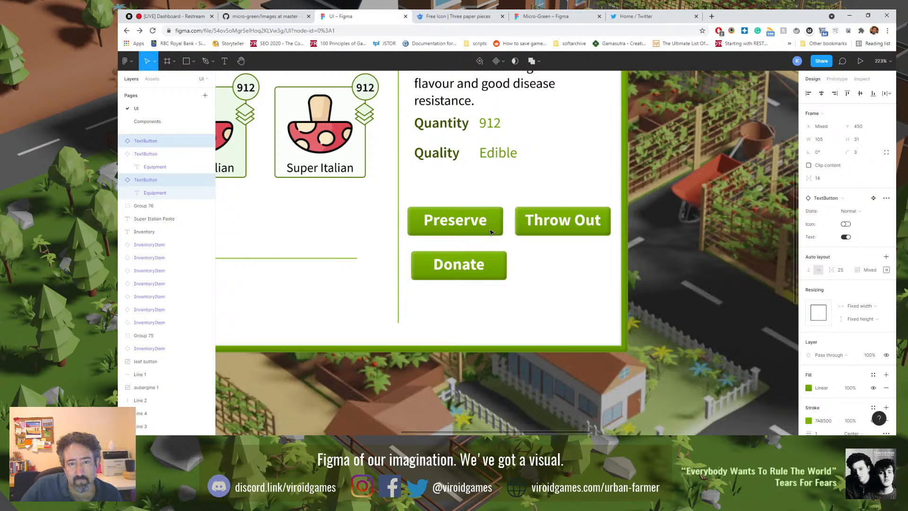
Step: Align the Donate button under the Preserve button at X 816, Y 496
click(496, 265)
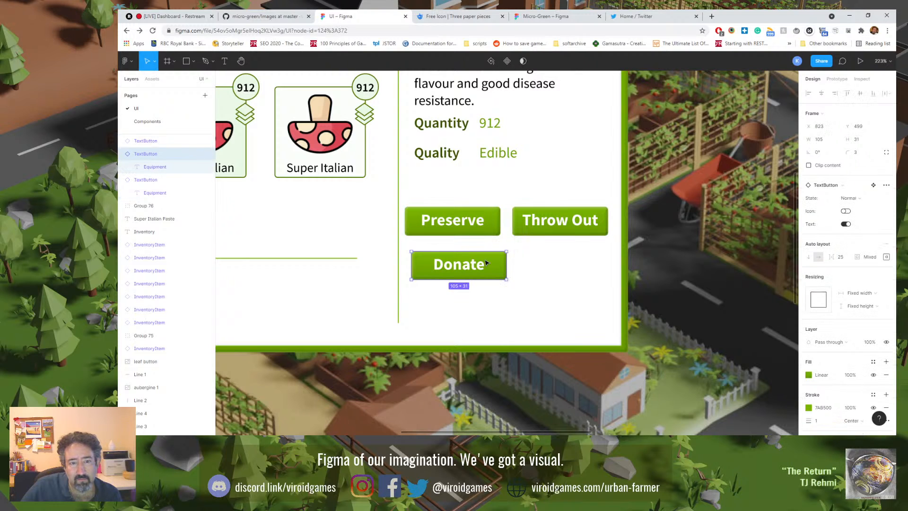
mouse_move(496, 266)
mouse_down()
mouse_move(486, 263)
mouse_move(496, 255)
mouse_move(483, 266)
mouse_move(495, 249)
mouse_move(477, 249)
mouse_move(497, 261)
mouse_move(488, 254)
mouse_up()
key(Down)
key(Down)
key(shift+Down)
key(Down)
key(Down)
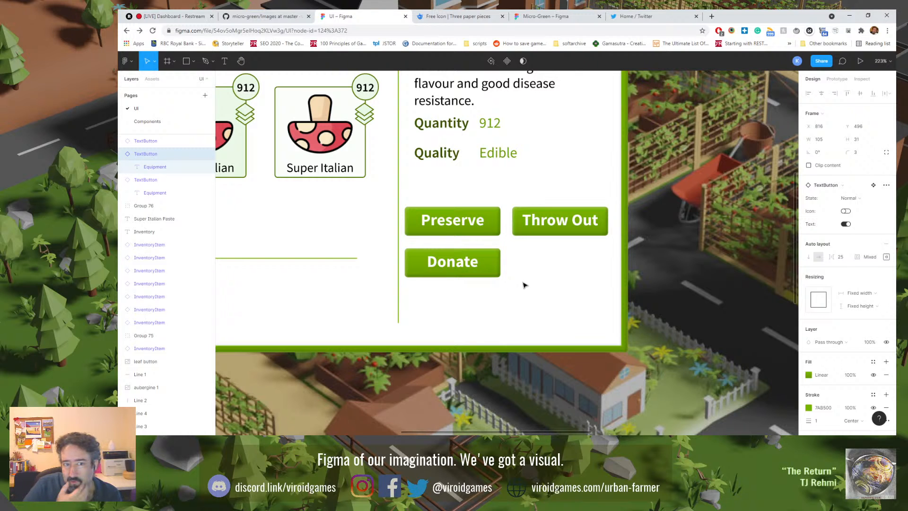
key(Down)
key(shift+0)
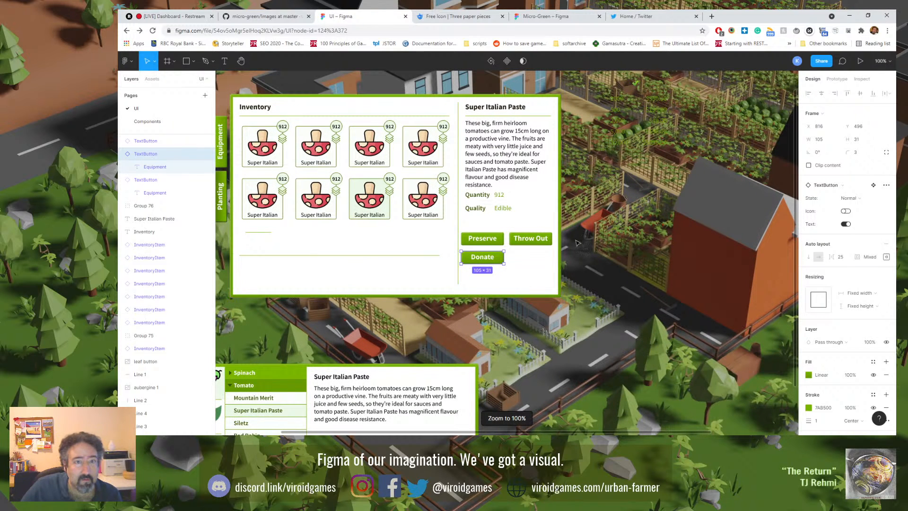
click(605, 215)
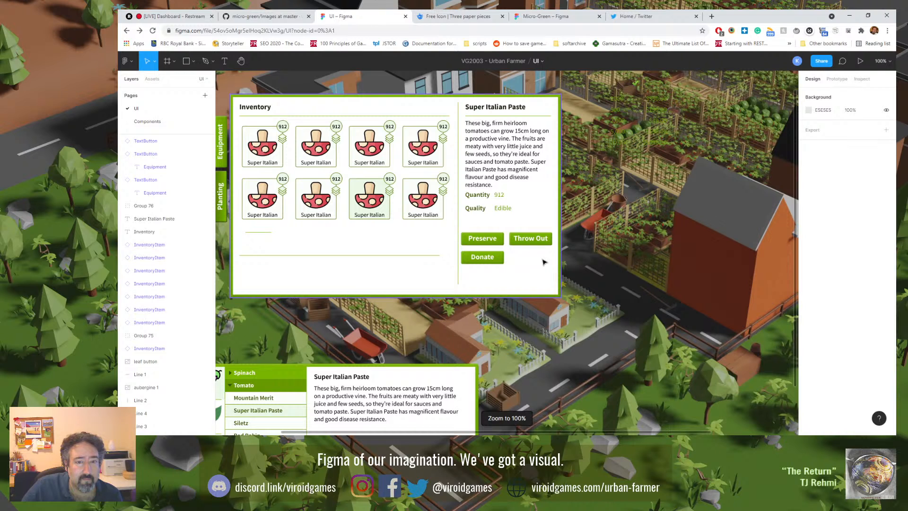
Step: Move the vertical divider line away from the action buttons to X 802
click(459, 230)
drag(458, 228, 455, 229)
click(470, 322)
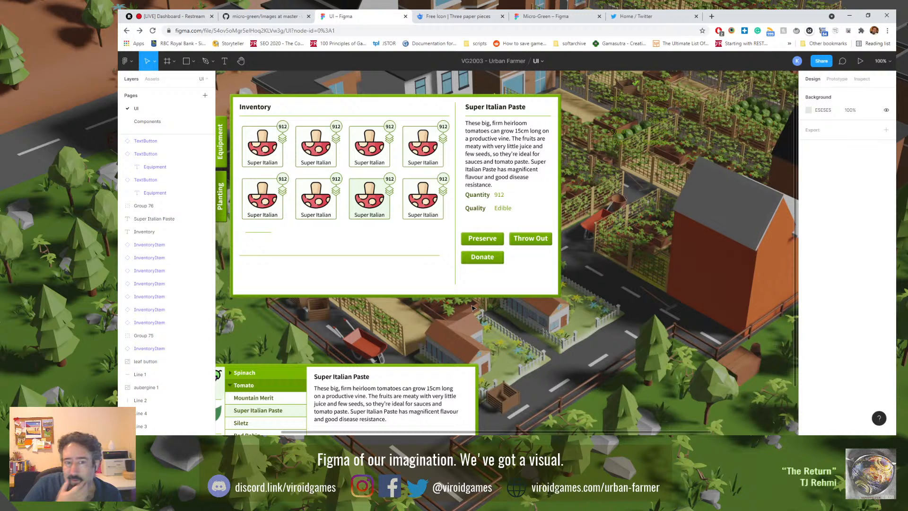
Step: Fine-tune the vertical divider line's horizontal position to X 801
click(456, 226)
scroll(456, 236, up, 10)
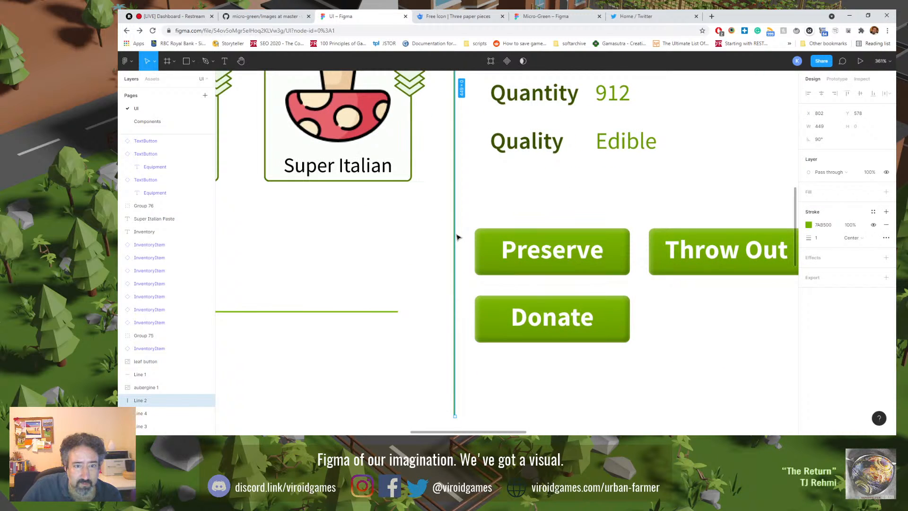
key(shift+Right)
key(Right)
key(Right)
key(Right)
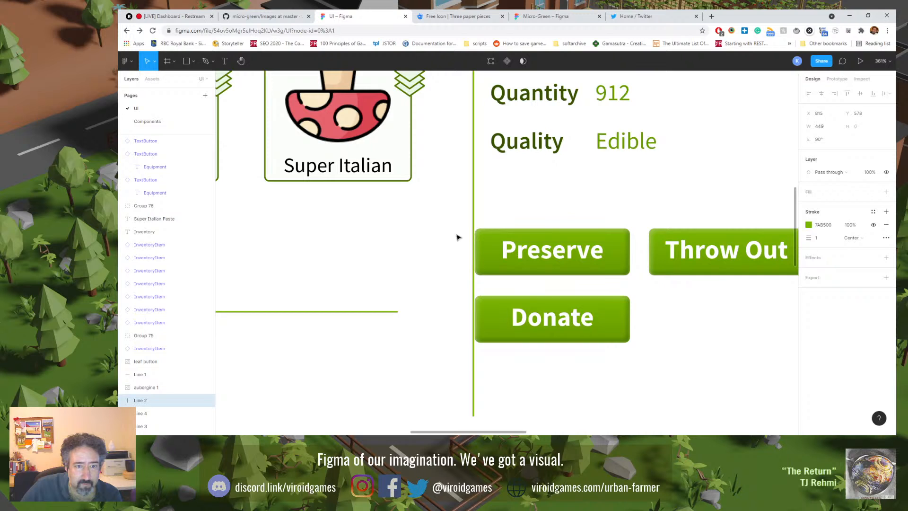
key(Left)
key(Left)
key(Left)
key(Left)
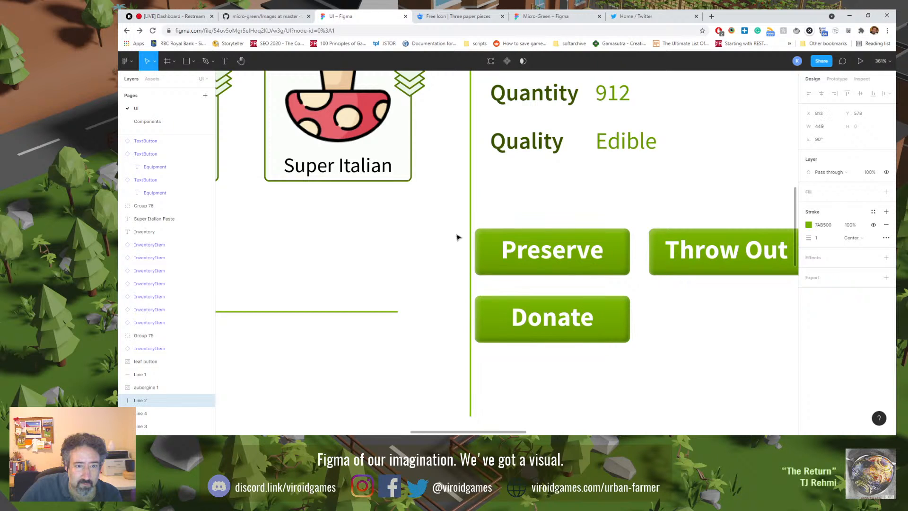
key(shift+Left)
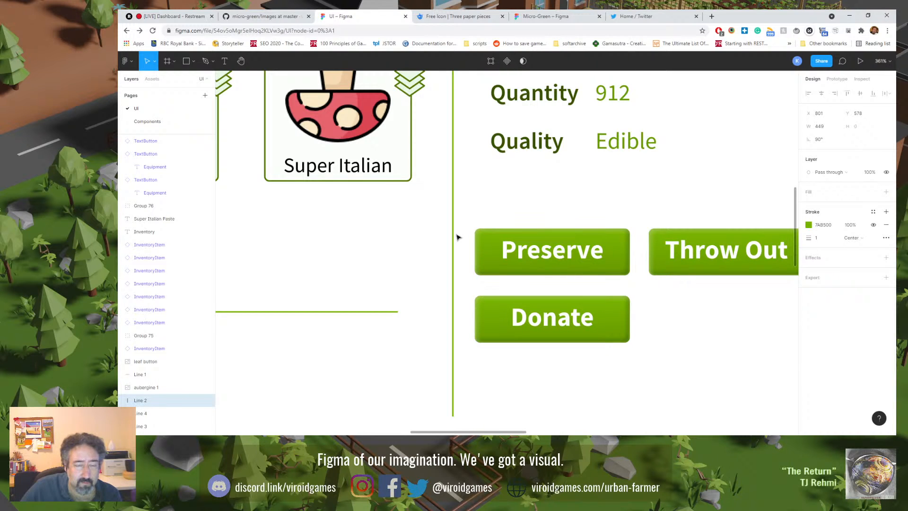
key(shift+0)
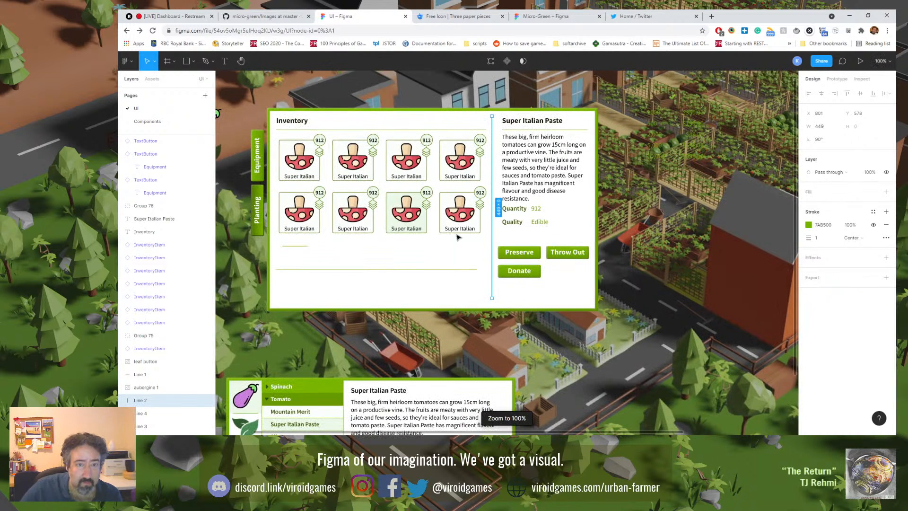
click(445, 318)
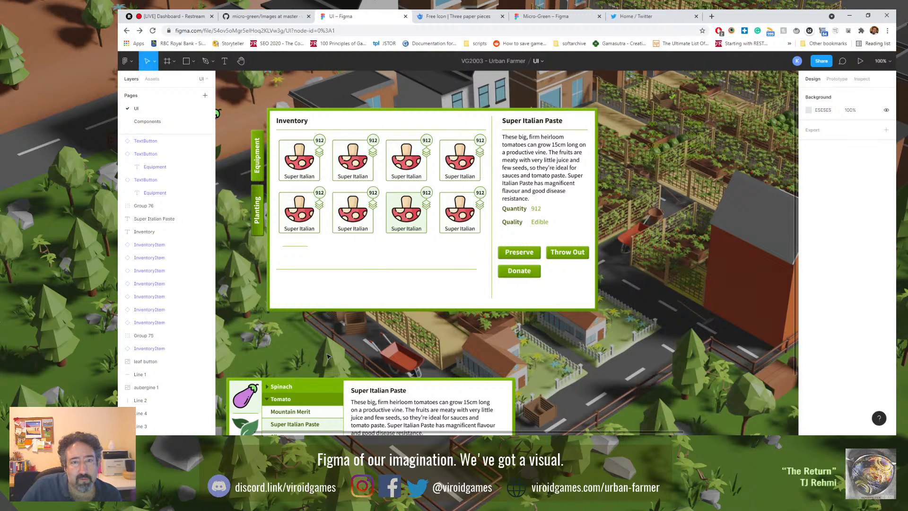
Step: Move the description text and the Quantity and Quality group together to X 818, closer to the divider
click(516, 229)
shift+click(518, 191)
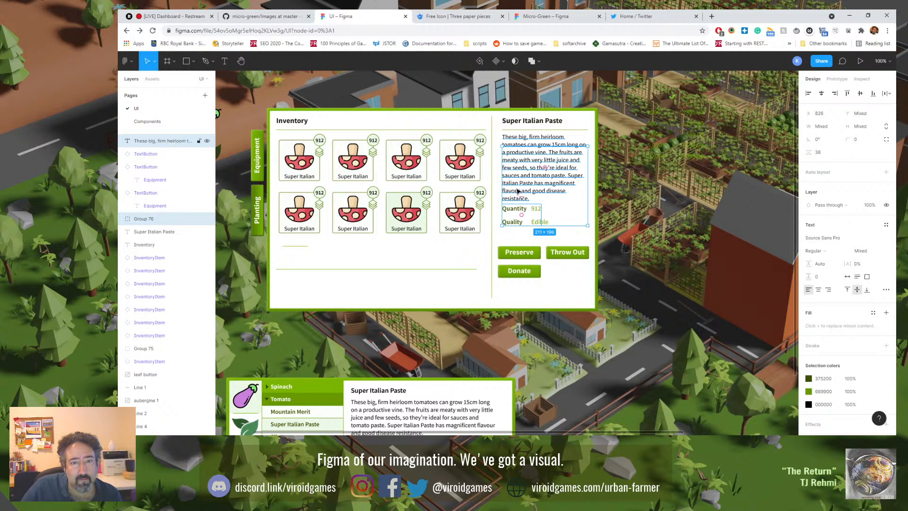
drag(517, 190, 515, 190)
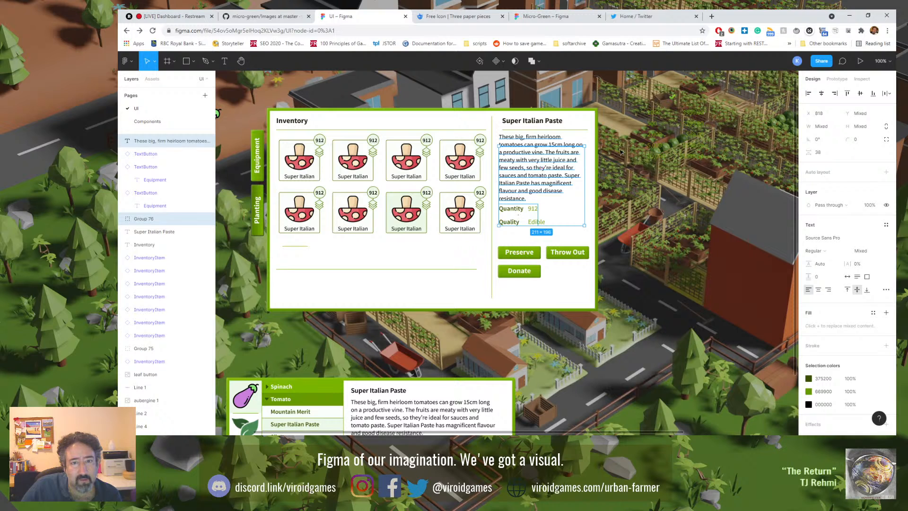
Step: Resize the description's text box to about 222 by 125 px and align its text to the top
click(548, 161)
drag(584, 160, 589, 162)
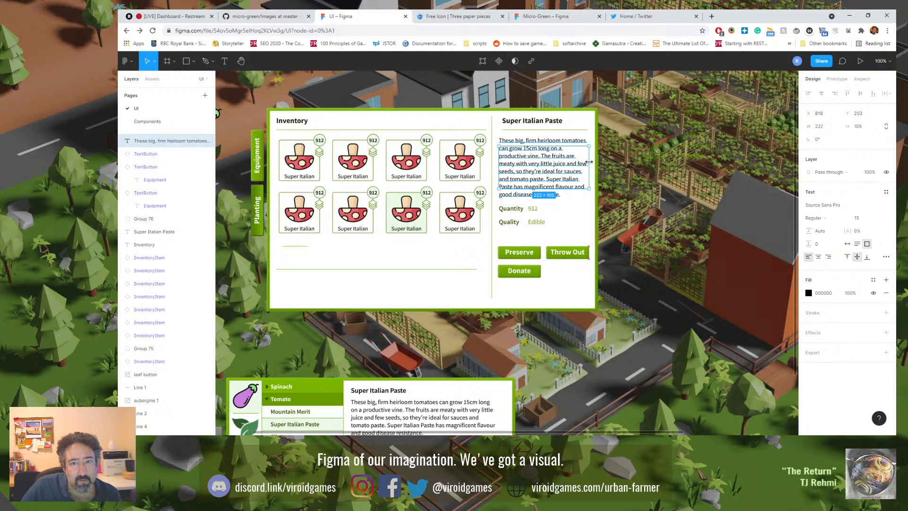
click(846, 258)
drag(531, 145, 529, 137)
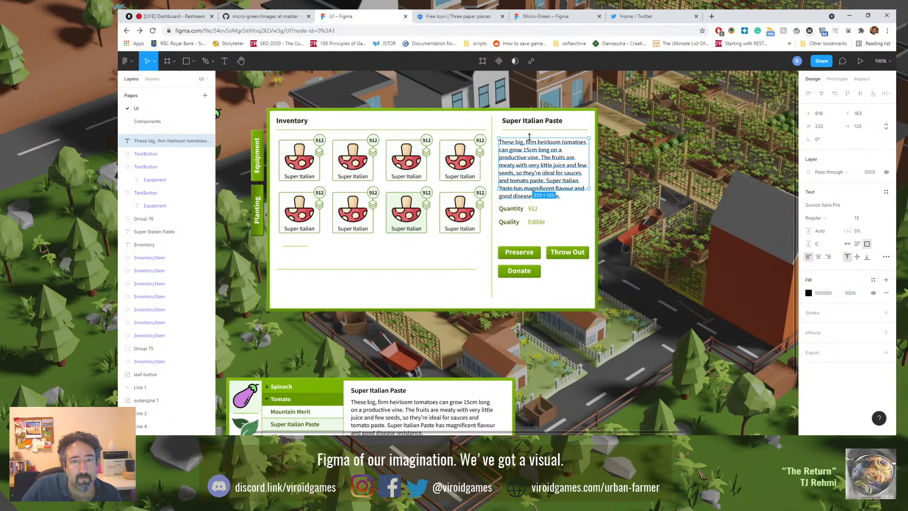
Step: Move the Quality label and its Edible value up to Y 372, closer to the Quantity row
click(632, 172)
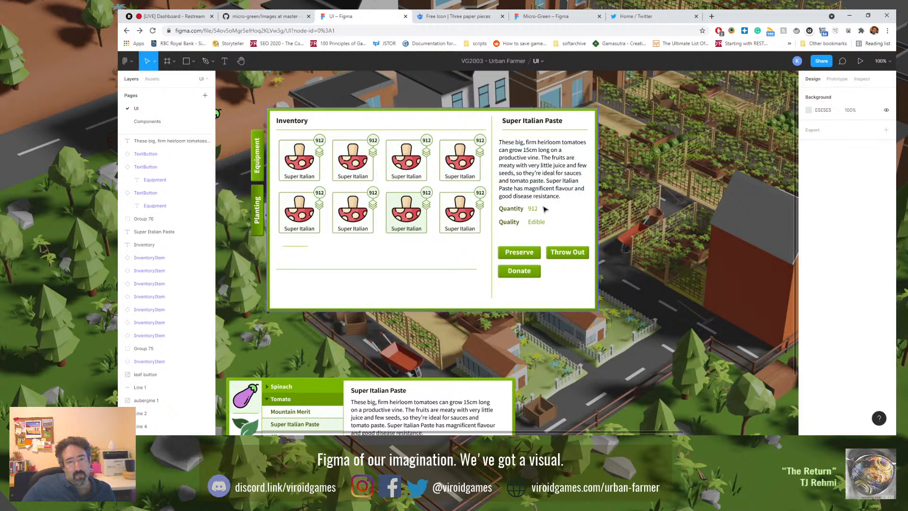
click(509, 213)
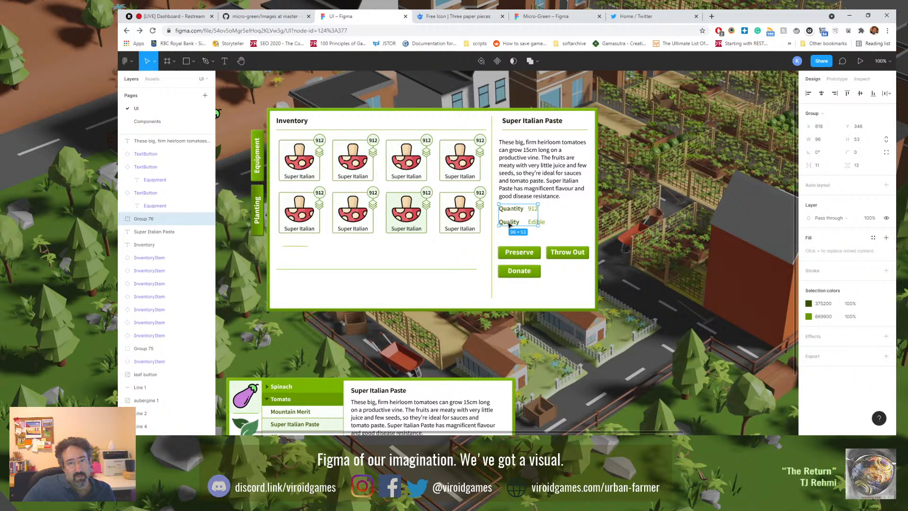
double_click(509, 222)
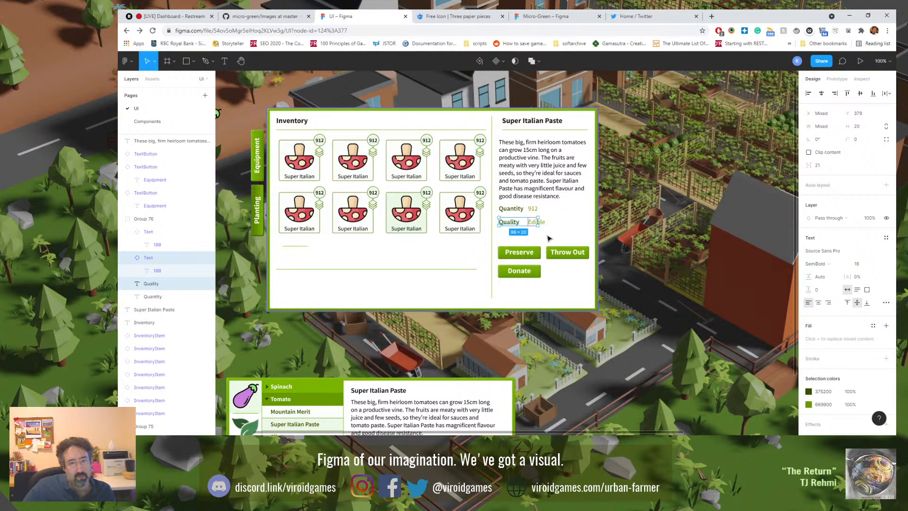
key(Up)
key(Up)
key(Up)
key(Up)
key(Up)
key(Up)
key(Up)
key(Up)
key(Down)
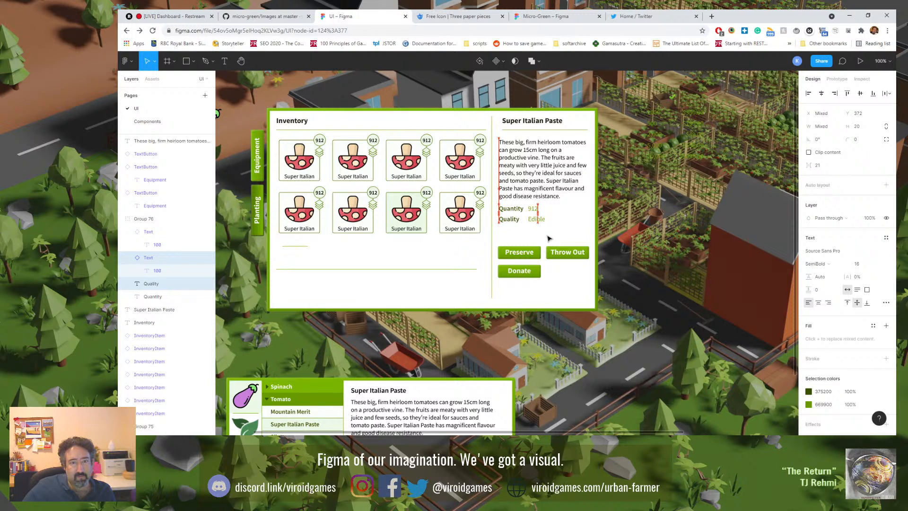
click(617, 209)
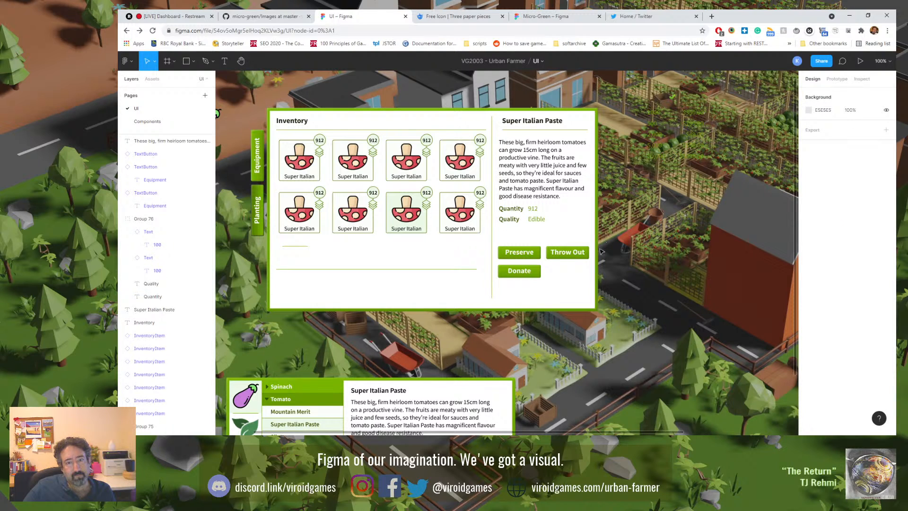
Step: Move the Preserve, Throw Out and Donate buttons down together, placing the Preserve and Throw Out row at Y 513
click(524, 274)
shift+click(519, 253)
shift+click(561, 254)
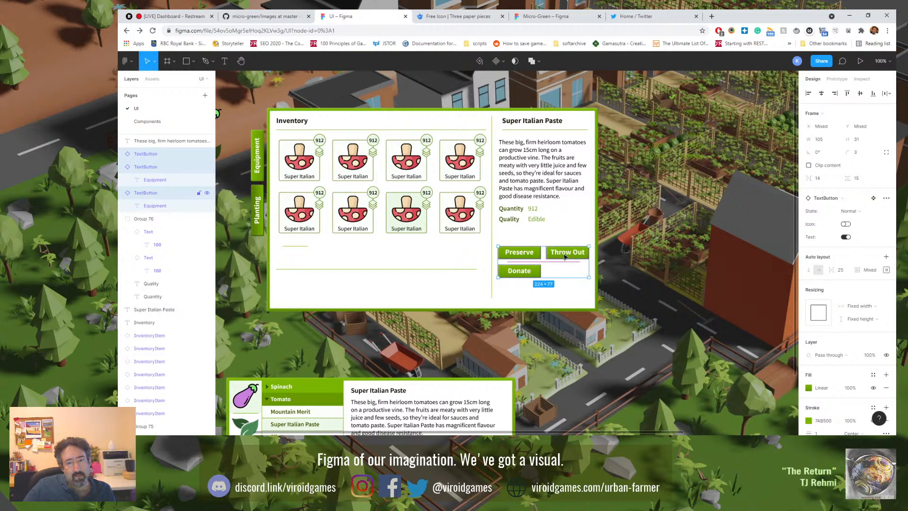
drag(559, 256, 559, 281)
key(Escape)
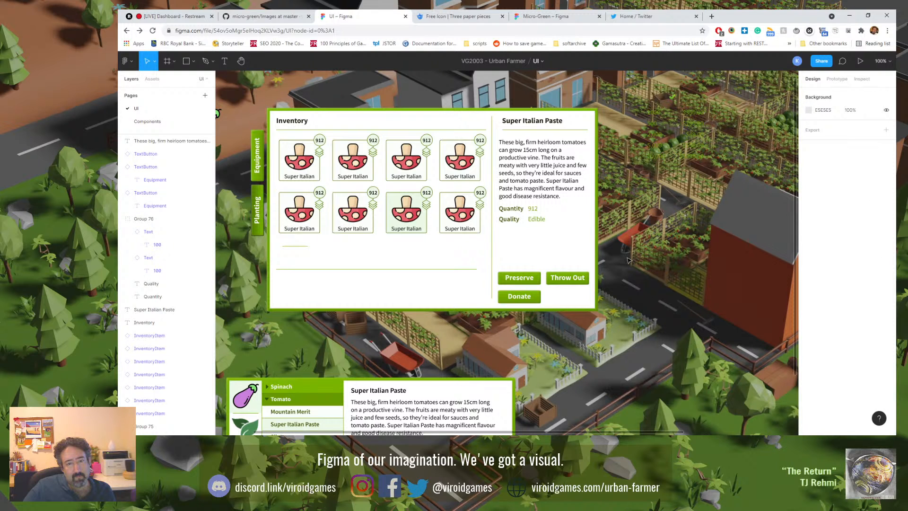
Step: Shift all three action buttons away from the divider so that Preserve and Donate start at X 820
click(536, 280)
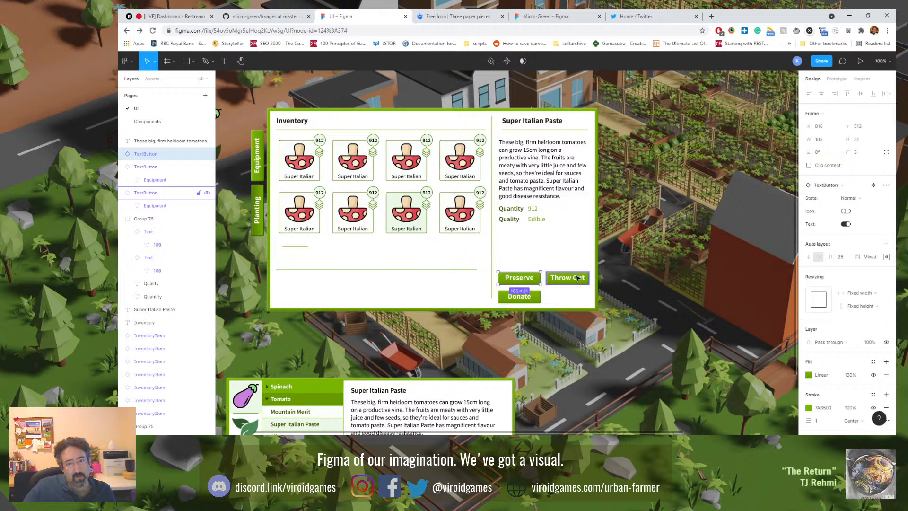
scroll(560, 286, up, 5)
shift+click(552, 281)
shift+click(505, 309)
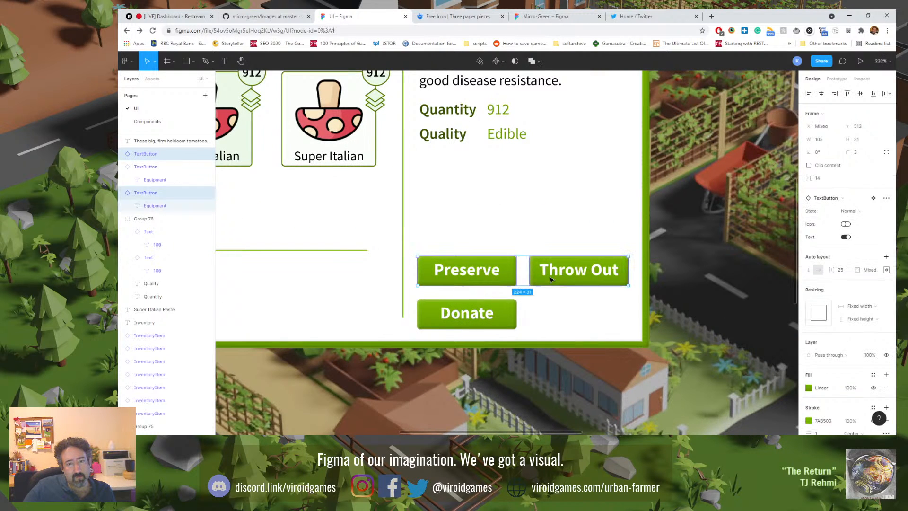
key(Right)
key(Right)
key(Right)
key(Right)
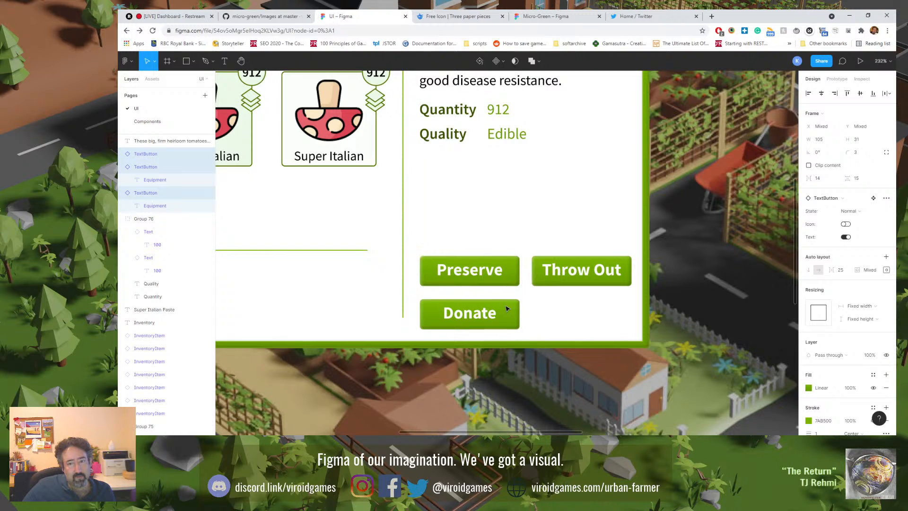
Step: Move only the Preserve and Donate buttons to X 824, narrowing their gap to Throw Out
shift+click(540, 271)
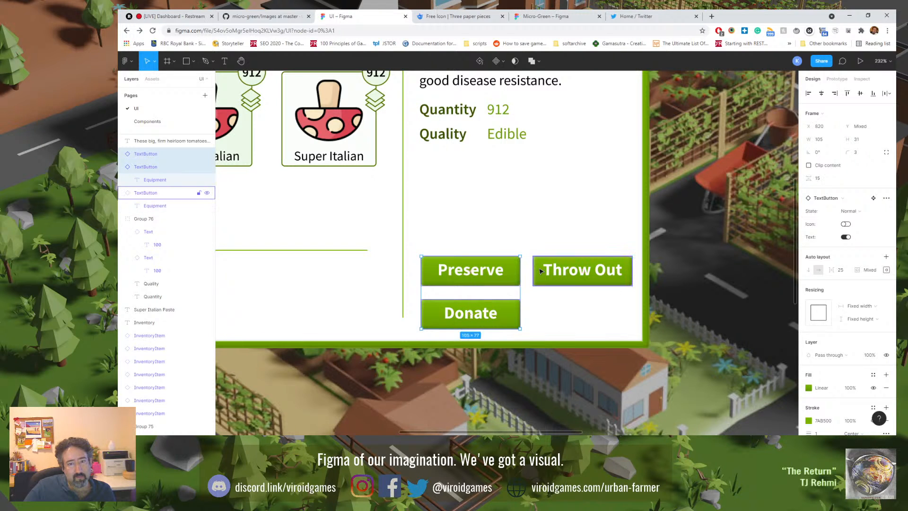
key(Right)
key(Right)
key(Right)
key(Right)
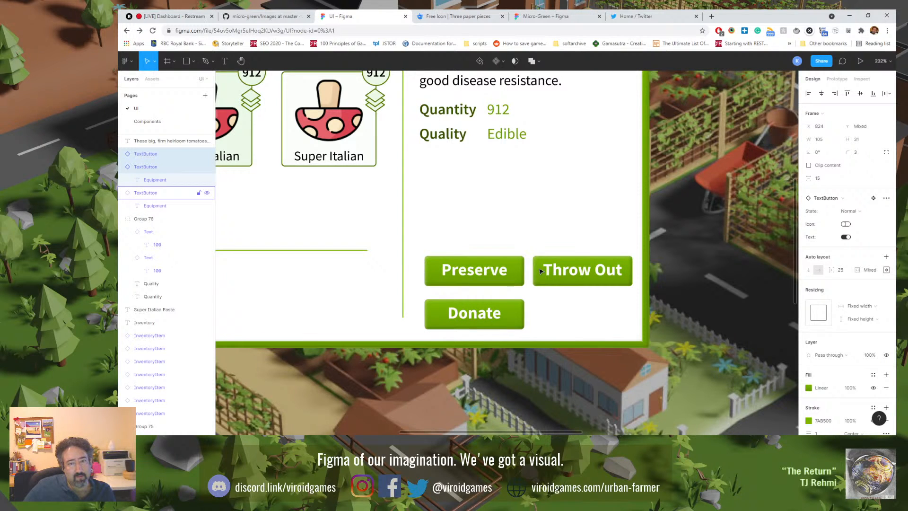
Step: Move the Donate button up to Y 555, tightening the vertical gap below Preserve
click(522, 324)
key(Up)
key(Up)
key(Up)
key(Escape)
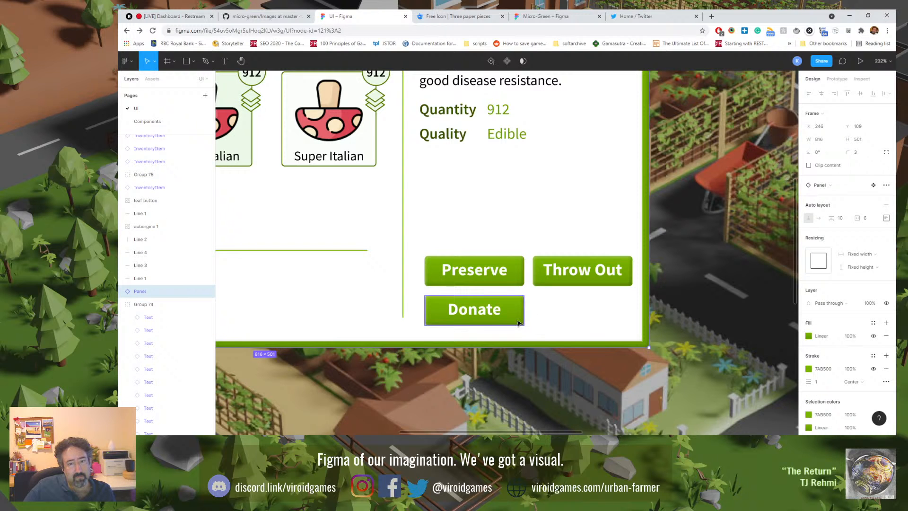
Step: Move the vertical divider line to X 813, closer to the item detail pane's contents
key(shift+0)
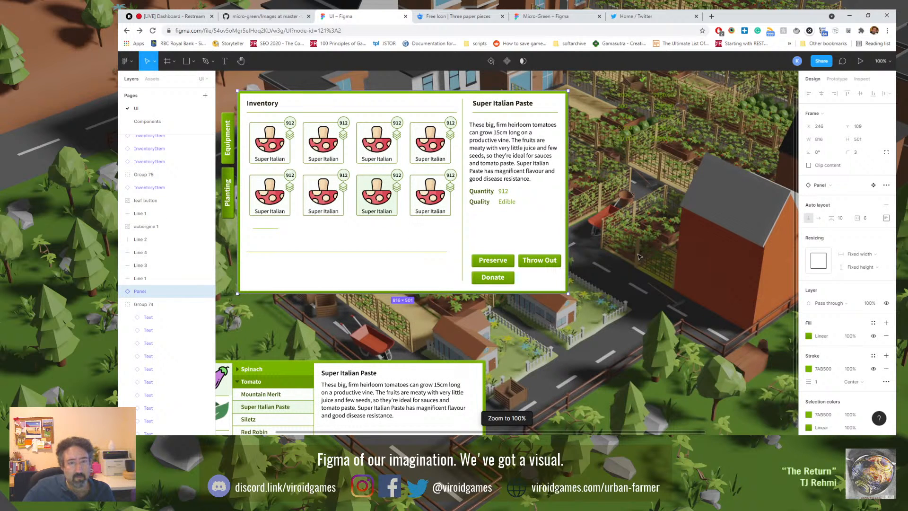
click(463, 227)
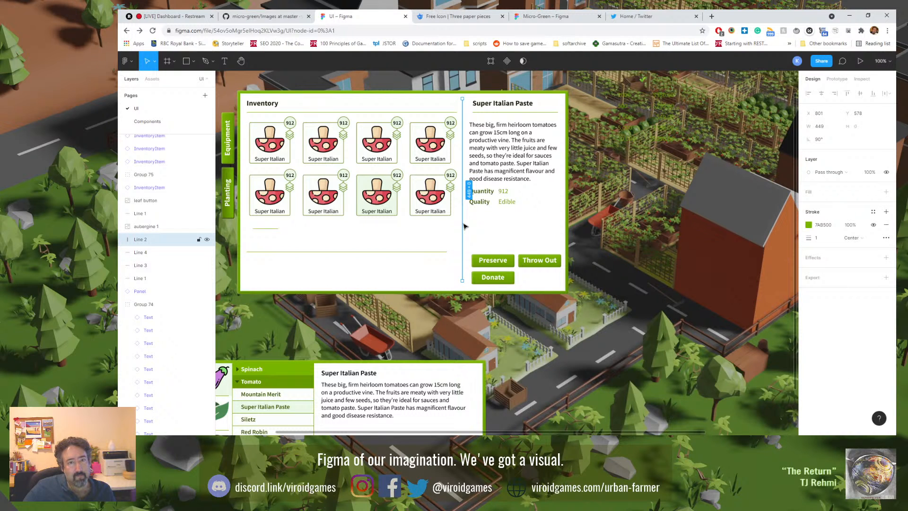
drag(463, 227, 464, 226)
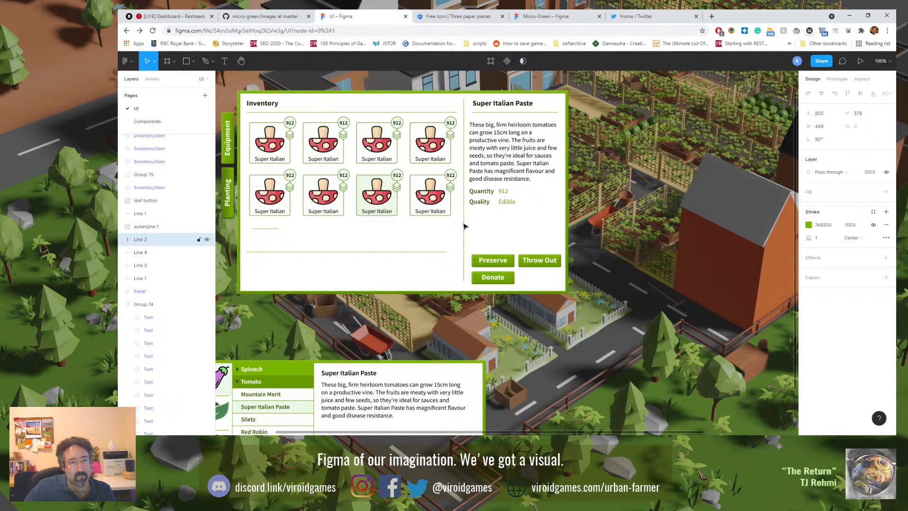
click(591, 197)
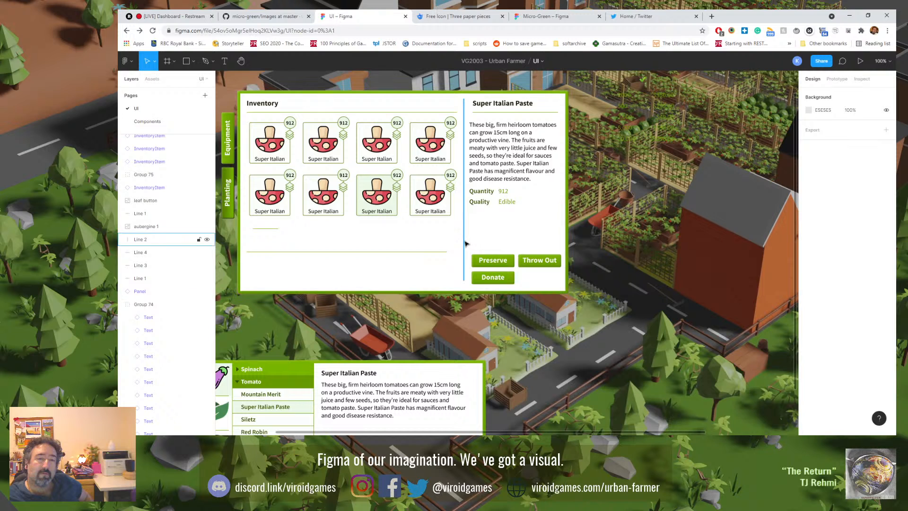
click(464, 242)
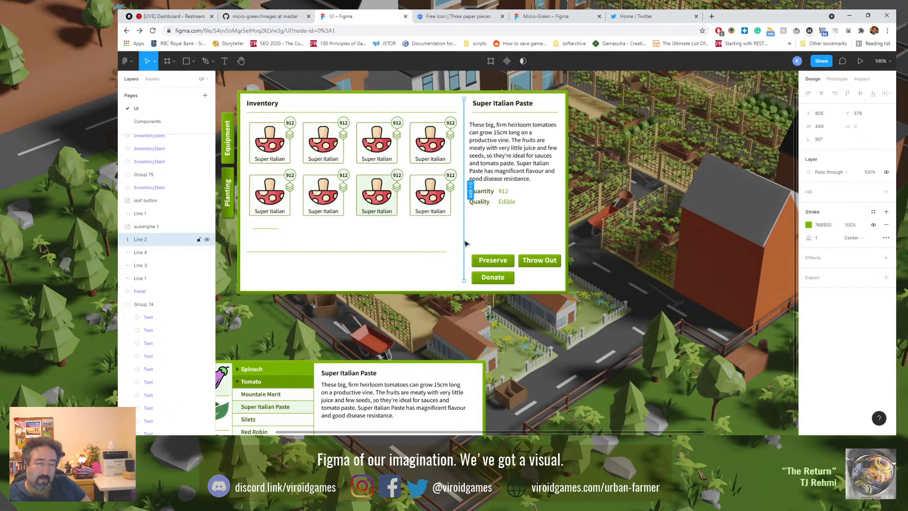
key(shift+Right)
scroll(480, 262, up, 10)
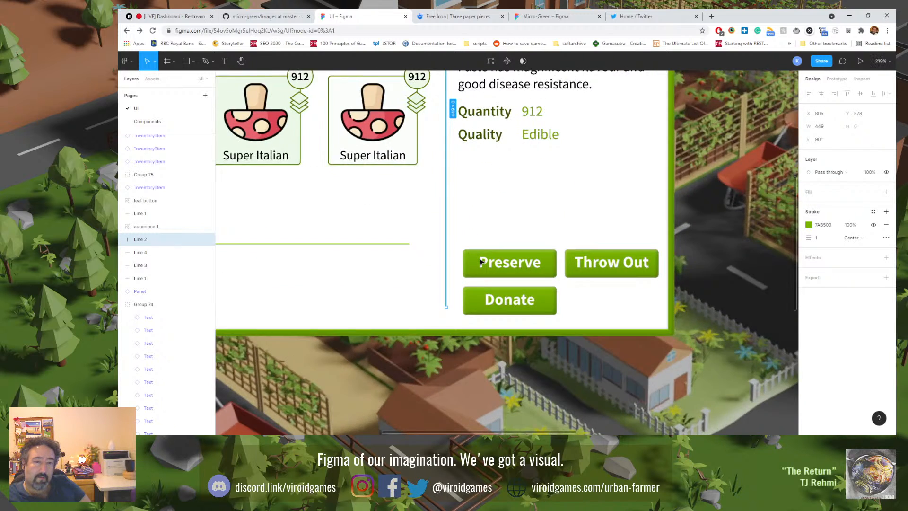
key(Left)
key(Left)
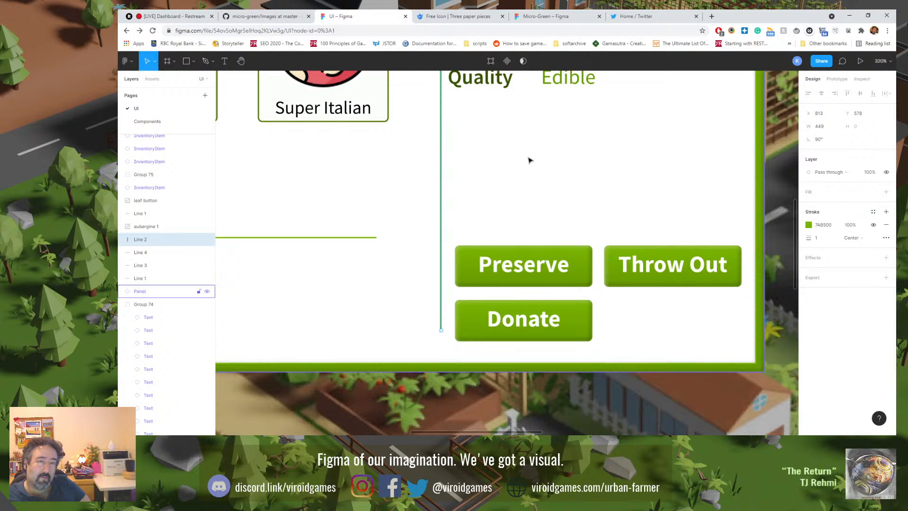
Step: Move the description text and the Quantity and Quality group together to X 825, away from the divider
click(495, 87)
ctrl+scroll(495, 88, down, 5)
scroll(496, 169, up, 3)
shift+click(496, 169)
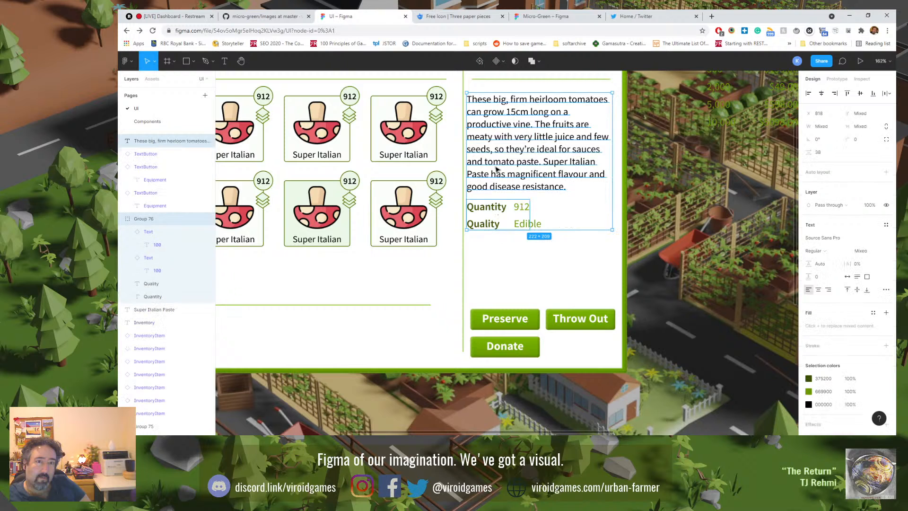
key(Left)
key(Left)
key(Left)
key(shift+Right)
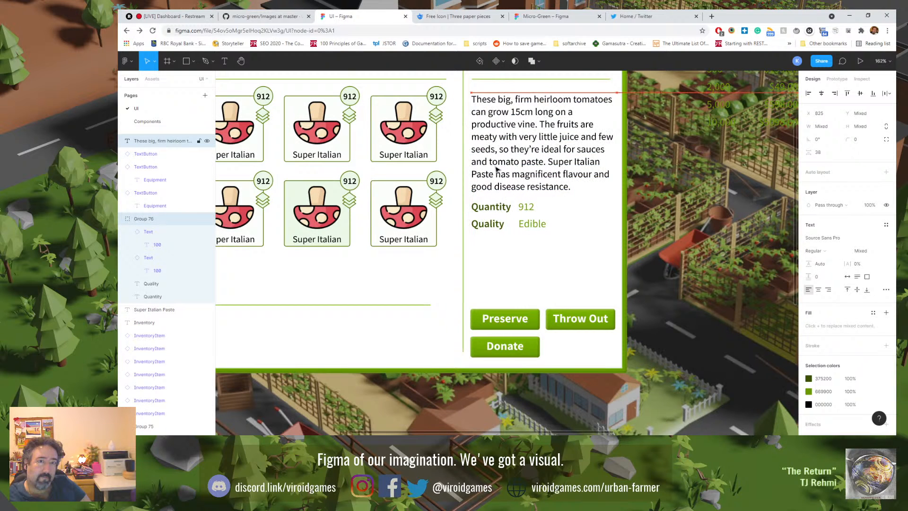
click(583, 227)
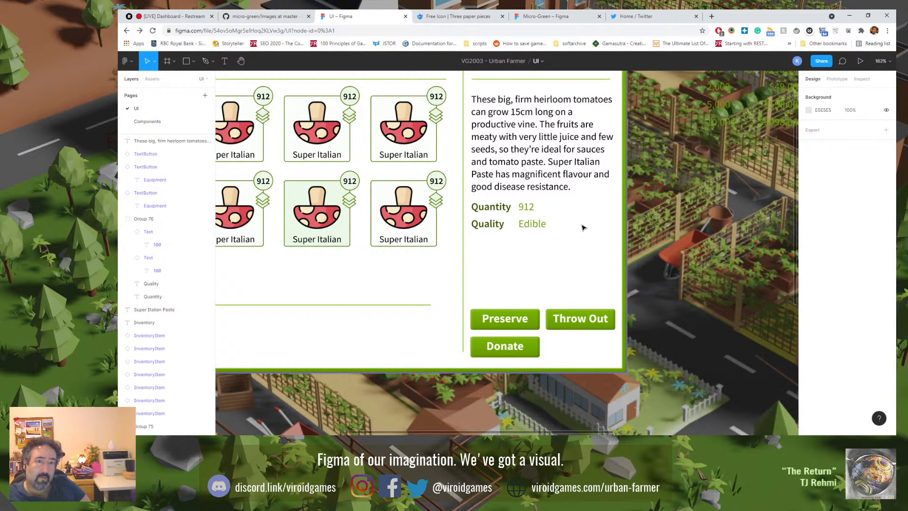
Step: Set the font size of the item description text to 14
key(shift+0)
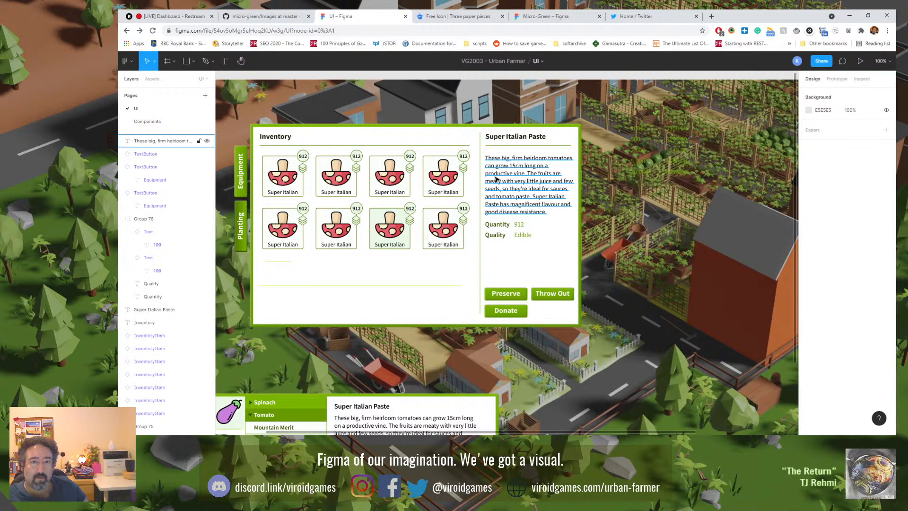
click(529, 184)
click(862, 221)
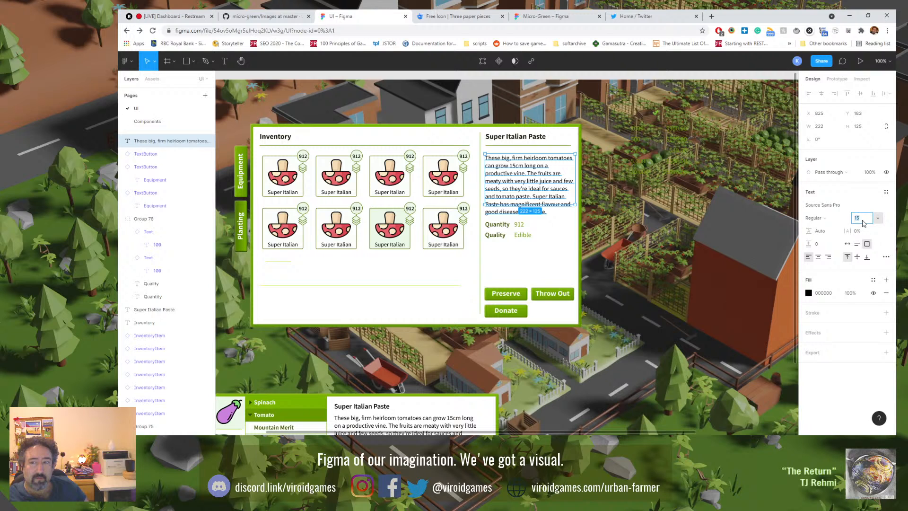
key(Return)
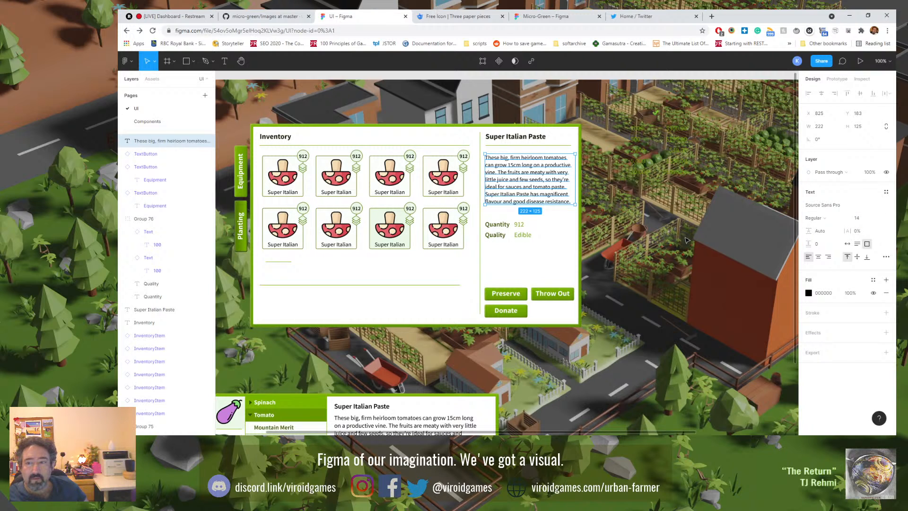
click(669, 245)
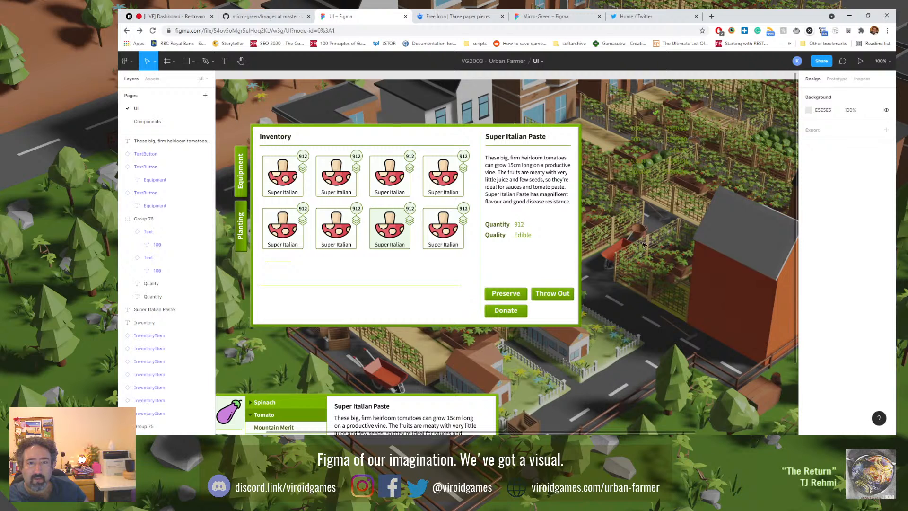
Step: Move the Throw Out button down to Y 555, level with the Donate button
click(528, 197)
click(653, 185)
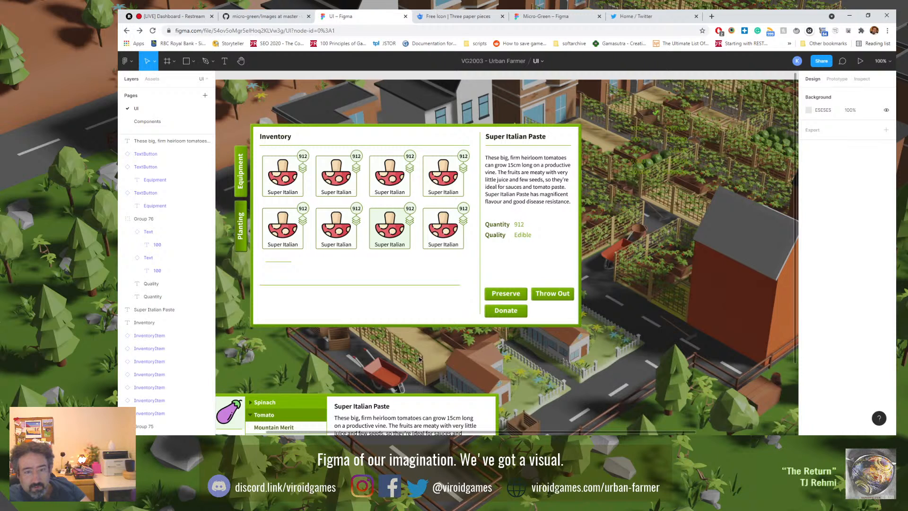
drag(559, 295, 558, 311)
Step: Move the Preserve, Donate and Throw Out buttons down together, slightly closer to the panel's lower border
shift+click(506, 310)
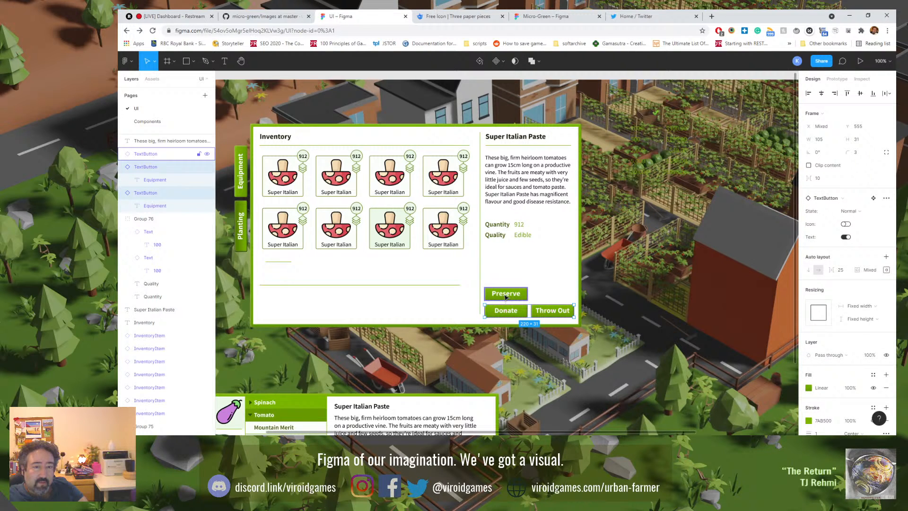
shift+click(505, 297)
ctrl+scroll(498, 318, up, 5)
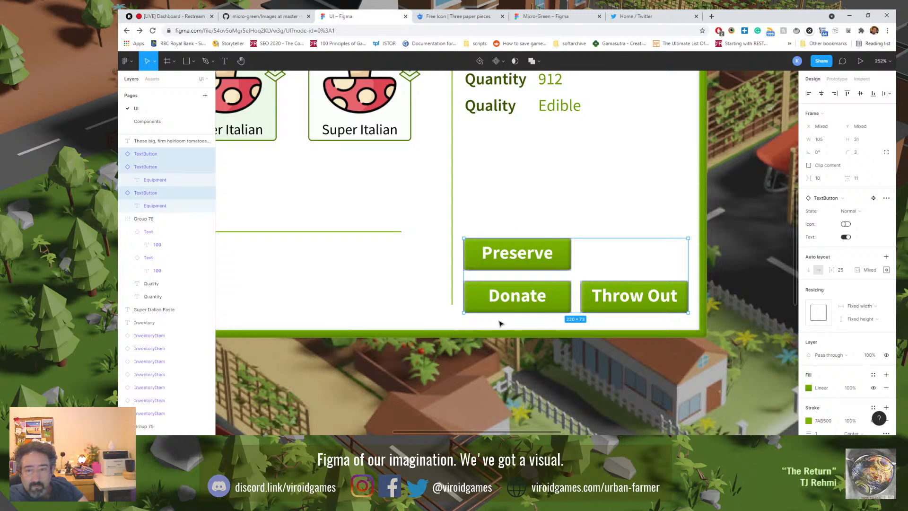
key(shift+Right)
key(shift+Left)
key(shift+Down)
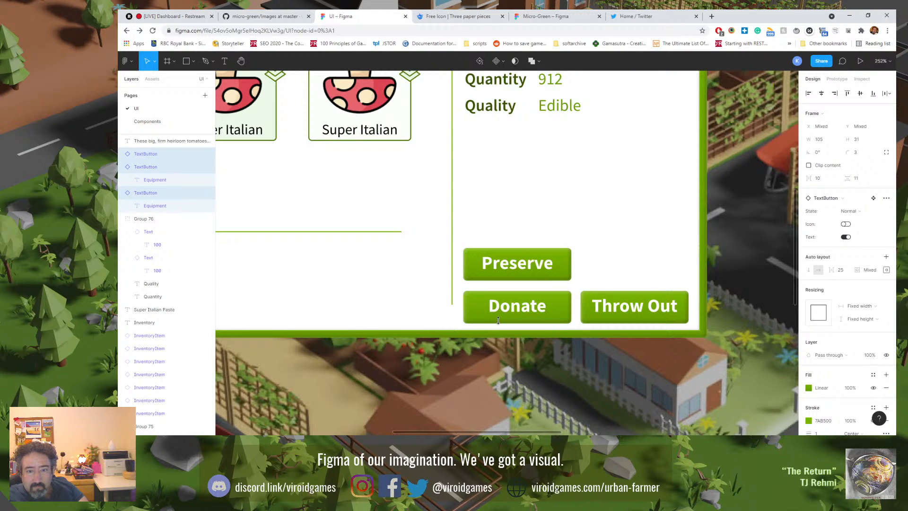
key(Down)
key(Down)
key(Down)
key(Down)
key(Down)
key(Down)
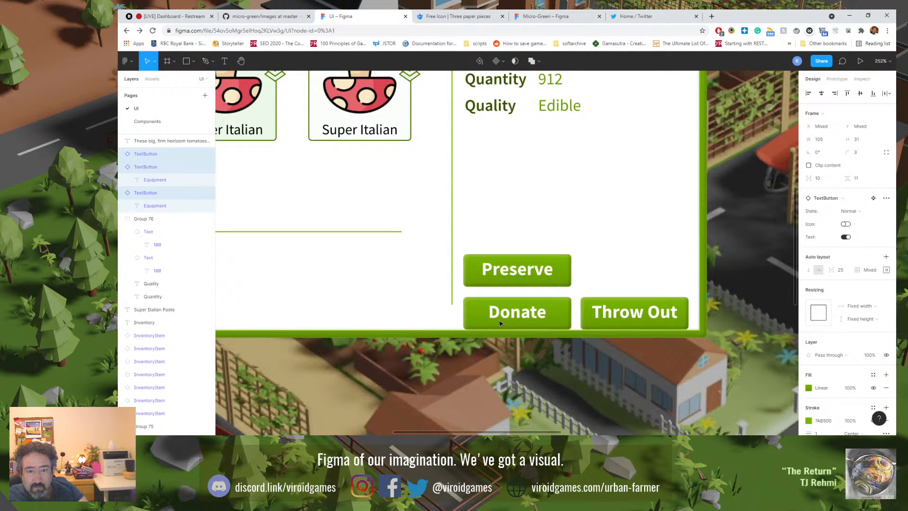
key(shift+Up)
click(513, 214)
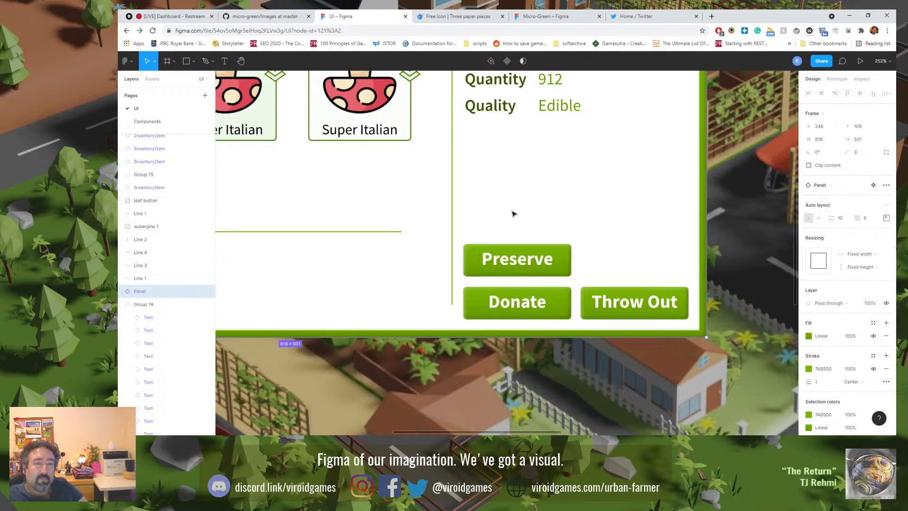
key(shift+0)
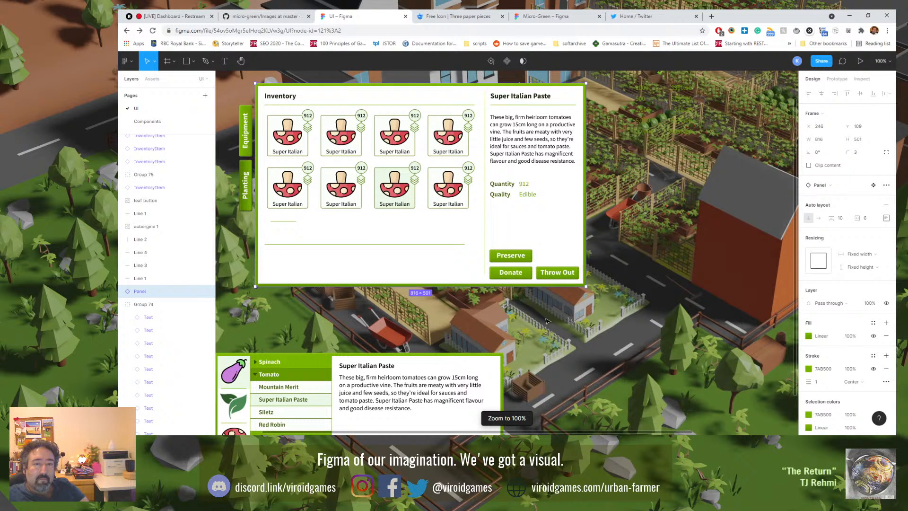
scroll(541, 332, down, 5)
scroll(540, 333, up, 3)
scroll(540, 332, up, 2)
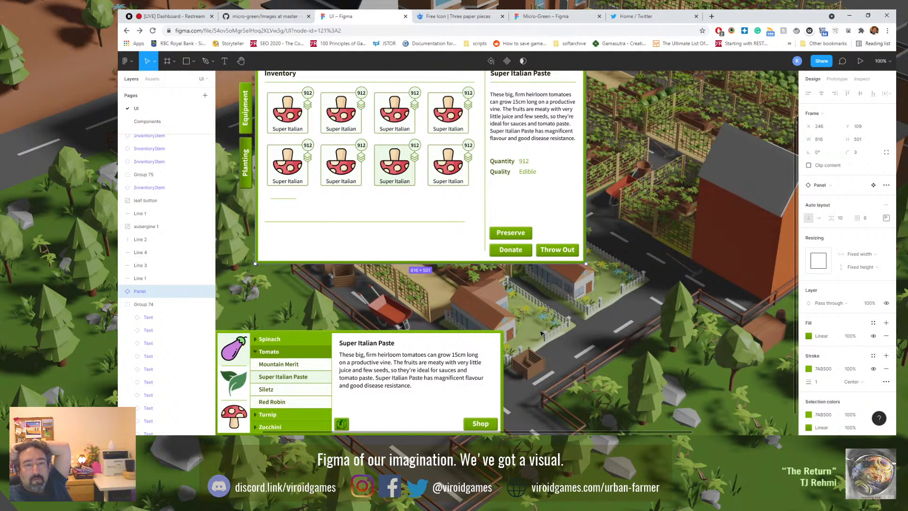
Step: Duplicate the Inventory heading beneath the lower divider line and change the copy's text to "Filters"
scroll(540, 332, up, 2)
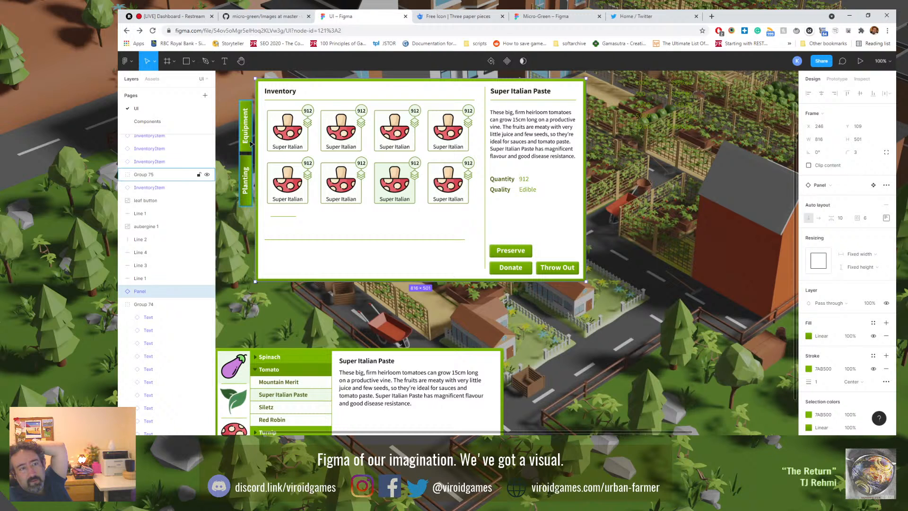
click(245, 171)
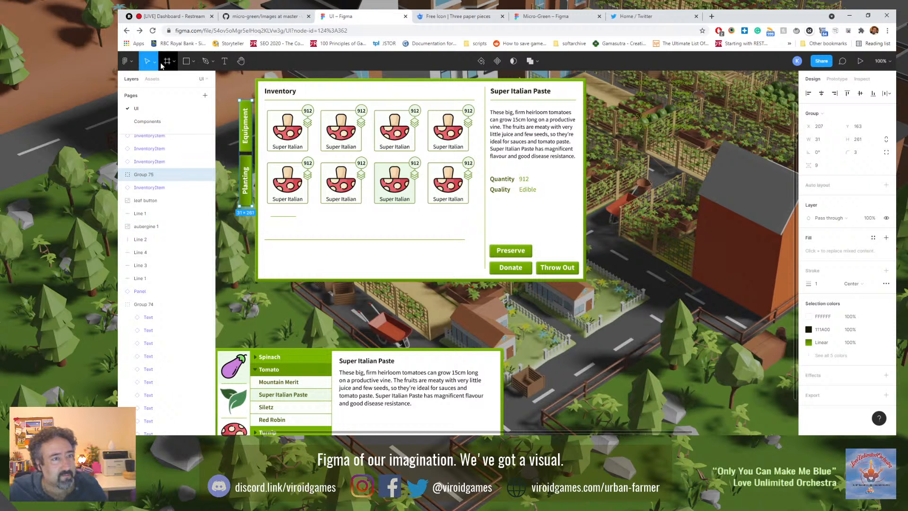
click(270, 92)
drag(271, 93, 280, 253)
double_click(280, 253)
text(Fi)
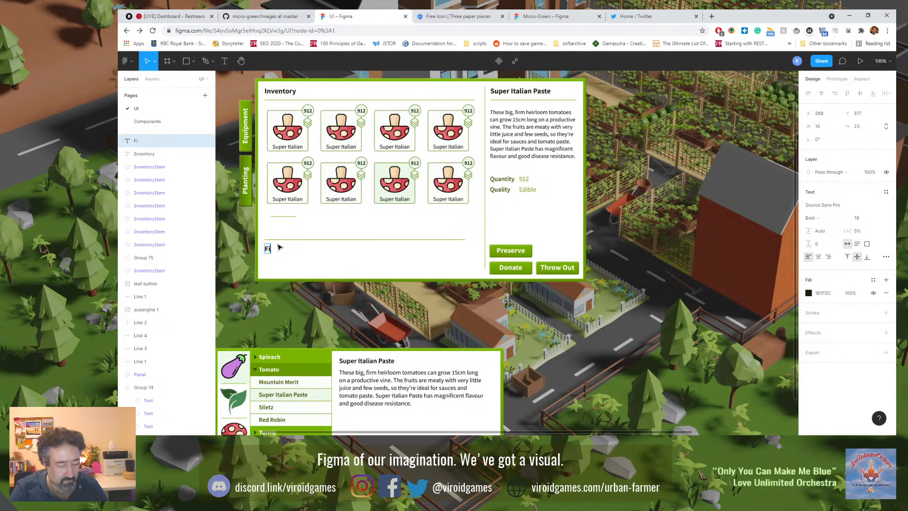
text(lters)
key(Escape)
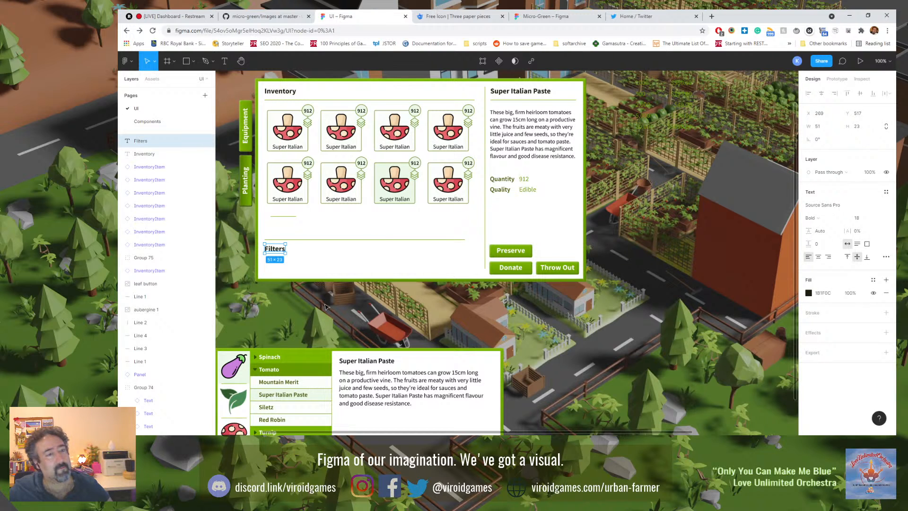
Step: Move the Filters heading and the divider line above it up together, closer to the item grid
shift+click(329, 239)
key(shift+Up)
key(shift+Up)
key(shift+Up)
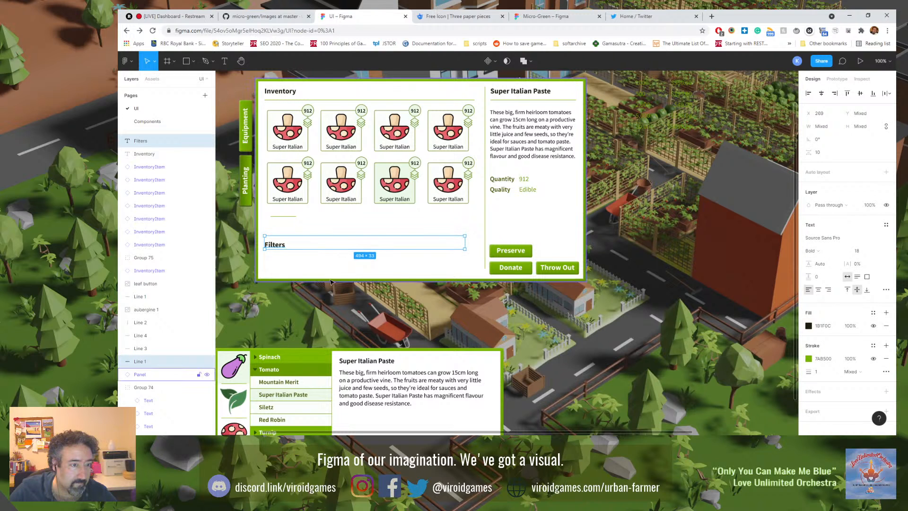
click(333, 301)
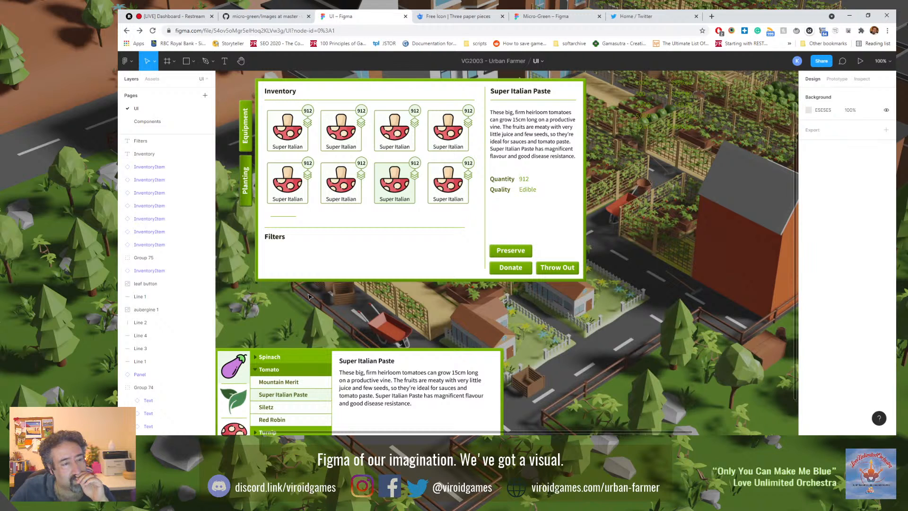
Step: Move the divider line from above the Filters heading to just below it, with a small gap under the text
drag(312, 227, 313, 245)
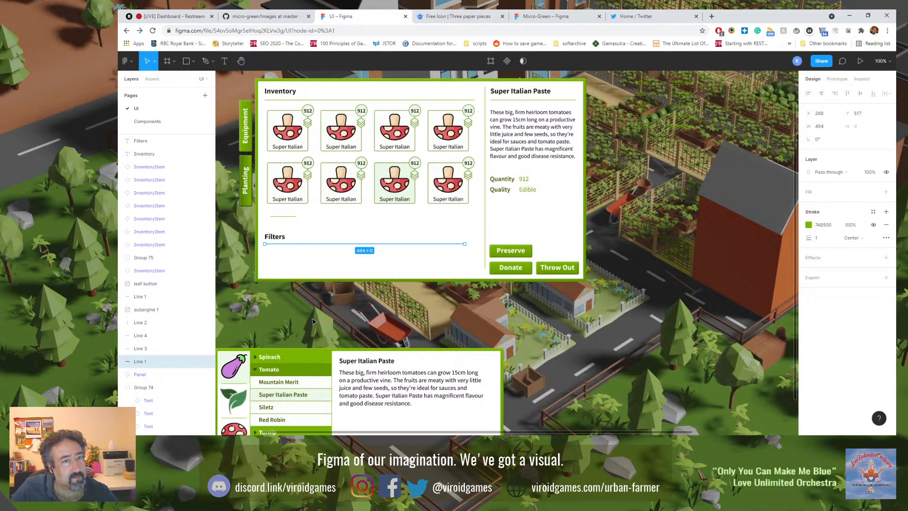
key(shift+Down)
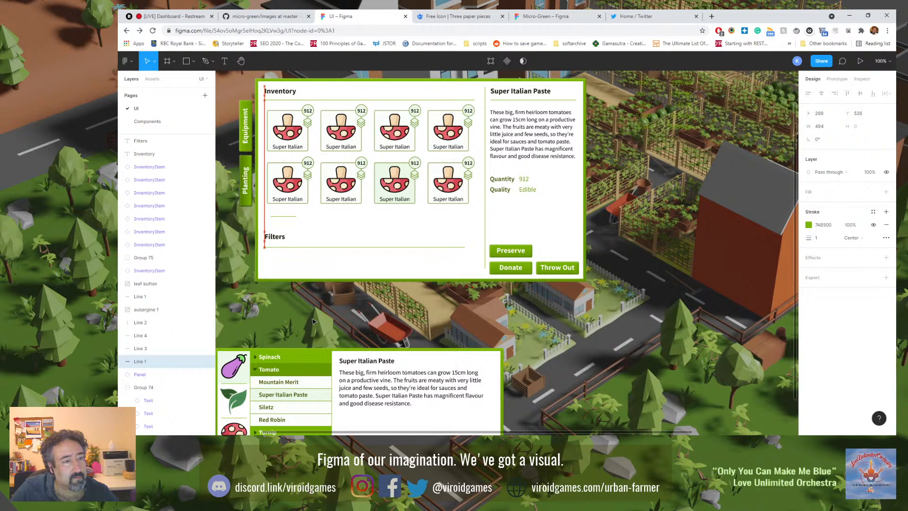
click(312, 321)
click(301, 258)
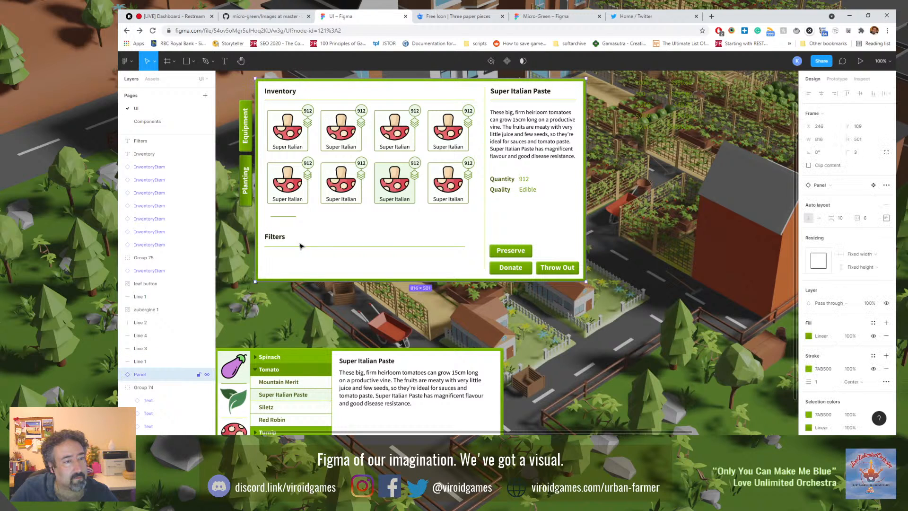
click(301, 246)
key(Up)
key(Up)
click(305, 314)
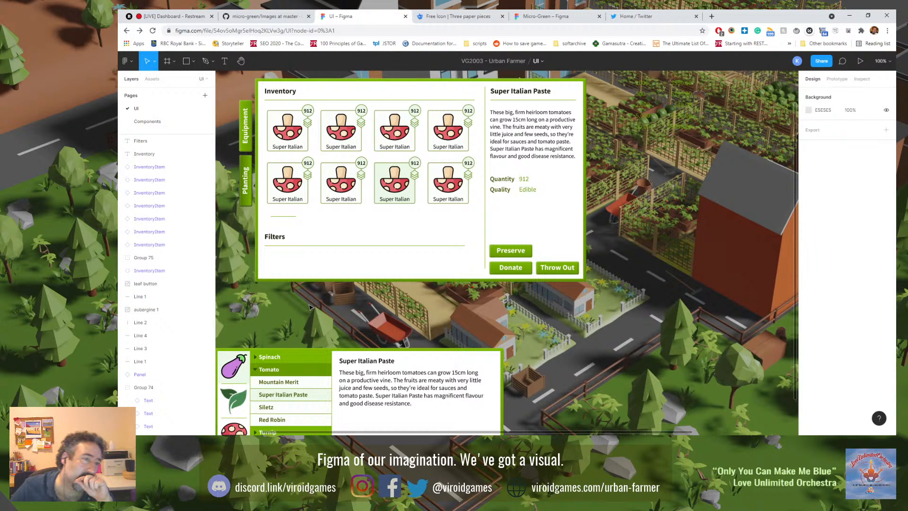
Step: Rotate the short line under the item grid to 90°, place it below the last item and set its stroke weight to 8
click(285, 217)
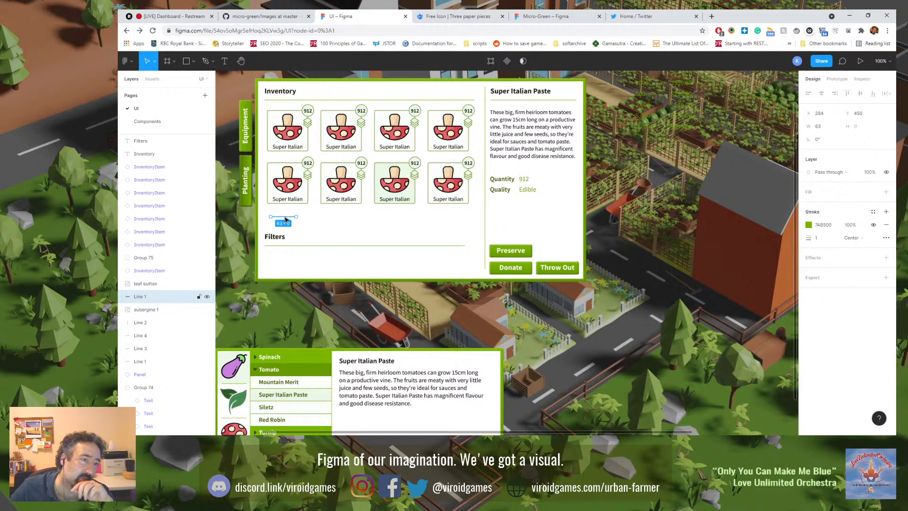
drag(285, 219, 455, 185)
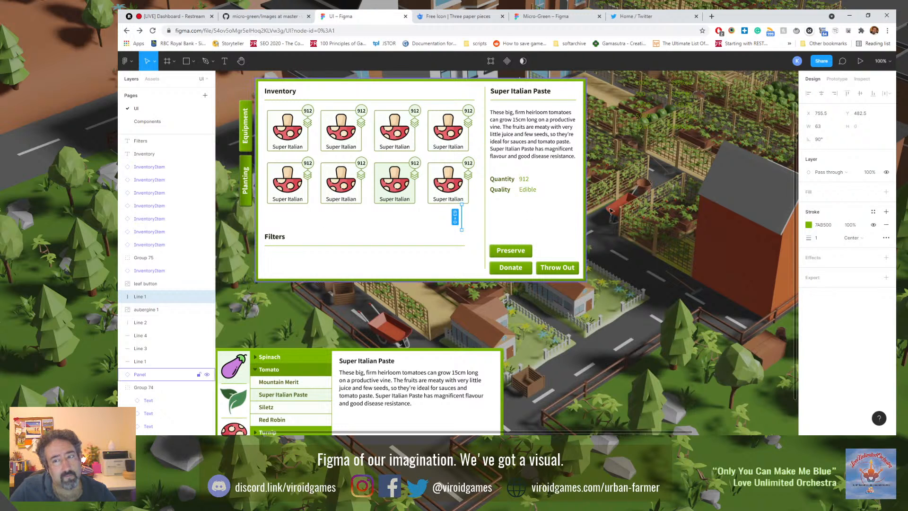
click(833, 240)
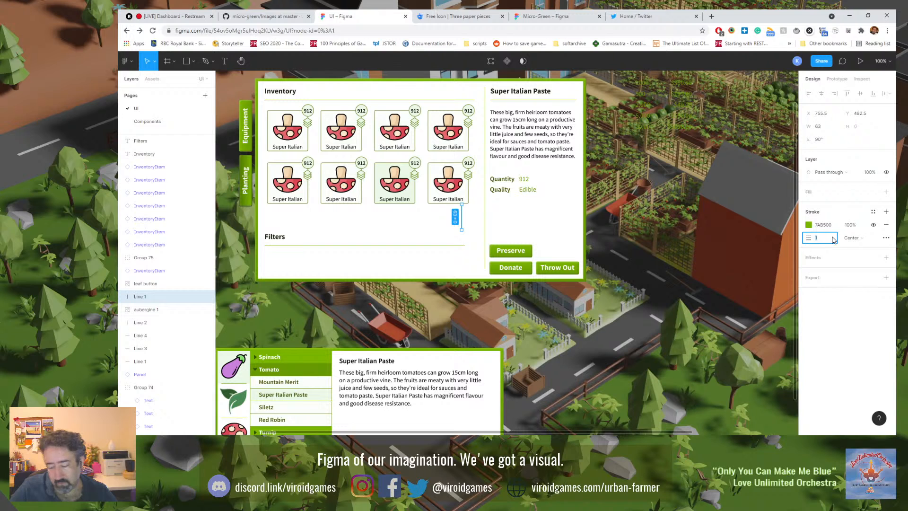
key(Return)
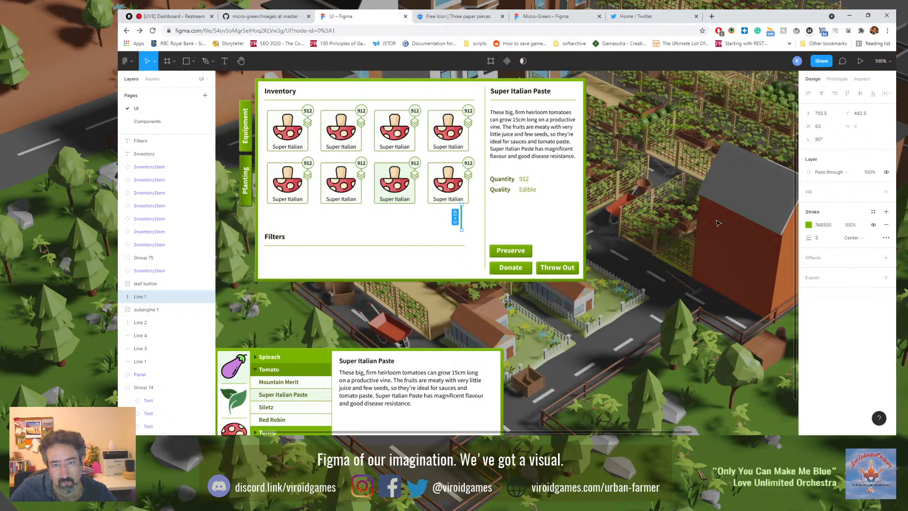
click(835, 240)
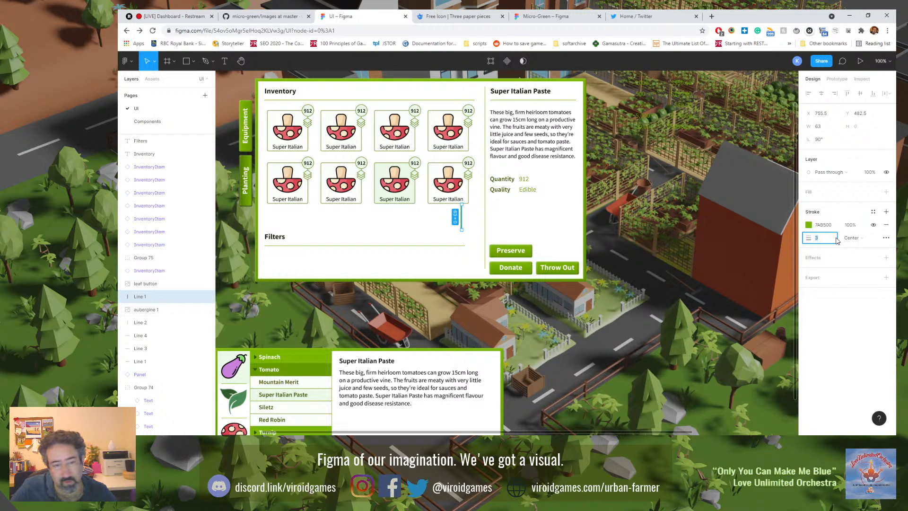
key(Return)
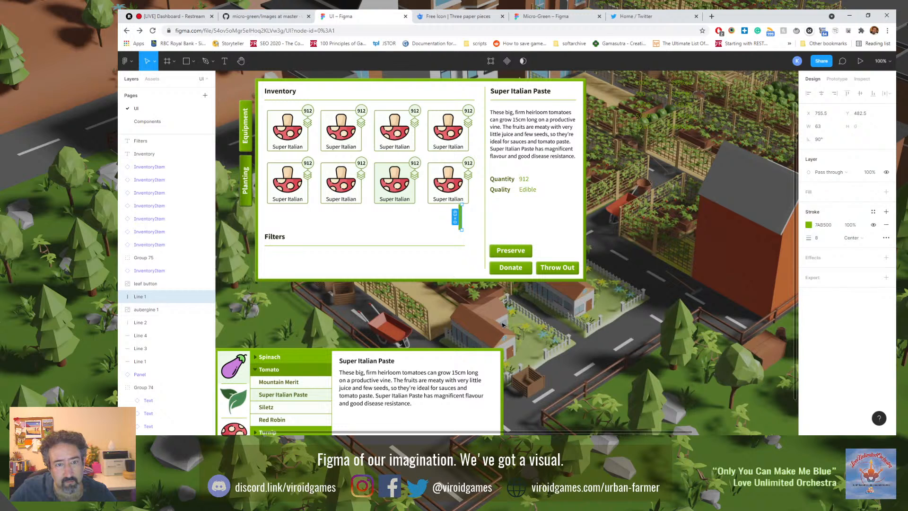
Step: Move the thick vertical line to X 804 beside the item grid and lengthen it to 311 as a scrollbar track
key(Escape)
click(460, 223)
mouse_move(460, 223)
mouse_down()
mouse_move(480, 127)
mouse_move(480, 236)
mouse_up()
key(Escape)
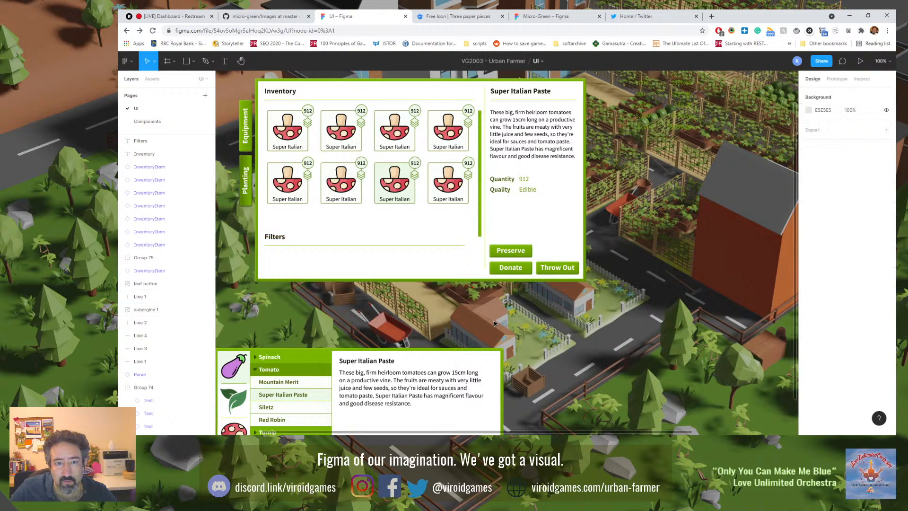
Step: Duplicate the scrollbar track line, color the copy dark green 375200 and set its length to 187
click(483, 215)
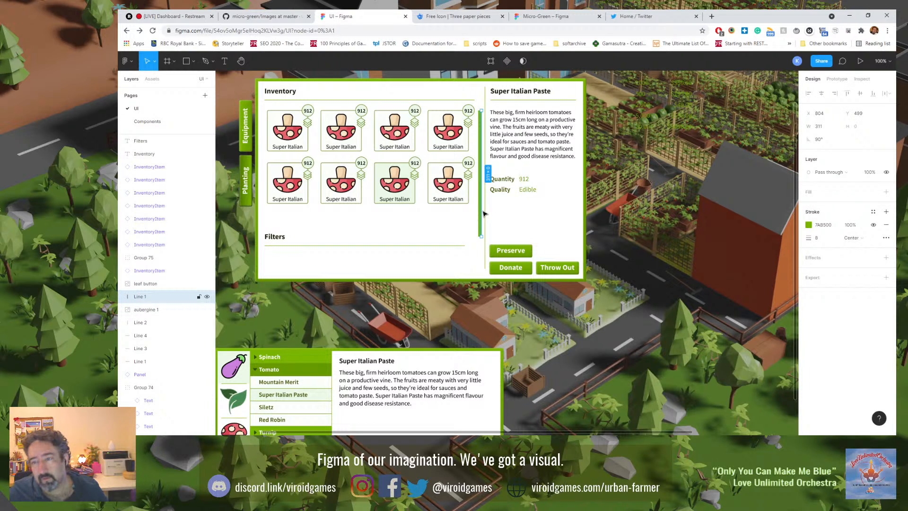
key(ctrl+d)
click(809, 225)
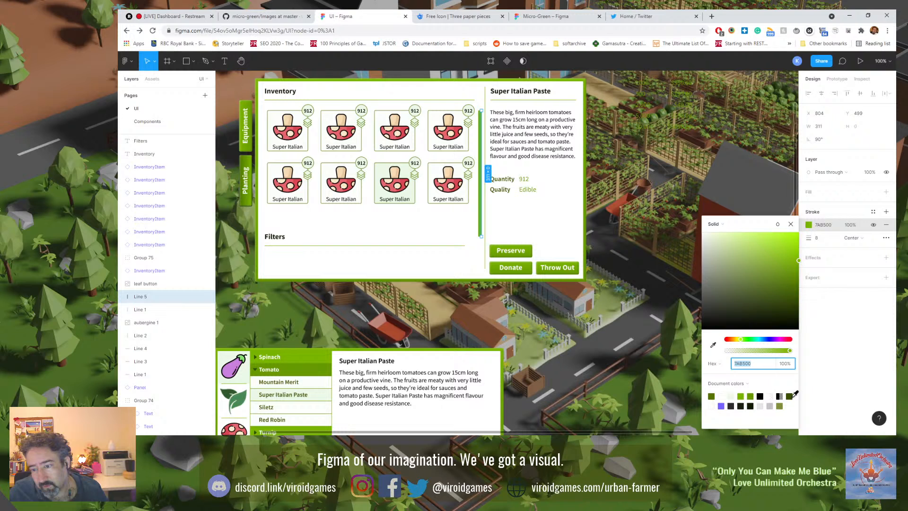
click(790, 396)
click(856, 302)
click(831, 127)
text(18)
key(Return)
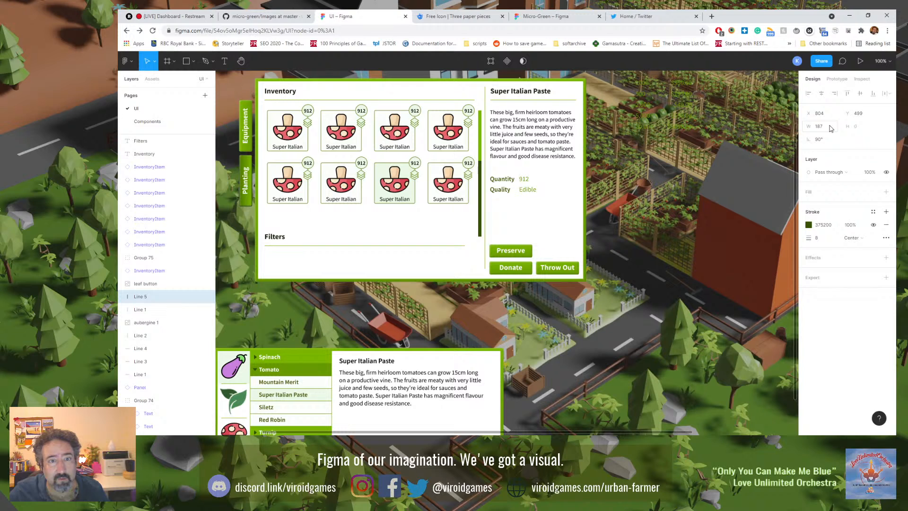
Step: Set the dark green scrollbar handle's Y position to 399 so it sits within the track
click(859, 115)
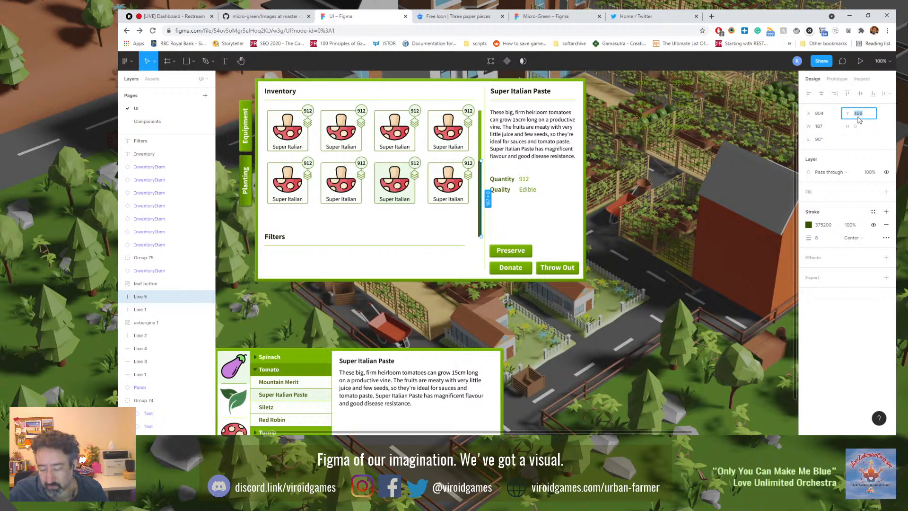
text(349)
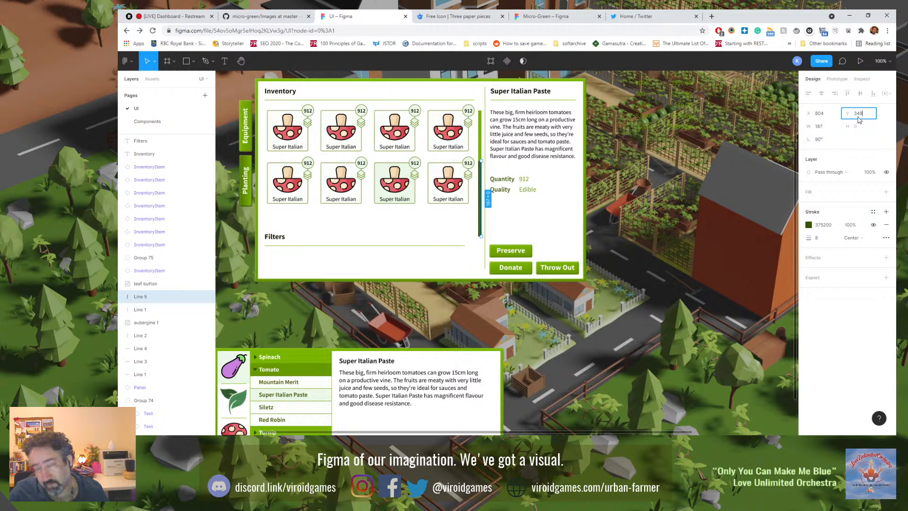
key(Return)
click(858, 116)
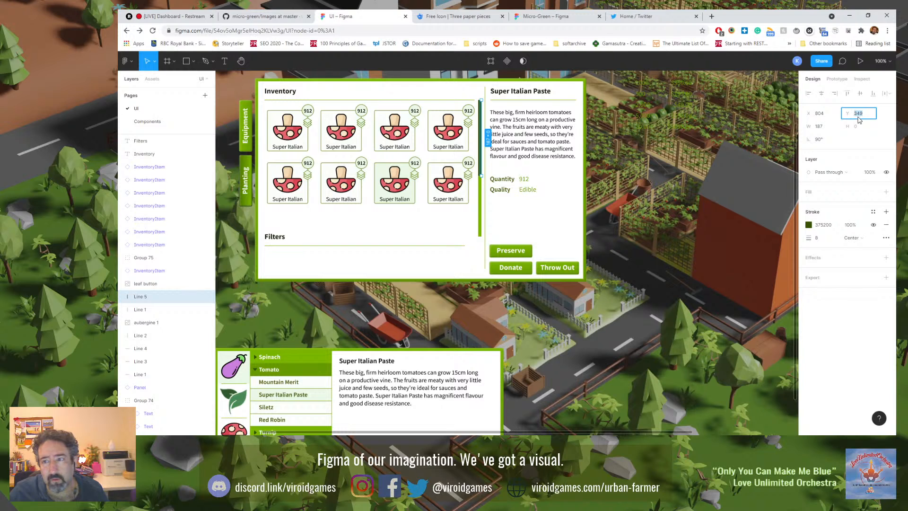
text(3)
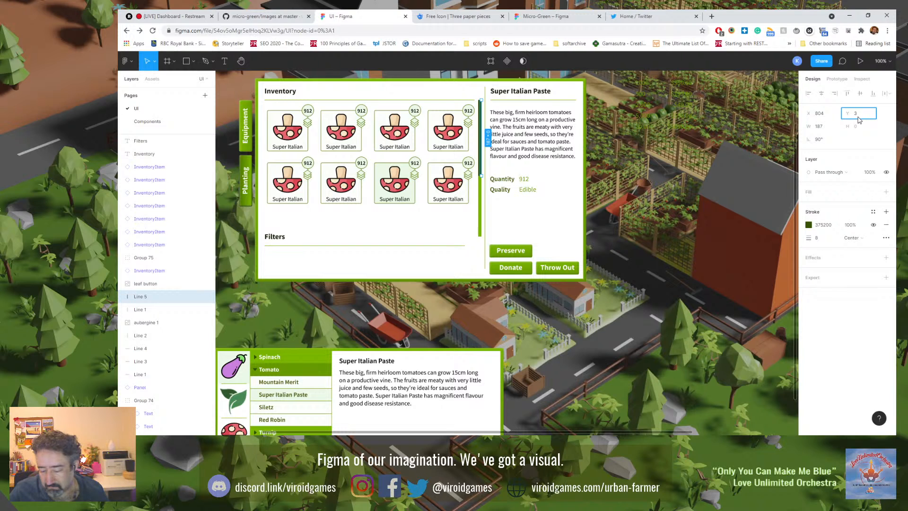
text(99)
key(Return)
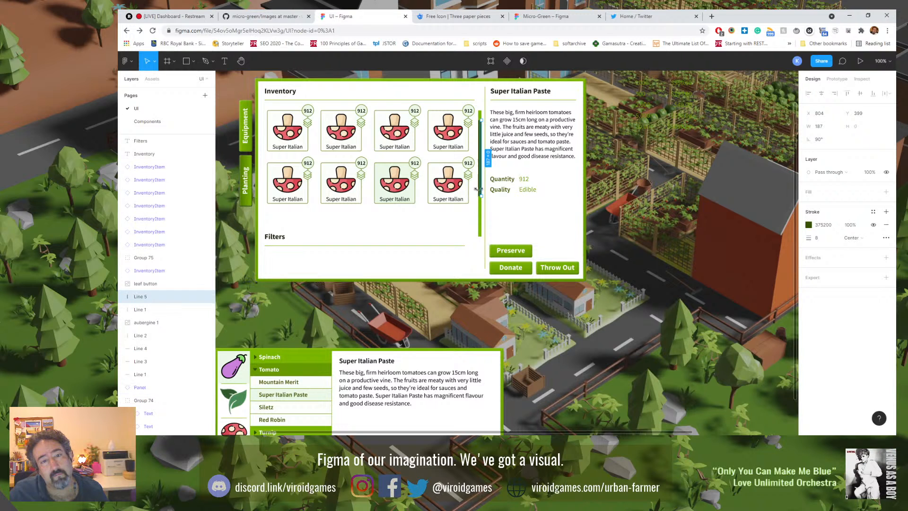
click(612, 138)
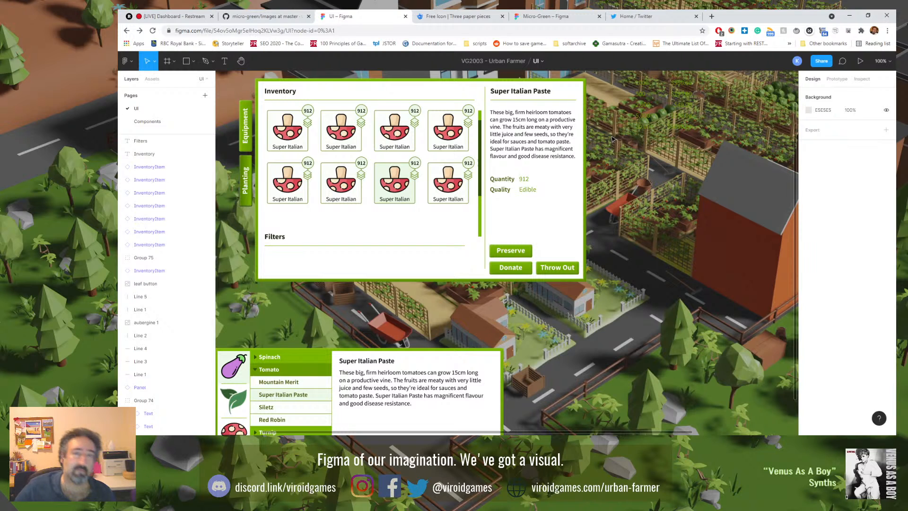
Step: Give the light green scrollbar track line round stroke caps
click(479, 116)
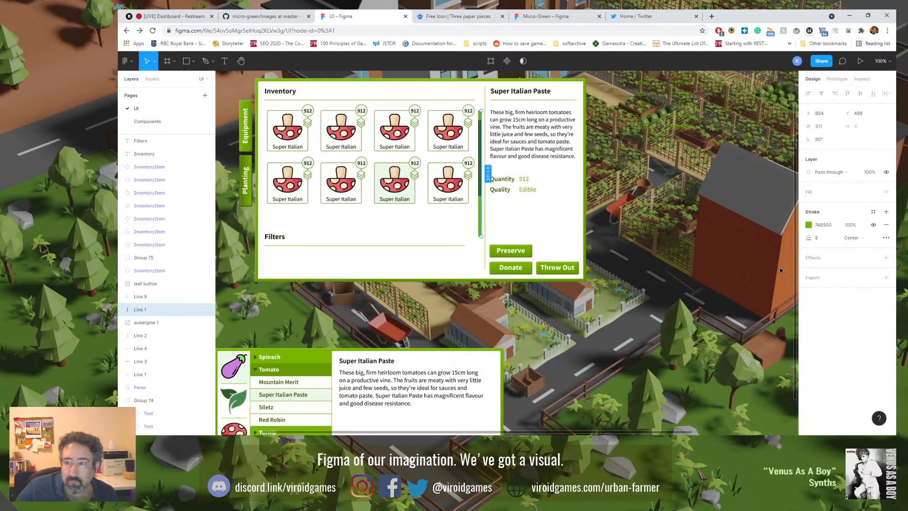
click(886, 239)
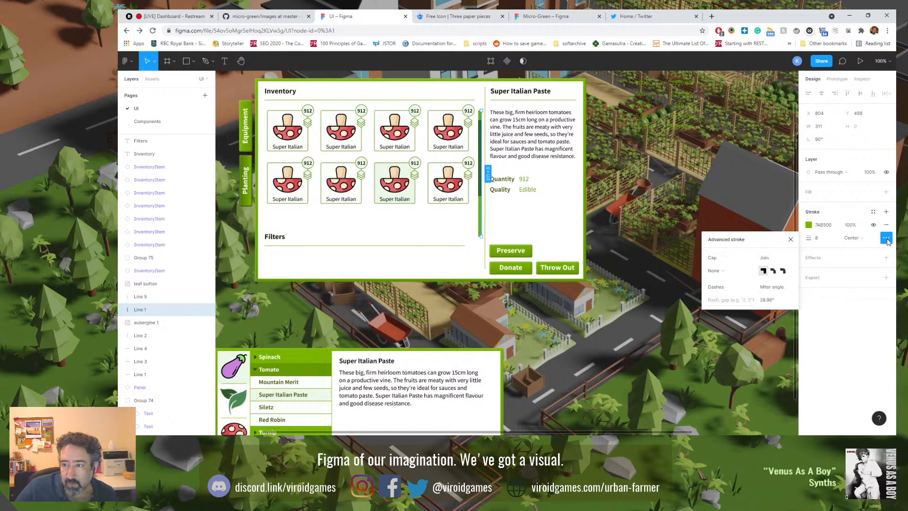
click(737, 271)
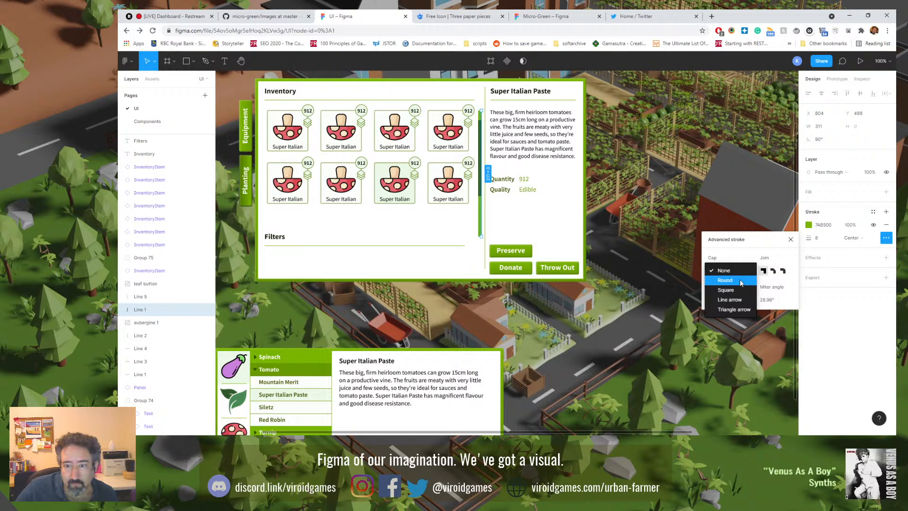
click(740, 282)
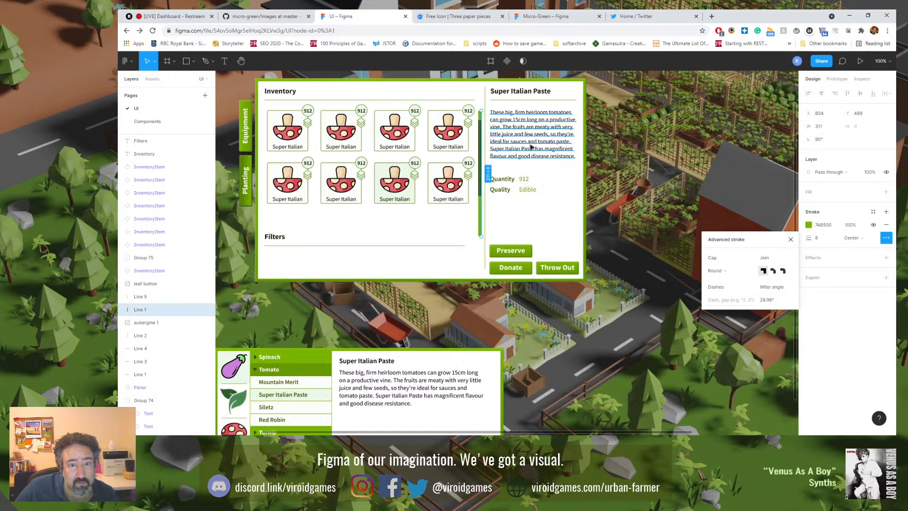
click(620, 175)
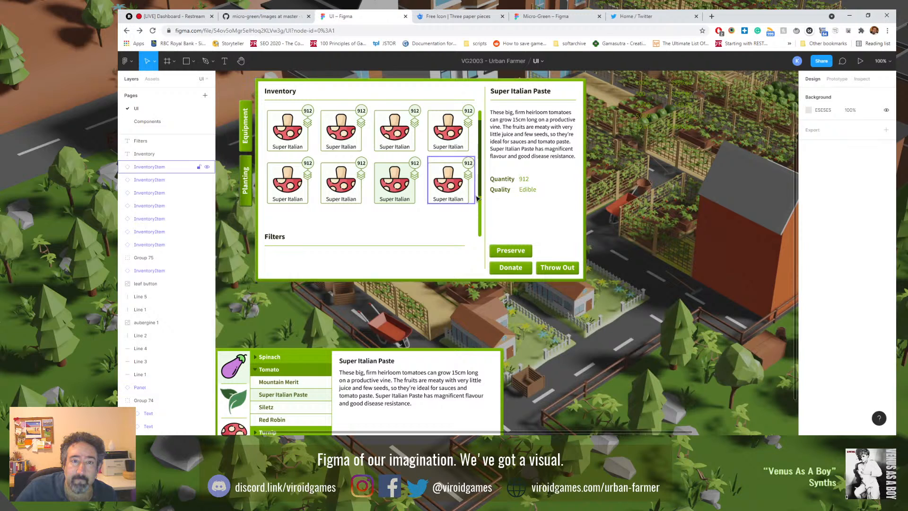
Step: Thin the dark green scrollbar handle to stroke weight 4 and move it to X 802, centred on the track
click(483, 169)
click(819, 239)
key(Return)
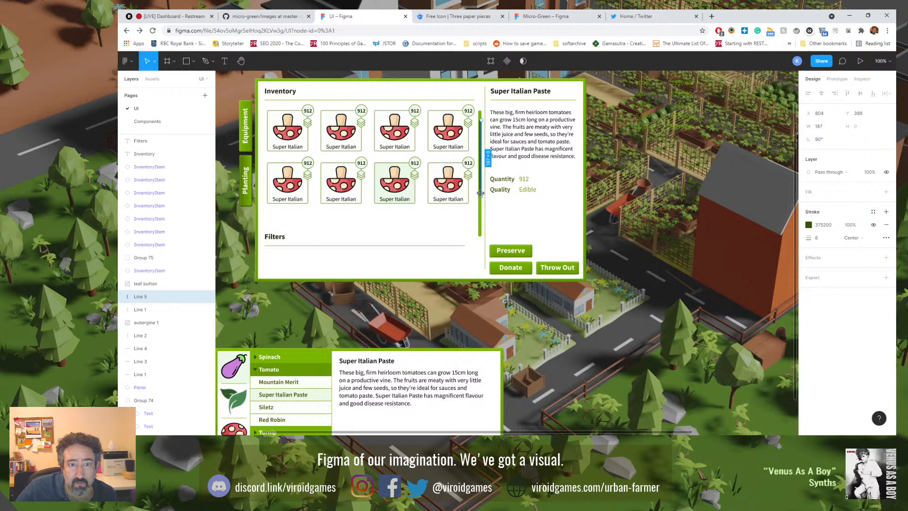
key(Left)
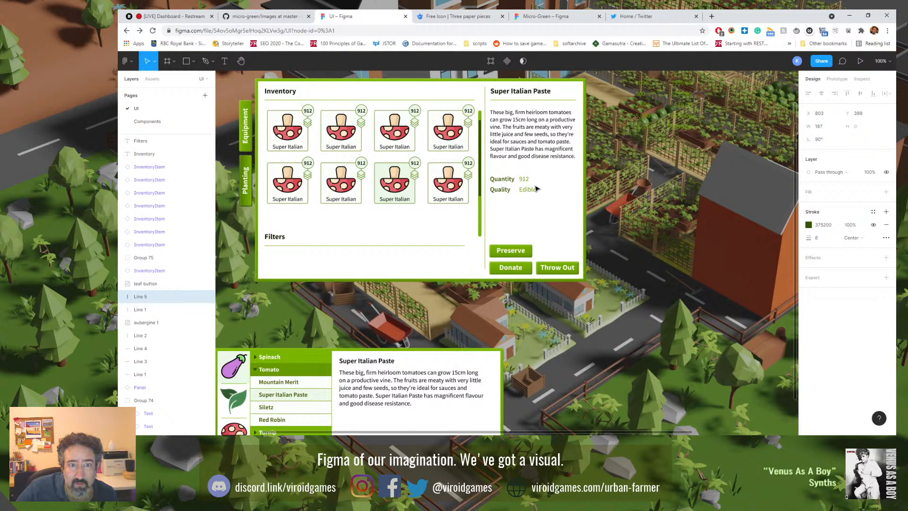
click(828, 239)
key(Return)
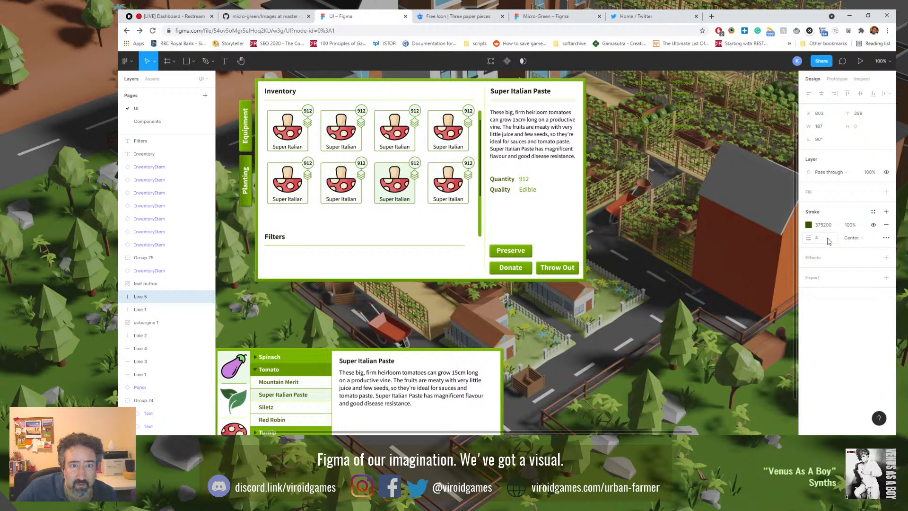
key(Left)
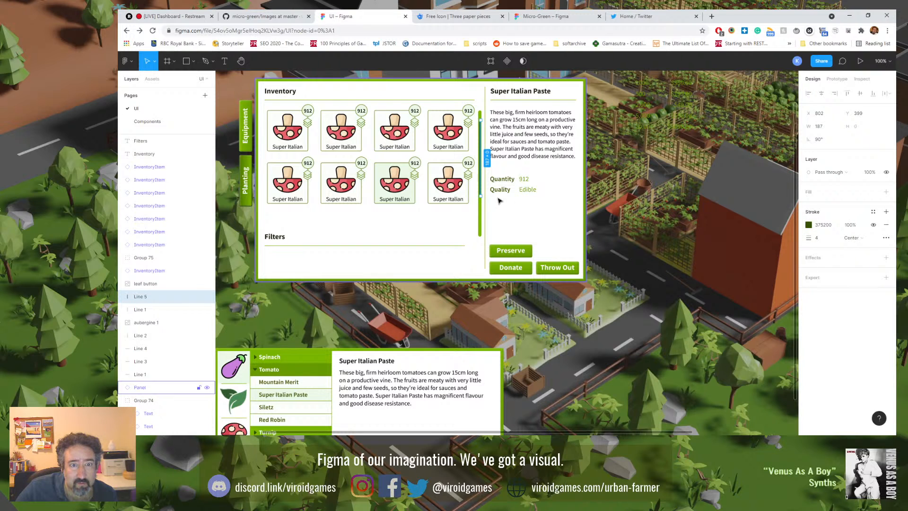
Step: Set the light green scrollbar track's stroke weight to 10
click(482, 228)
click(826, 238)
text(10)
key(Return)
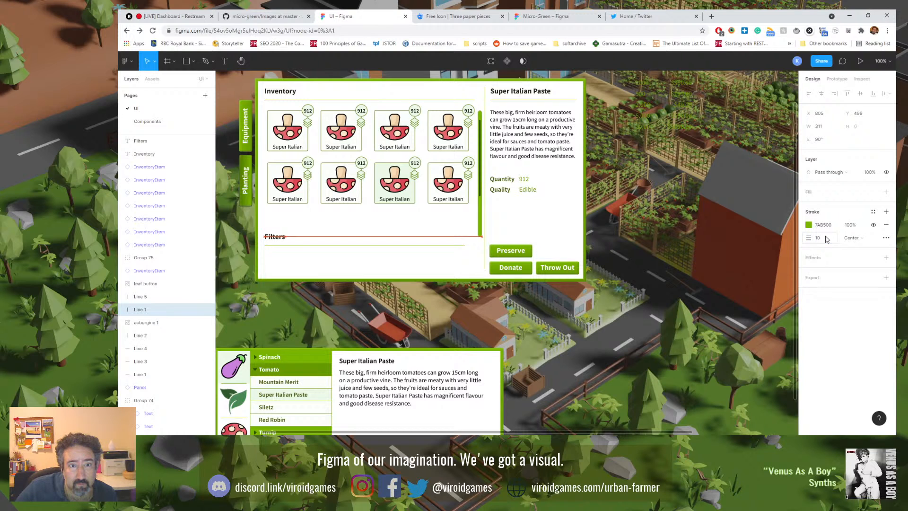
click(667, 259)
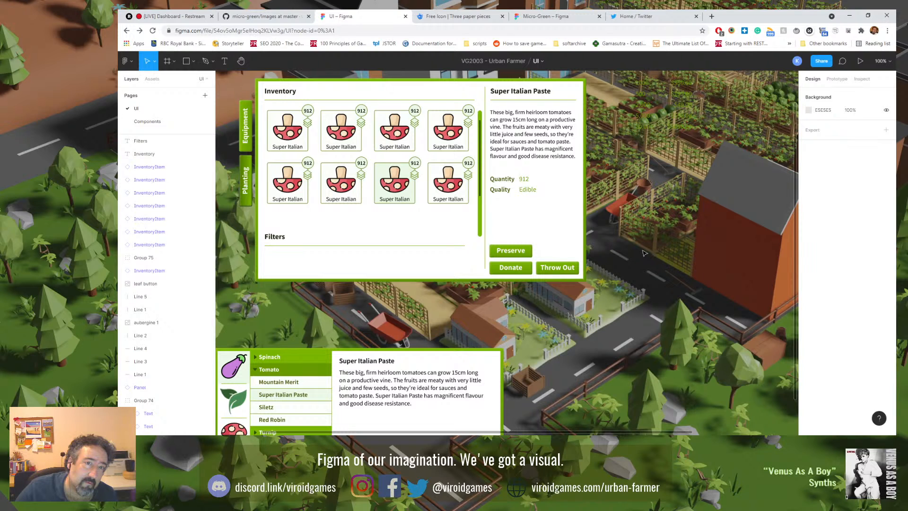
Step: Give the dark green scrollbar handle line round stroke caps
click(480, 189)
scroll(481, 189, up, 3)
scroll(480, 190, up, 5)
scroll(482, 182, up, 3)
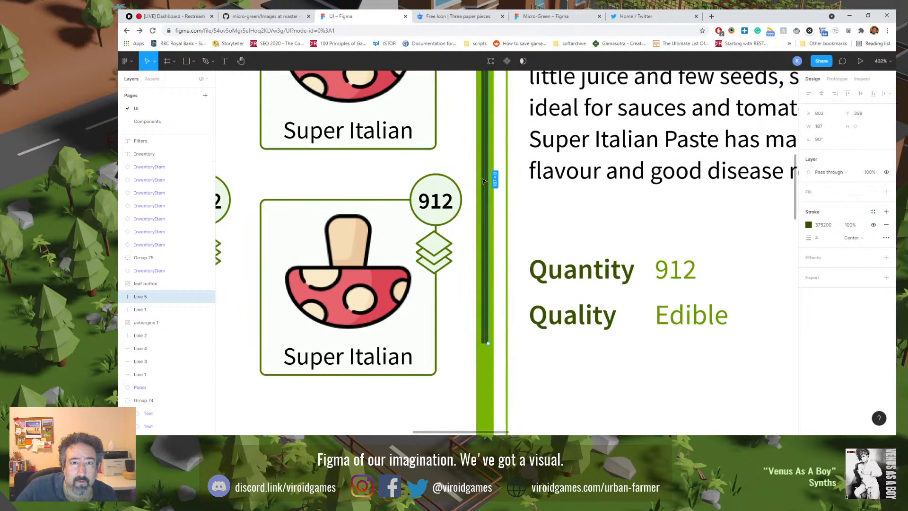
scroll(482, 181, up, 3)
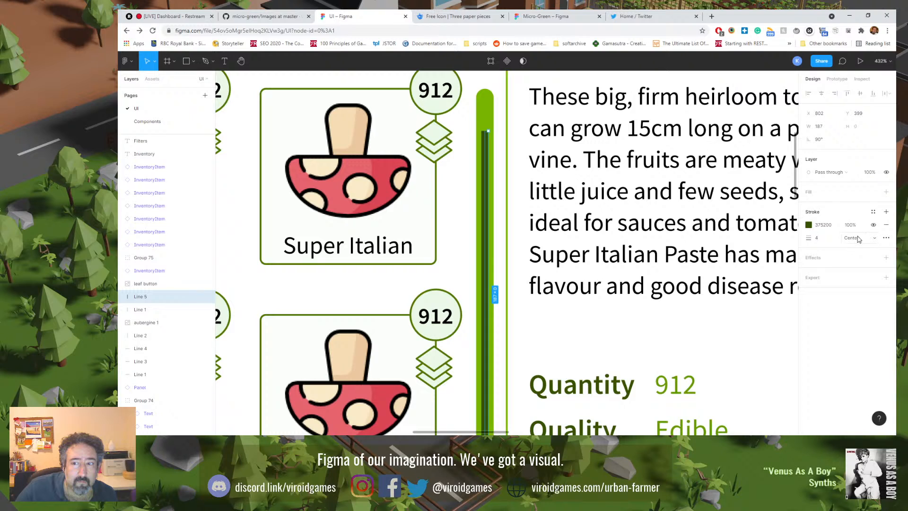
click(886, 237)
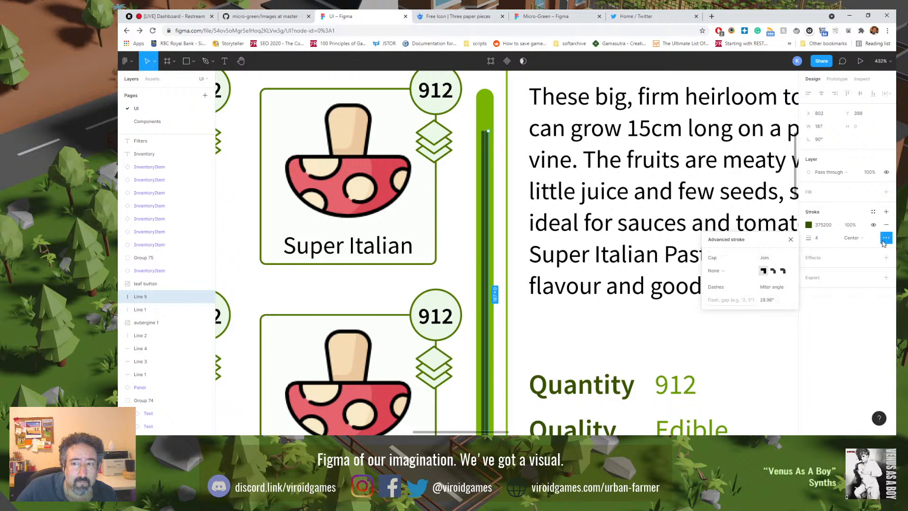
click(728, 271)
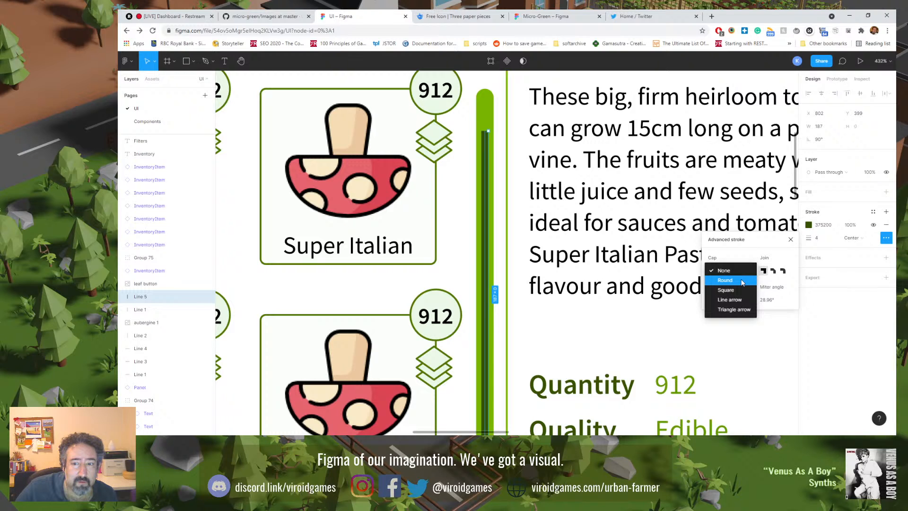
click(742, 281)
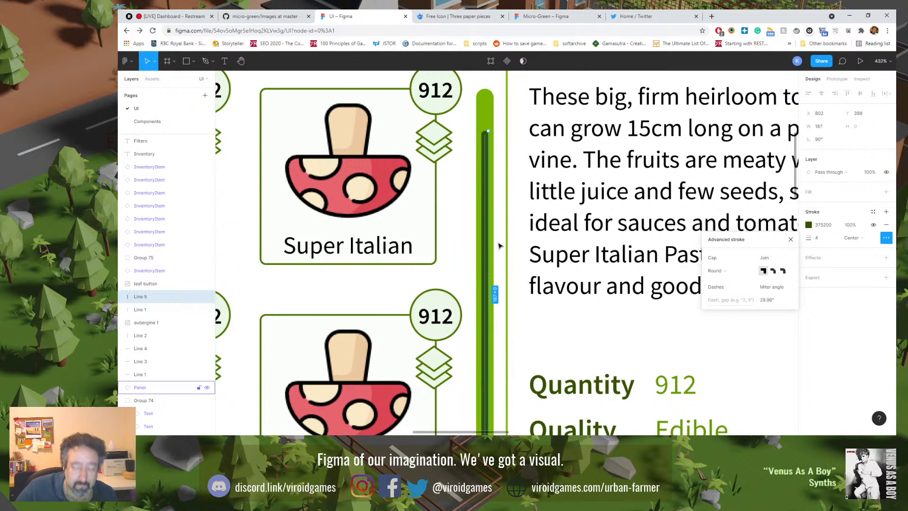
key(shift+0)
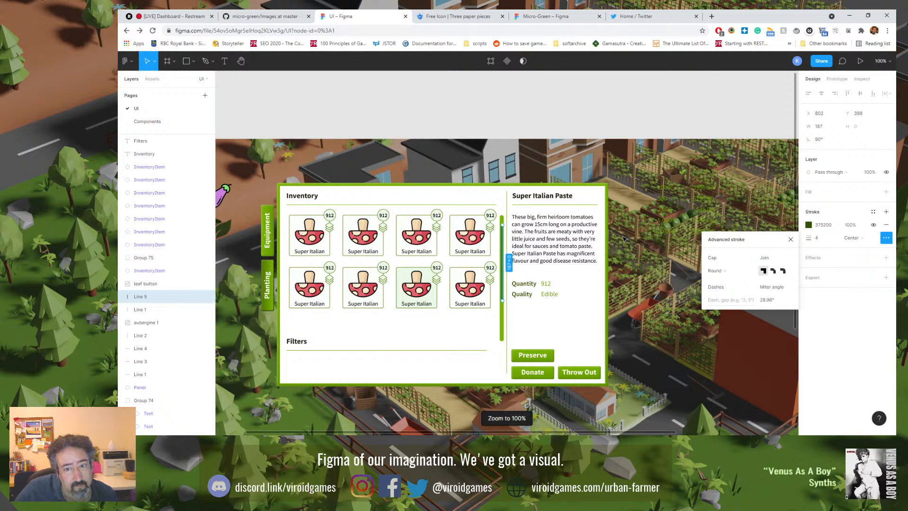
key(Escape)
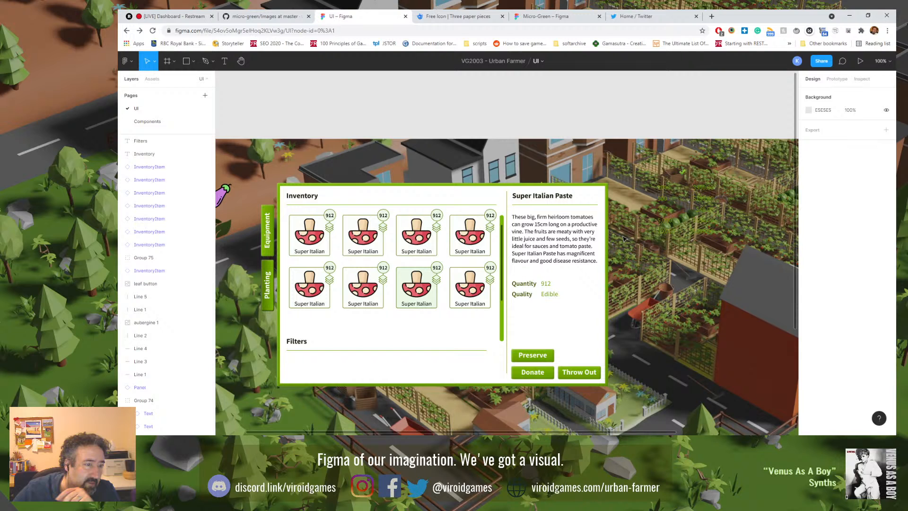
Step: Rotate the Equipment and Planting tab group to -90°, place it under the Filters heading and ungroup it
scroll(439, 323, down, 5)
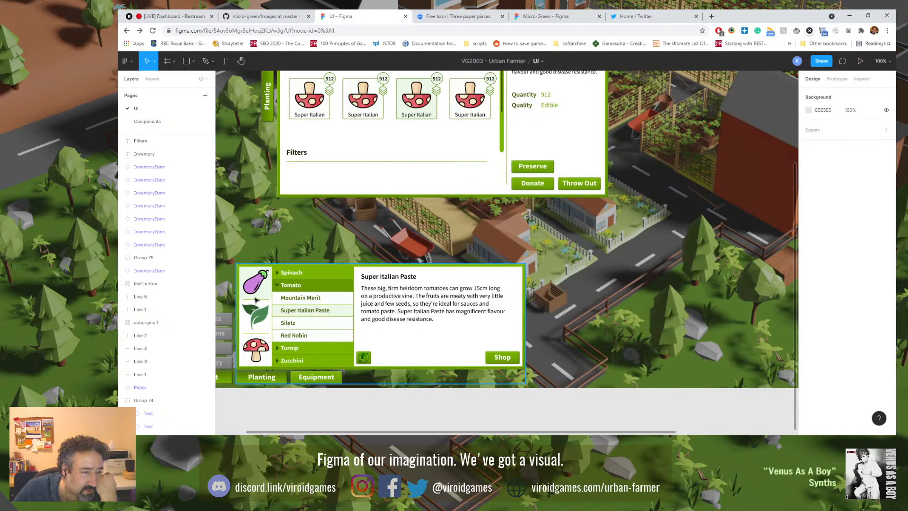
scroll(314, 185, up, 3)
scroll(314, 186, up, 1)
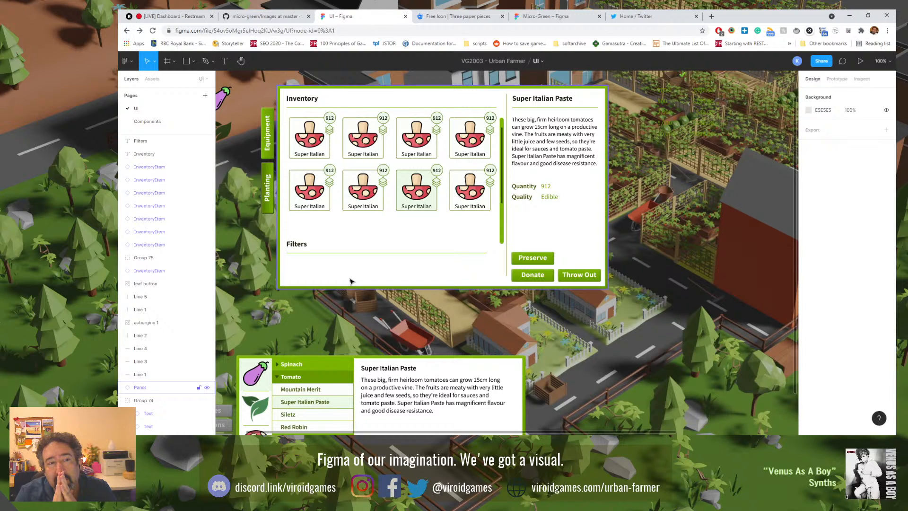
click(269, 182)
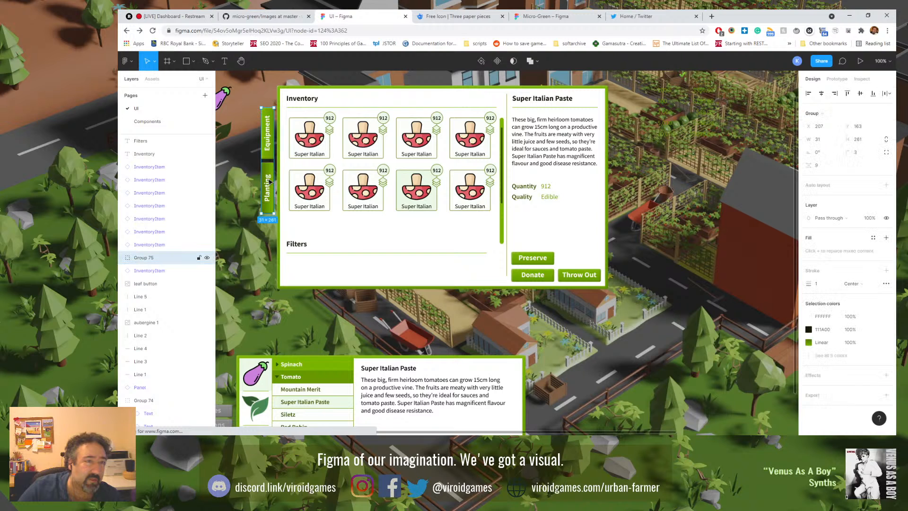
drag(274, 103, 365, 261)
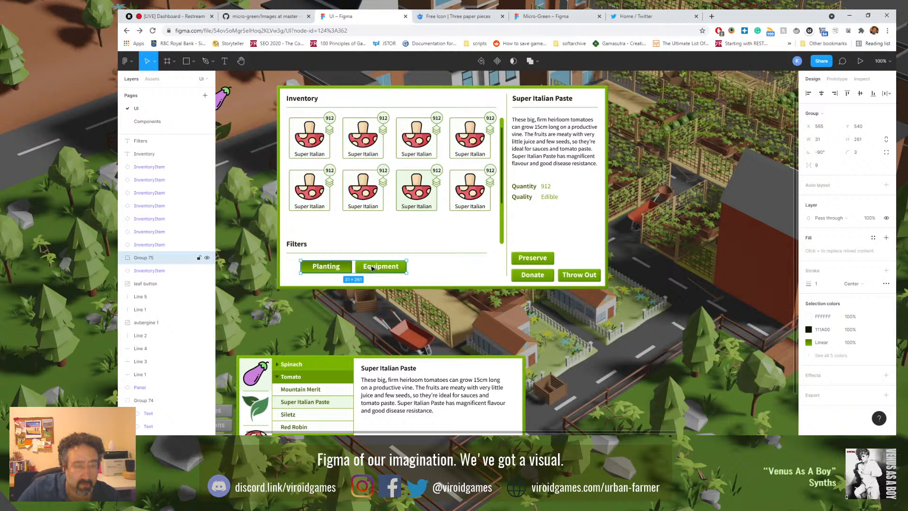
key(ctrl+shift+g)
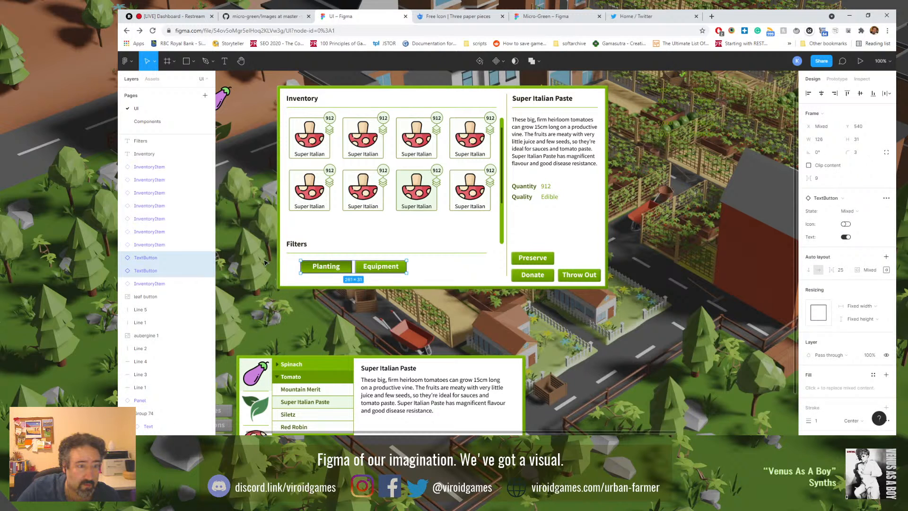
Step: Duplicate the Equipment button and place the copy at X 540 in the same row under Filters
click(324, 271)
click(361, 269)
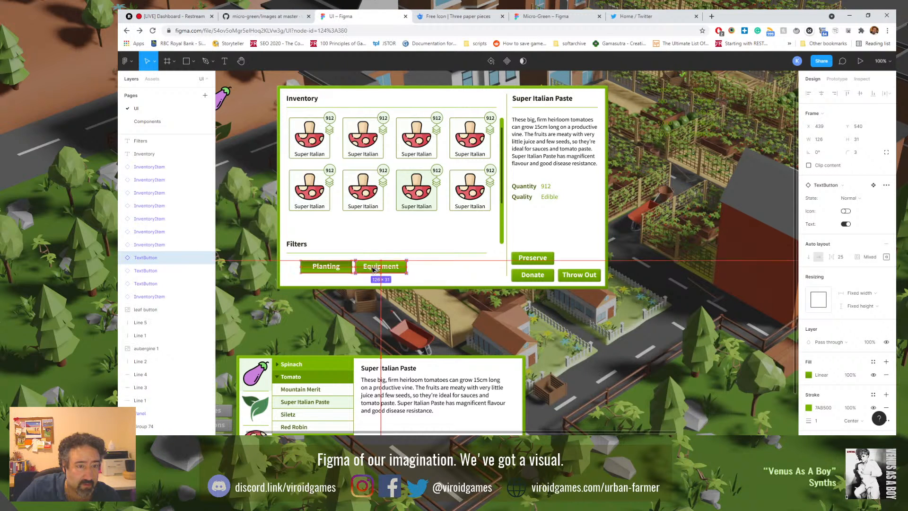
key(ctrl+d)
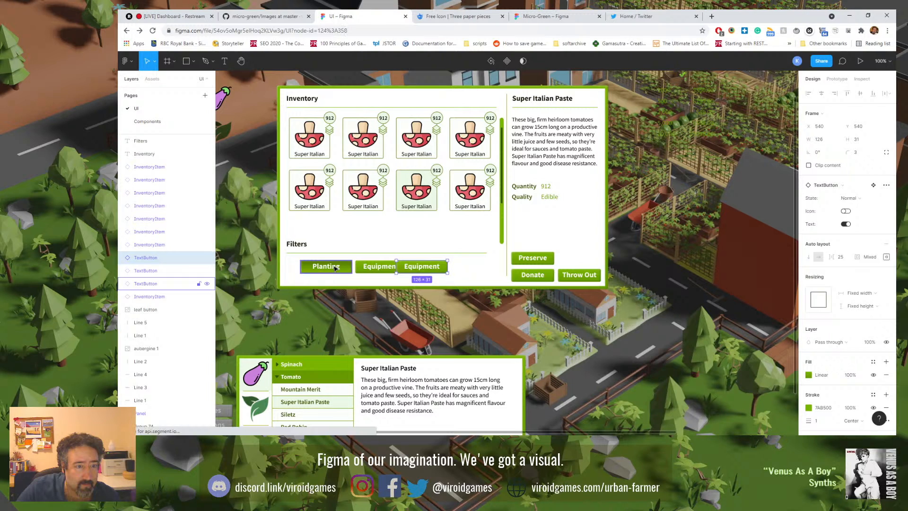
Step: Relabel the middle filter button "Planting" and the first, pressed-state button "Show All"
click(335, 268)
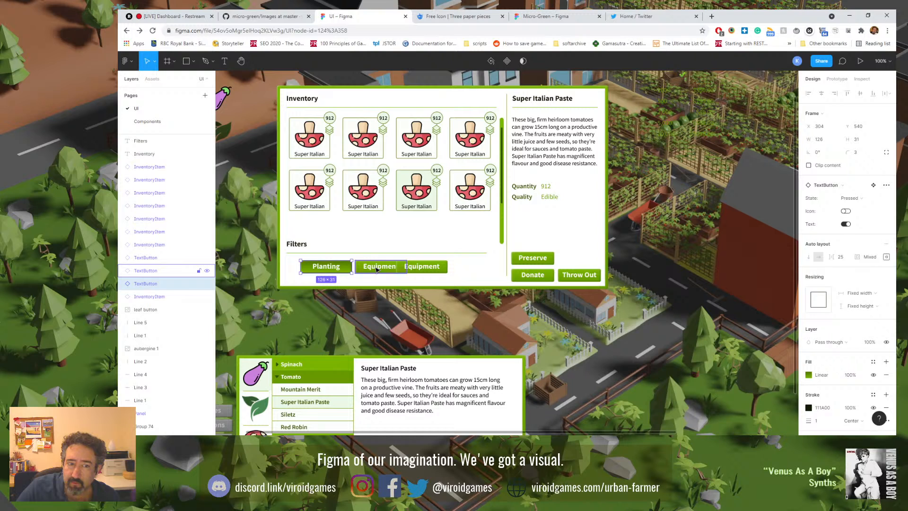
double_click(377, 268)
double_click(378, 268)
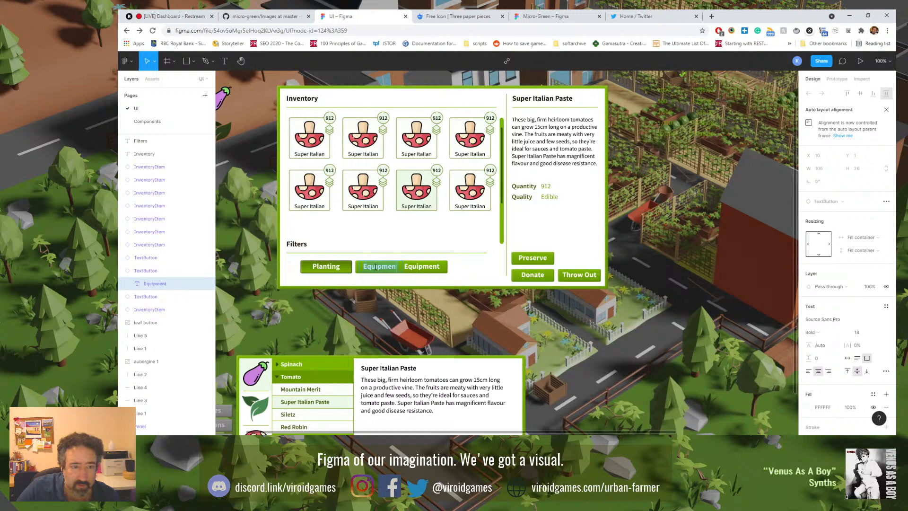
text(Planting)
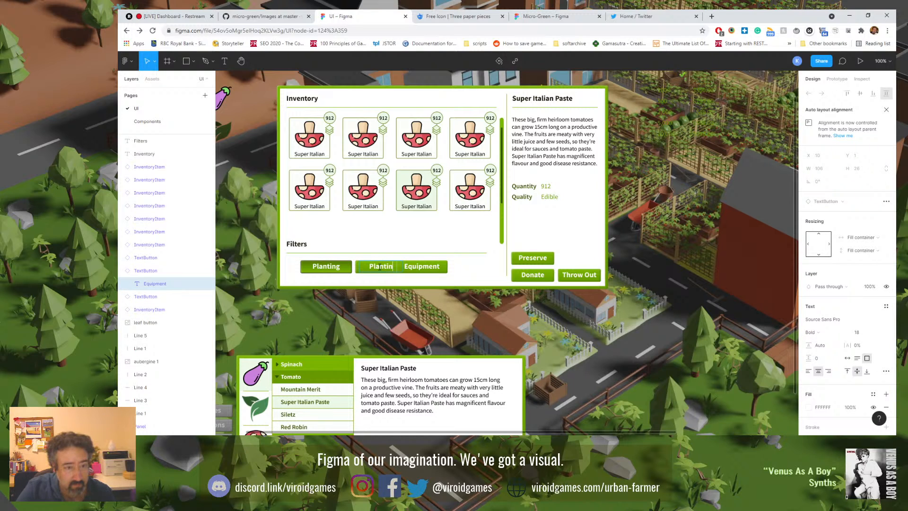
double_click(326, 267)
text(Show All)
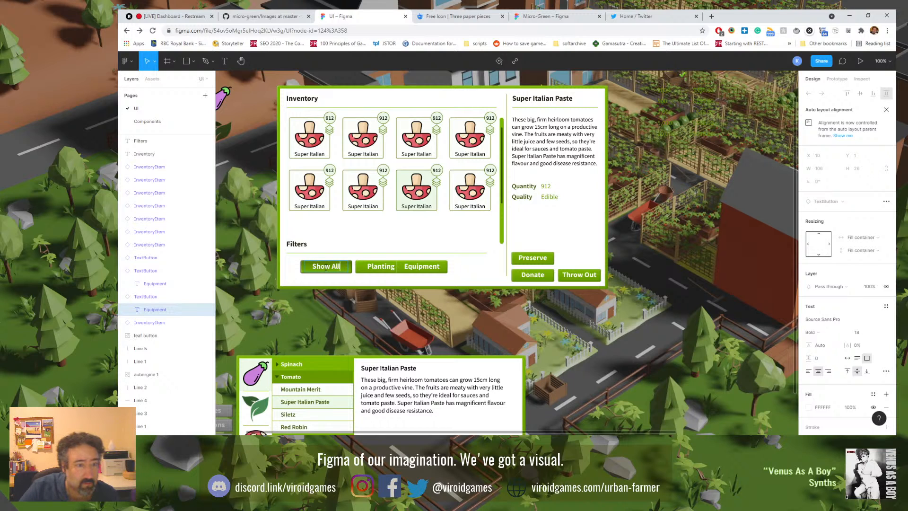
key(Escape)
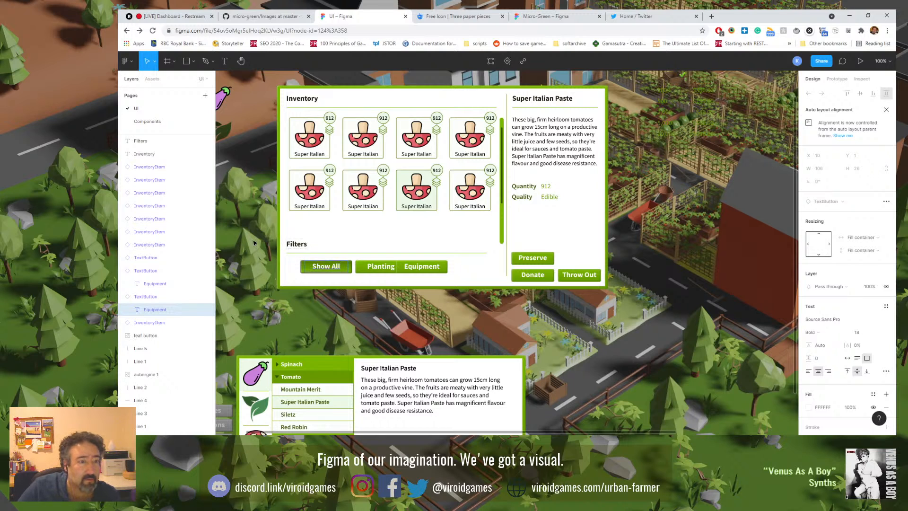
Step: Move the Show All button to X 269 below the Filters heading and space the three filter buttons evenly, 10 apart
key(Escape)
drag(312, 272, 298, 275)
shift+click(367, 270)
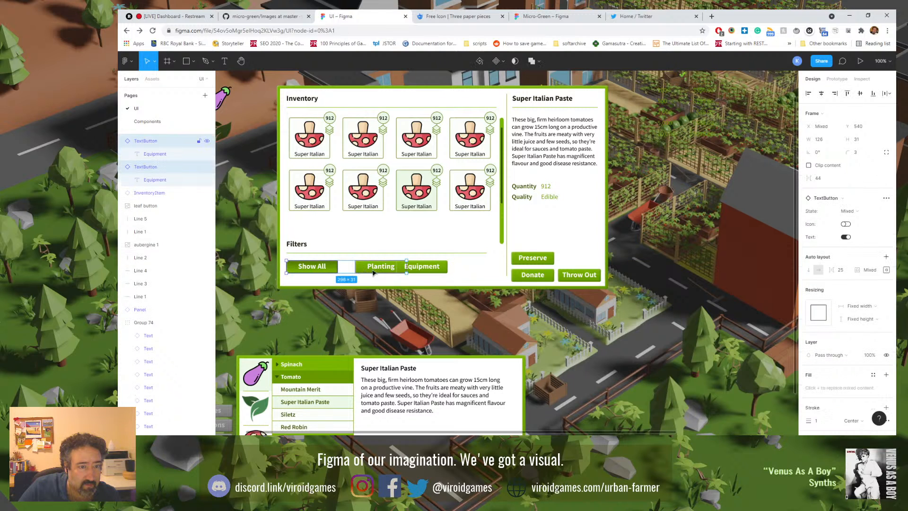
shift+click(407, 267)
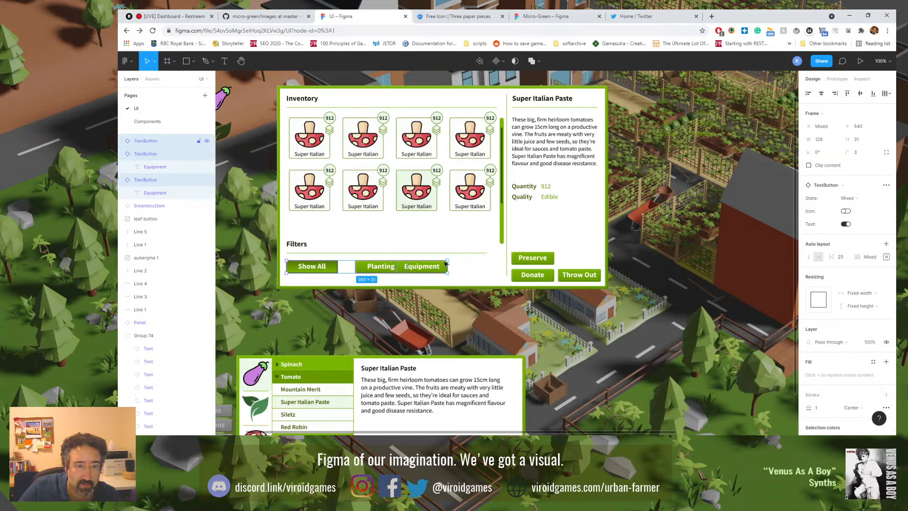
click(885, 93)
click(823, 110)
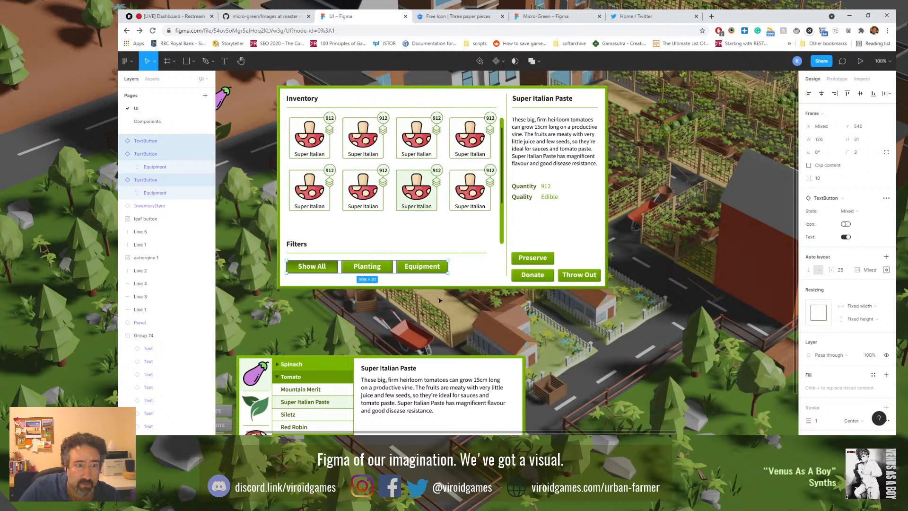
click(407, 312)
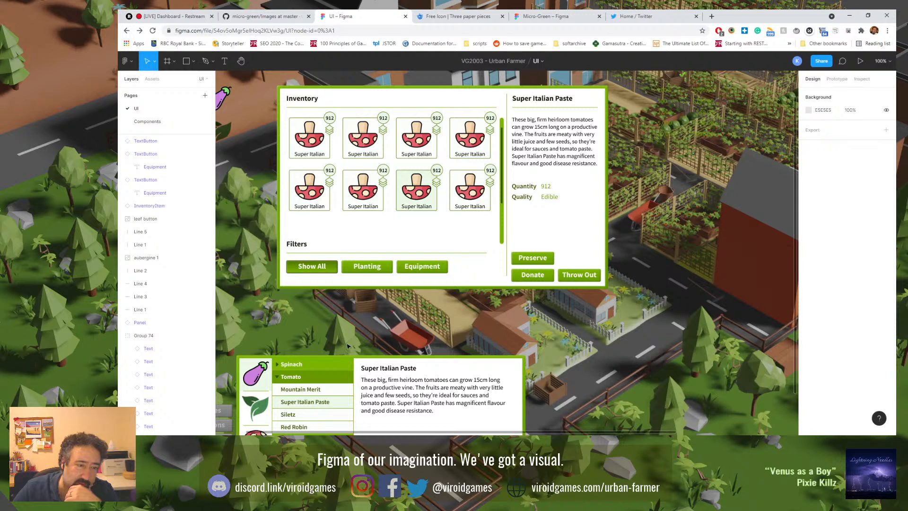
Step: Move the three filter buttons down to the panel's lower edge, level with the Donate button, and slightly left
scroll(259, 405, down, 1)
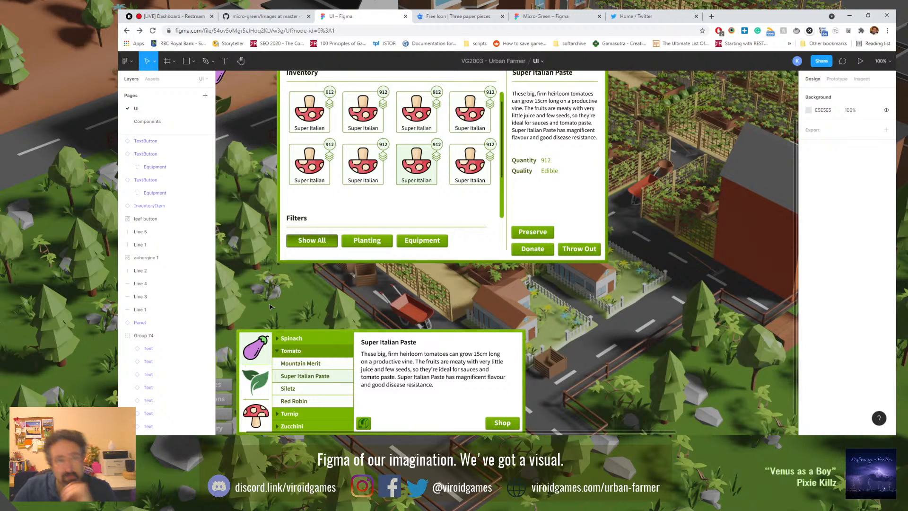
scroll(270, 307, up, 1)
click(313, 267)
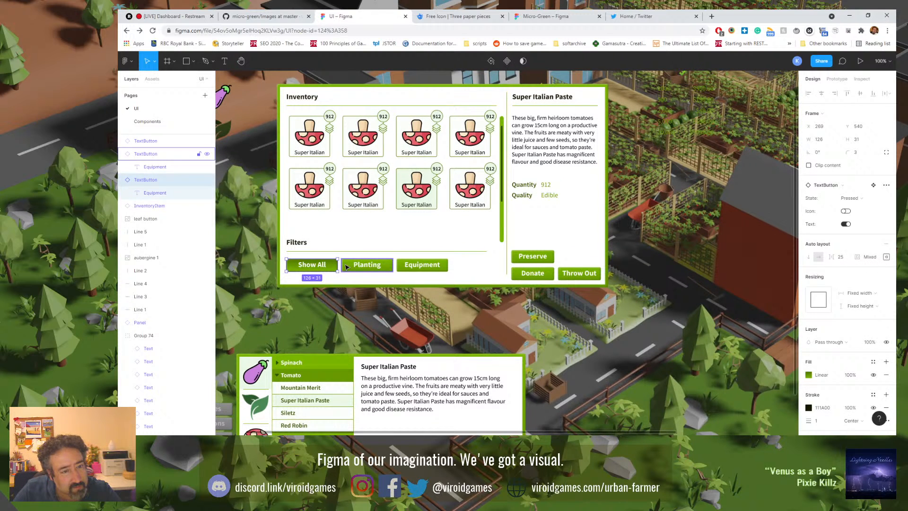
shift+click(367, 266)
shift+click(407, 269)
drag(408, 269, 408, 275)
drag(314, 277, 310, 278)
click(306, 298)
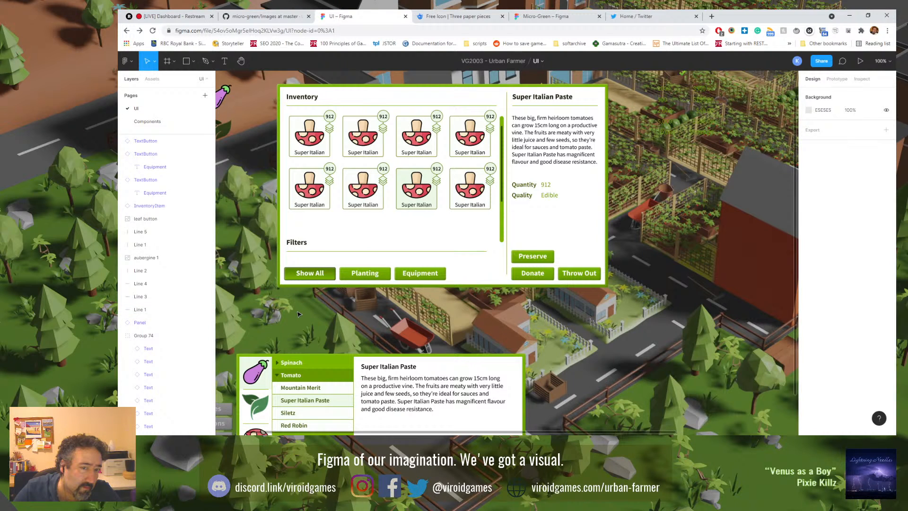
Step: Move the Filters heading and its divider line down to just above the filter buttons
click(331, 249)
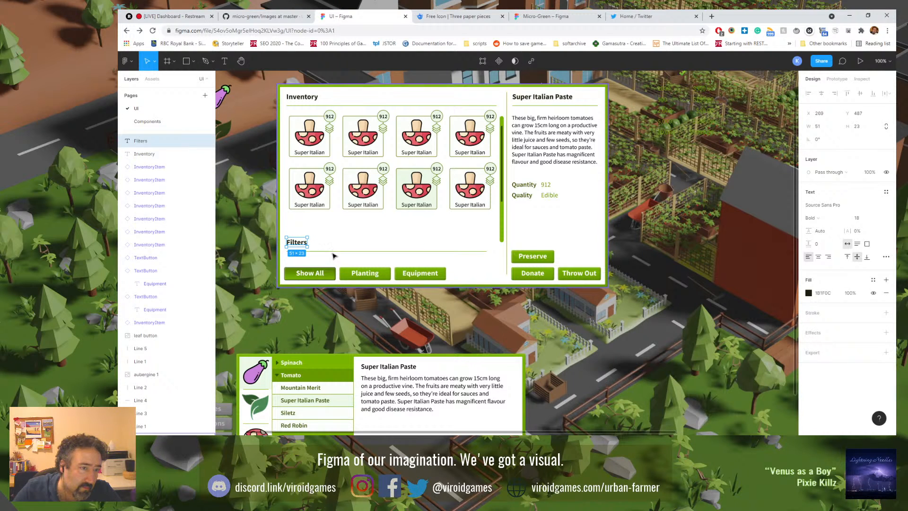
key(shift+Down)
key(shift+Down)
key(shift+Down)
key(shift+Up)
click(339, 312)
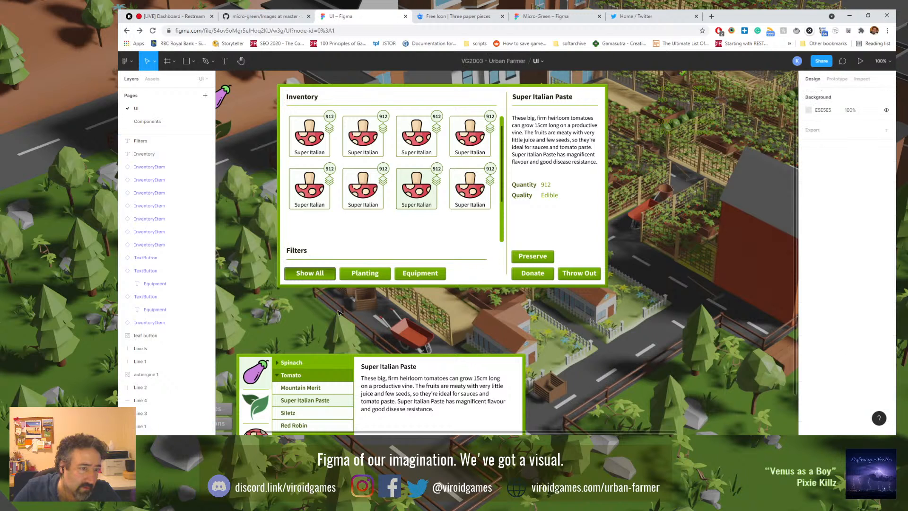
click(308, 258)
key(shift+Down)
click(316, 311)
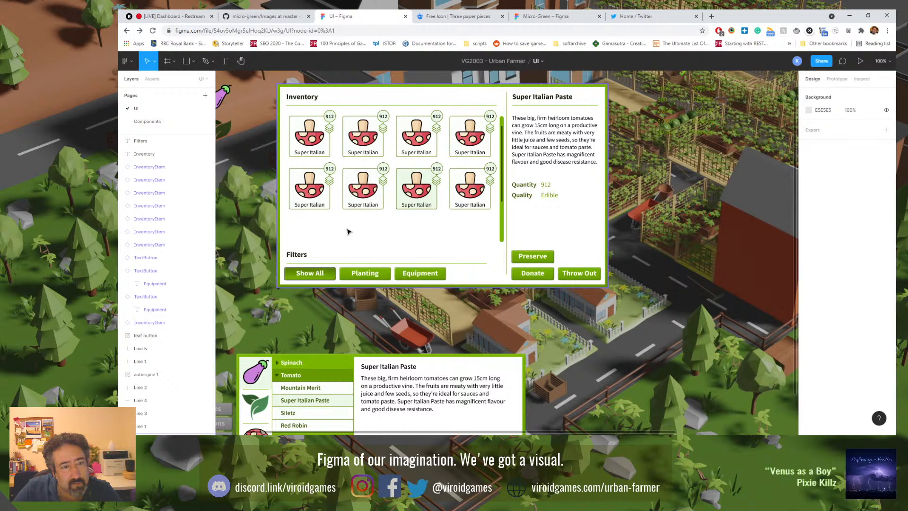
Step: Duplicate the top row of four inventory items and place the copies as a third row below the second
click(327, 191)
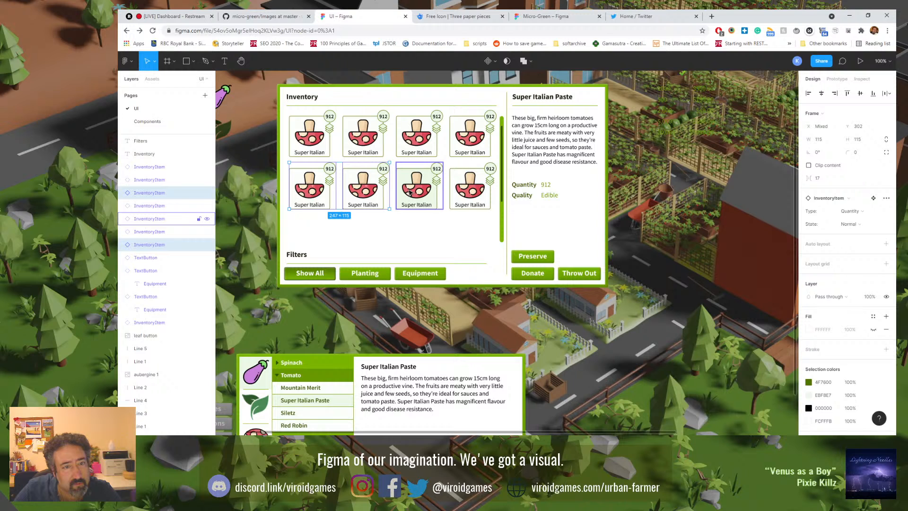
click(324, 142)
shift+click(378, 144)
shift+click(417, 141)
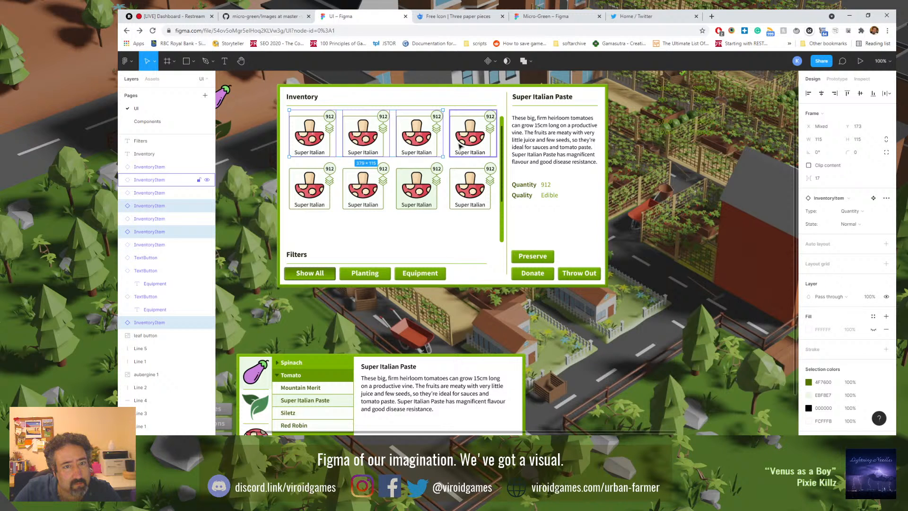
shift+click(469, 144)
drag(467, 146, 459, 246)
click(259, 223)
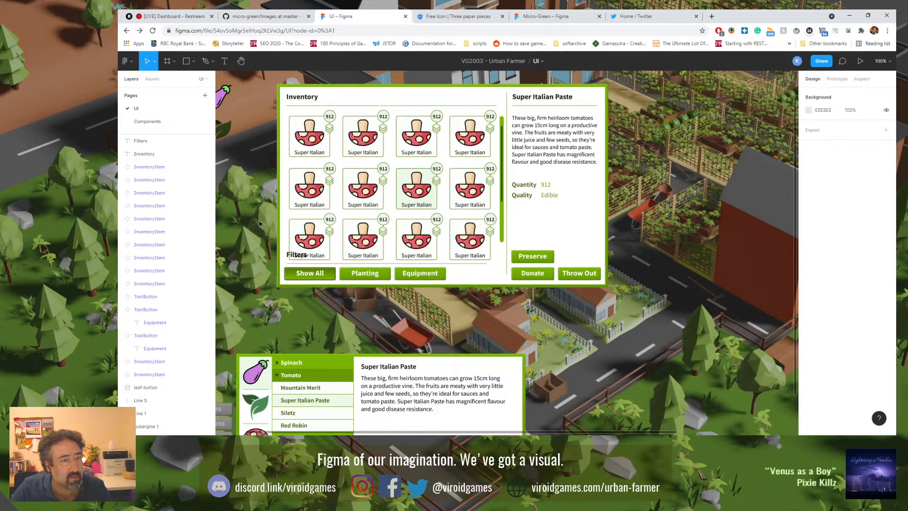
Step: Move the third row of inventory items down to Y 431 so its gap matches the spacing between the first two rows
click(330, 204)
shift+click(320, 156)
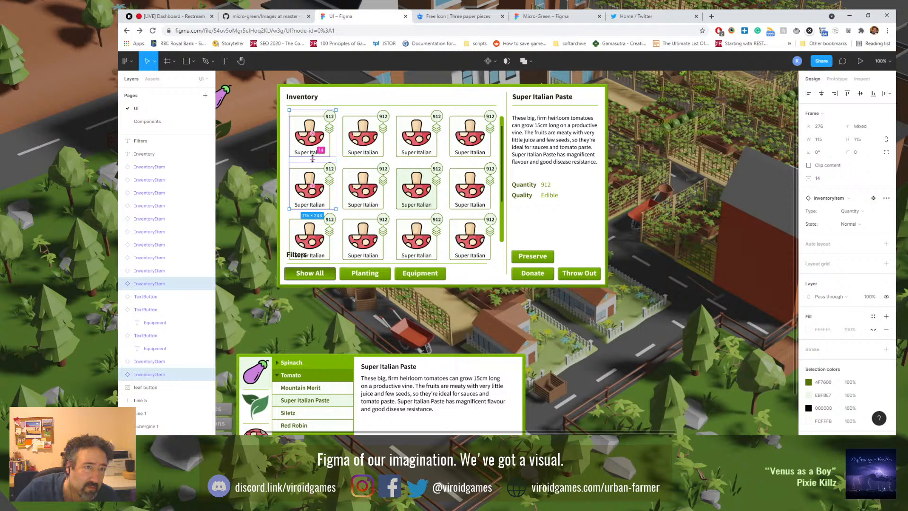
key(Escape)
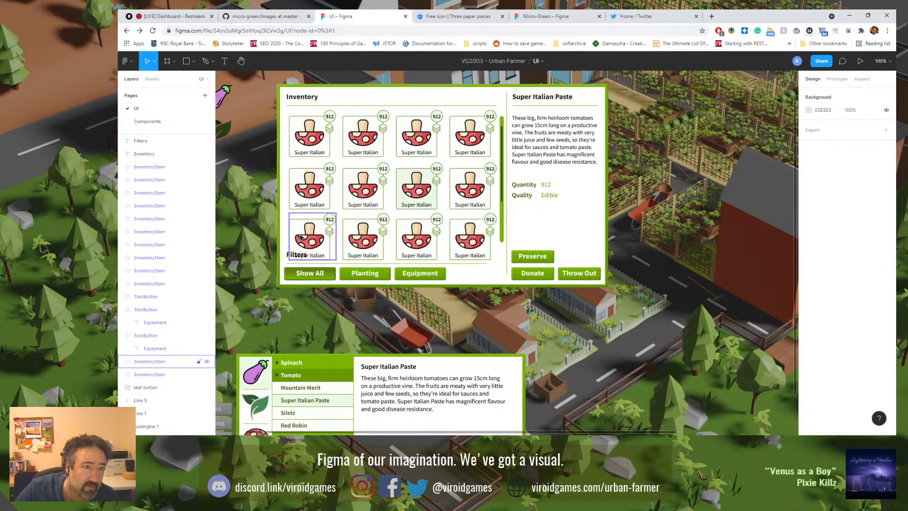
click(301, 237)
shift+click(363, 236)
shift+click(416, 236)
shift+click(470, 236)
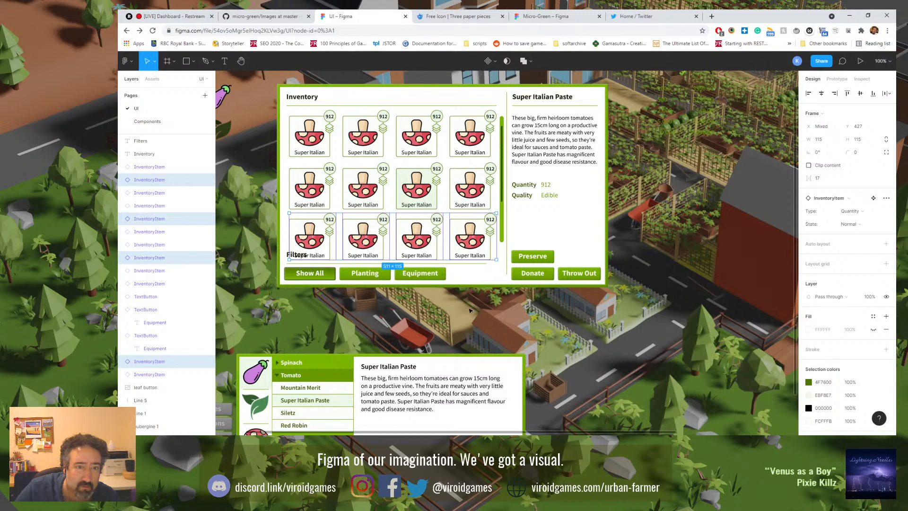
key(Down)
key(Down)
key(Down)
key(Down)
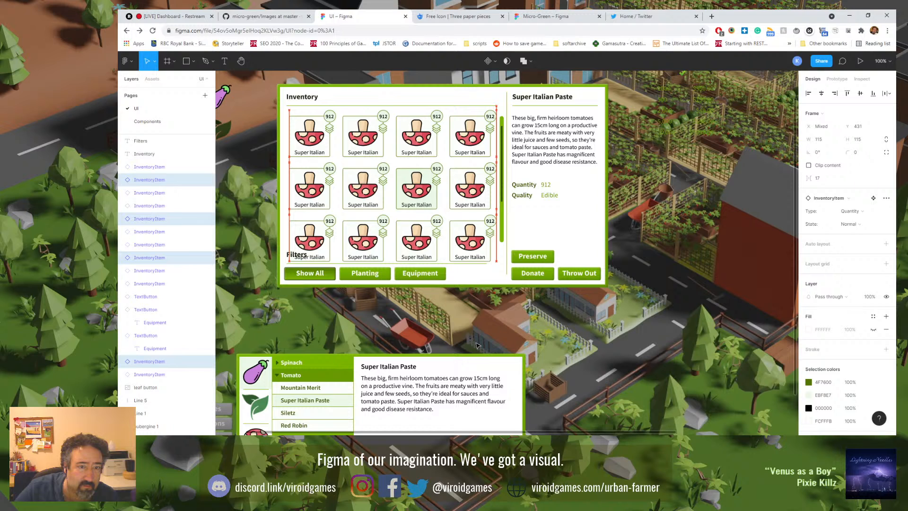
key(Escape)
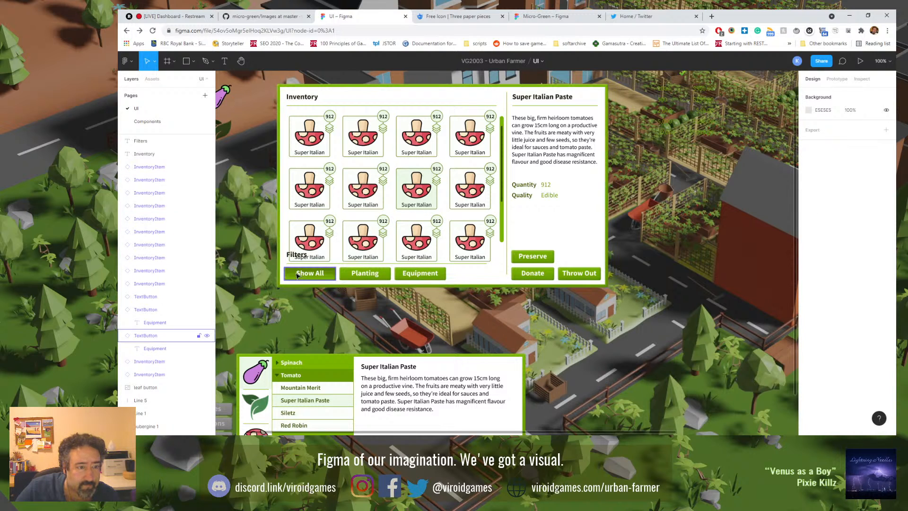
Step: Group the Filters heading, divider line and filter buttons, and separately group the Preserve, Donate and Throw Out buttons
drag(291, 256, 459, 318)
key(ctrl+g)
key(ctrl+z)
click(547, 256)
shift+click(543, 274)
shift+click(561, 273)
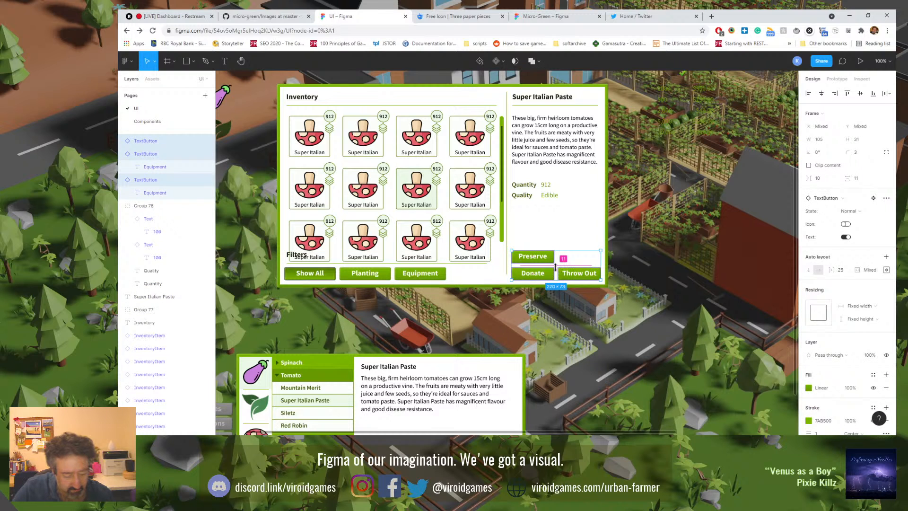
key(ctrl+g)
Step: Extend the Inventory panel downward to a height of about 556
shift+click(428, 278)
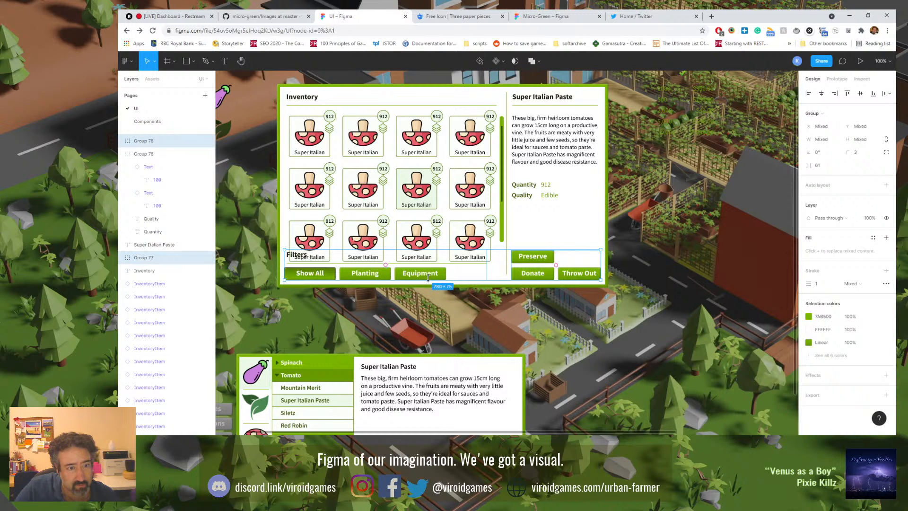
click(545, 231)
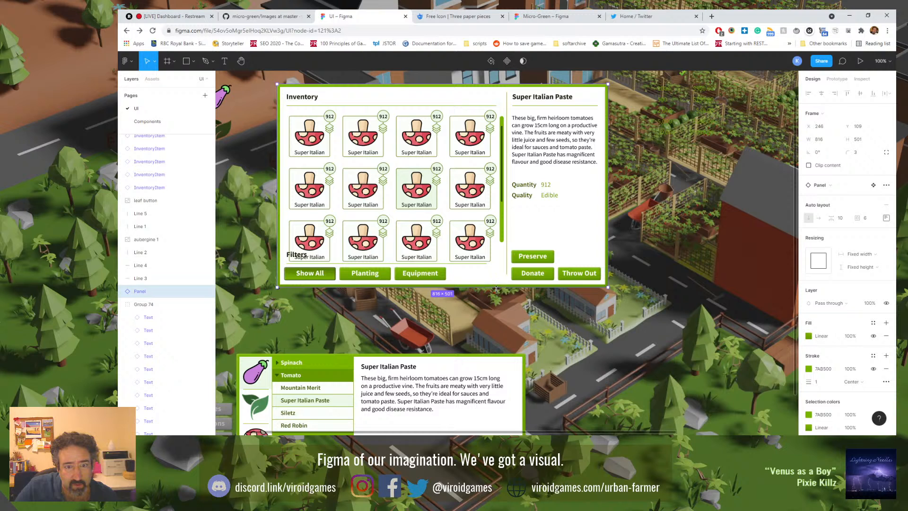
drag(496, 289, 494, 309)
Step: Move the Filters group and the action button group down together to just above the panel's lower edge
click(425, 278)
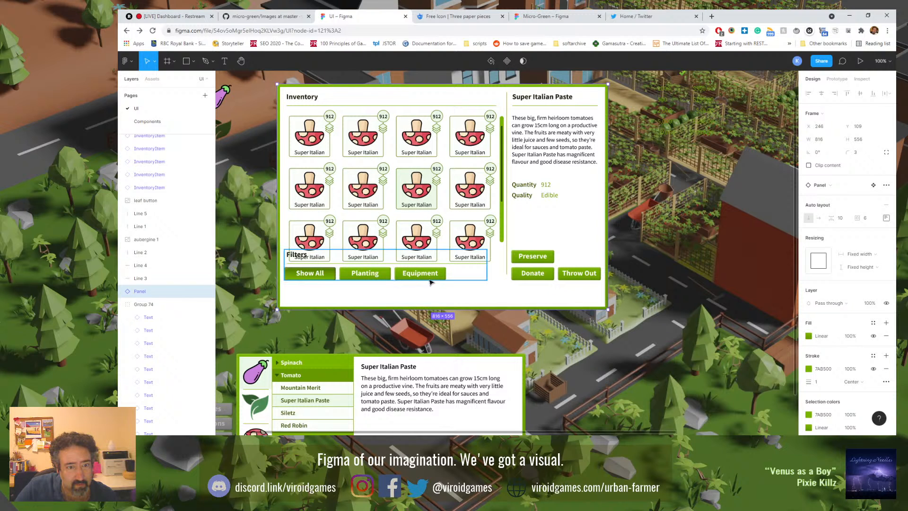
shift+click(523, 276)
drag(523, 276, 516, 307)
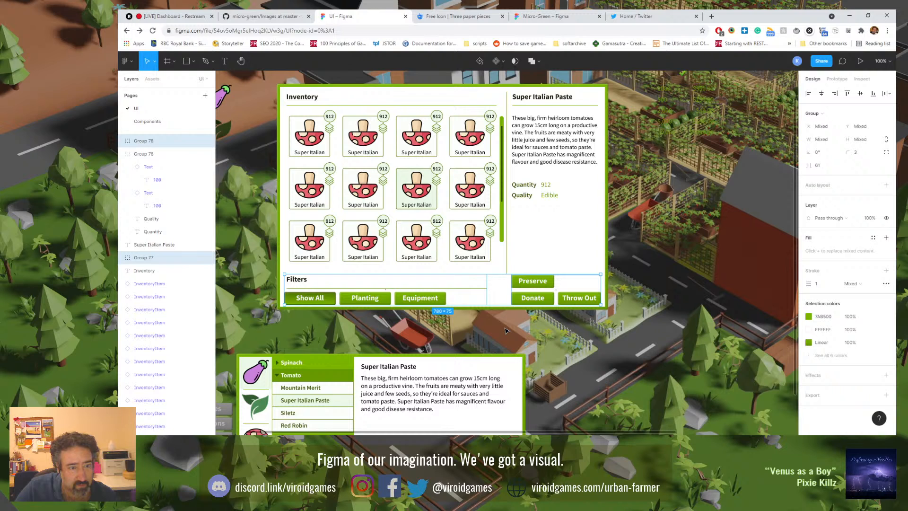
key(Up)
key(Up)
key(Up)
key(Up)
key(Up)
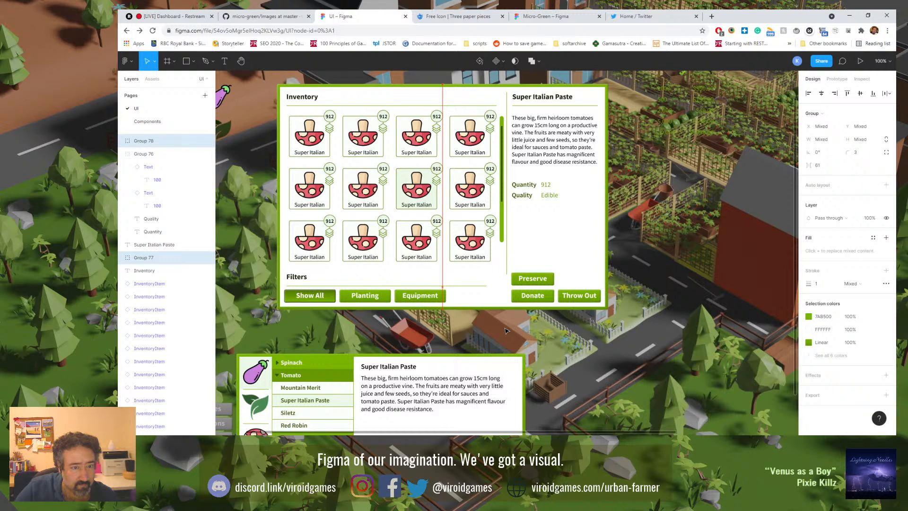
click(506, 331)
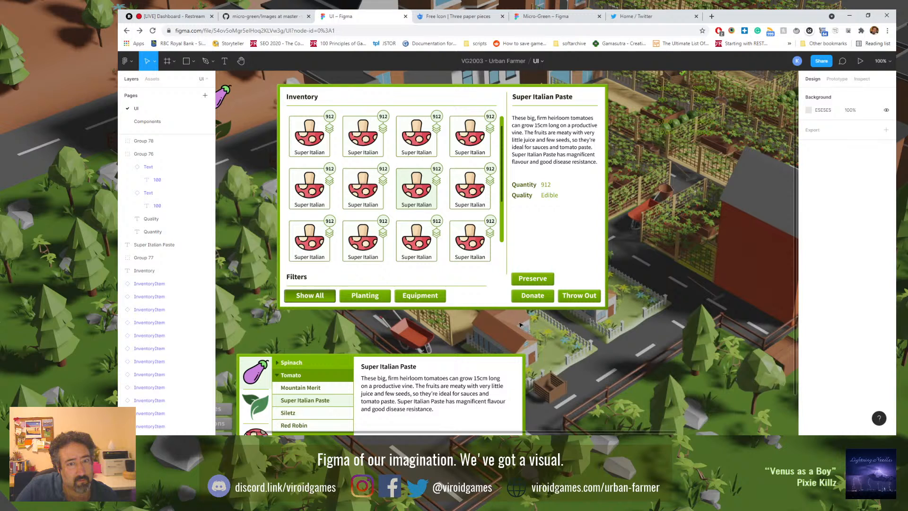
Step: Lengthen the vertical divider between the item grid and detail pane downward to 510, level with the lowest buttons
click(506, 263)
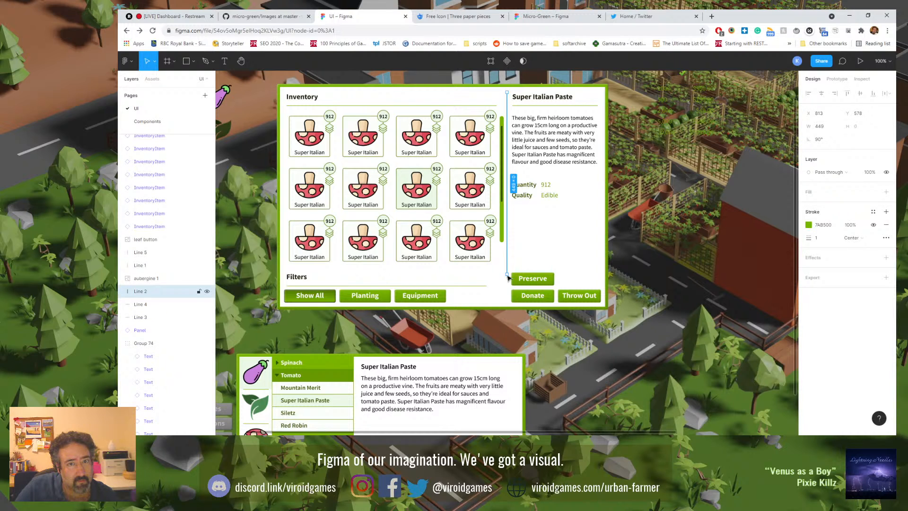
drag(506, 277, 508, 299)
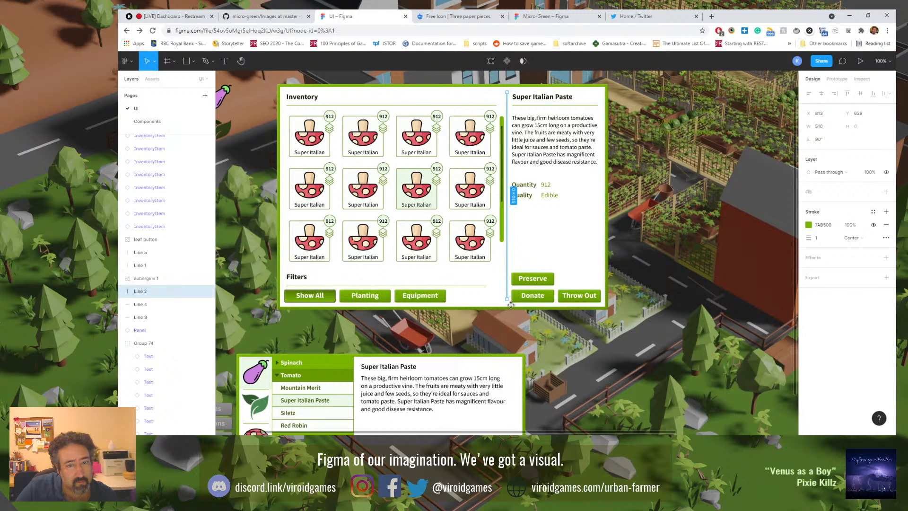
click(536, 335)
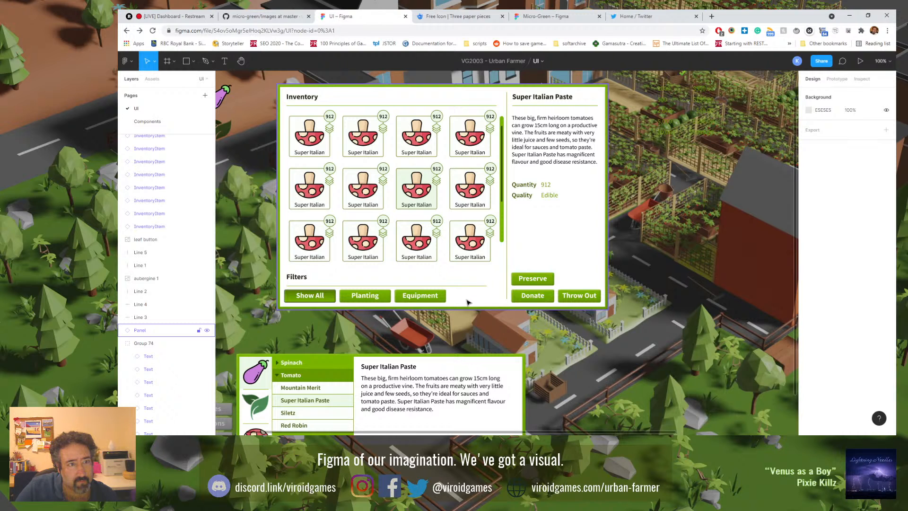
Step: Set the Inventory panel's width to 830
click(589, 210)
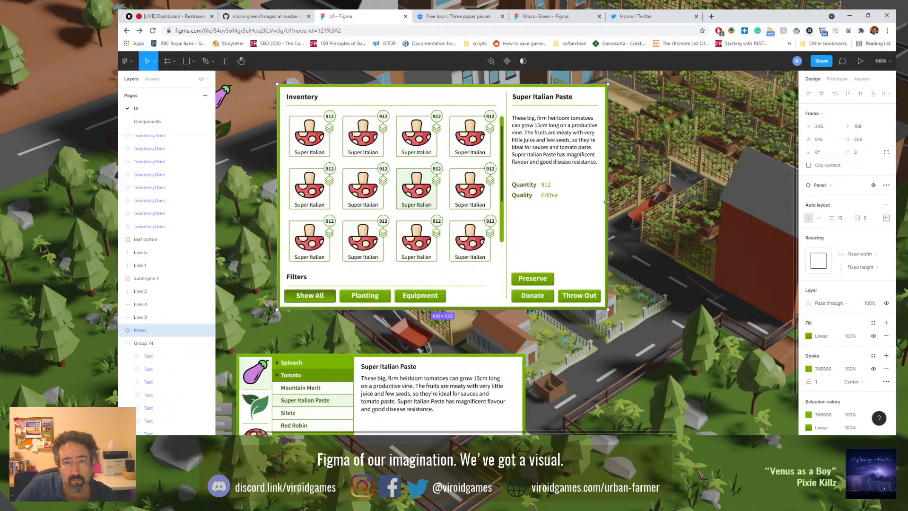
click(542, 279)
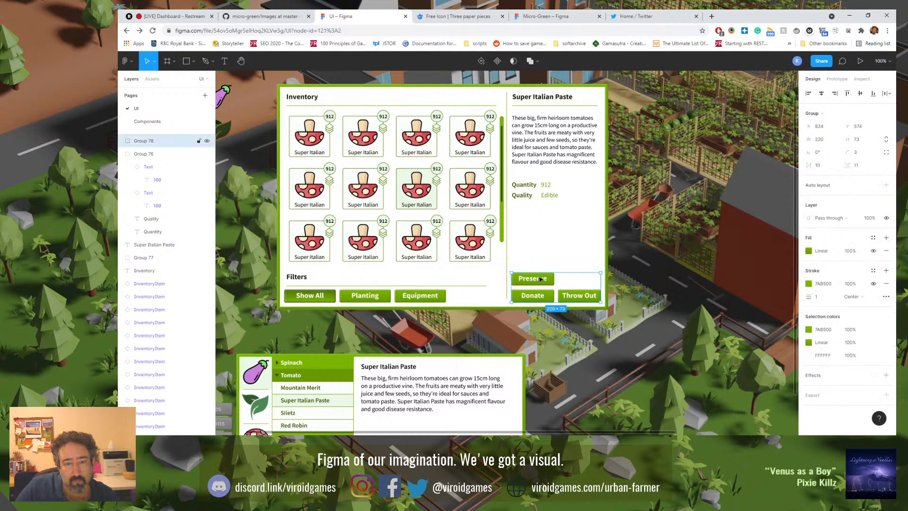
click(593, 236)
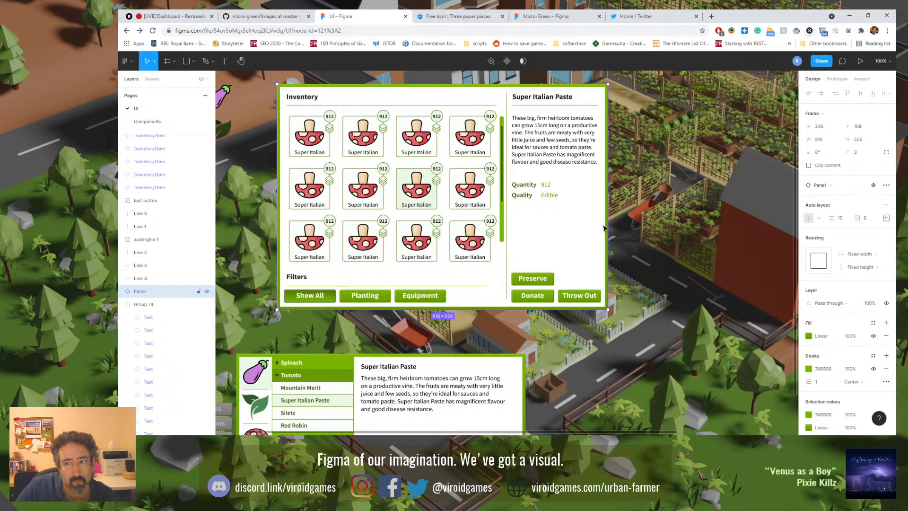
click(830, 141)
text(8)
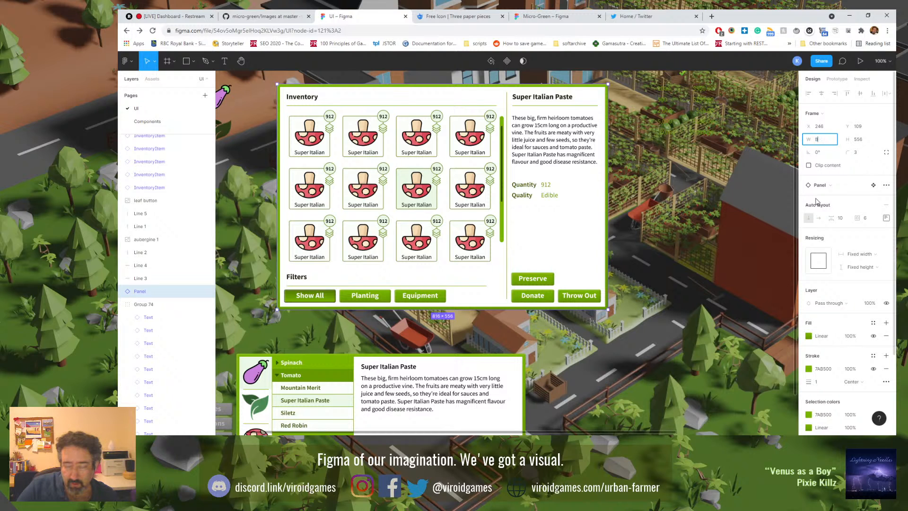
text(30)
key(Return)
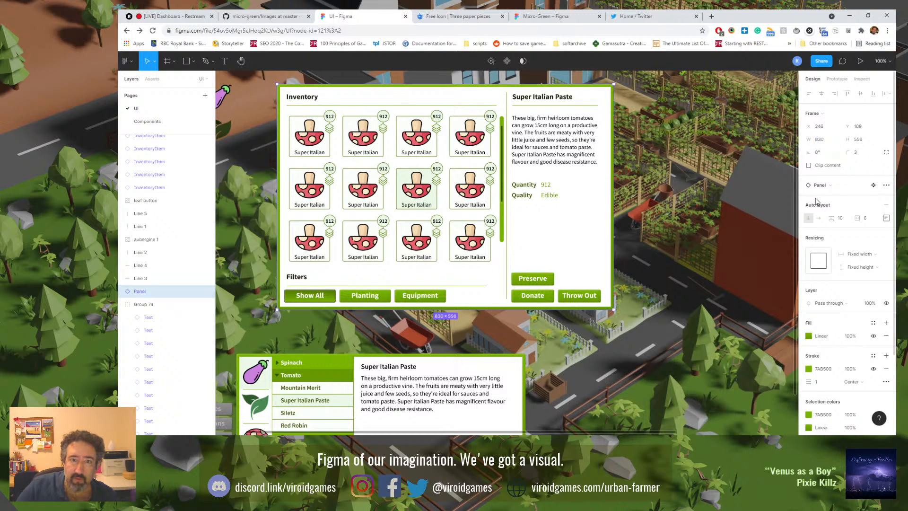
Step: Shift the group of Preserve, Donate and Throw Out buttons right by about 14
click(540, 285)
key(Right)
key(Right)
key(Right)
key(Right)
Step: Shift the item description text and the Quantity and Quality details right by 14, in line with the action buttons
click(551, 159)
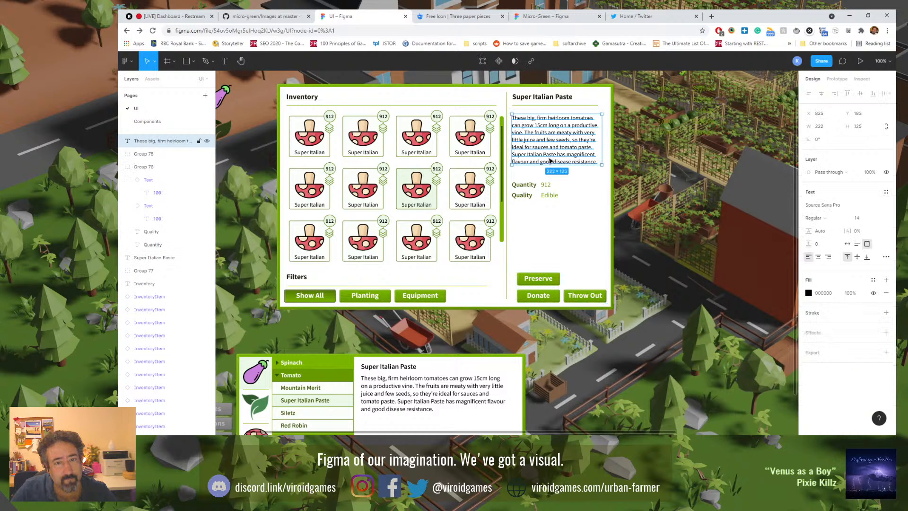
shift+click(524, 186)
key(shift+Right)
key(Right)
key(Right)
key(Right)
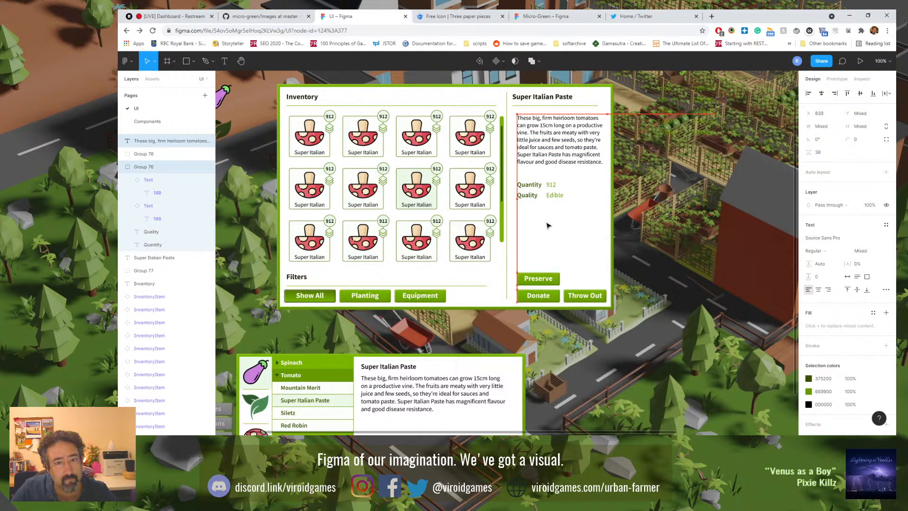
key(Right)
Step: Move the vertical divider right to X 825 and the Super Italian Paste title with its underline to X 840
click(511, 222)
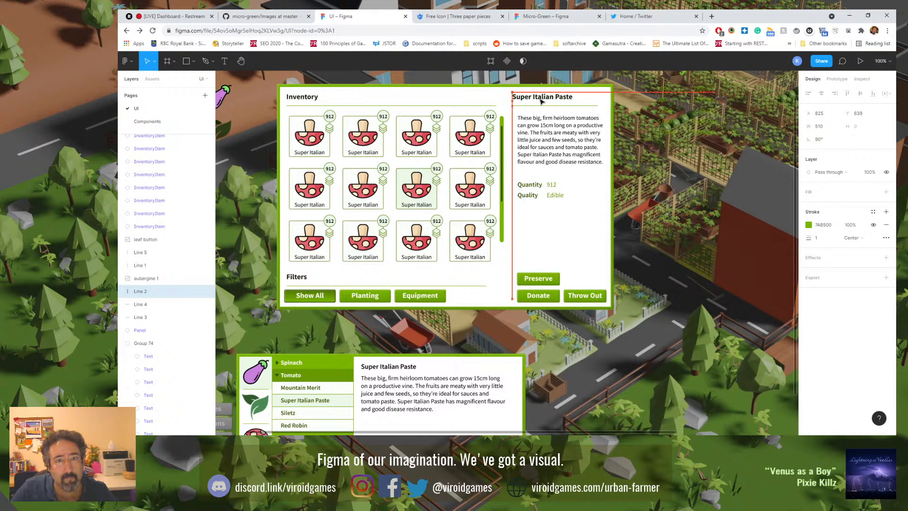
click(562, 97)
shift+click(585, 106)
key(shift+Right)
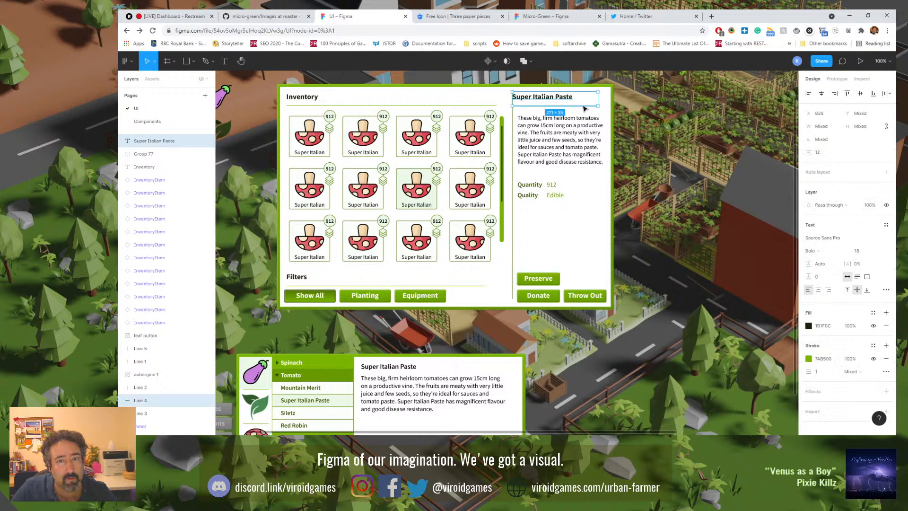
key(Right)
key(Right)
key(Right)
key(Right)
key(Right)
key(Right)
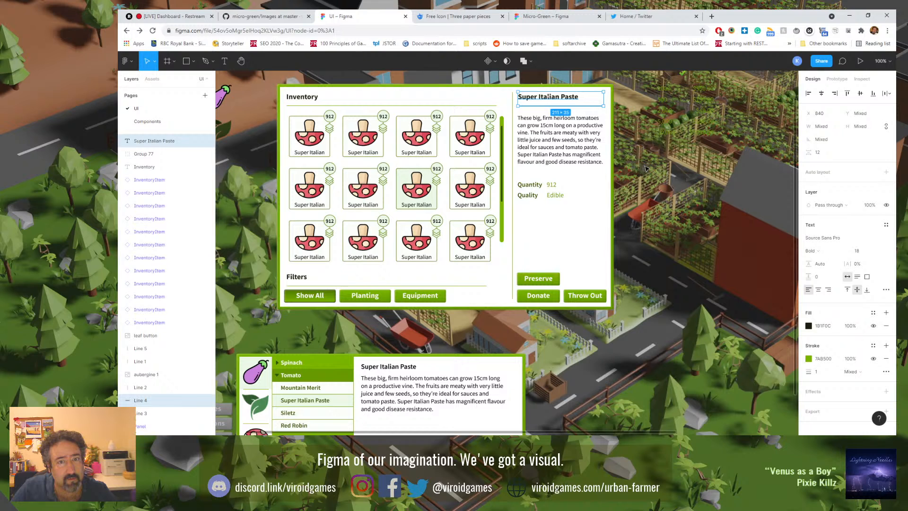
Step: Group the two scrollbar lines and move the group right to X 810, between the item grid and the vertical divider
click(504, 148)
shift+click(502, 119)
key(ctrl+g)
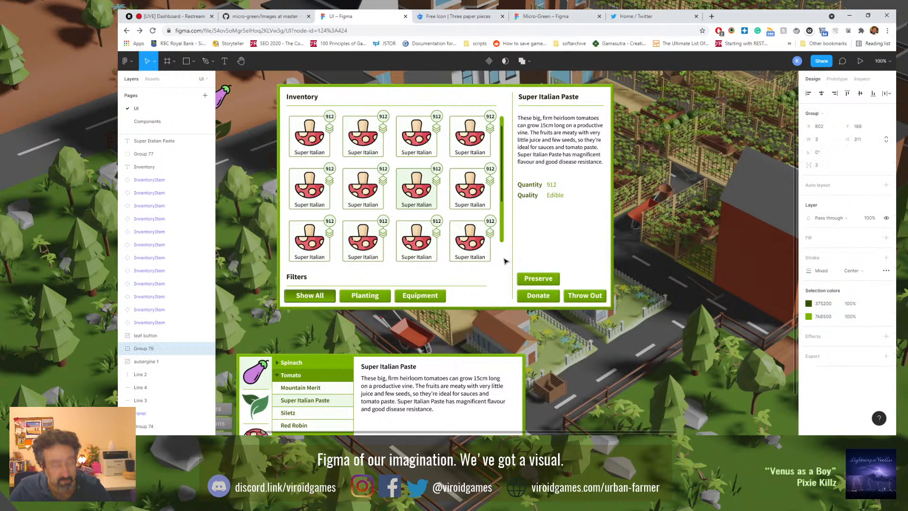
key(shift+Right)
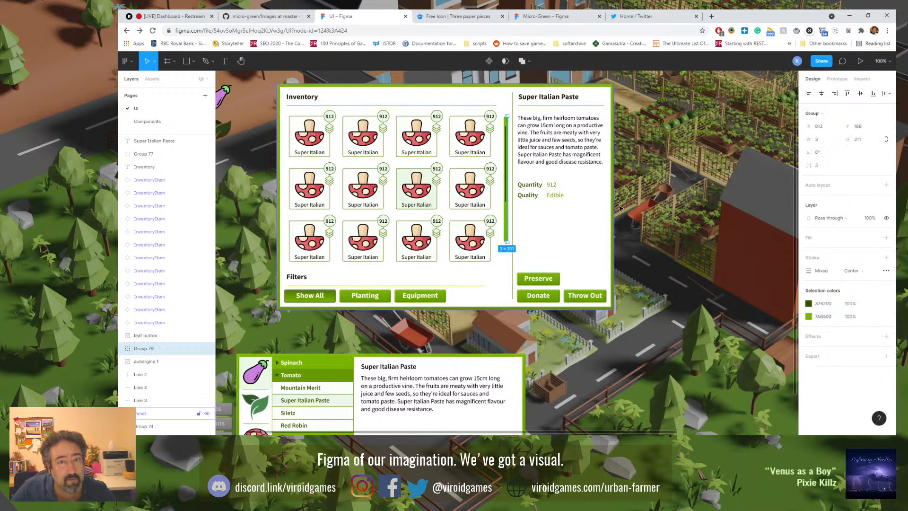
click(644, 192)
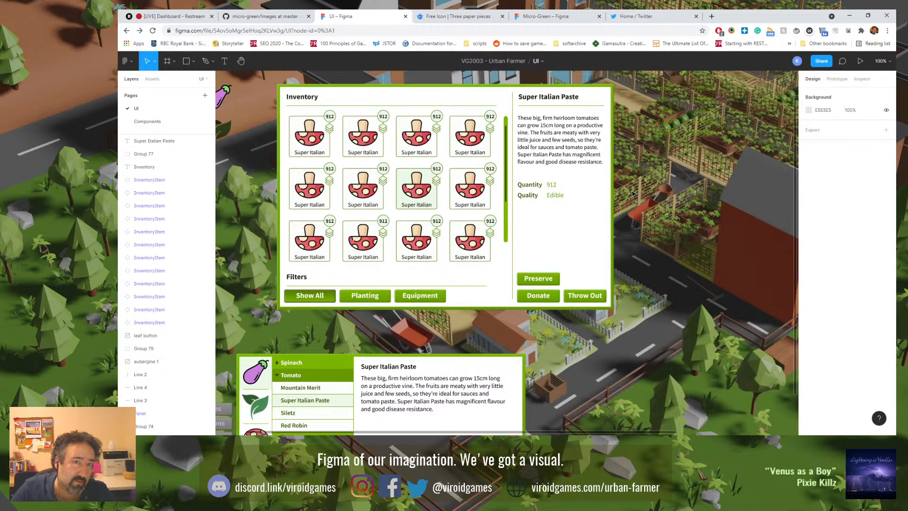
click(505, 180)
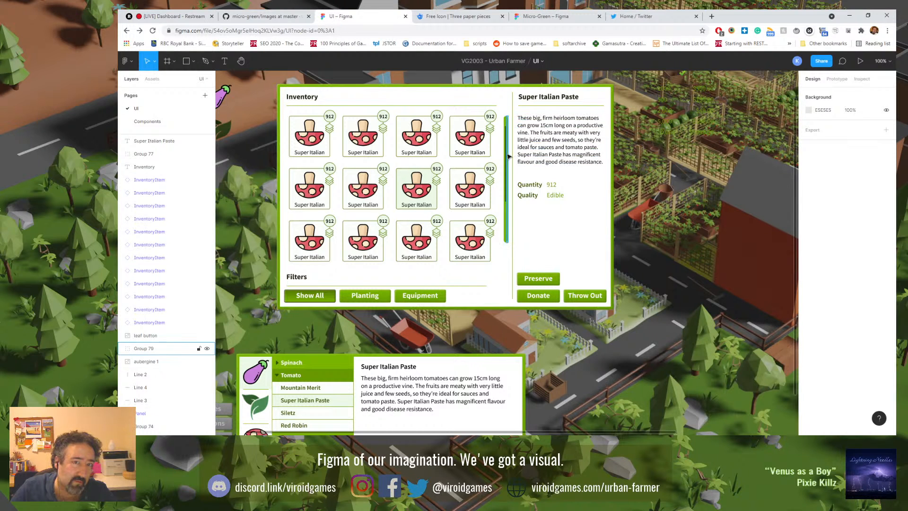
click(688, 164)
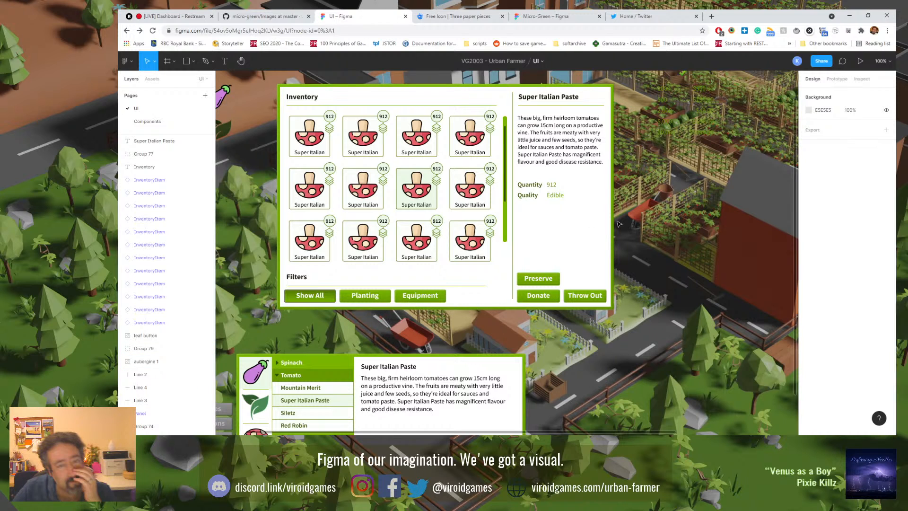
Step: Stretch the scrollbar group downward to a height of 358, ending level with the third row of items
click(505, 241)
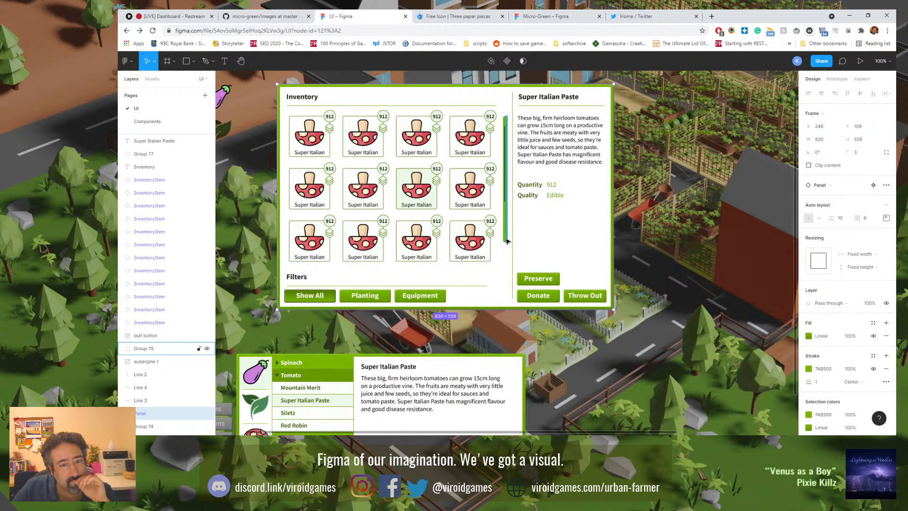
click(505, 241)
mouse_move(505, 243)
mouse_down()
mouse_move(505, 279)
mouse_move(505, 261)
mouse_up()
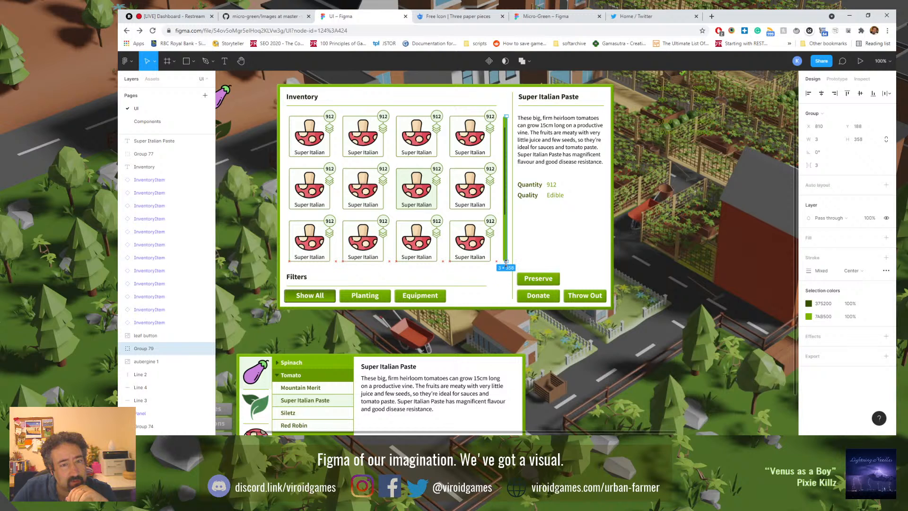
click(663, 208)
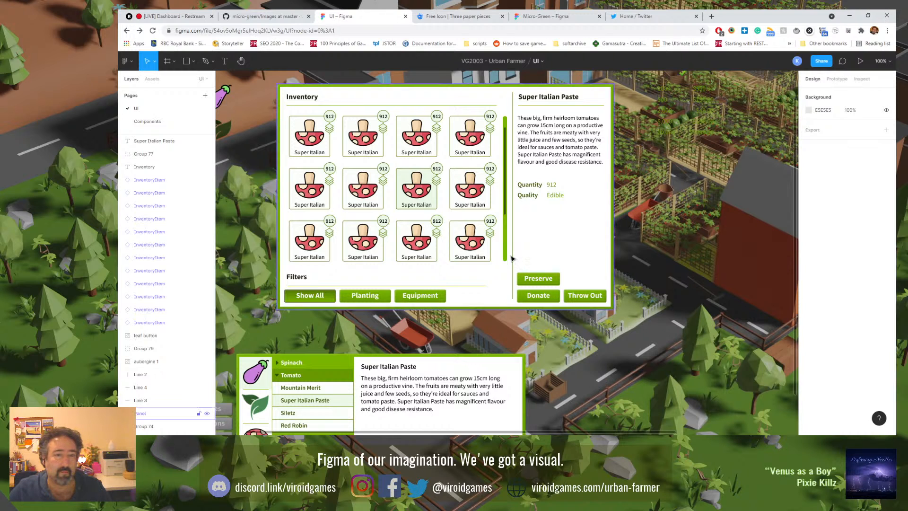
Step: Extend the divider line under the Filters heading to the right until it ends below the scrollbar
click(468, 289)
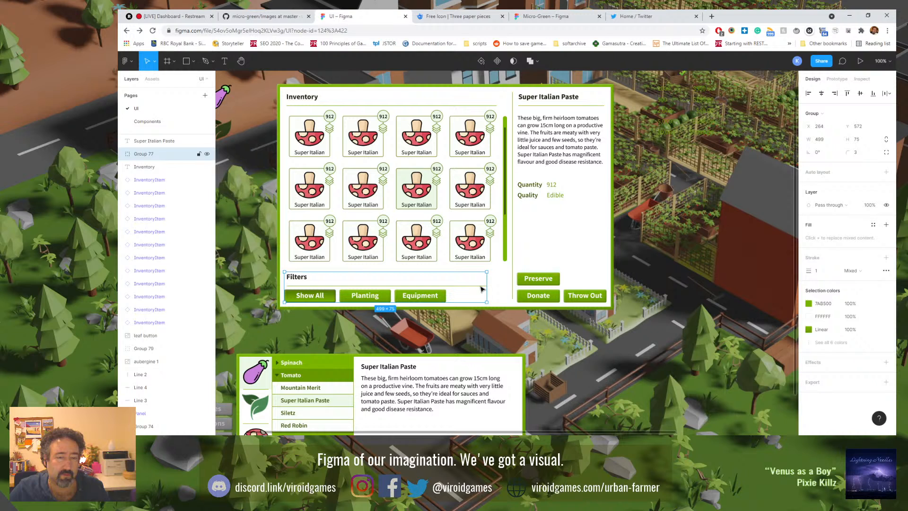
double_click(481, 289)
drag(485, 286, 506, 286)
click(512, 335)
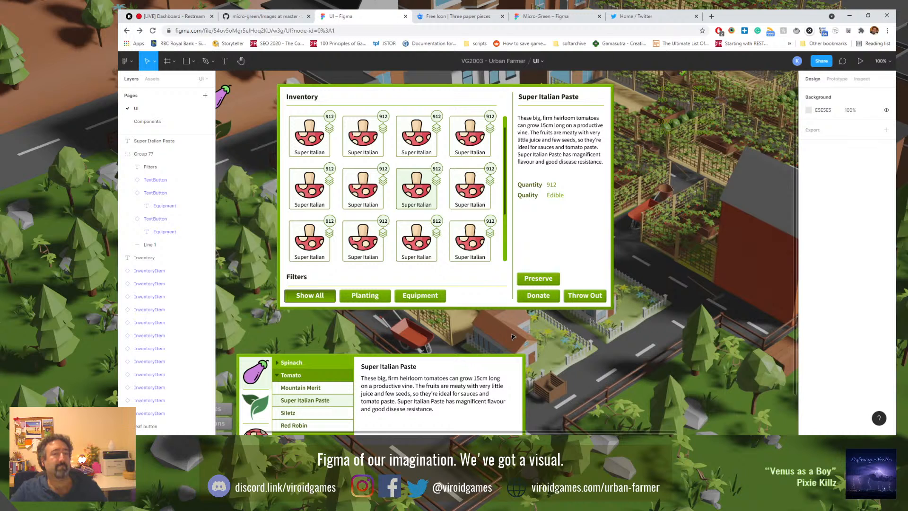
Step: Ungroup the Filters section and set the width of the Show All, Planting and Equipment buttons to 100
click(329, 302)
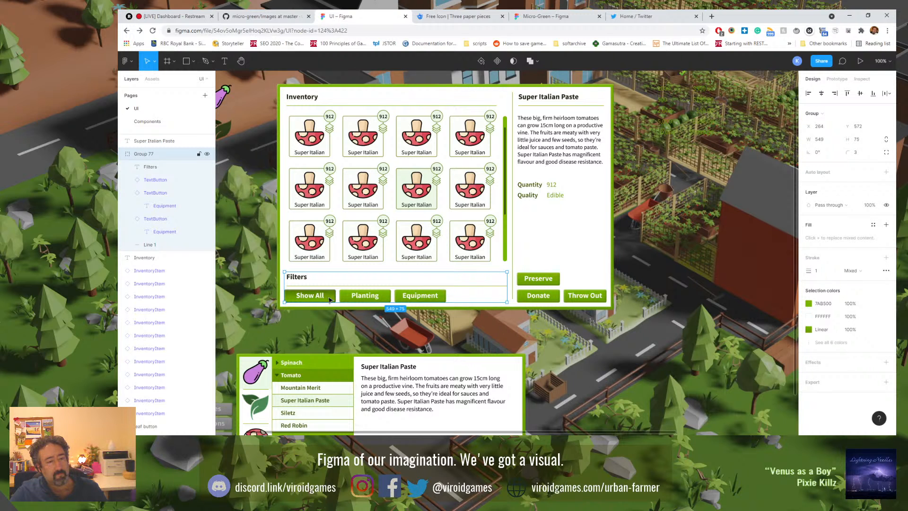
key(ctrl+shift+g)
click(309, 295)
shift+click(364, 295)
shift+click(419, 295)
click(820, 139)
text(100)
key(Return)
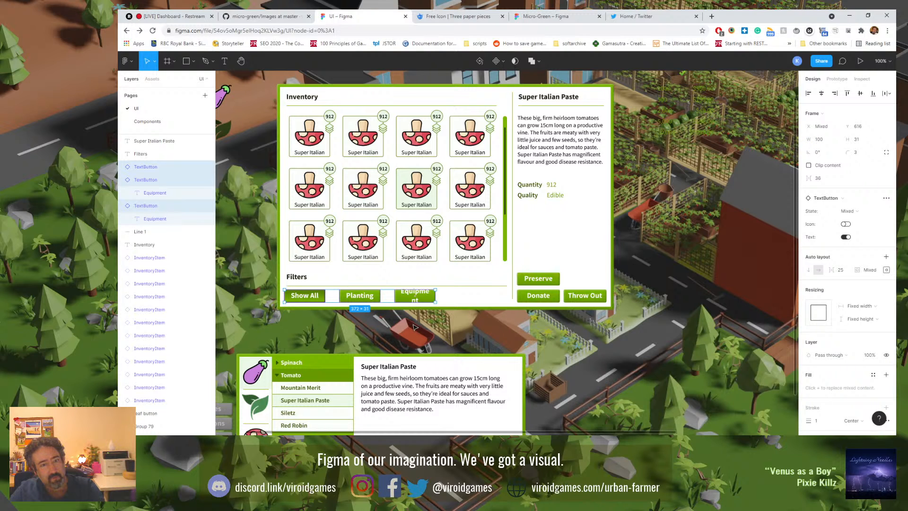
Step: Set the width of the three filter buttons to 110 so that the Equipment label fits on one line
click(828, 141)
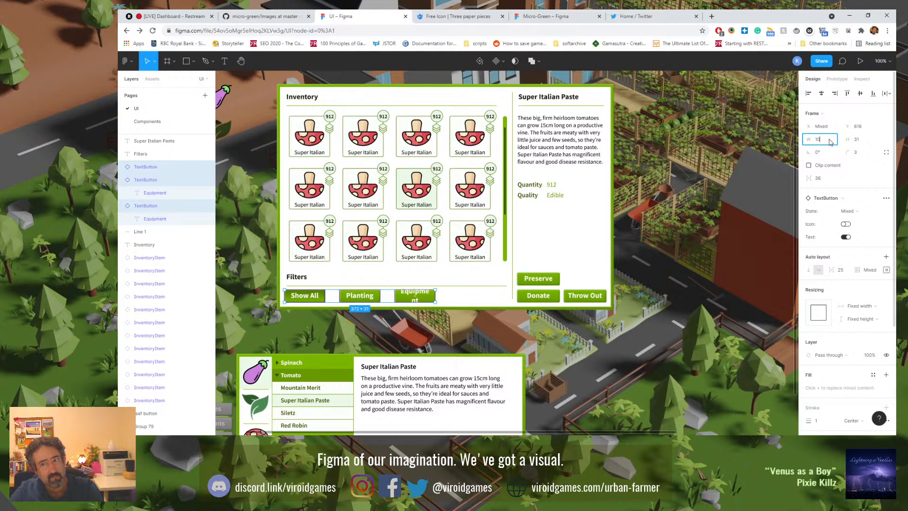
text(108)
key(Return)
click(829, 140)
text(1010)
key(Return)
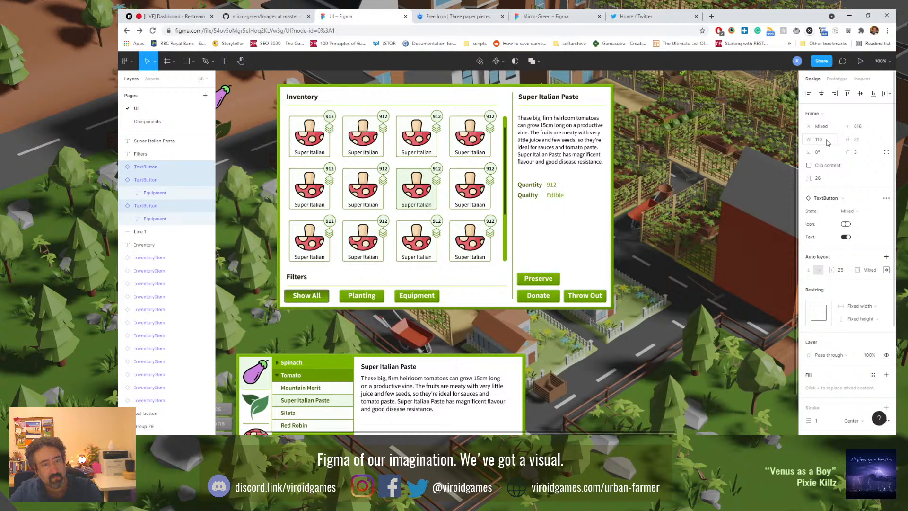
Step: Move the Equipment button left against Planting and tidy up the spacing of the three filter buttons
click(477, 323)
click(364, 301)
drag(411, 300, 402, 300)
shift+click(341, 300)
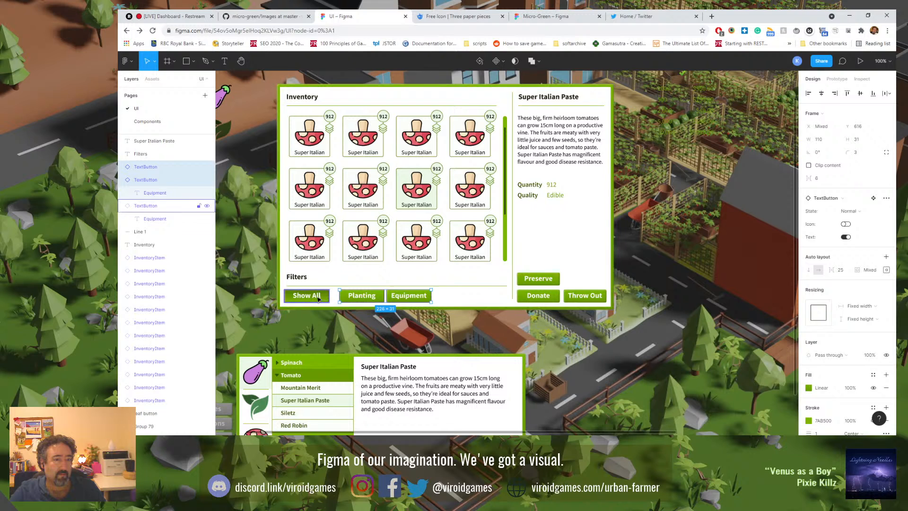
shift+click(308, 295)
click(887, 94)
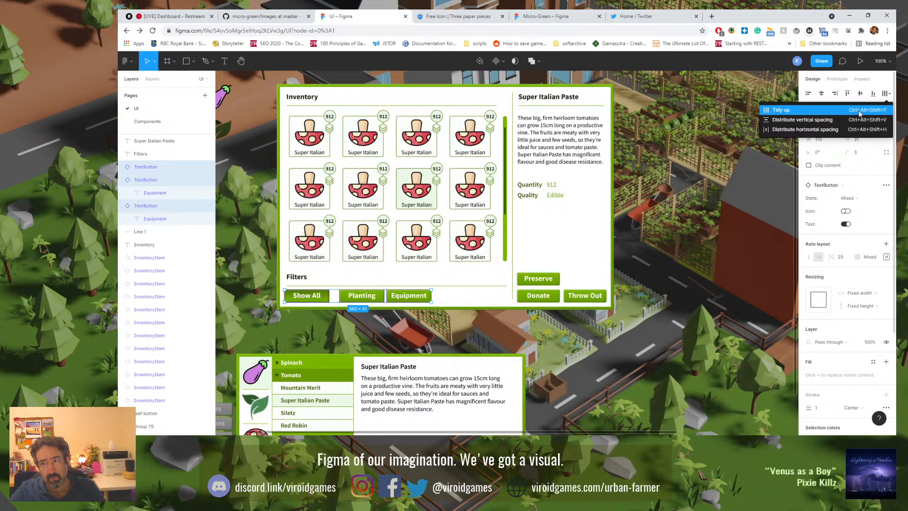
click(858, 110)
Step: Nudge the Equipment button further left and tidy up the three filter buttons to an even spacing of 11
click(449, 320)
drag(409, 300, 405, 299)
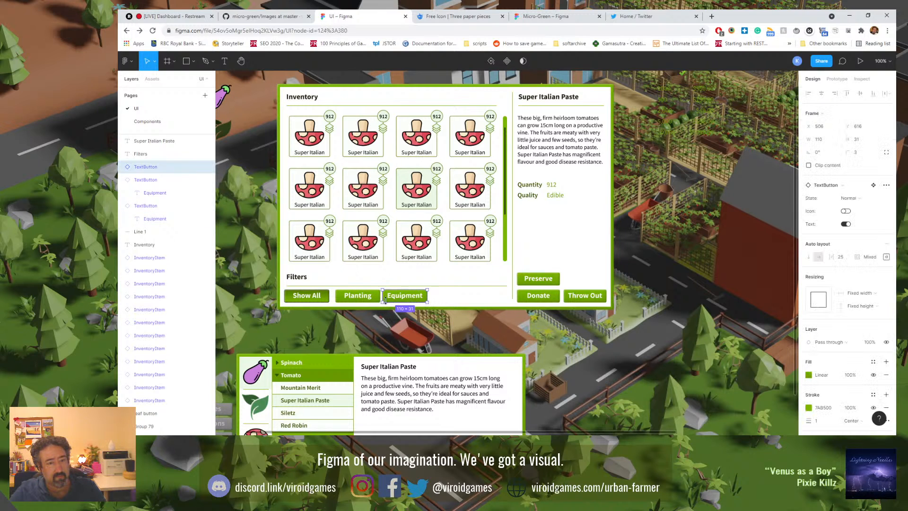
shift+click(308, 296)
shift+click(355, 300)
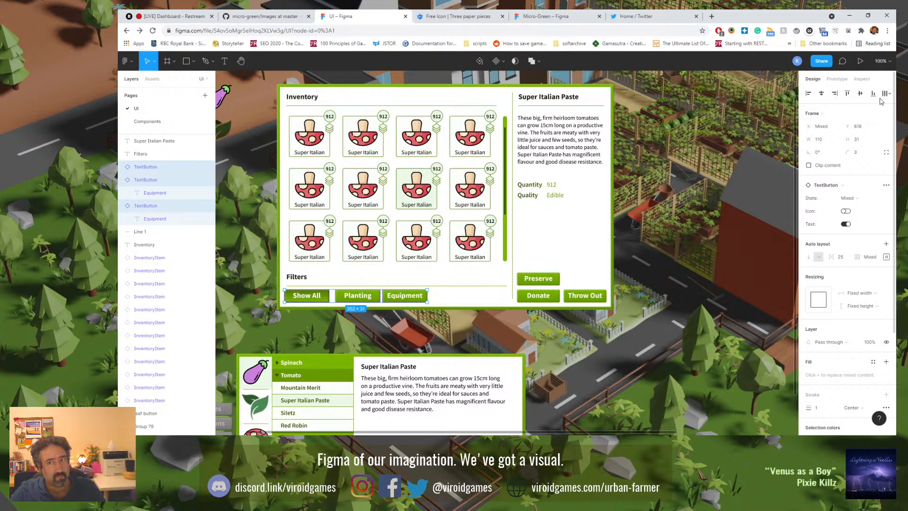
click(887, 93)
click(804, 111)
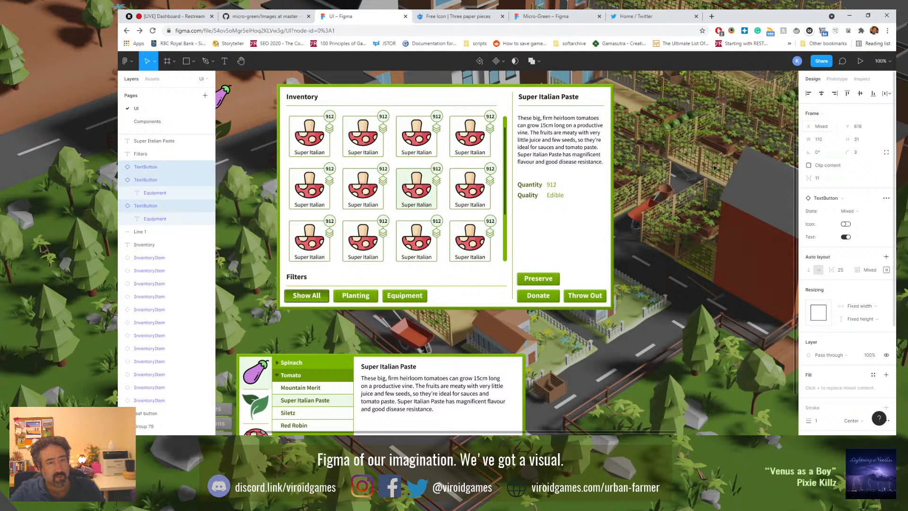
click(440, 322)
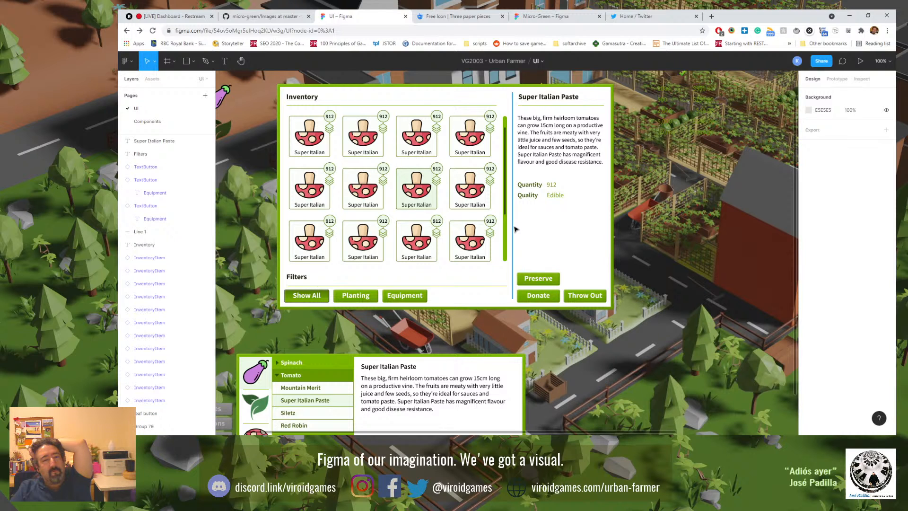
Step: Try moving the vertical divider out of the Inventory panel and shifting the scrollbar group right to X 819
click(505, 259)
drag(714, 234, 714, 234)
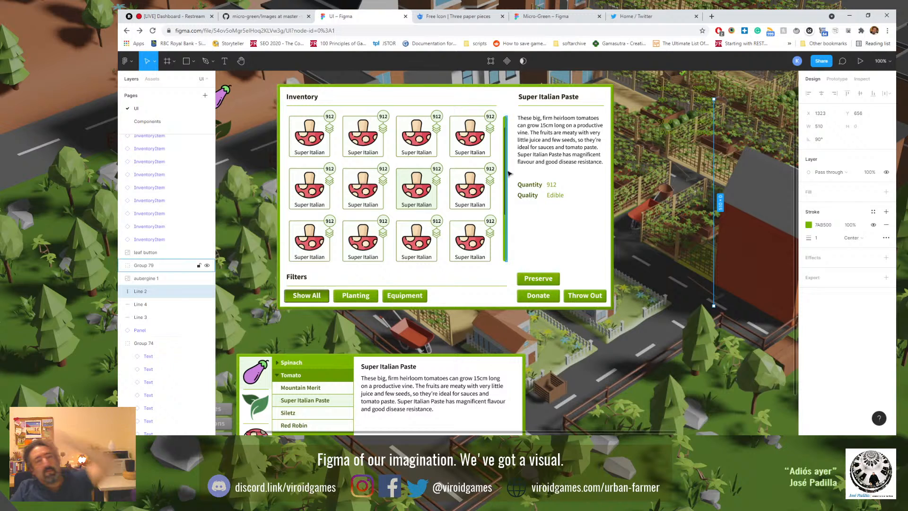
drag(506, 174, 514, 171)
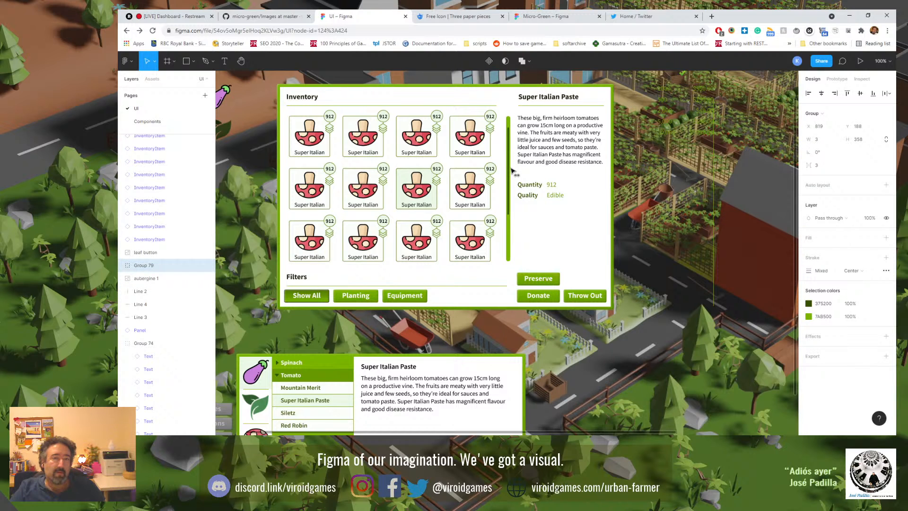
click(621, 208)
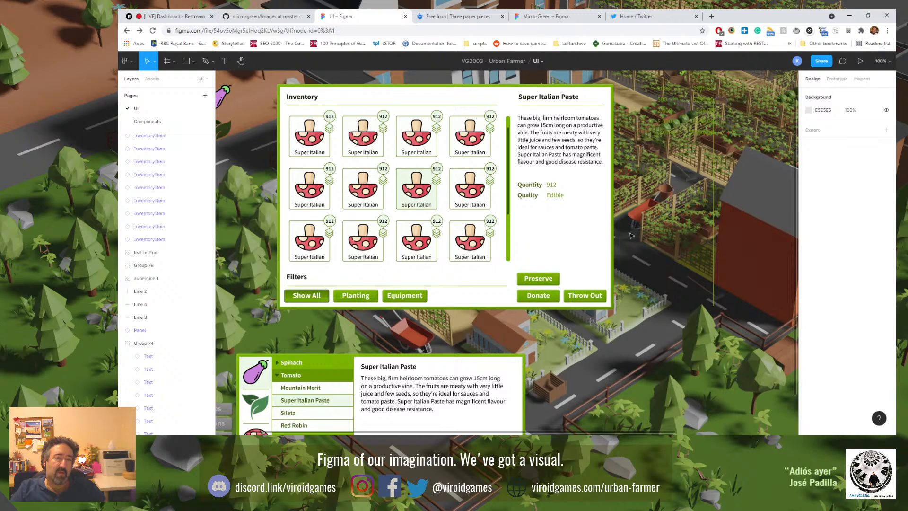
Step: Undo the scrollbar and vertical divider moves
key(ctrl+z)
key(ctrl+z)
key(ctrl+z)
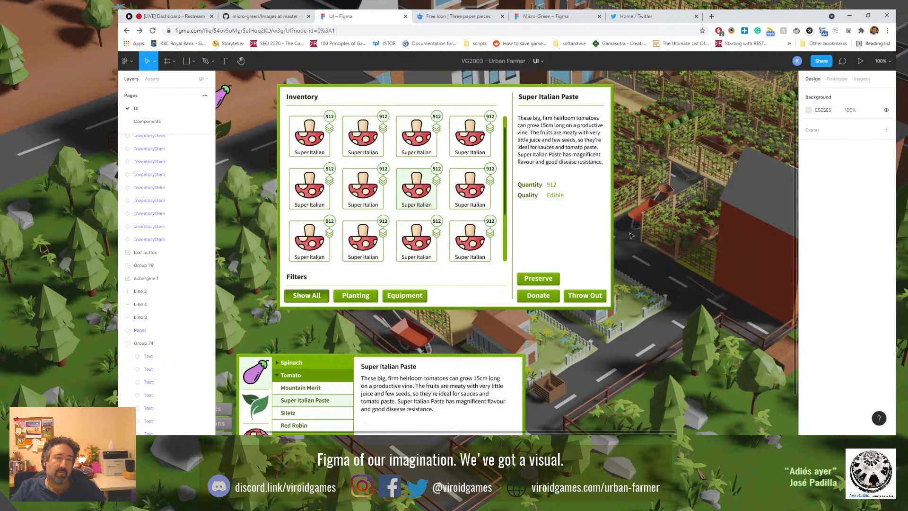
Step: Change the stroke of the vertical divider between the item grid and detail pane to a pale green document colour
click(514, 212)
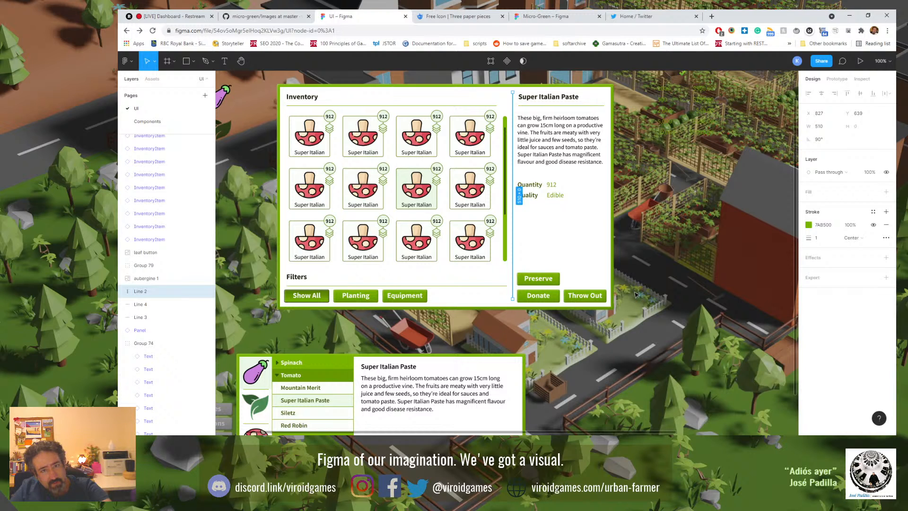
click(808, 226)
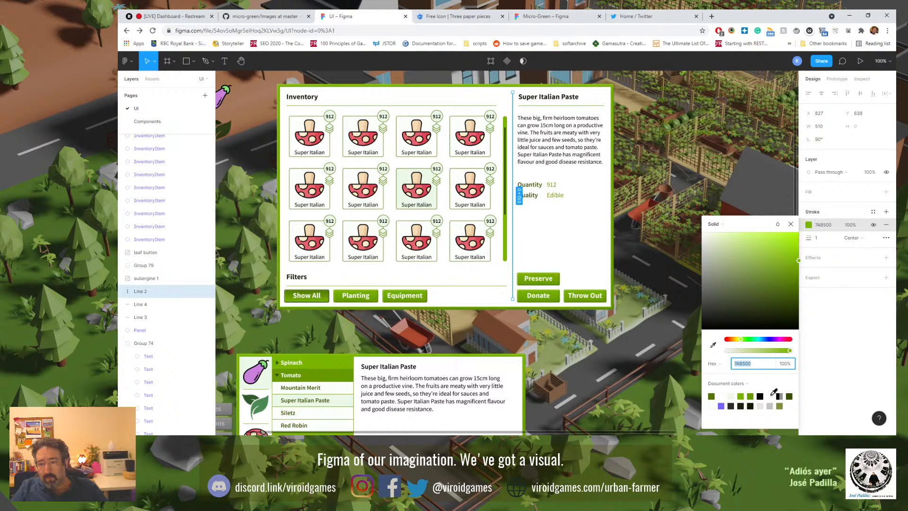
click(712, 406)
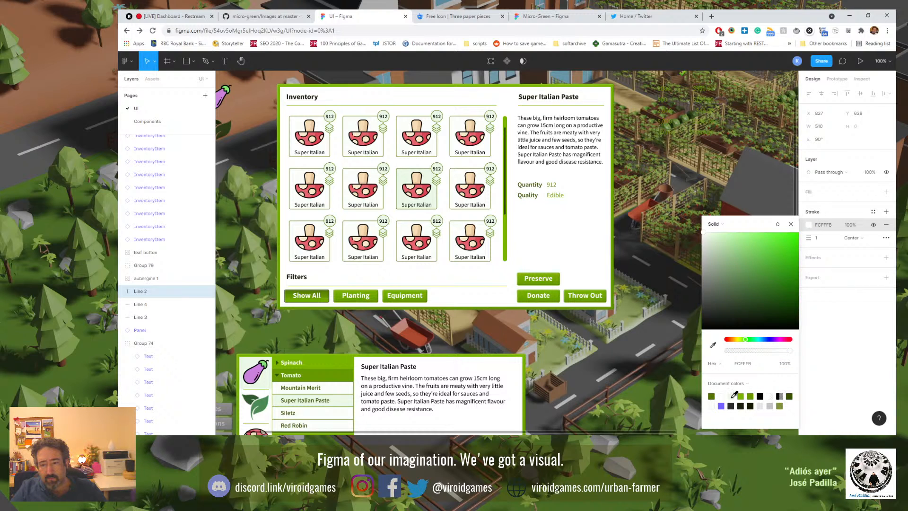
click(676, 204)
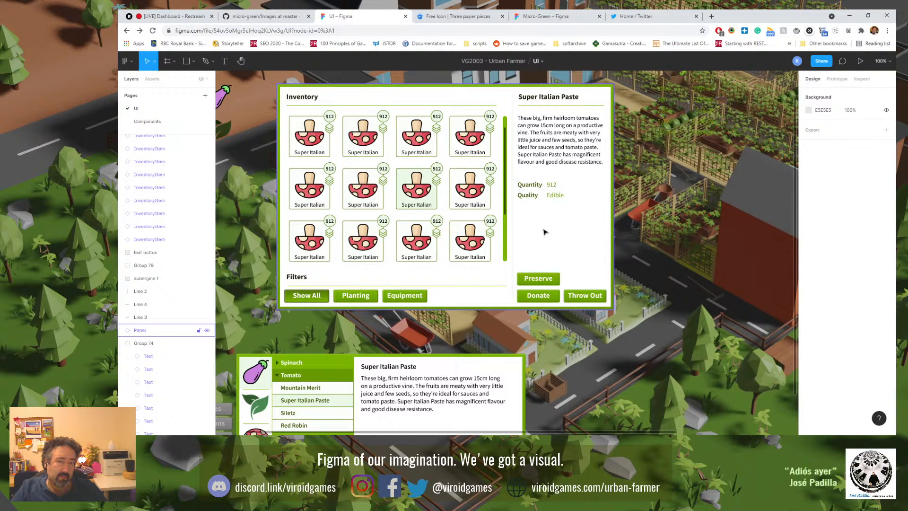
Step: Try the olive green document colour 7F913D on the vertical divider's stroke
click(513, 242)
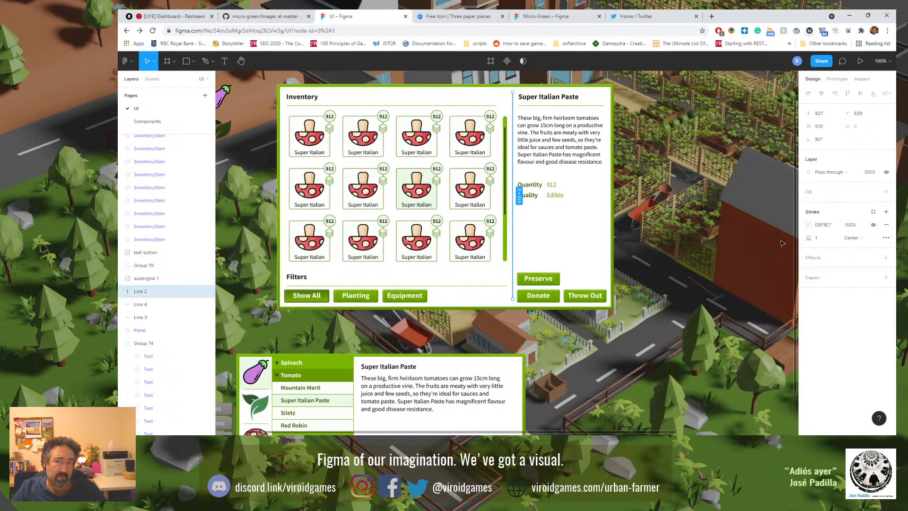
click(811, 225)
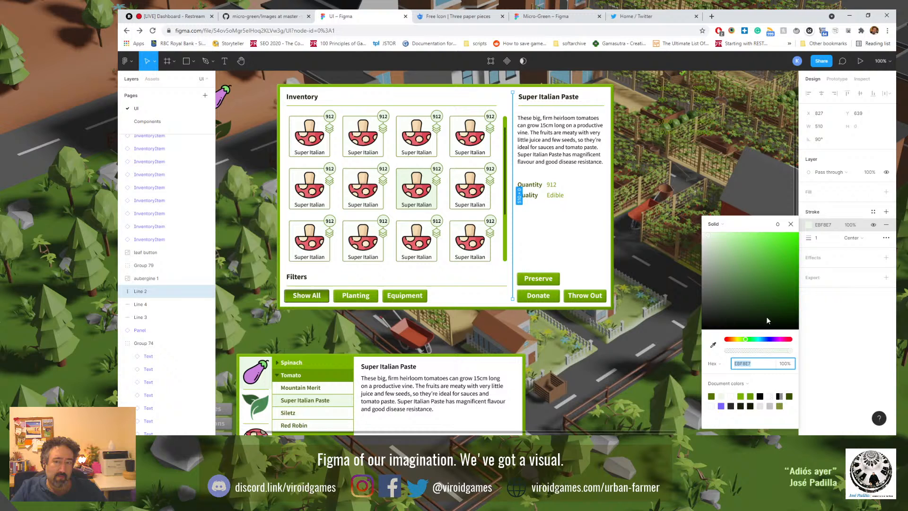
click(721, 395)
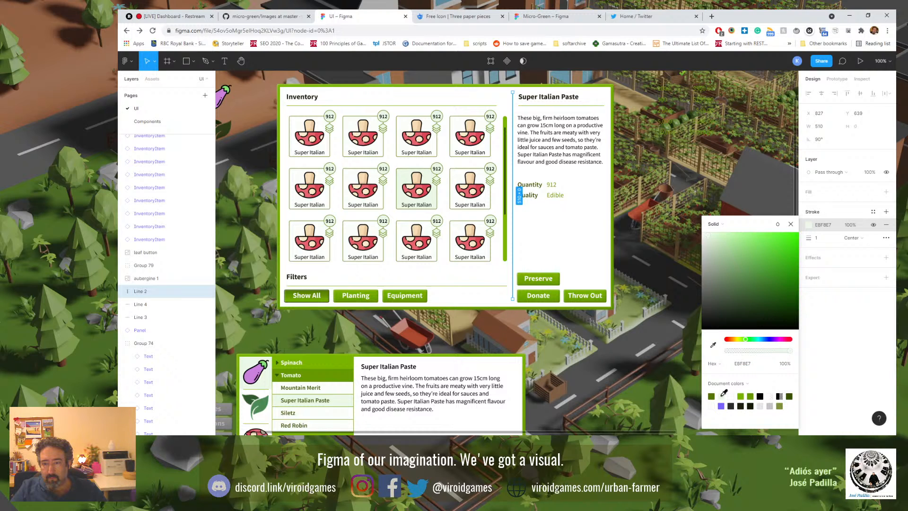
click(779, 405)
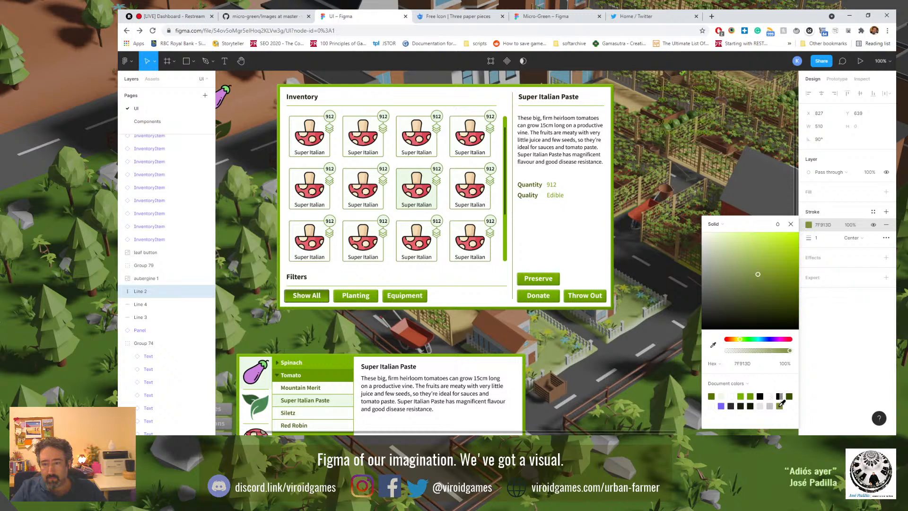
click(661, 208)
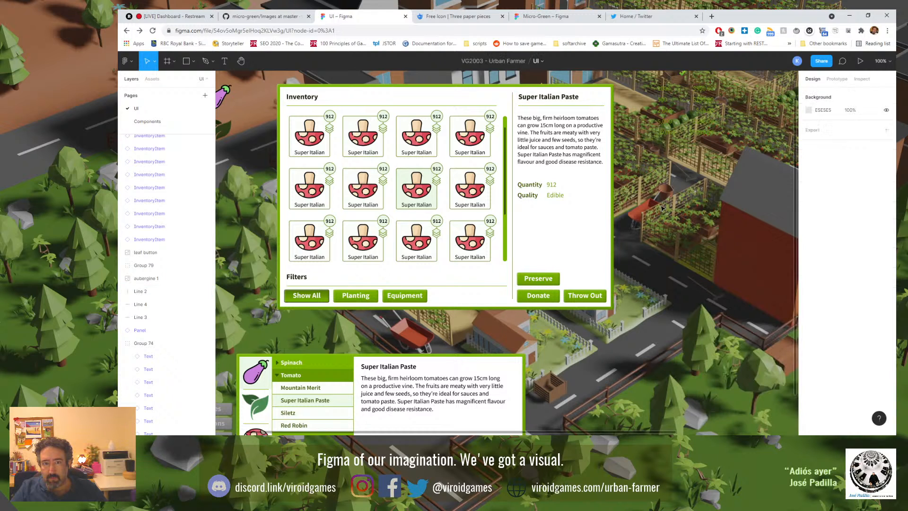
click(514, 227)
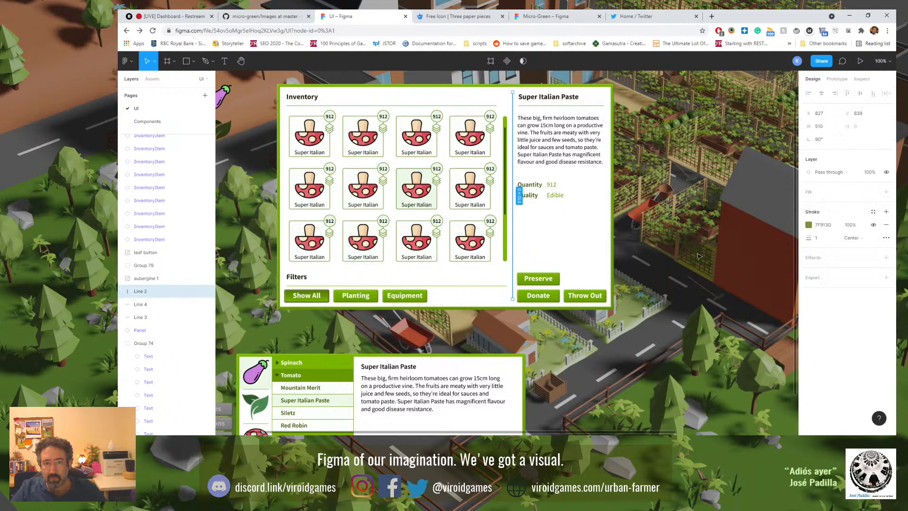
click(809, 225)
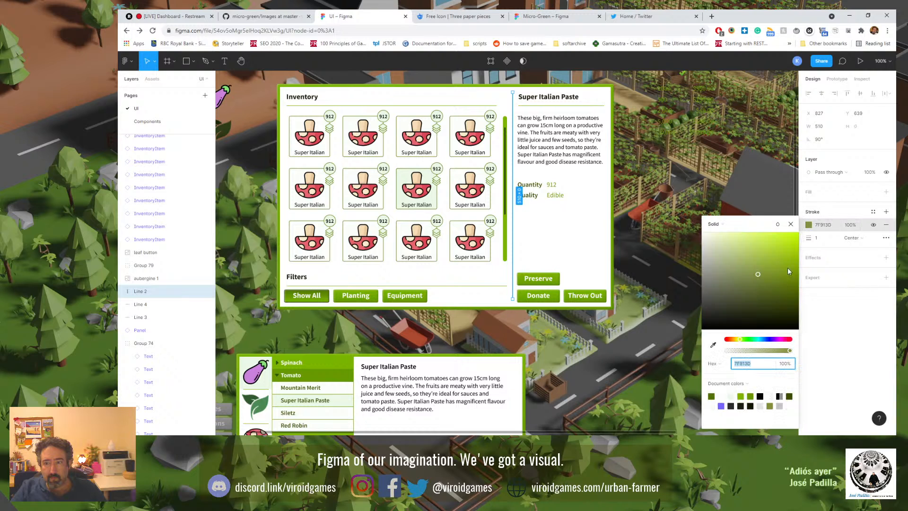
click(673, 193)
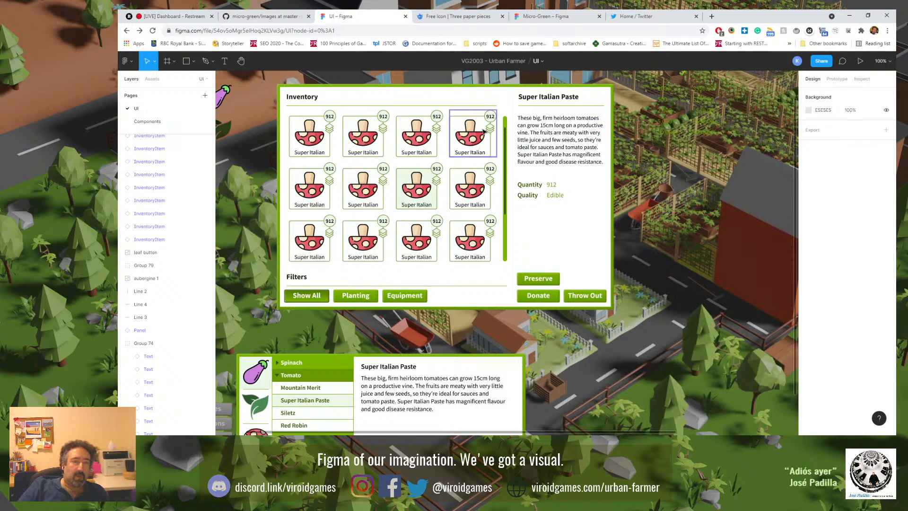
Step: Switch the third inventory item in the top row to the Weight type and set its amount to 2
click(437, 146)
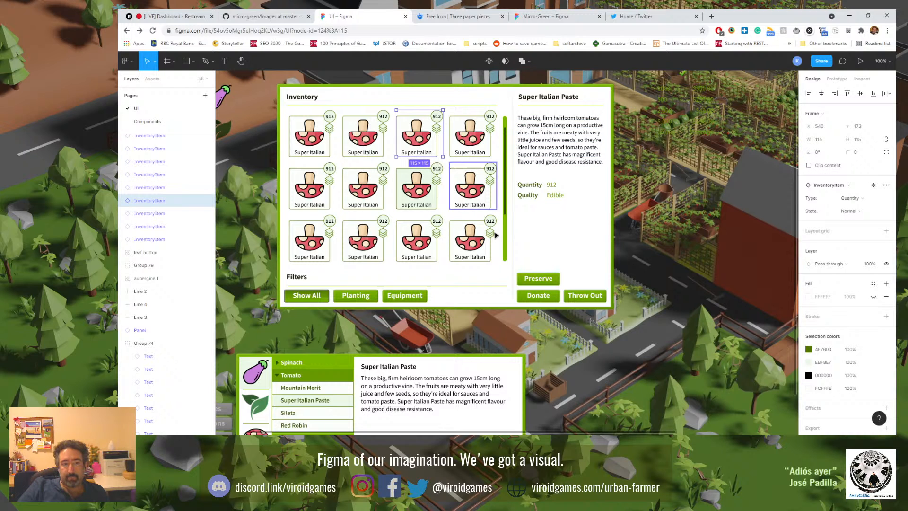
click(869, 201)
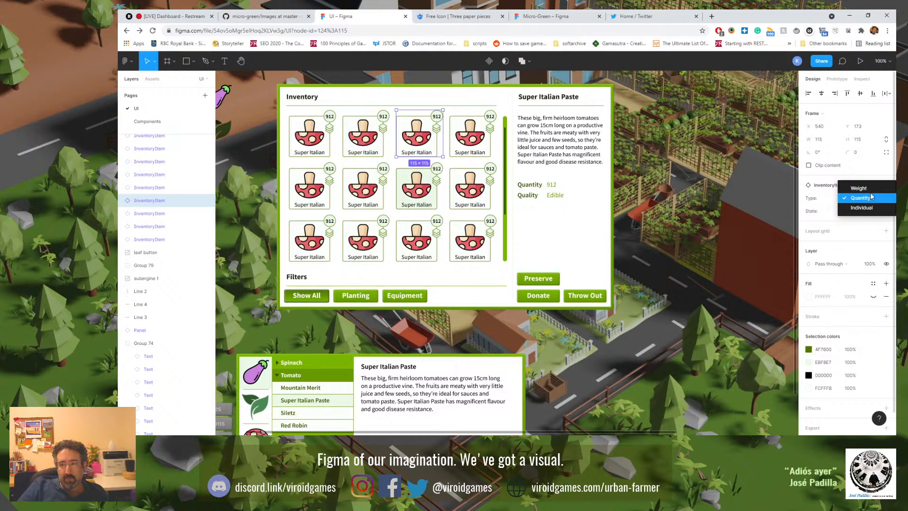
click(858, 189)
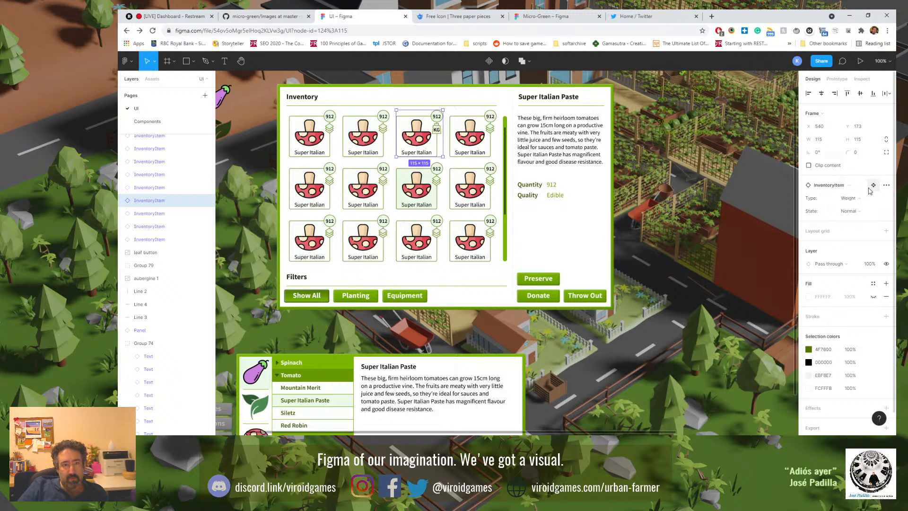
double_click(436, 118)
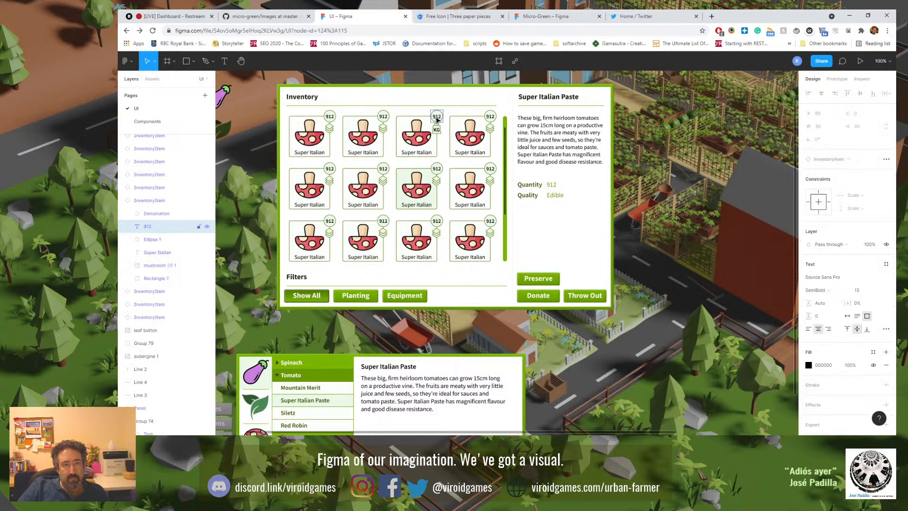
double_click(437, 118)
text(2)
Step: Set the quantity badge of the fourth inventory item in the top row to 200
double_click(491, 117)
text(2)
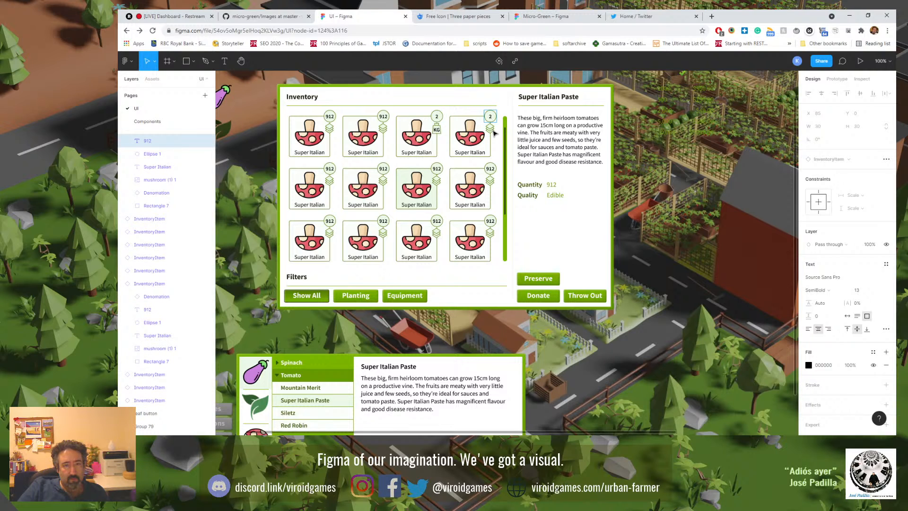
text(00)
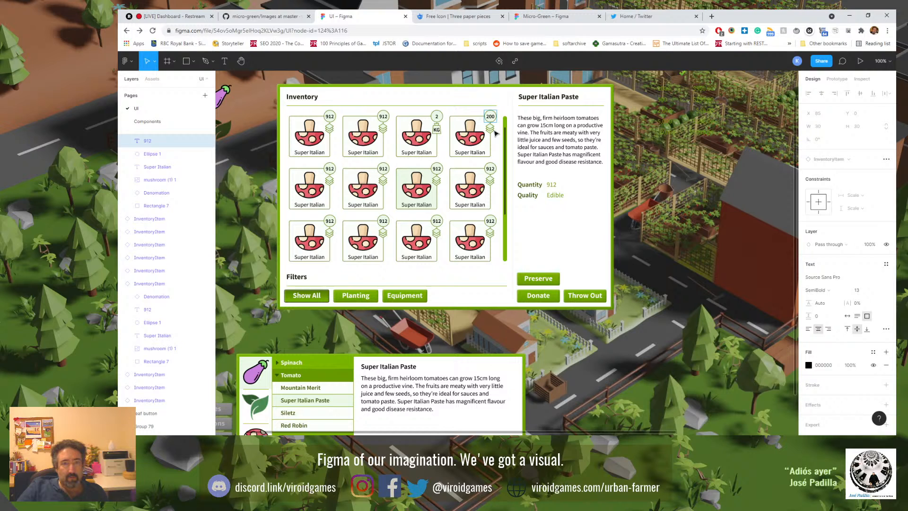
Step: Switch the fourth inventory item in the top row to the Weight type, keeping its State at Normal
click(481, 132)
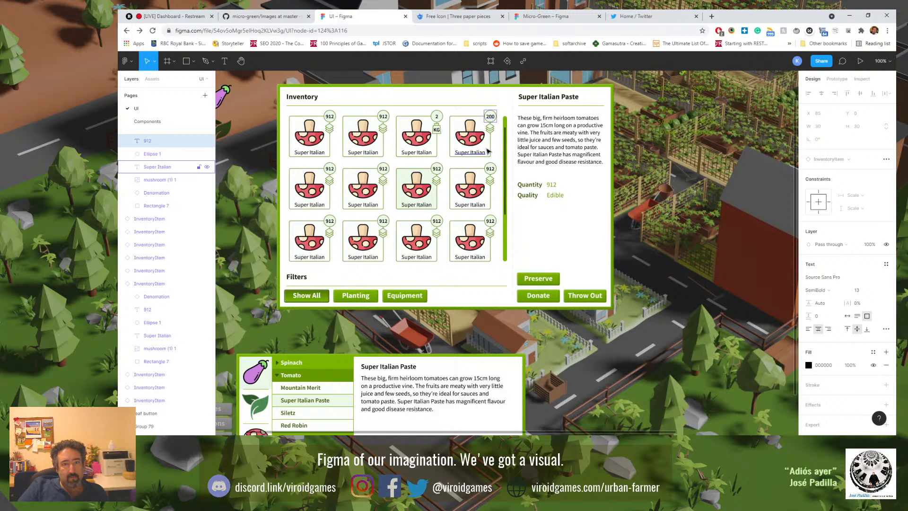
click(490, 150)
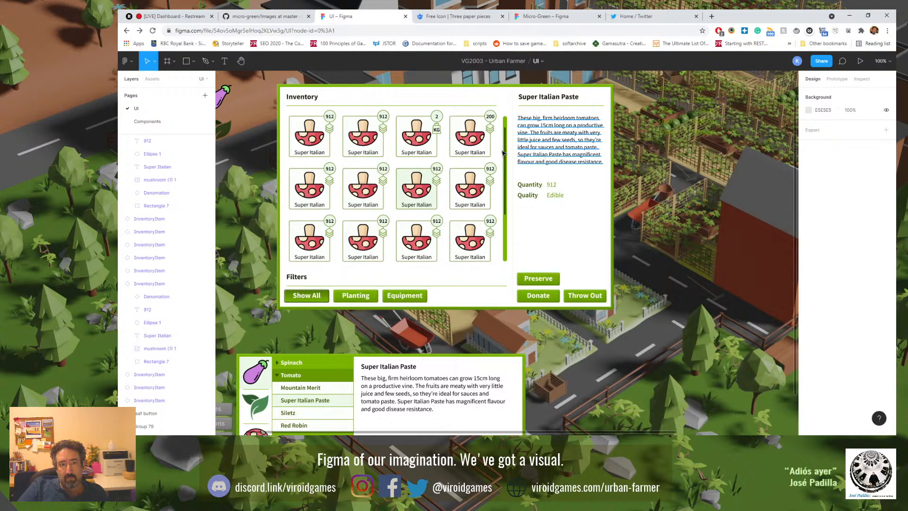
click(471, 150)
click(856, 198)
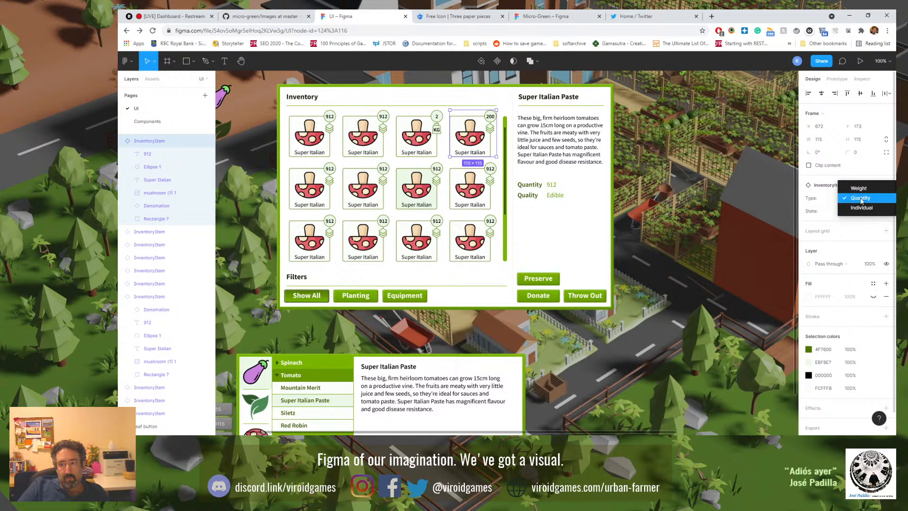
click(861, 188)
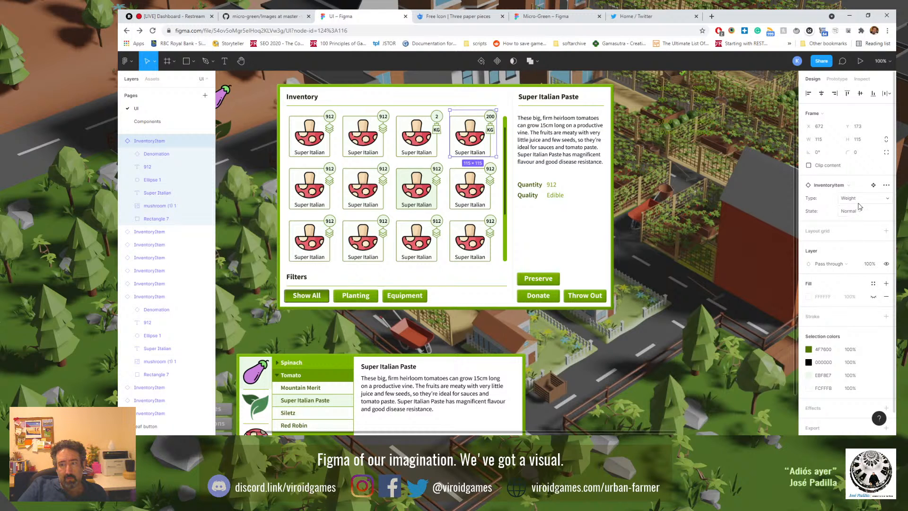
click(867, 208)
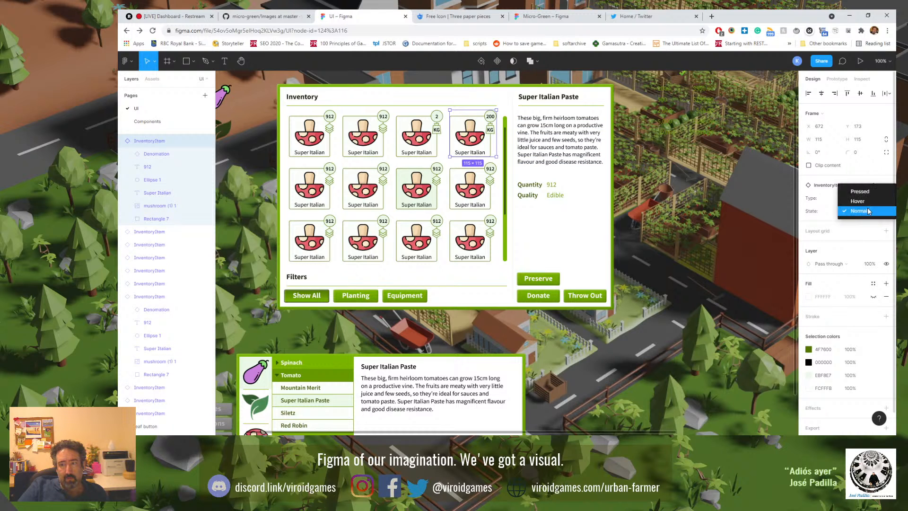
click(825, 216)
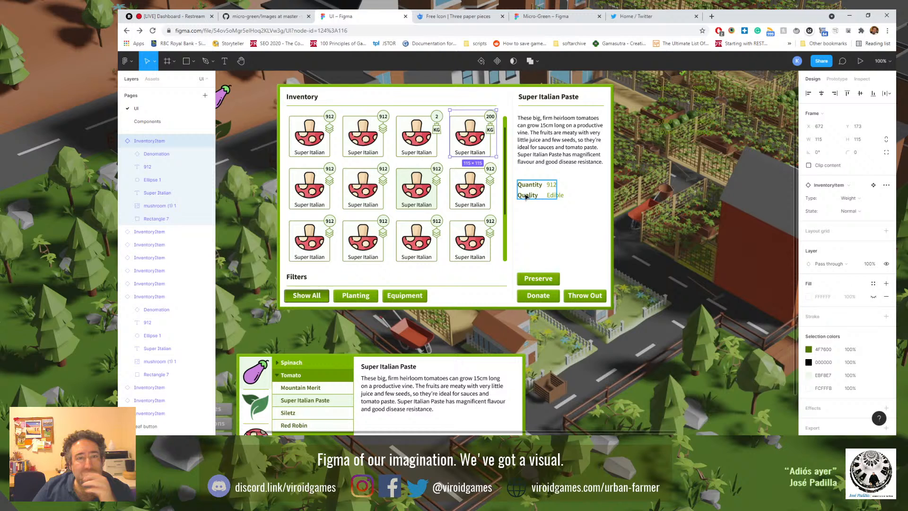
Step: On the Components page, move the Quantity and Individual InventoryItem variants down and duplicate the Weight row into the gap
click(147, 121)
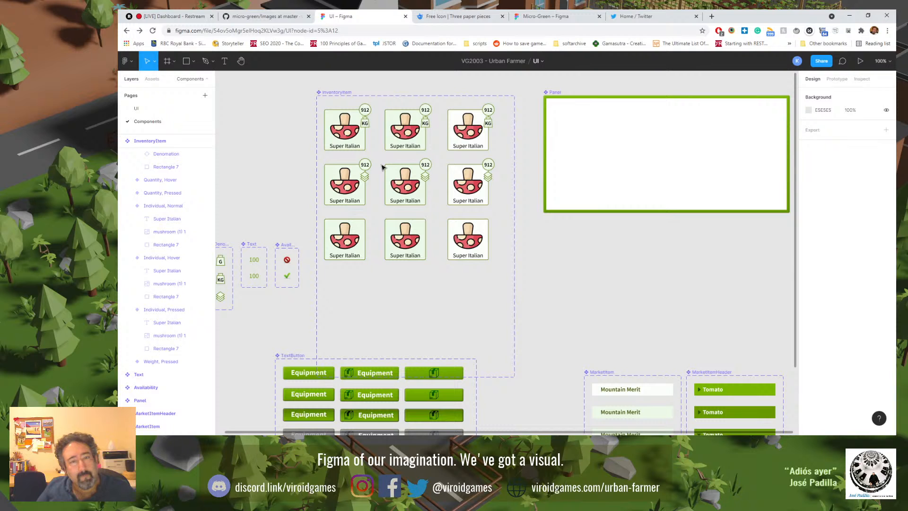
mouse_move(338, 292)
mouse_down()
mouse_move(438, 231)
mouse_move(476, 189)
mouse_move(479, 234)
mouse_up()
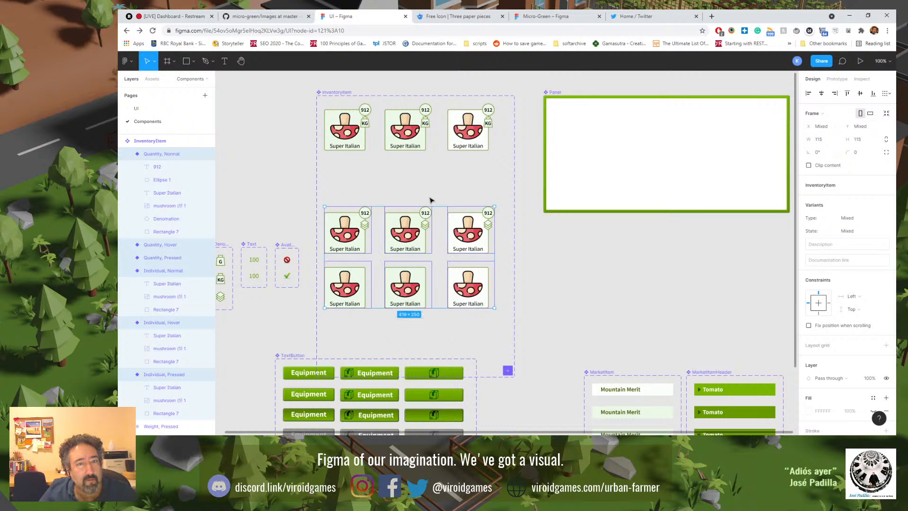
mouse_move(336, 170)
mouse_down()
mouse_move(449, 107)
mouse_move(465, 128)
mouse_move(466, 179)
mouse_up()
click(503, 169)
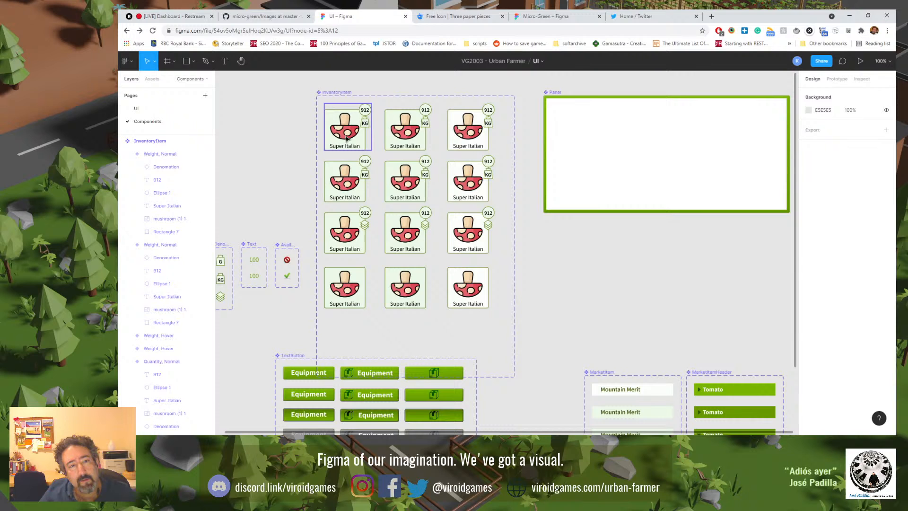
Step: Select the first Weight variant, followed by the whole InventoryItem component set, to review the Type and State properties
click(346, 138)
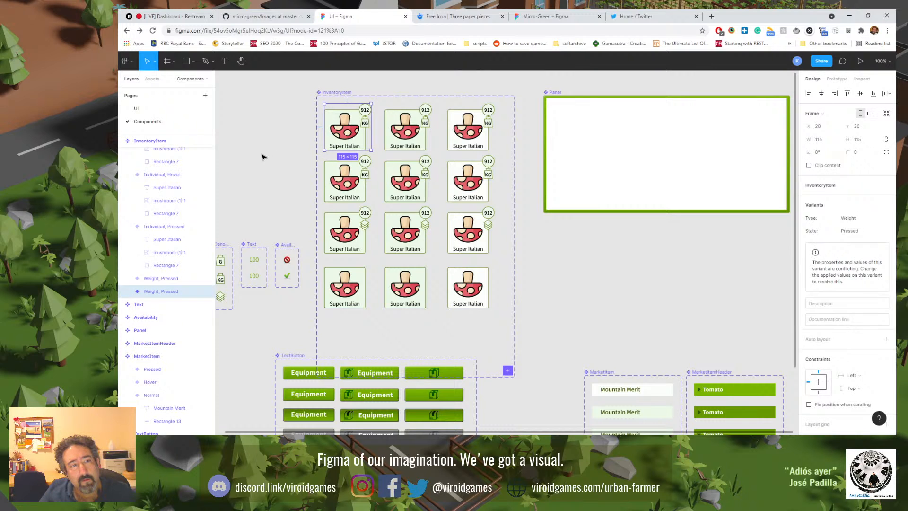
click(262, 155)
click(146, 143)
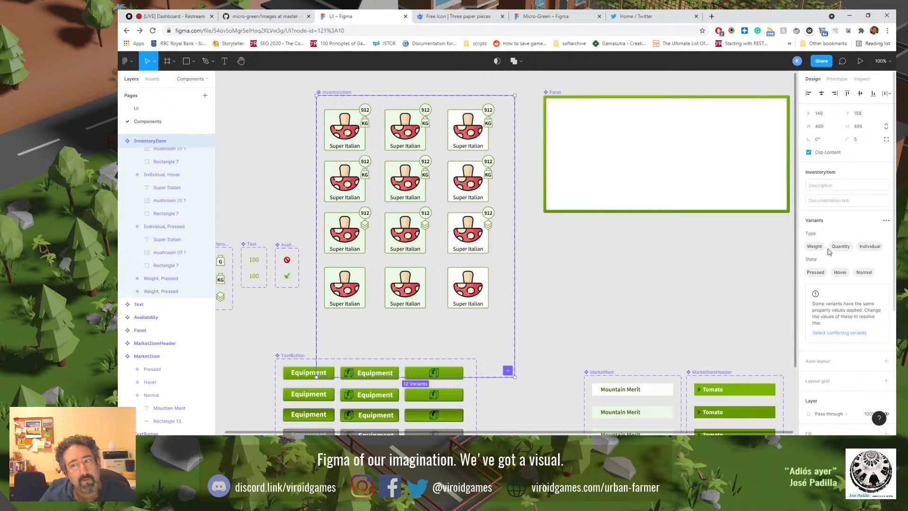
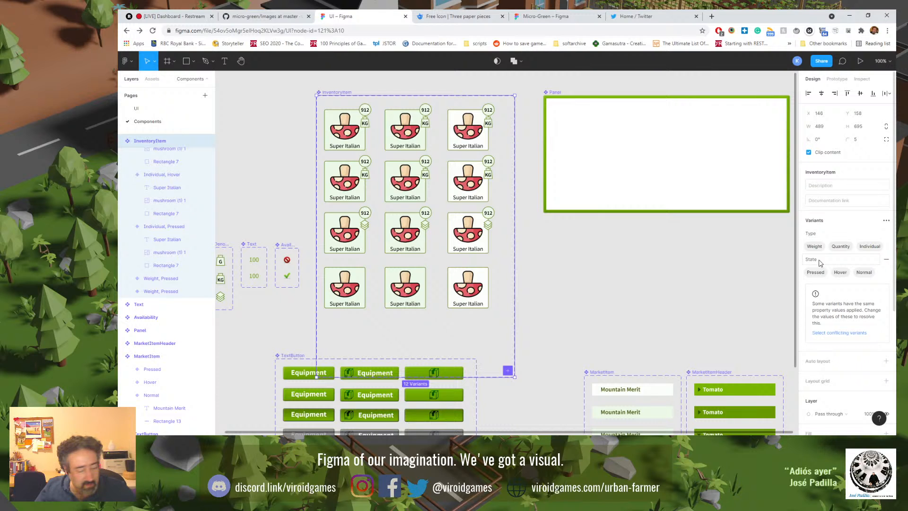
Step: Search the web in a new browser tab for "figma conditional properties"
key(ctrl+t)
text(figma coni)
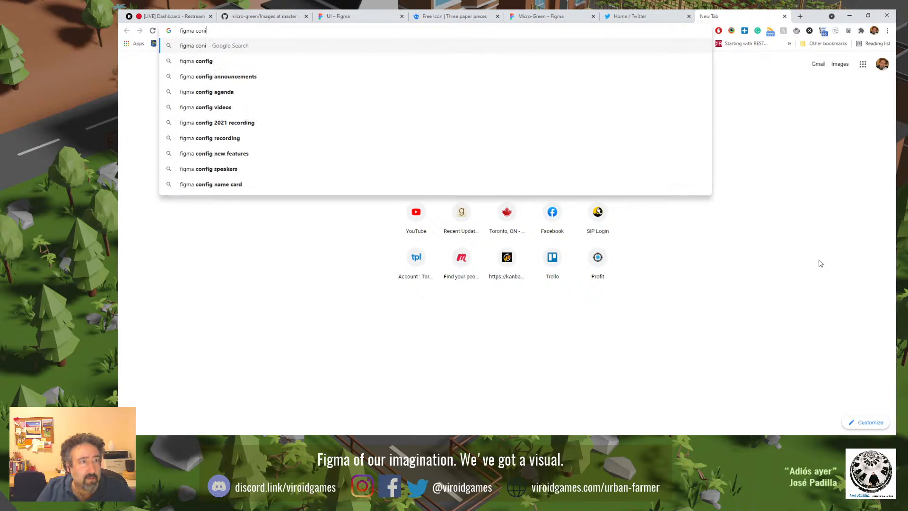
key(BackSpace)
text(diti)
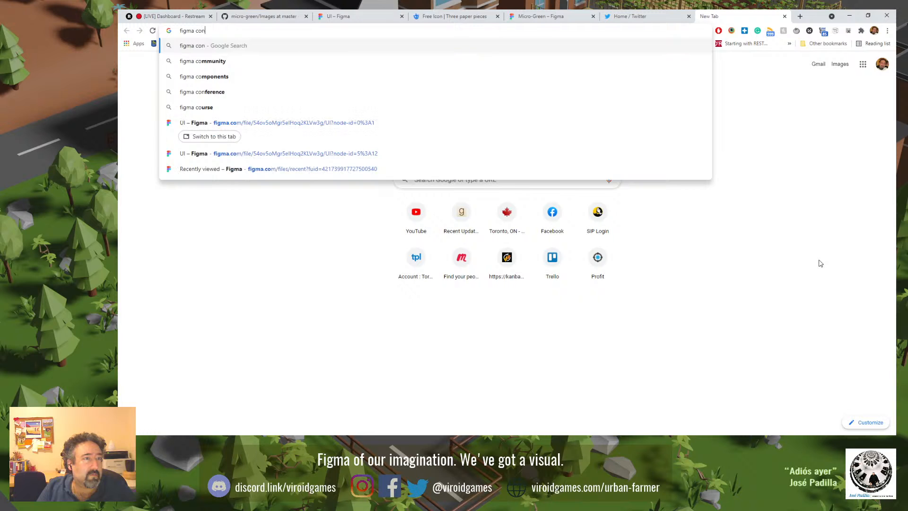
text(on)
key(BackSpace)
text(al pr)
text(oper)
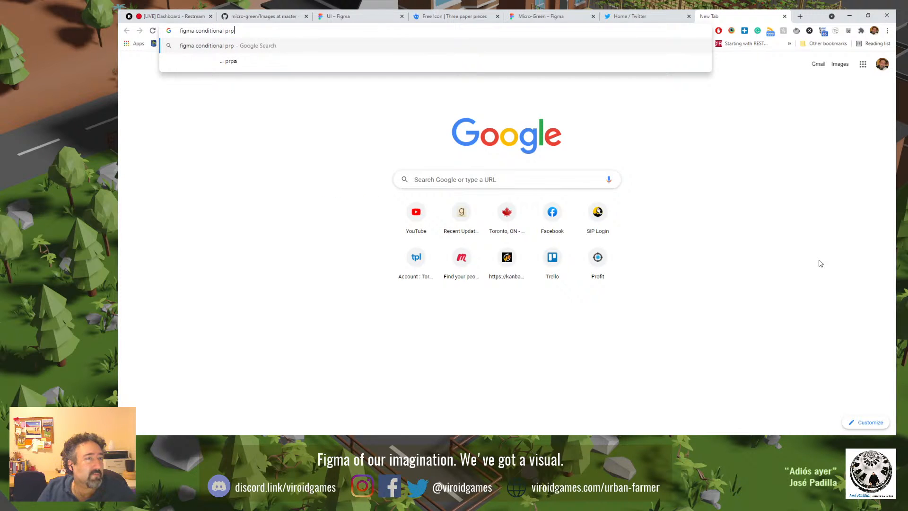
key(Down)
key(Return)
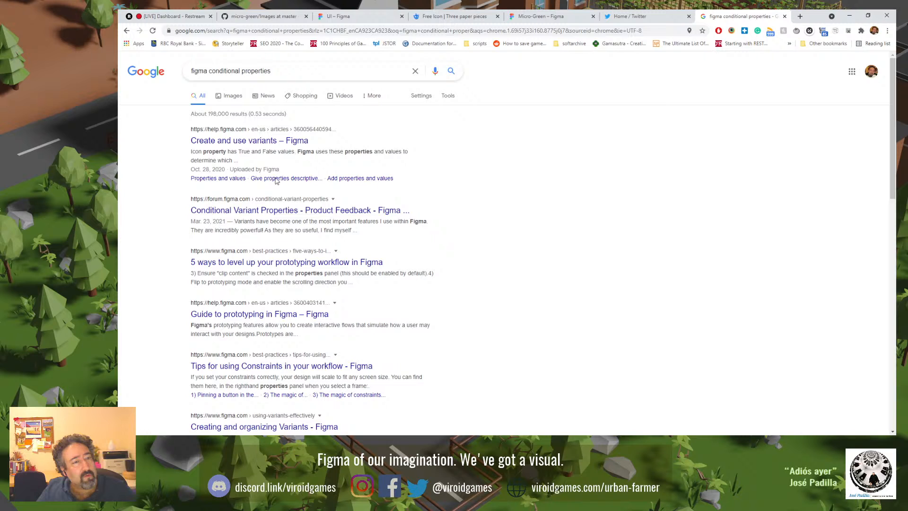
Step: Open the Conditional Variant Properties forum thread and read the feature request and all of its replies
click(286, 211)
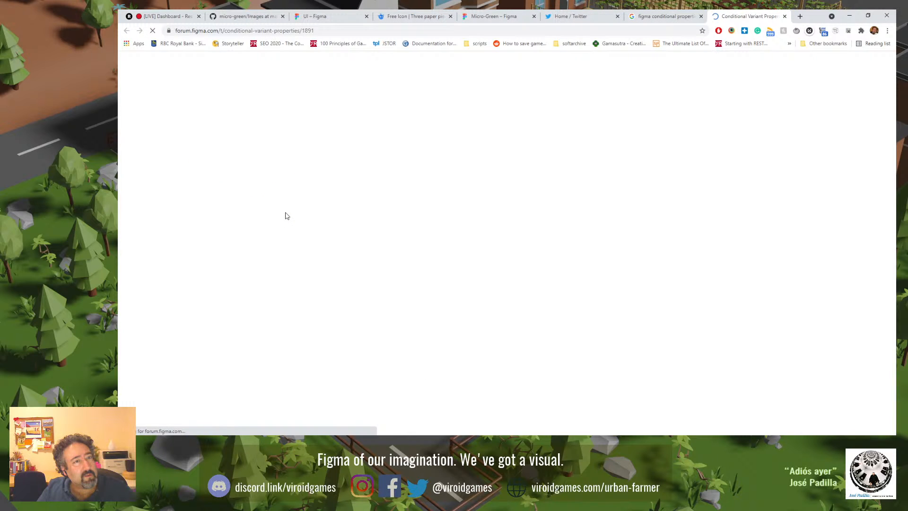
drag(372, 176, 447, 187)
click(449, 189)
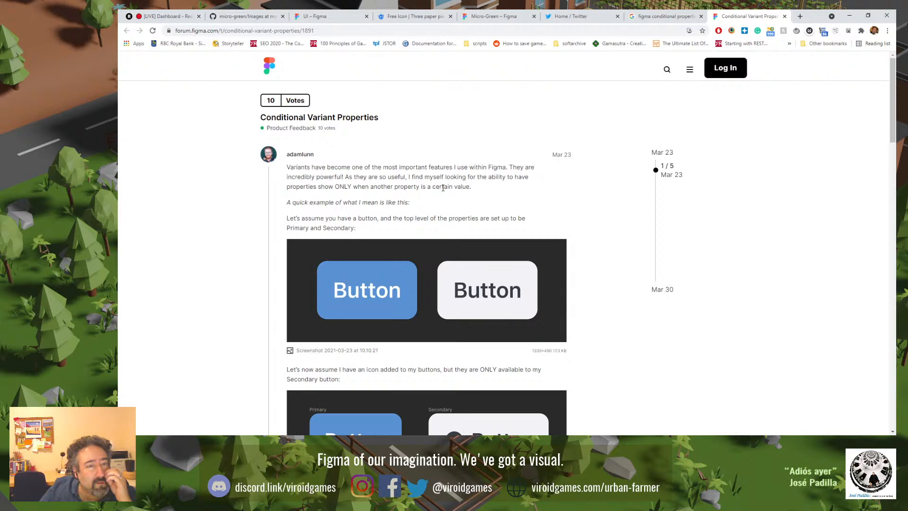
scroll(436, 194, down, 3)
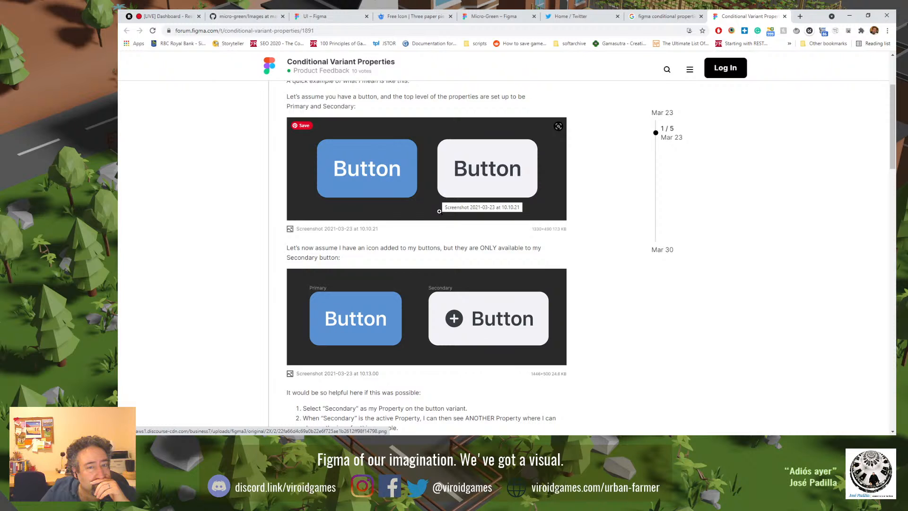
scroll(448, 245, down, 4)
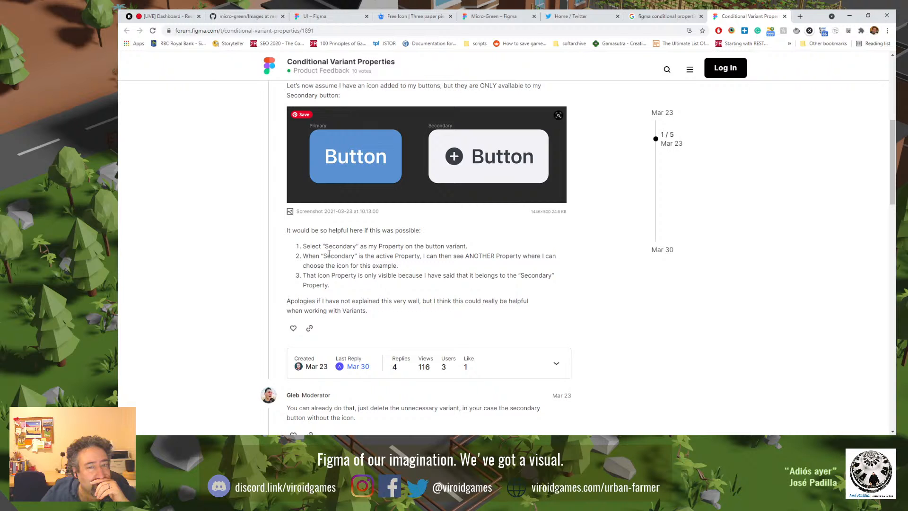
scroll(245, 305, down, 3)
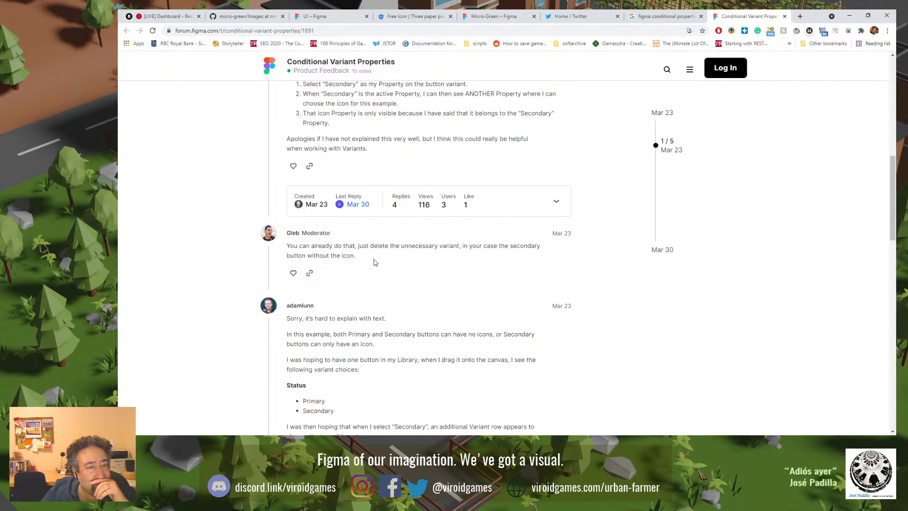
scroll(373, 261, down, 3)
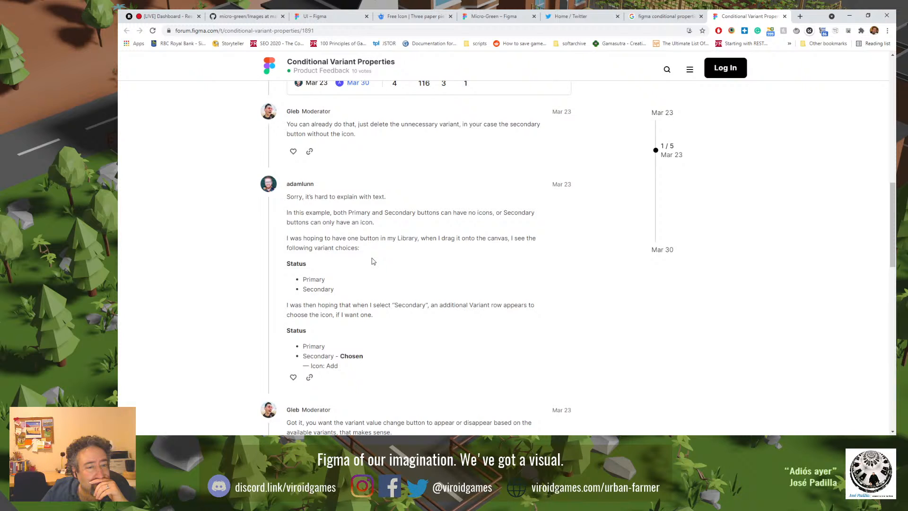
scroll(373, 261, down, 3)
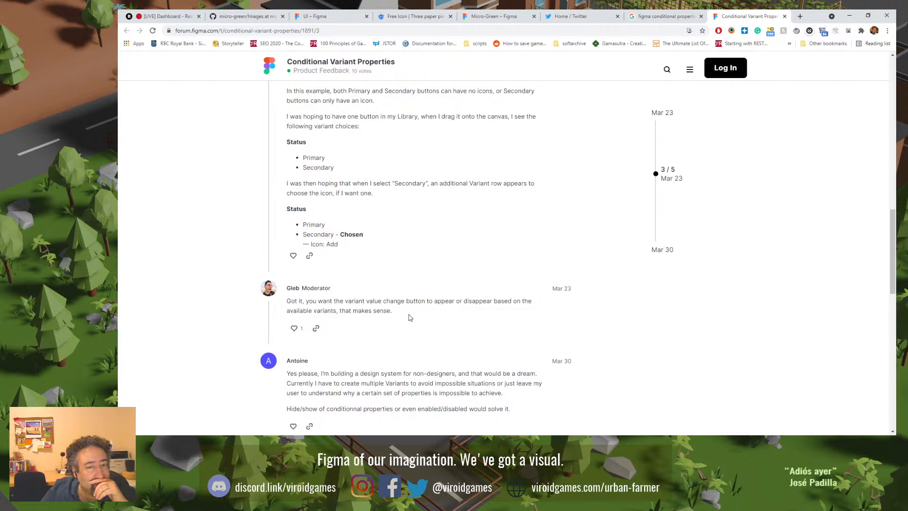
scroll(410, 318, down, 4)
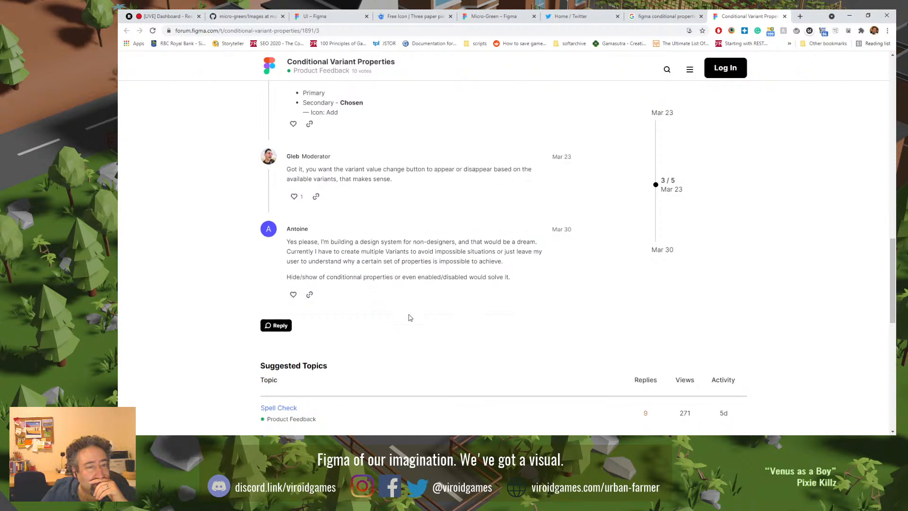
scroll(410, 317, down, 1)
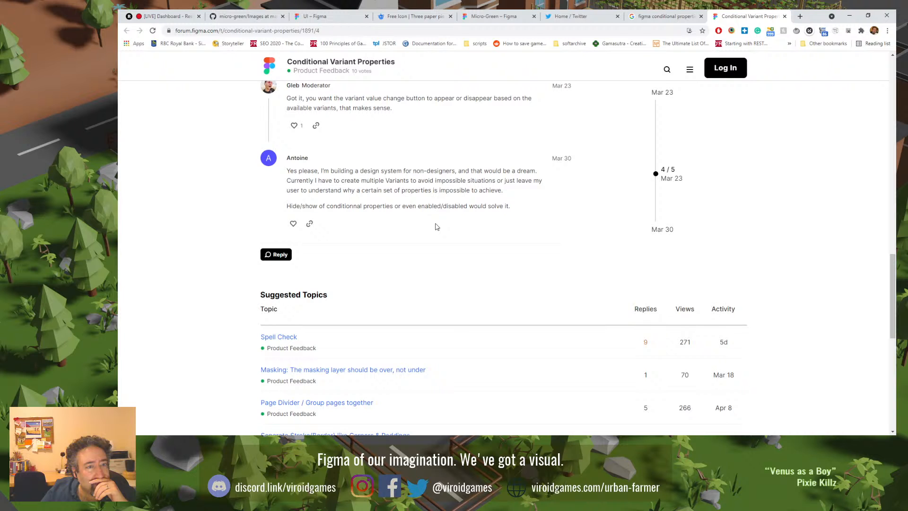
drag(419, 171, 437, 219)
click(436, 218)
Step: Reread the thread from its opening example, examining the proposed Primary and Secondary status choices with the additional icon row
scroll(426, 250, up, 15)
scroll(426, 250, up, 4)
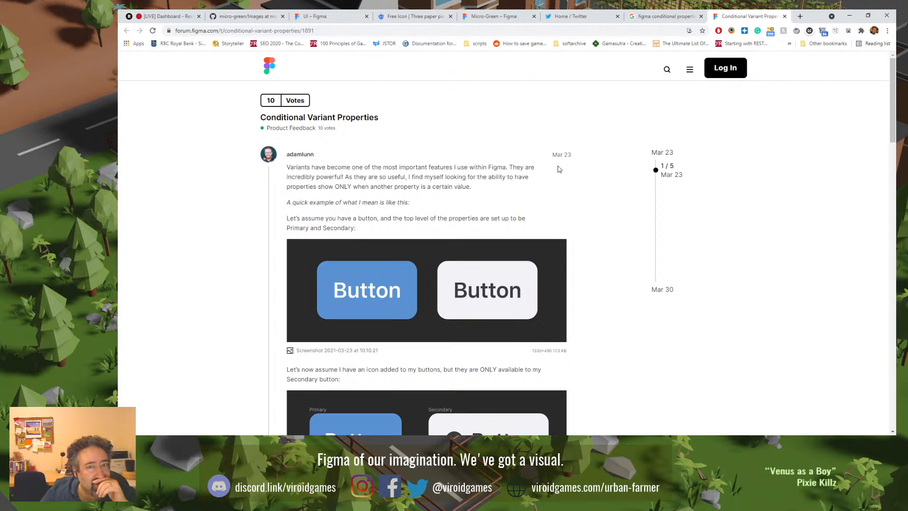
scroll(552, 239, down, 3)
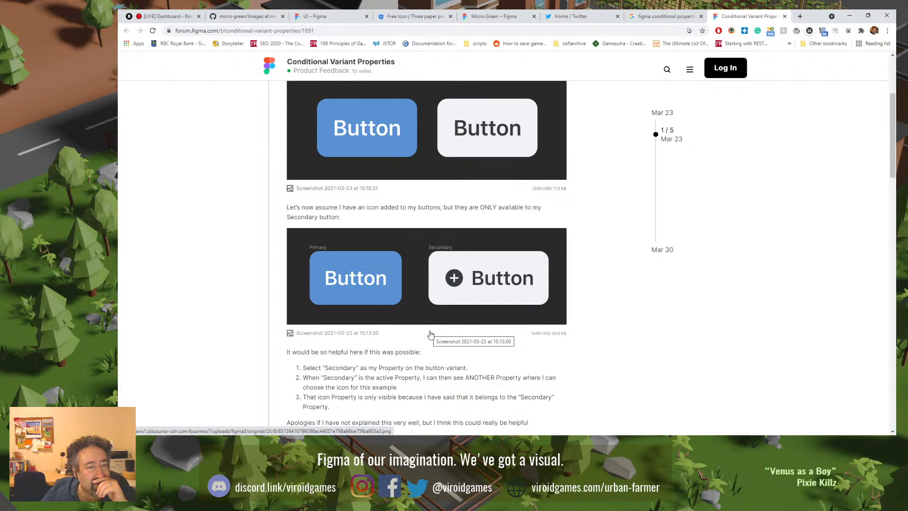
scroll(430, 334, down, 3)
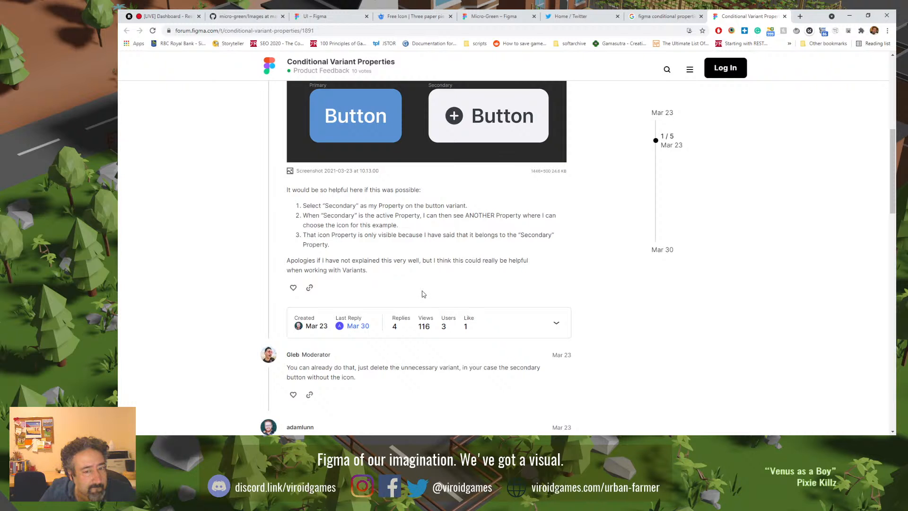
scroll(423, 294, down, 8)
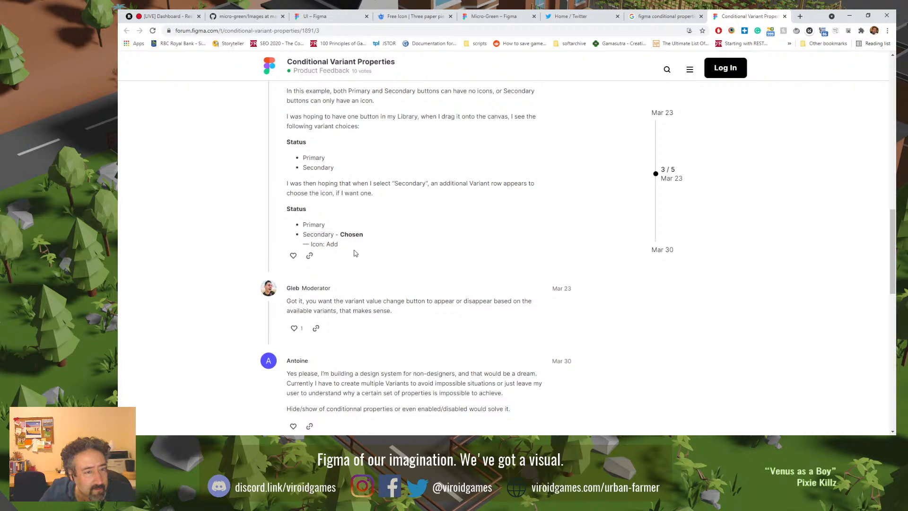
drag(338, 244, 294, 157)
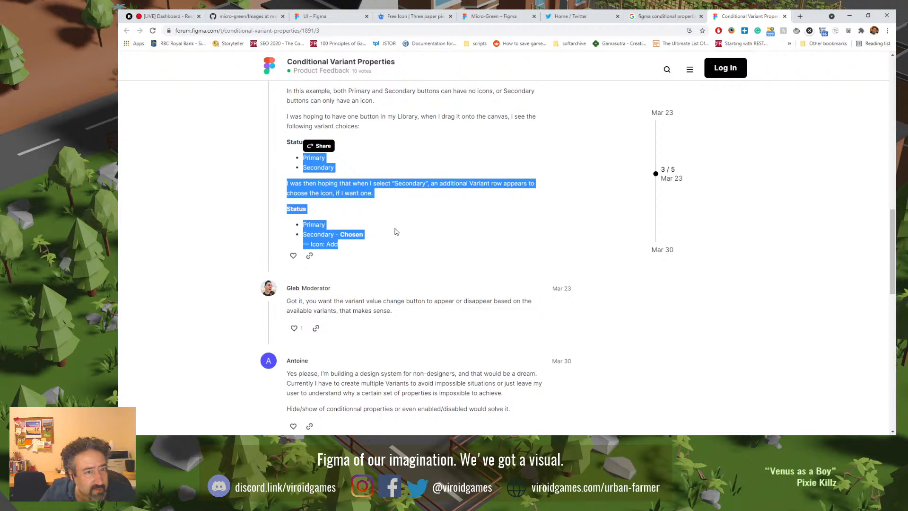
scroll(395, 239, down, 3)
scroll(397, 244, down, 3)
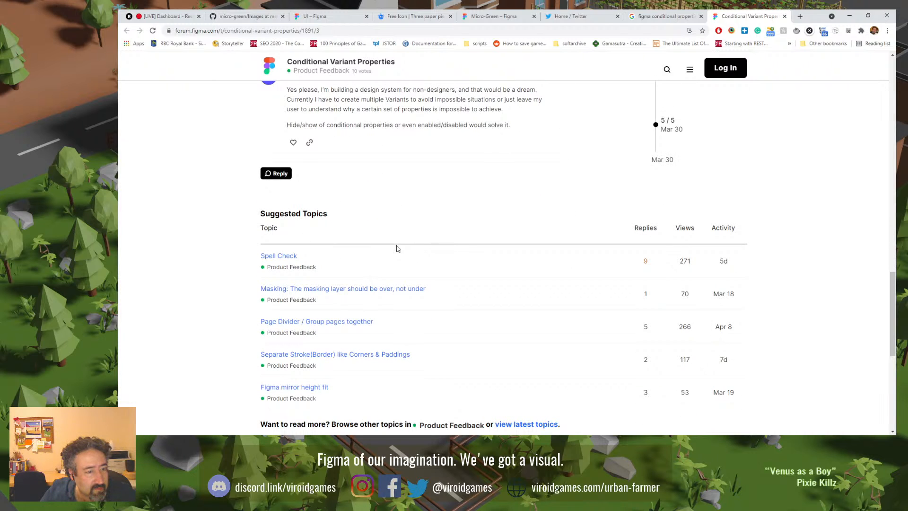
Step: Check the InventoryItem set in Figma, scan the search results for other variant property articles, and return to the Figma file
click(326, 16)
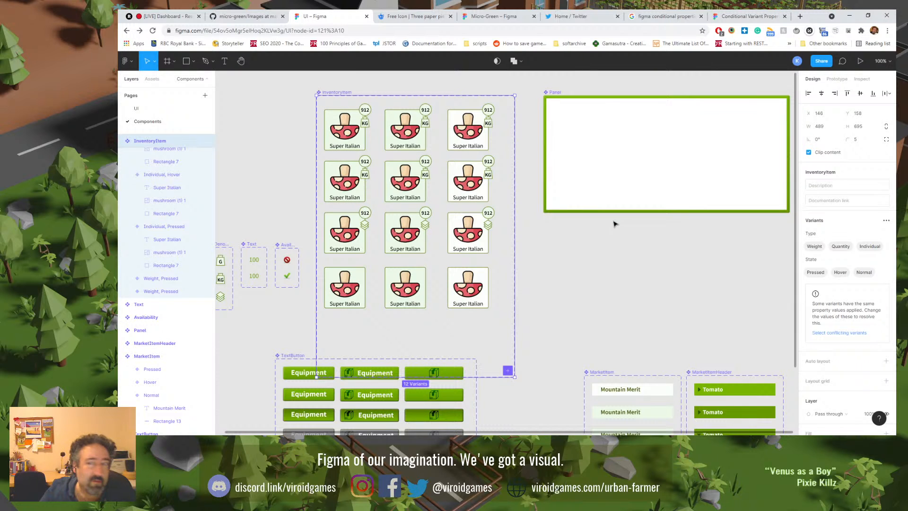
click(662, 16)
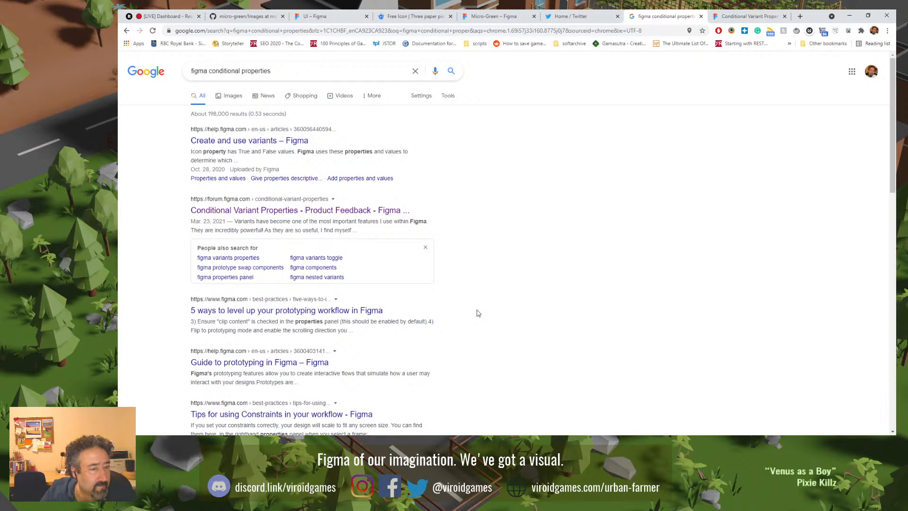
scroll(477, 313, down, 3)
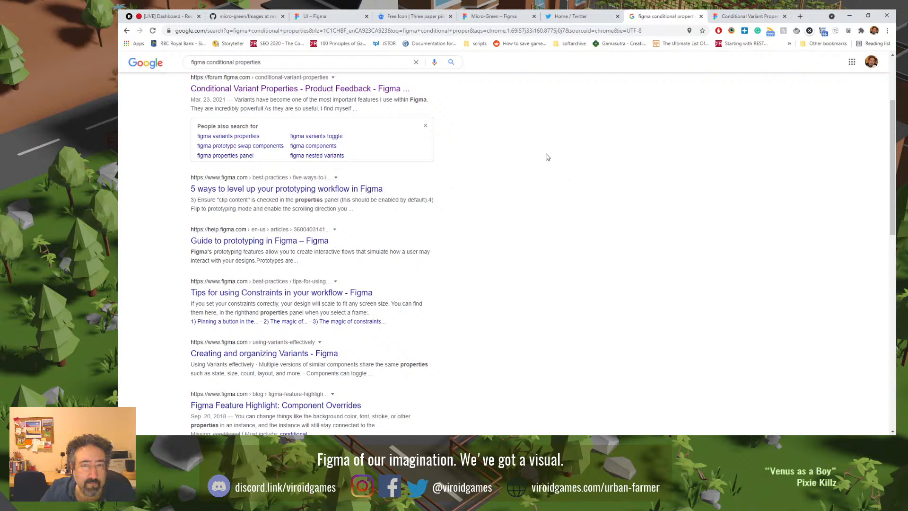
click(343, 14)
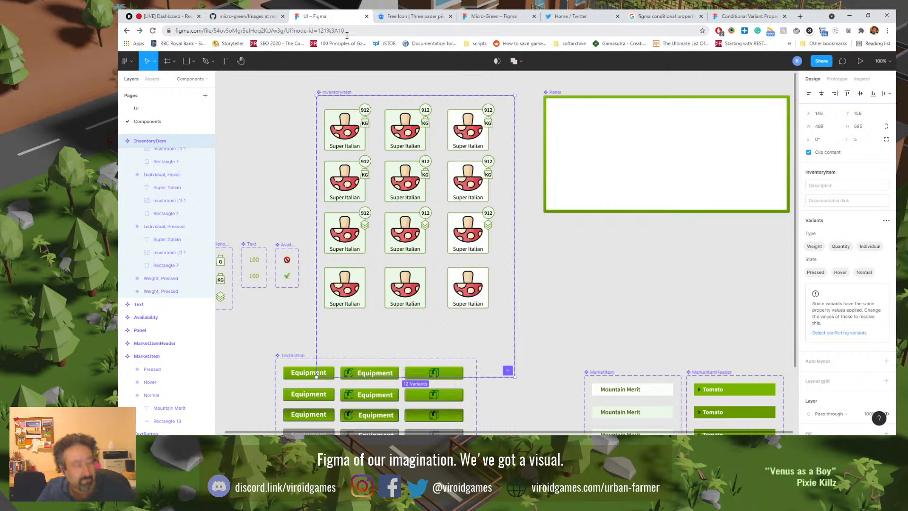
Step: Undo the recent InventoryItem edits, back to before the second row of Weight variants was duplicated
mouse_move(483, 176)
mouse_down()
mouse_move(455, 172)
mouse_move(480, 180)
mouse_up()
key(ctrl+z)
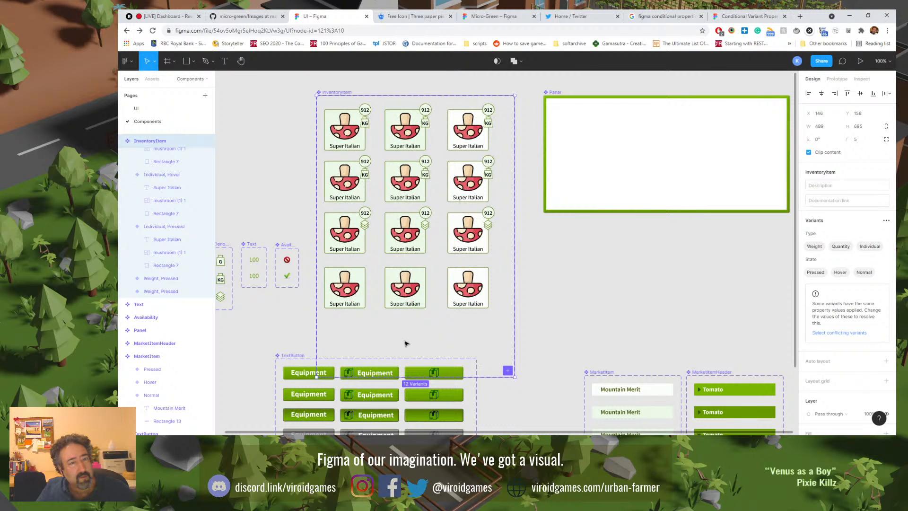
key(ctrl+z)
key(ctrl+z)
key(ctrl+z)
key(ctrl+z)
key(ctrl+z)
key(ctrl+z)
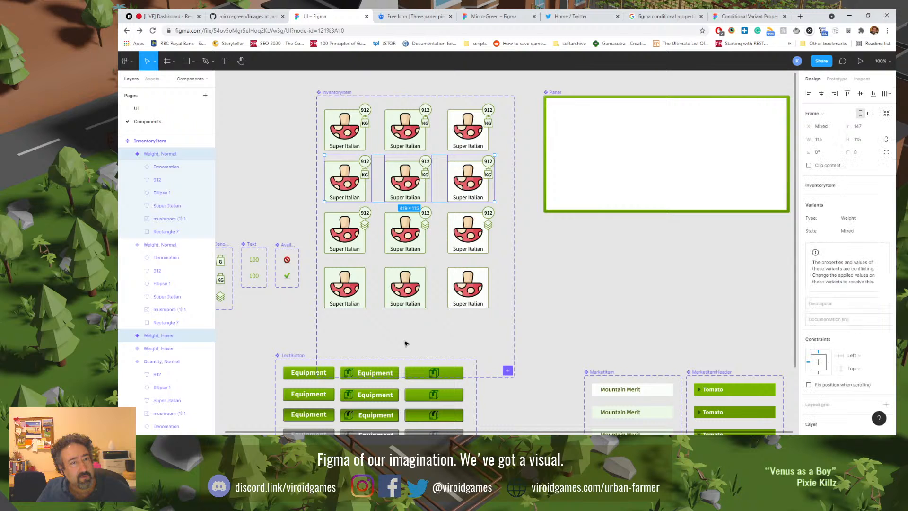
key(ctrl+z)
click(239, 142)
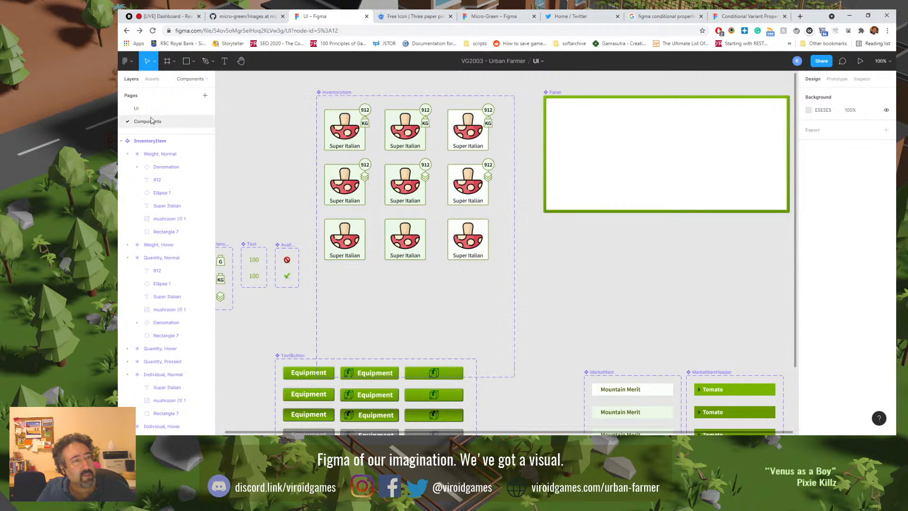
Step: On the UI page, set the Denomination scale of the 200-count inventory item to g
click(142, 109)
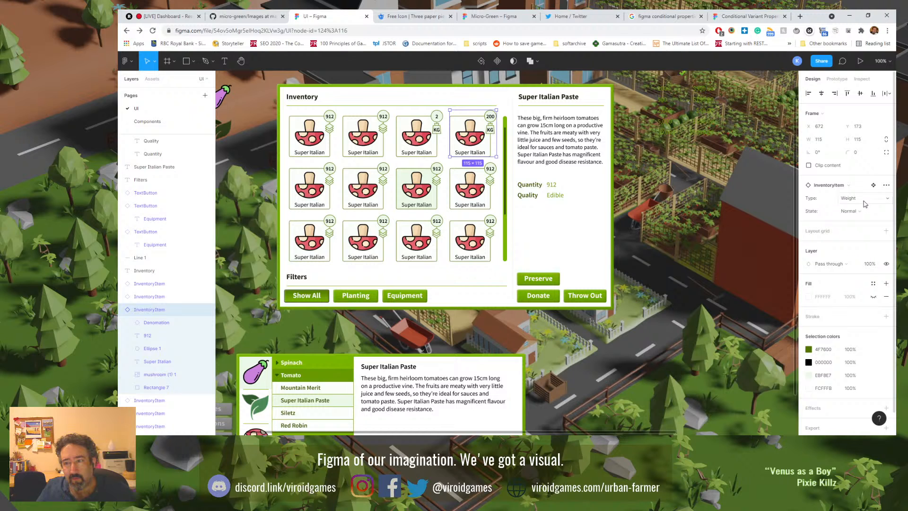
click(490, 132)
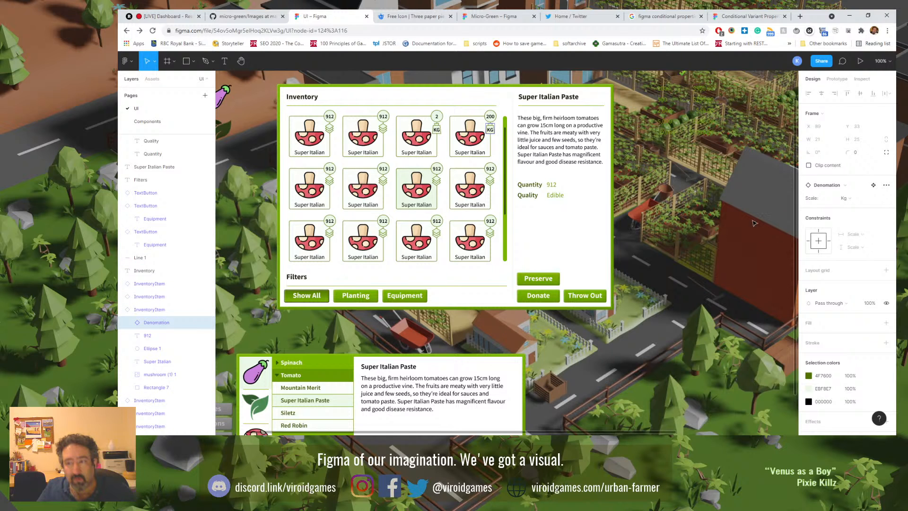
click(848, 199)
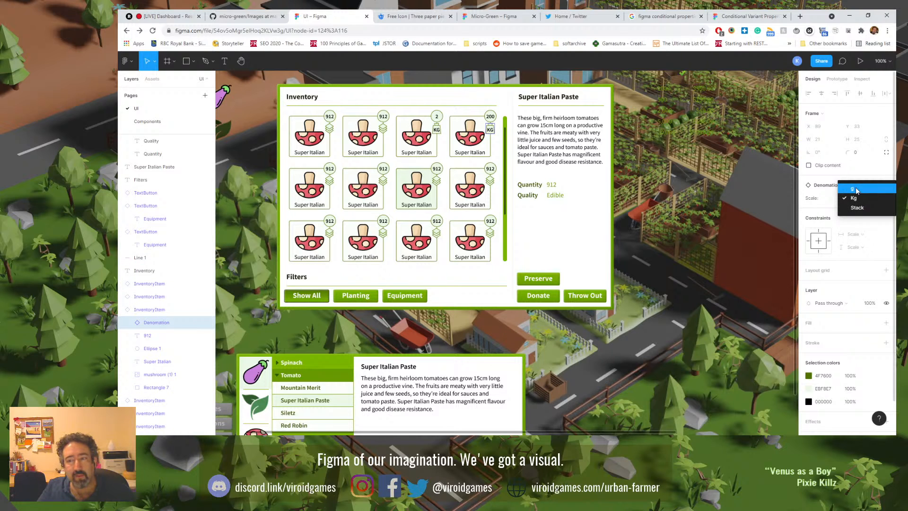
click(856, 190)
click(663, 171)
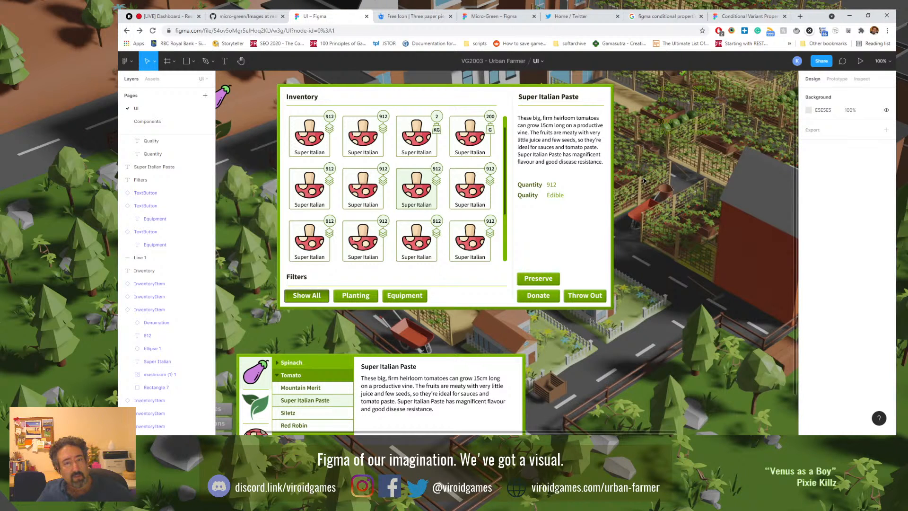
Step: Inspect the Denomination of the second row's last inventory item, and compare the Quantity and Weight Pressed variants on the Components page
double_click(490, 183)
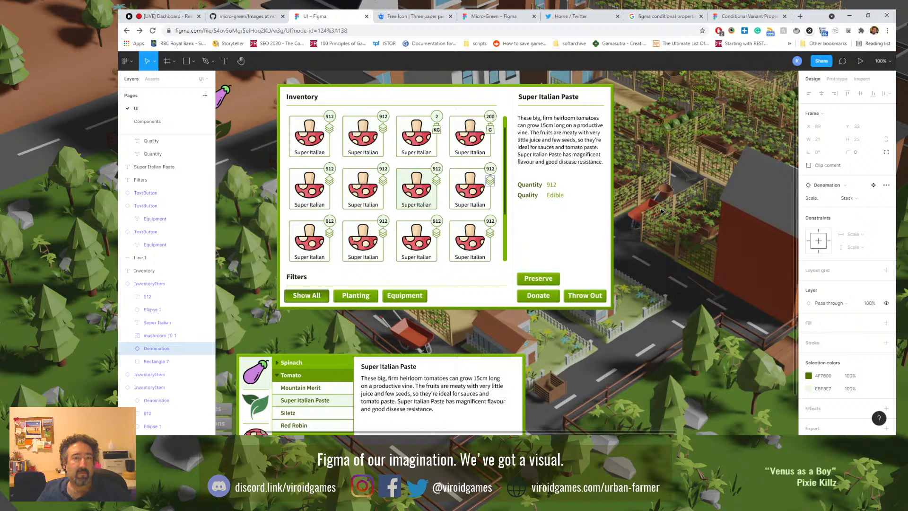
click(639, 197)
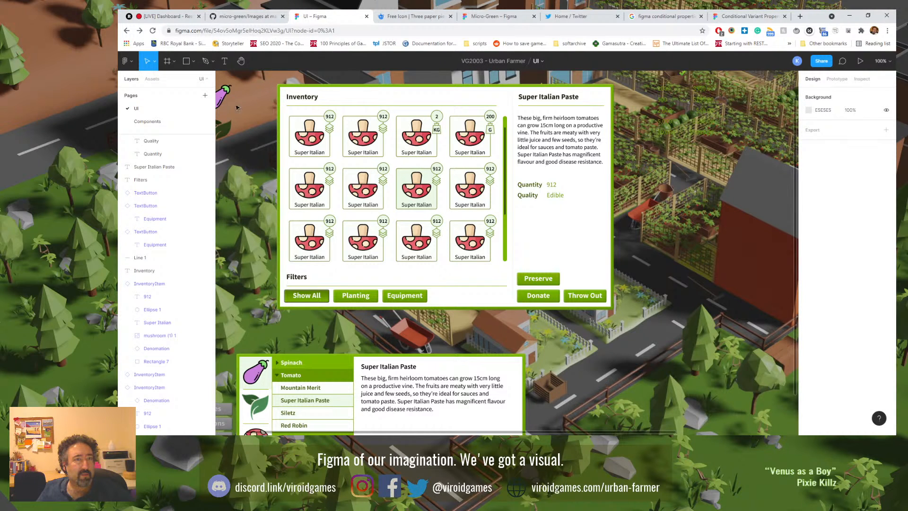
click(161, 121)
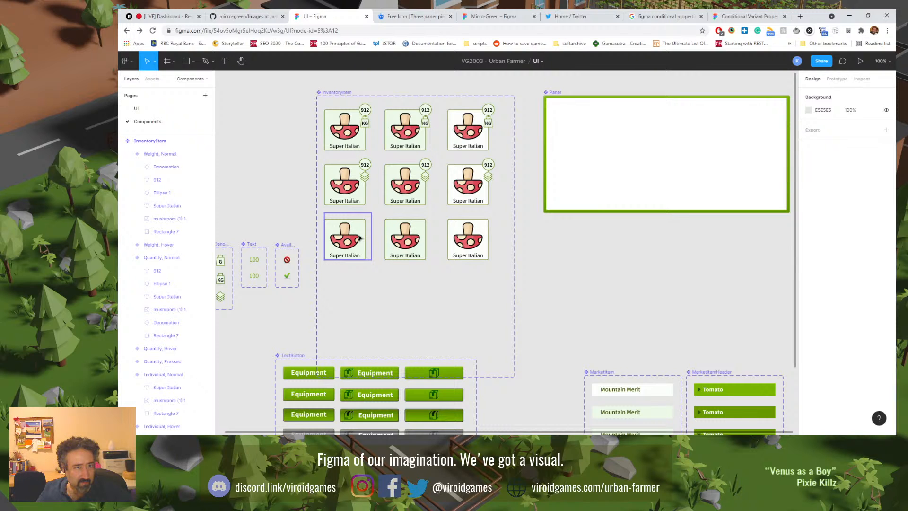
click(357, 188)
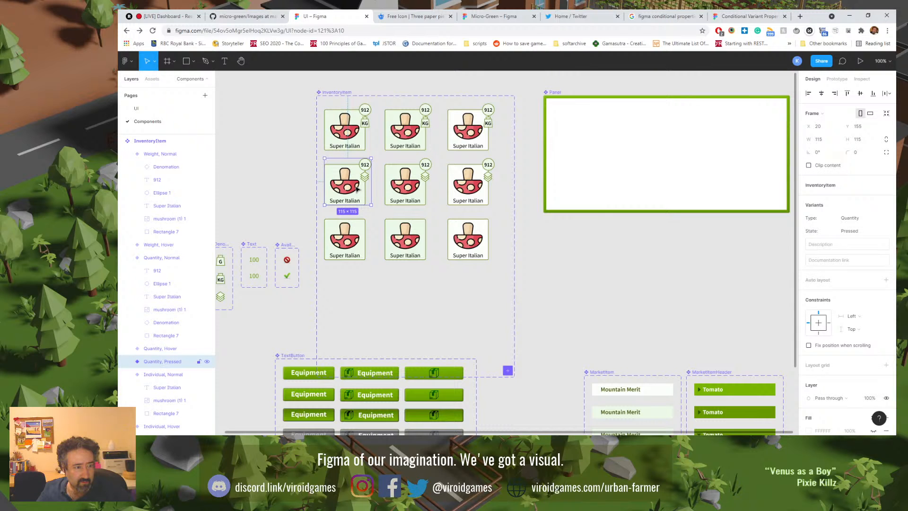
click(345, 147)
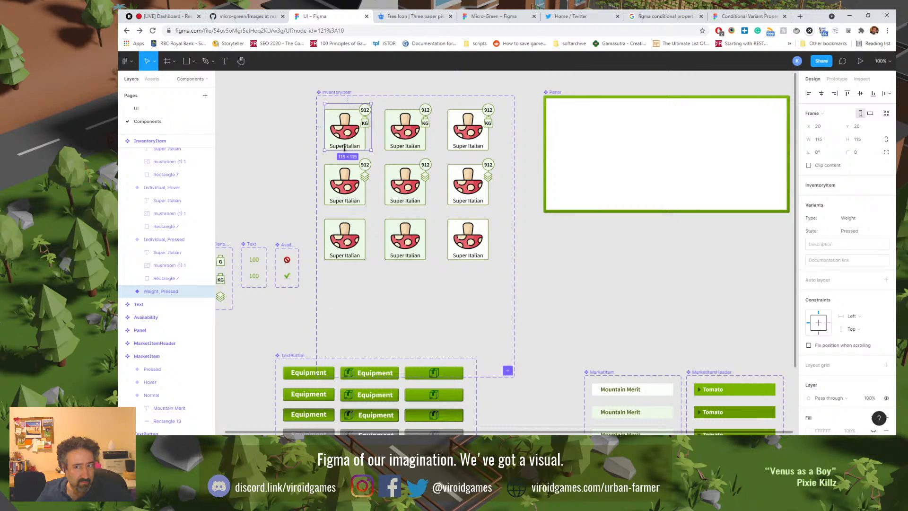
click(349, 188)
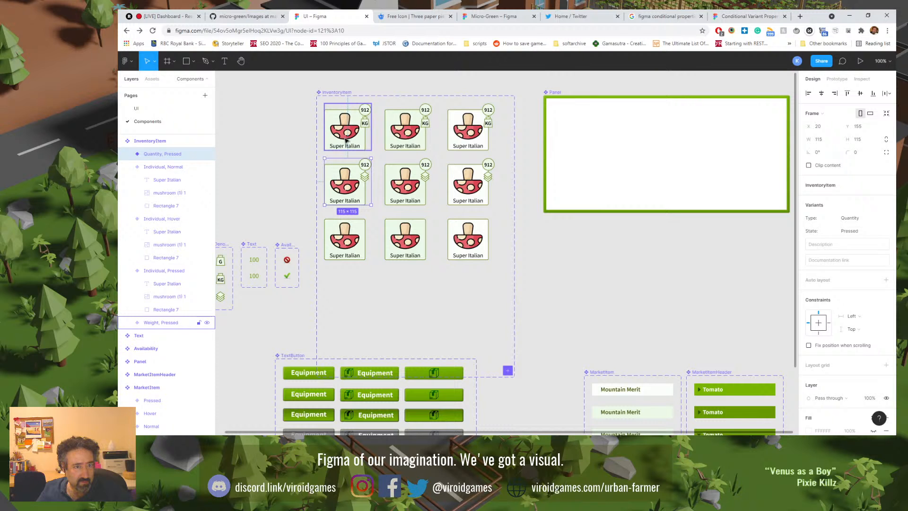
Step: Delete the three Quantity variants from the InventoryItem set and move the Individual row up beneath the Weight row
click(510, 175)
drag(511, 174, 331, 192)
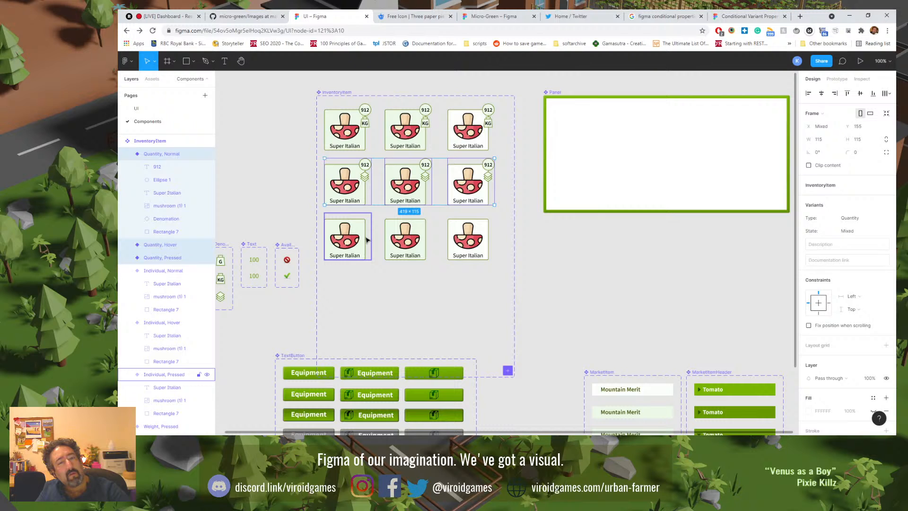
key(Delete)
drag(505, 229, 345, 193)
click(280, 189)
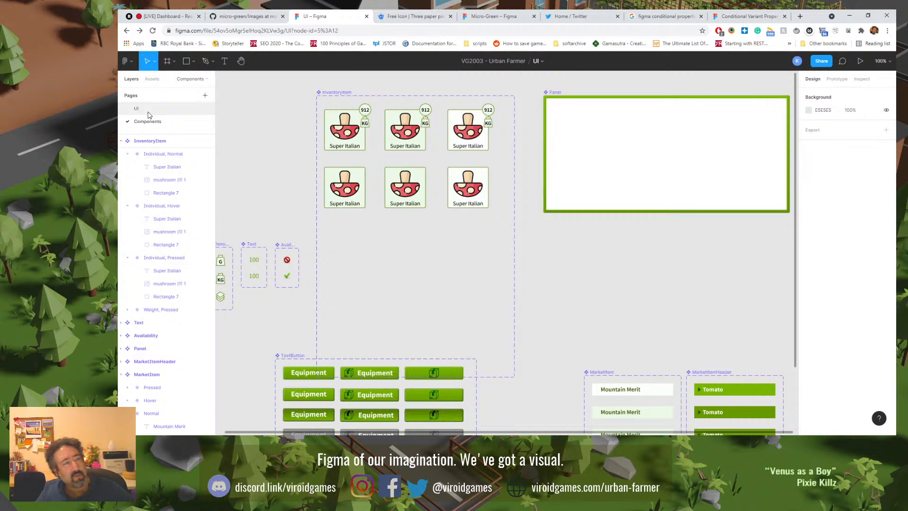
Step: On the UI page, reset the first item of the third inventory row from its missing variant to the default
click(136, 109)
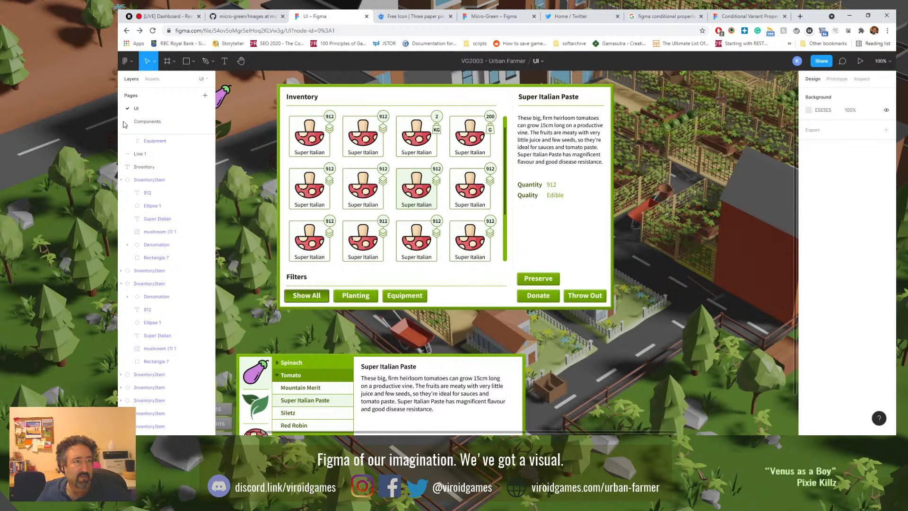
click(168, 127)
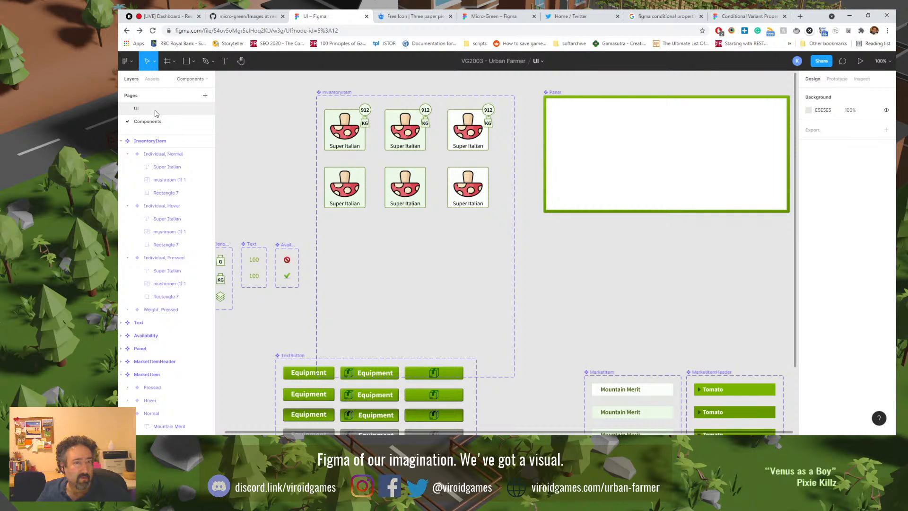
click(155, 111)
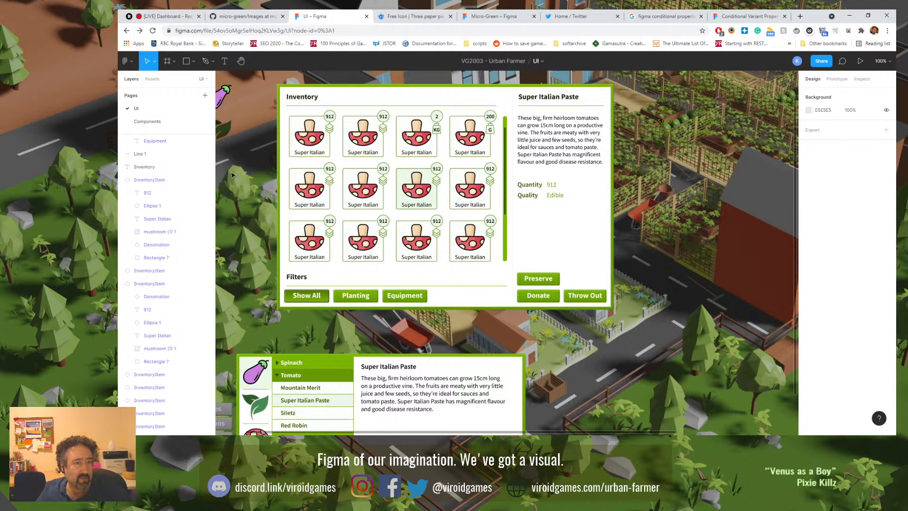
click(320, 240)
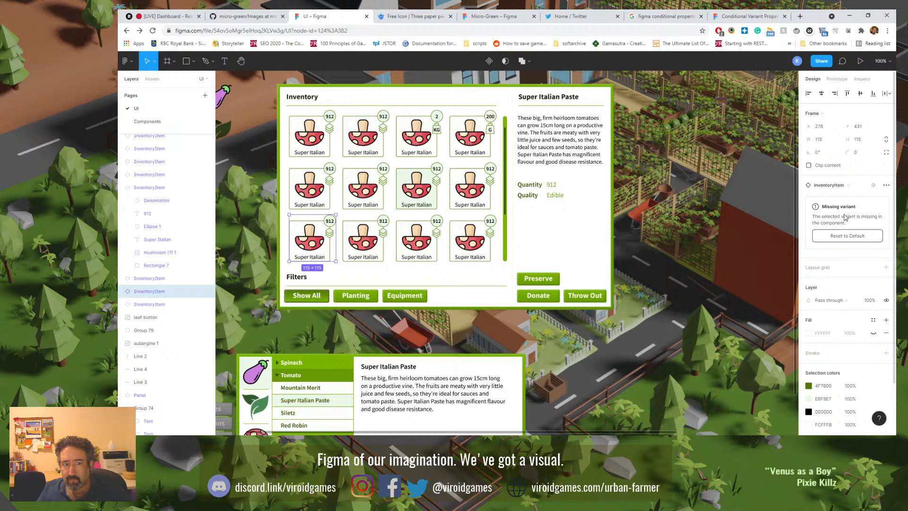
click(845, 237)
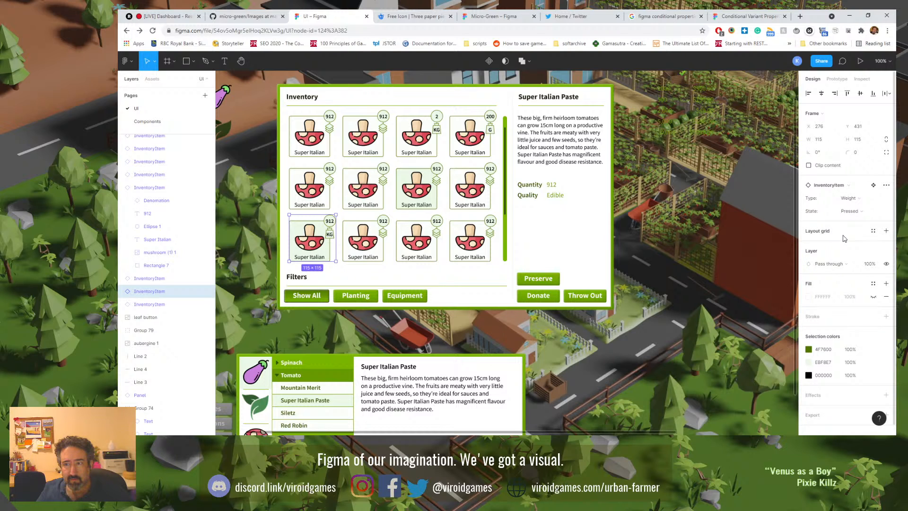
Step: Try the Individual type on the reset item, return it to Weight, and check the available State and Type options
click(868, 198)
click(861, 207)
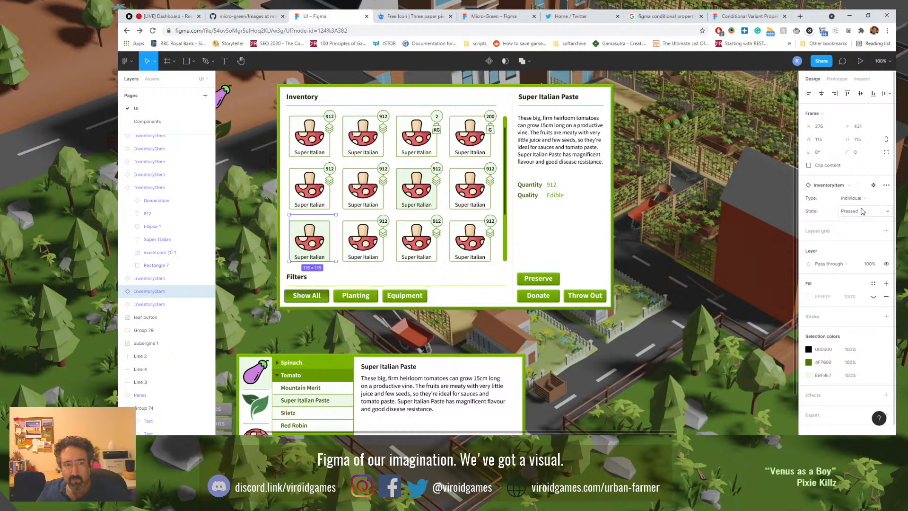
click(864, 198)
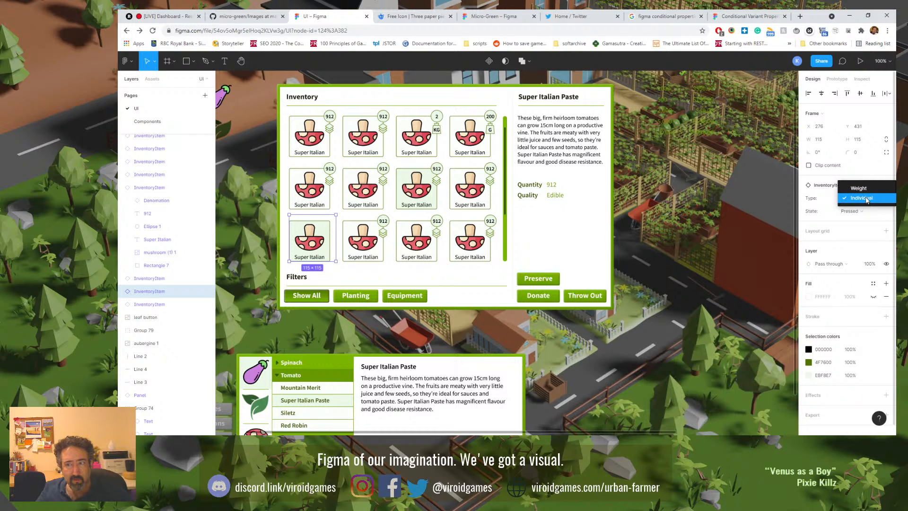
click(867, 190)
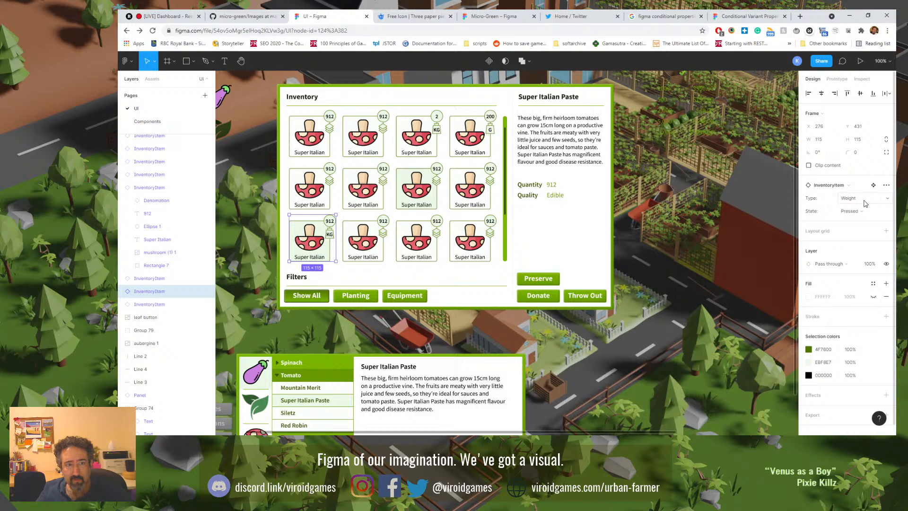
click(866, 212)
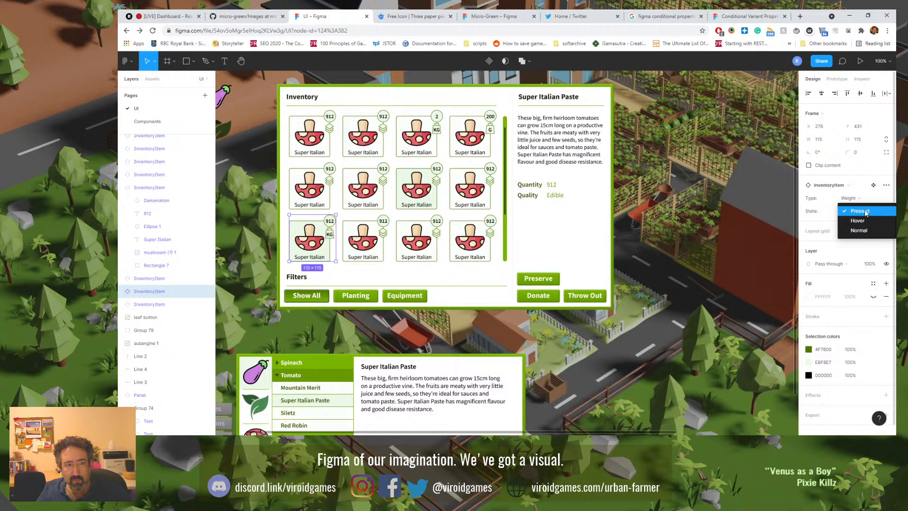
click(859, 198)
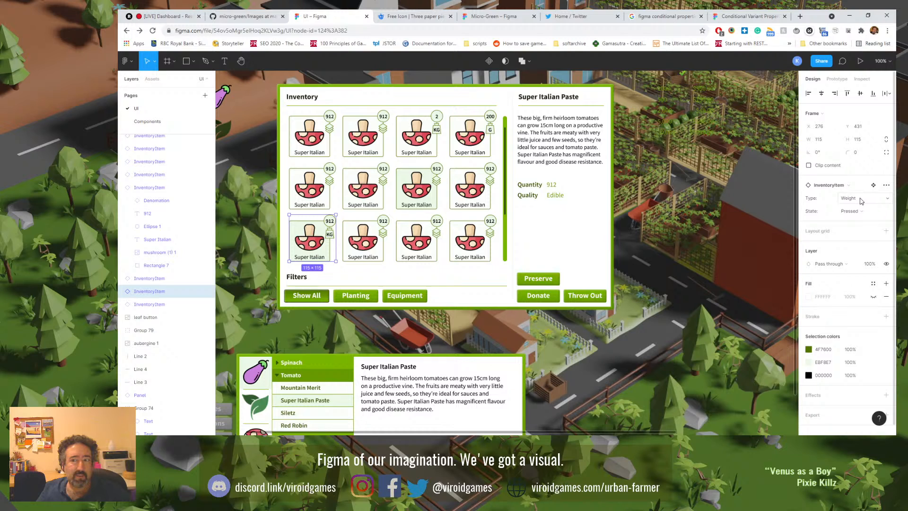
click(862, 200)
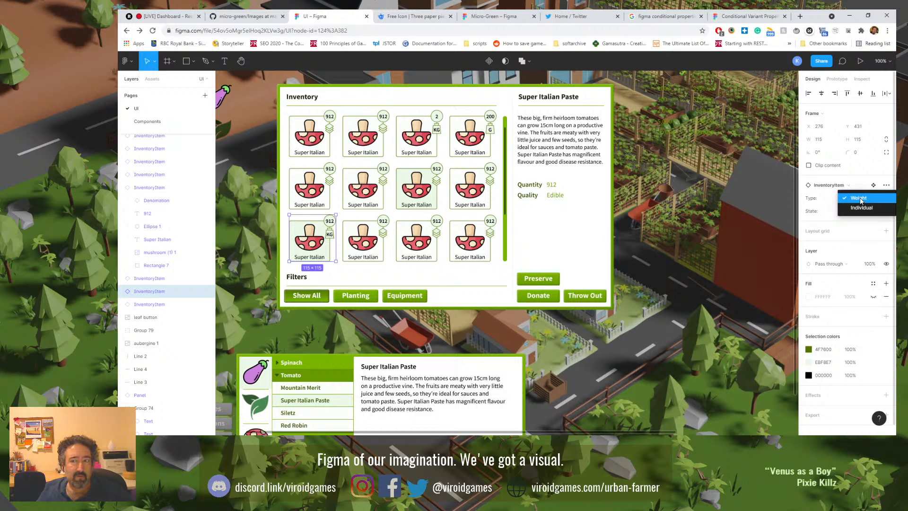
click(862, 201)
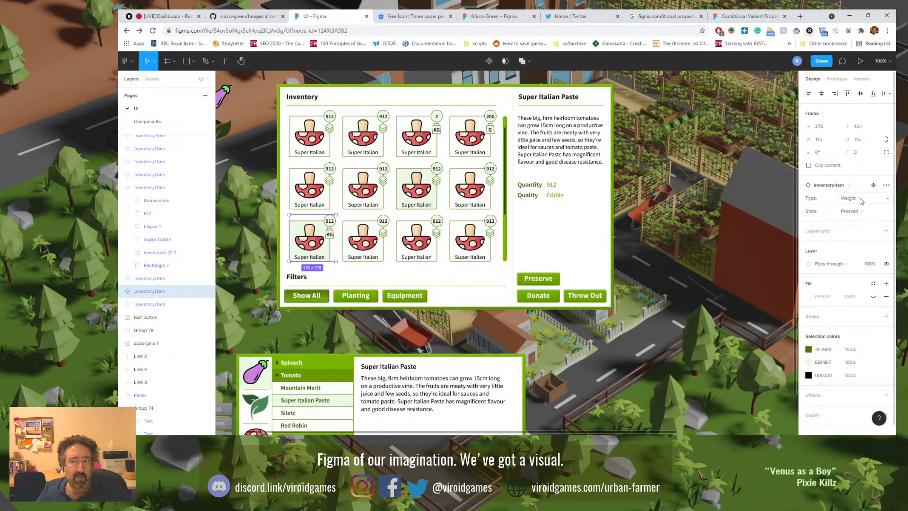
Step: Set the reset item's Denomination scale to Stack and reselect the whole inventory item
click(332, 237)
click(860, 199)
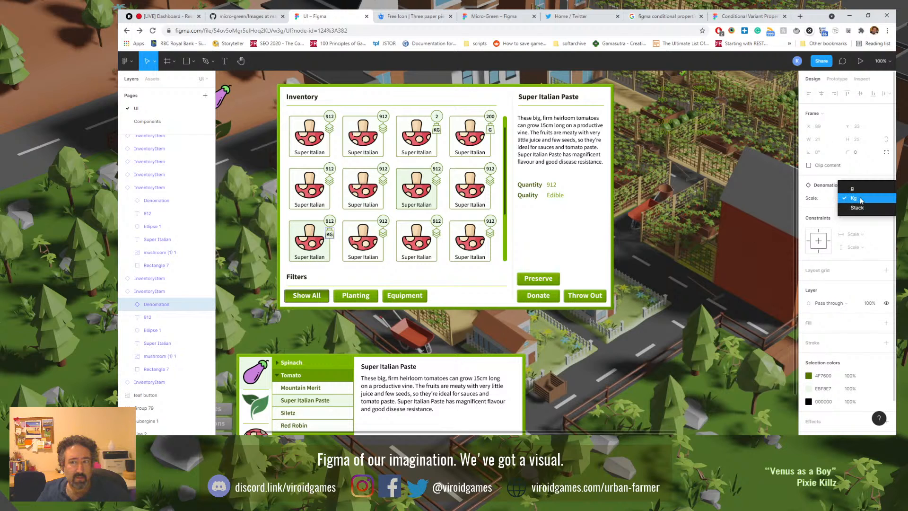
click(861, 208)
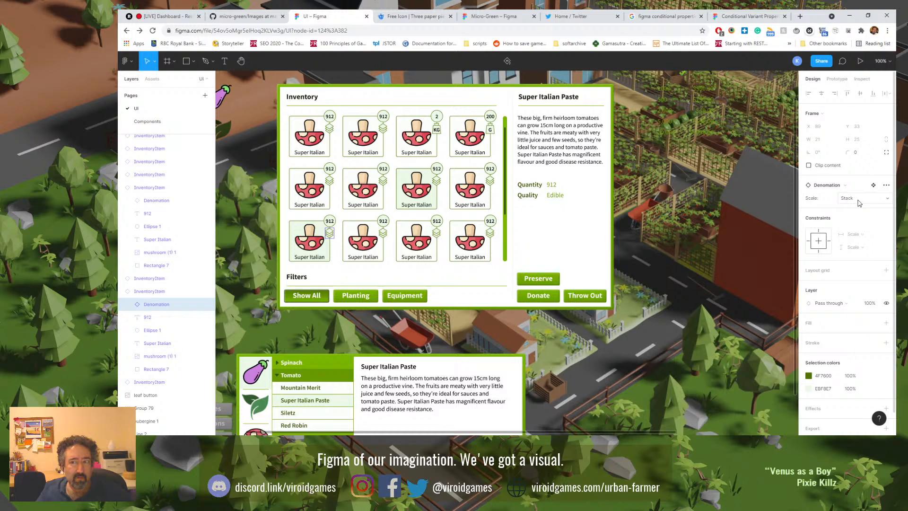
click(329, 222)
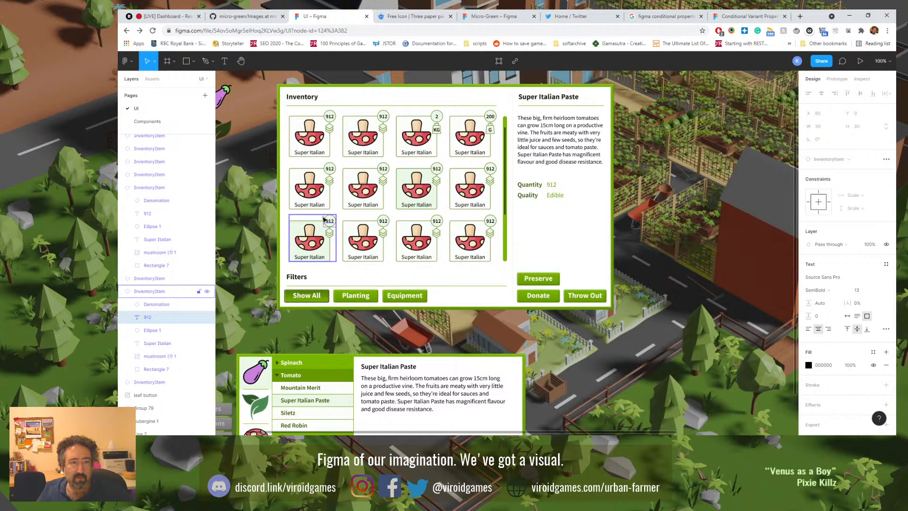
click(322, 217)
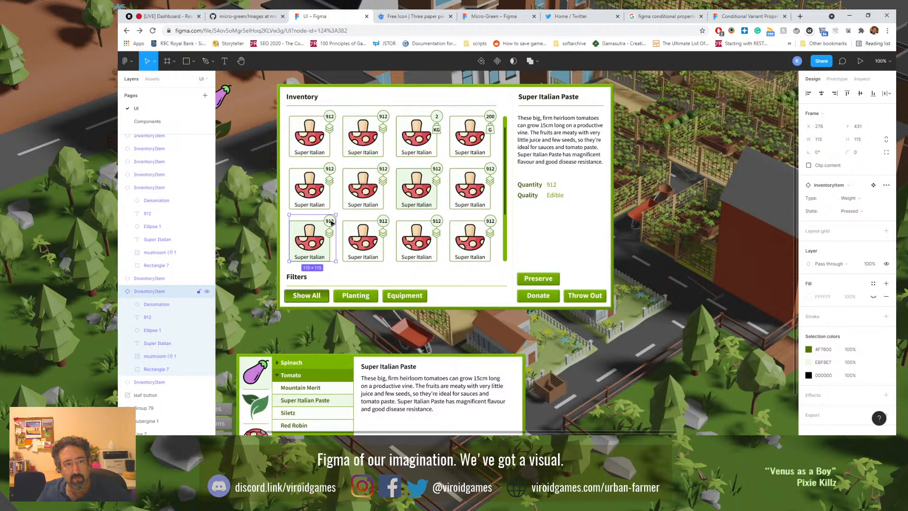
Step: On the Components page, rename the InventoryItem set's Type value Weight to Quantity
click(148, 121)
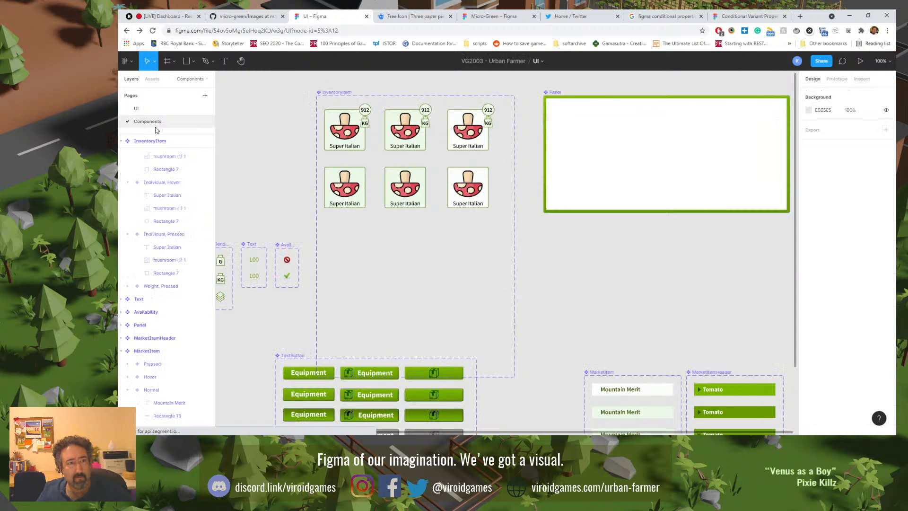
click(352, 194)
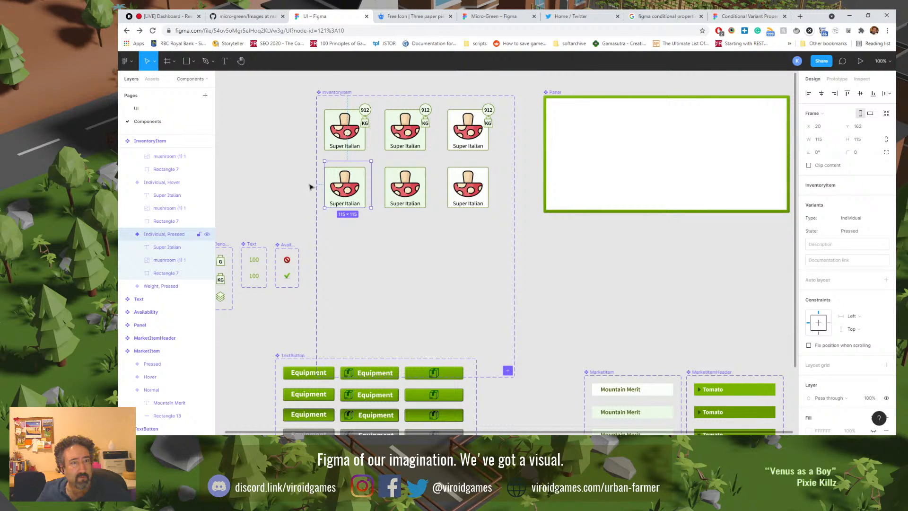
click(154, 141)
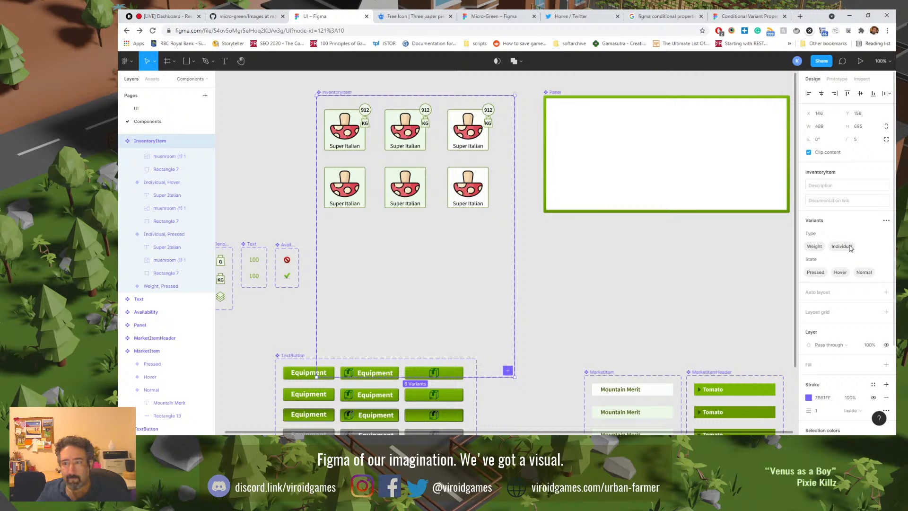
double_click(818, 247)
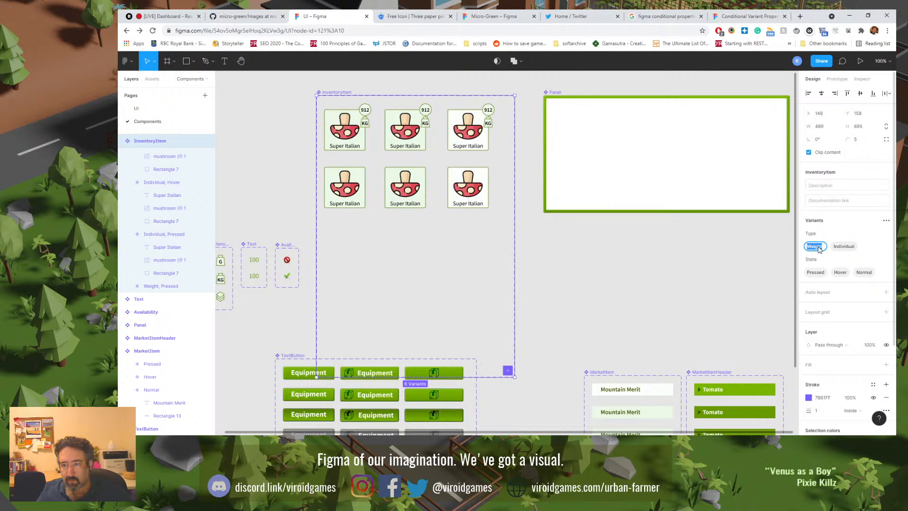
text(Quantity)
key(Return)
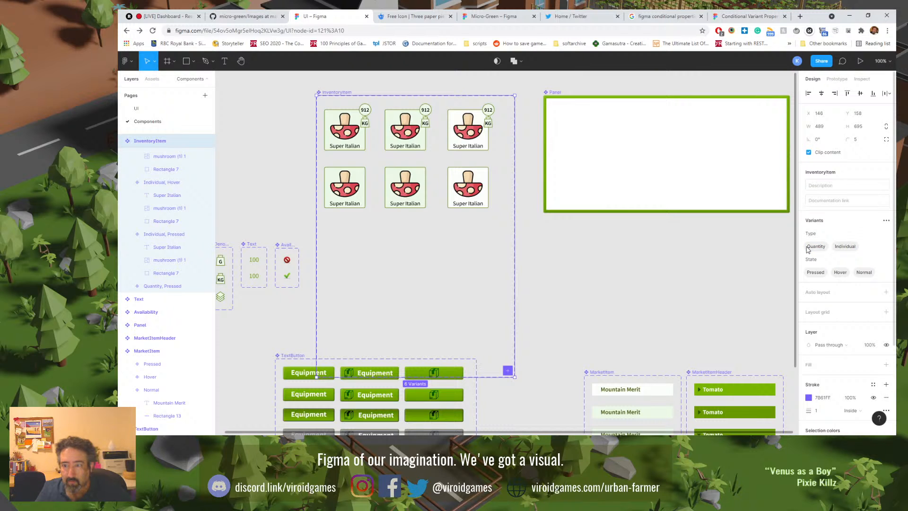
Step: Check the Type and State properties of the InventoryItem variants in the Quantity and Individual rows
click(403, 135)
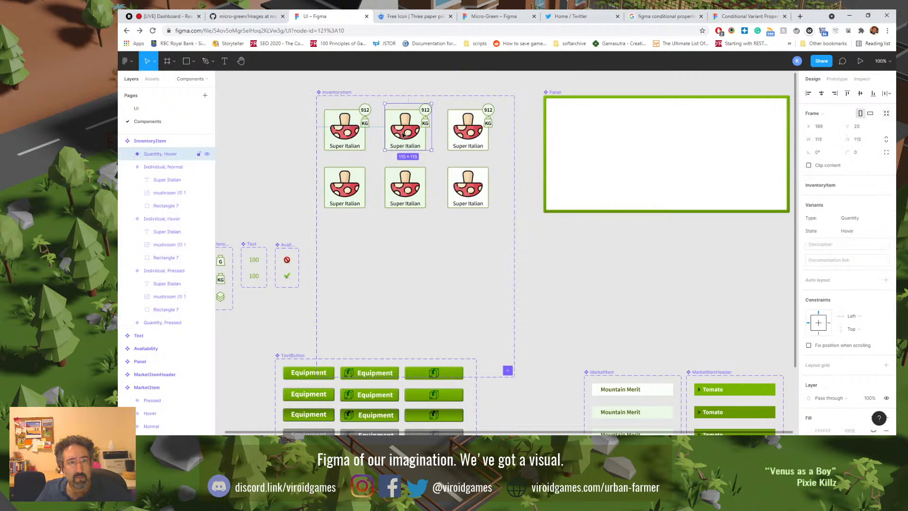
click(352, 135)
click(471, 149)
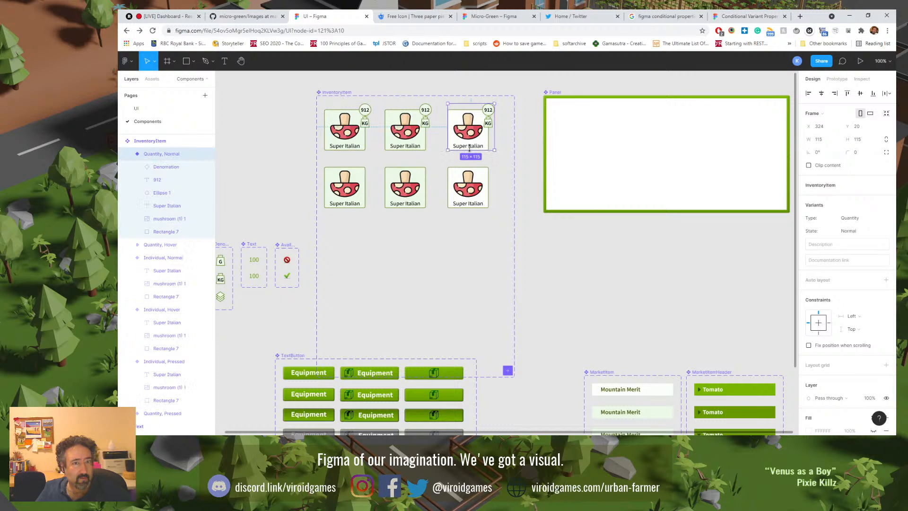
click(349, 140)
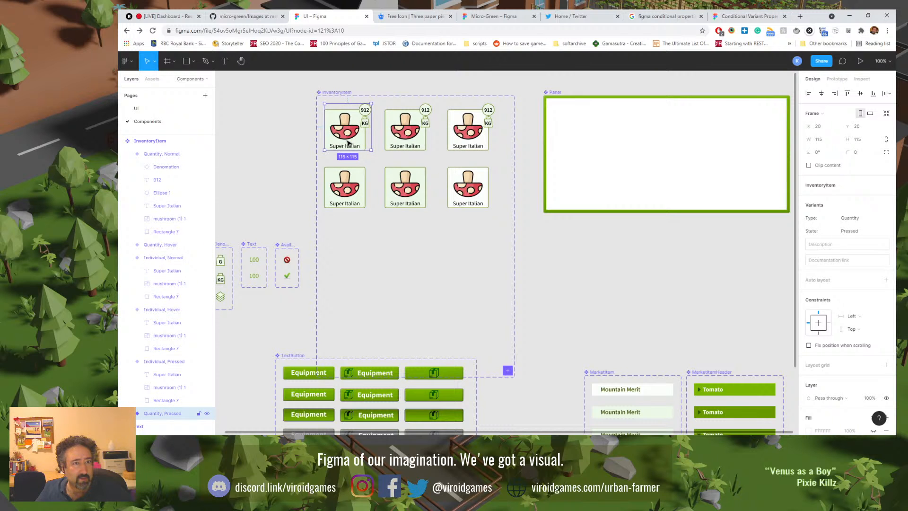
click(398, 141)
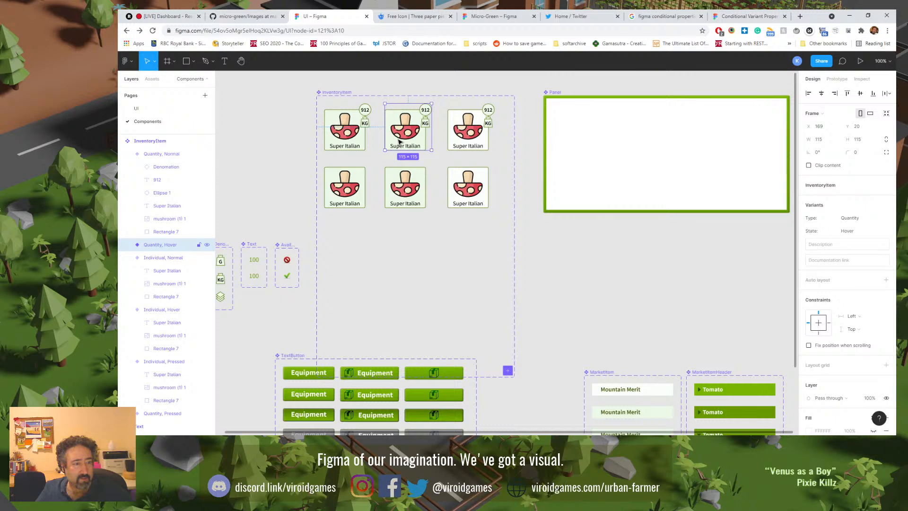
click(474, 137)
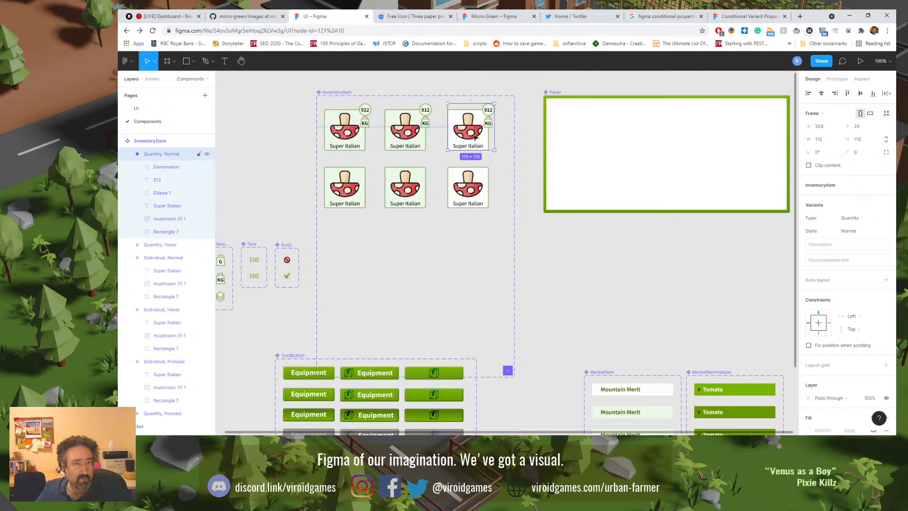
click(344, 188)
click(399, 188)
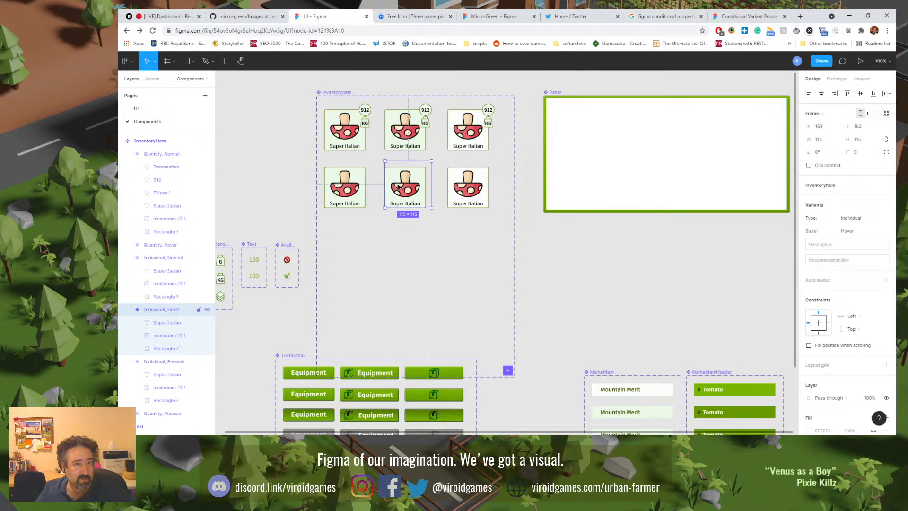
click(466, 188)
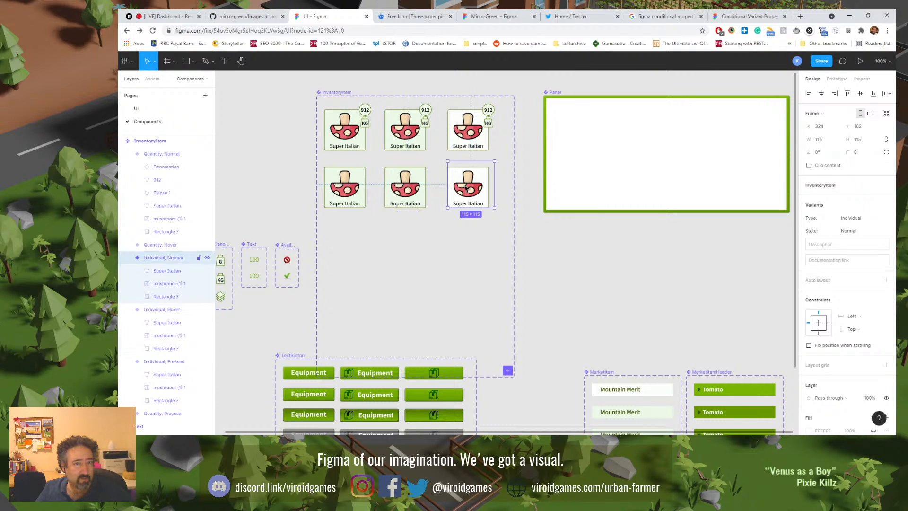
Step: On the UI page, compare the variant settings of the inventory items in the third row
click(141, 109)
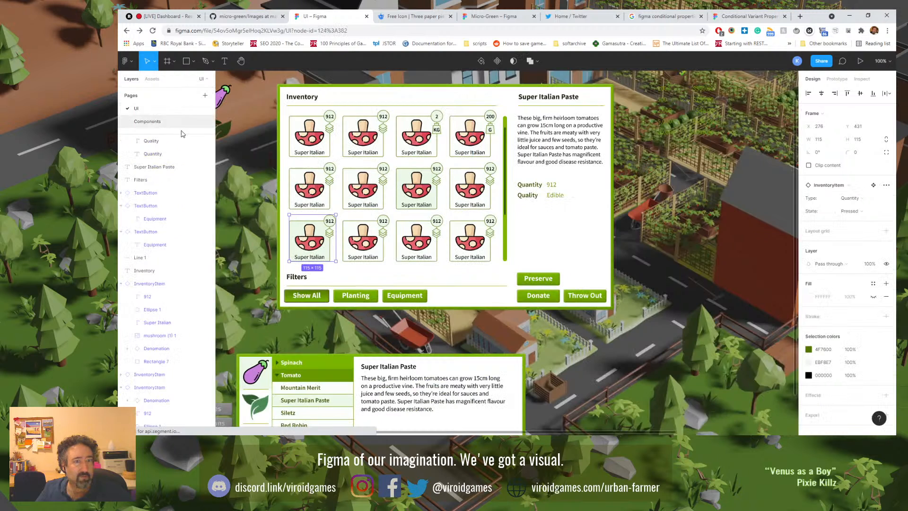
click(356, 247)
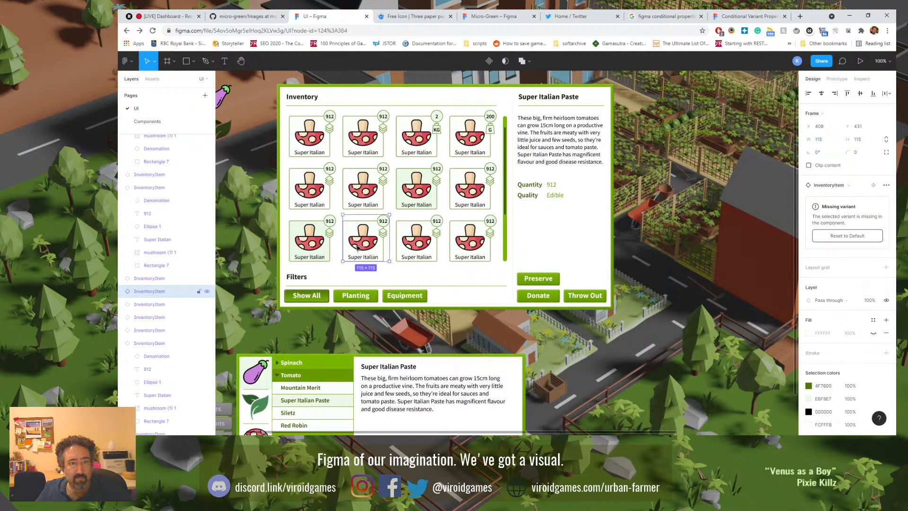
click(315, 247)
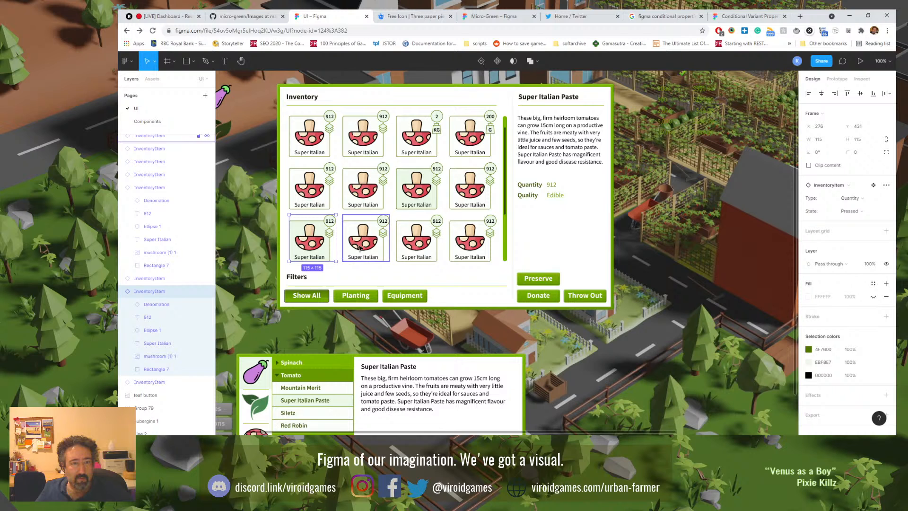
click(465, 244)
shift+click(413, 245)
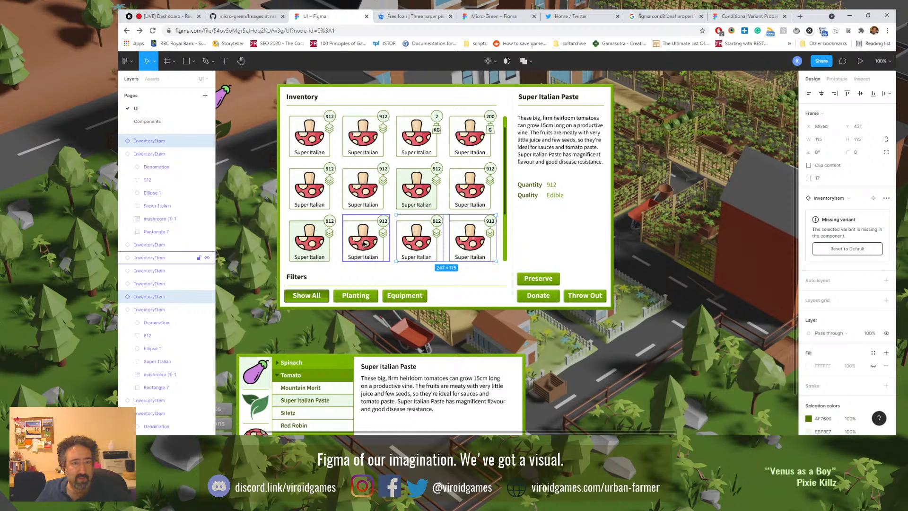
shift+click(363, 241)
shift+click(310, 241)
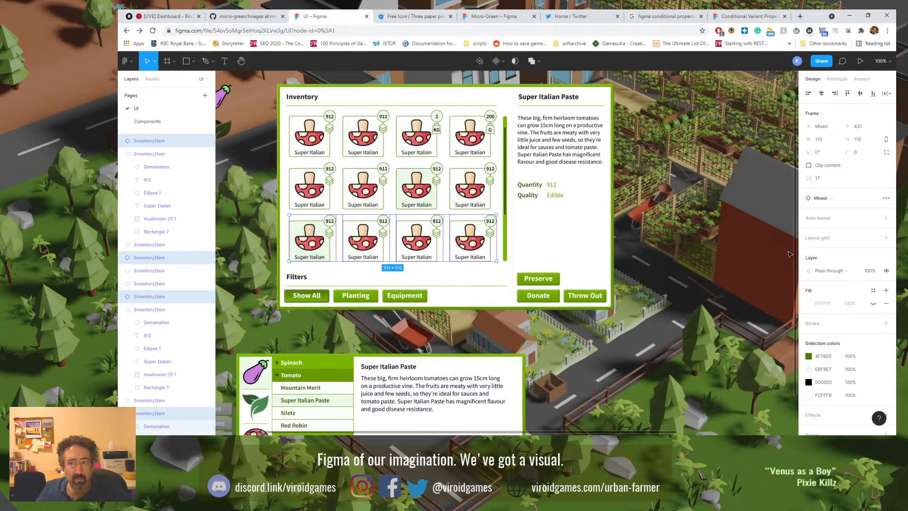
Step: Reset the last three items of the third inventory row to the default variant and set their State to Normal
click(272, 244)
click(309, 242)
click(364, 242)
shift+click(400, 244)
shift+click(468, 242)
click(862, 249)
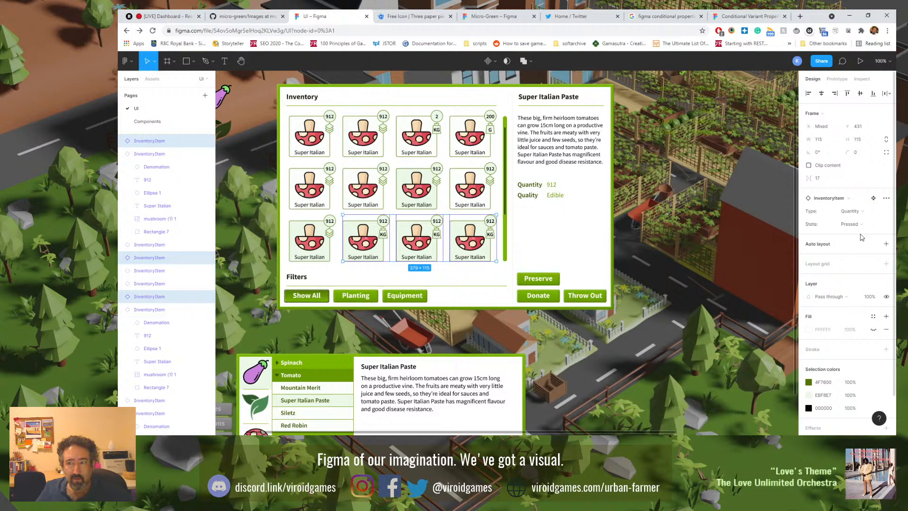
click(849, 224)
click(858, 244)
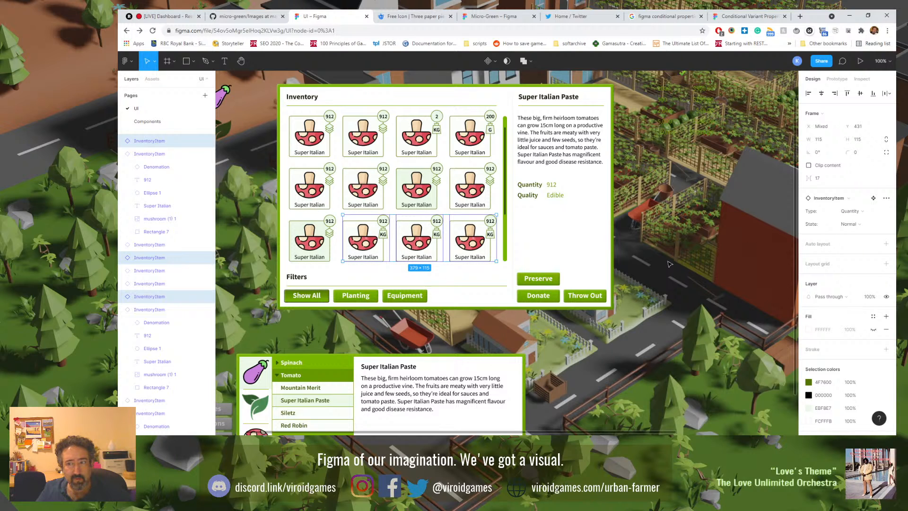
Step: Try the Individual type on the three reset items and return them to Quantity
click(861, 212)
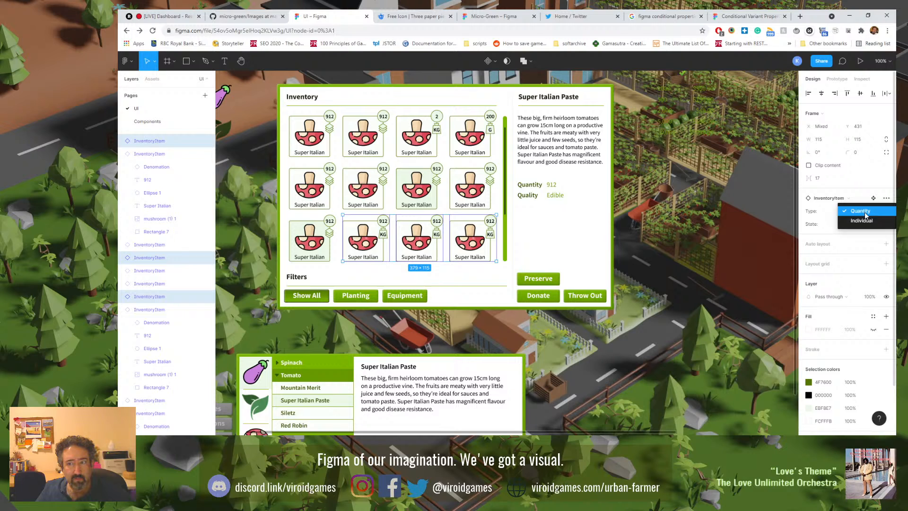
click(862, 221)
click(864, 211)
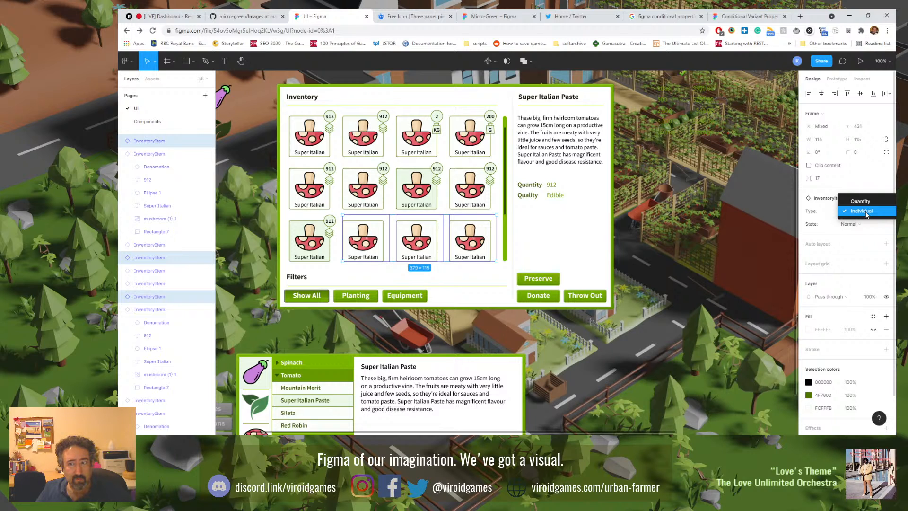
click(868, 205)
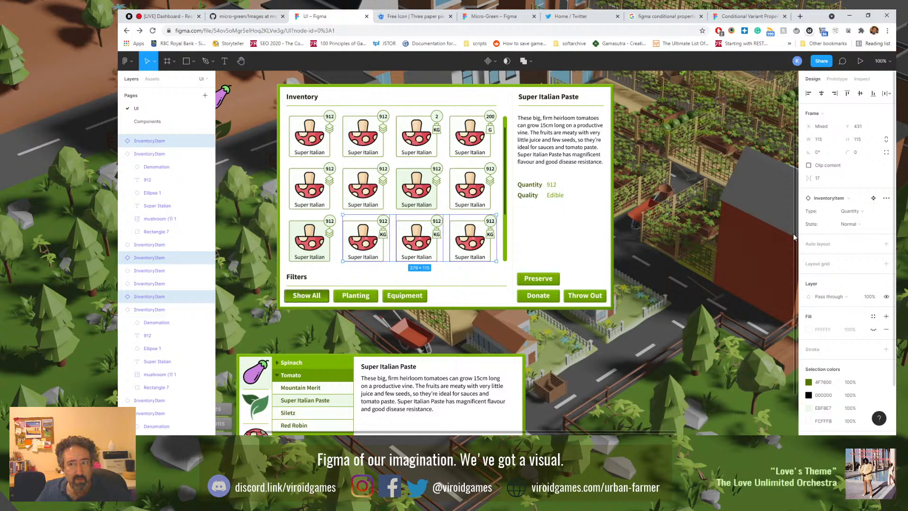
Step: Set the Denomination scale to g on the third row's second item and to Stack on its third item
click(385, 236)
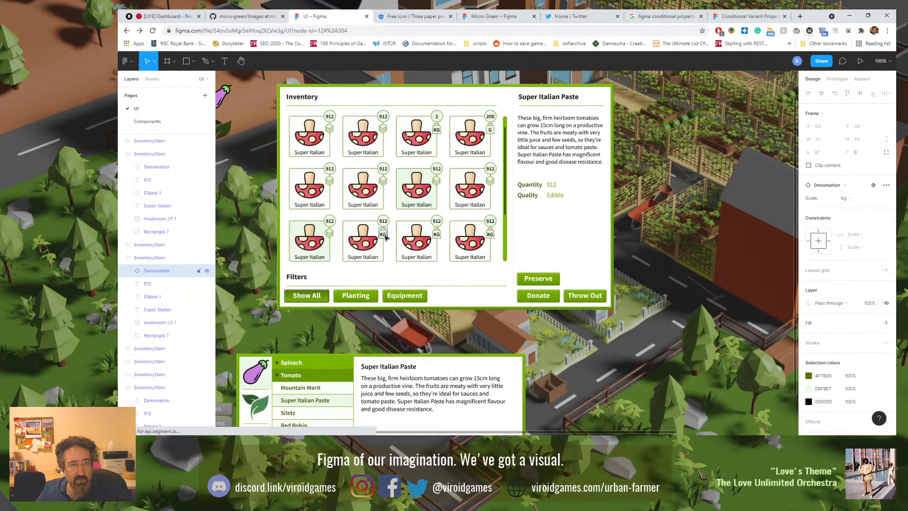
click(855, 199)
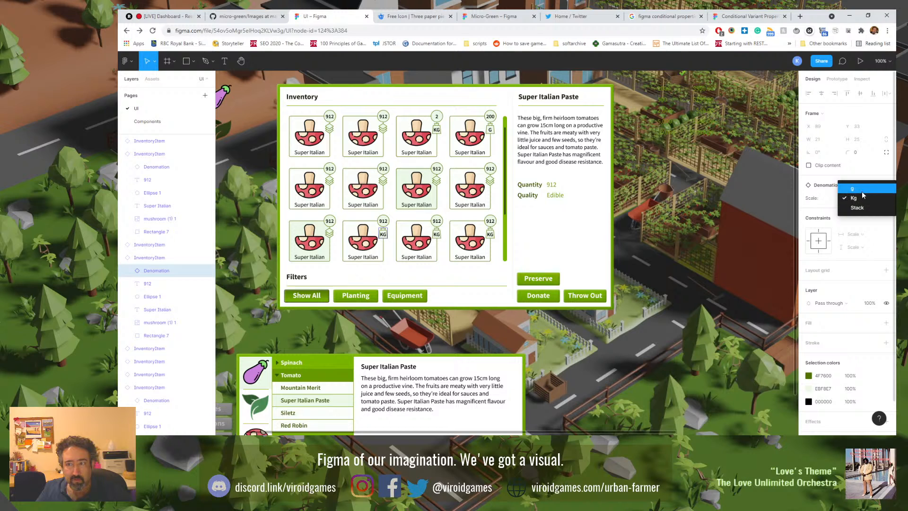
click(858, 189)
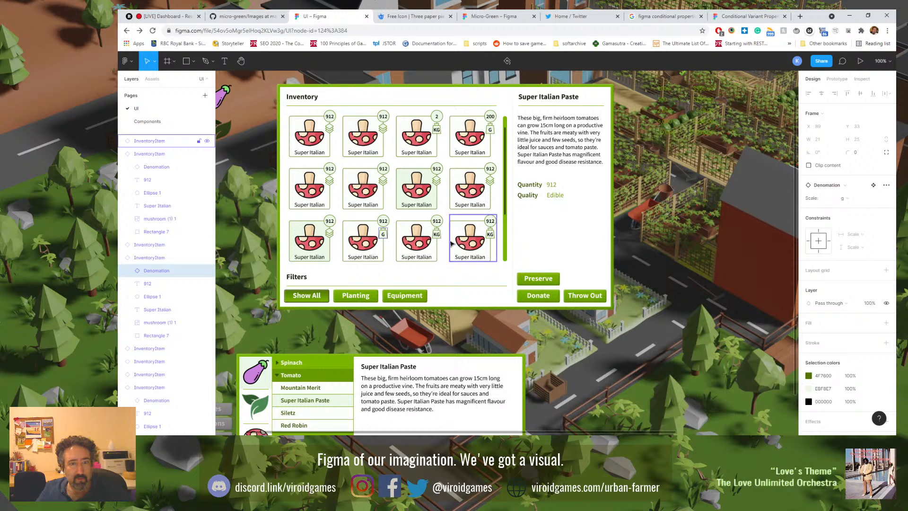
double_click(436, 235)
click(846, 198)
click(865, 208)
Step: Reset the second row's last item and the first two items of rows one and two to default, setting those four to the Normal state
click(479, 200)
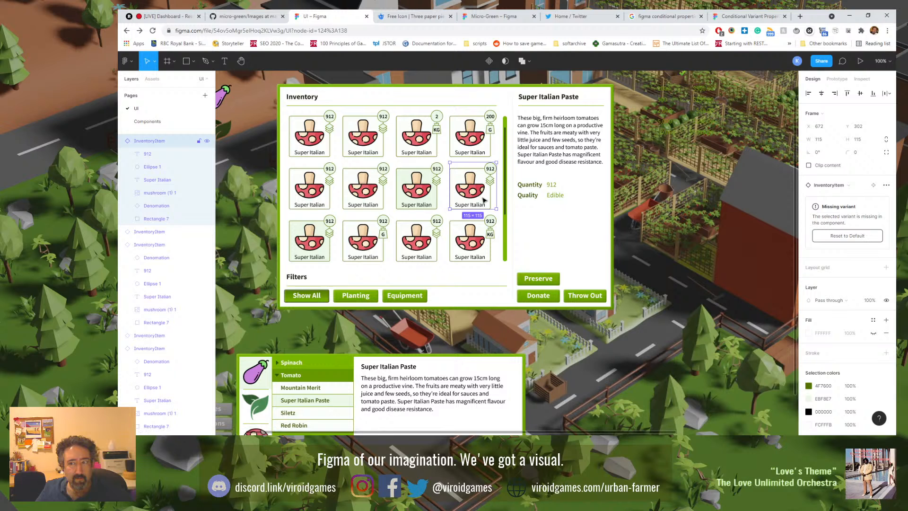
click(464, 144)
click(367, 151)
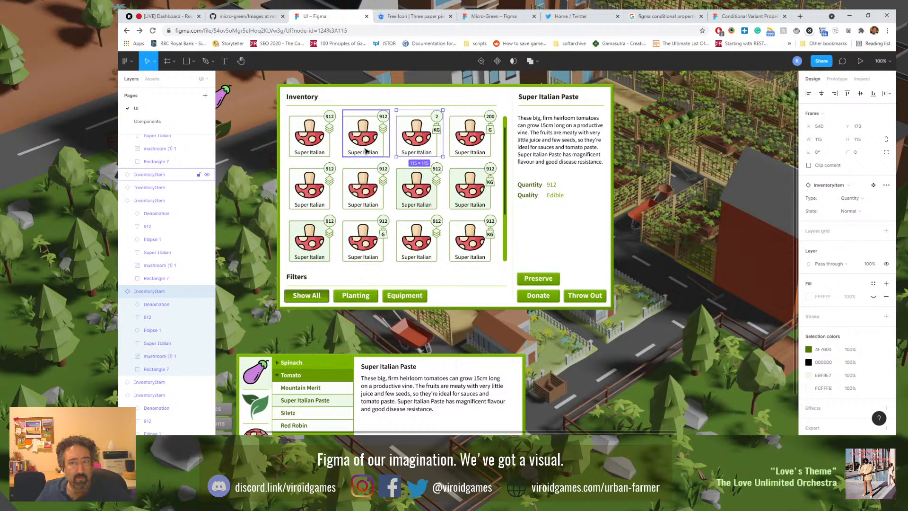
shift+click(362, 189)
shift+click(321, 196)
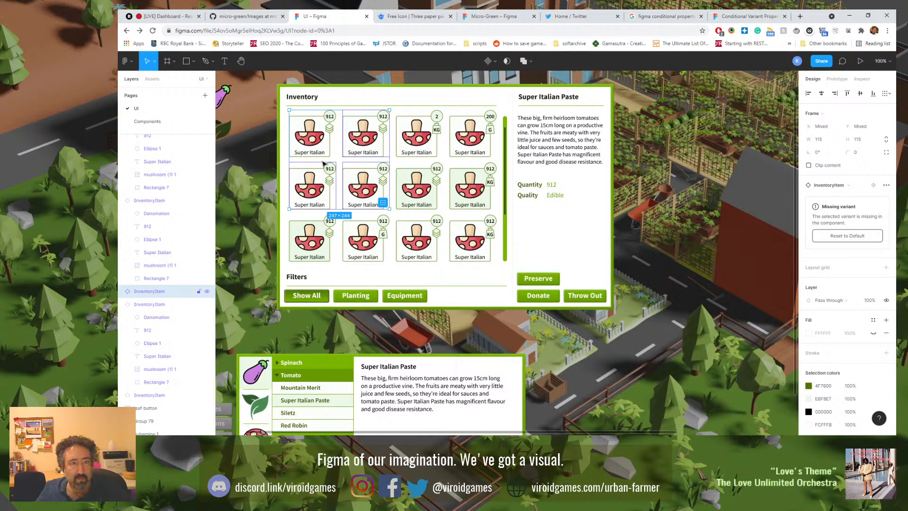
shift+click(322, 149)
click(835, 249)
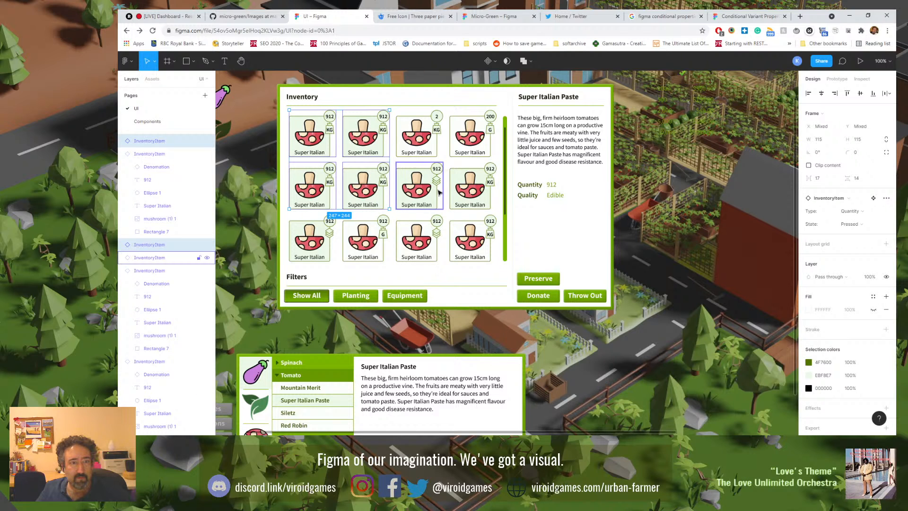
click(869, 224)
click(858, 243)
Step: Set the State to Normal on the second row's last item and the third row's first item
click(472, 177)
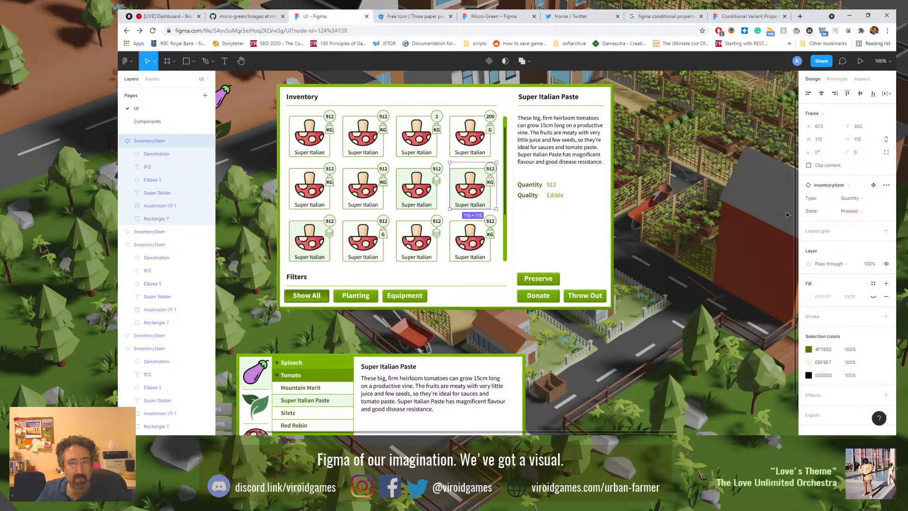
click(848, 211)
key(Escape)
click(309, 239)
click(860, 215)
click(856, 237)
click(629, 194)
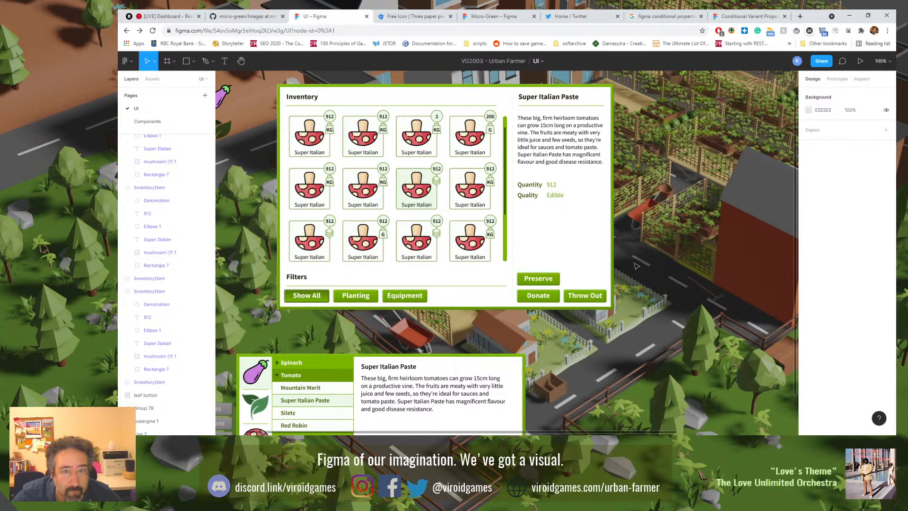
Step: Apply the vertical divider's EBF8E7 stroke style to the separator lines under the Inventory and Filters headings
click(512, 246)
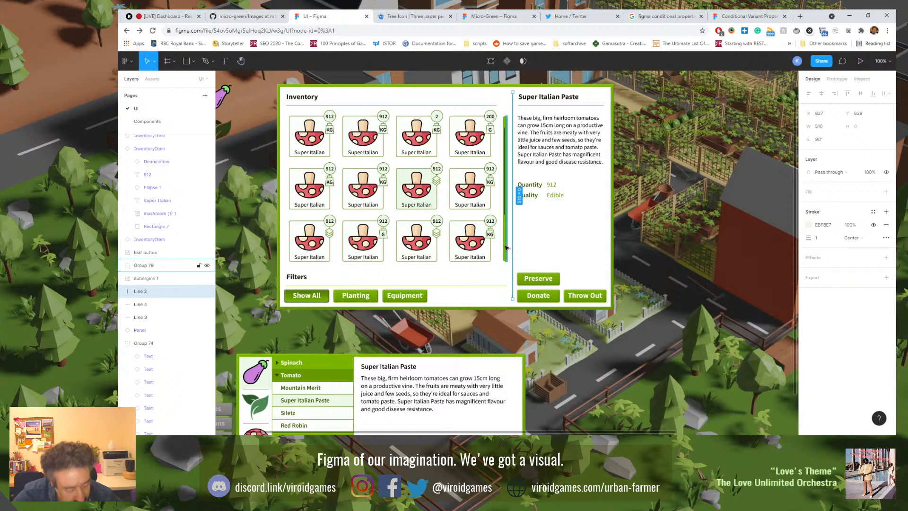
click(469, 107)
key(ctrl+alt+v)
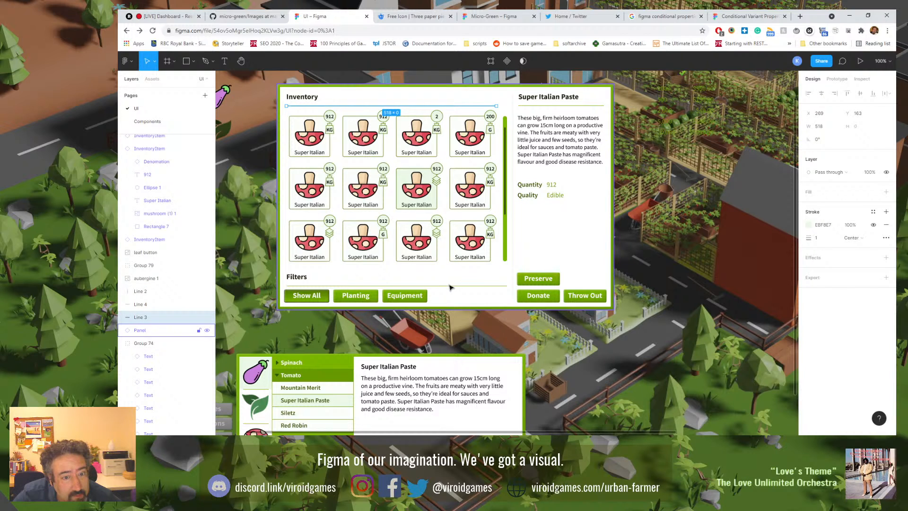
click(449, 286)
Step: Give the line under the Super Italian Paste heading the EBF8E7 stroke and place a duplicate of it above the Preserve button
drag(563, 269, 579, 262)
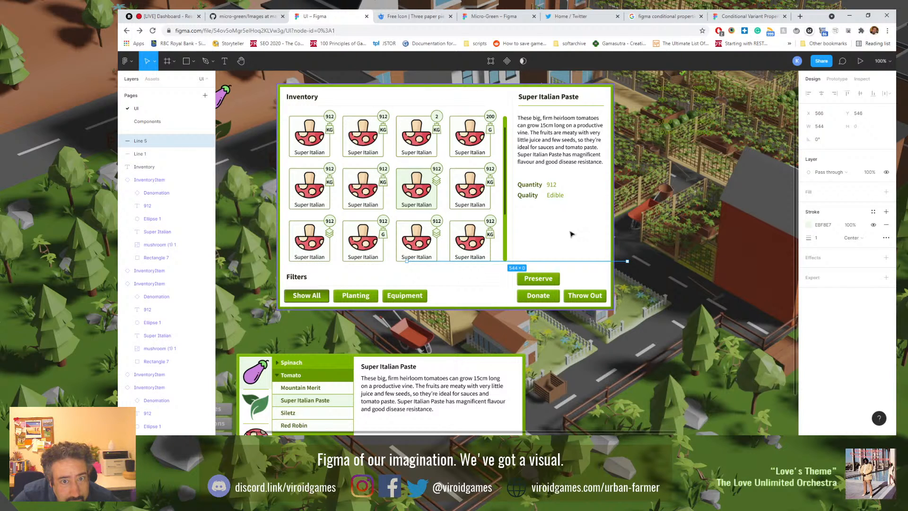
click(552, 106)
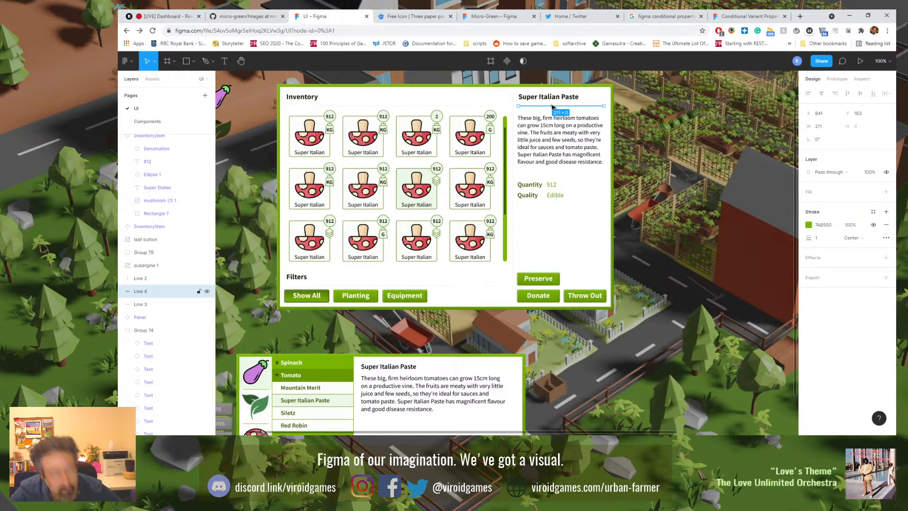
key(ctrl+d)
drag(551, 106, 560, 270)
Step: Group the Quantity and Quality labels together with their 912 and Edible values in the item details
drag(514, 178, 558, 203)
key(ctrl+g)
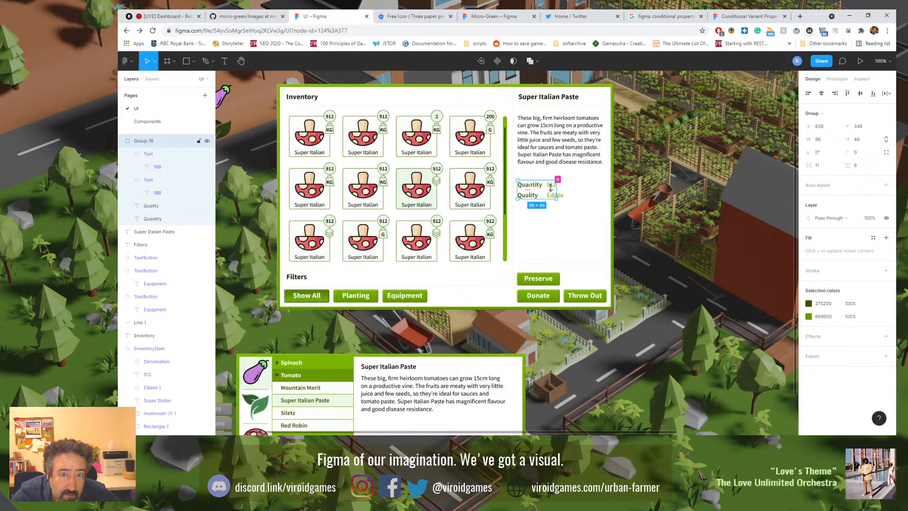
ctrl+click(562, 195)
shift+click(556, 186)
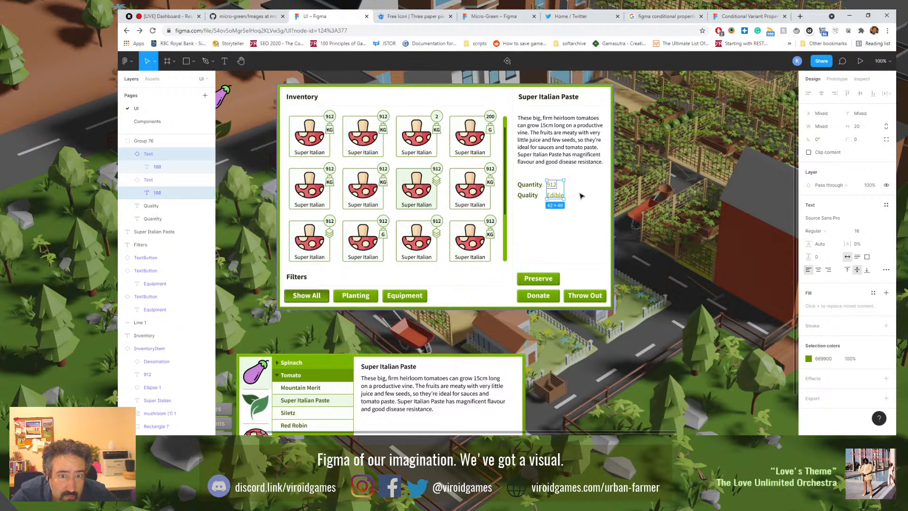
shift+click(534, 186)
shift+click(529, 195)
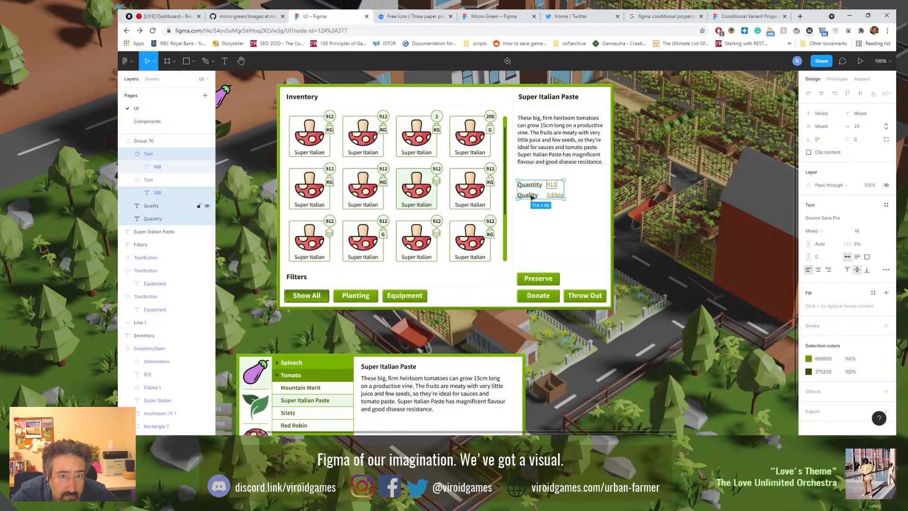
key(ctrl+g)
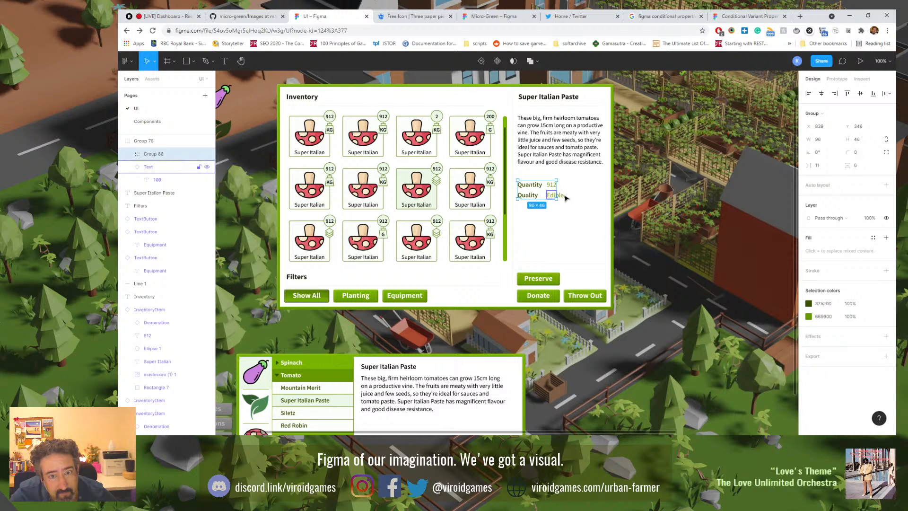
key(ctrl+shift+g)
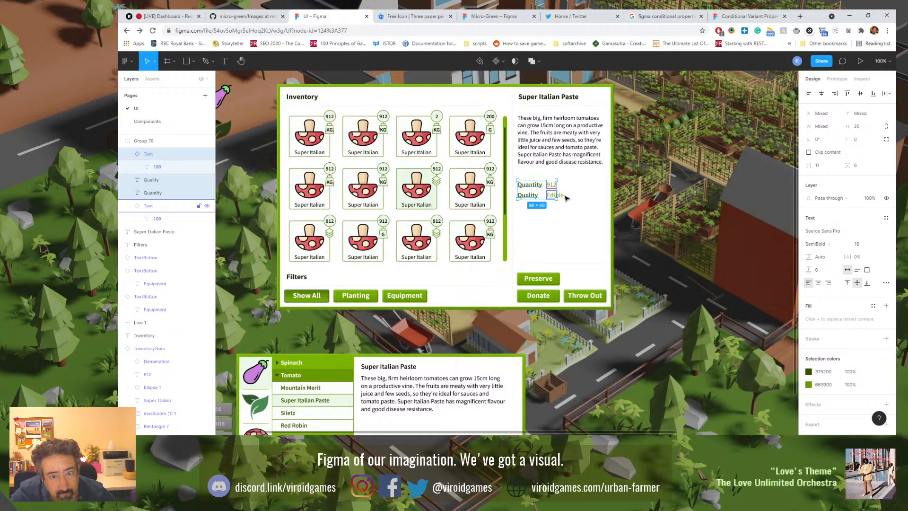
shift+click(557, 196)
key(ctrl+g)
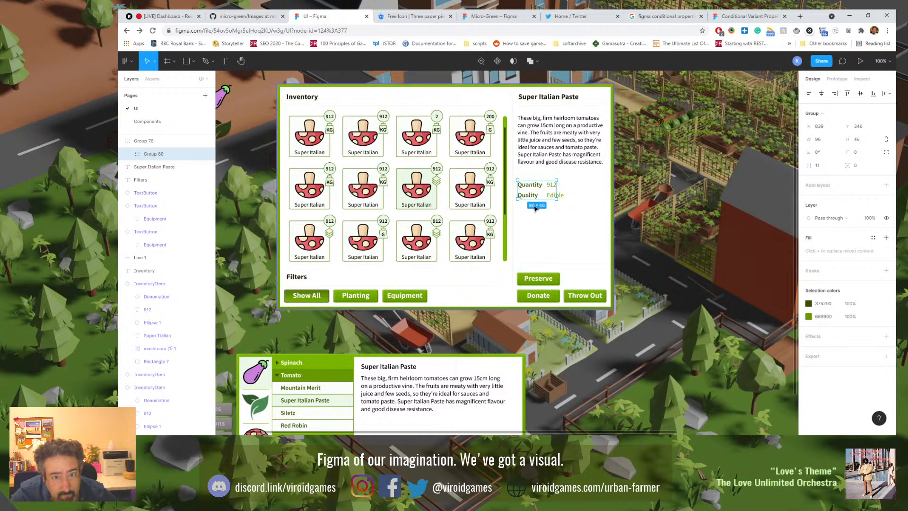
Step: Move the Quantity and Quality group down to just above the Preserve button's separator, then shift both 10 px lower
drag(527, 197, 531, 255)
click(571, 272)
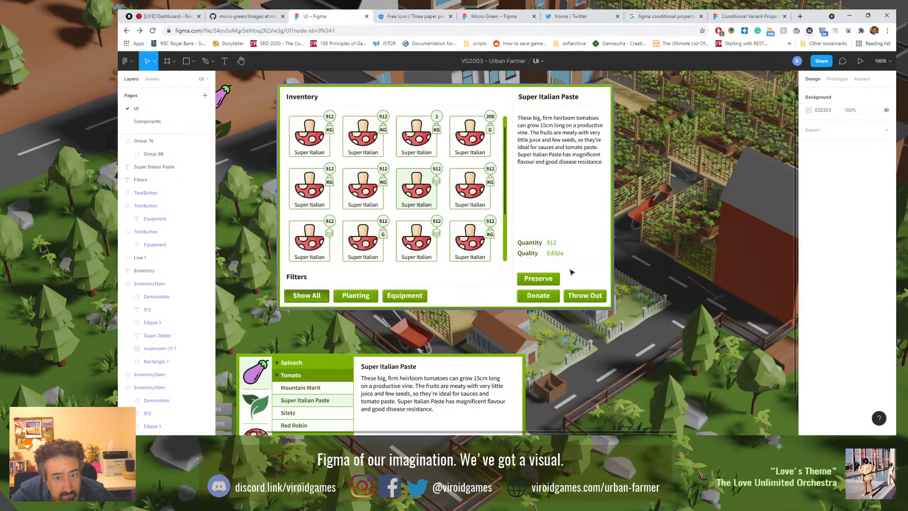
click(539, 263)
shift+click(536, 259)
key(shift+Down)
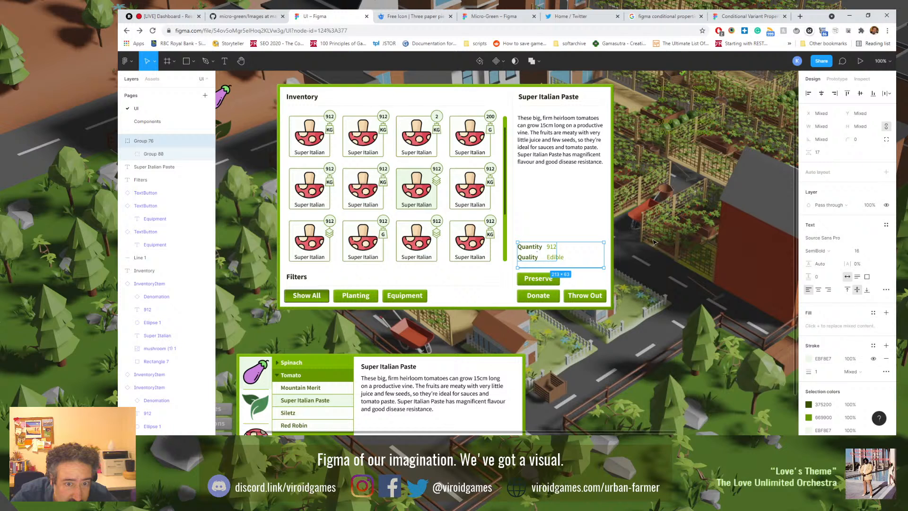
click(630, 251)
Step: Nudge the separator above the Preserve button slightly up, closer to the Quality row
click(577, 267)
key(Up)
key(Up)
key(Up)
click(642, 246)
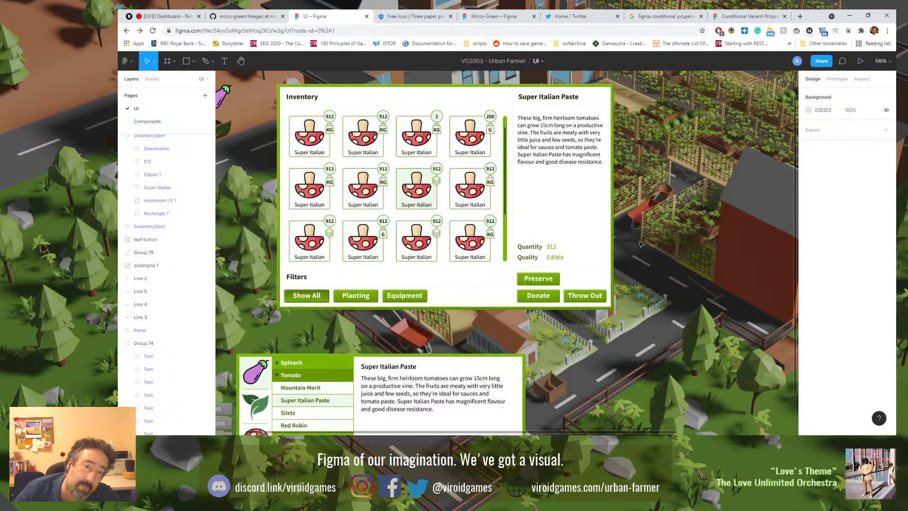